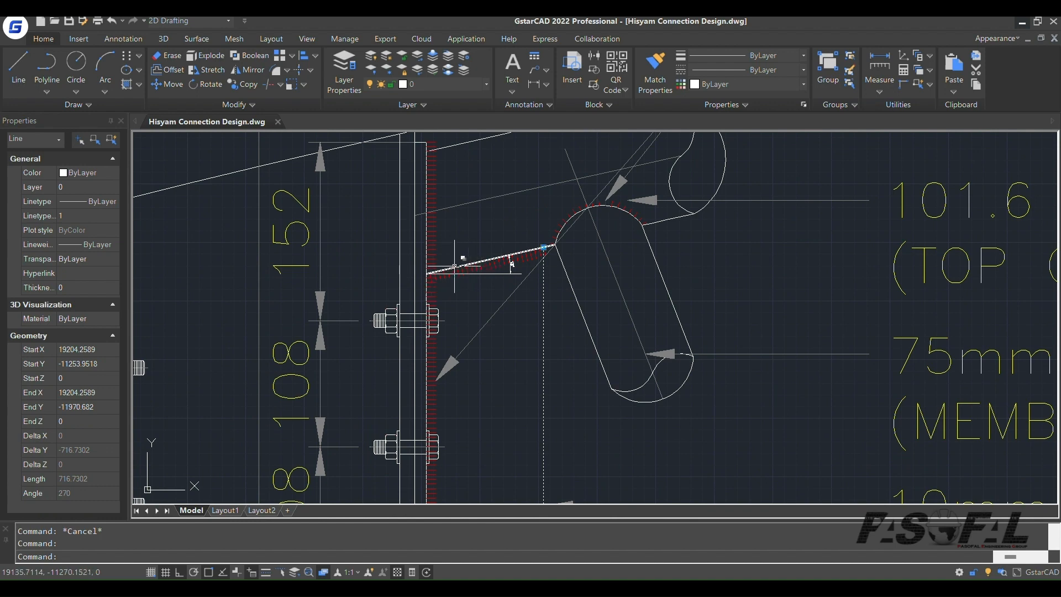
- Examine the stiffener plate, its weld lines and the top and bottom chord connections to the I-beam column in Detail 1
{"action": "scroll", "coordinate": [425, 289], "scroll_direction": "up", "scroll_amount": 4}
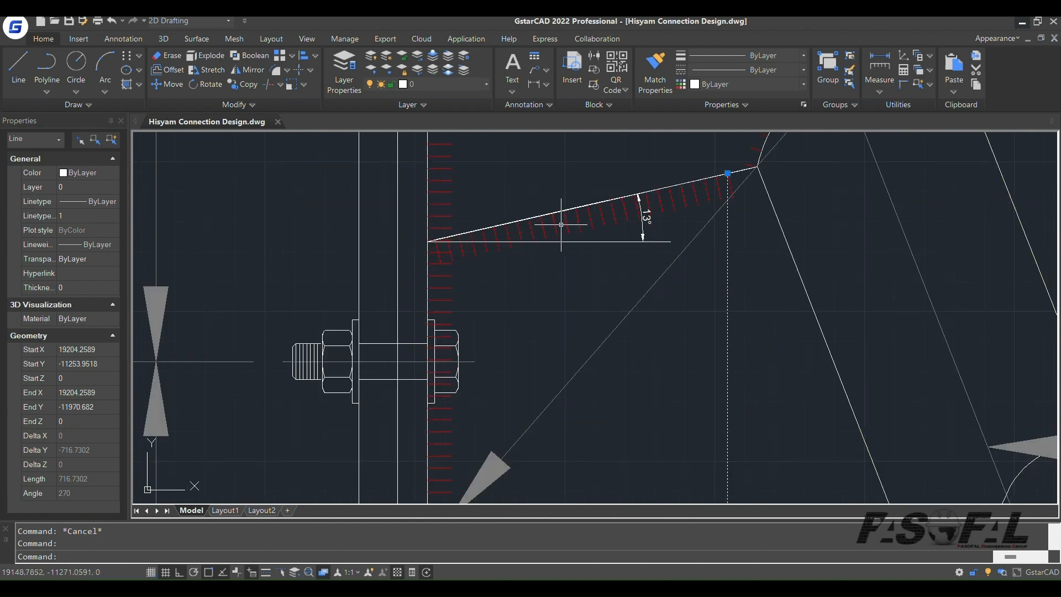
{"action": "scroll", "coordinate": [569, 224], "scroll_direction": "down", "scroll_amount": 8}
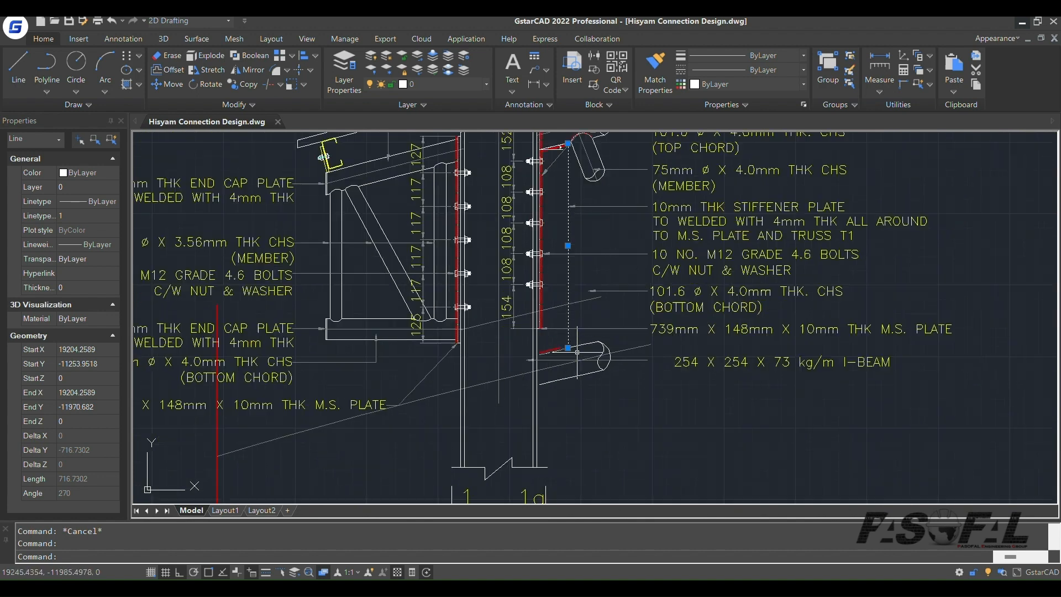
{"action": "scroll", "coordinate": [571, 351], "scroll_direction": "up", "scroll_amount": 8}
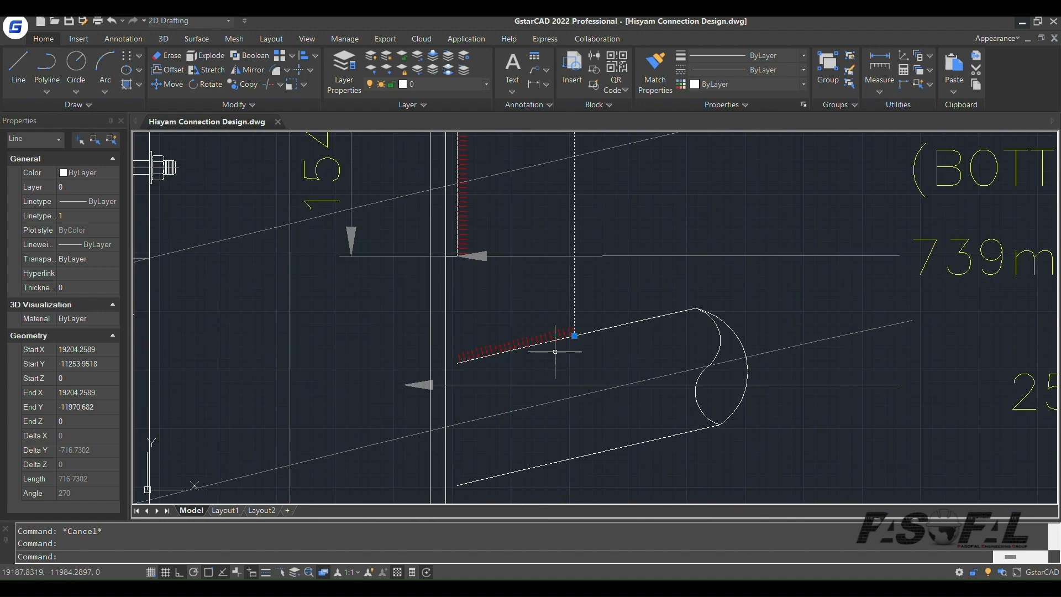
{"action": "key", "text": "Escape"}
{"action": "left_click", "coordinate": [645, 319]}
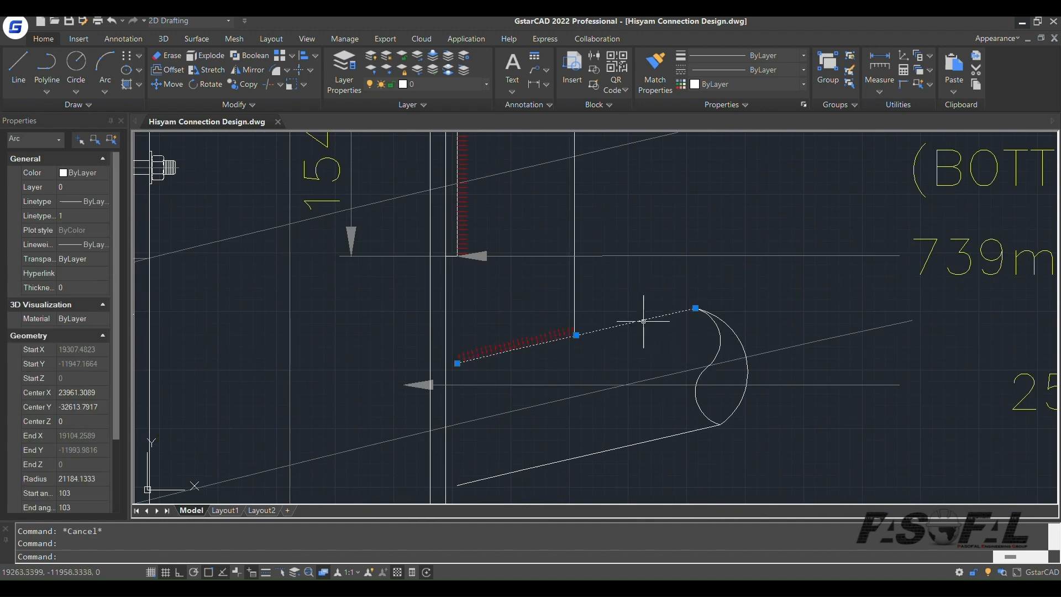
{"action": "key", "text": "Escape"}
{"action": "scroll", "coordinate": [485, 351], "scroll_direction": "down", "scroll_amount": 8}
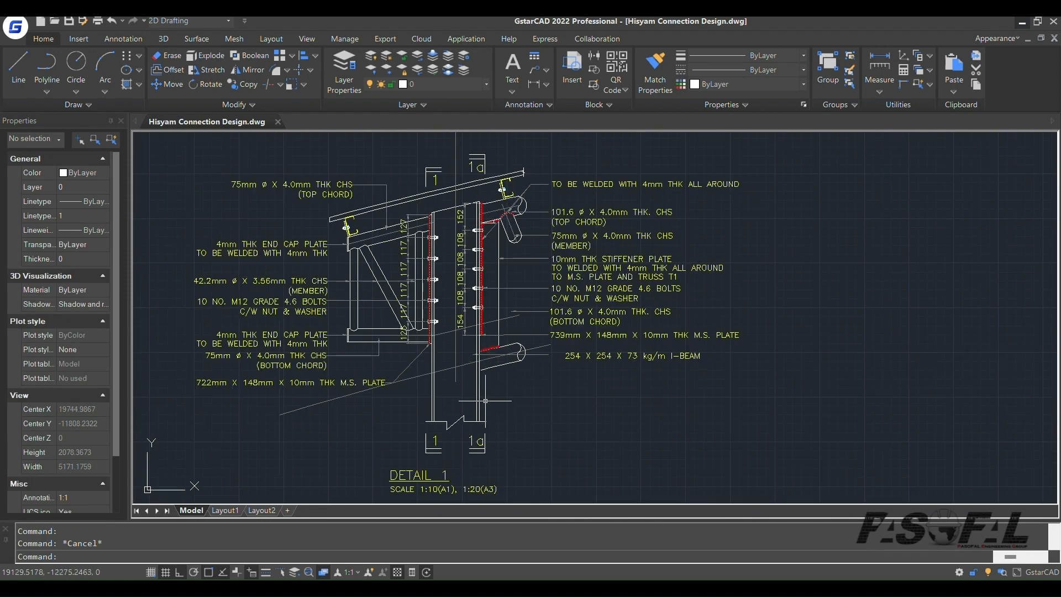
{"action": "scroll", "coordinate": [485, 398], "scroll_direction": "up", "scroll_amount": 4}
{"action": "scroll", "coordinate": [485, 302], "scroll_direction": "up", "scroll_amount": 4}
{"action": "scroll", "coordinate": [458, 331], "scroll_direction": "up", "scroll_amount": 3}
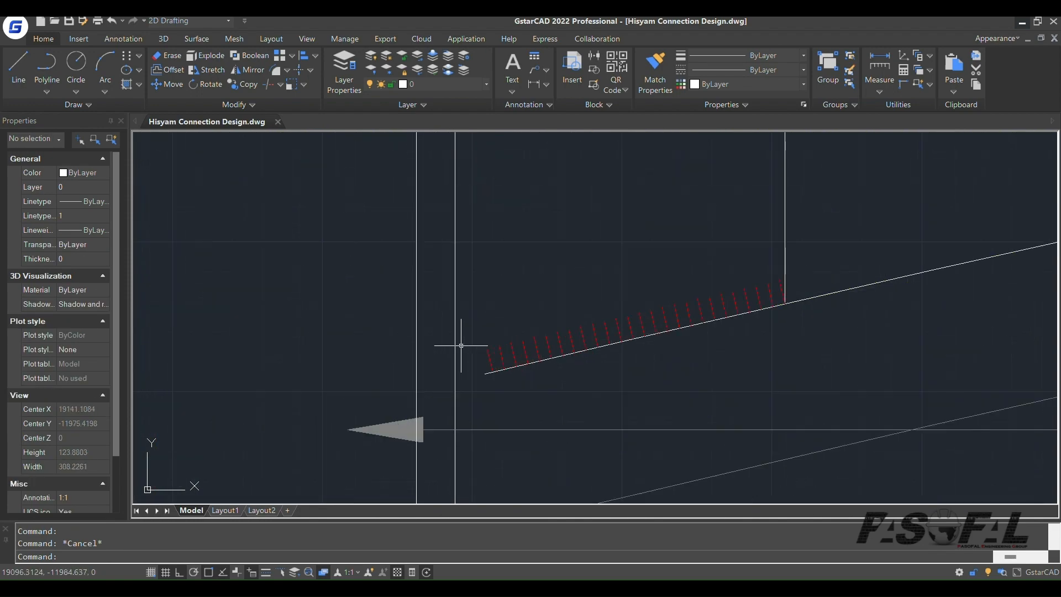
{"action": "scroll", "coordinate": [451, 371], "scroll_direction": "down", "scroll_amount": 3}
{"action": "scroll", "coordinate": [525, 326], "scroll_direction": "down", "scroll_amount": 1}
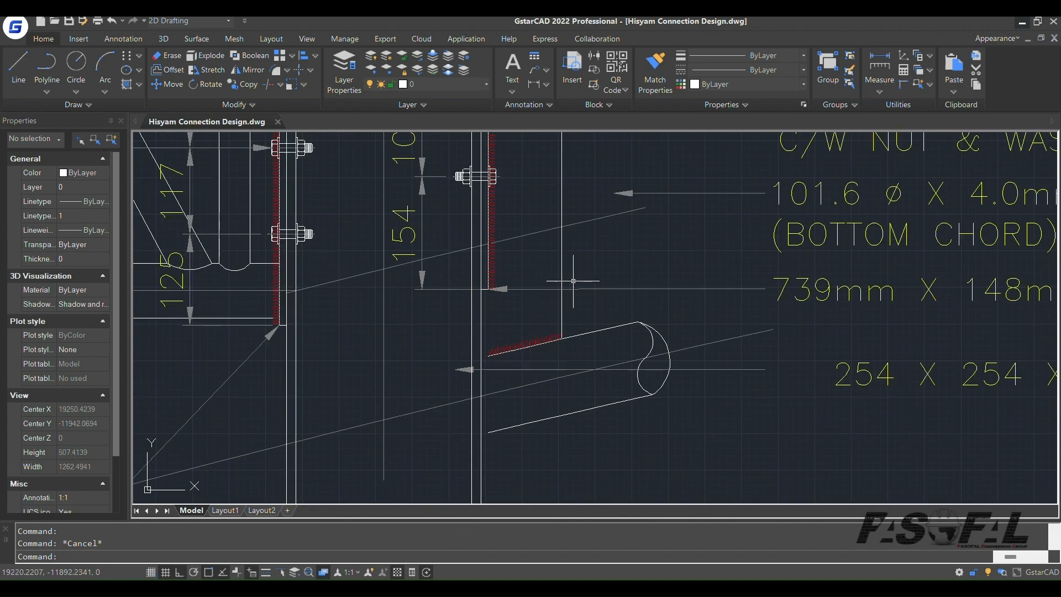
{"action": "scroll", "coordinate": [569, 281], "scroll_direction": "up", "scroll_amount": 1}
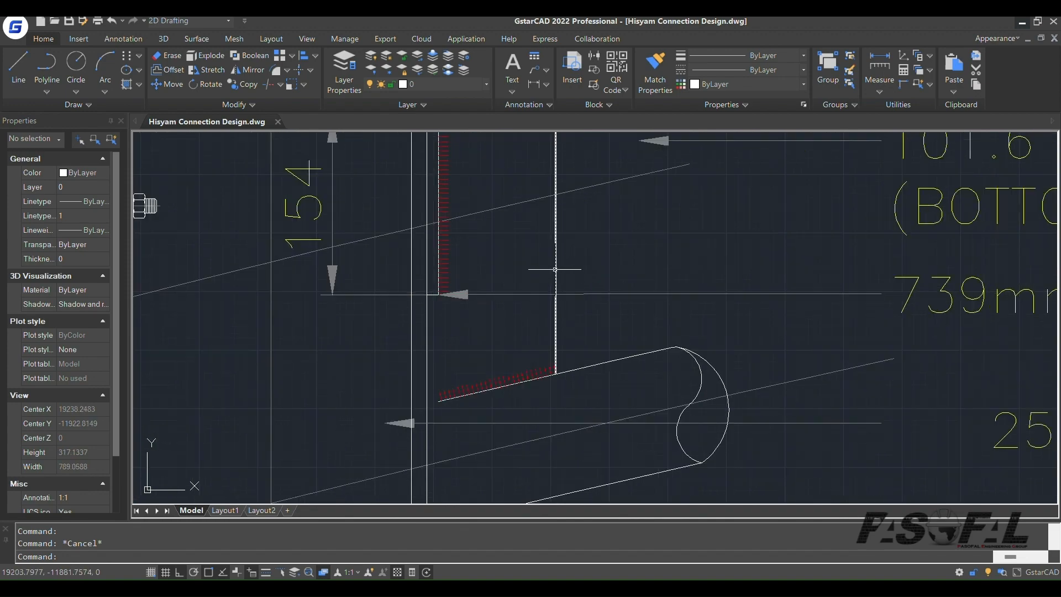
{"action": "scroll", "coordinate": [623, 303], "scroll_direction": "down", "scroll_amount": 4}
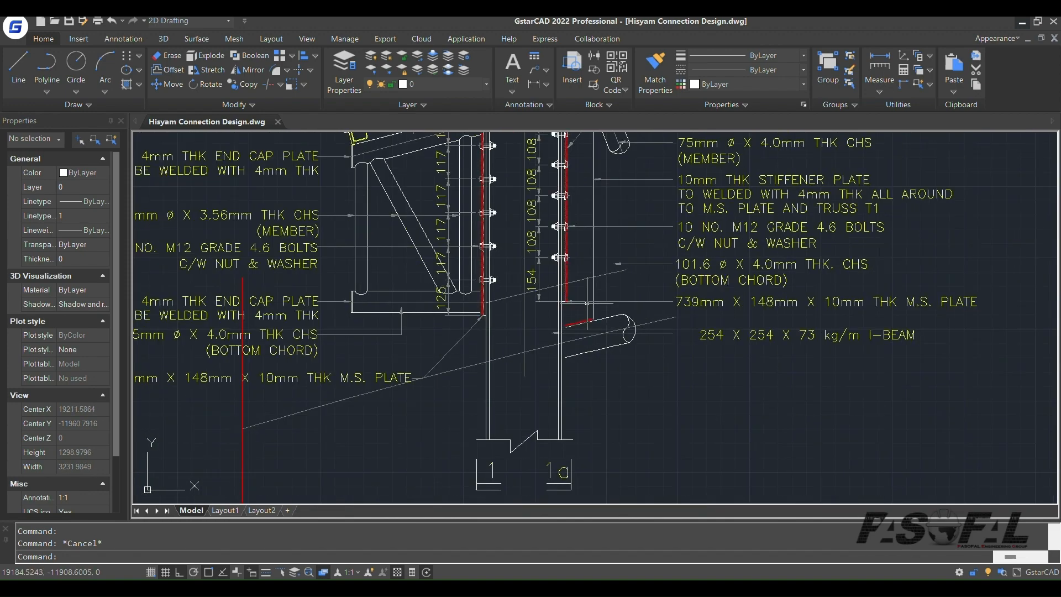
{"action": "scroll", "coordinate": [641, 203], "scroll_direction": "up", "scroll_amount": 2}
{"action": "scroll", "coordinate": [641, 203], "scroll_direction": "up", "scroll_amount": 2}
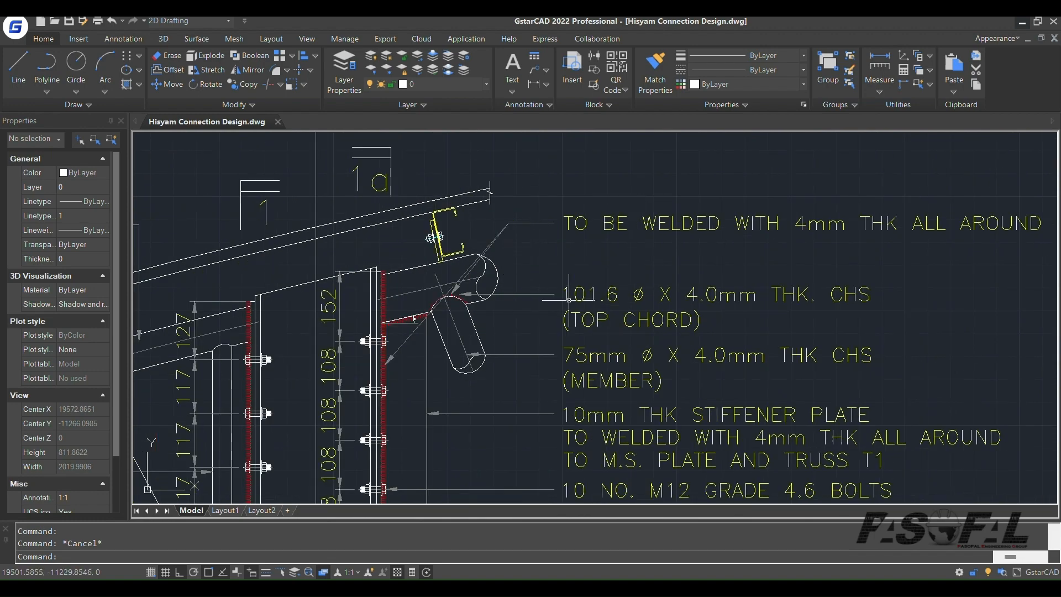
{"action": "scroll", "coordinate": [601, 273], "scroll_direction": "down", "scroll_amount": 2}
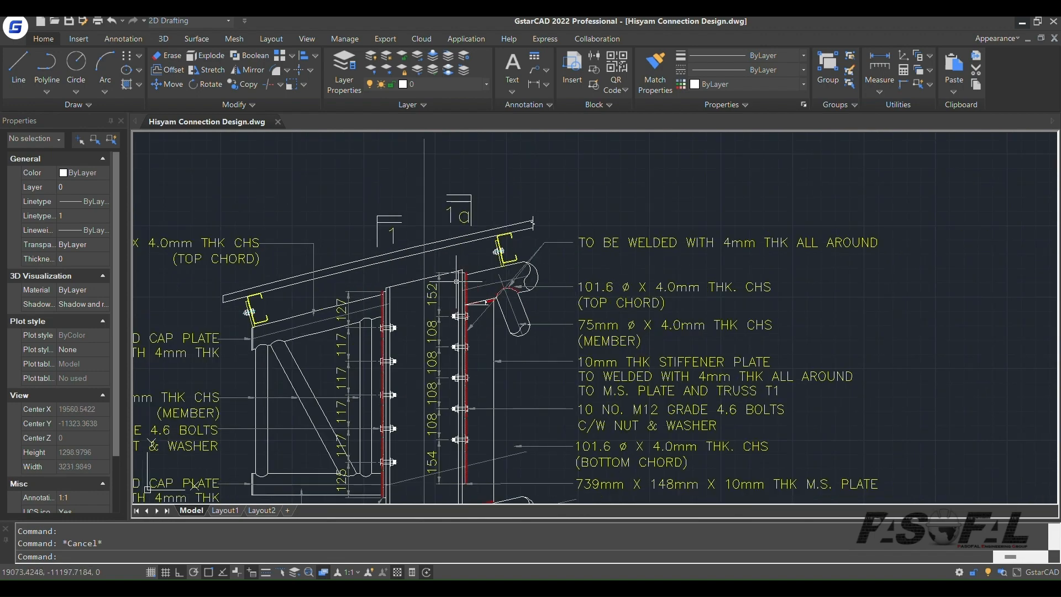
- Look over the other connection details and plate sections in the drawing, and return to Detail 1
{"action": "scroll", "coordinate": [546, 280], "scroll_direction": "up", "scroll_amount": 2}
{"action": "scroll", "coordinate": [522, 254], "scroll_direction": "down", "scroll_amount": 4}
{"action": "scroll", "coordinate": [511, 240], "scroll_direction": "down", "scroll_amount": 3}
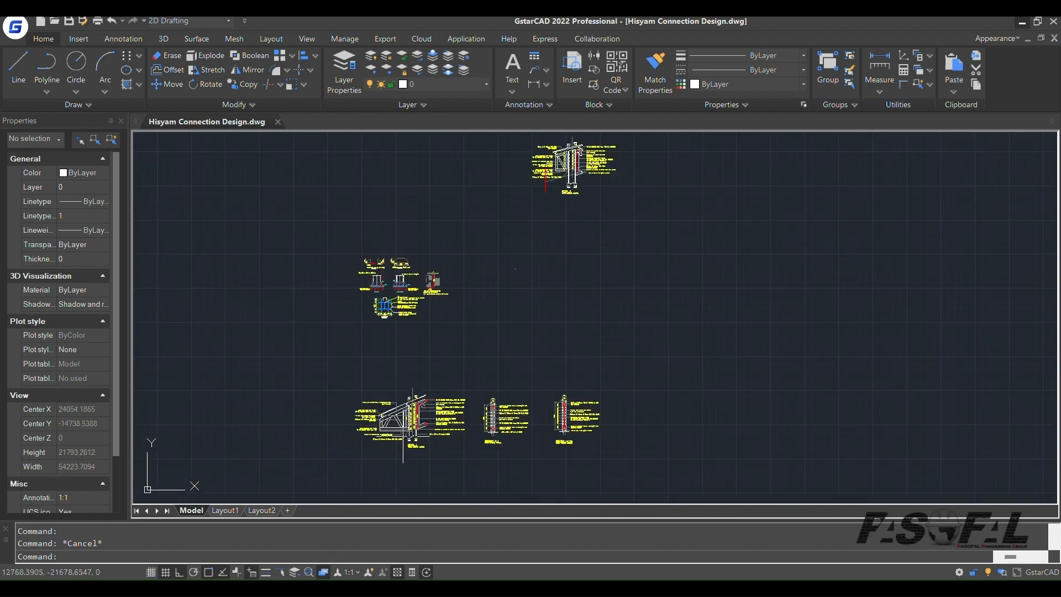
{"action": "scroll", "coordinate": [537, 387], "scroll_direction": "up", "scroll_amount": 4}
{"action": "scroll", "coordinate": [581, 385], "scroll_direction": "up", "scroll_amount": 3}
{"action": "scroll", "coordinate": [499, 408], "scroll_direction": "down", "scroll_amount": 6}
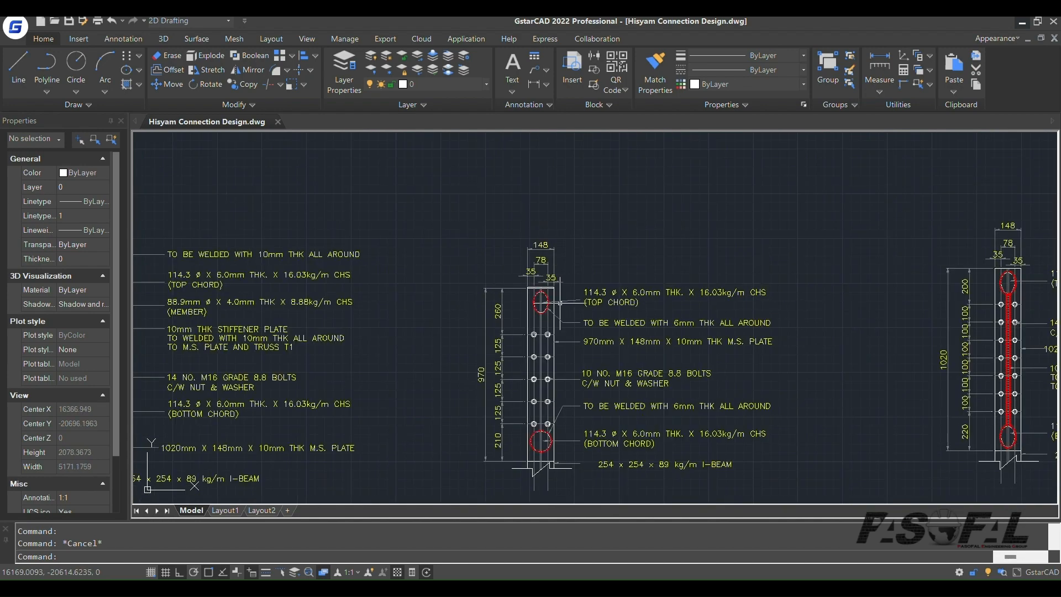
{"action": "scroll", "coordinate": [499, 408], "scroll_direction": "down", "scroll_amount": 1}
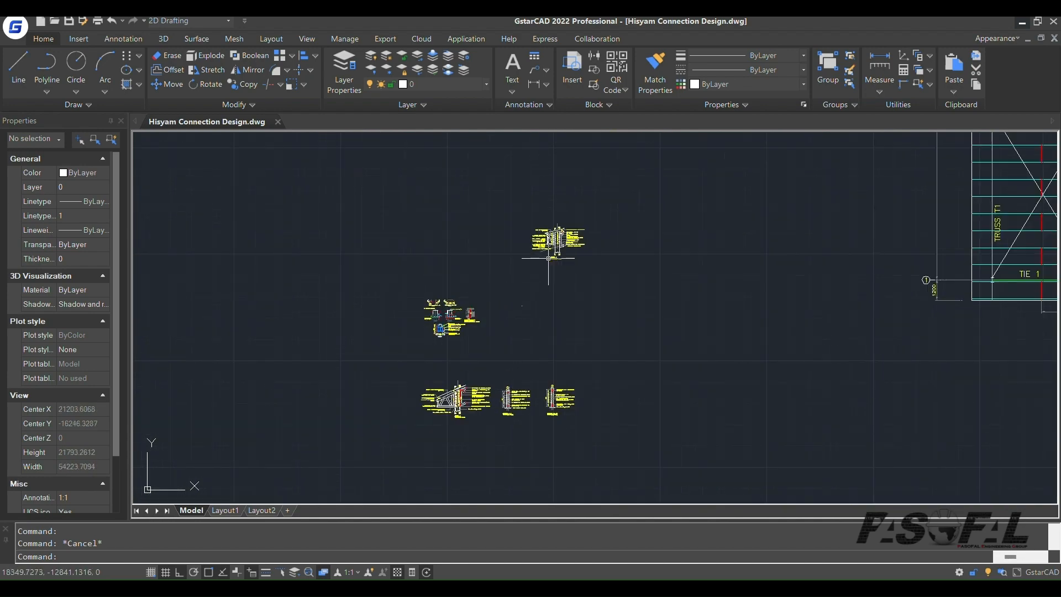
{"action": "scroll", "coordinate": [549, 237], "scroll_direction": "up", "scroll_amount": 6}
{"action": "scroll", "coordinate": [557, 216], "scroll_direction": "up", "scroll_amount": 3}
{"action": "scroll", "coordinate": [575, 220], "scroll_direction": "down", "scroll_amount": 3}
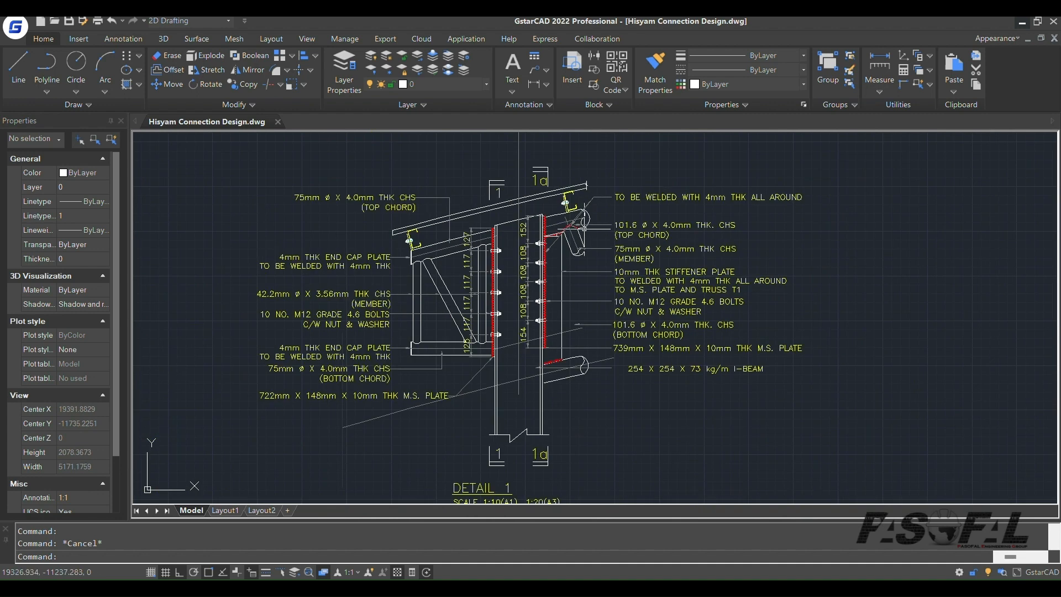
{"action": "scroll", "coordinate": [573, 219], "scroll_direction": "down", "scroll_amount": 2}
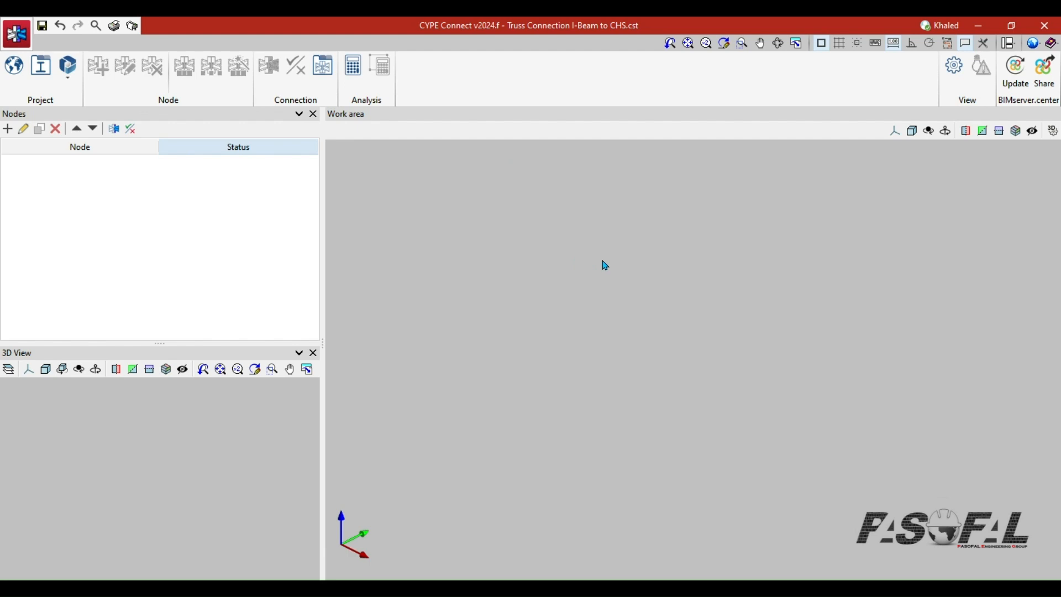
- In CYPE Connect, review the available steel design codes in the project's code settings, leaving Eurocode EN 1993 in place
{"action": "left_click", "coordinate": [15, 73]}
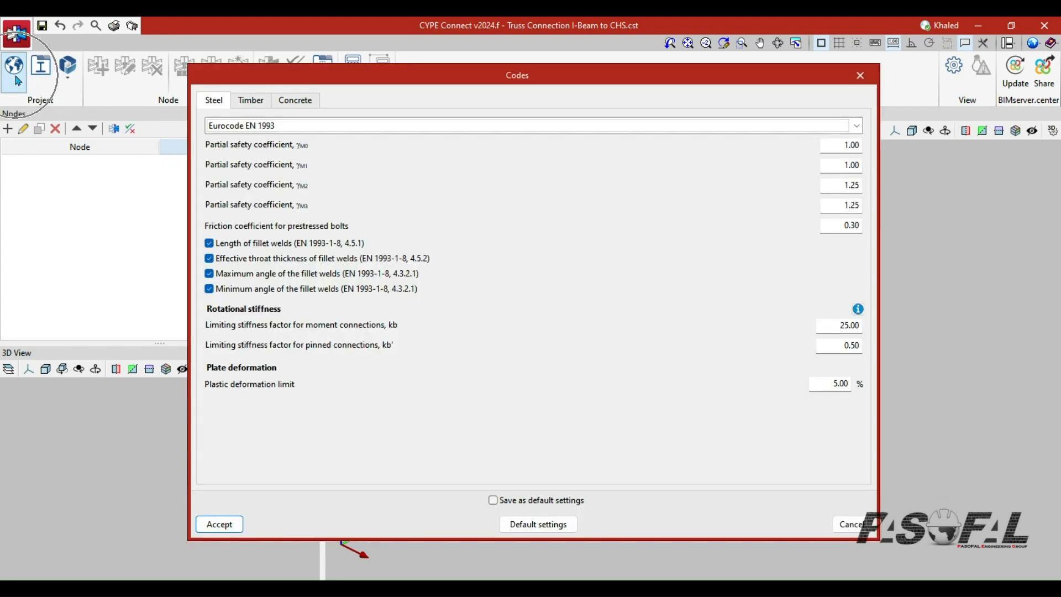
{"action": "left_click", "coordinate": [384, 127]}
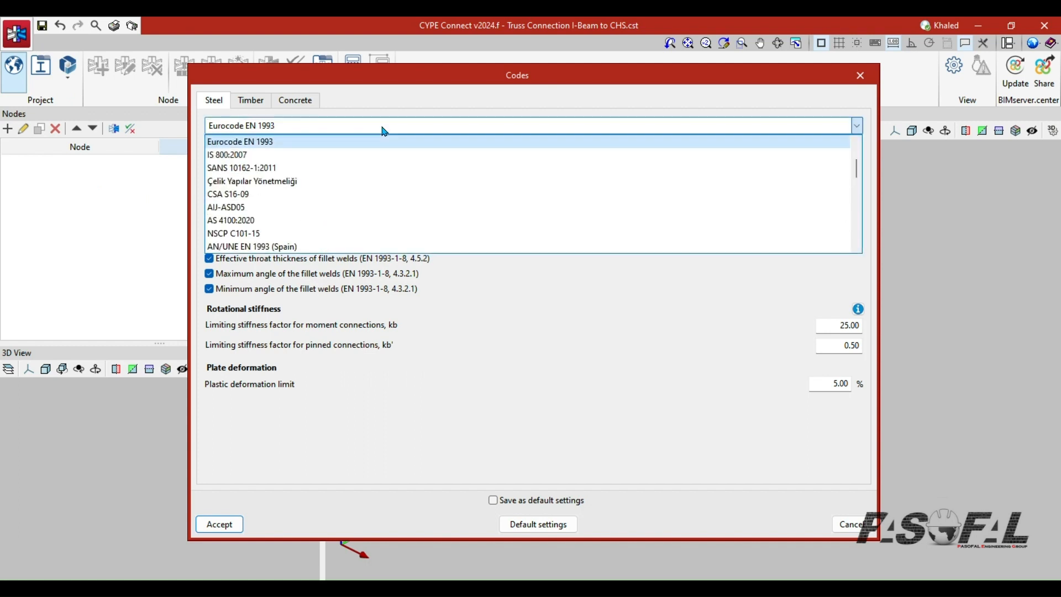
{"action": "scroll", "coordinate": [354, 210], "scroll_direction": "down", "scroll_amount": 5}
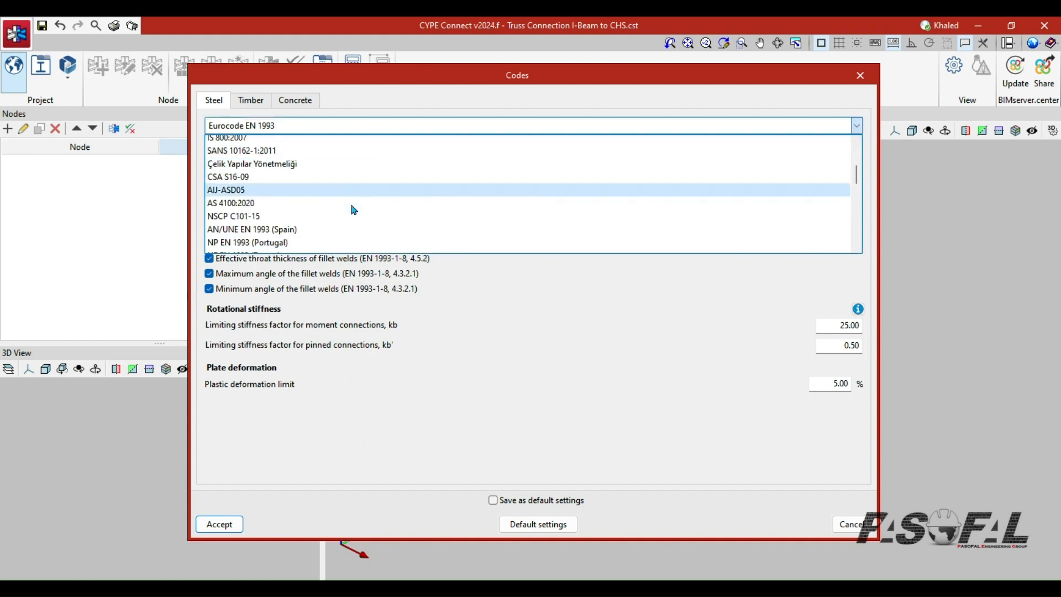
{"action": "scroll", "coordinate": [337, 221], "scroll_direction": "down", "scroll_amount": 8}
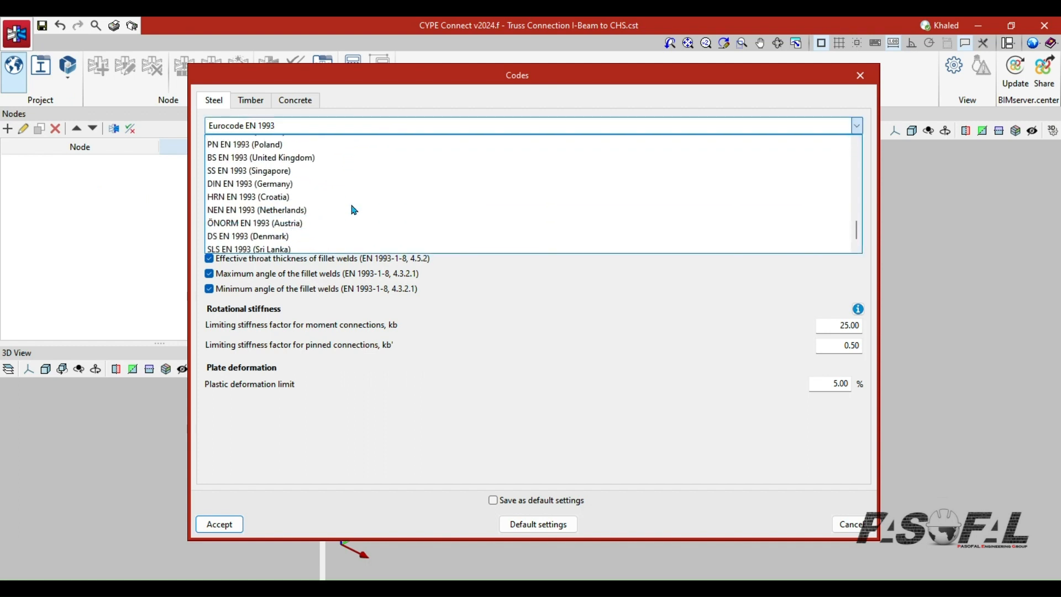
{"action": "scroll", "coordinate": [298, 237], "scroll_direction": "up", "scroll_amount": 1}
{"action": "scroll", "coordinate": [296, 231], "scroll_direction": "up", "scroll_amount": 6}
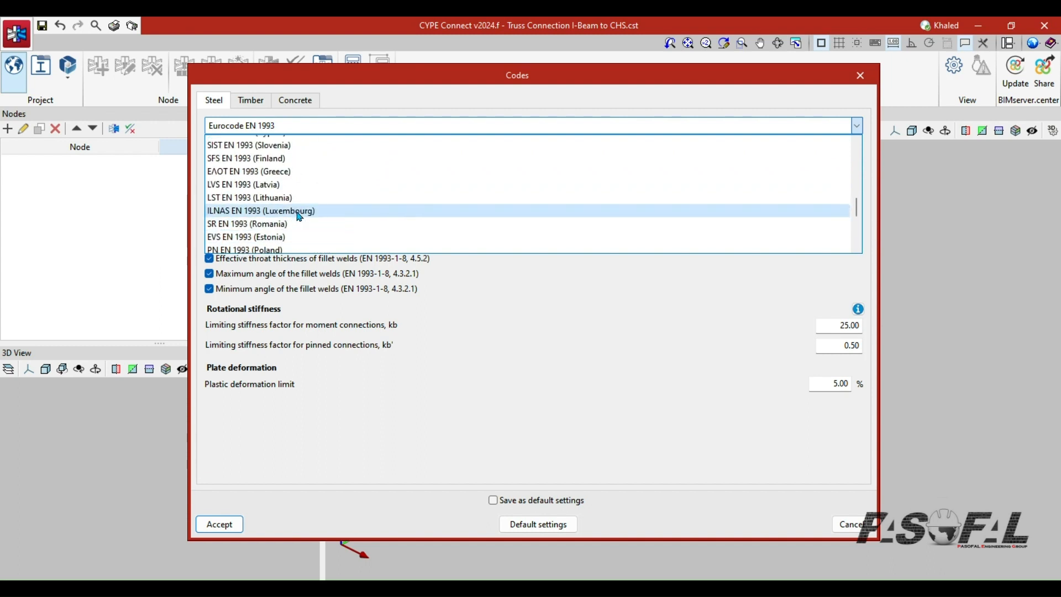
{"action": "scroll", "coordinate": [271, 196], "scroll_direction": "up", "scroll_amount": 5}
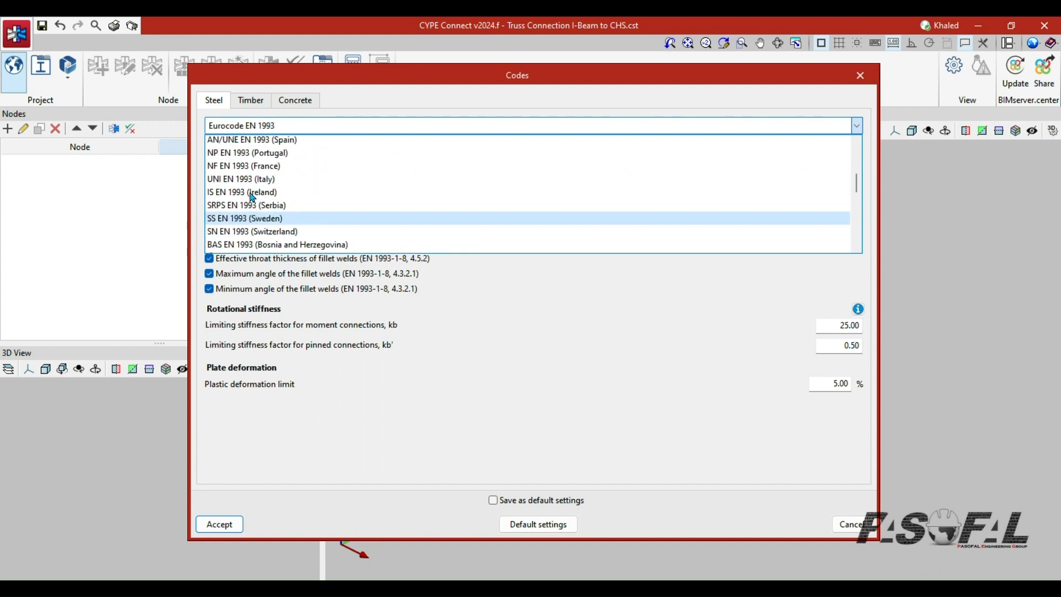
{"action": "scroll", "coordinate": [271, 206], "scroll_direction": "down", "scroll_amount": 6}
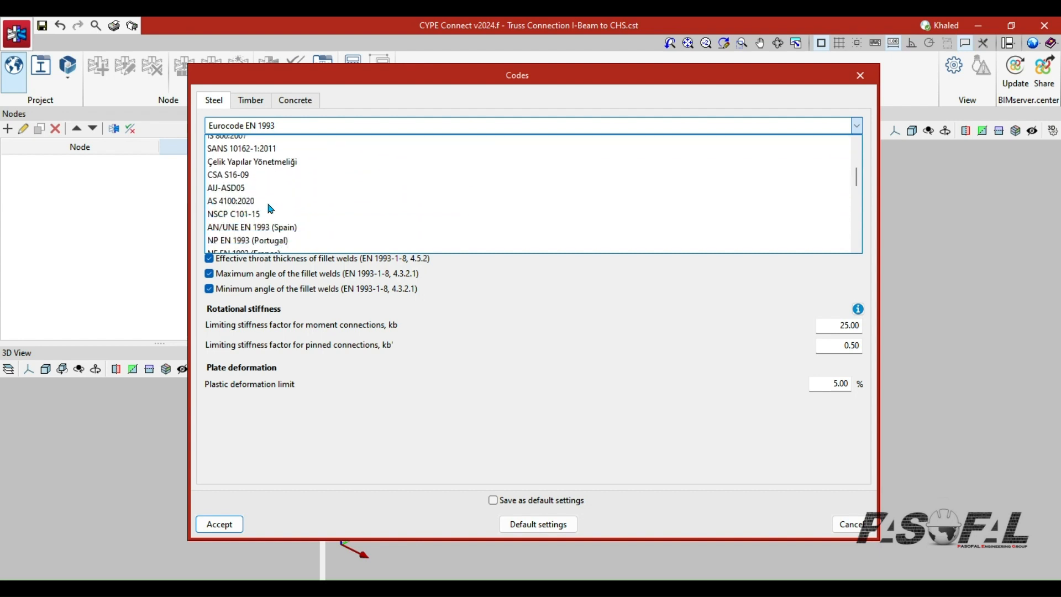
{"action": "scroll", "coordinate": [270, 209], "scroll_direction": "up", "scroll_amount": 4}
{"action": "scroll", "coordinate": [270, 205], "scroll_direction": "up", "scroll_amount": 1}
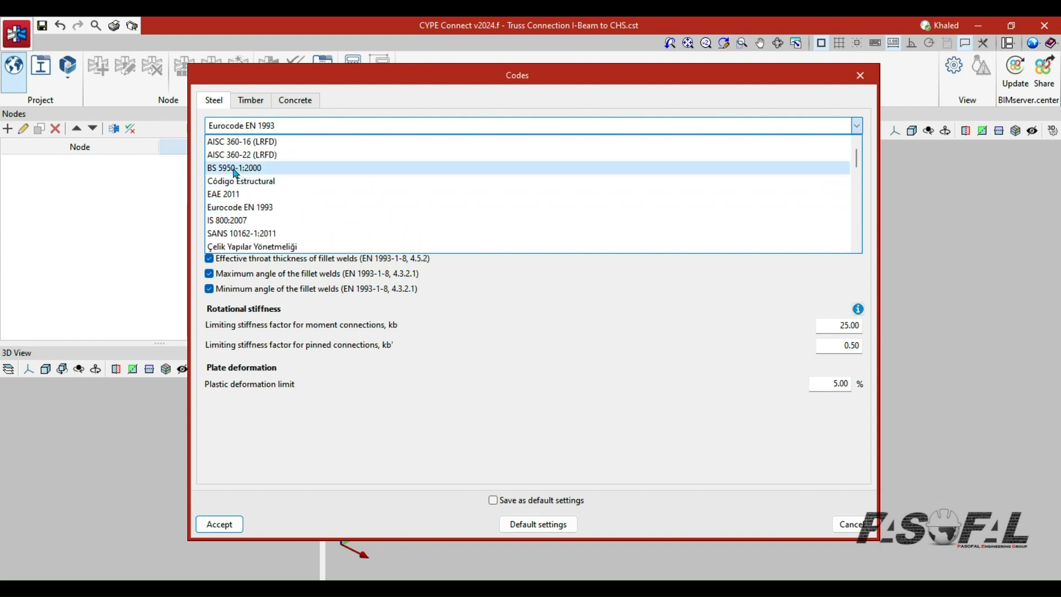
{"action": "scroll", "coordinate": [251, 202], "scroll_direction": "up", "scroll_amount": 1}
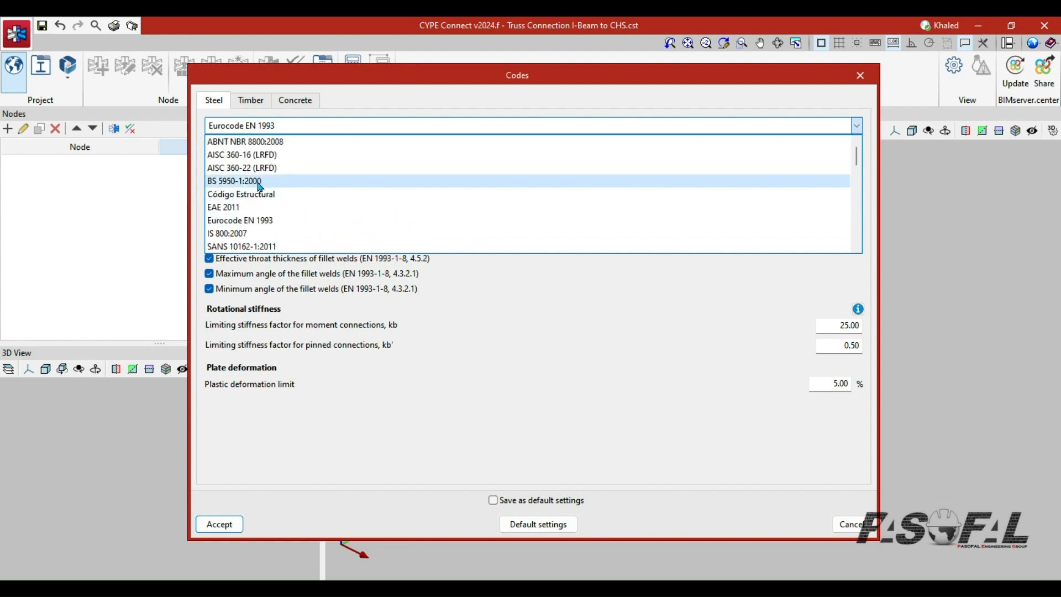
{"action": "scroll", "coordinate": [276, 227], "scroll_direction": "down", "scroll_amount": 3}
{"action": "scroll", "coordinate": [279, 232], "scroll_direction": "down", "scroll_amount": 7}
{"action": "scroll", "coordinate": [277, 224], "scroll_direction": "up", "scroll_amount": 6}
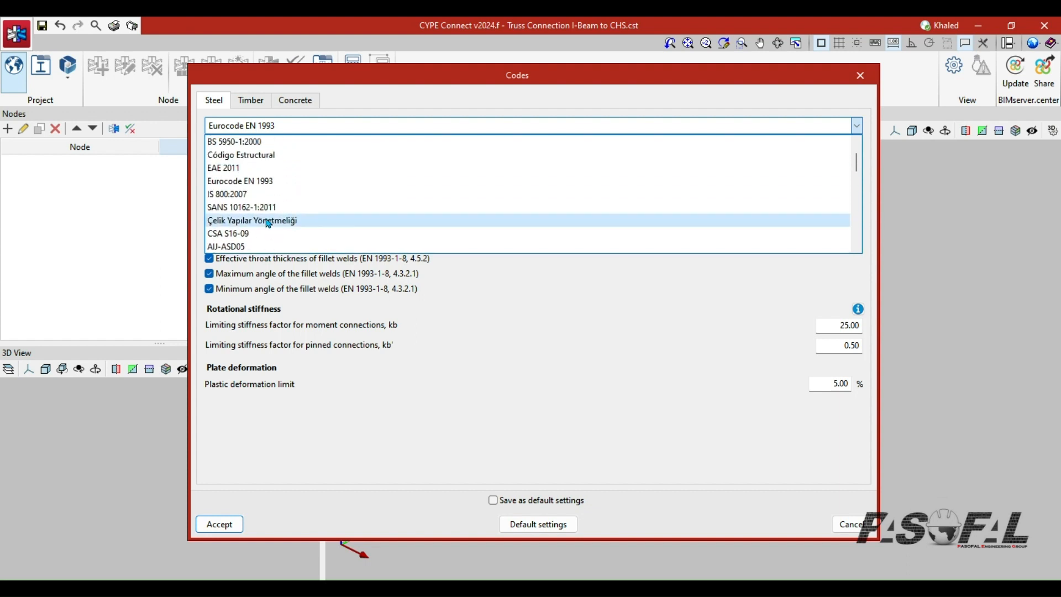
{"action": "scroll", "coordinate": [277, 222], "scroll_direction": "down", "scroll_amount": 6}
{"action": "scroll", "coordinate": [276, 222], "scroll_direction": "down", "scroll_amount": 20}
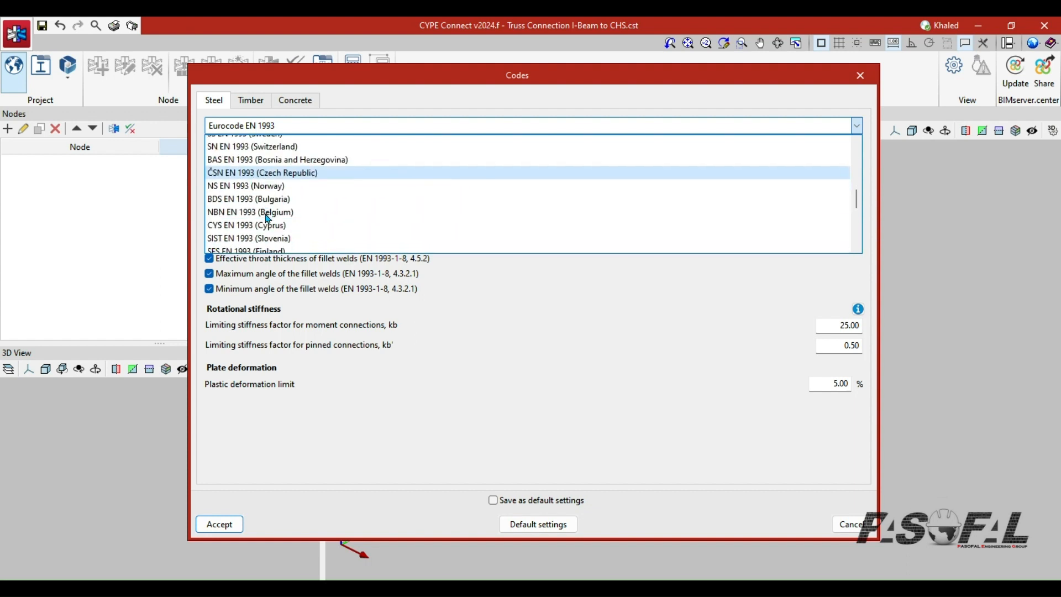
{"action": "scroll", "coordinate": [271, 221], "scroll_direction": "down", "scroll_amount": 7}
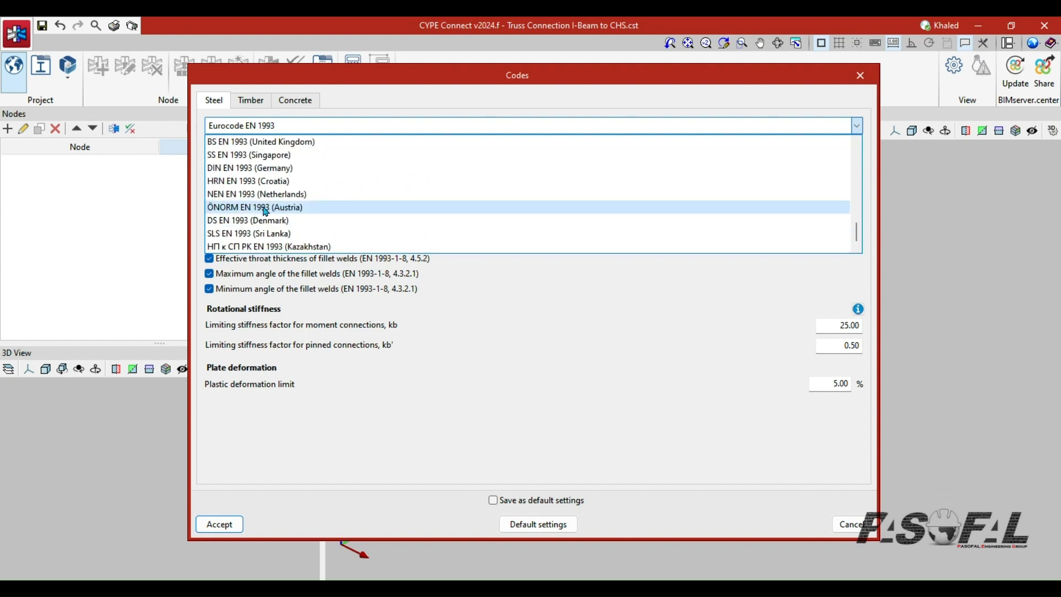
{"action": "left_click", "coordinate": [584, 284]}
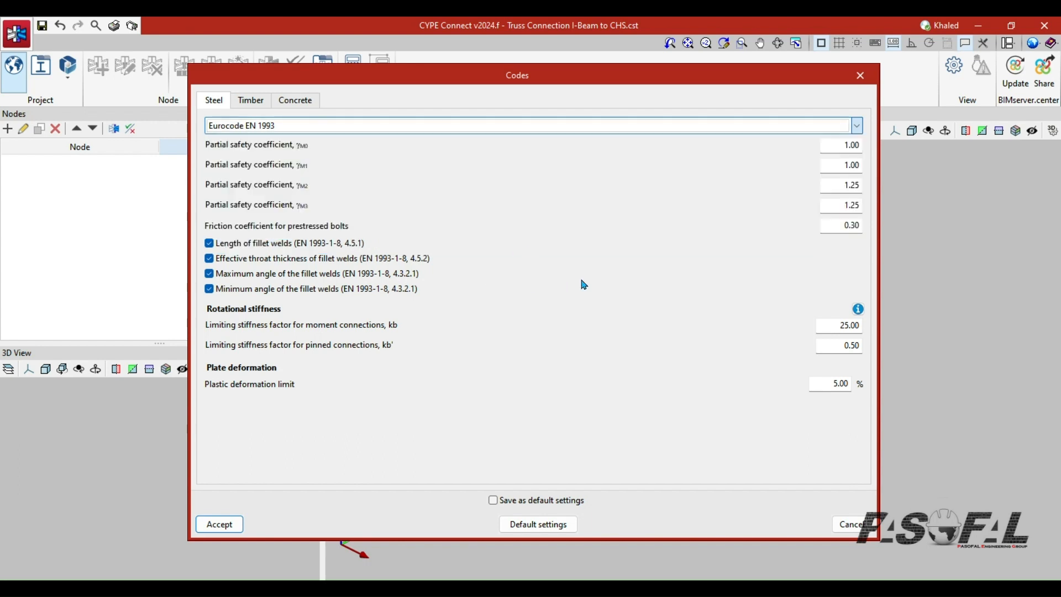
{"action": "left_click", "coordinate": [860, 75]}
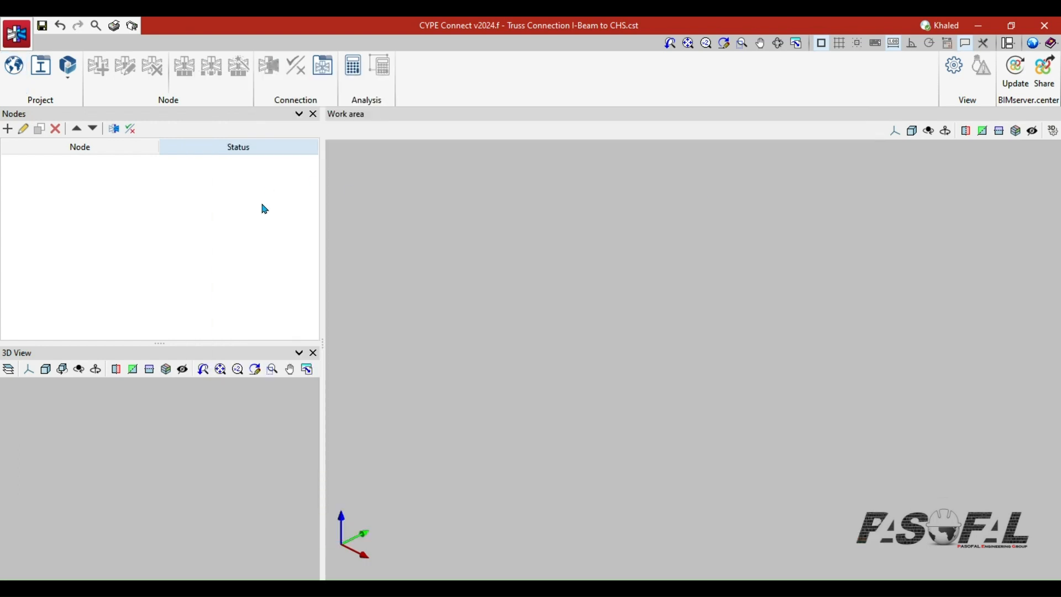
- Import the predefined UB and UC series from the European section ranges into the project's rolled I-section library
{"action": "left_click", "coordinate": [45, 77]}
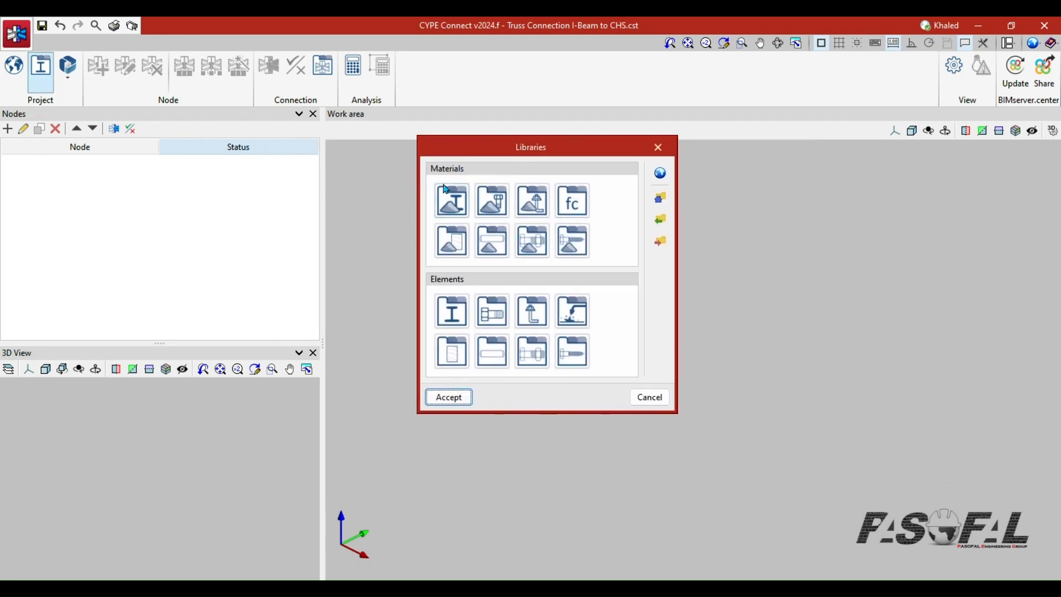
{"action": "left_click", "coordinate": [451, 317]}
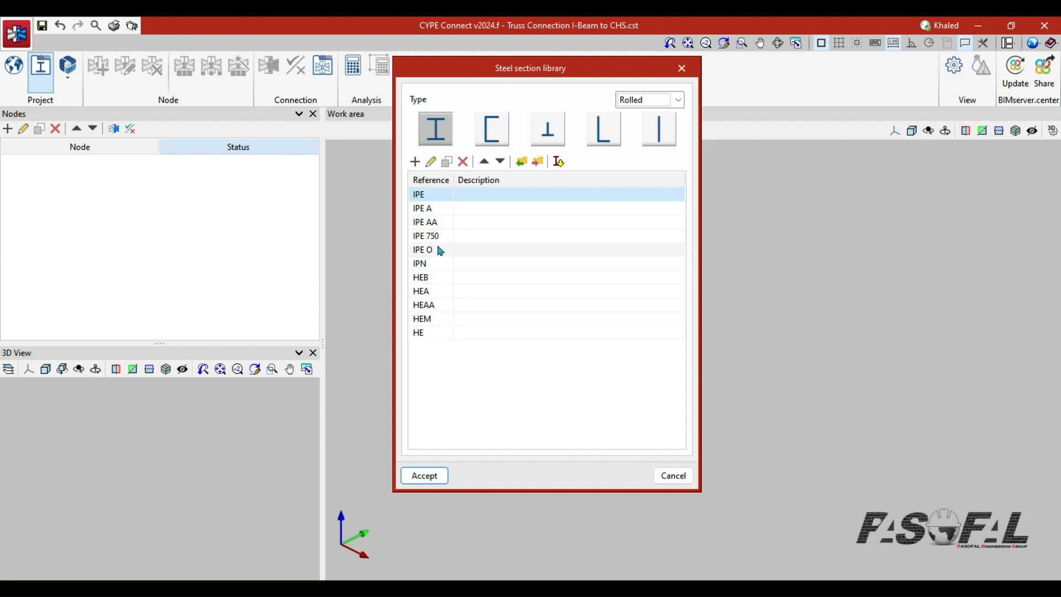
{"action": "left_click", "coordinate": [560, 162]}
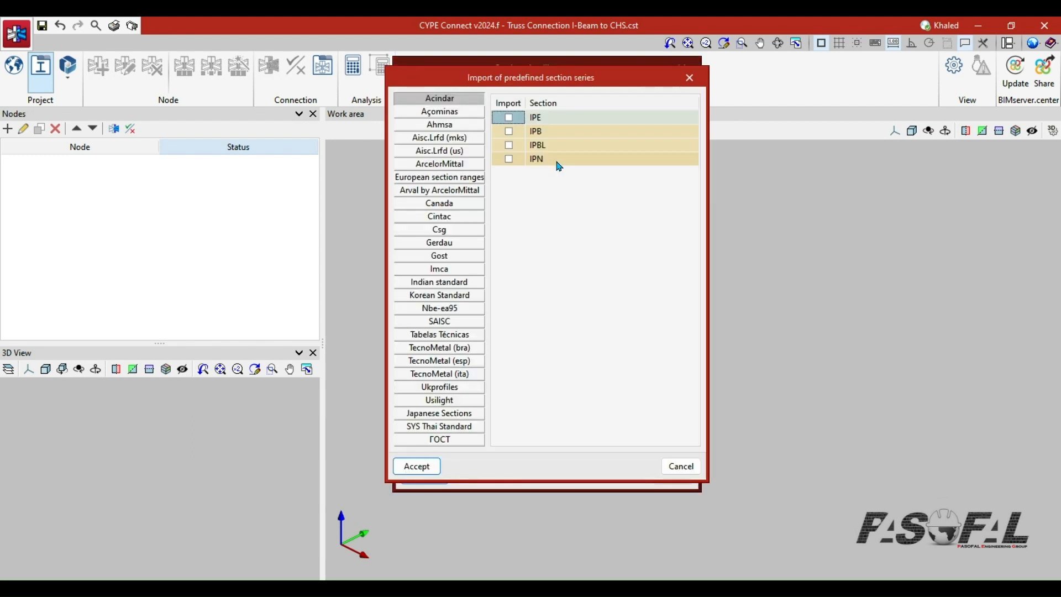
{"action": "left_click", "coordinate": [445, 184]}
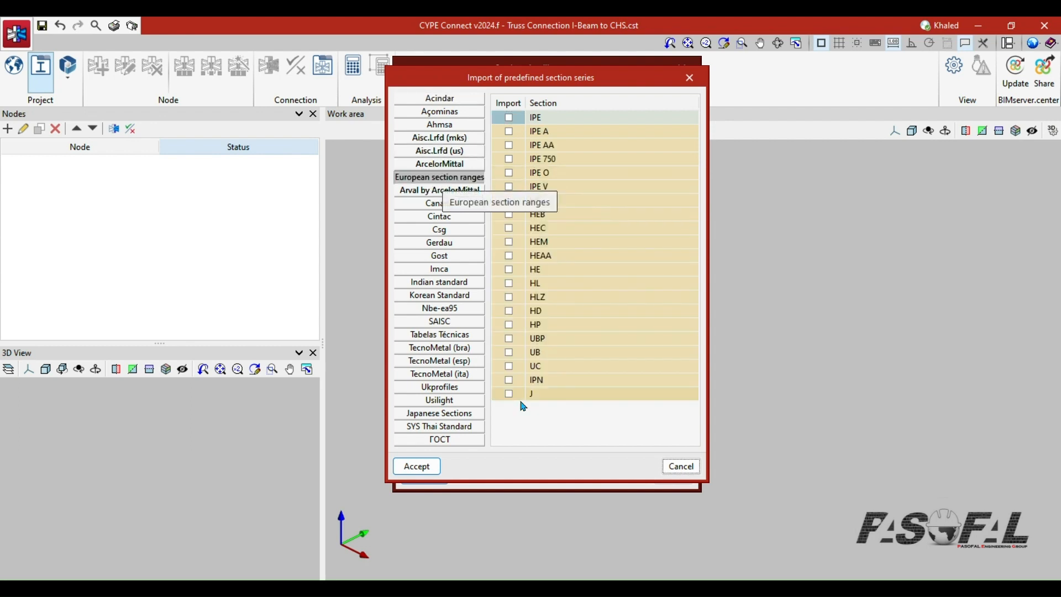
{"action": "left_click", "coordinate": [509, 367]}
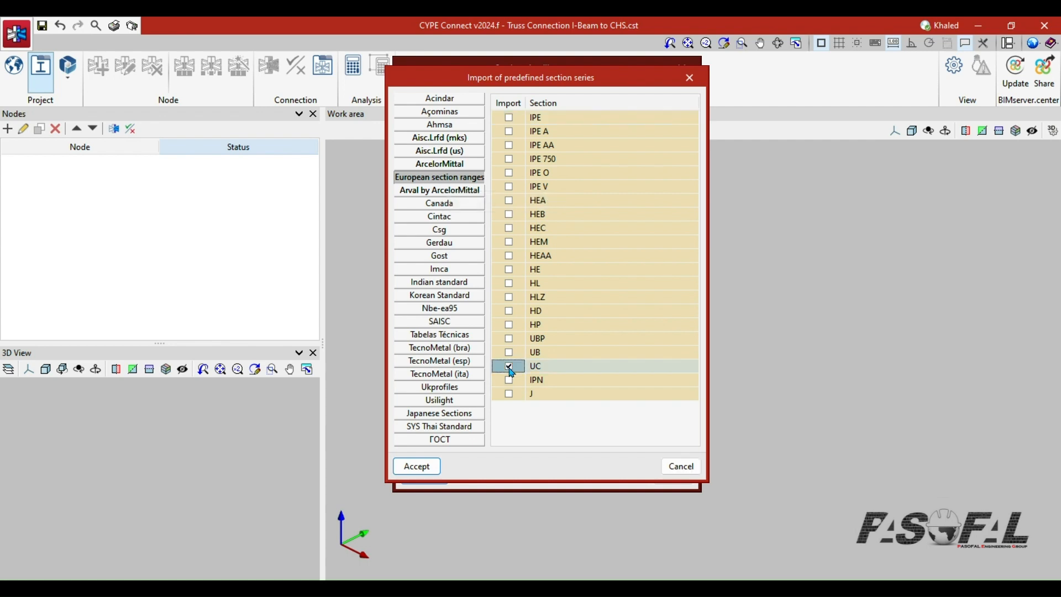
{"action": "left_click", "coordinate": [510, 352]}
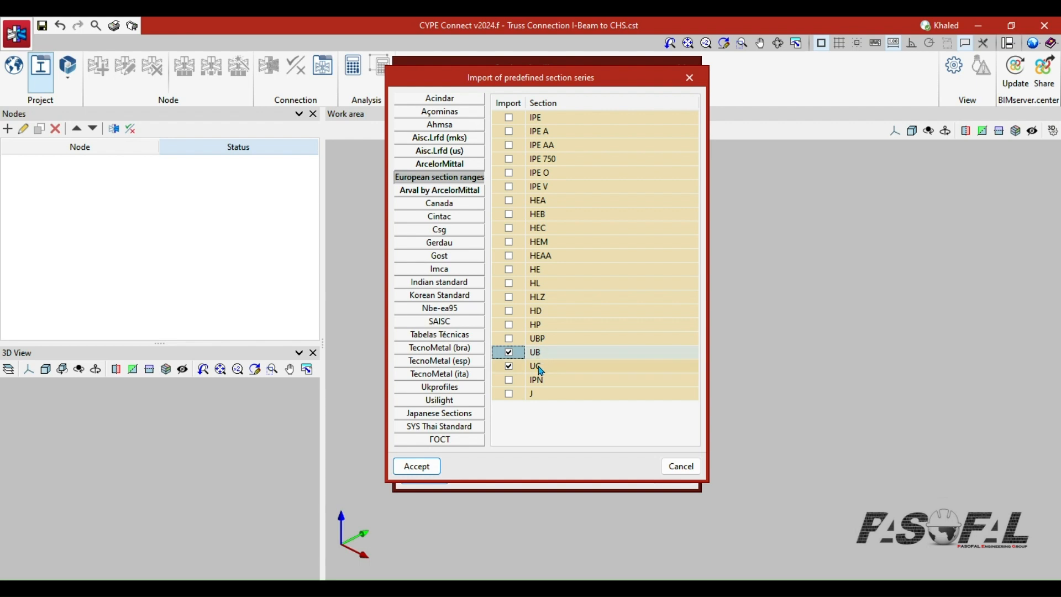
{"action": "left_click", "coordinate": [418, 467]}
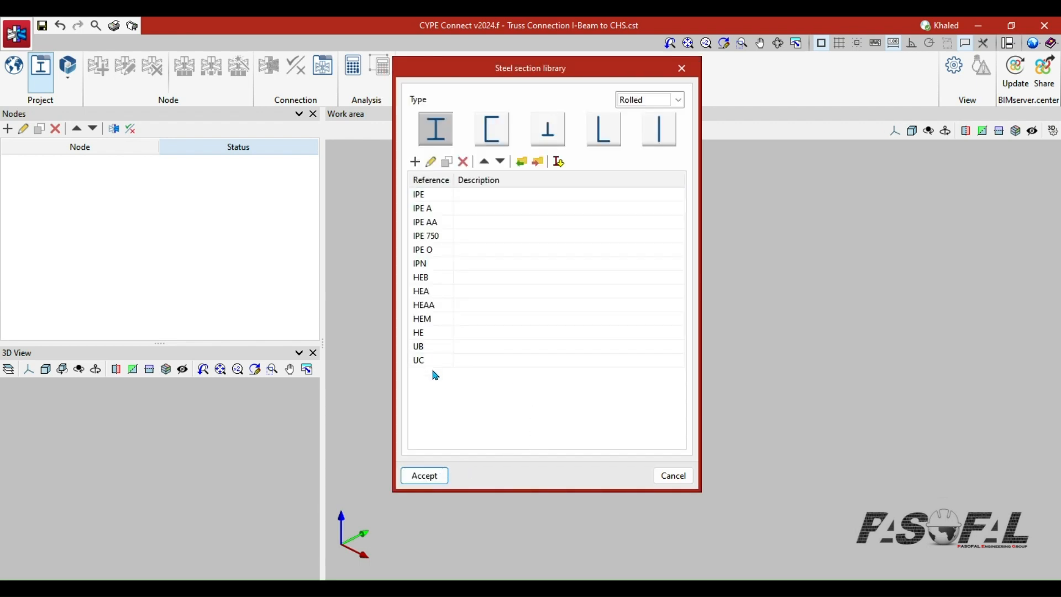
- Check the circular tubular series for CHS in the steel section library, and accept the library changes
{"action": "left_click", "coordinate": [679, 100]}
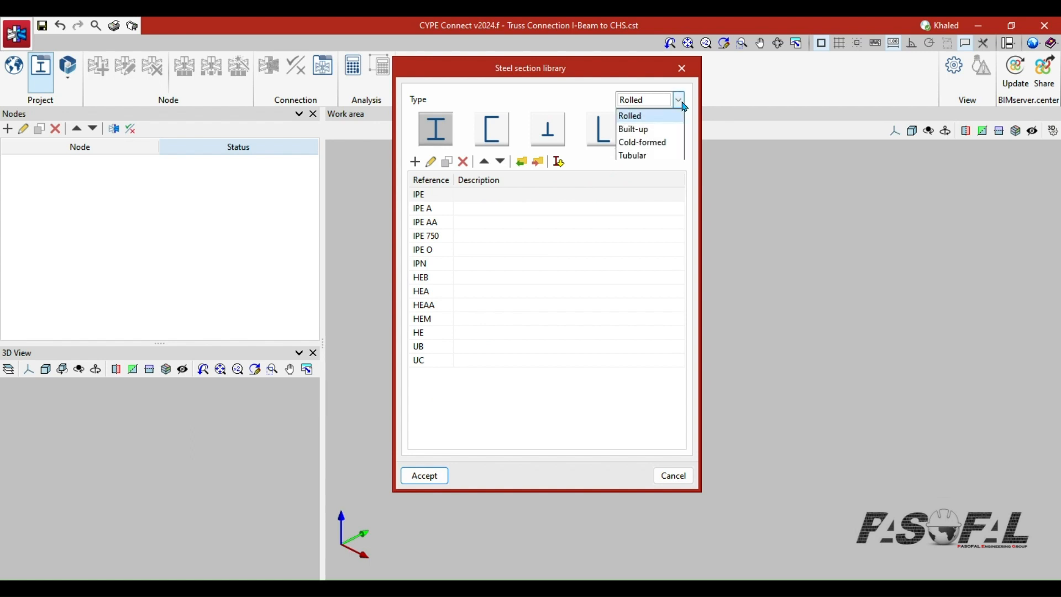
{"action": "left_click", "coordinate": [640, 156]}
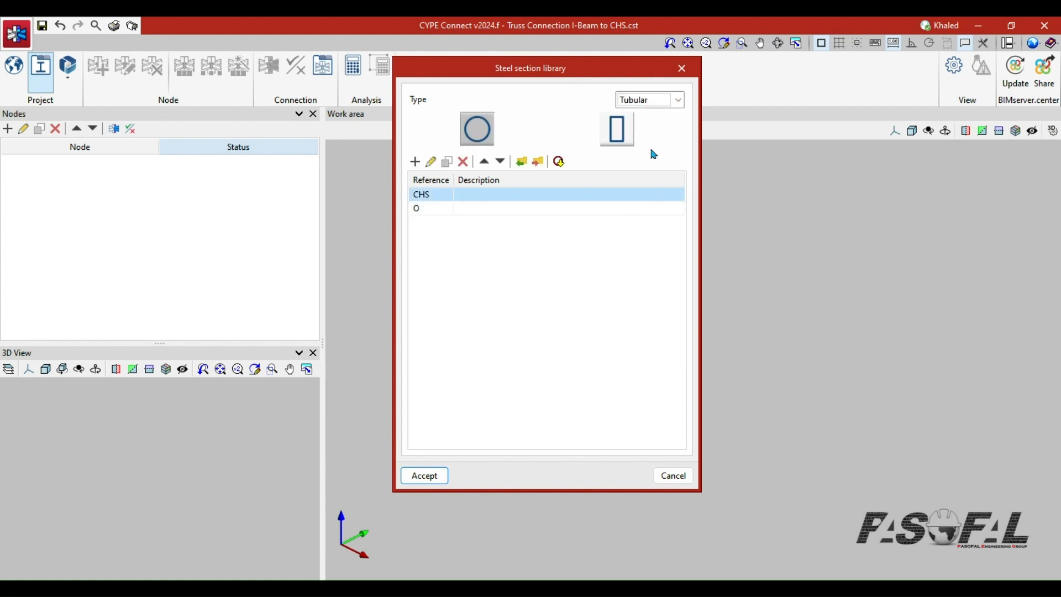
{"action": "left_click", "coordinate": [424, 209]}
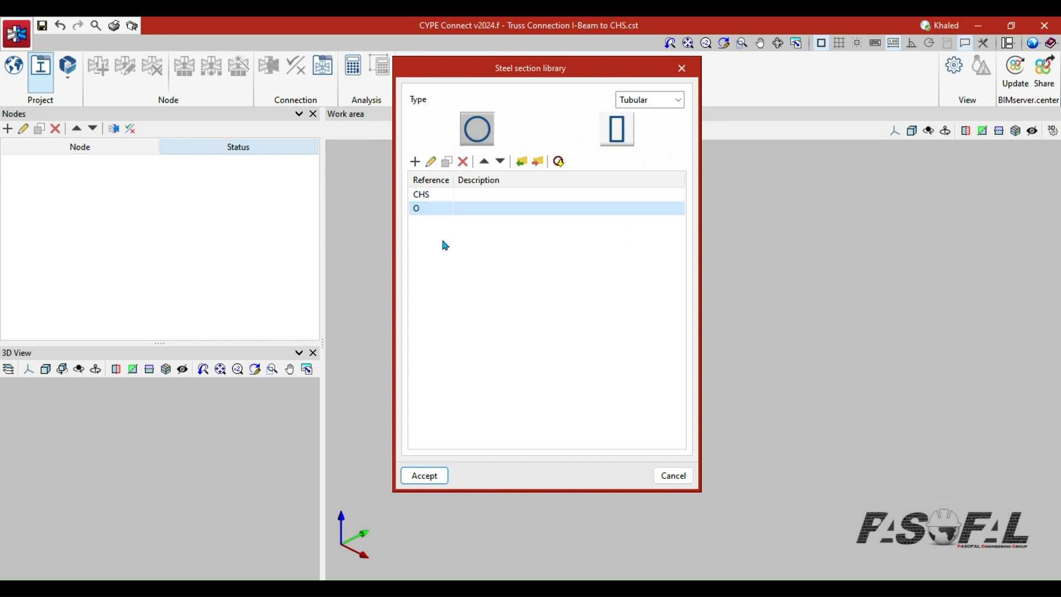
{"action": "left_click", "coordinate": [423, 195]}
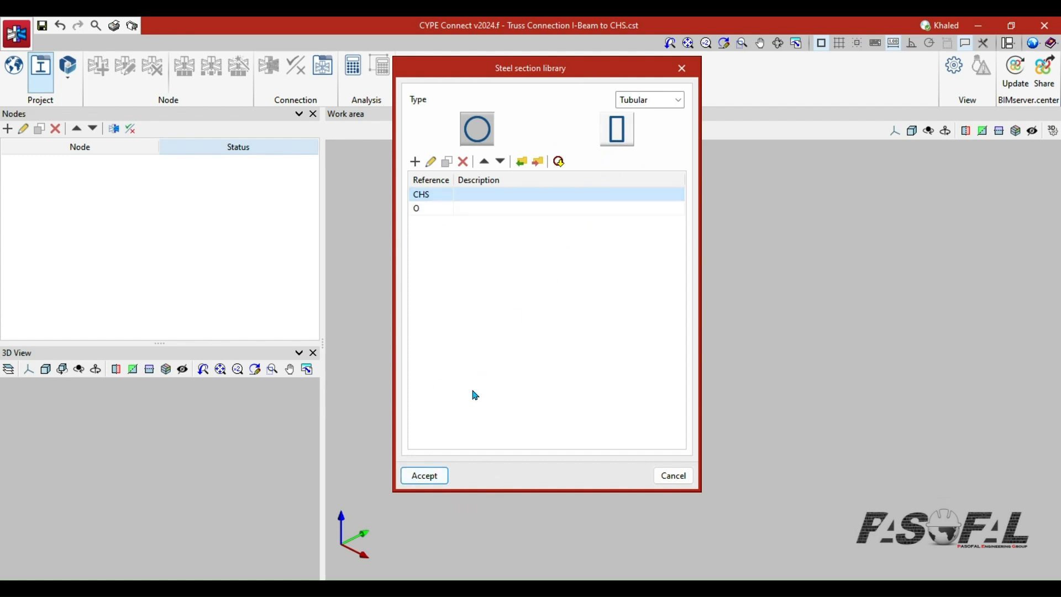
{"action": "left_click", "coordinate": [425, 475]}
{"action": "left_click", "coordinate": [464, 406]}
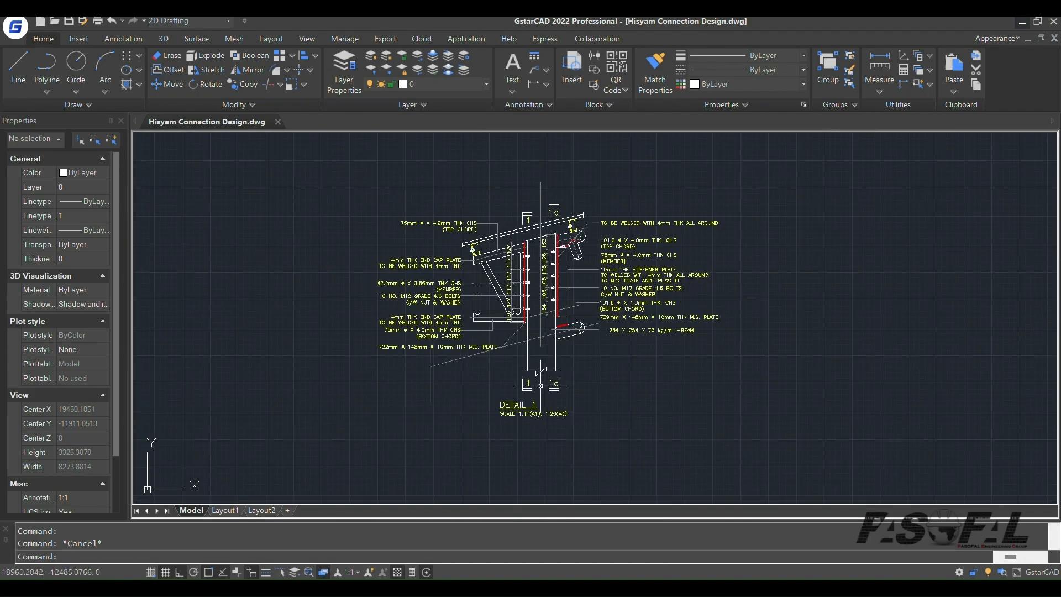
- Recheck Detail 1 in the GstarCAD drawing, and add a node with the reference Truss Connection in CYPE Connect
{"action": "scroll", "coordinate": [540, 385], "scroll_direction": "up", "scroll_amount": 5}
{"action": "scroll", "coordinate": [530, 326], "scroll_direction": "down", "scroll_amount": 5}
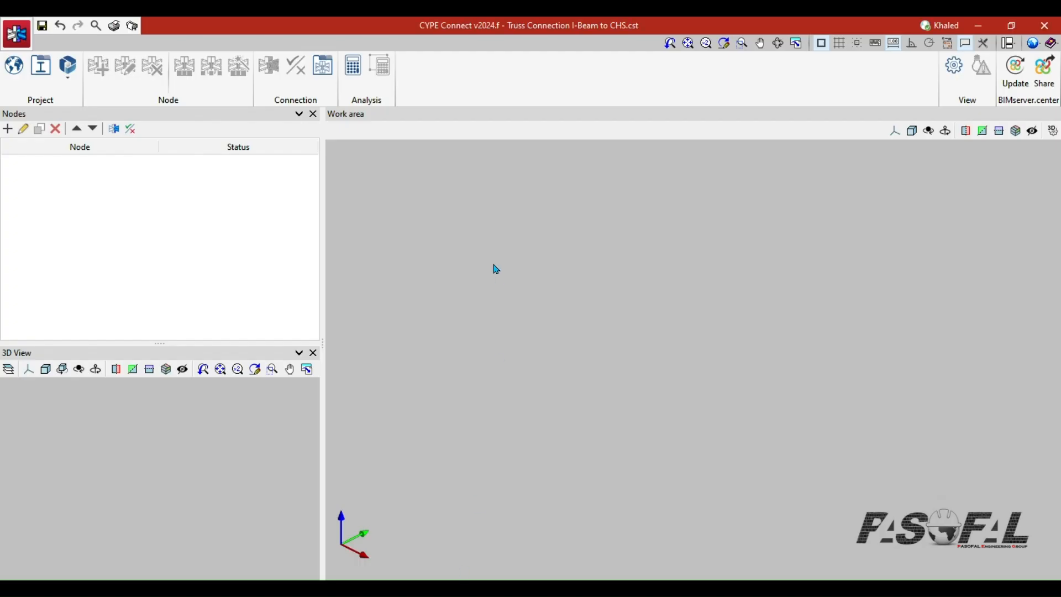
{"action": "left_click", "coordinate": [9, 132]}
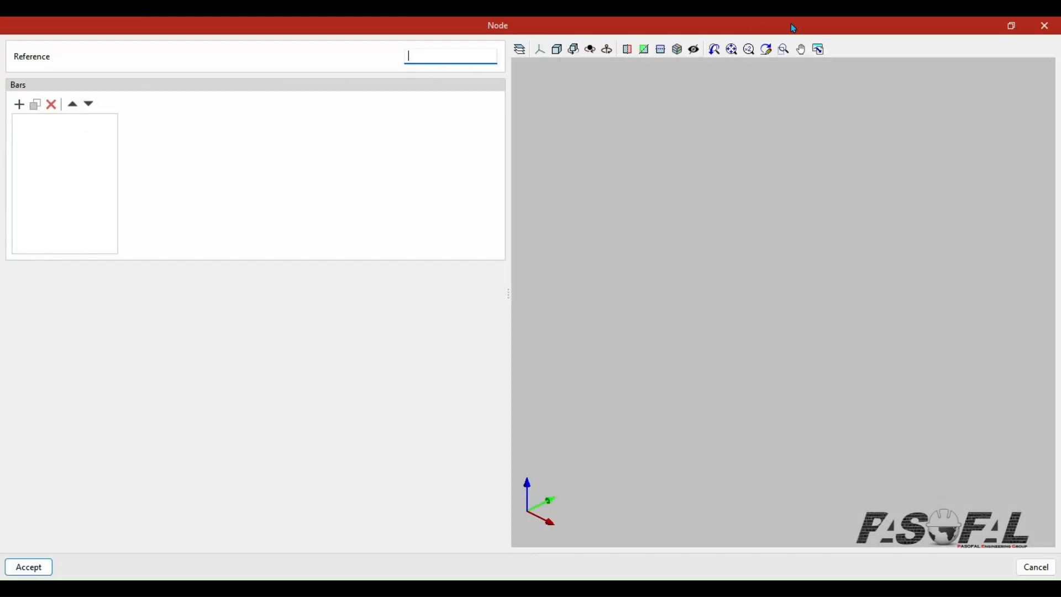
{"action": "left_click", "coordinate": [415, 57]}
{"action": "type", "text": "TRu"}
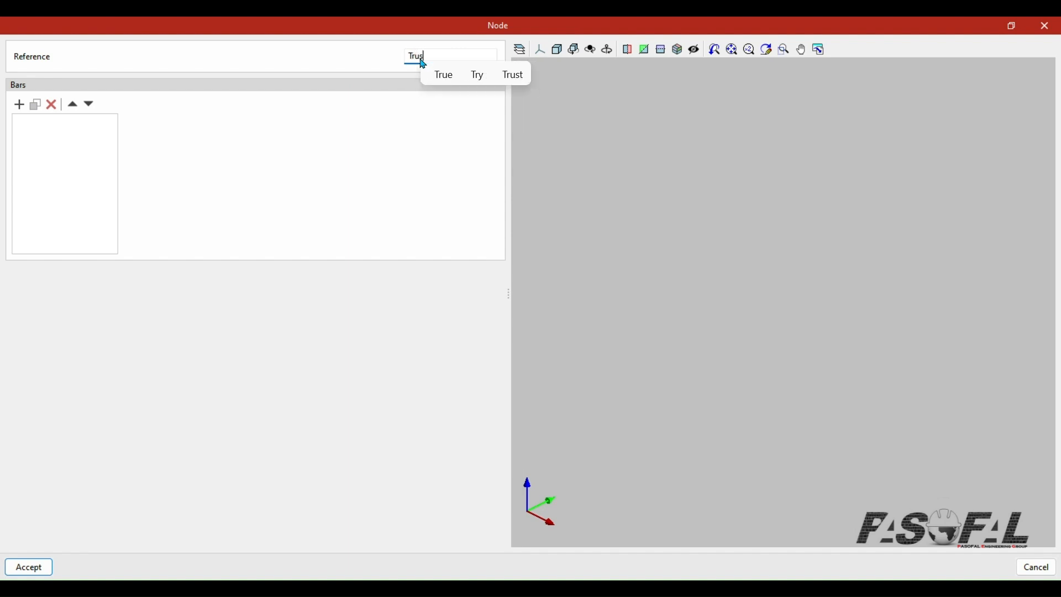
{"action": "type", "text": "uss C"}
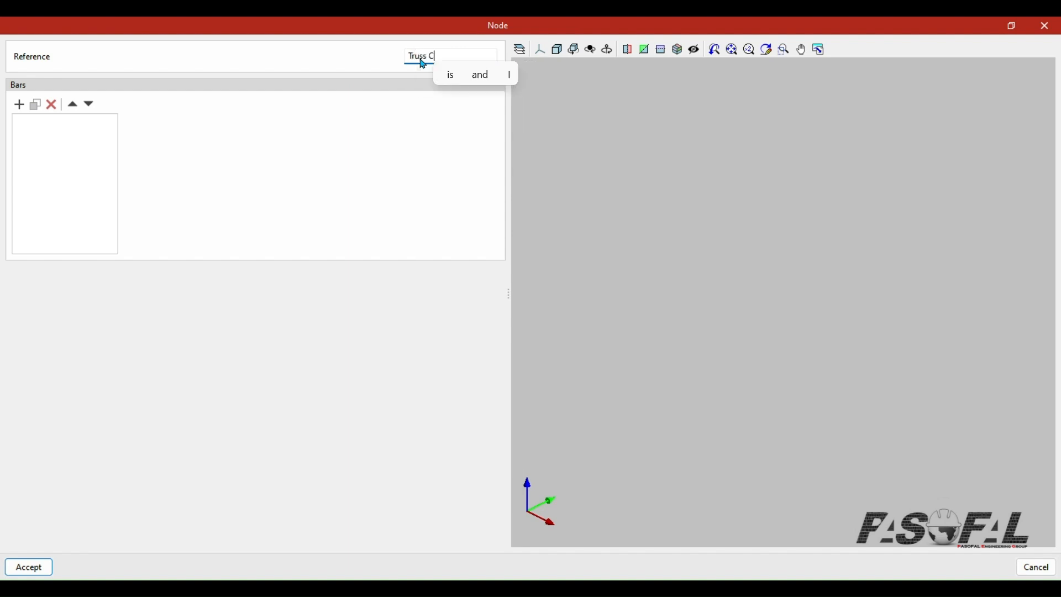
{"action": "type", "text": "onnect"}
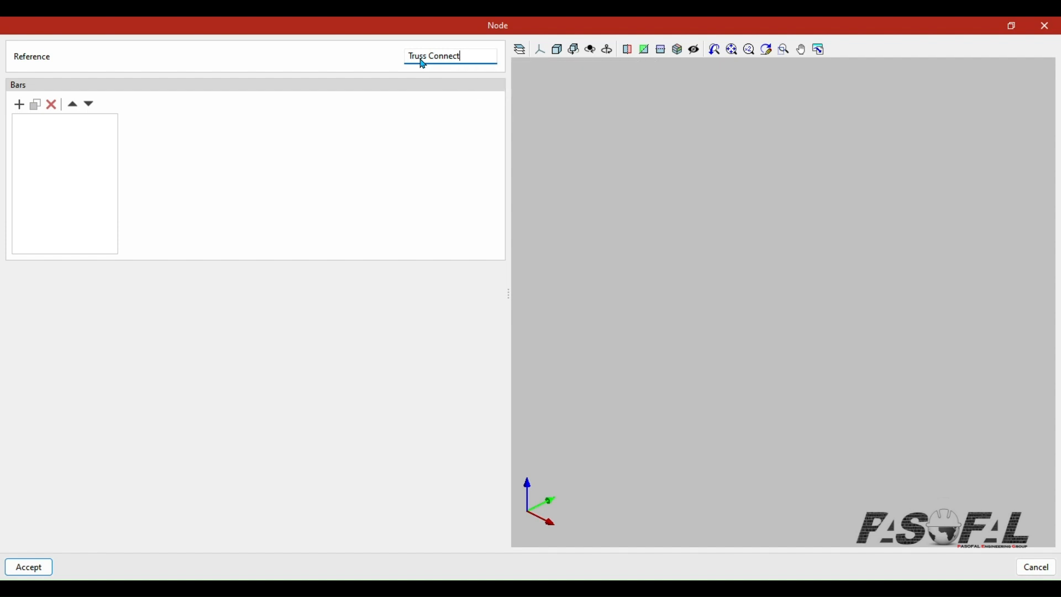
{"action": "type", "text": "ion"}
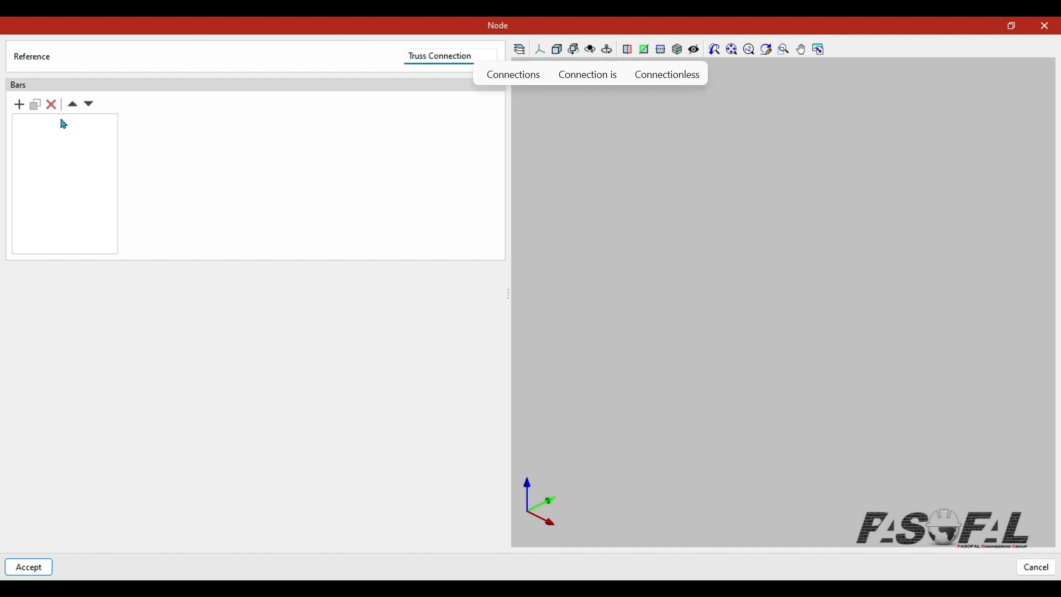
- Add a rolled steel I-section bar to the node and give it the reference Column
{"action": "left_click", "coordinate": [20, 105]}
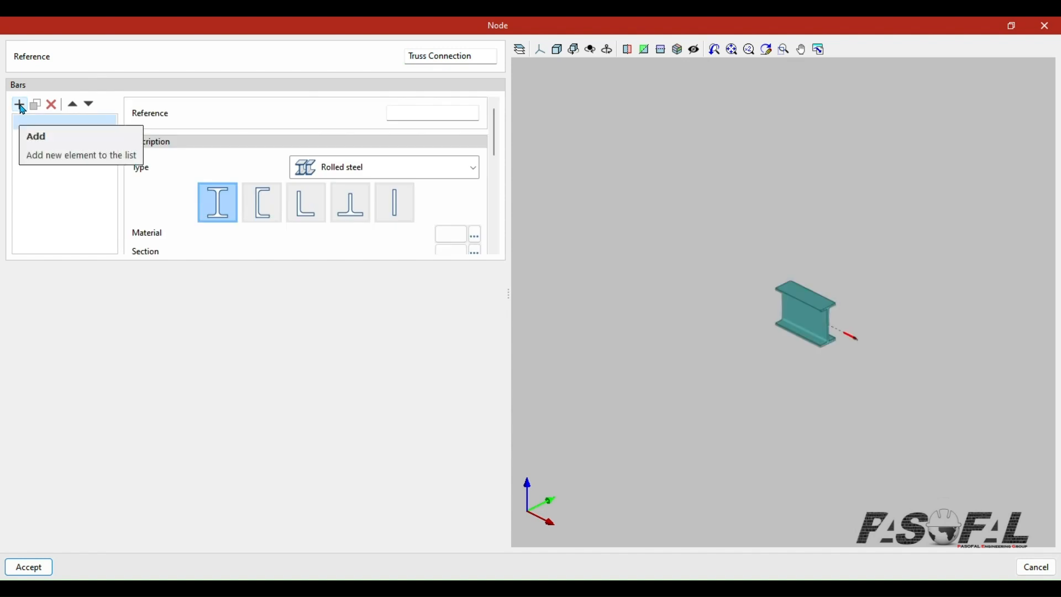
{"action": "scroll", "coordinate": [801, 319], "scroll_direction": "up", "scroll_amount": 3}
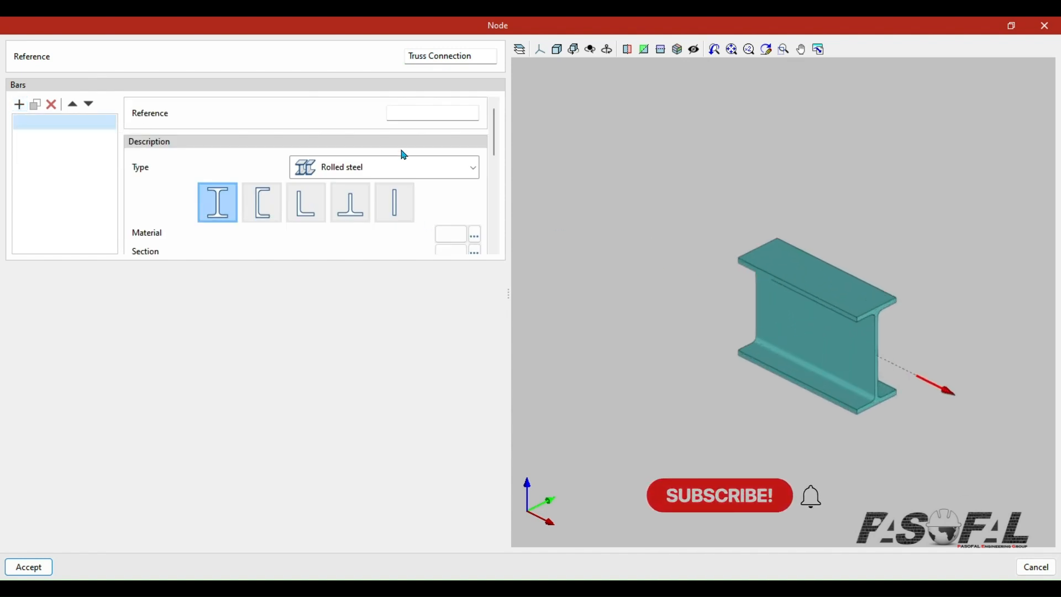
{"action": "left_click", "coordinate": [403, 114]}
{"action": "type", "text": "Co"}
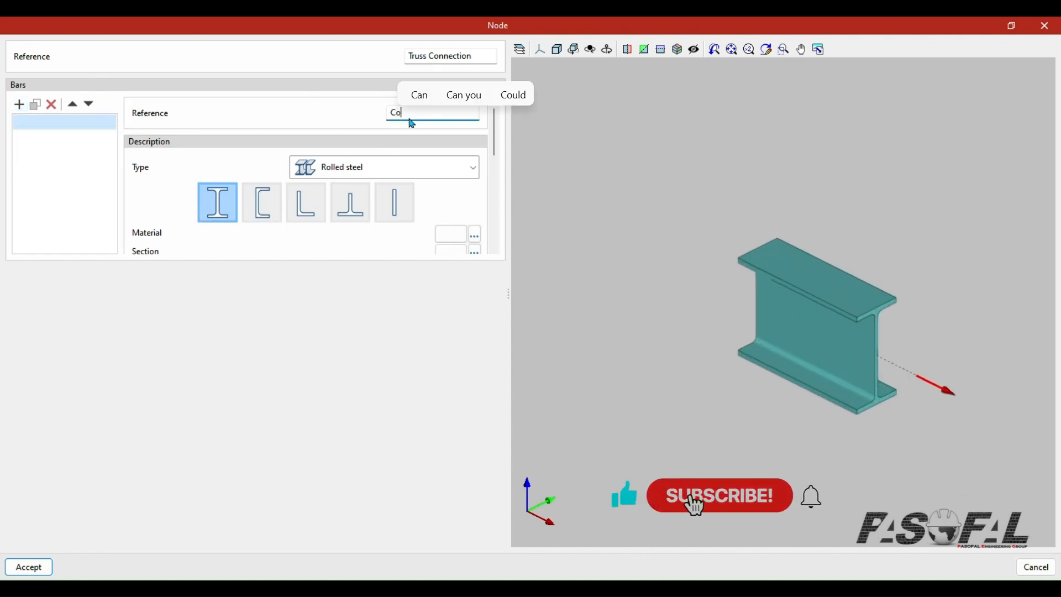
{"action": "type", "text": "lumn"}
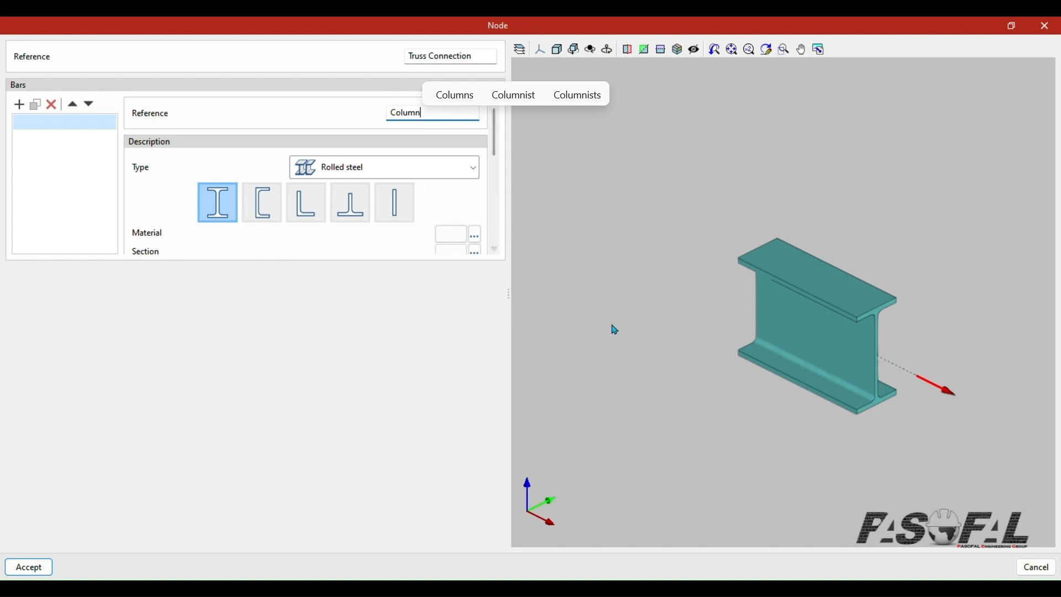
- Widen the 3D preview area and assign S275 steel as the Column bar's material
{"action": "left_click_drag", "start_coordinate": [507, 296], "coordinate": [468, 297]}
{"action": "left_click", "coordinate": [433, 235]}
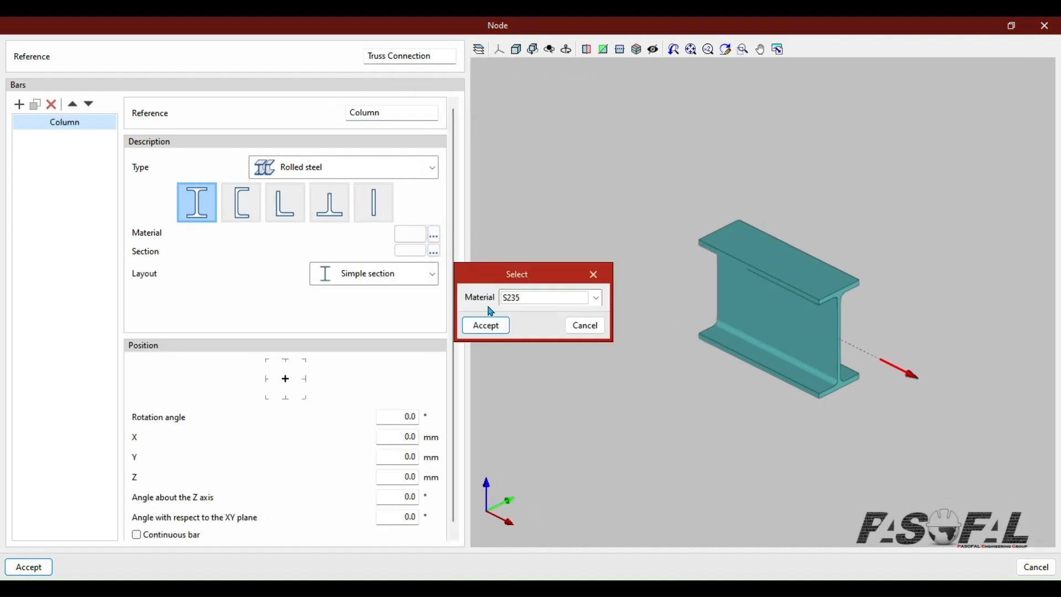
{"action": "left_click", "coordinate": [550, 299]}
{"action": "left_click", "coordinate": [529, 327]}
{"action": "left_click", "coordinate": [486, 326]}
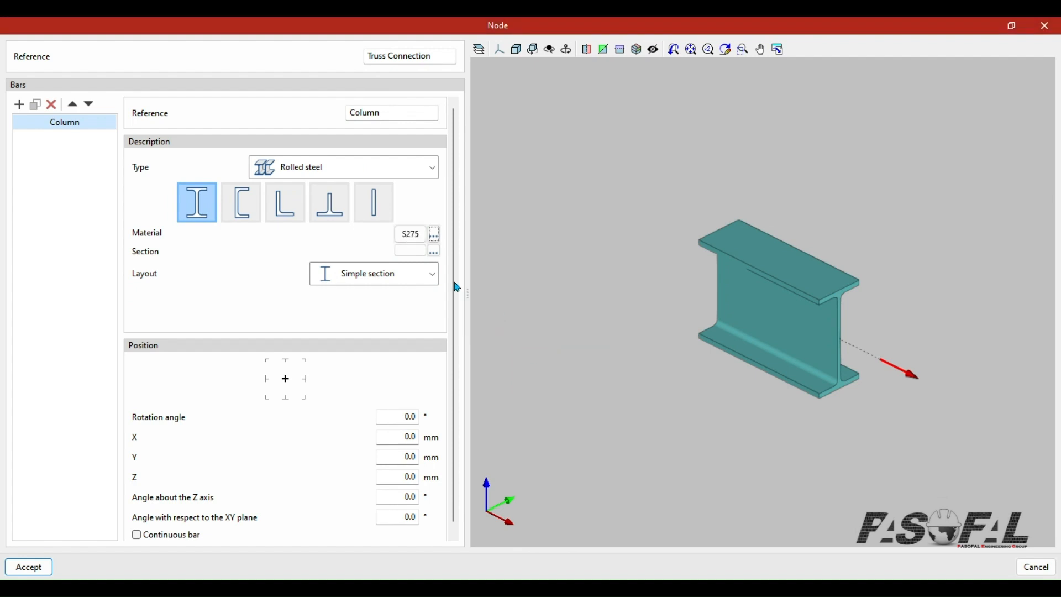
- Assign the UC 254 x 254 x 73 section from the UC series to the Column bar
{"action": "left_click", "coordinate": [434, 251]}
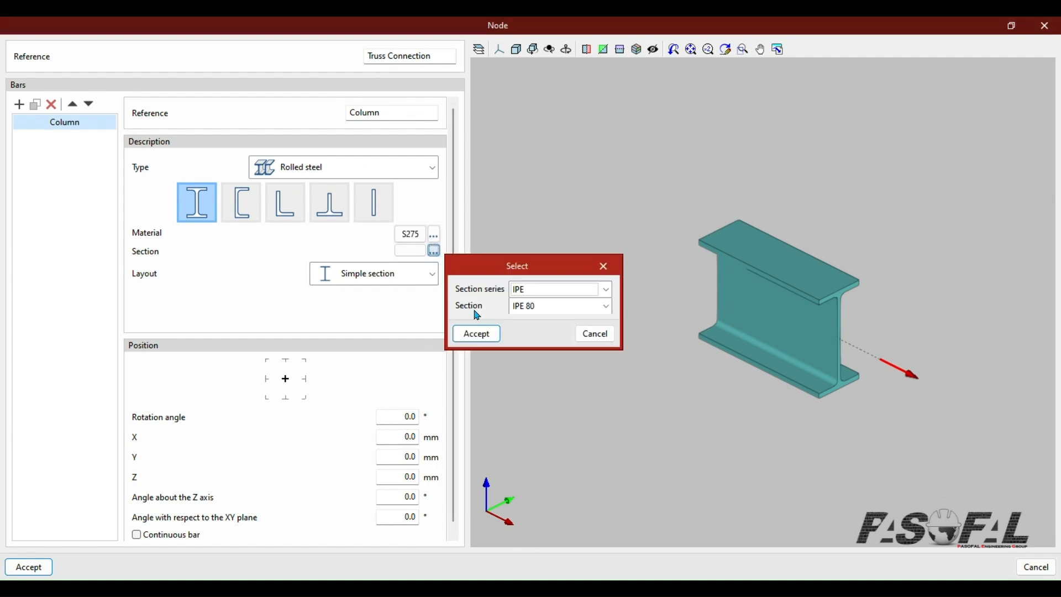
{"action": "left_click", "coordinate": [606, 288]}
{"action": "scroll", "coordinate": [540, 367], "scroll_direction": "down", "scroll_amount": 2}
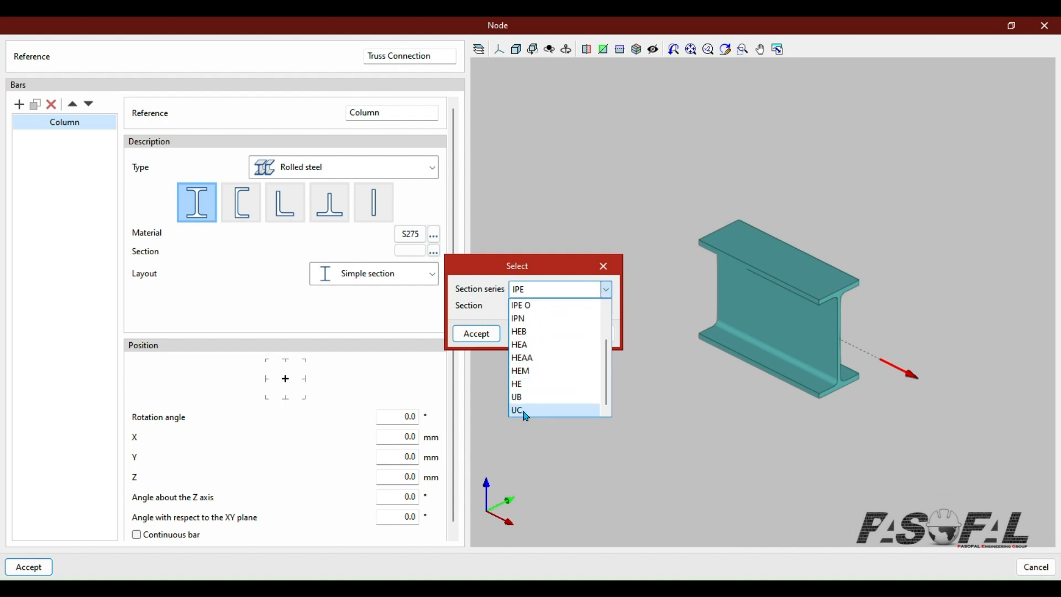
{"action": "left_click", "coordinate": [525, 410]}
{"action": "left_click", "coordinate": [610, 312]}
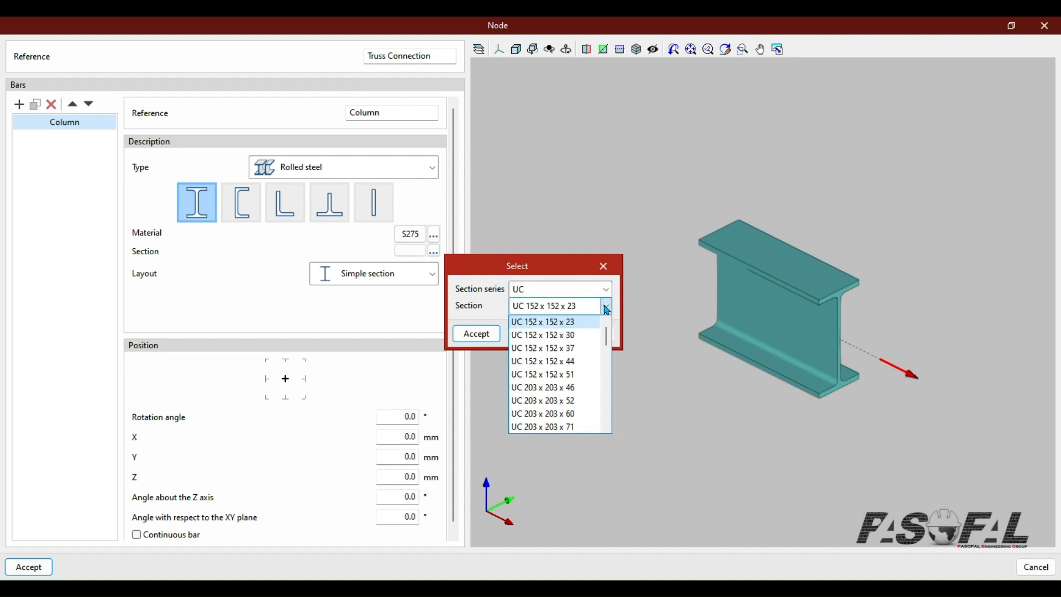
{"action": "scroll", "coordinate": [558, 395], "scroll_direction": "down", "scroll_amount": 2}
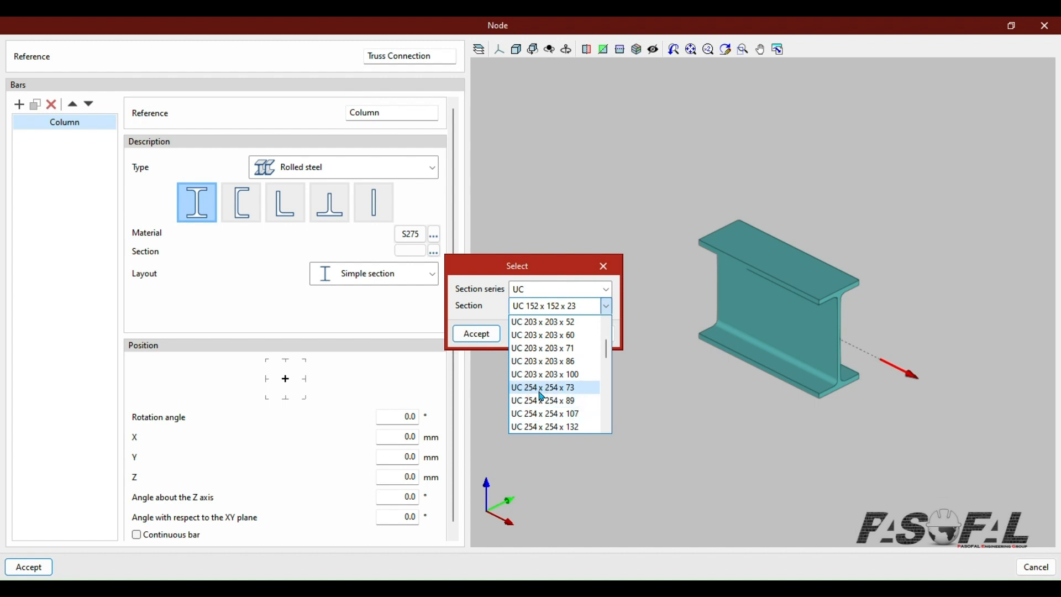
{"action": "left_click", "coordinate": [553, 390]}
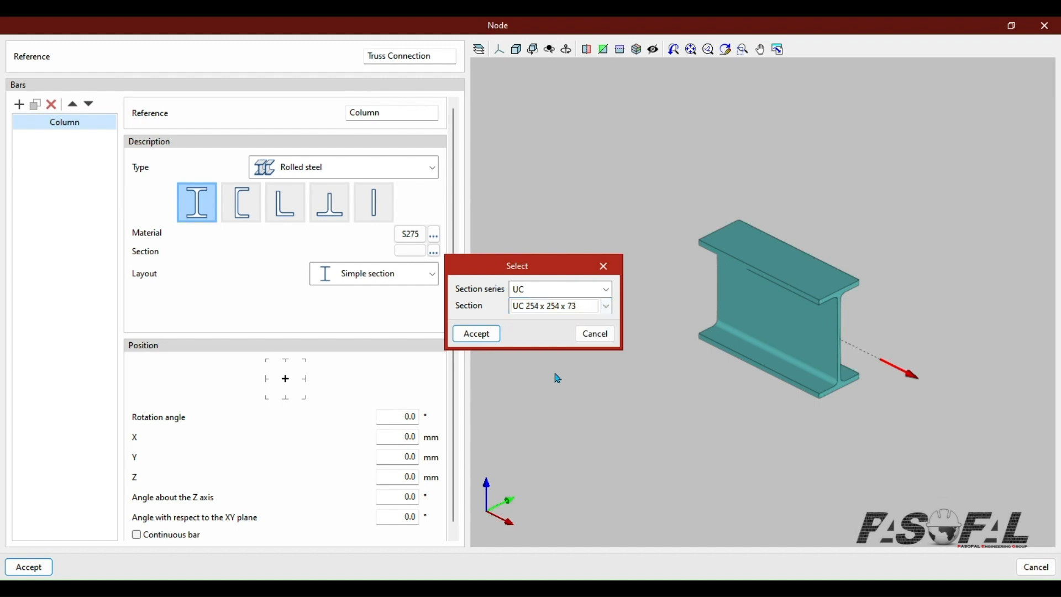
{"action": "left_click", "coordinate": [491, 338]}
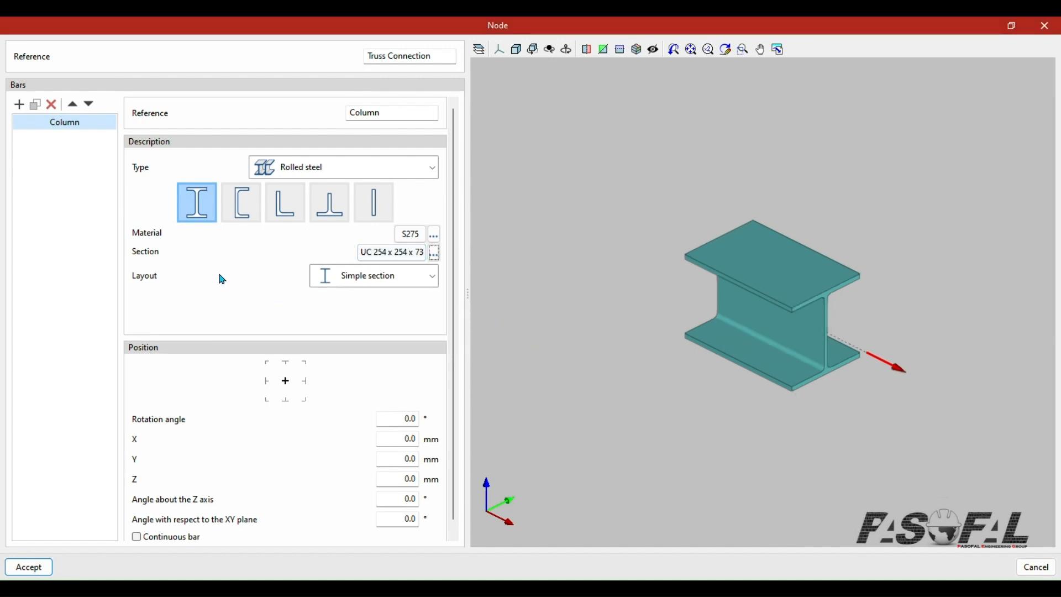
- Set the Column bar's angle with respect to the XY plane to 90° so that it stands vertically
{"action": "scroll", "coordinate": [227, 279], "scroll_direction": "down", "scroll_amount": 1}
{"action": "scroll", "coordinate": [775, 317], "scroll_direction": "down", "scroll_amount": 3}
{"action": "scroll", "coordinate": [776, 314], "scroll_direction": "up", "scroll_amount": 6}
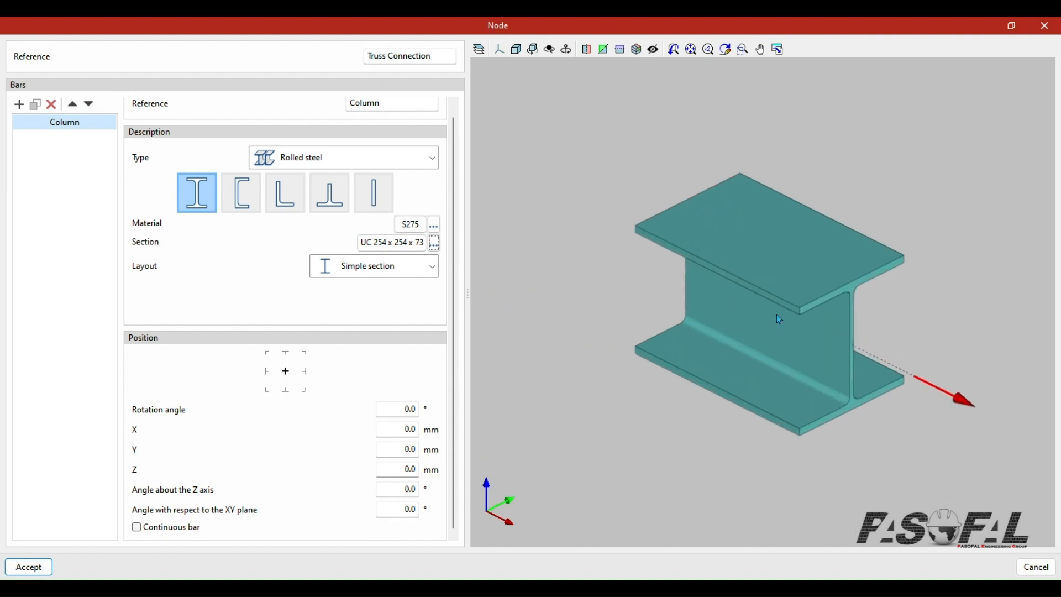
{"action": "scroll", "coordinate": [777, 314], "scroll_direction": "down", "scroll_amount": 3}
{"action": "scroll", "coordinate": [779, 298], "scroll_direction": "up", "scroll_amount": 1}
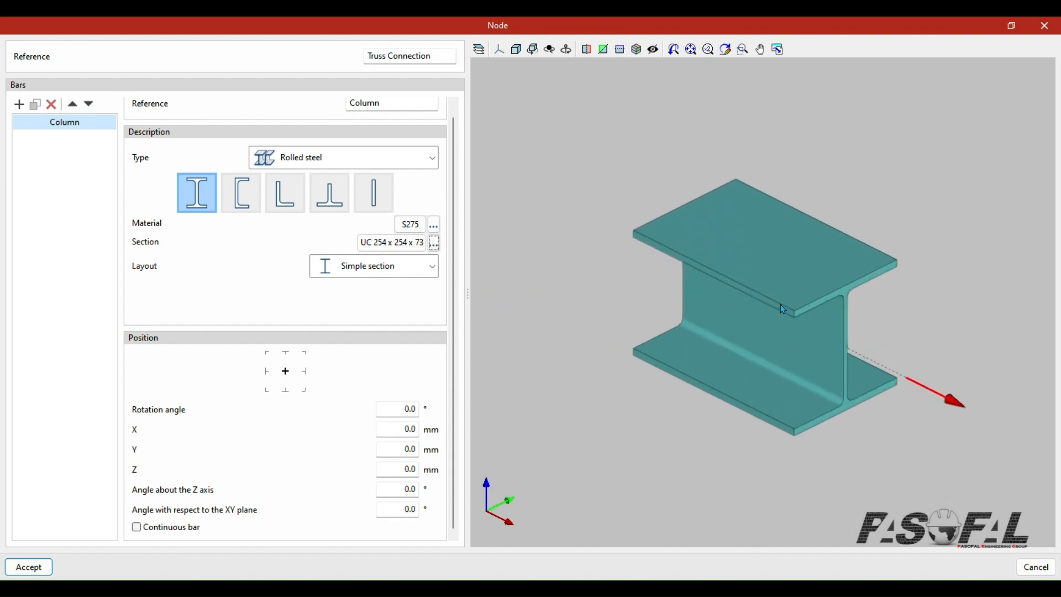
{"action": "scroll", "coordinate": [759, 344], "scroll_direction": "up", "scroll_amount": 1}
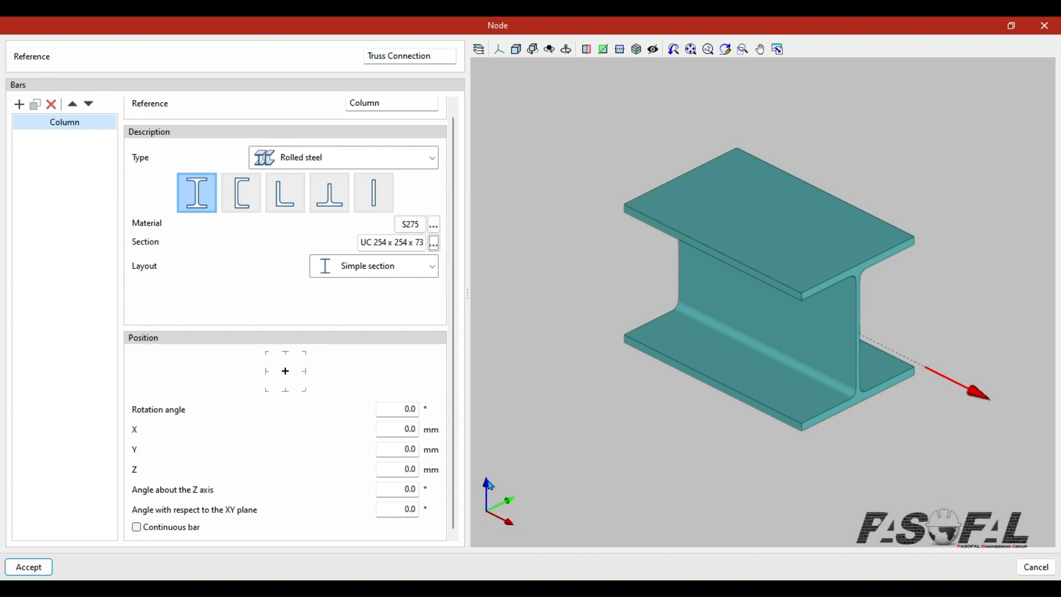
{"action": "scroll", "coordinate": [841, 321], "scroll_direction": "down", "scroll_amount": 1}
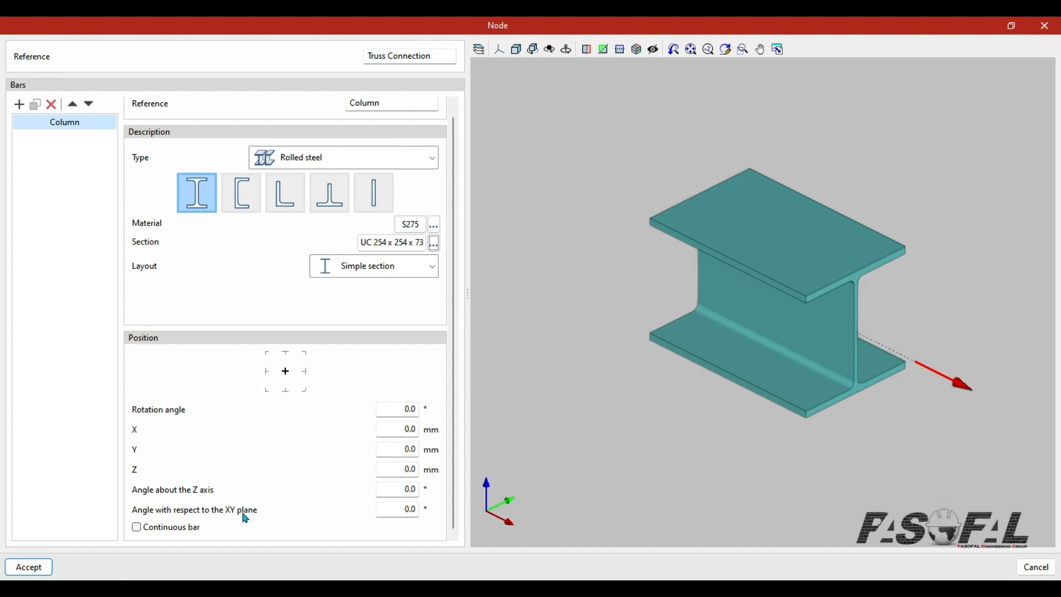
{"action": "double_click", "coordinate": [394, 515]}
{"action": "type", "text": "90"}
{"action": "key", "text": "Return"}
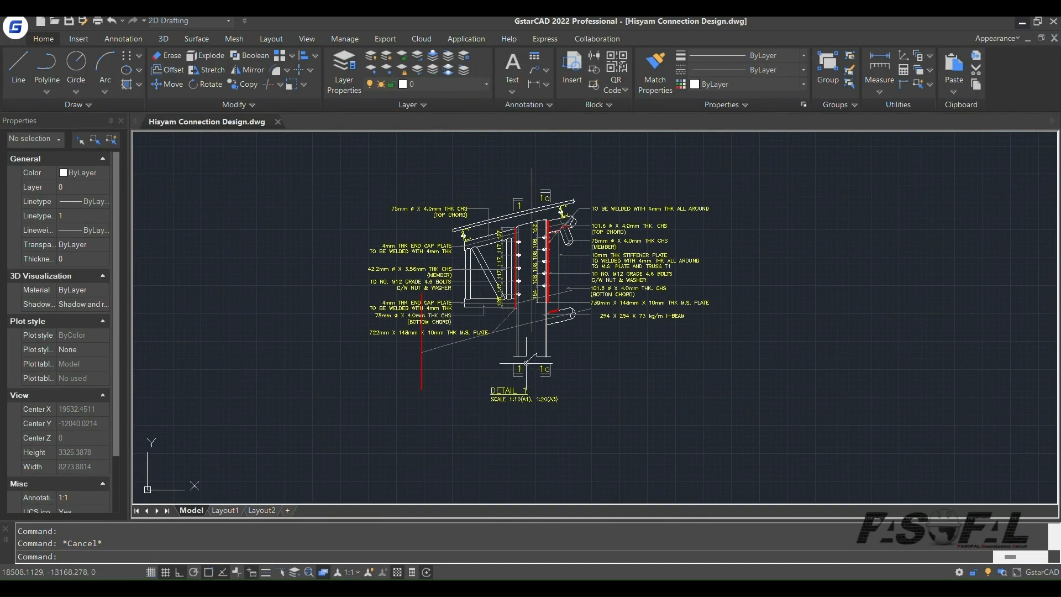
- Check the chord labels in the GstarCAD detail and add a second bar to the node with the reference Top Chord
{"action": "scroll", "coordinate": [500, 310], "scroll_direction": "up", "scroll_amount": 4}
{"action": "scroll", "coordinate": [522, 276], "scroll_direction": "down", "scroll_amount": 6}
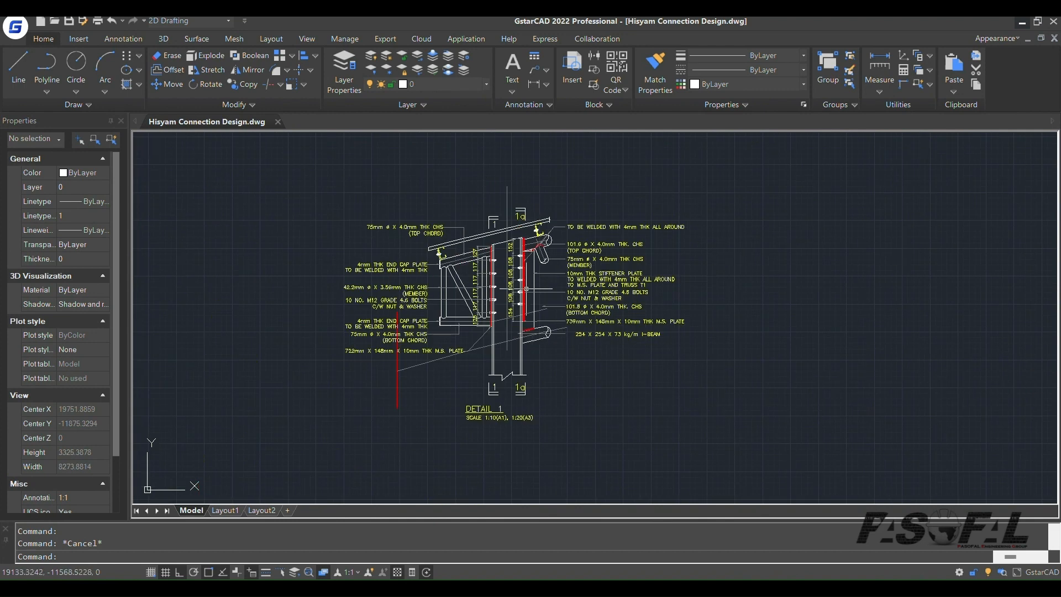
{"action": "scroll", "coordinate": [519, 276], "scroll_direction": "up", "scroll_amount": 2}
{"action": "scroll", "coordinate": [517, 265], "scroll_direction": "up", "scroll_amount": 4}
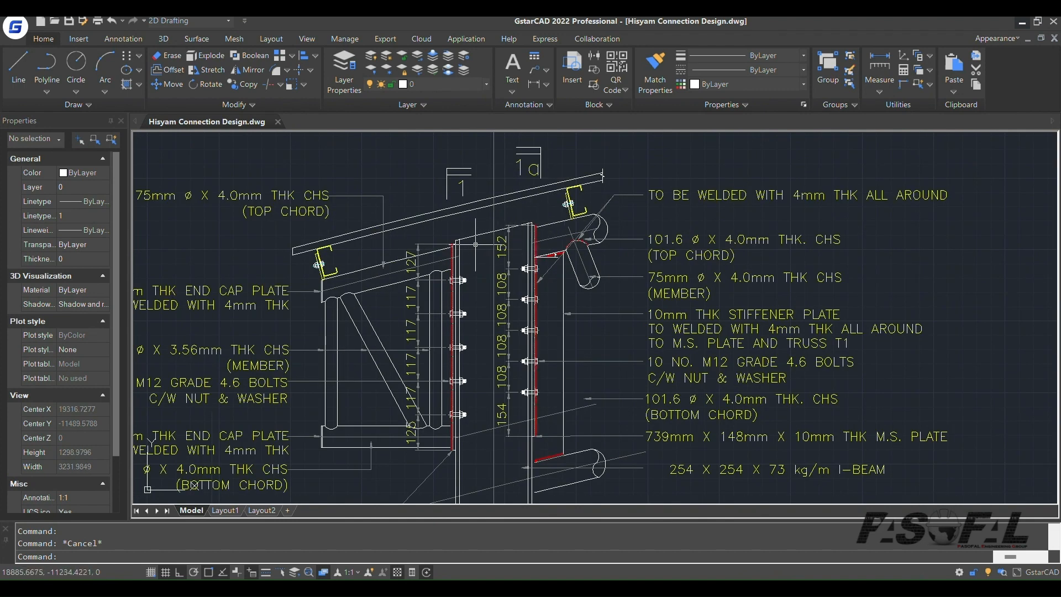
{"action": "scroll", "coordinate": [494, 242], "scroll_direction": "down", "scroll_amount": 4}
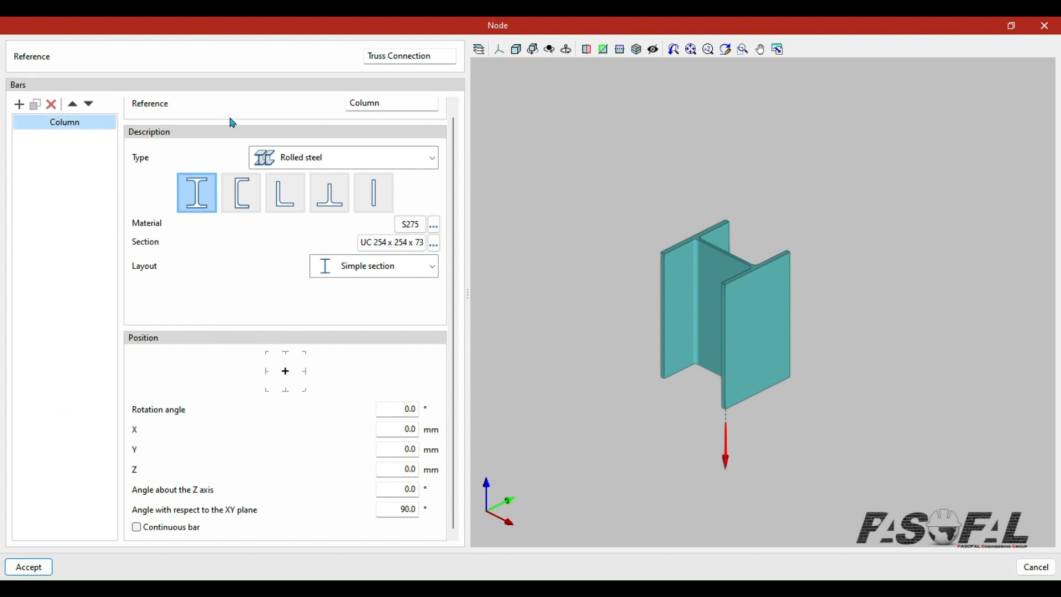
{"action": "left_click", "coordinate": [19, 104]}
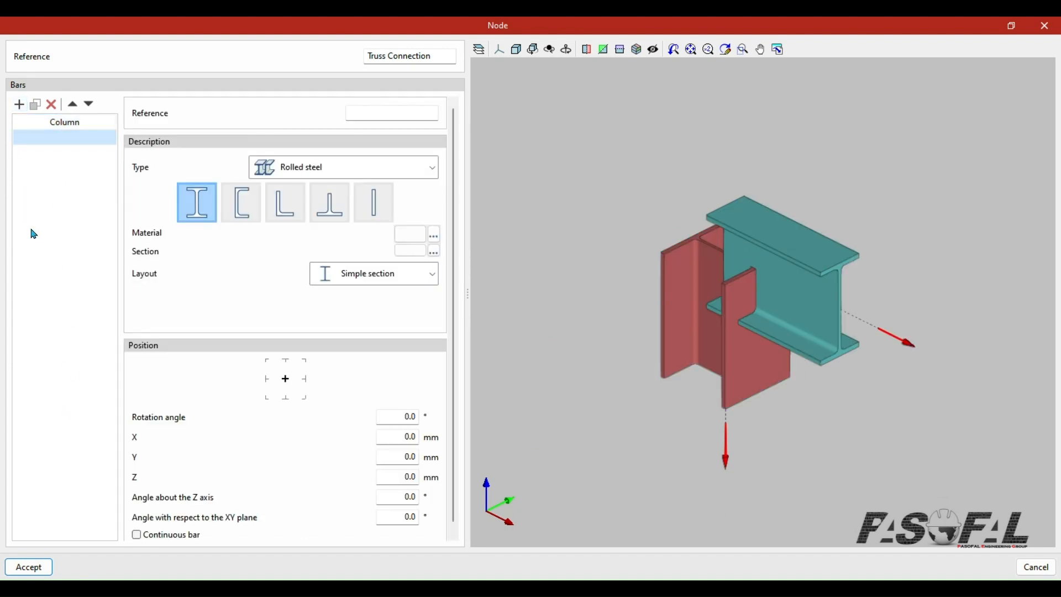
{"action": "left_click", "coordinate": [385, 114]}
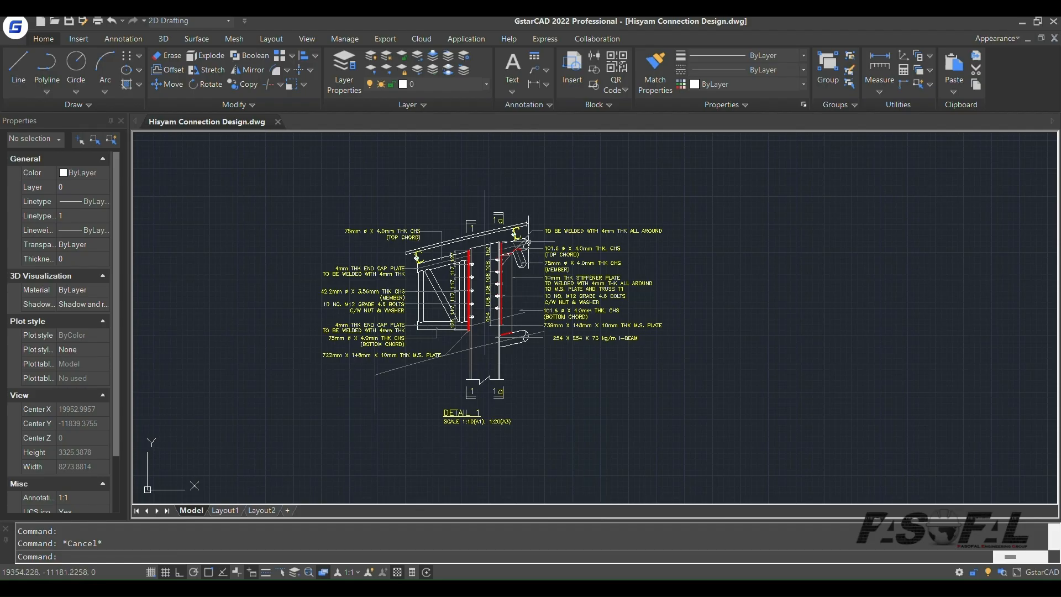
{"action": "scroll", "coordinate": [525, 240], "scroll_direction": "up", "scroll_amount": 5}
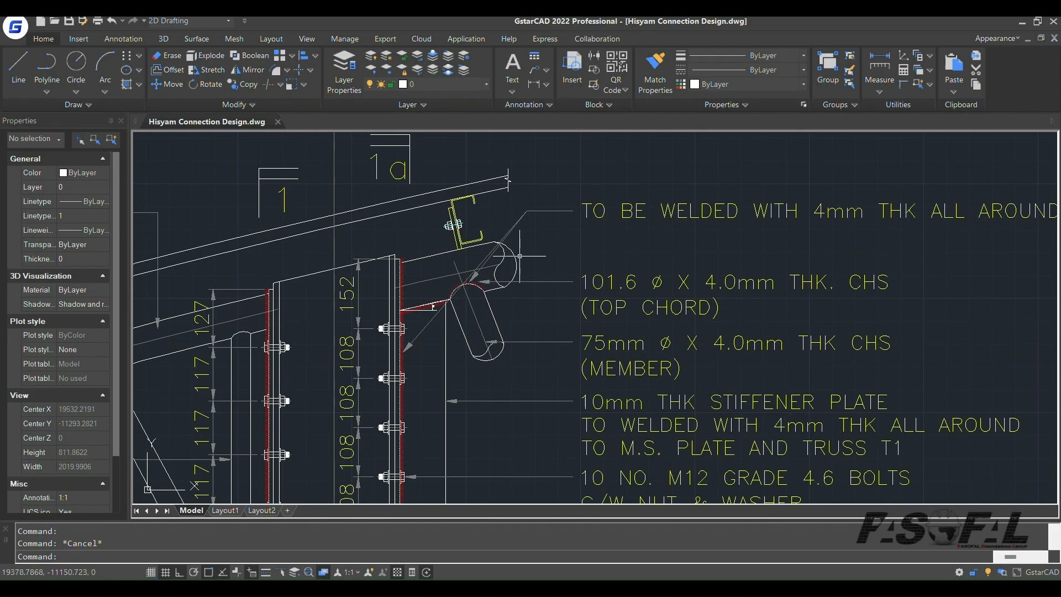
{"action": "scroll", "coordinate": [504, 255], "scroll_direction": "down", "scroll_amount": 5}
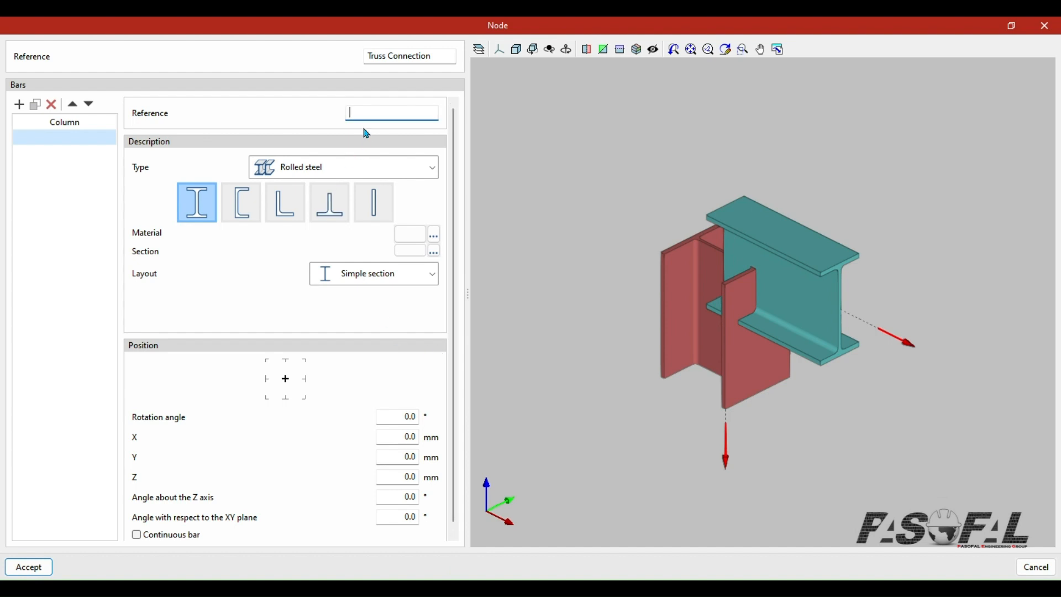
{"action": "type", "text": "Top C"}
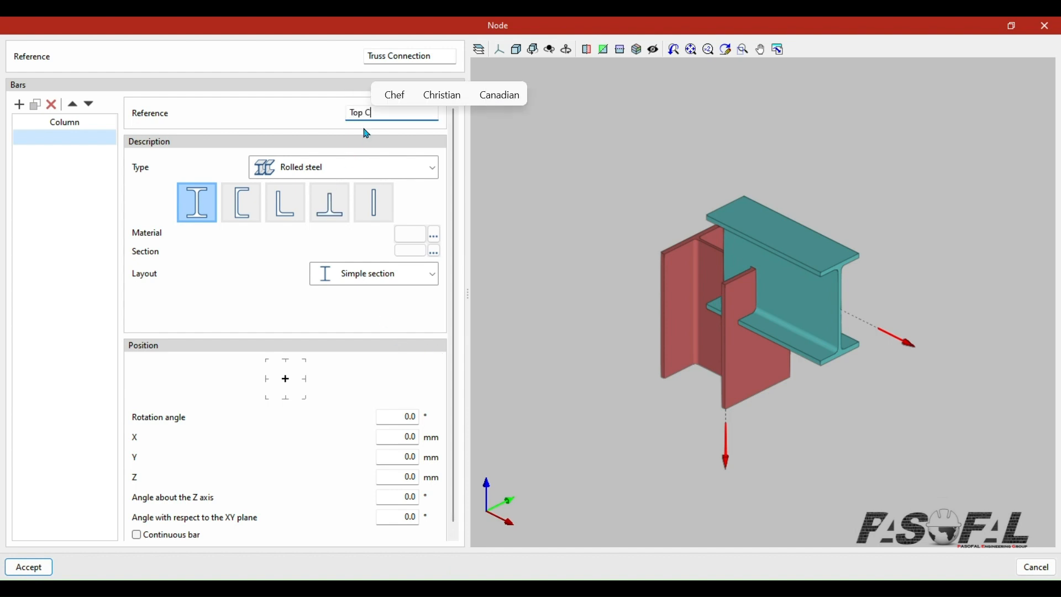
{"action": "type", "text": "hord"}
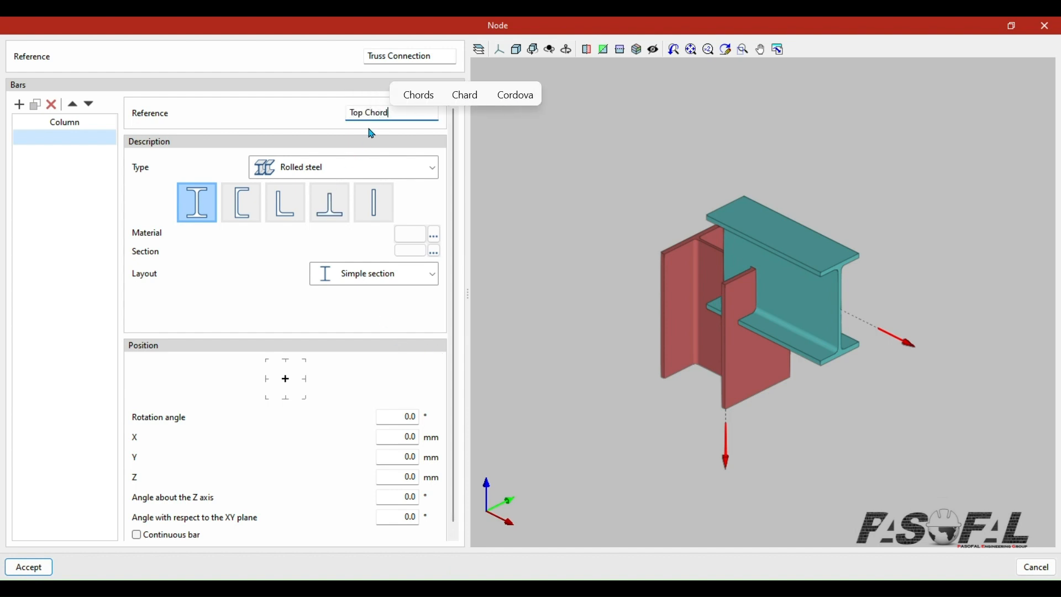
- Change the Top Chord bar's type to Tubular with a circular hollow shape
{"action": "left_click", "coordinate": [413, 172]}
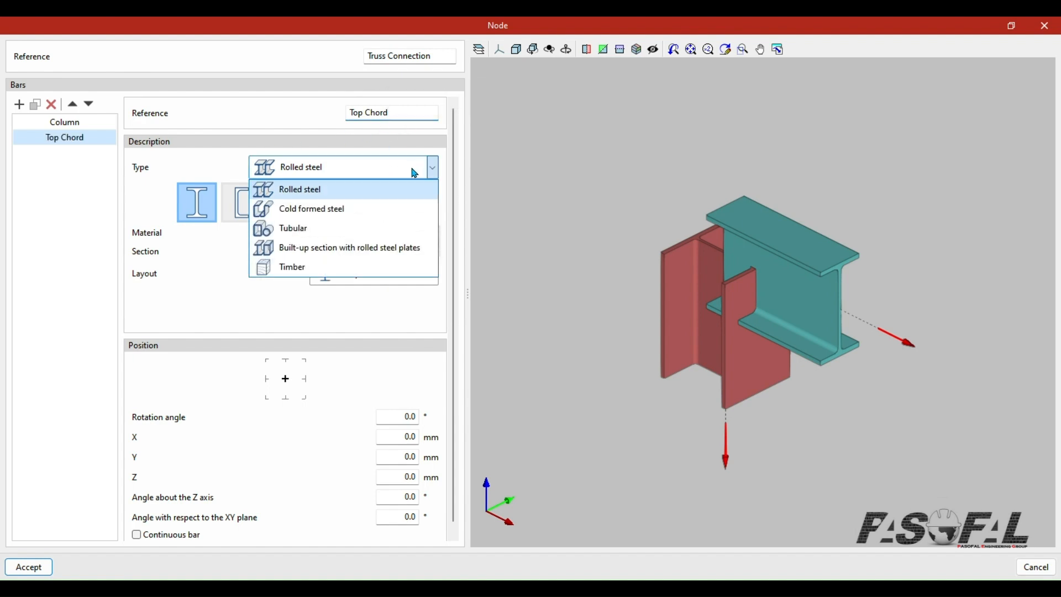
{"action": "left_click", "coordinate": [414, 173]}
{"action": "left_click", "coordinate": [433, 166]}
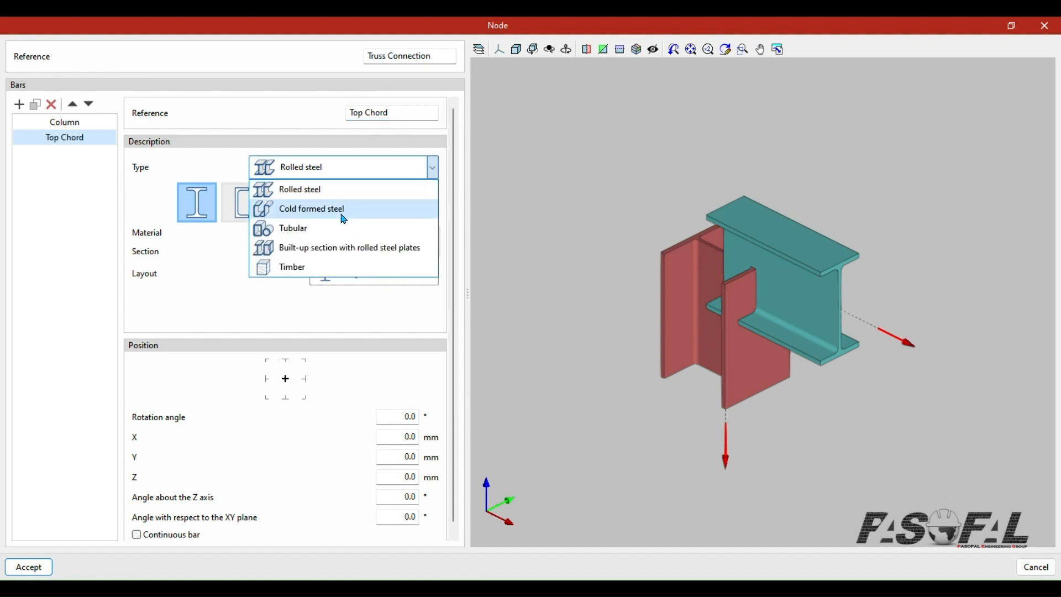
{"action": "left_click", "coordinate": [291, 229]}
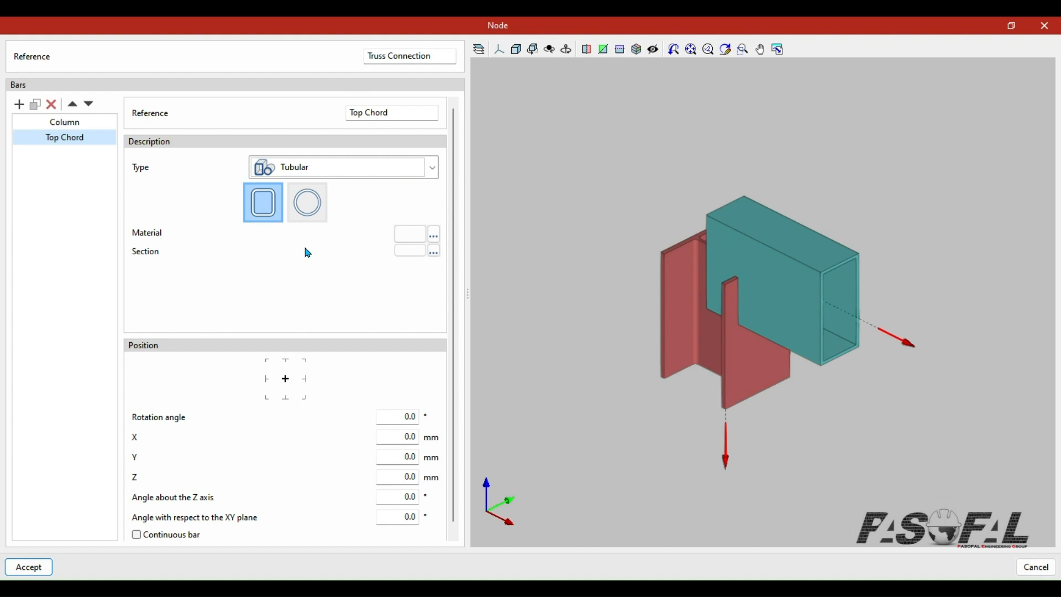
{"action": "left_click", "coordinate": [308, 202]}
- Assign S275 steel as the Top Chord bar's material
{"action": "left_click", "coordinate": [434, 236]}
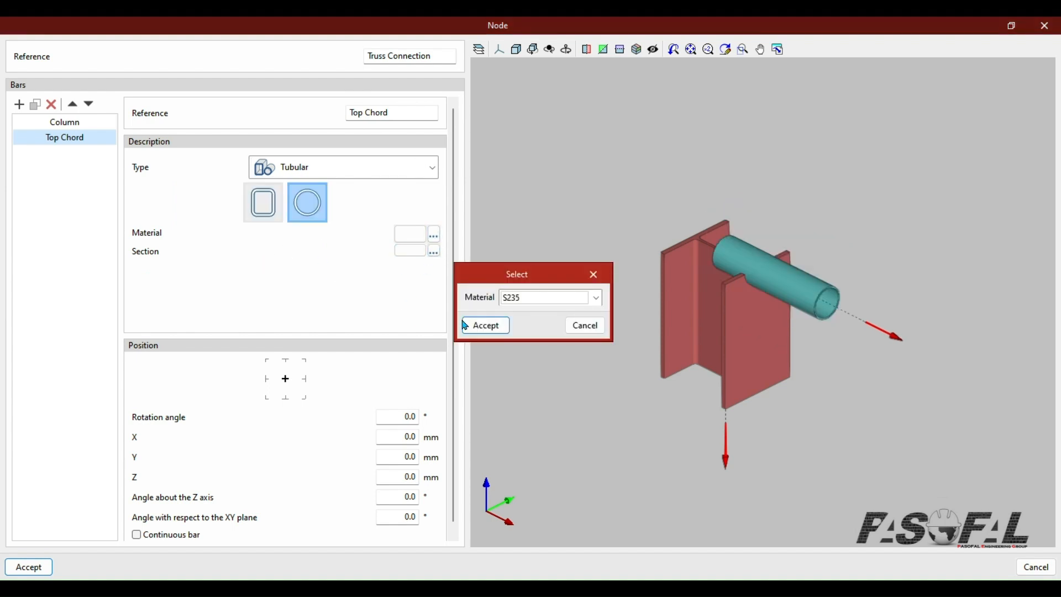
{"action": "left_click", "coordinate": [539, 303]}
{"action": "scroll", "coordinate": [539, 309], "scroll_direction": "up", "scroll_amount": 5}
{"action": "left_click", "coordinate": [531, 324]}
{"action": "left_click", "coordinate": [480, 327]}
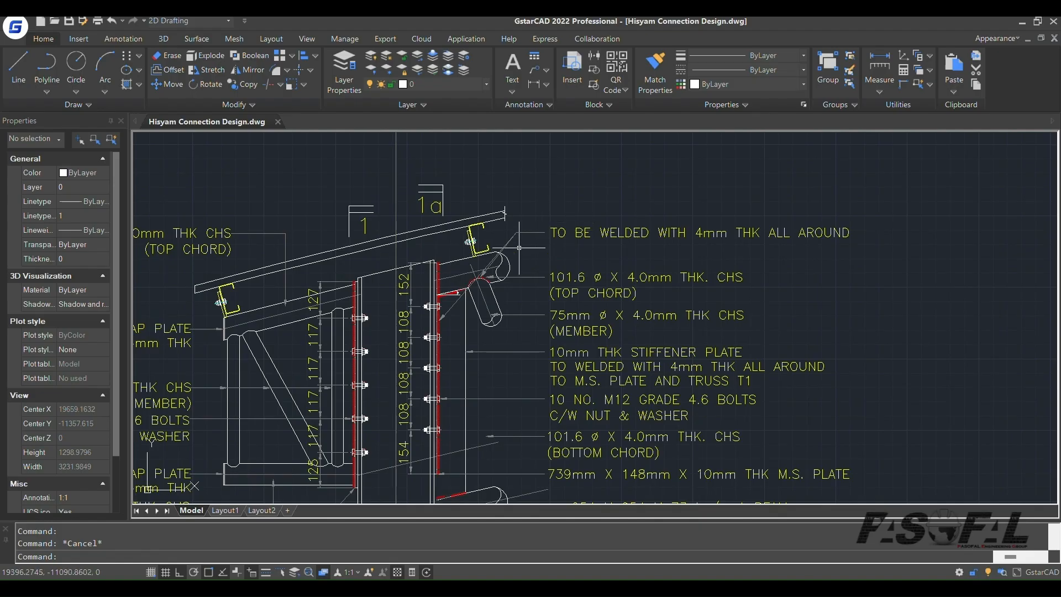
- Check the top chord size in the GstarCAD detail and assign the CHS 101.6x4 section from the CHS series to the Top Chord bar
{"action": "scroll", "coordinate": [536, 273], "scroll_direction": "up", "scroll_amount": 4}
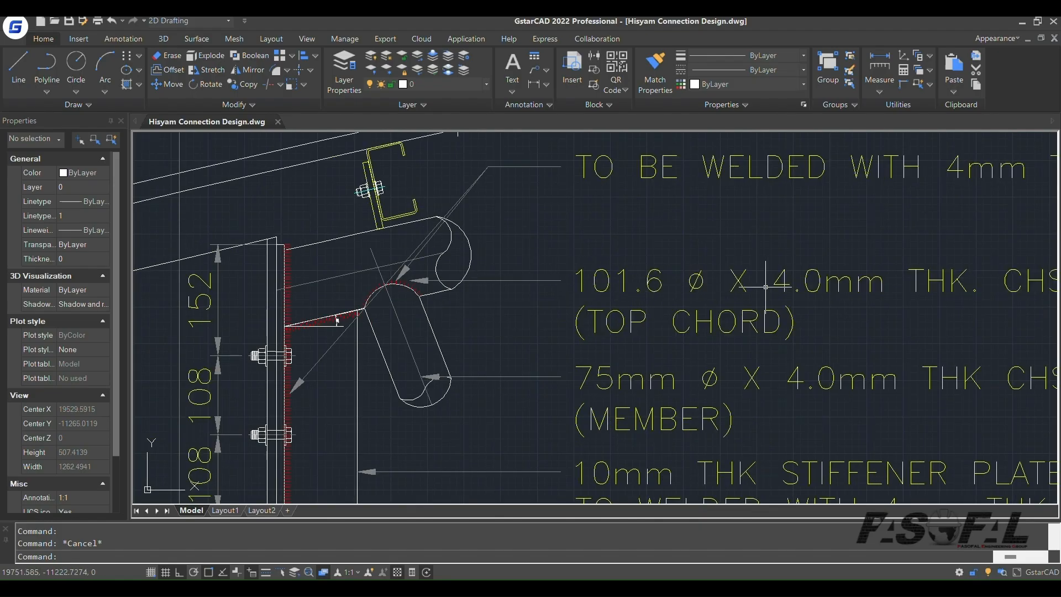
{"action": "scroll", "coordinate": [614, 288], "scroll_direction": "down", "scroll_amount": 2}
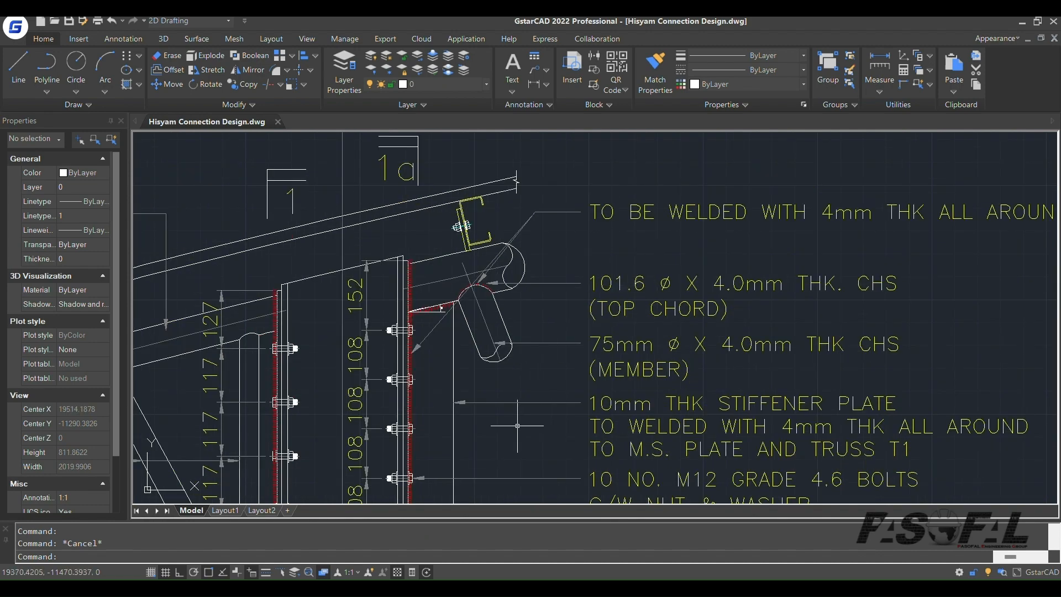
{"action": "left_click", "coordinate": [392, 587]}
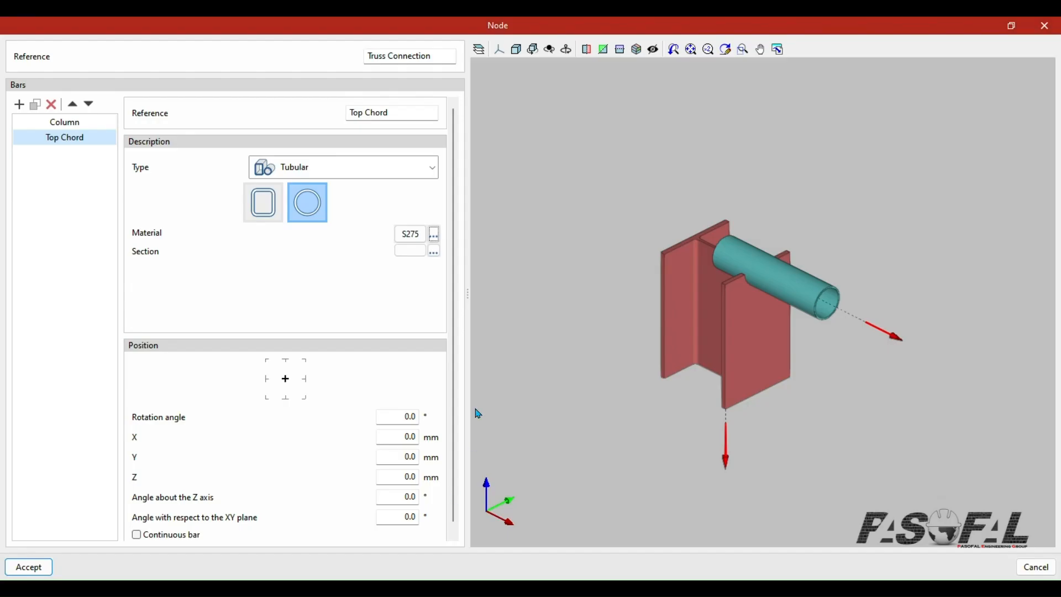
{"action": "left_click", "coordinate": [434, 251]}
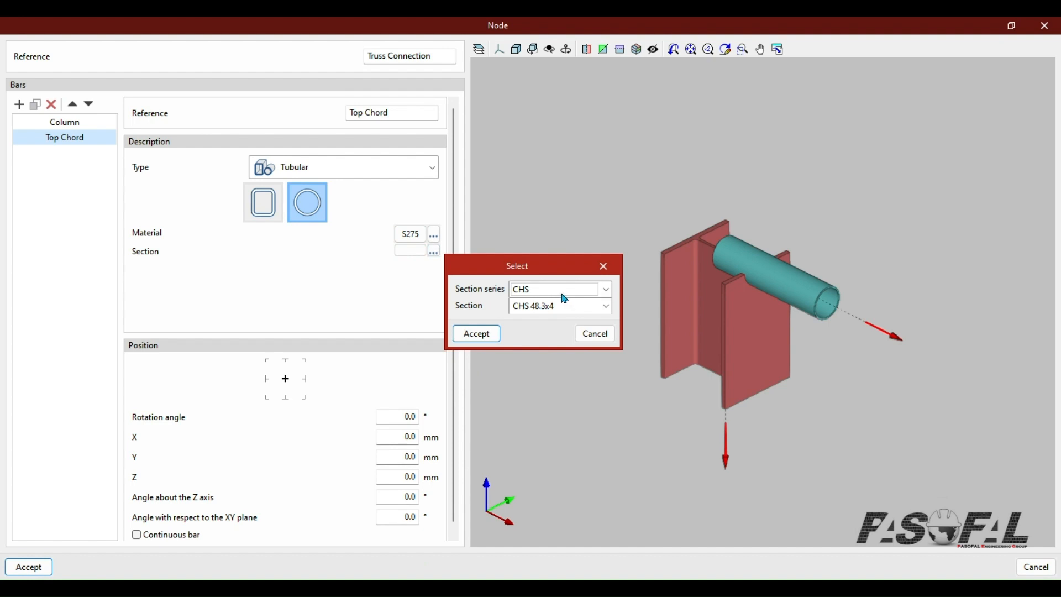
{"action": "left_click", "coordinate": [586, 308]}
{"action": "scroll", "coordinate": [569, 359], "scroll_direction": "down", "scroll_amount": 6}
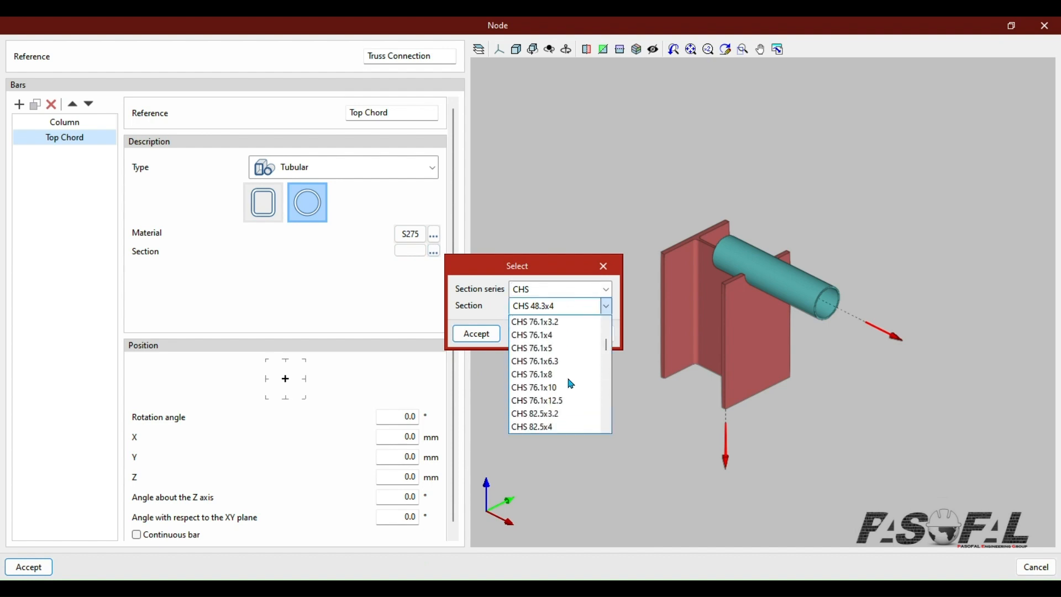
{"action": "scroll", "coordinate": [571, 383], "scroll_direction": "down", "scroll_amount": 6}
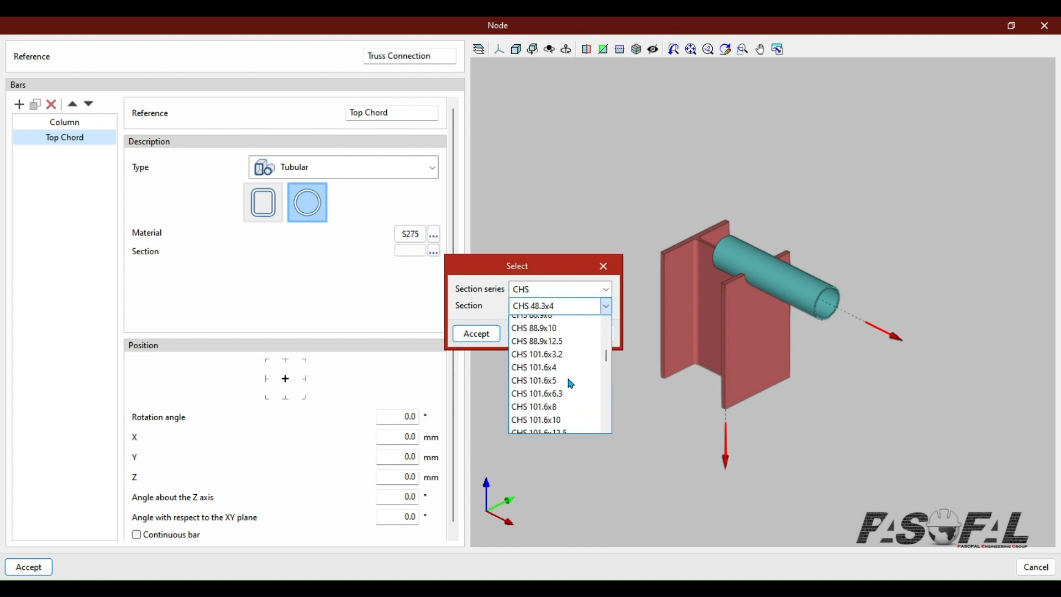
{"action": "scroll", "coordinate": [566, 376], "scroll_direction": "up", "scroll_amount": 3}
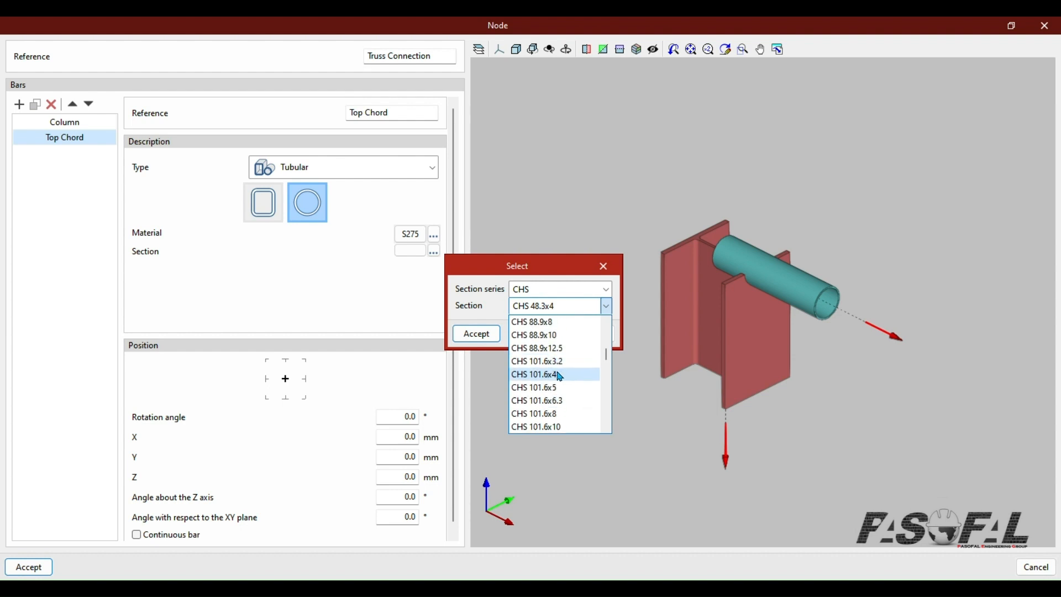
{"action": "left_click", "coordinate": [541, 375]}
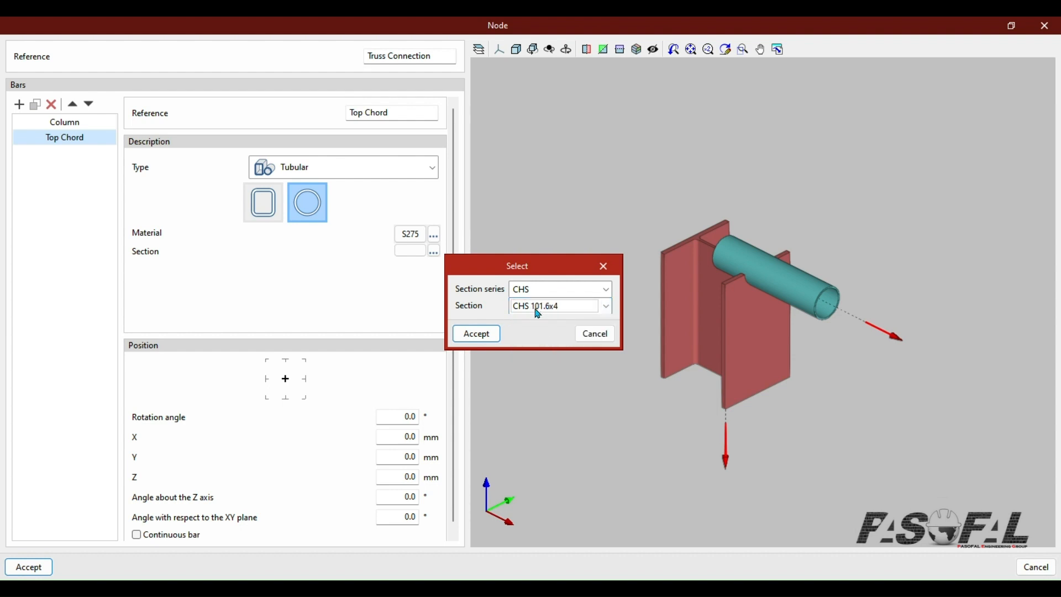
{"action": "left_click", "coordinate": [477, 334]}
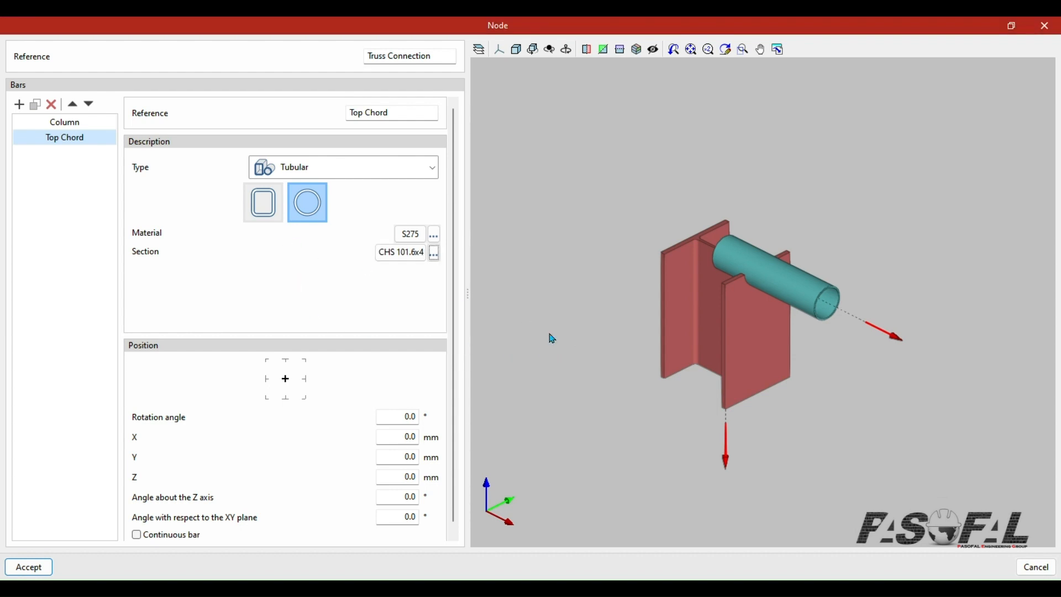
- Examine the top chord's inclination angle at the column in the GstarCAD detail and compare it with the bar in the 3D preview
{"action": "scroll", "coordinate": [787, 261], "scroll_direction": "up", "scroll_amount": 4}
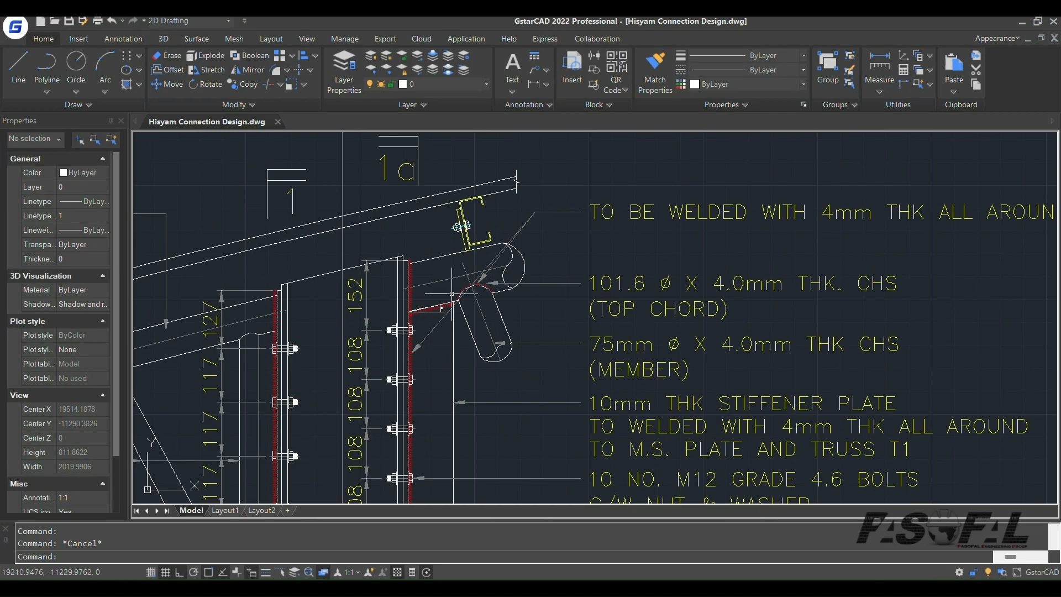
{"action": "scroll", "coordinate": [486, 300], "scroll_direction": "up", "scroll_amount": 5}
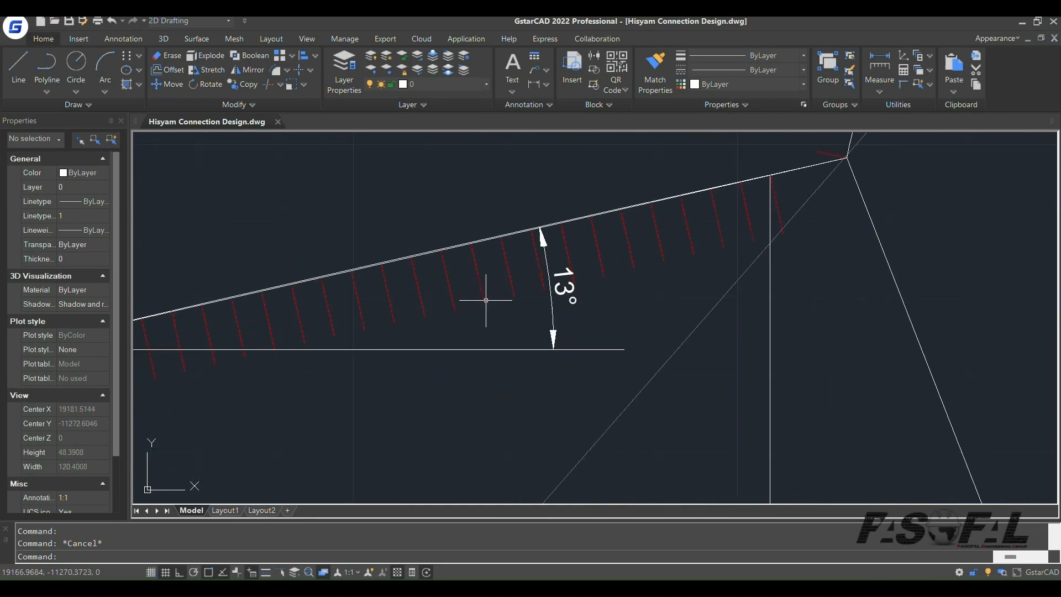
{"action": "scroll", "coordinate": [558, 328], "scroll_direction": "down", "scroll_amount": 4}
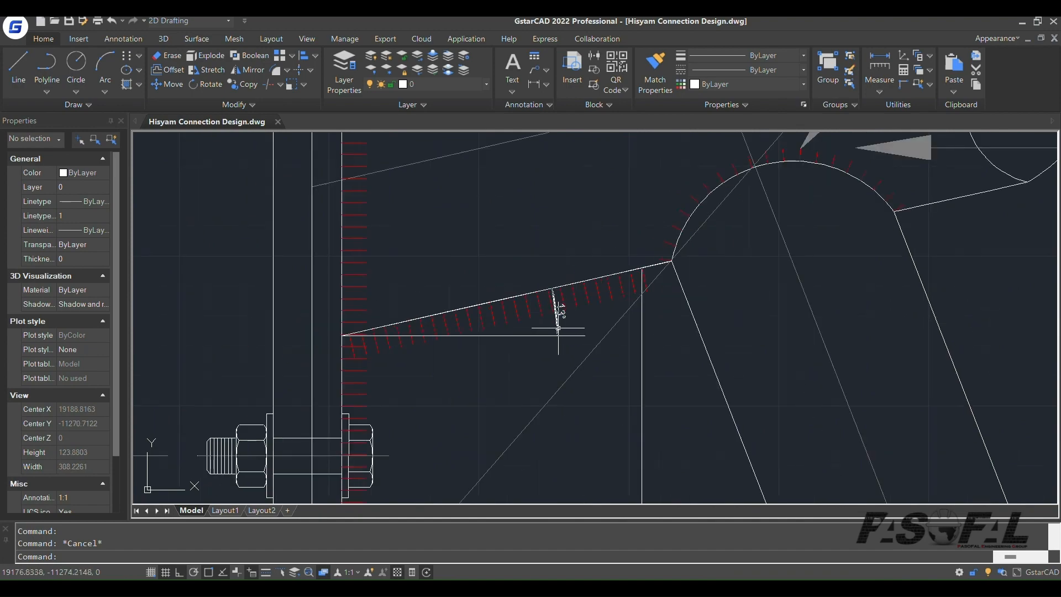
{"action": "scroll", "coordinate": [558, 328], "scroll_direction": "down", "scroll_amount": 5}
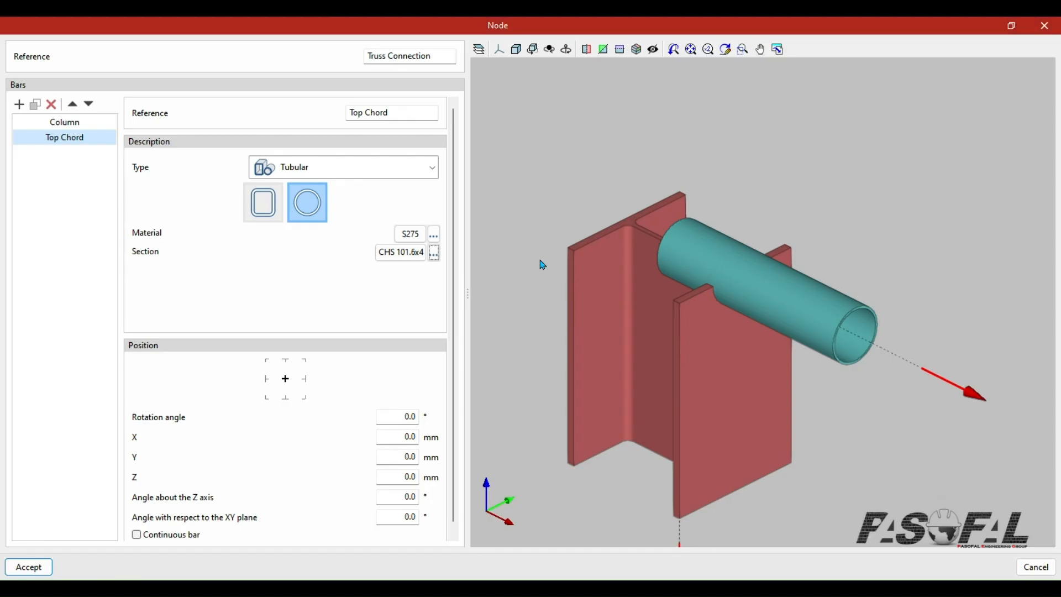
{"action": "scroll", "coordinate": [540, 263], "scroll_direction": "down", "scroll_amount": 1}
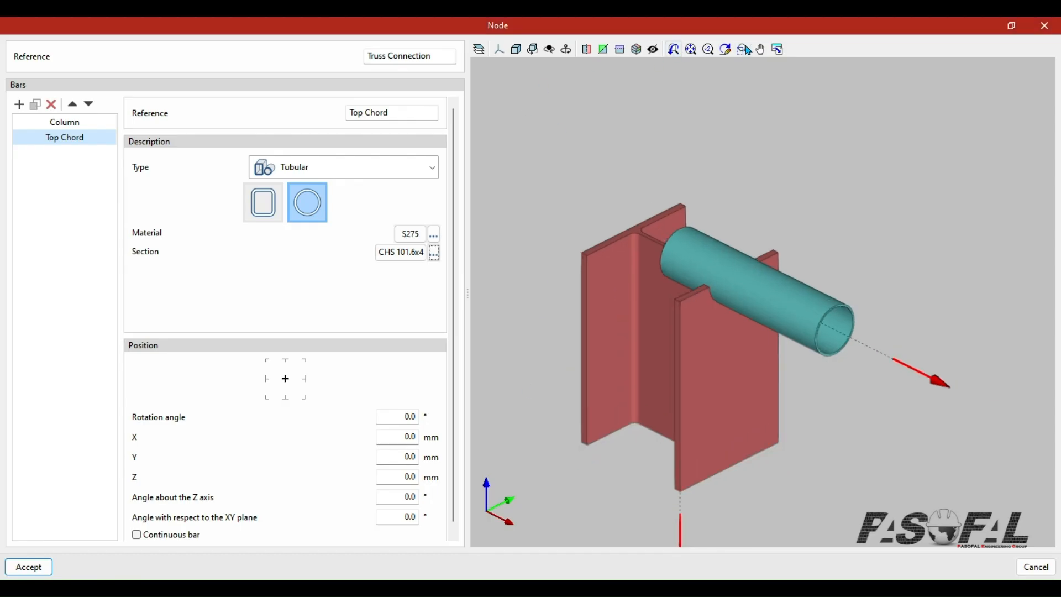
{"action": "left_click", "coordinate": [503, 31]}
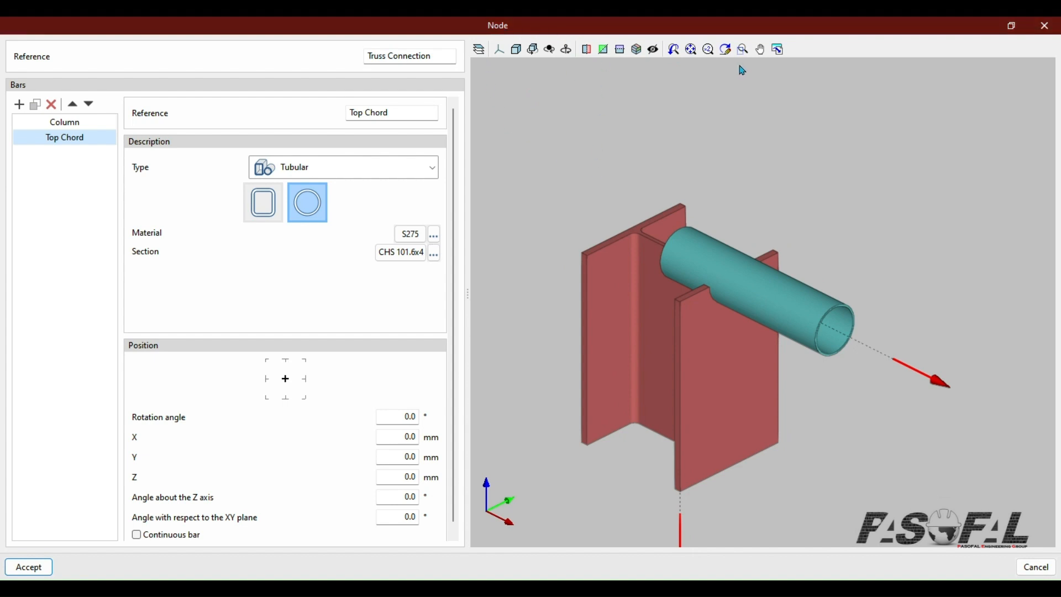
{"action": "scroll", "coordinate": [730, 297], "scroll_direction": "down", "scroll_amount": 2}
{"action": "scroll", "coordinate": [741, 302], "scroll_direction": "down", "scroll_amount": 1}
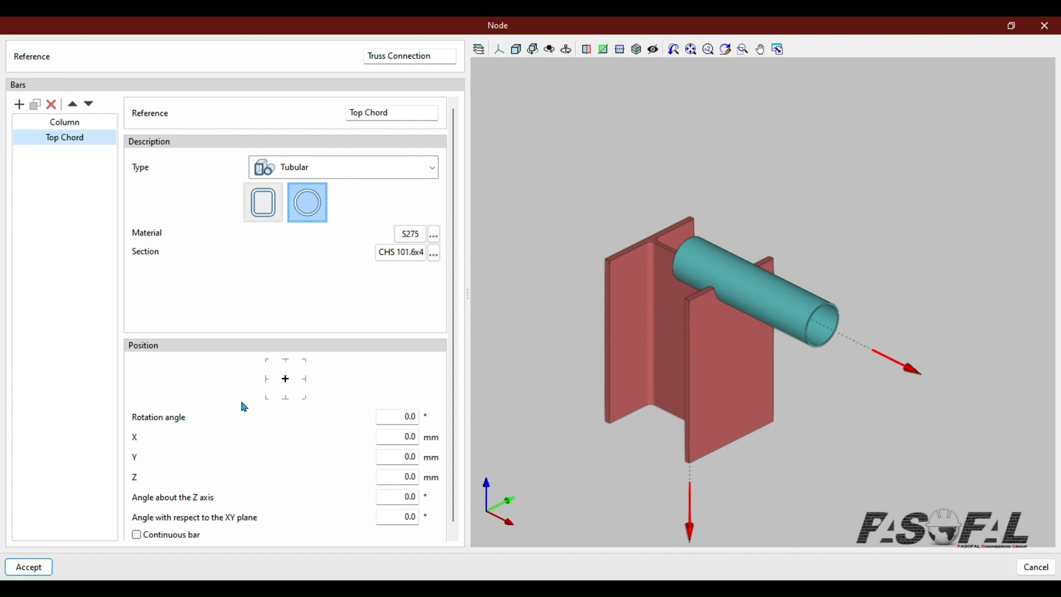
- Set the Top Chord bar's angle with respect to the XY plane to -13° so that it slopes upward away from the column
{"action": "scroll", "coordinate": [338, 459], "scroll_direction": "down", "scroll_amount": 1}
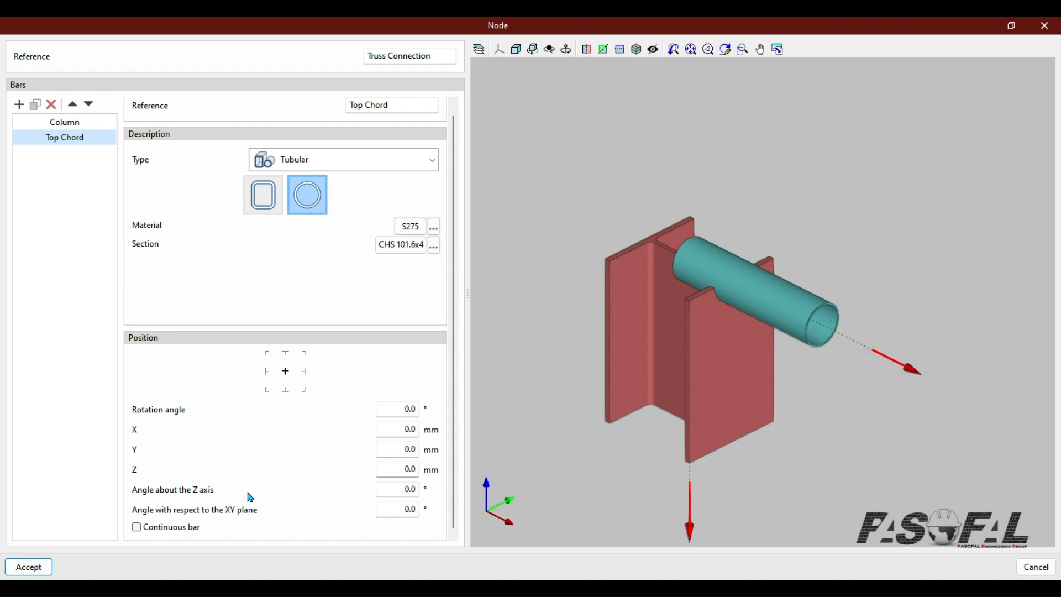
{"action": "double_click", "coordinate": [399, 507]}
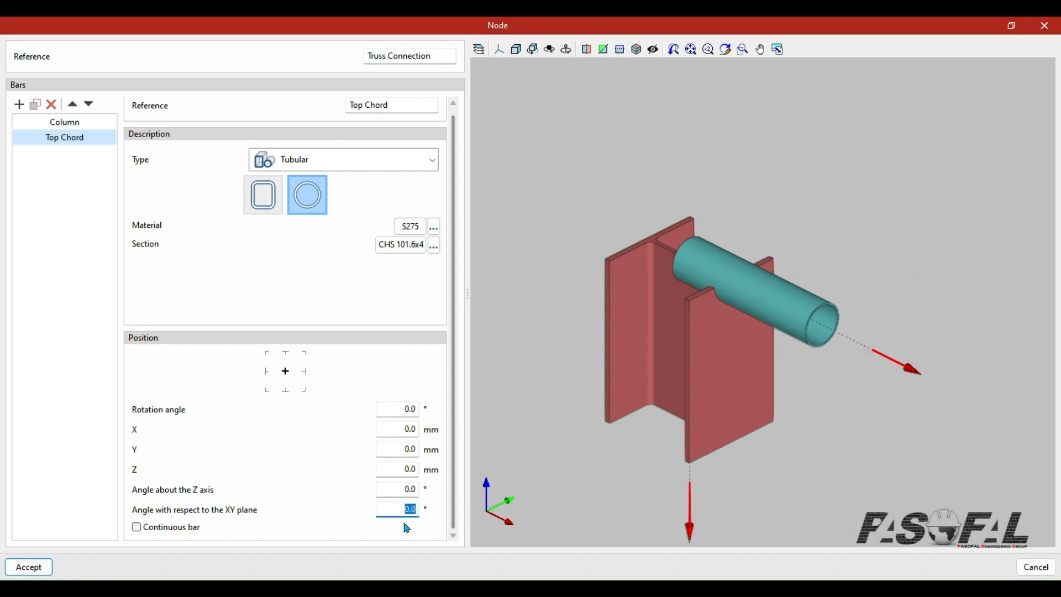
{"action": "type", "text": "13"}
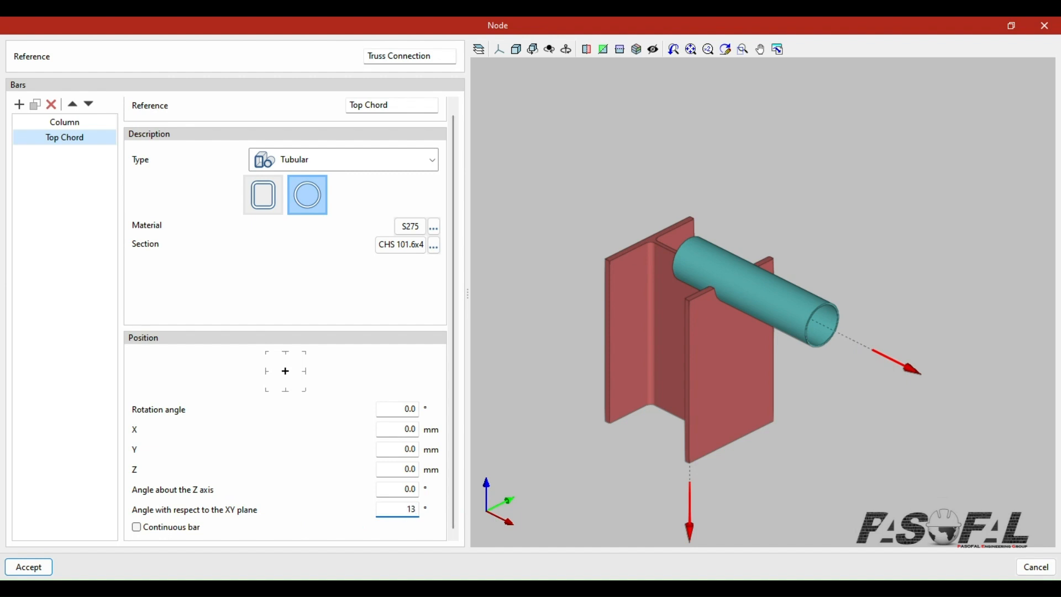
{"action": "key", "text": "Return"}
{"action": "left_click", "coordinate": [402, 516]}
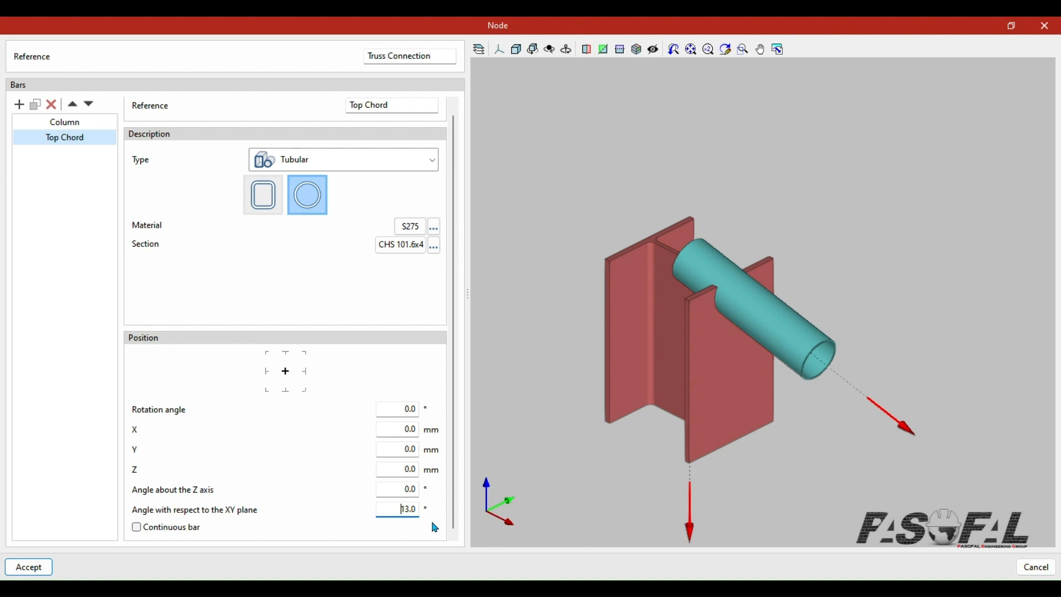
{"action": "left_click", "coordinate": [403, 489]}
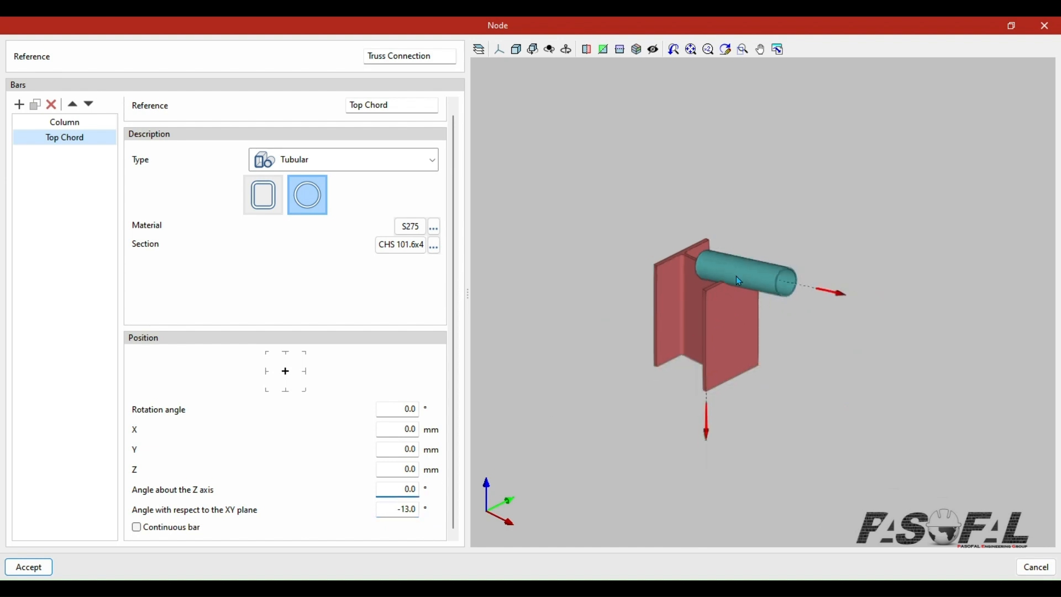
- Examine the top chord's end at the column in the GstarCAD detail and compare its height with the Top Chord bar in the 3D preview
{"action": "scroll", "coordinate": [738, 277], "scroll_direction": "down", "scroll_amount": 3}
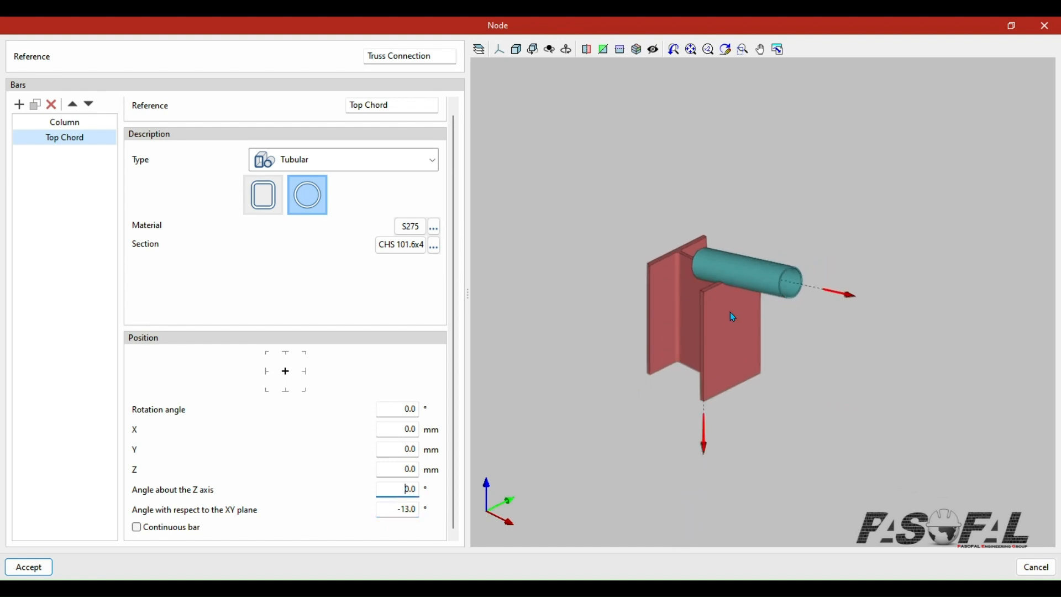
{"action": "scroll", "coordinate": [751, 274], "scroll_direction": "up", "scroll_amount": 3}
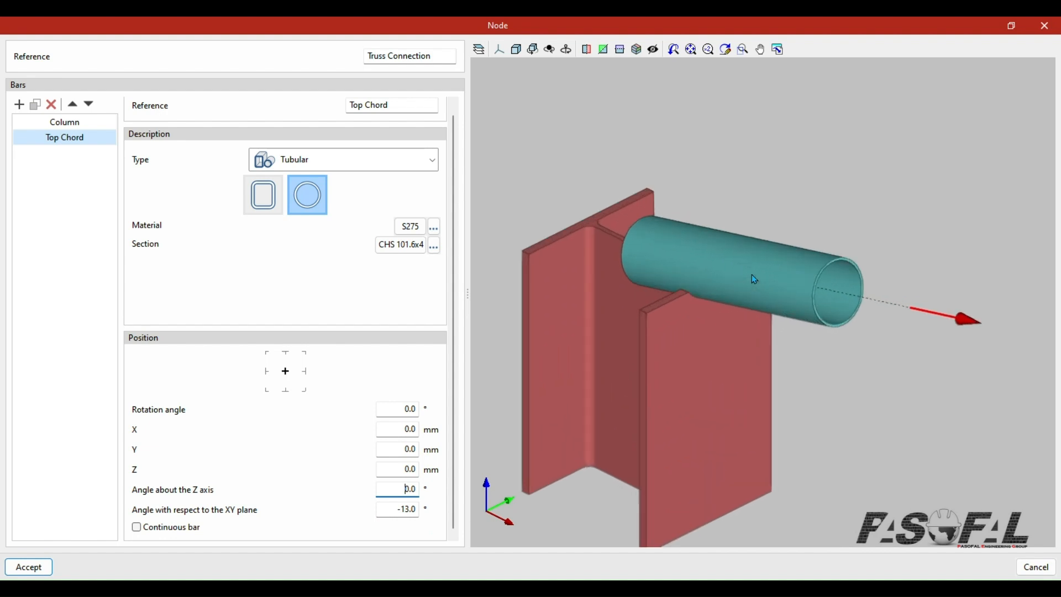
{"action": "scroll", "coordinate": [759, 270], "scroll_direction": "down", "scroll_amount": 2}
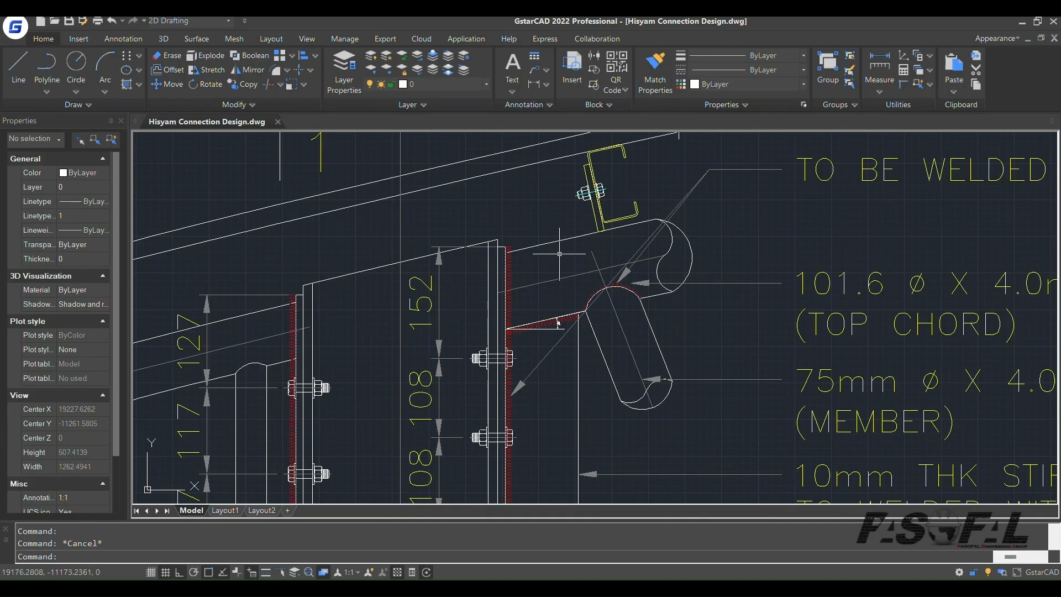
{"action": "scroll", "coordinate": [514, 247], "scroll_direction": "up", "scroll_amount": 5}
{"action": "scroll", "coordinate": [505, 237], "scroll_direction": "down", "scroll_amount": 3}
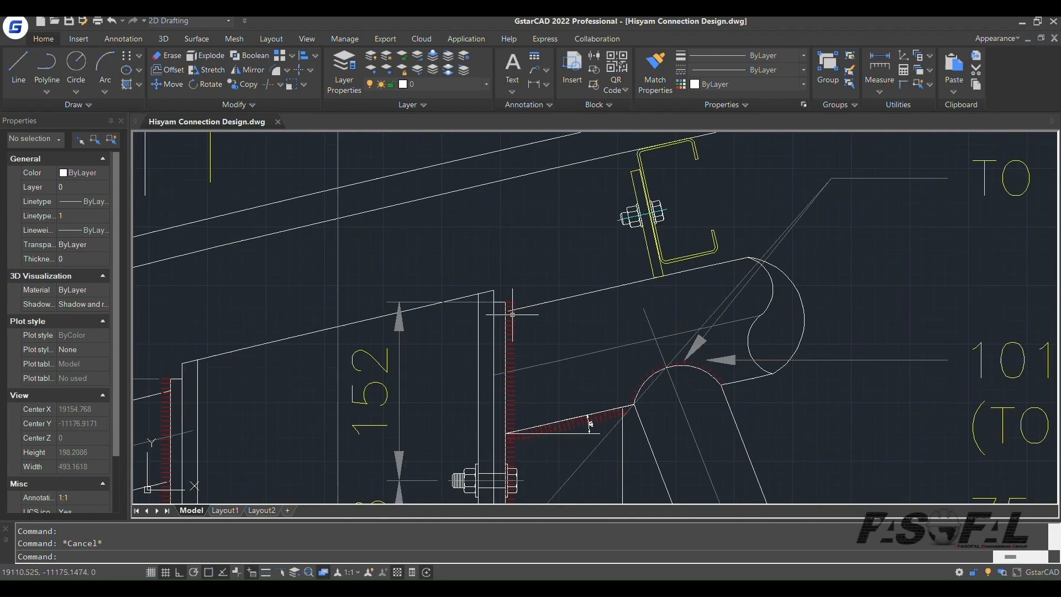
{"action": "scroll", "coordinate": [516, 318], "scroll_direction": "down", "scroll_amount": 2}
{"action": "scroll", "coordinate": [503, 311], "scroll_direction": "up", "scroll_amount": 3}
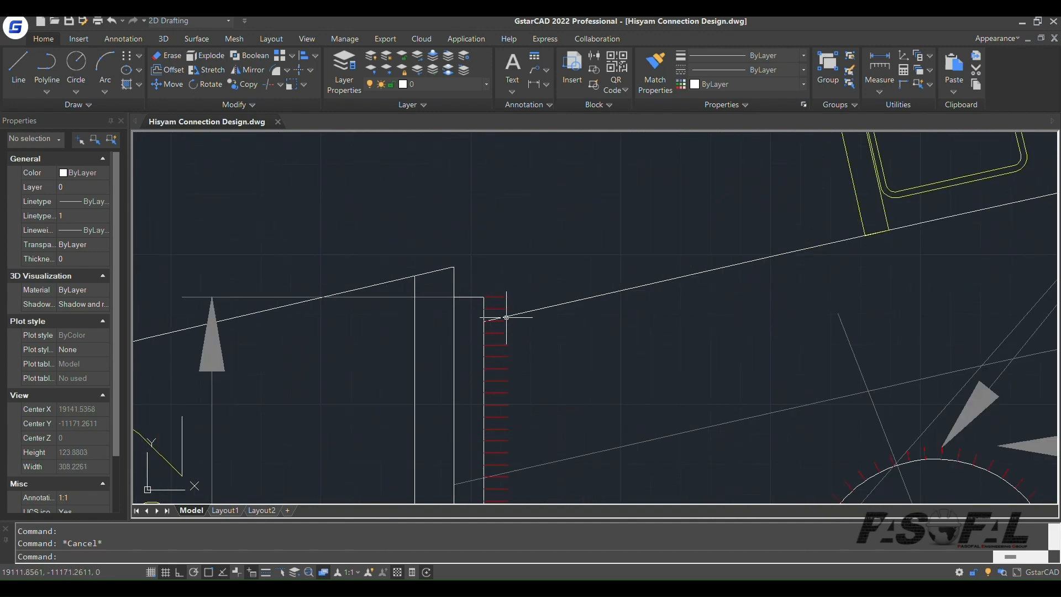
{"action": "scroll", "coordinate": [503, 317], "scroll_direction": "down", "scroll_amount": 1}
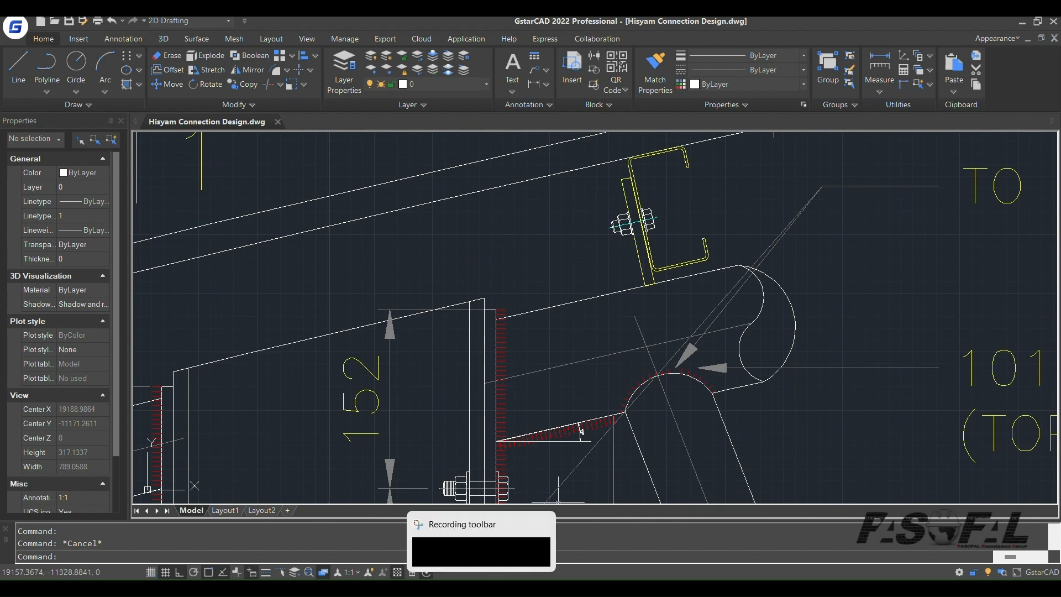
{"action": "left_click", "coordinate": [590, 413]}
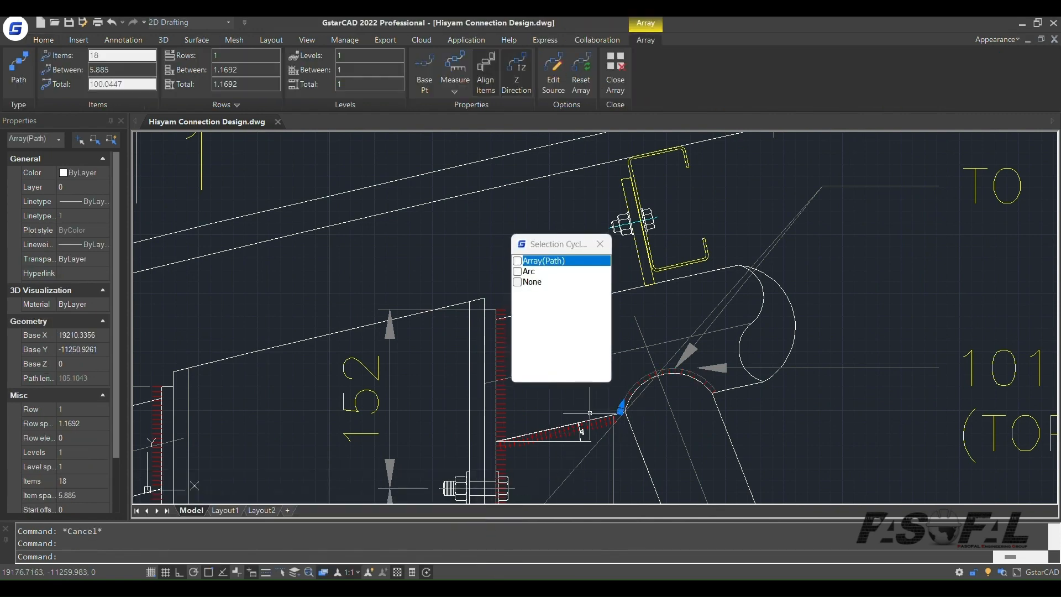
{"action": "key", "text": "Escape"}
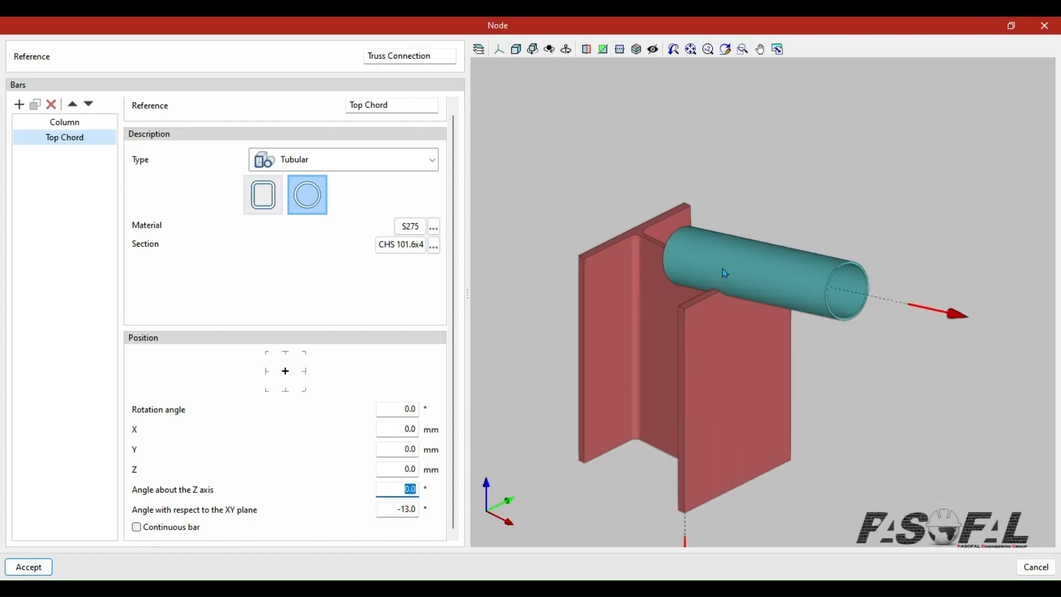
- Try a Z position of -200 mm for the Top Chord bar on the column
{"action": "scroll", "coordinate": [724, 273], "scroll_direction": "down", "scroll_amount": 2}
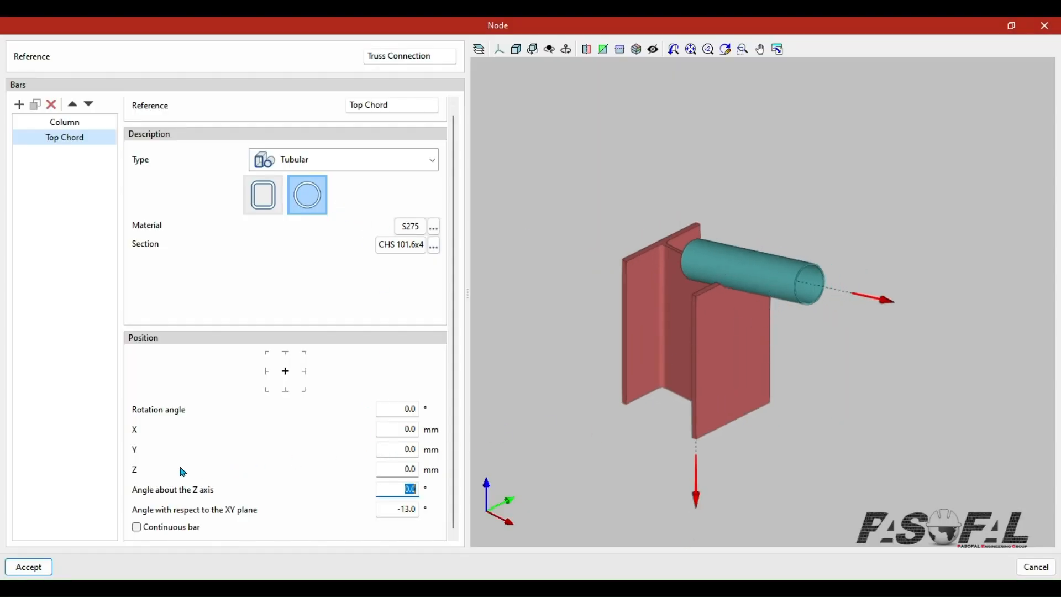
{"action": "left_click", "coordinate": [402, 470]}
{"action": "type", "text": "-200"}
{"action": "key", "text": "Tab"}
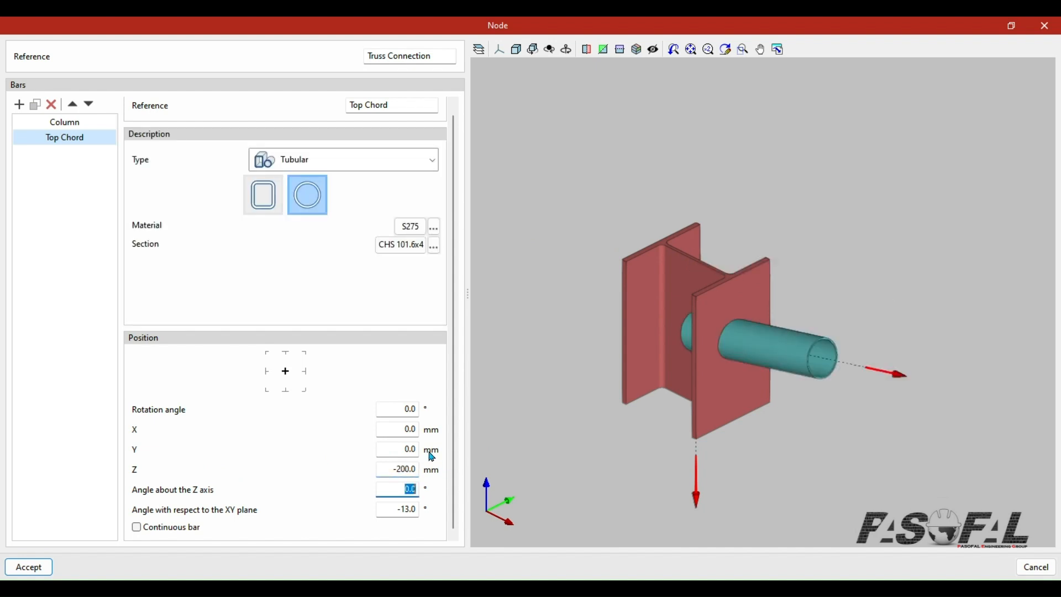
- Set the Top Chord bar's Z position to -125 mm and check its placement on the column
{"action": "left_click", "coordinate": [415, 466]}
{"action": "key", "text": "BackSpace"}
{"action": "type", "text": "-125"}
{"action": "key", "text": "Tab"}
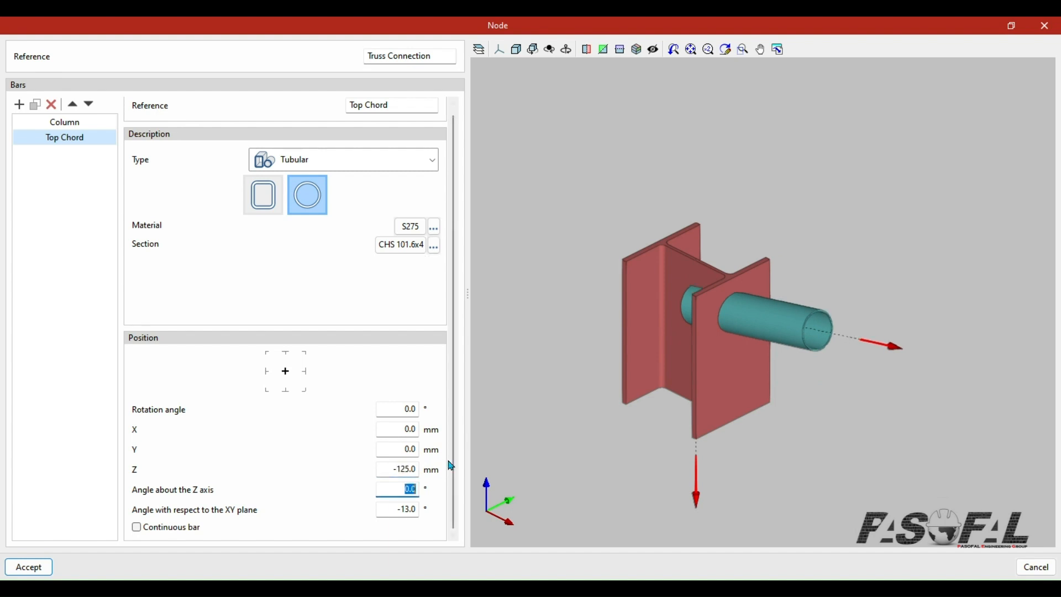
{"action": "scroll", "coordinate": [749, 299], "scroll_direction": "up", "scroll_amount": 5}
{"action": "scroll", "coordinate": [749, 300], "scroll_direction": "down", "scroll_amount": 8}
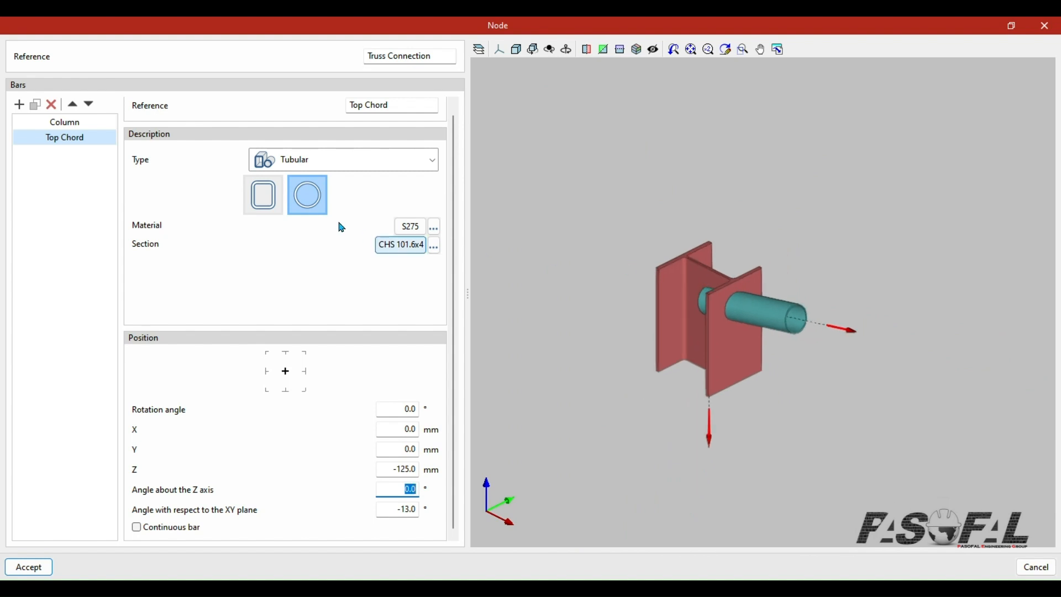
{"action": "left_click", "coordinate": [46, 143]}
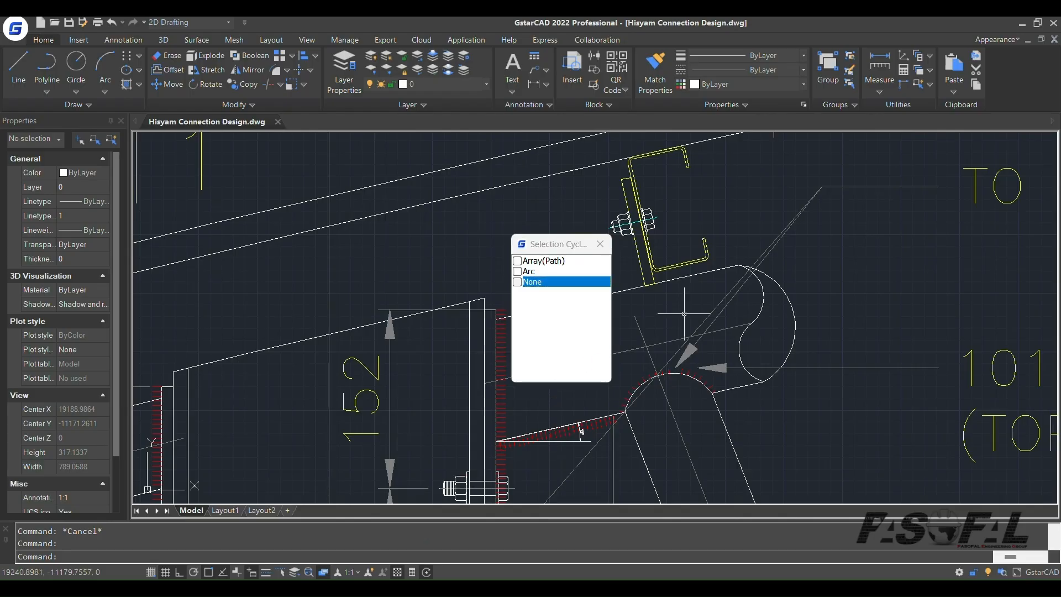
- Switch to GstarCAD, clear the pending selection and examine the top and bottom chord positions and notes in the connection detail
{"action": "left_click", "coordinate": [808, 261]}
{"action": "left_click", "coordinate": [817, 268]}
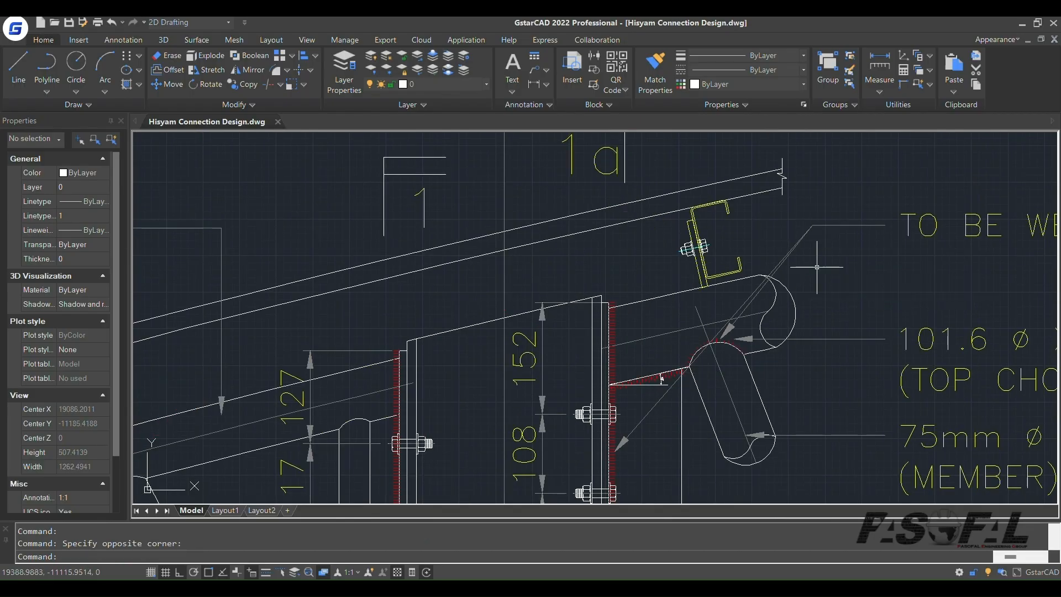
{"action": "scroll", "coordinate": [816, 267], "scroll_direction": "down", "scroll_amount": 3}
{"action": "scroll", "coordinate": [804, 390], "scroll_direction": "up", "scroll_amount": 5}
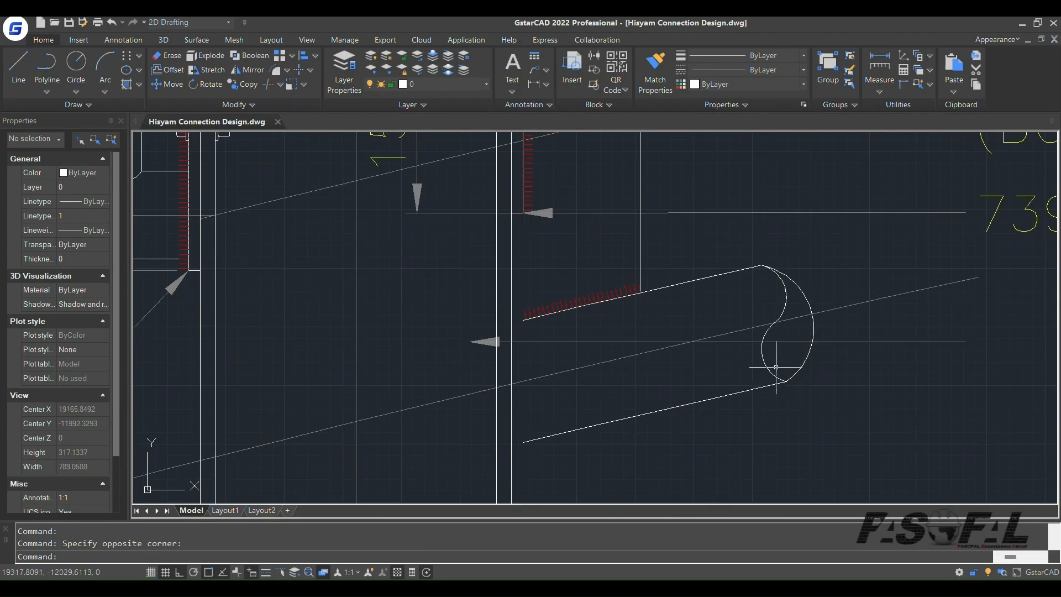
{"action": "scroll", "coordinate": [585, 445], "scroll_direction": "down", "scroll_amount": 3}
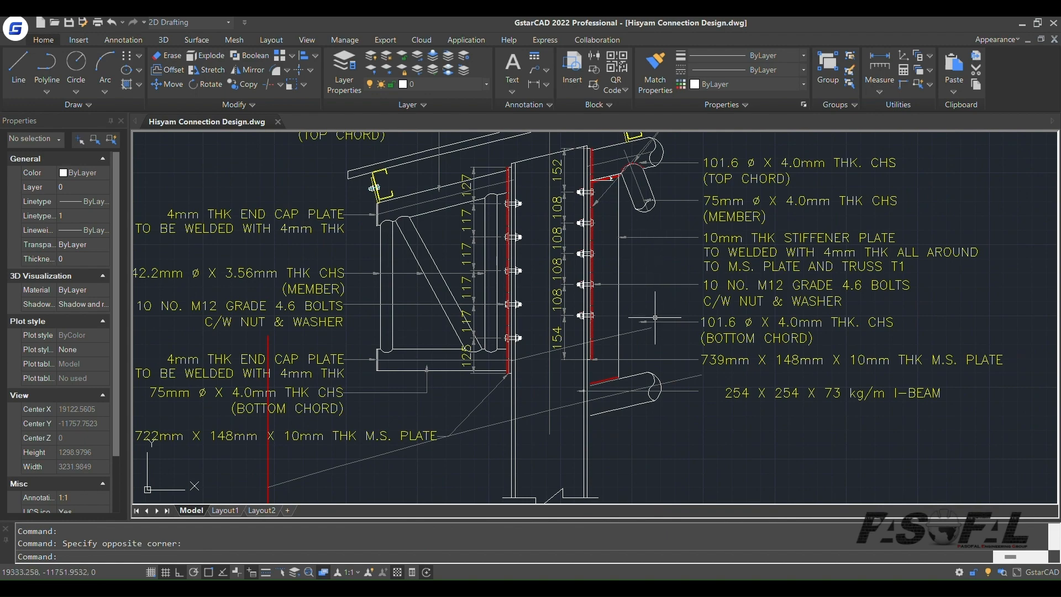
{"action": "scroll", "coordinate": [649, 166], "scroll_direction": "up", "scroll_amount": 5}
{"action": "scroll", "coordinate": [648, 187], "scroll_direction": "down", "scroll_amount": 3}
{"action": "scroll", "coordinate": [636, 144], "scroll_direction": "down", "scroll_amount": 3}
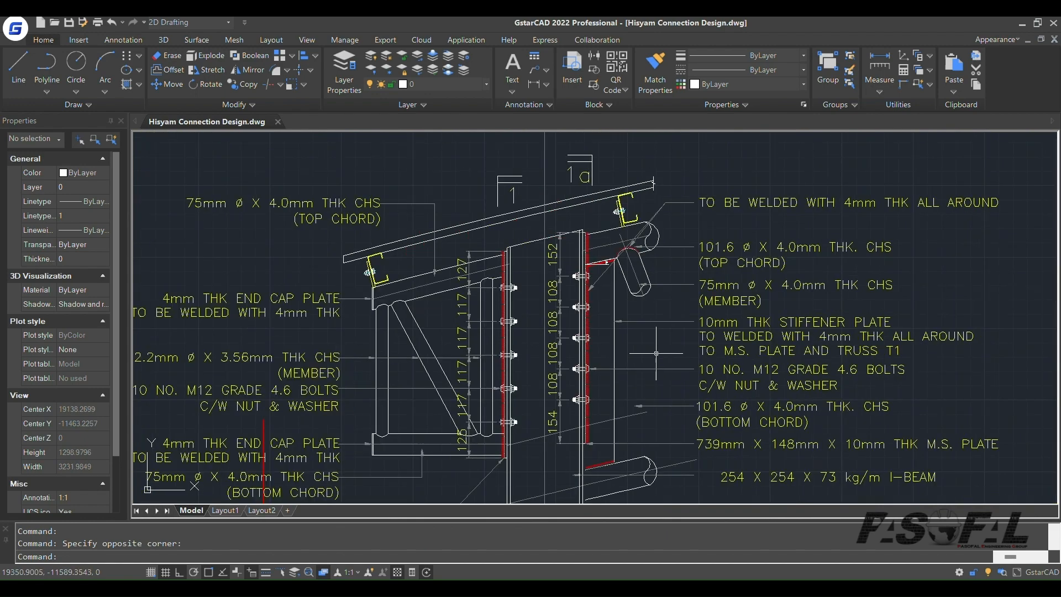
- Measure the vertical distance between the top and bottom chord centrelines with a linear dimension, without placing it in the drawing
{"action": "left_click", "coordinate": [530, 87]}
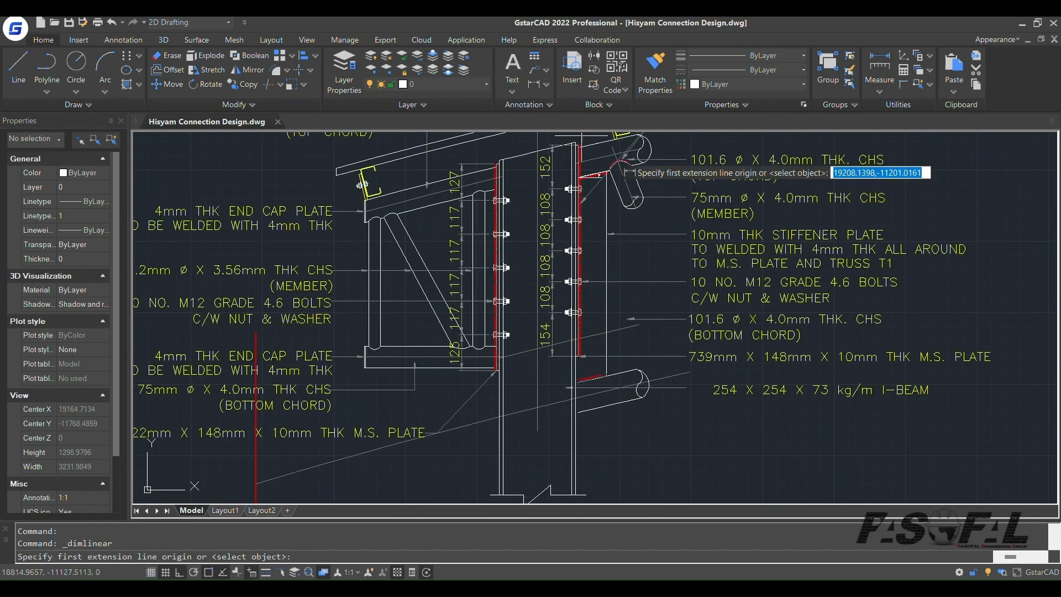
{"action": "scroll", "coordinate": [623, 155], "scroll_direction": "up", "scroll_amount": 10}
{"action": "left_click", "coordinate": [623, 151]}
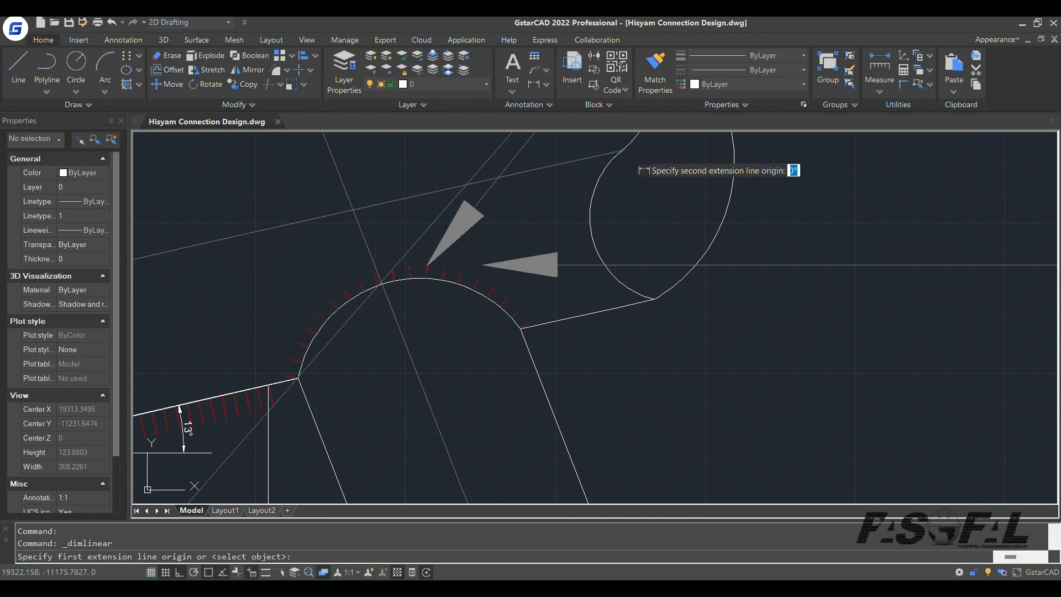
{"action": "scroll", "coordinate": [629, 154], "scroll_direction": "down", "scroll_amount": 12}
{"action": "scroll", "coordinate": [644, 334], "scroll_direction": "up", "scroll_amount": 14}
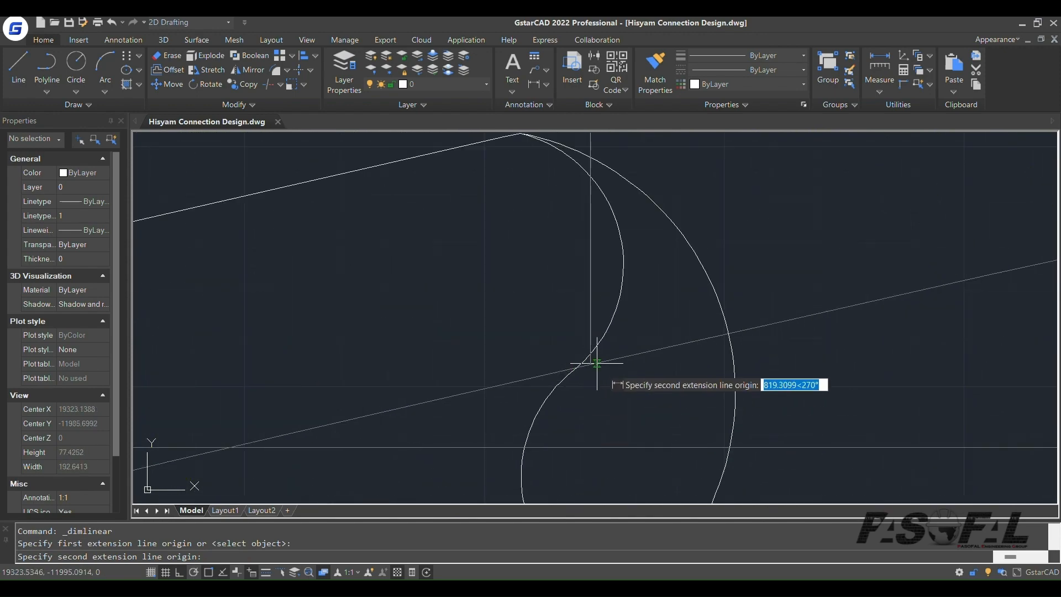
{"action": "left_click", "coordinate": [593, 364]}
{"action": "scroll", "coordinate": [595, 363], "scroll_direction": "down", "scroll_amount": 6}
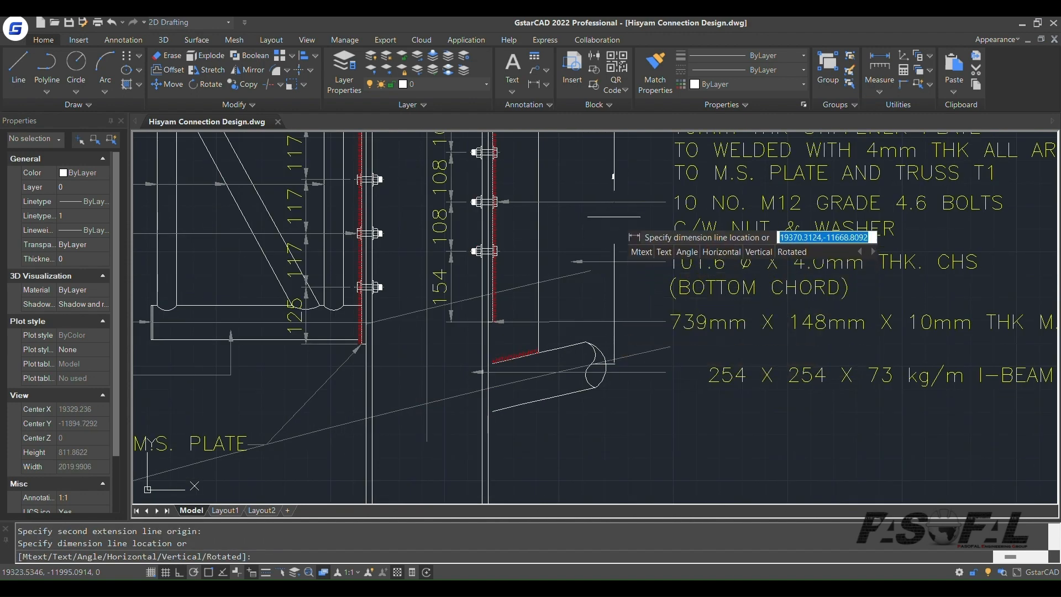
{"action": "scroll", "coordinate": [613, 188], "scroll_direction": "up", "scroll_amount": 8}
{"action": "scroll", "coordinate": [608, 282], "scroll_direction": "down", "scroll_amount": 2}
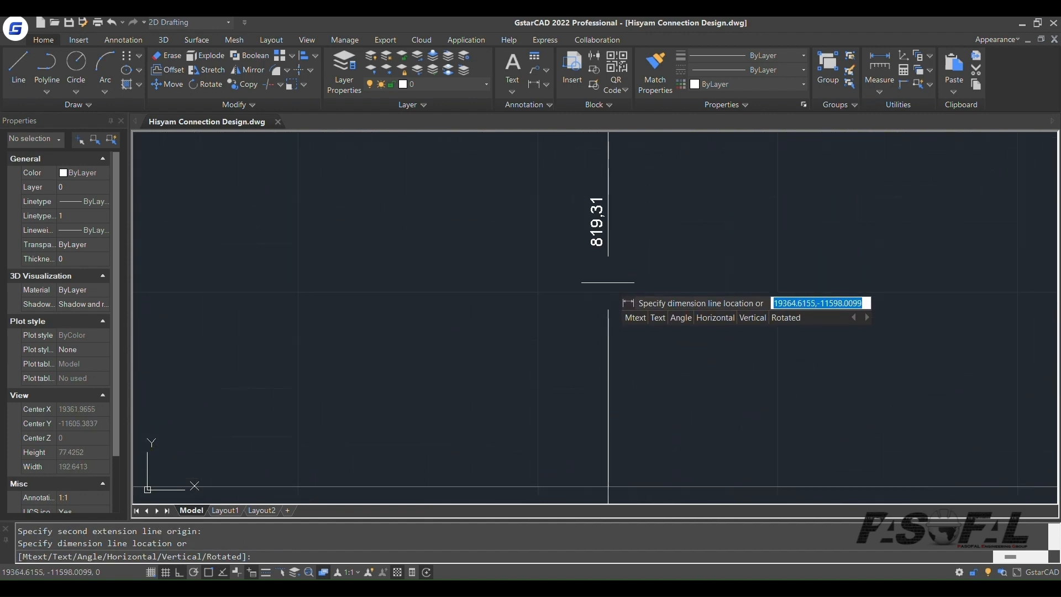
{"action": "scroll", "coordinate": [616, 279], "scroll_direction": "down", "scroll_amount": 6}
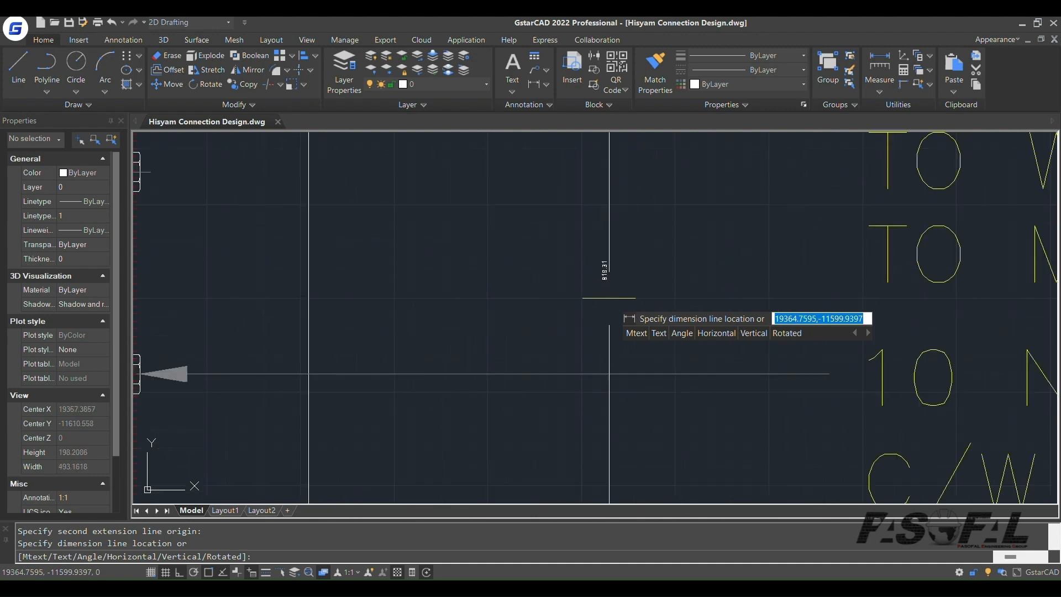
{"action": "key", "text": "Escape"}
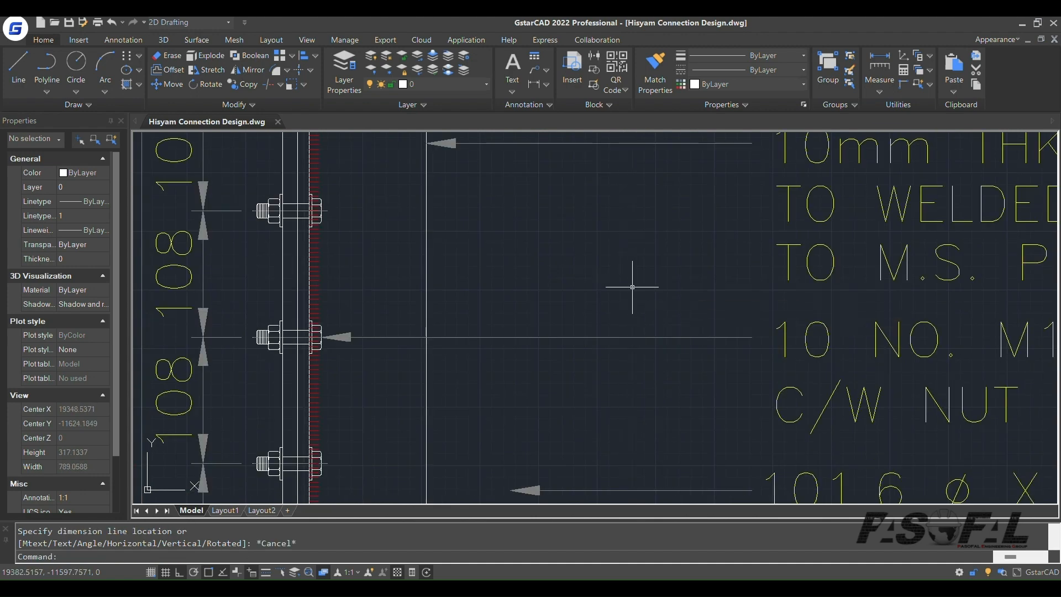
{"action": "scroll", "coordinate": [635, 286], "scroll_direction": "down", "scroll_amount": 6}
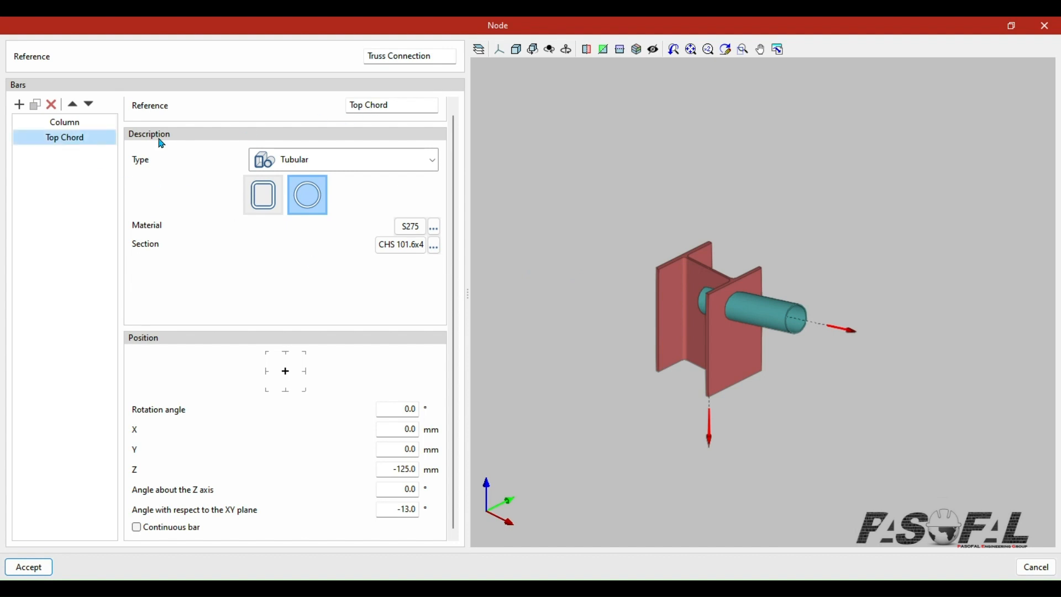
- Back in CYPE Connect, duplicate the Top Chord bar and rename the copy Bottom Chord
{"action": "left_click", "coordinate": [36, 104]}
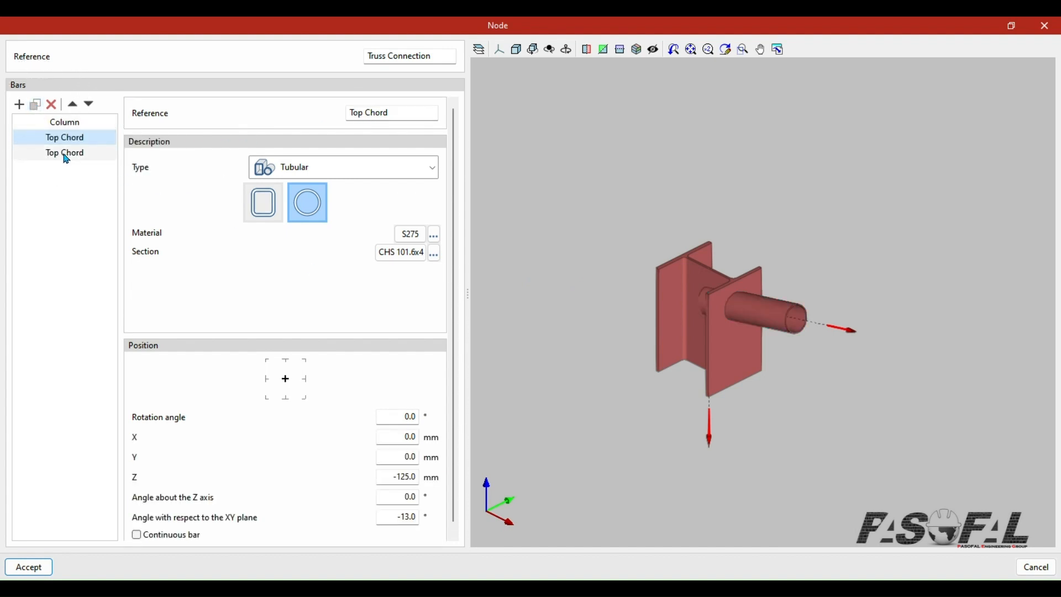
{"action": "left_click", "coordinate": [56, 157]}
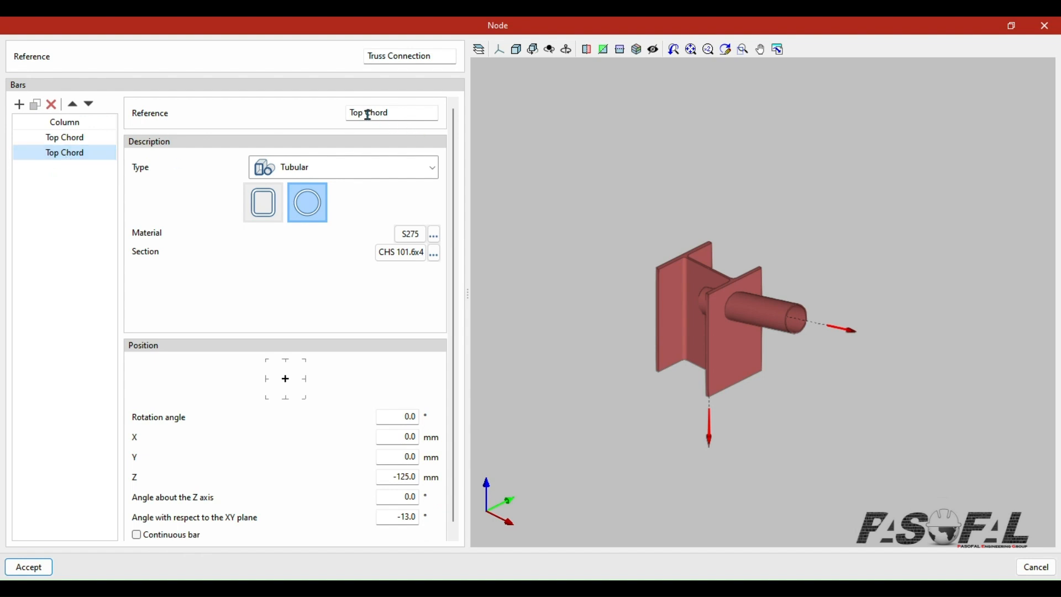
{"action": "key", "text": "BackSpace"}
{"action": "type", "text": "Bottom"}
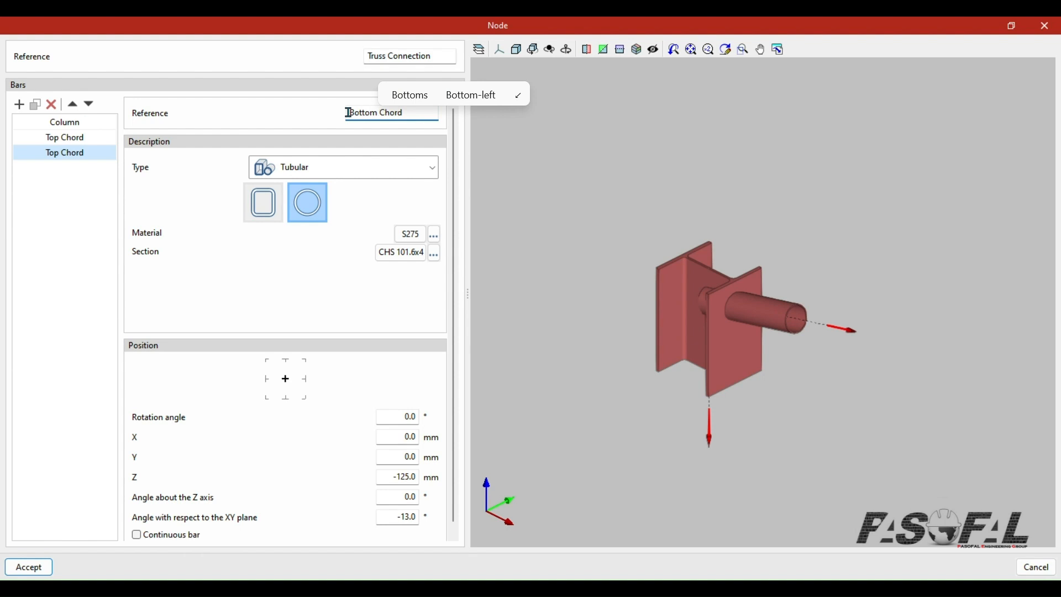
{"action": "left_click", "coordinate": [84, 214]}
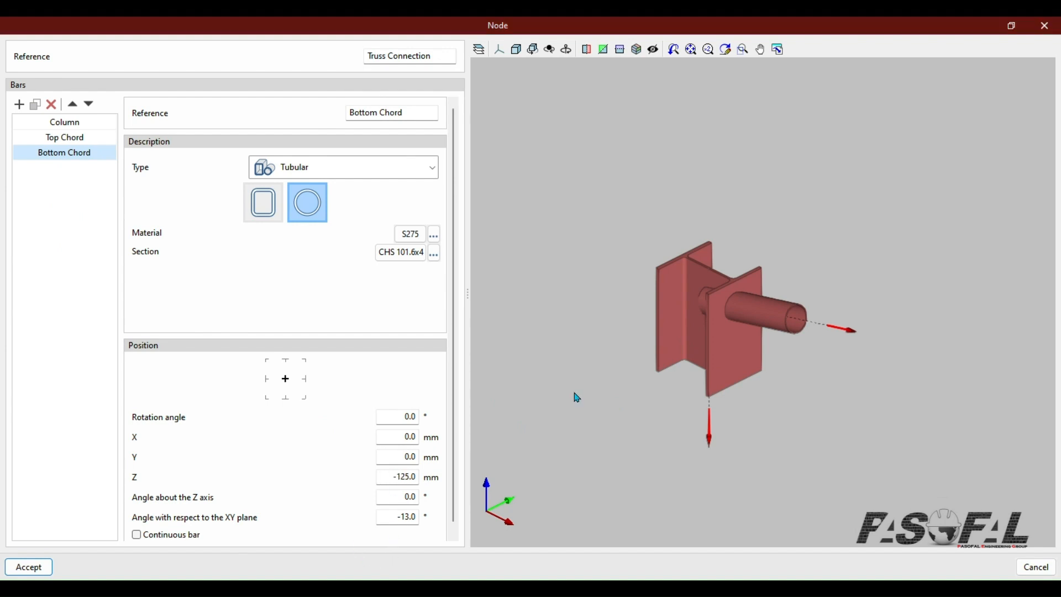
- Work out the Bottom Chord bar's Z position in Calculator as 0 - 820 - 125
{"action": "left_click_drag", "start_coordinate": [541, 142], "coordinate": [799, 153]}
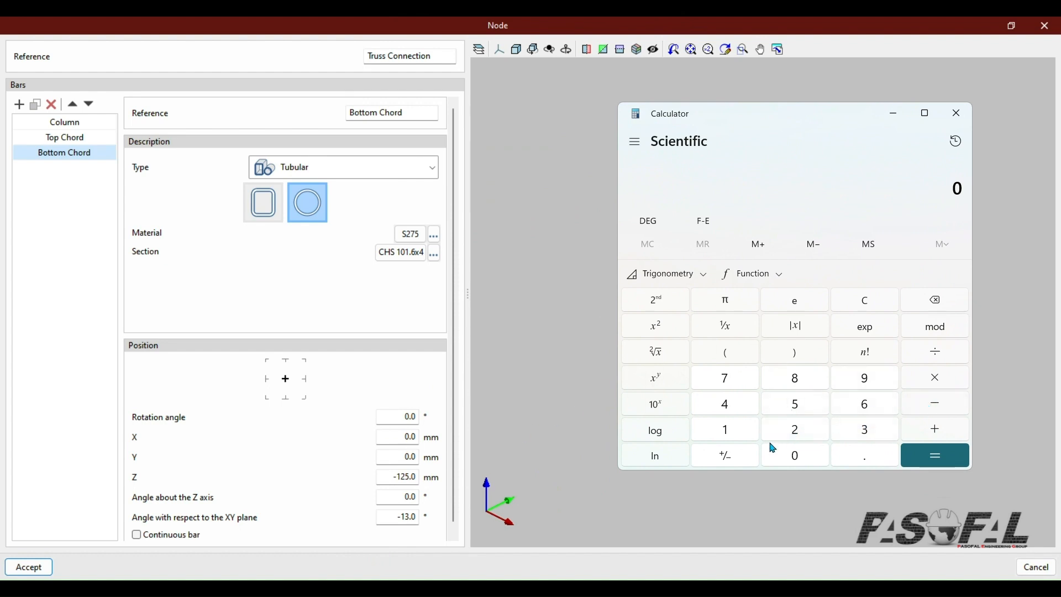
{"action": "left_click", "coordinate": [795, 378]}
{"action": "left_click", "coordinate": [795, 429]}
{"action": "left_click", "coordinate": [794, 455]}
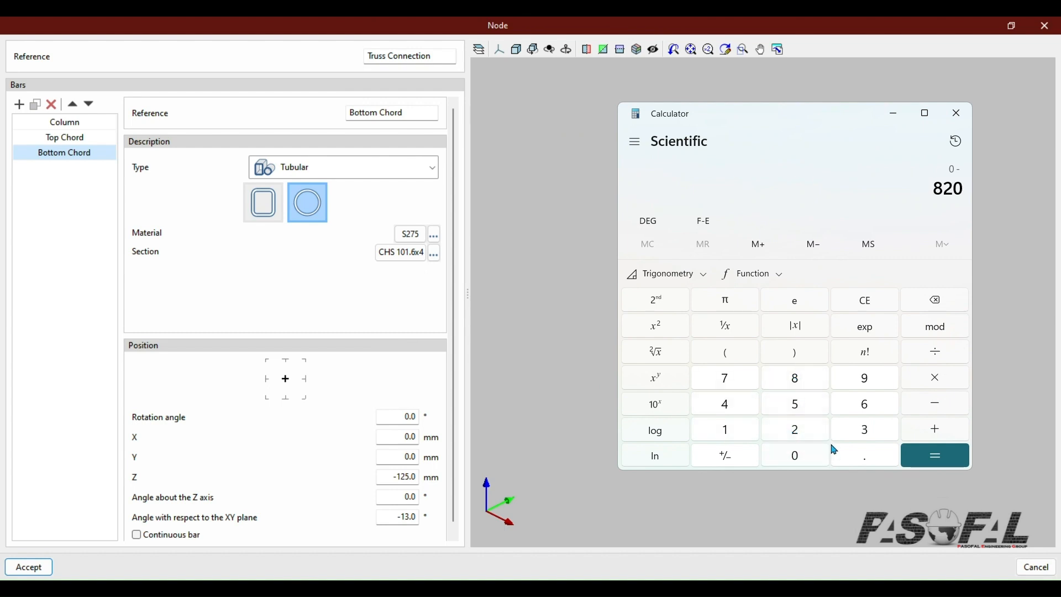
{"action": "left_click", "coordinate": [937, 408]}
{"action": "left_click", "coordinate": [729, 430]}
{"action": "left_click", "coordinate": [795, 429]}
{"action": "left_click", "coordinate": [795, 403]}
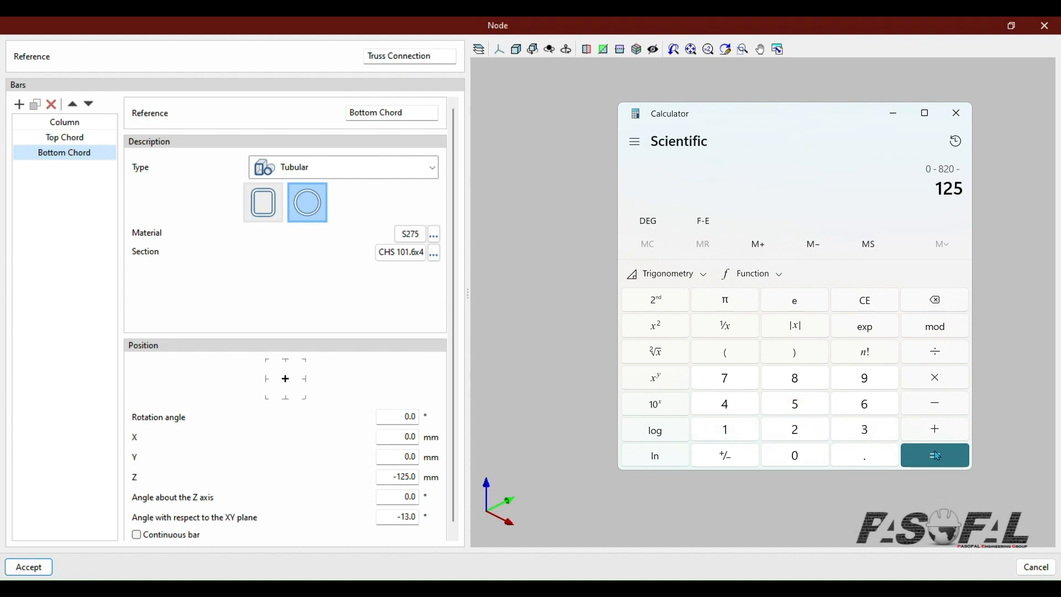
{"action": "left_click", "coordinate": [935, 455]}
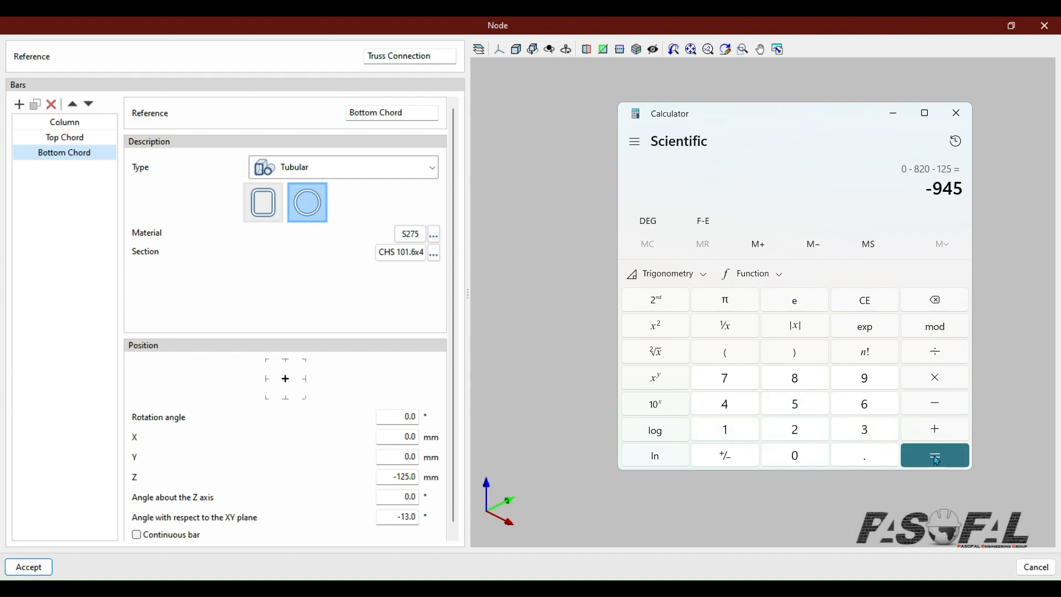
- Copy the digits of the calculated Z position without the minus sign and close Calculator
{"action": "right_click", "coordinate": [953, 190]}
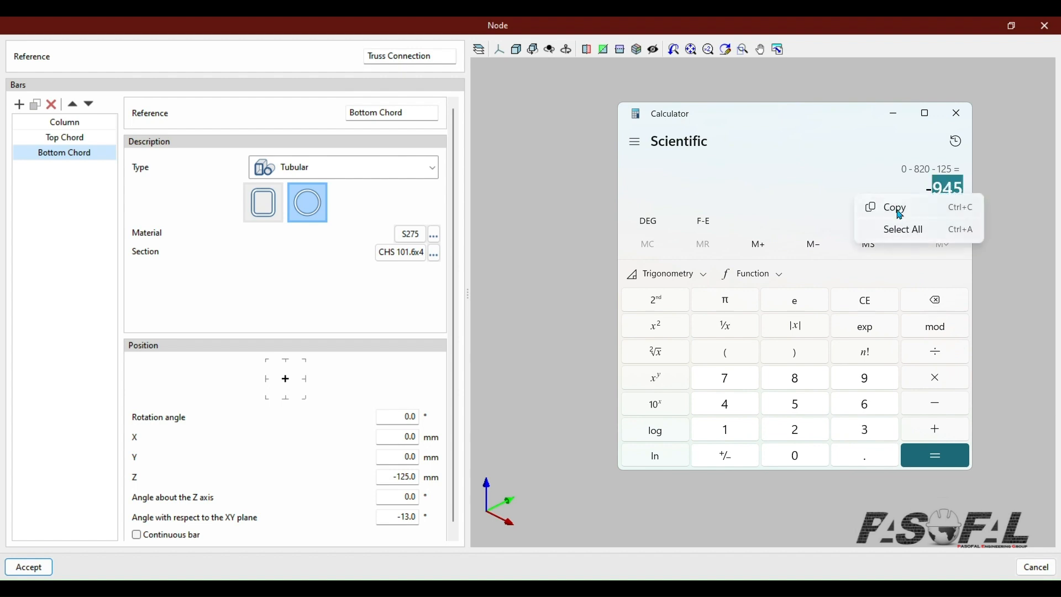
{"action": "left_click", "coordinate": [894, 206]}
{"action": "left_click", "coordinate": [956, 112]}
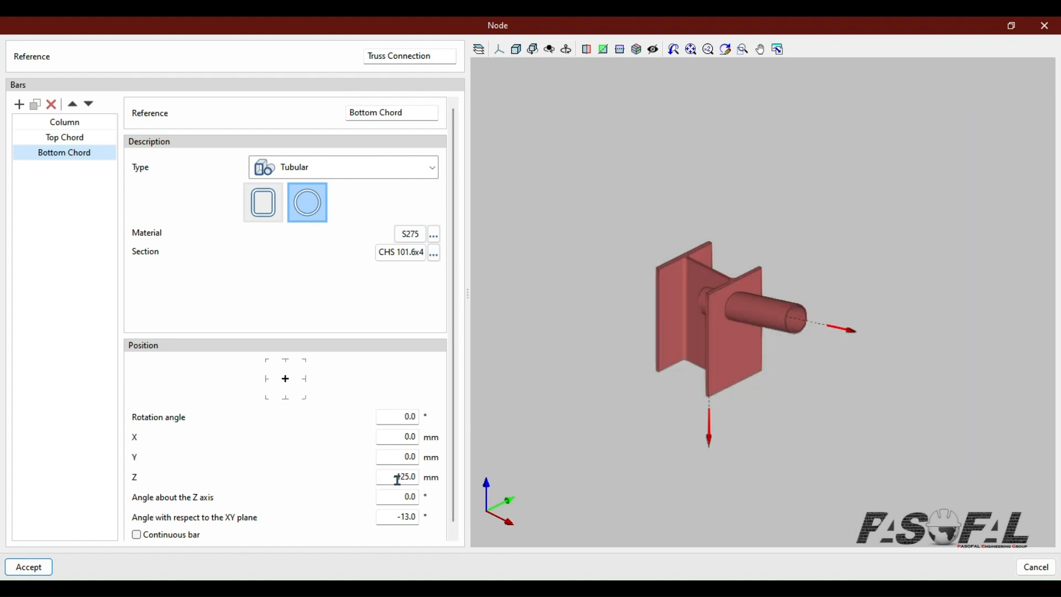
- Set the Bottom Chord bar's Z position to -945 mm and accept the Truss Connection node
{"action": "left_click_drag", "start_coordinate": [397, 478], "coordinate": [419, 475]}
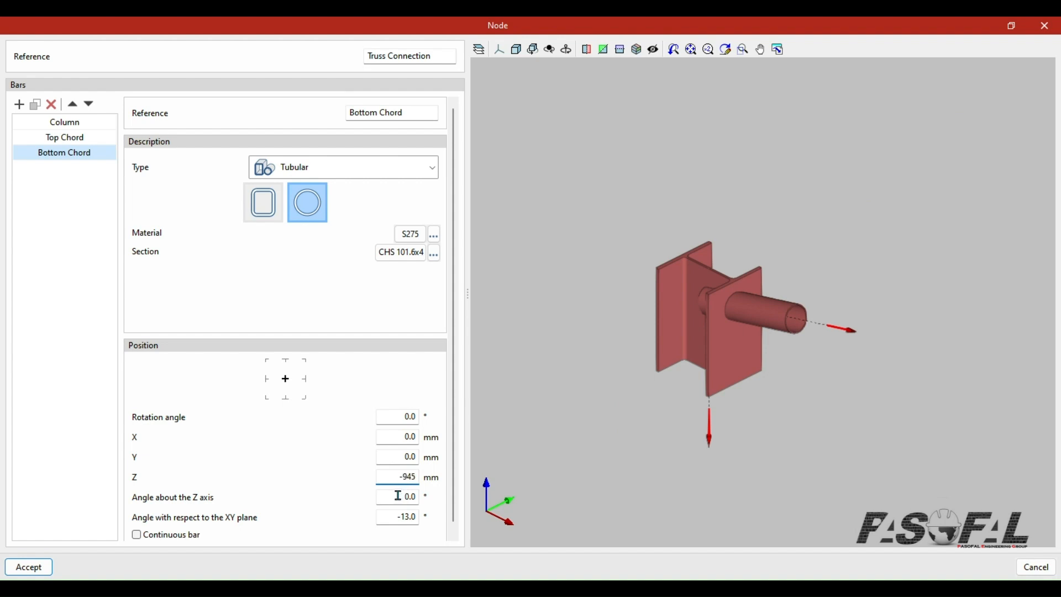
{"action": "left_click", "coordinate": [398, 496]}
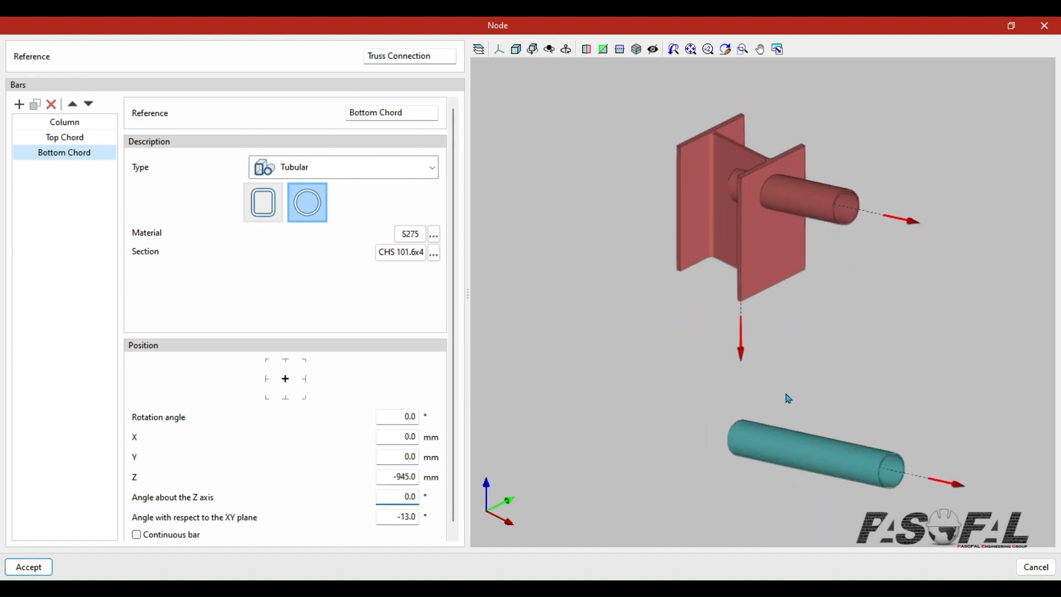
{"action": "scroll", "coordinate": [789, 399], "scroll_direction": "down", "scroll_amount": 3}
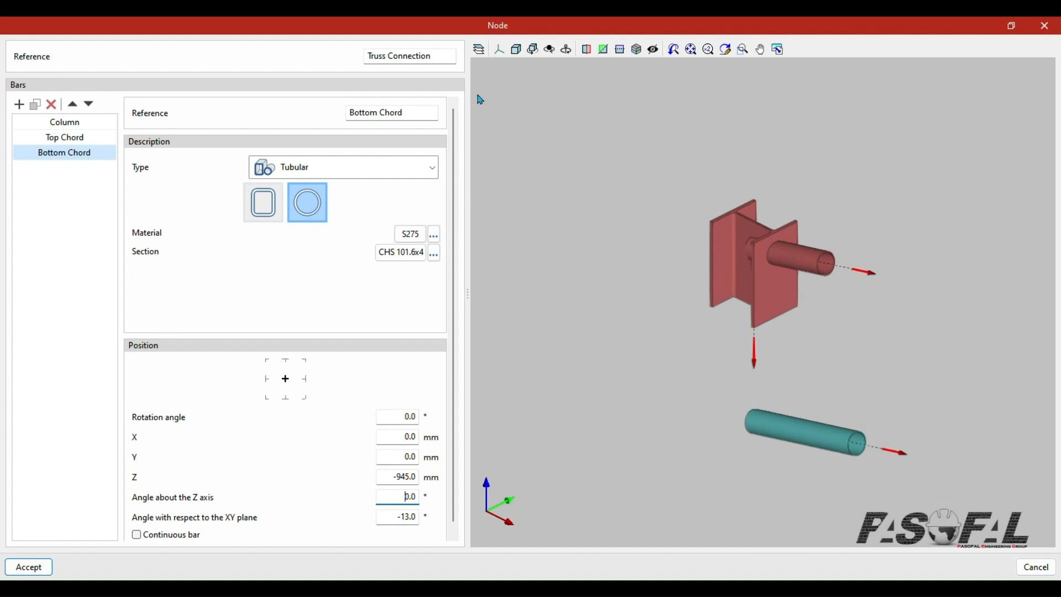
{"action": "left_click", "coordinate": [456, 41]}
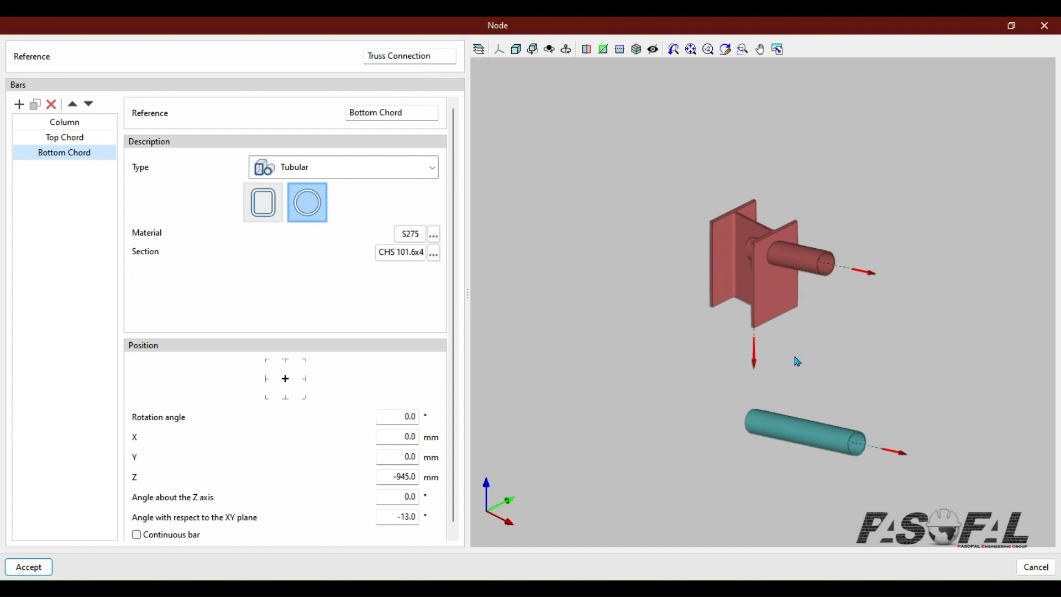
{"action": "scroll", "coordinate": [794, 356], "scroll_direction": "up", "scroll_amount": 4}
{"action": "scroll", "coordinate": [768, 317], "scroll_direction": "down", "scroll_amount": 3}
{"action": "scroll", "coordinate": [781, 336], "scroll_direction": "up", "scroll_amount": 2}
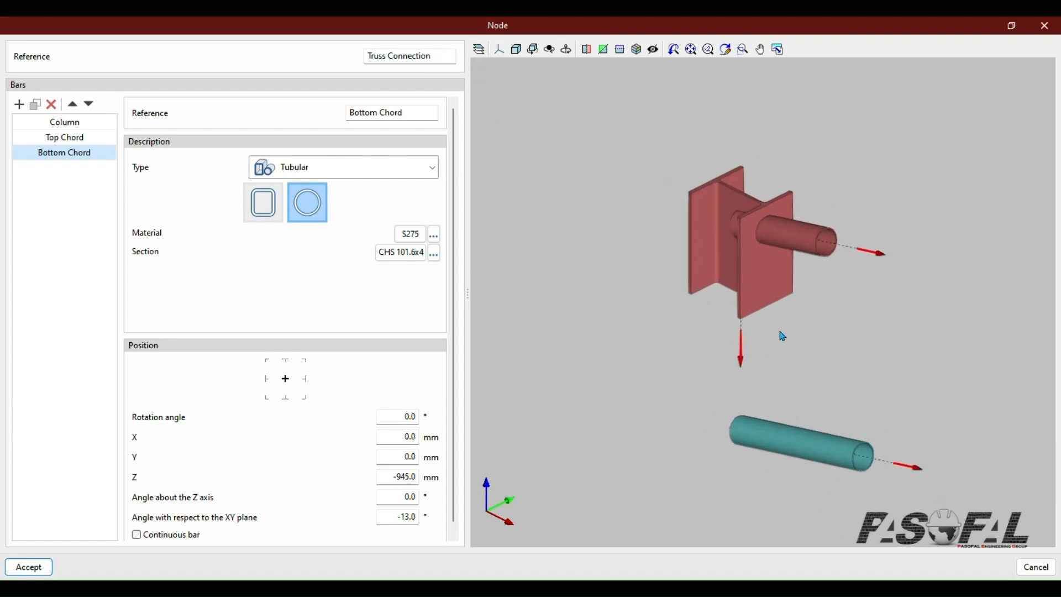
{"action": "scroll", "coordinate": [777, 269], "scroll_direction": "down", "scroll_amount": 1}
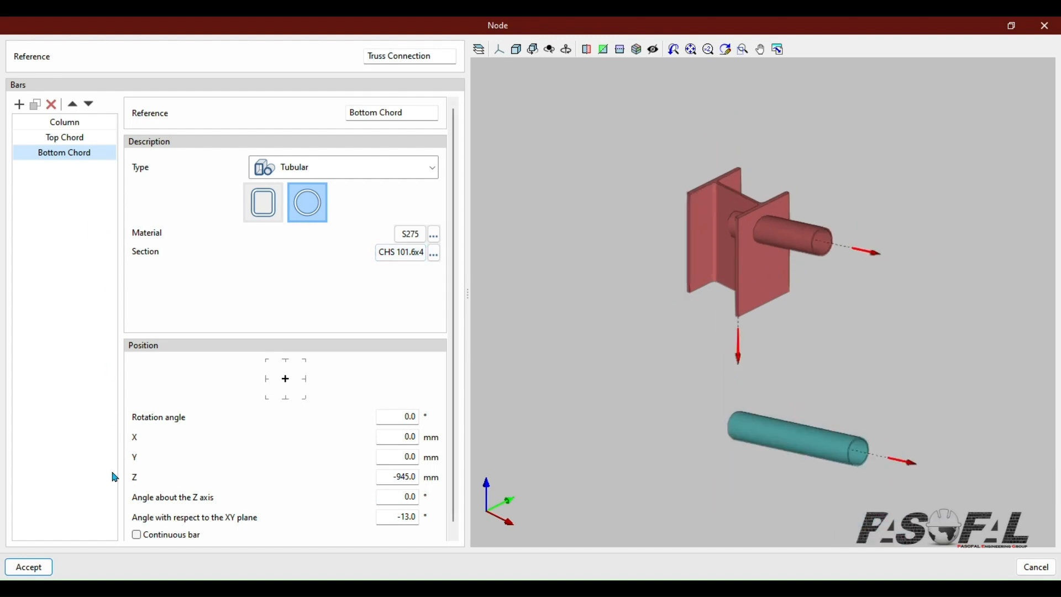
{"action": "left_click", "coordinate": [36, 573]}
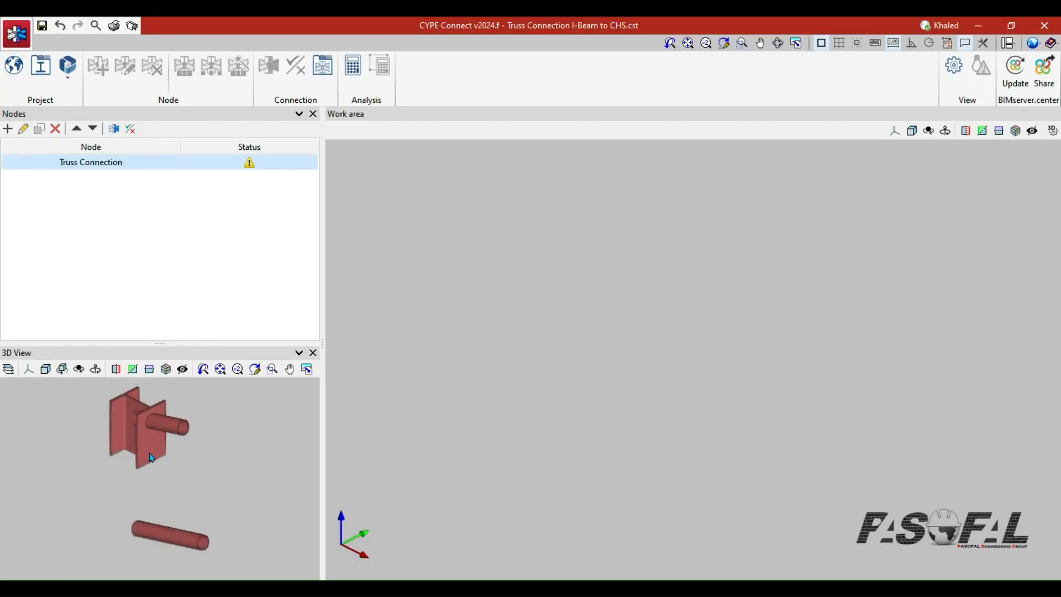
{"action": "scroll", "coordinate": [152, 454], "scroll_direction": "down", "scroll_amount": 1}
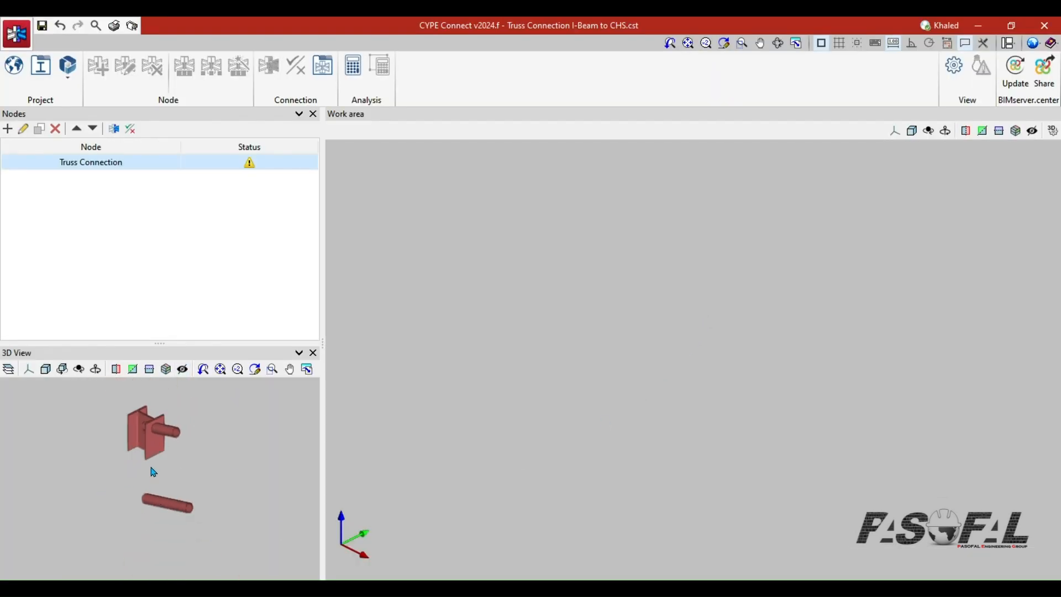
{"action": "scroll", "coordinate": [154, 472], "scroll_direction": "up", "scroll_amount": 2}
{"action": "scroll", "coordinate": [151, 442], "scroll_direction": "down", "scroll_amount": 1}
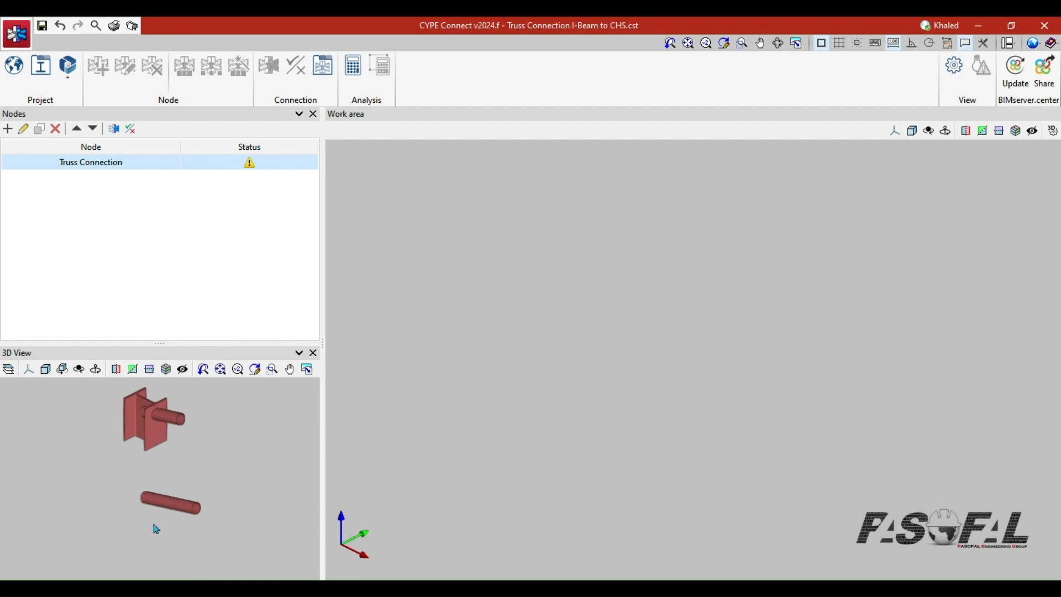
{"action": "scroll", "coordinate": [157, 529], "scroll_direction": "up", "scroll_amount": 1}
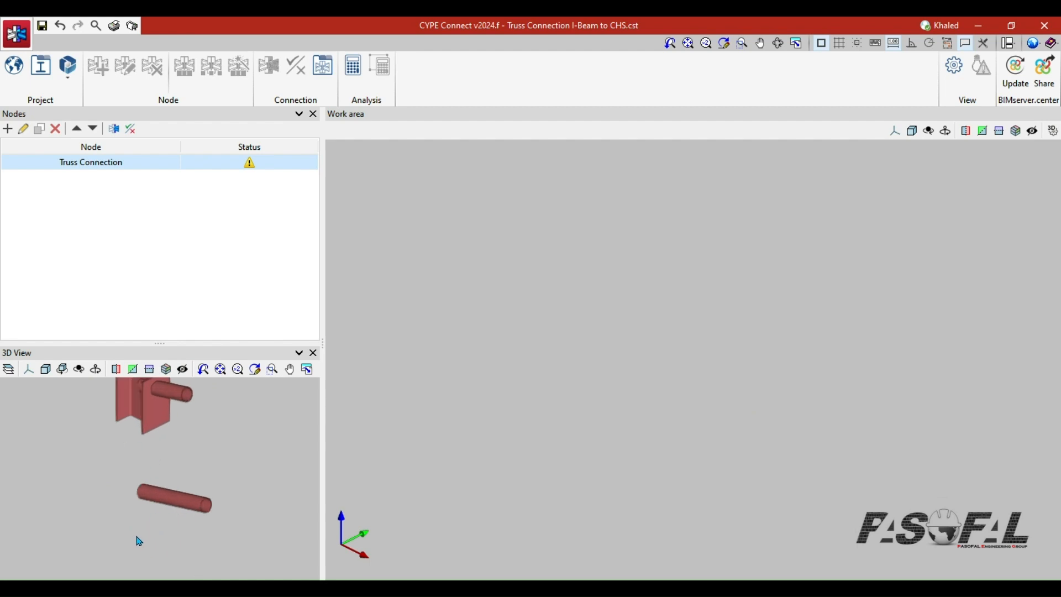
{"action": "scroll", "coordinate": [139, 536], "scroll_direction": "down", "scroll_amount": 2}
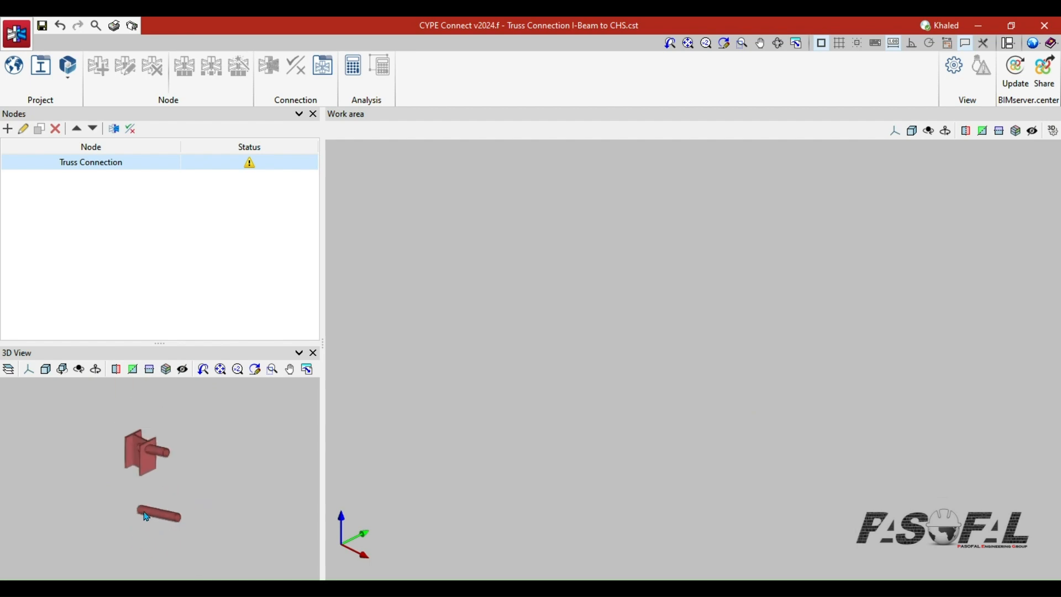
- Reopen the Truss Connection node for editing, examine the Column bar's settings and its extent relative to both chords, and accept
{"action": "right_click", "coordinate": [109, 168]}
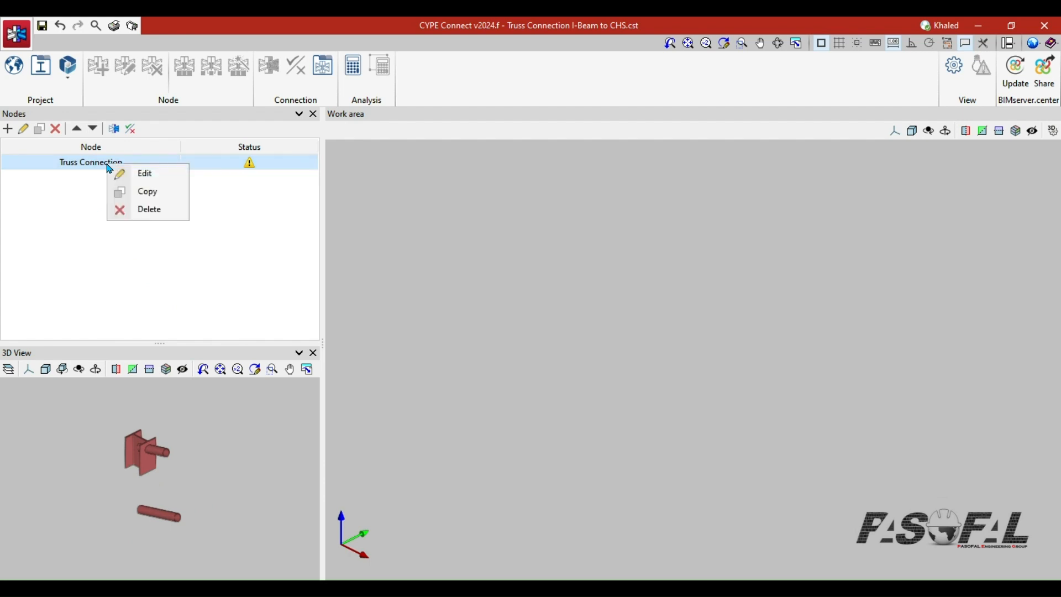
{"action": "left_click", "coordinate": [147, 175]}
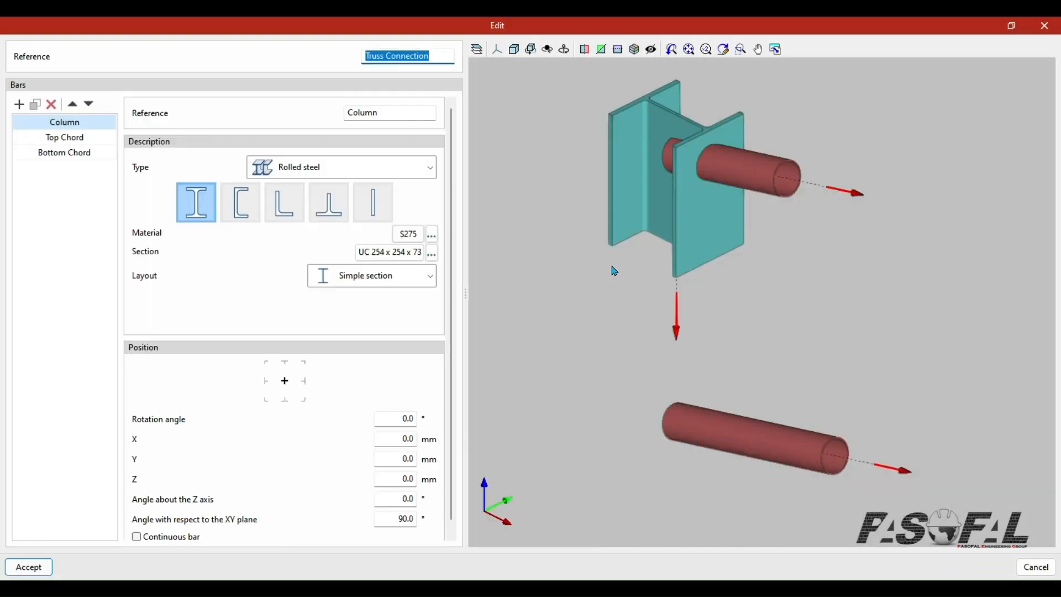
{"action": "scroll", "coordinate": [694, 253], "scroll_direction": "down", "scroll_amount": 3}
{"action": "scroll", "coordinate": [697, 231], "scroll_direction": "up", "scroll_amount": 3}
{"action": "scroll", "coordinate": [697, 231], "scroll_direction": "up", "scroll_amount": 1}
{"action": "scroll", "coordinate": [697, 231], "scroll_direction": "down", "scroll_amount": 1}
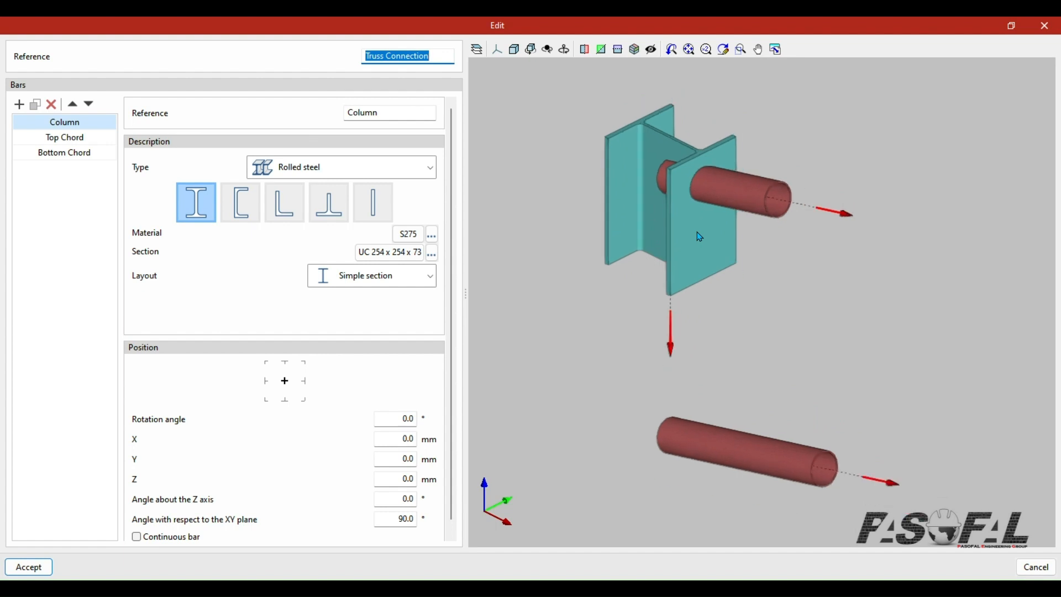
{"action": "scroll", "coordinate": [301, 260], "scroll_direction": "down", "scroll_amount": 1}
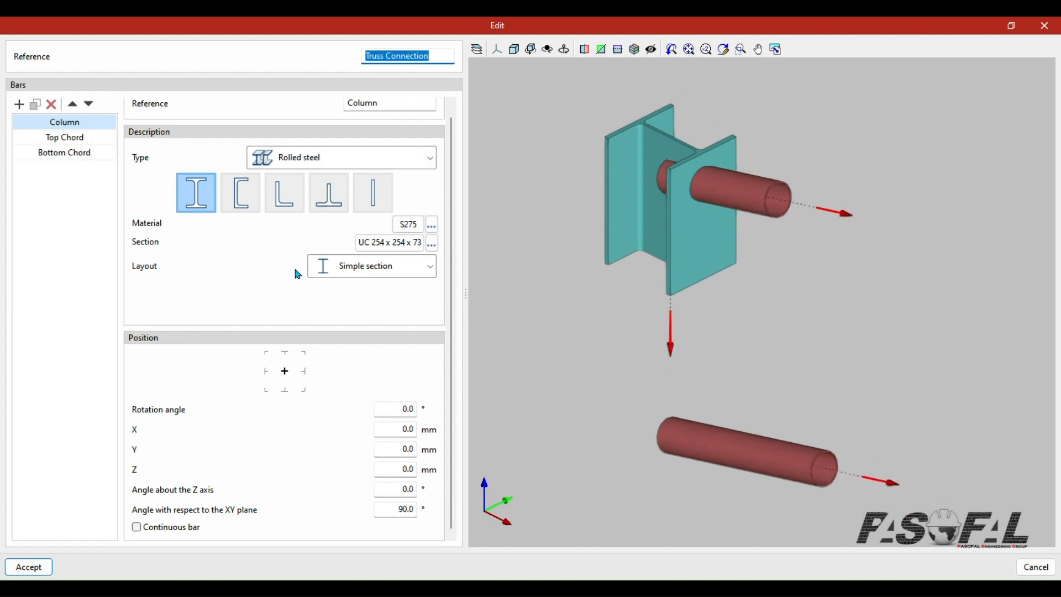
{"action": "scroll", "coordinate": [307, 298], "scroll_direction": "up", "scroll_amount": 1}
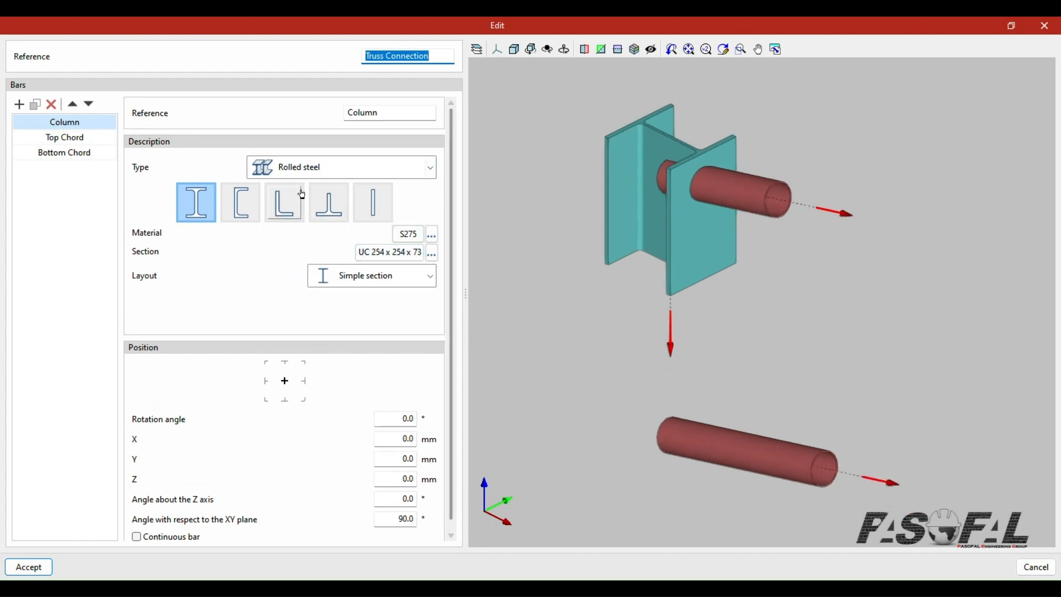
{"action": "scroll", "coordinate": [309, 205], "scroll_direction": "down", "scroll_amount": 1}
{"action": "scroll", "coordinate": [331, 216], "scroll_direction": "up", "scroll_amount": 1}
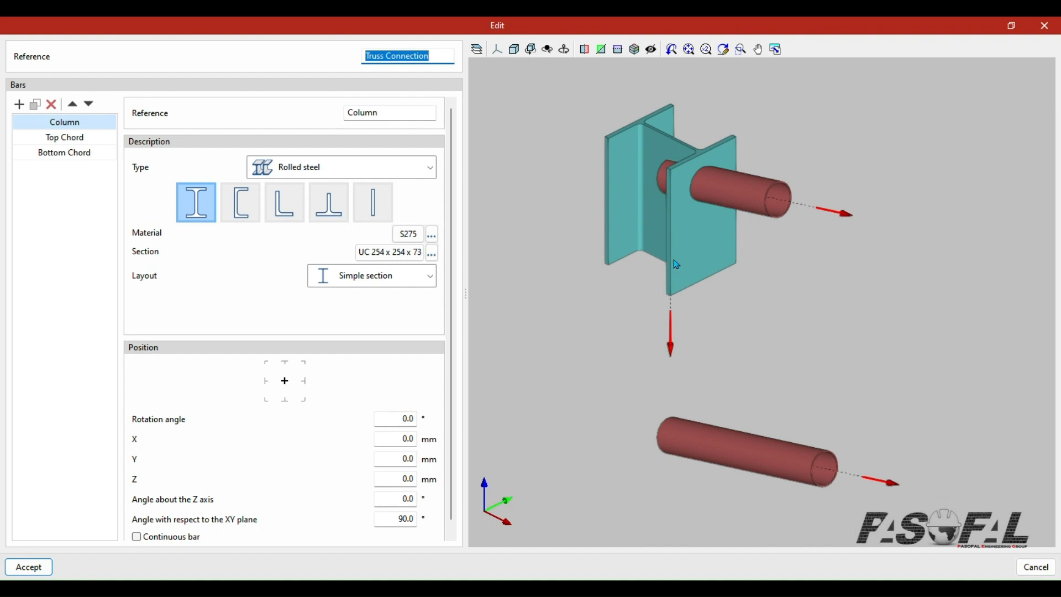
{"action": "scroll", "coordinate": [671, 305], "scroll_direction": "down", "scroll_amount": 1}
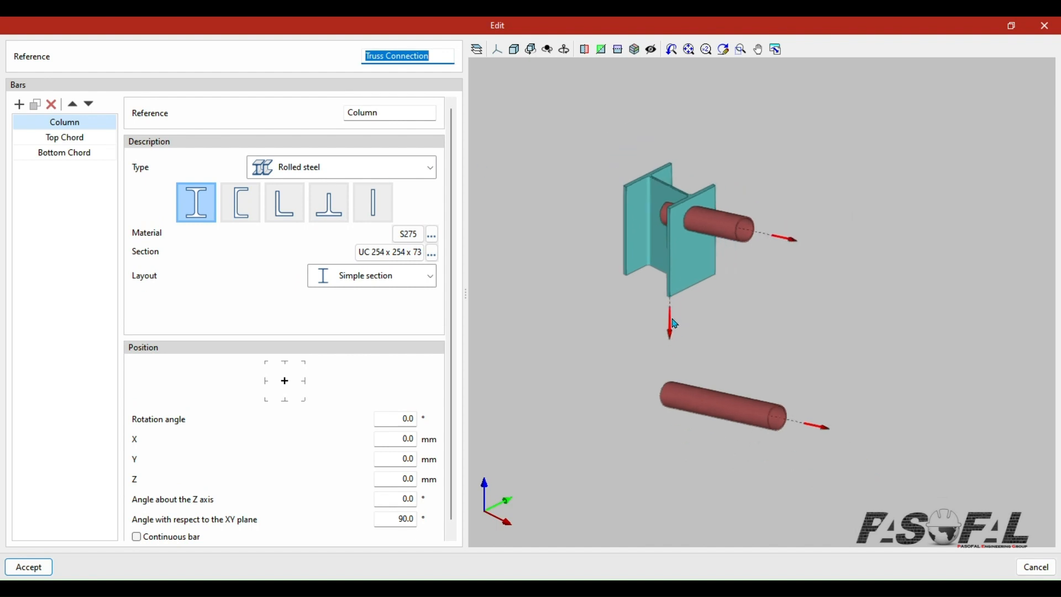
{"action": "scroll", "coordinate": [675, 320], "scroll_direction": "up", "scroll_amount": 2}
{"action": "scroll", "coordinate": [675, 282], "scroll_direction": "down", "scroll_amount": 2}
{"action": "scroll", "coordinate": [675, 280], "scroll_direction": "up", "scroll_amount": 1}
{"action": "scroll", "coordinate": [674, 246], "scroll_direction": "down", "scroll_amount": 2}
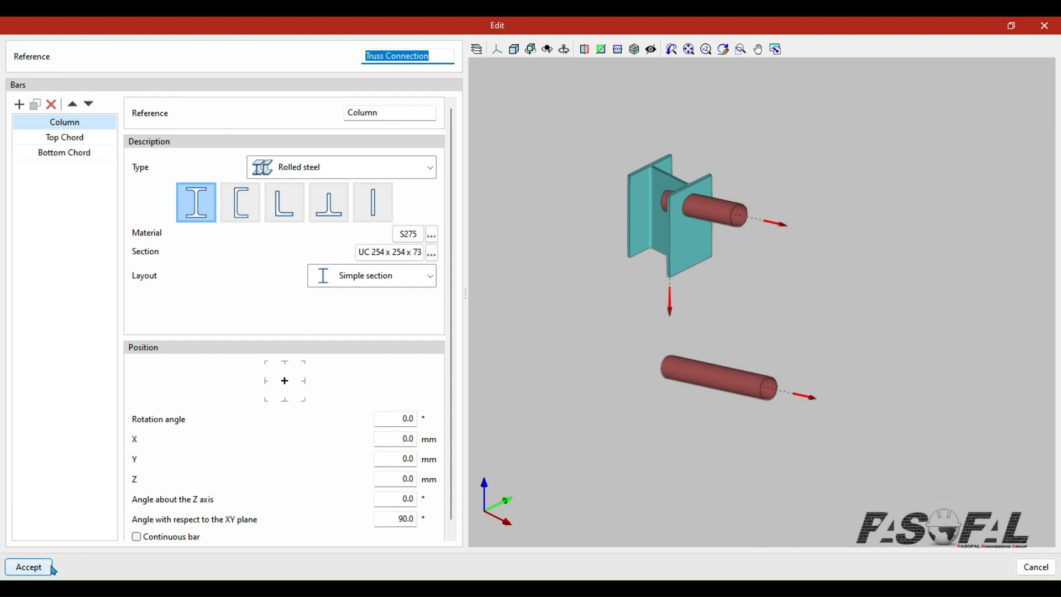
{"action": "left_click", "coordinate": [29, 567]}
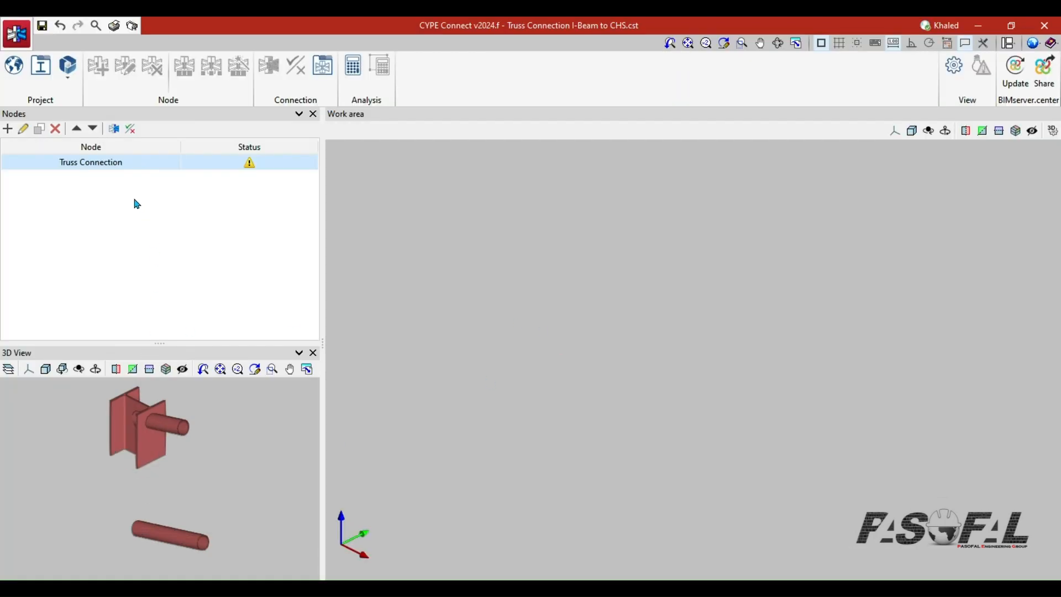
- Open the Truss Connection node's connection model and its modelling options, widening the dialog to fit the full bar names
{"action": "left_click", "coordinate": [116, 131]}
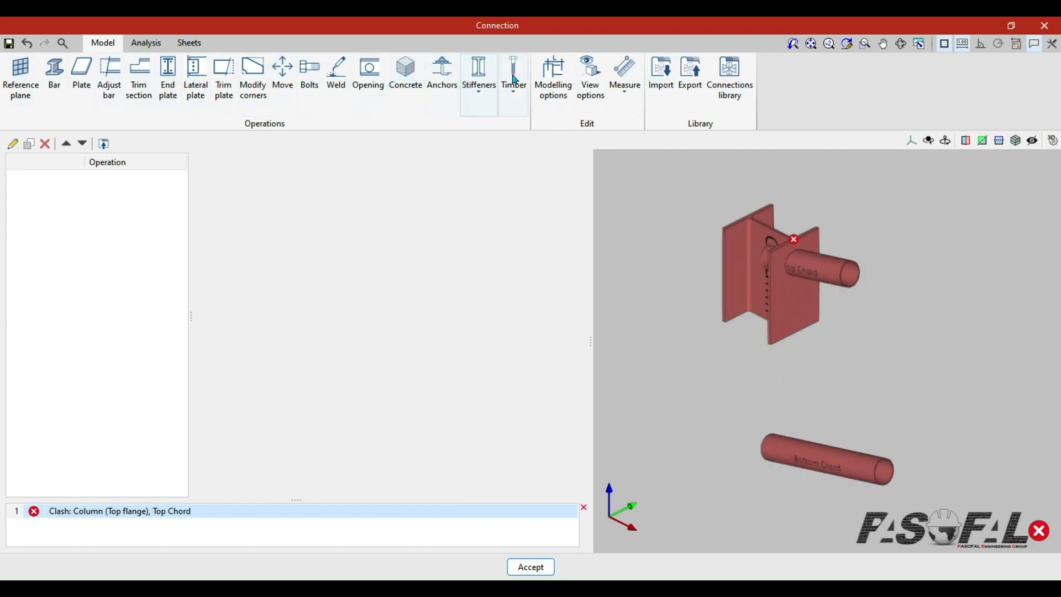
{"action": "scroll", "coordinate": [794, 243], "scroll_direction": "up", "scroll_amount": 5}
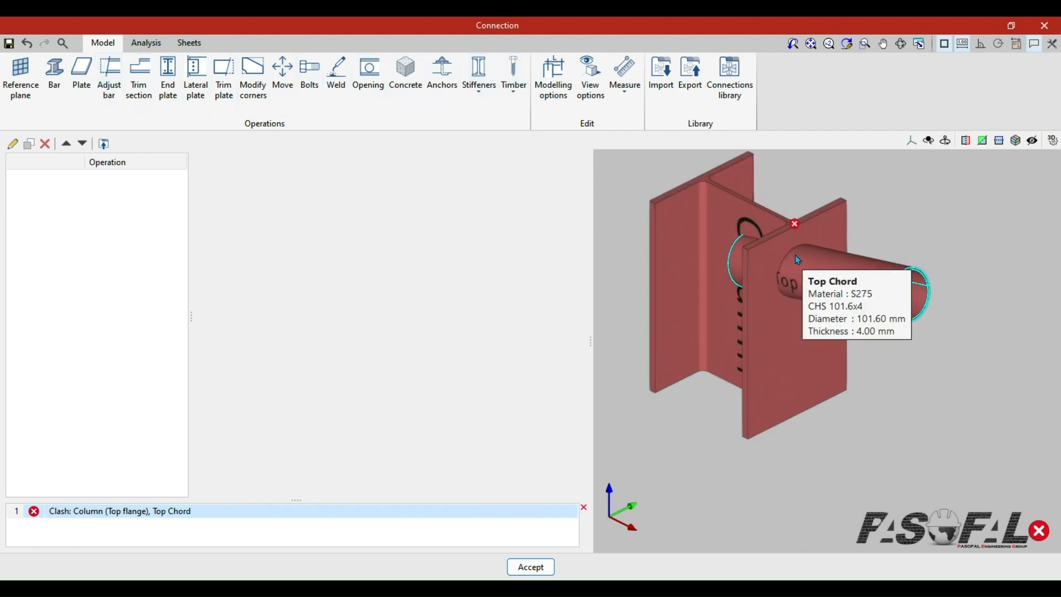
{"action": "left_click", "coordinate": [548, 92]}
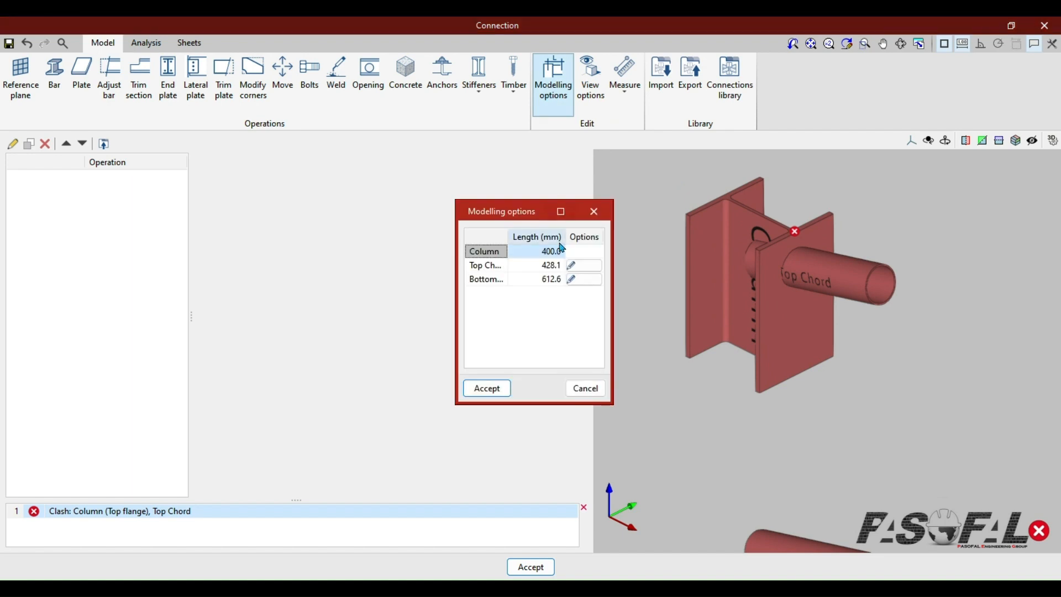
{"action": "left_click_drag", "start_coordinate": [522, 206], "coordinate": [327, 184]}
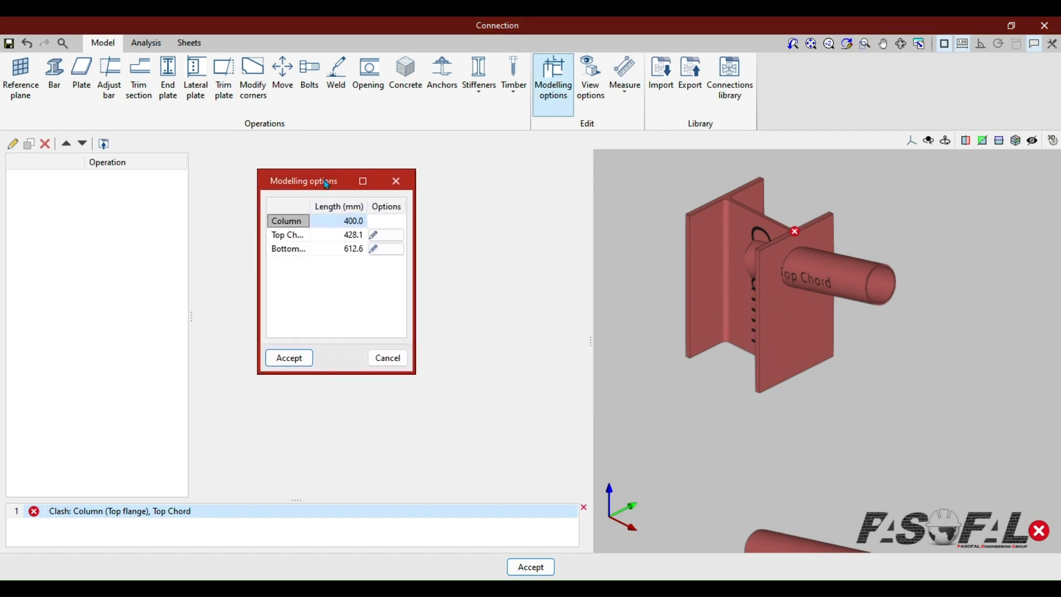
{"action": "left_click", "coordinate": [282, 234]}
{"action": "left_click", "coordinate": [290, 250]}
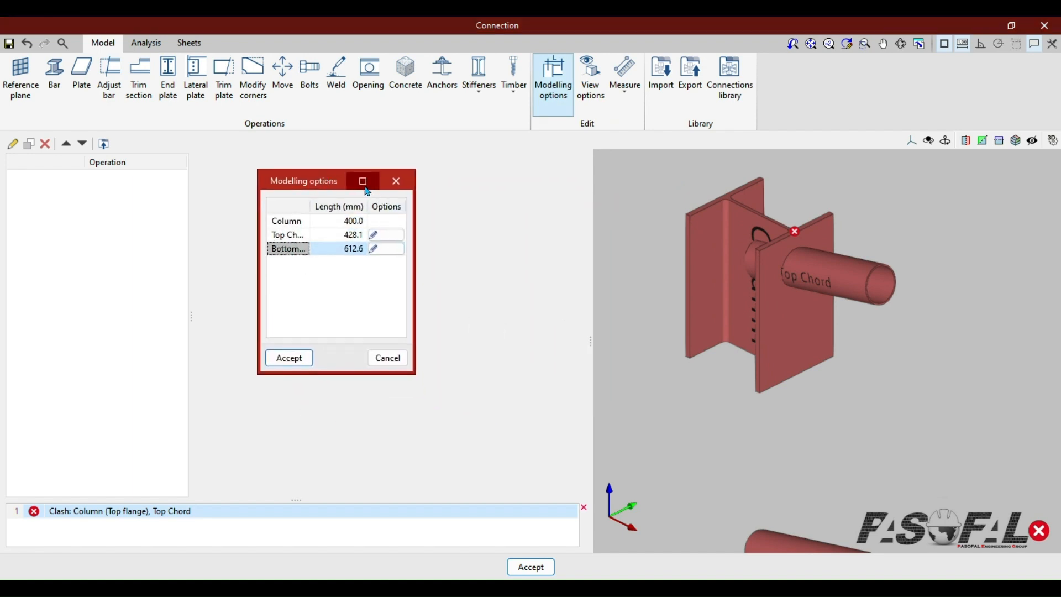
{"action": "left_click_drag", "start_coordinate": [422, 227], "coordinate": [598, 226]}
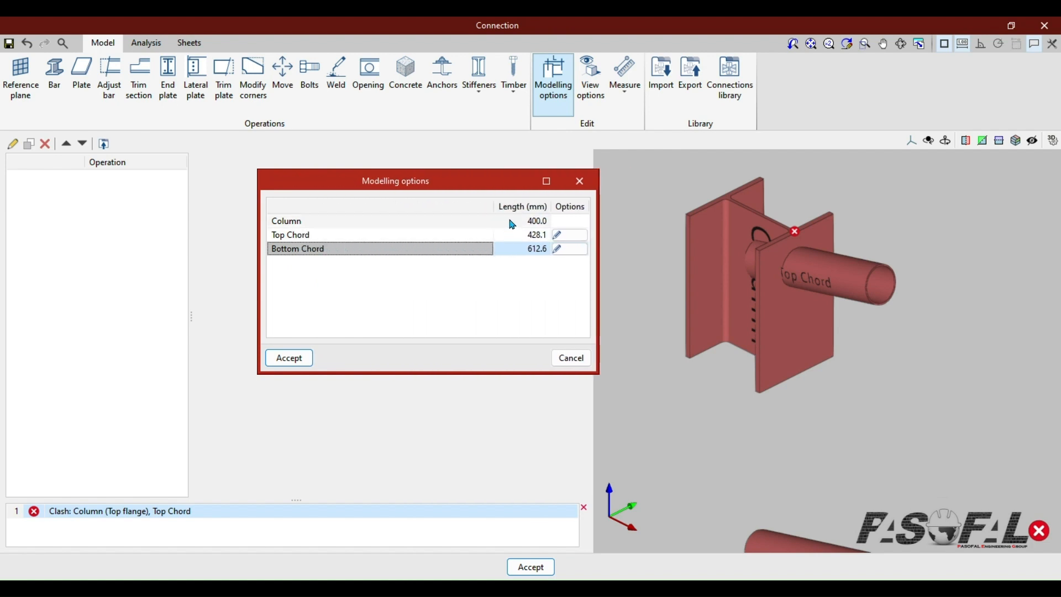
{"action": "left_click_drag", "start_coordinate": [492, 206], "coordinate": [538, 209]}
- Set the Column's modelled length to 1200 mm and accept the modelling options
{"action": "left_click", "coordinate": [504, 222]}
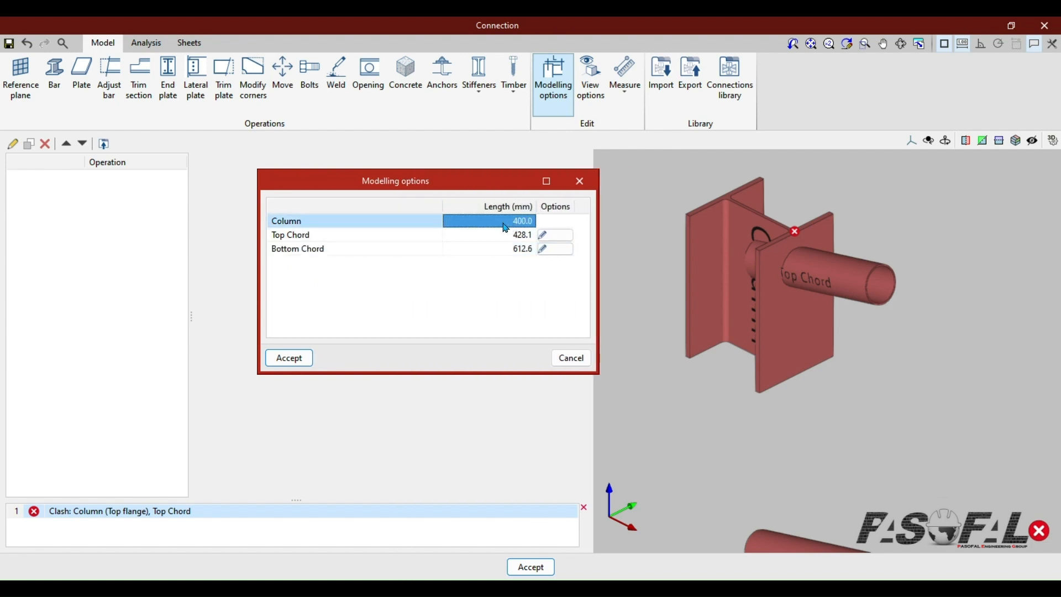
{"action": "left_click", "coordinate": [523, 223]}
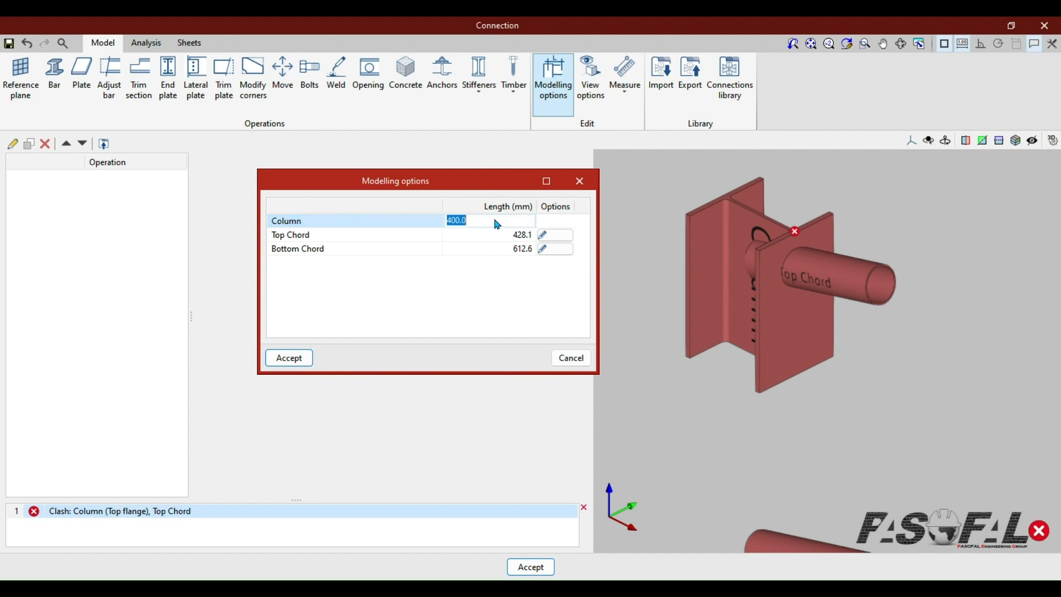
{"action": "type", "text": "1200"}
{"action": "key", "text": "Return"}
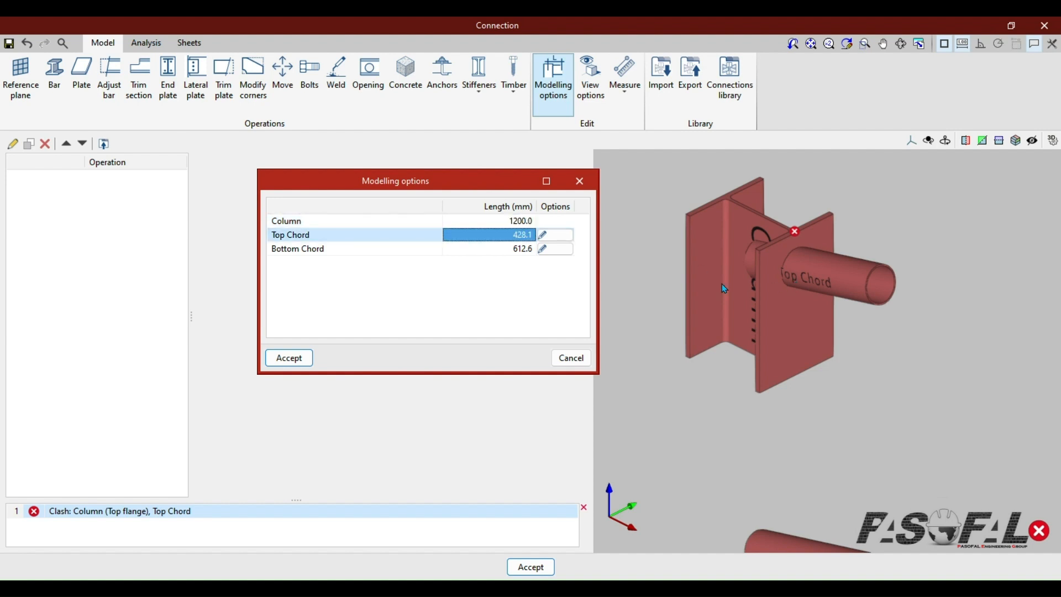
{"action": "left_click", "coordinate": [308, 363]}
- Examine the extended column and where the top and bottom chords meet its flange in the 3D model
{"action": "scroll", "coordinate": [780, 328], "scroll_direction": "down", "scroll_amount": 3}
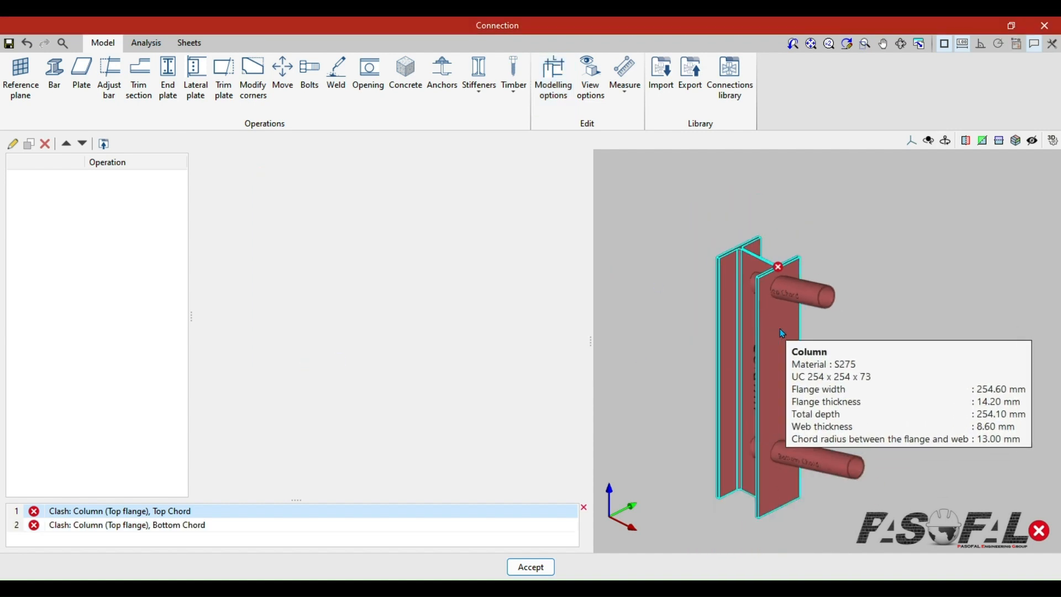
{"action": "scroll", "coordinate": [790, 469], "scroll_direction": "up", "scroll_amount": 5}
{"action": "scroll", "coordinate": [766, 366], "scroll_direction": "down", "scroll_amount": 3}
{"action": "scroll", "coordinate": [768, 367], "scroll_direction": "down", "scroll_amount": 5}
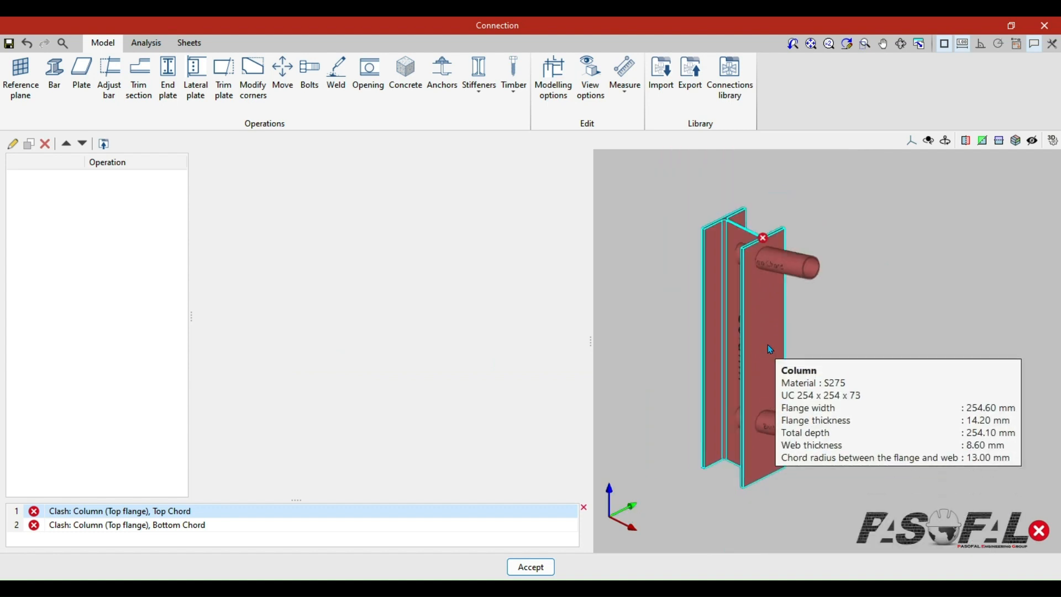
{"action": "scroll", "coordinate": [771, 332], "scroll_direction": "up", "scroll_amount": 7}
{"action": "scroll", "coordinate": [759, 396], "scroll_direction": "down", "scroll_amount": 2}
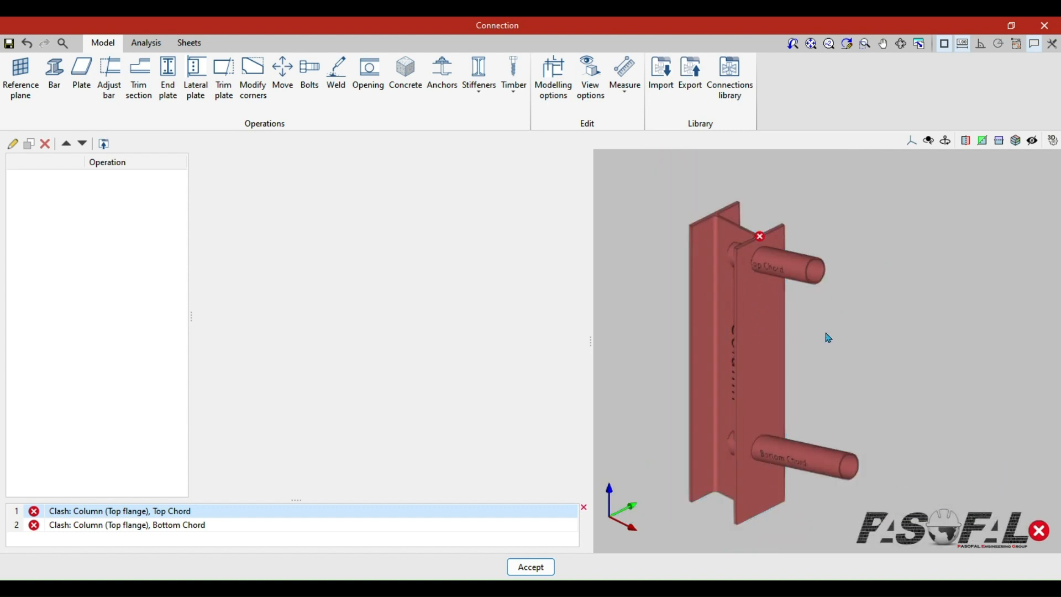
{"action": "scroll", "coordinate": [786, 327], "scroll_direction": "up", "scroll_amount": 2}
{"action": "scroll", "coordinate": [786, 326], "scroll_direction": "down", "scroll_amount": 1}
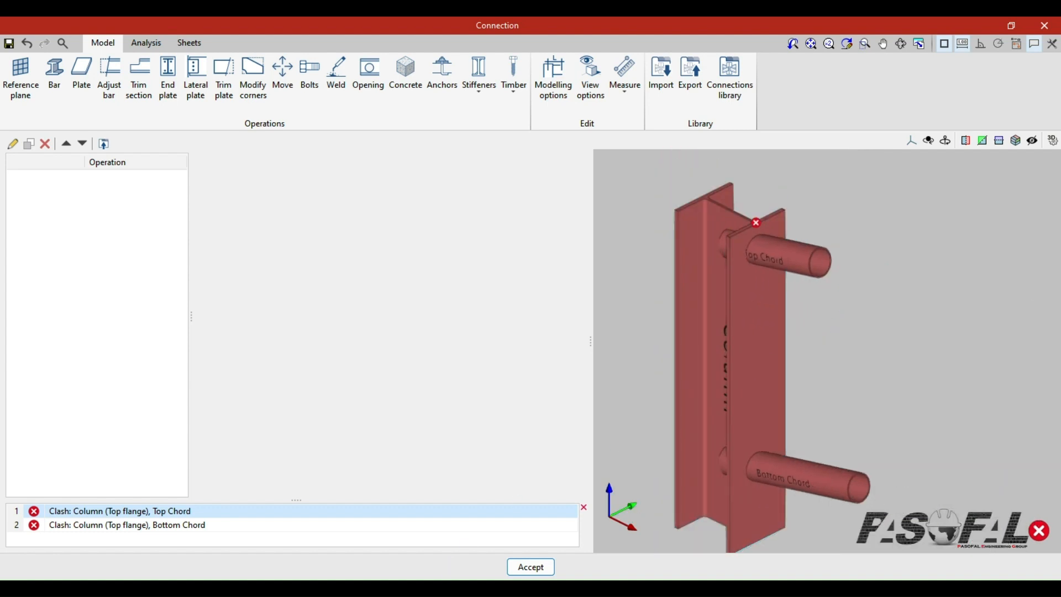
- Switch to GstarCAD and examine Detail 1 for the steel plate, bolt spacing and top chord joint at the column flange
{"action": "left_click", "coordinate": [398, 532]}
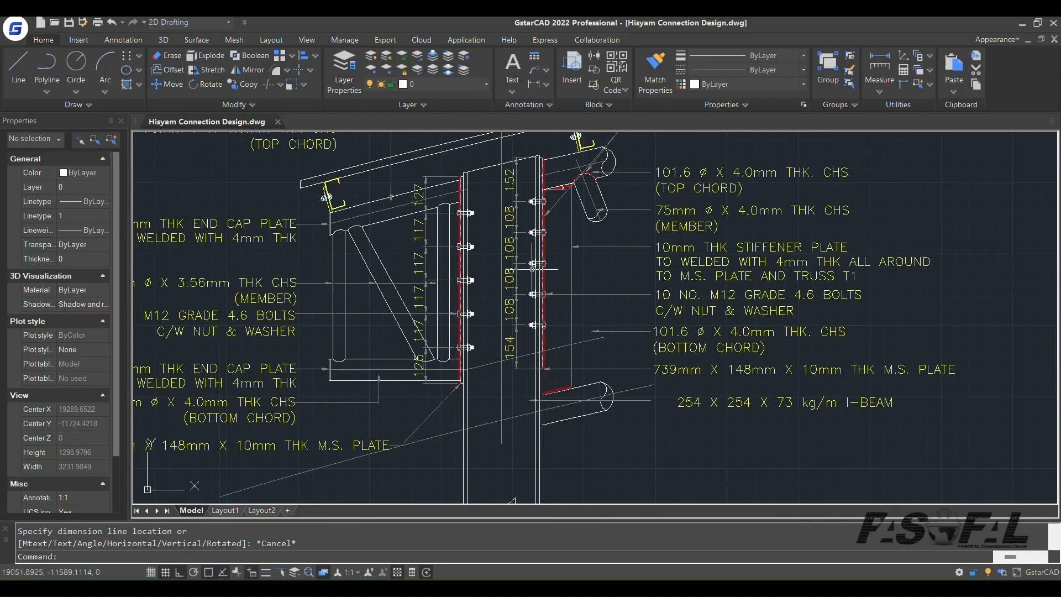
{"action": "scroll", "coordinate": [547, 296], "scroll_direction": "down", "scroll_amount": 3}
{"action": "scroll", "coordinate": [530, 221], "scroll_direction": "up", "scroll_amount": 10}
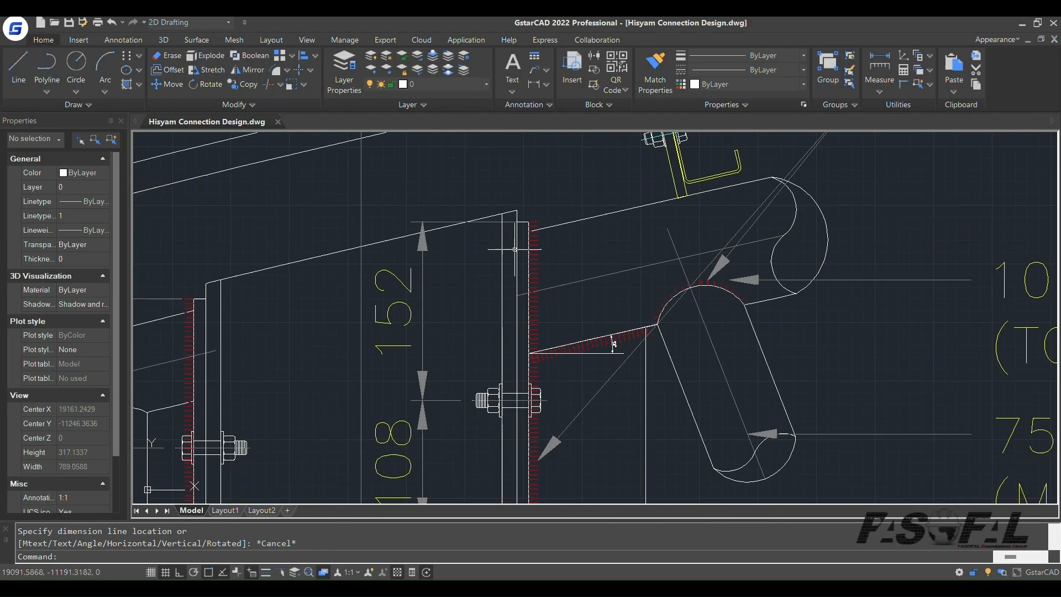
{"action": "scroll", "coordinate": [527, 219], "scroll_direction": "down", "scroll_amount": 8}
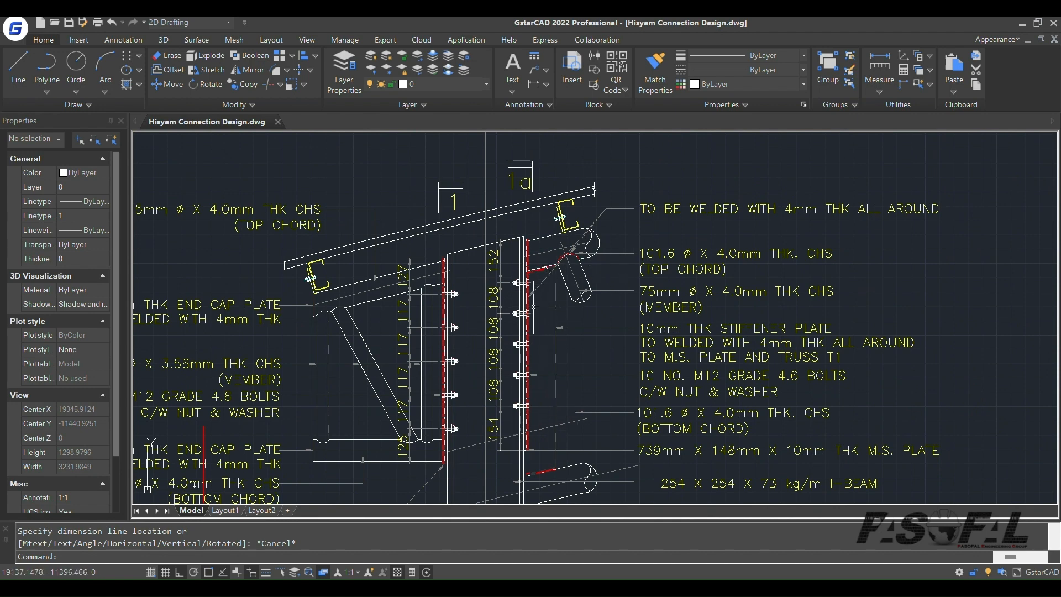
{"action": "scroll", "coordinate": [540, 301], "scroll_direction": "up", "scroll_amount": 4}
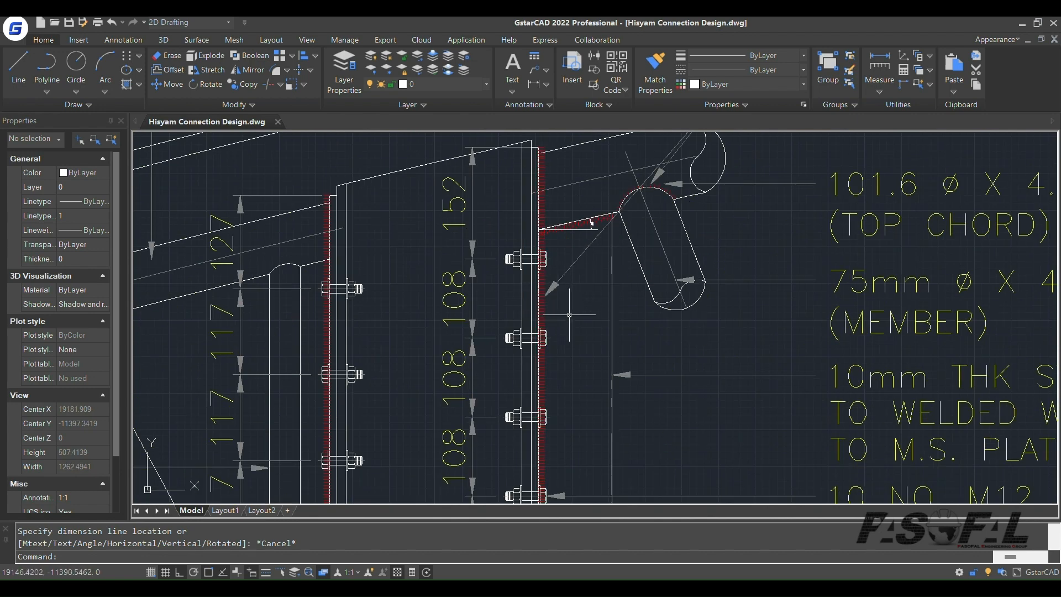
{"action": "scroll", "coordinate": [566, 309], "scroll_direction": "down", "scroll_amount": 2}
{"action": "scroll", "coordinate": [689, 289], "scroll_direction": "down", "scroll_amount": 12}
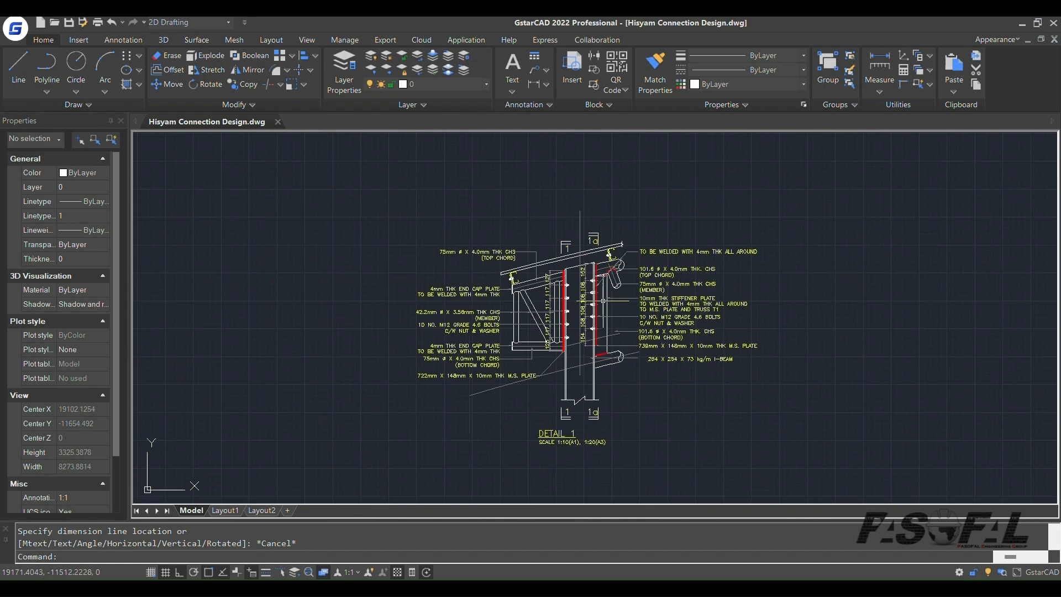
- Examine Section 1-1 in the drawing for the steel plate's width, length and bolt layout around both chords
{"action": "scroll", "coordinate": [603, 290], "scroll_direction": "up", "scroll_amount": 10}
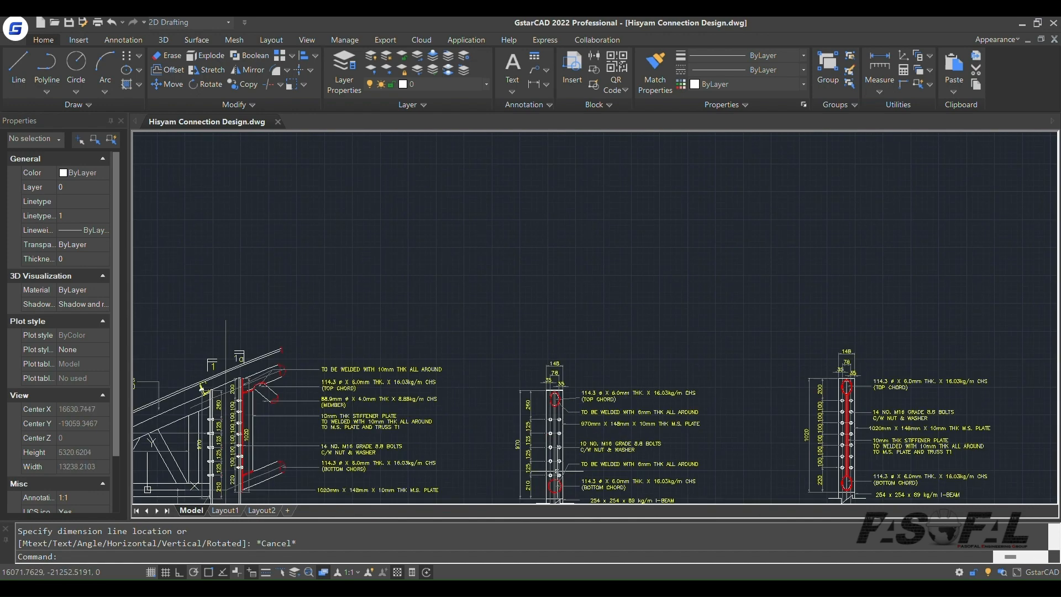
{"action": "scroll", "coordinate": [599, 254], "scroll_direction": "down", "scroll_amount": 2}
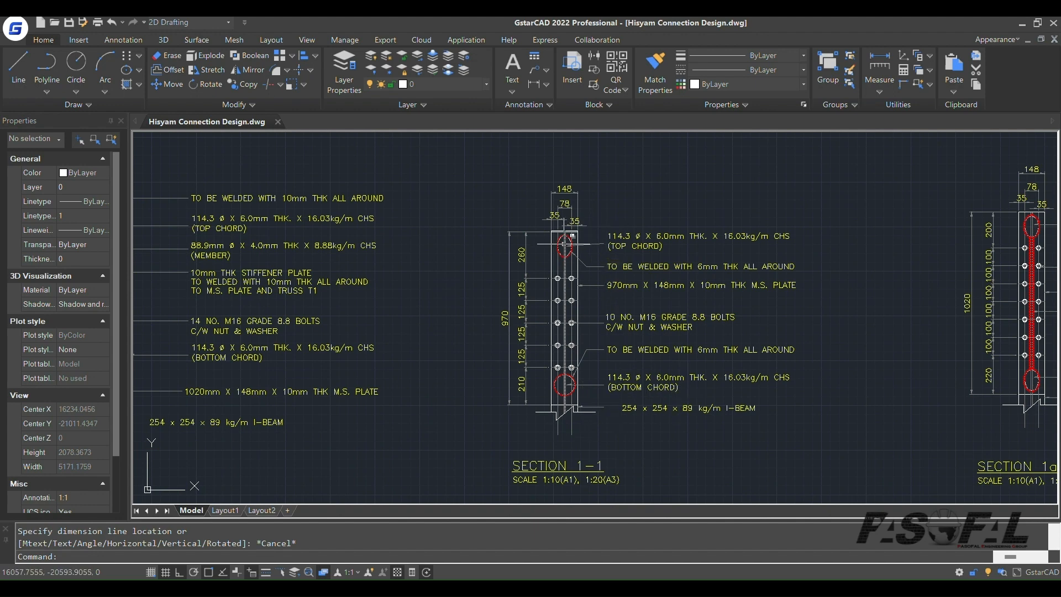
{"action": "scroll", "coordinate": [562, 191], "scroll_direction": "up", "scroll_amount": 2}
{"action": "scroll", "coordinate": [564, 190], "scroll_direction": "up", "scroll_amount": 3}
{"action": "scroll", "coordinate": [569, 210], "scroll_direction": "down", "scroll_amount": 1}
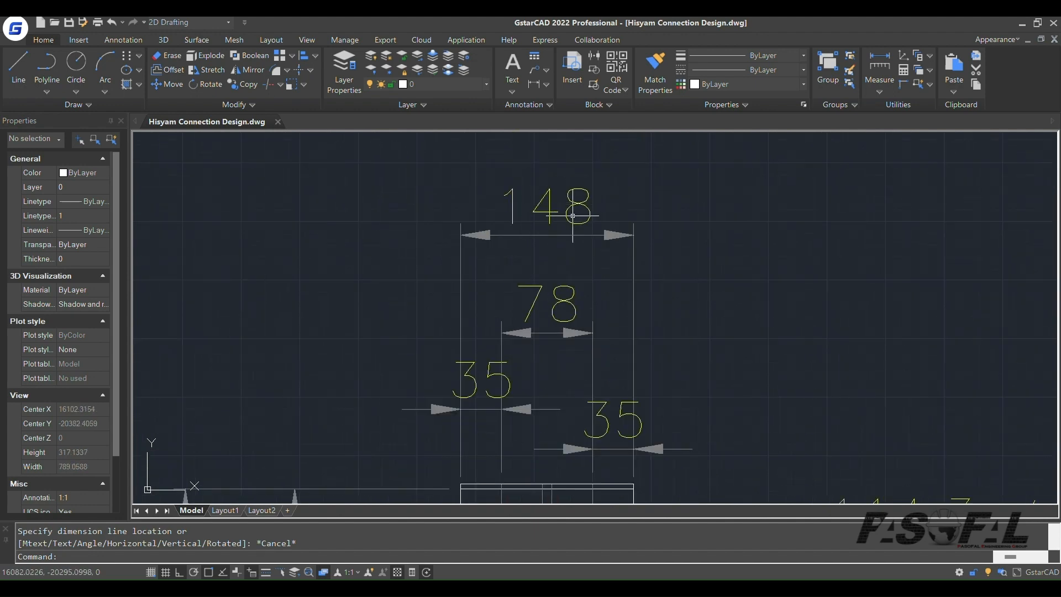
{"action": "scroll", "coordinate": [579, 214], "scroll_direction": "down", "scroll_amount": 2}
{"action": "scroll", "coordinate": [579, 214], "scroll_direction": "down", "scroll_amount": 2}
{"action": "scroll", "coordinate": [579, 216], "scroll_direction": "down", "scroll_amount": 2}
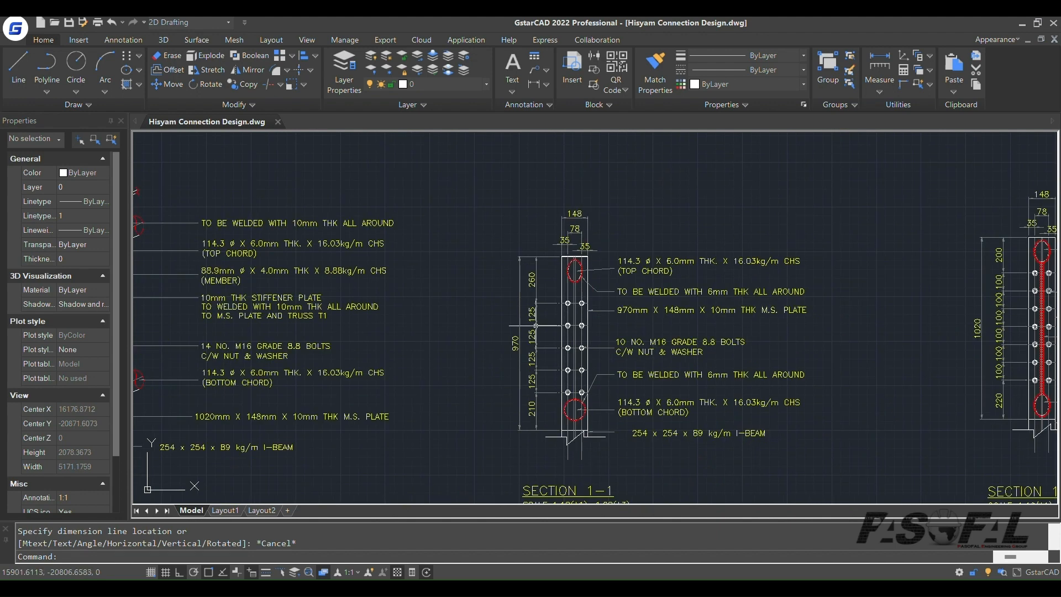
{"action": "scroll", "coordinate": [527, 356], "scroll_direction": "up", "scroll_amount": 2}
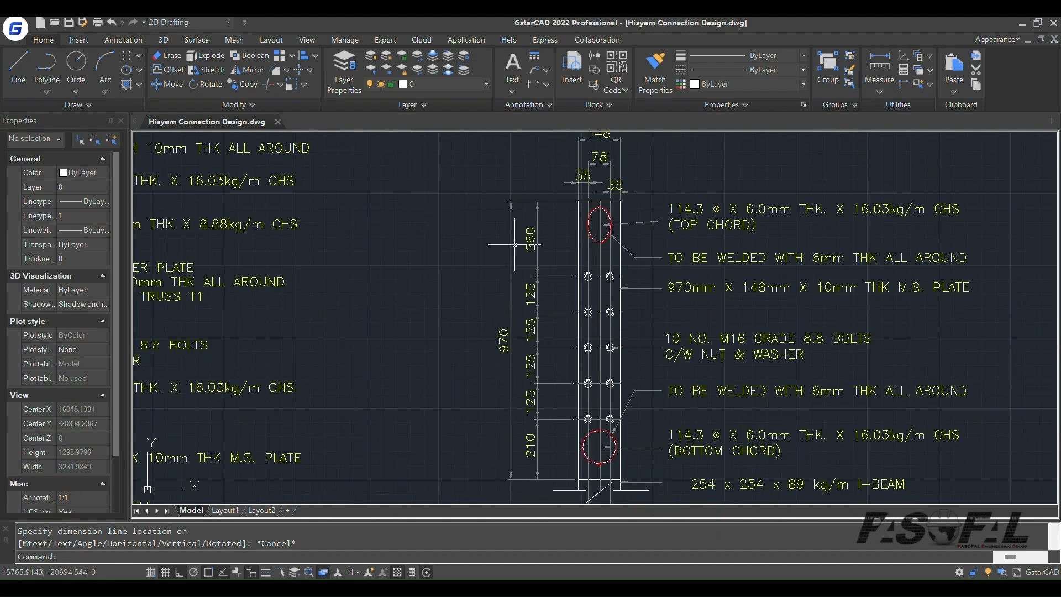
{"action": "scroll", "coordinate": [491, 335], "scroll_direction": "down", "scroll_amount": 2}
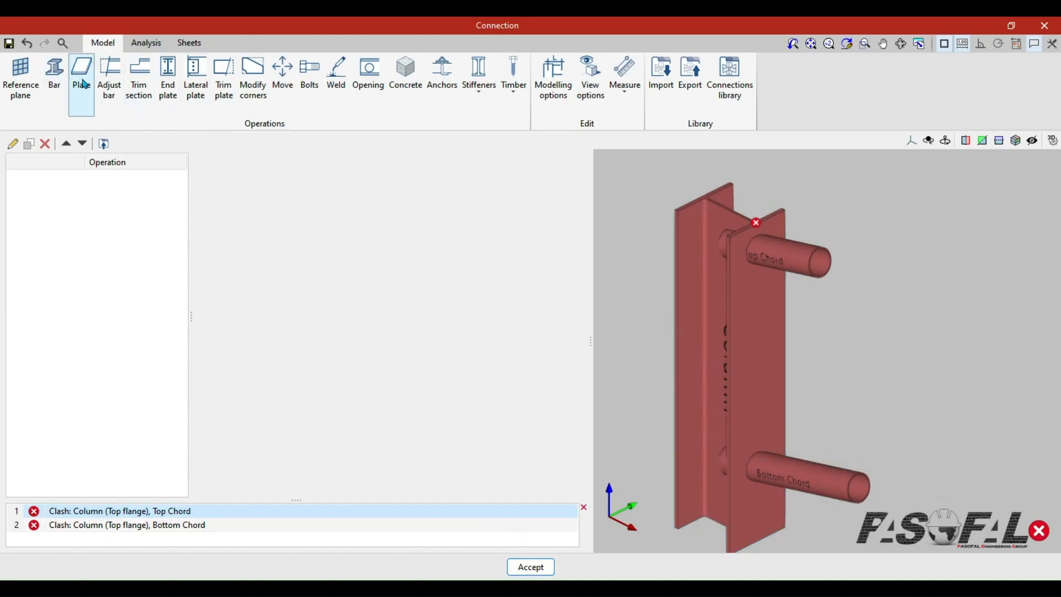
- Switch to CYPE Connect and add an end plate to the Top Chord, joined to the Column
{"action": "left_click", "coordinate": [168, 90]}
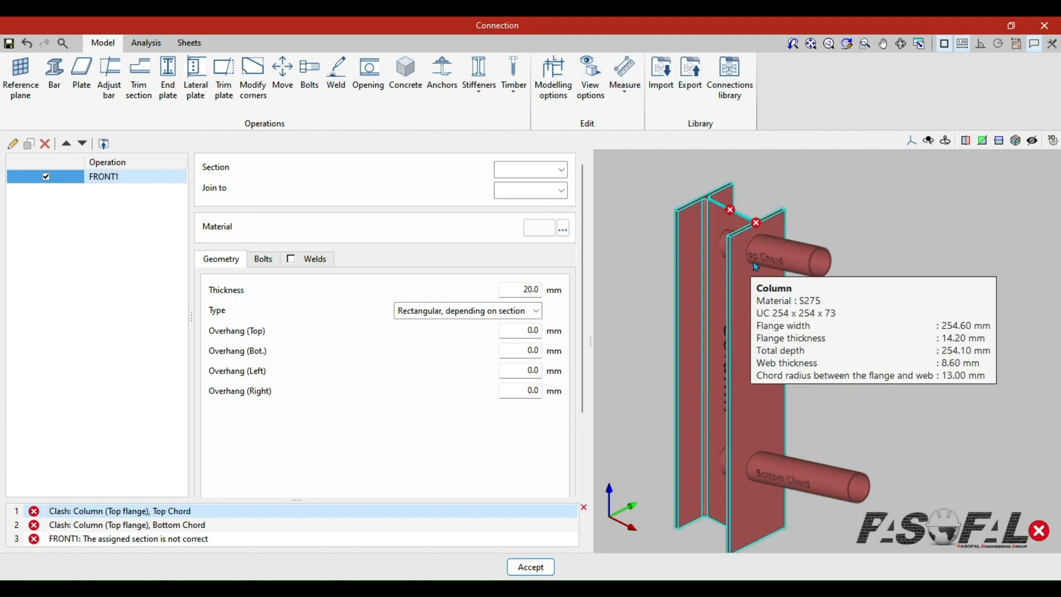
{"action": "left_click", "coordinate": [561, 169]}
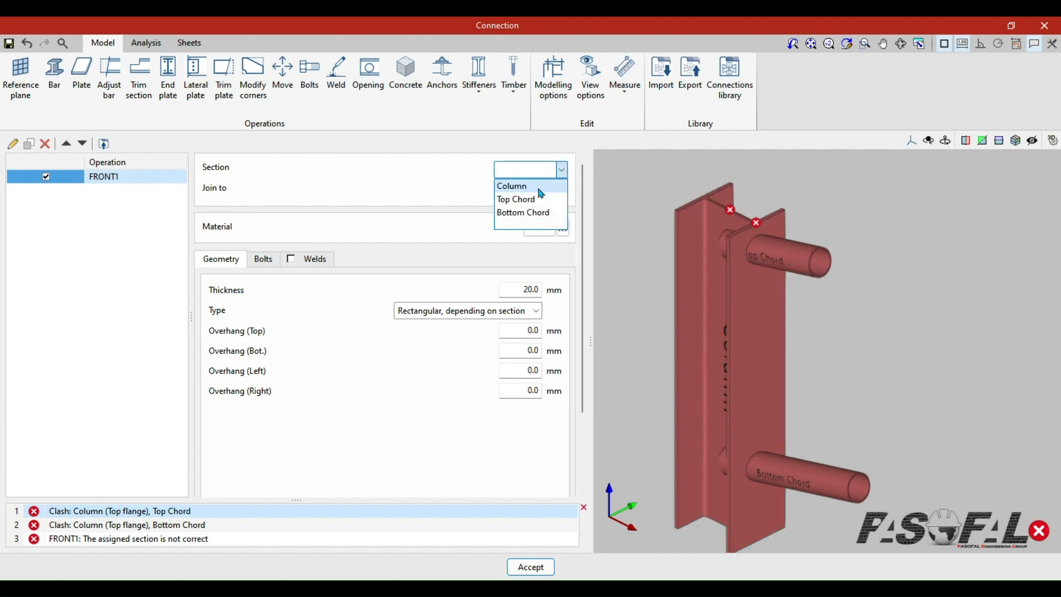
{"action": "left_click", "coordinate": [557, 185]}
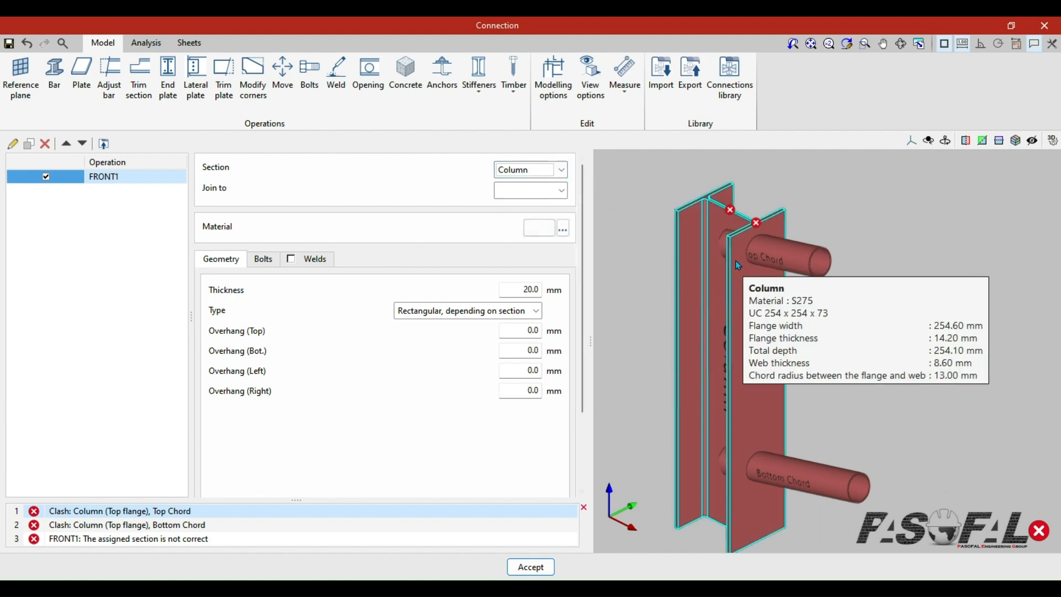
{"action": "left_click", "coordinate": [561, 171]}
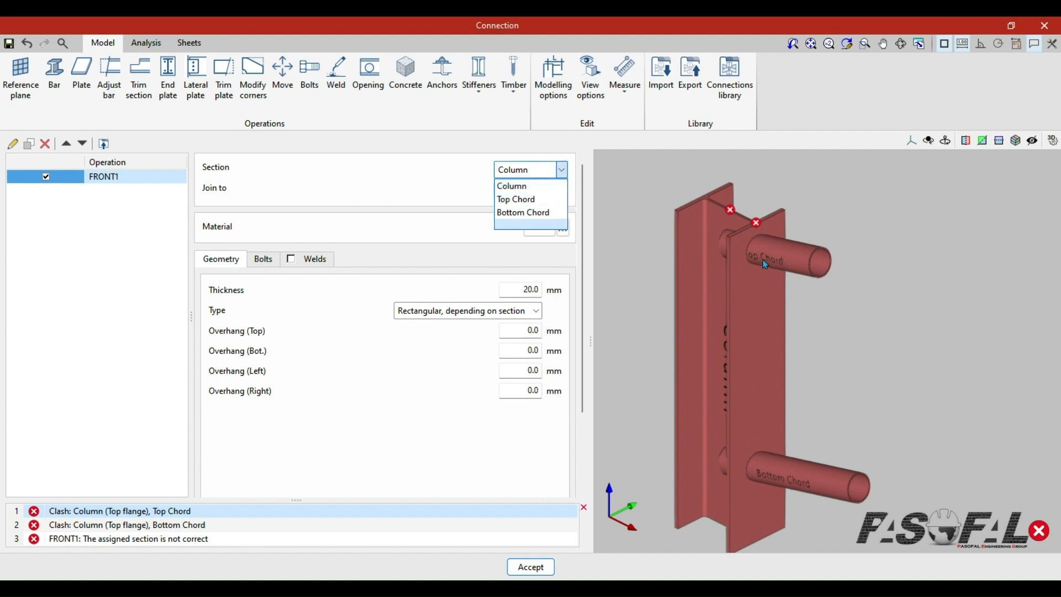
{"action": "left_click", "coordinate": [525, 199]}
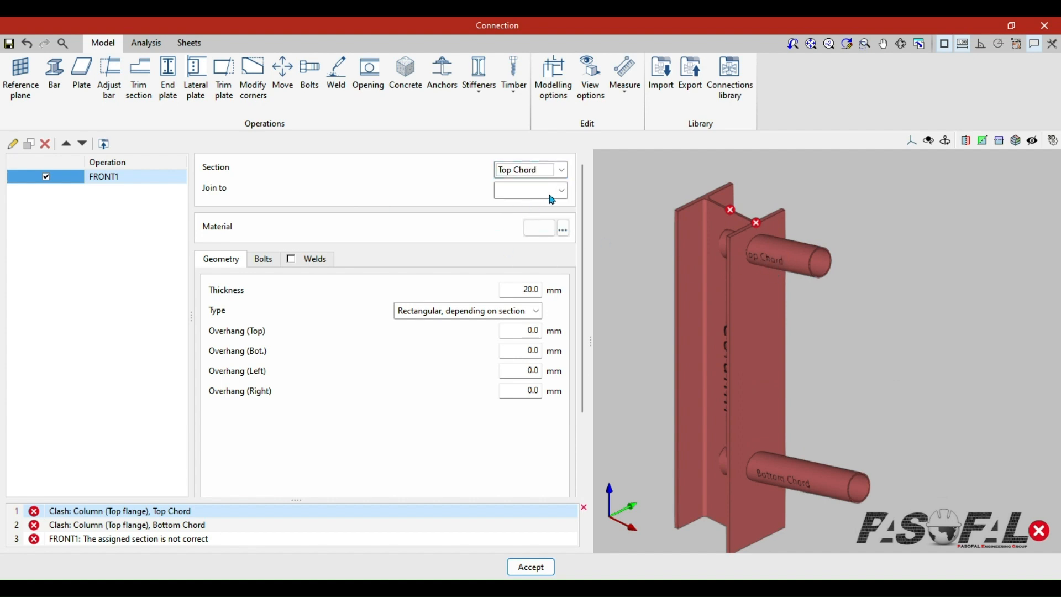
{"action": "left_click", "coordinate": [560, 191]}
{"action": "left_click", "coordinate": [512, 206]}
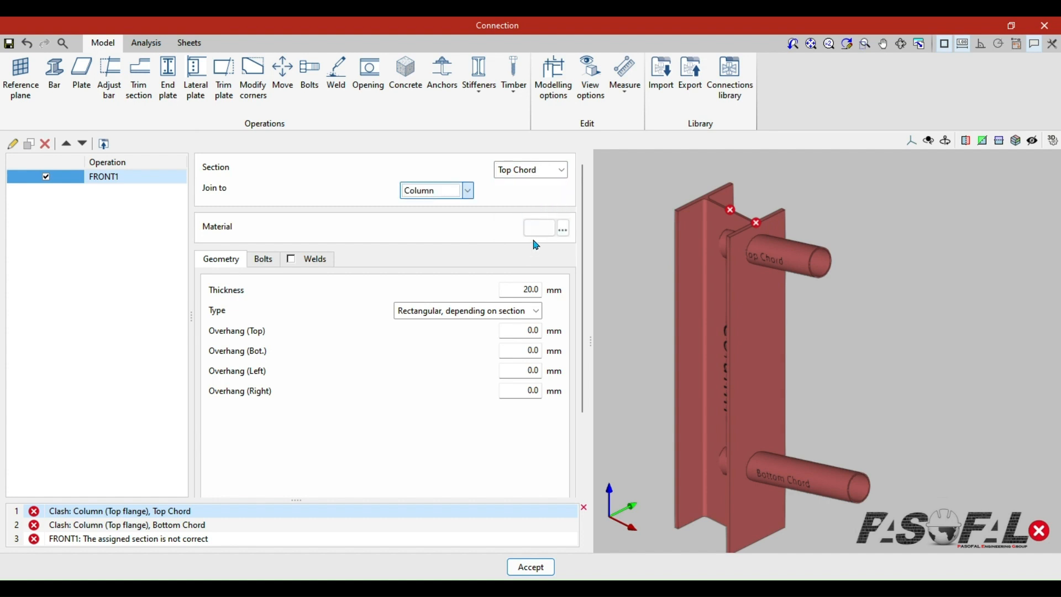
{"action": "scroll", "coordinate": [751, 259], "scroll_direction": "up", "scroll_amount": 3}
{"action": "scroll", "coordinate": [753, 251], "scroll_direction": "up", "scroll_amount": 3}
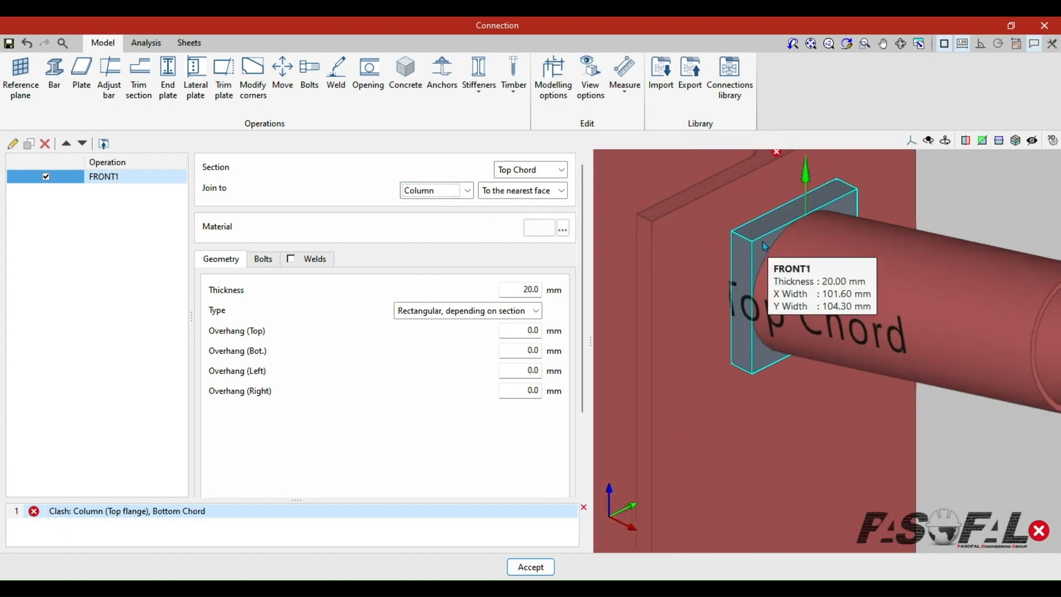
{"action": "scroll", "coordinate": [754, 250], "scroll_direction": "up", "scroll_amount": 3}
{"action": "scroll", "coordinate": [757, 243], "scroll_direction": "down", "scroll_amount": 4}
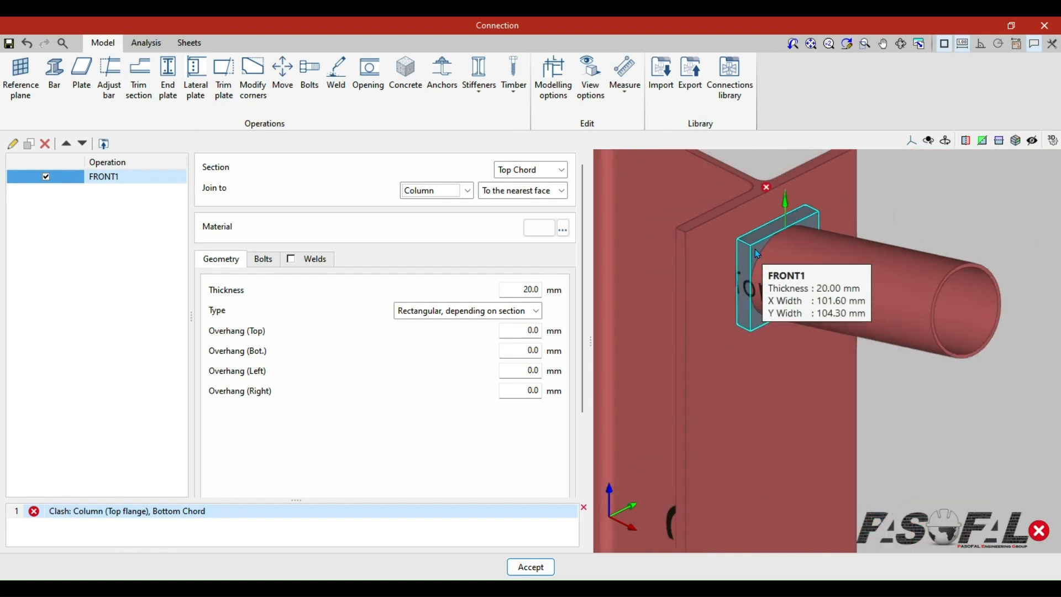
{"action": "scroll", "coordinate": [671, 235], "scroll_direction": "up", "scroll_amount": 3}
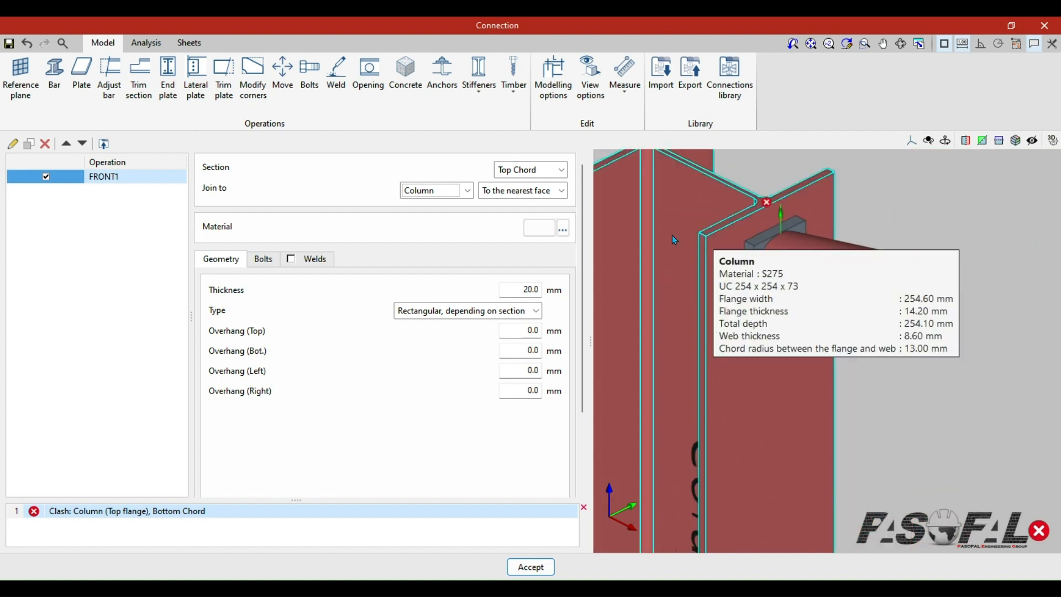
- Assign material S275 to the top chord's end plate
{"action": "left_click", "coordinate": [562, 229]}
{"action": "left_click", "coordinate": [567, 298]}
{"action": "left_click", "coordinate": [514, 327]}
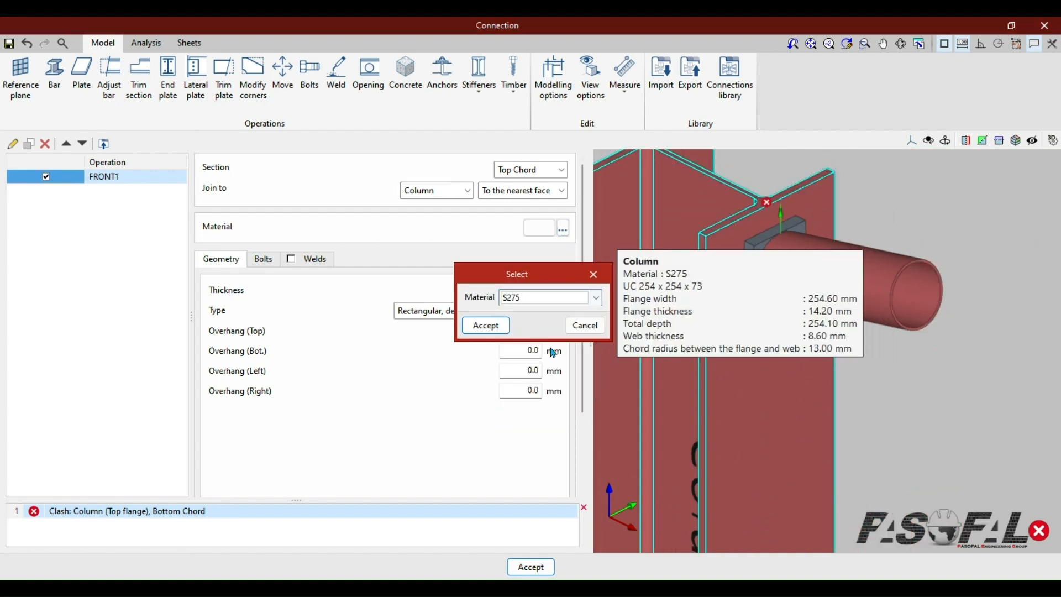
{"action": "left_click", "coordinate": [485, 325]}
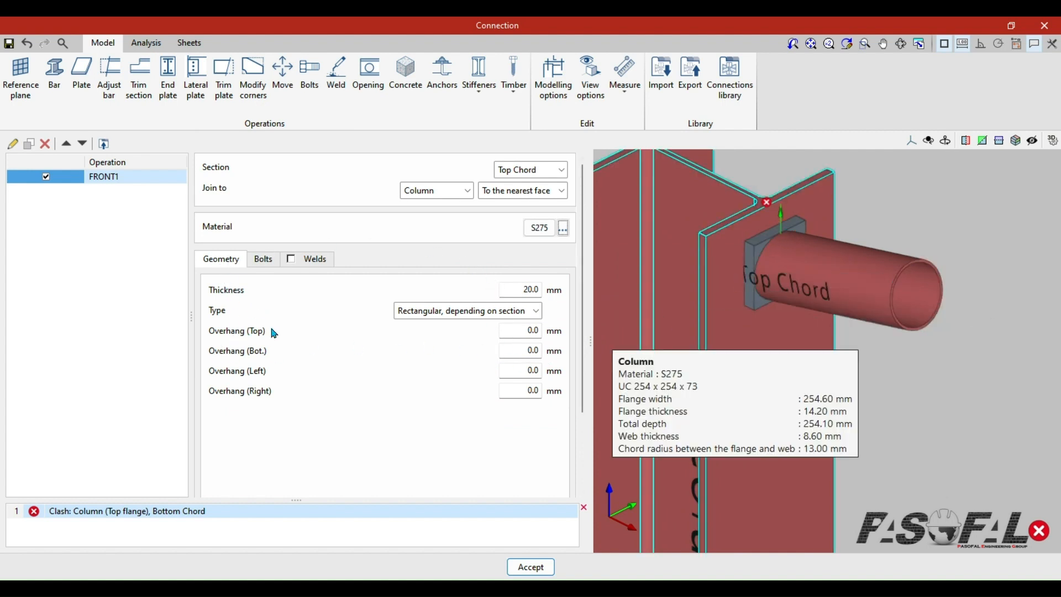
{"action": "scroll", "coordinate": [766, 250], "scroll_direction": "up", "scroll_amount": 2}
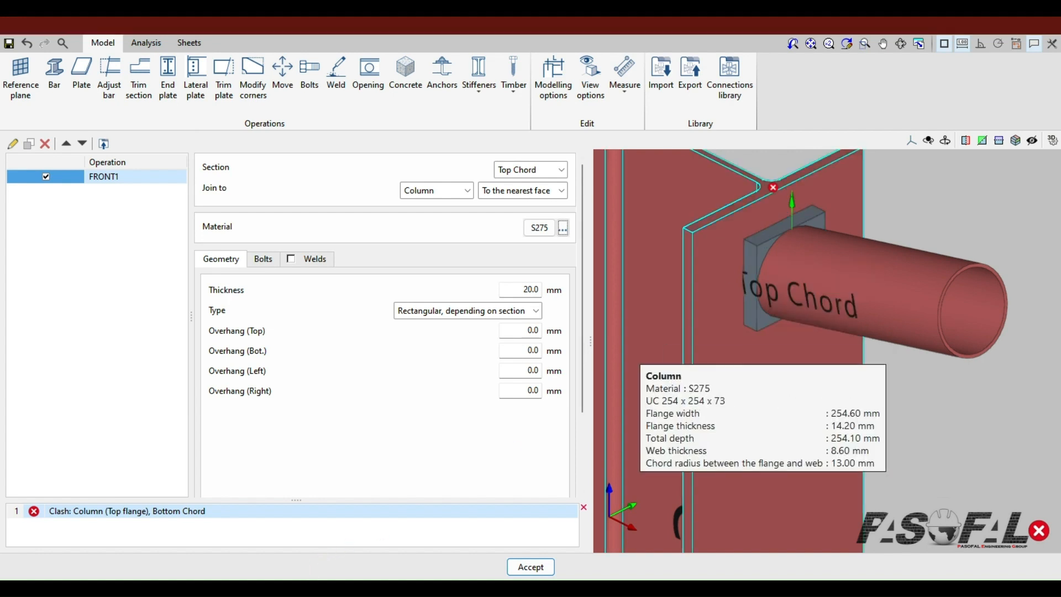
- Switch to Calculator and subtract the 101.6 mm chord diameter from the 148 mm plate width
{"action": "key", "text": "alt+Tab"}
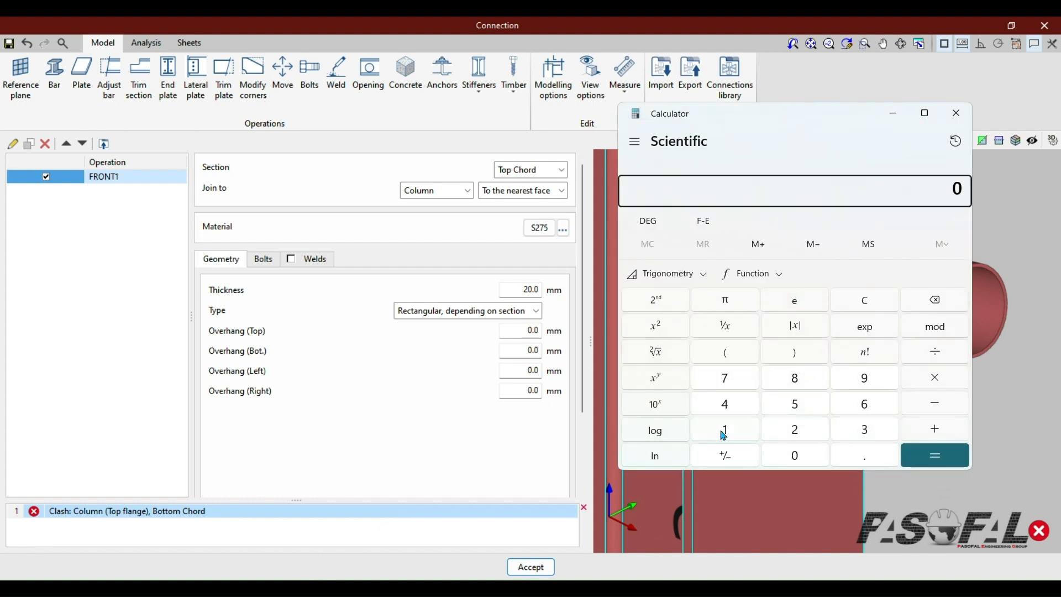
{"action": "left_click", "coordinate": [723, 429]}
{"action": "left_click", "coordinate": [724, 404]}
{"action": "left_click", "coordinate": [794, 378]}
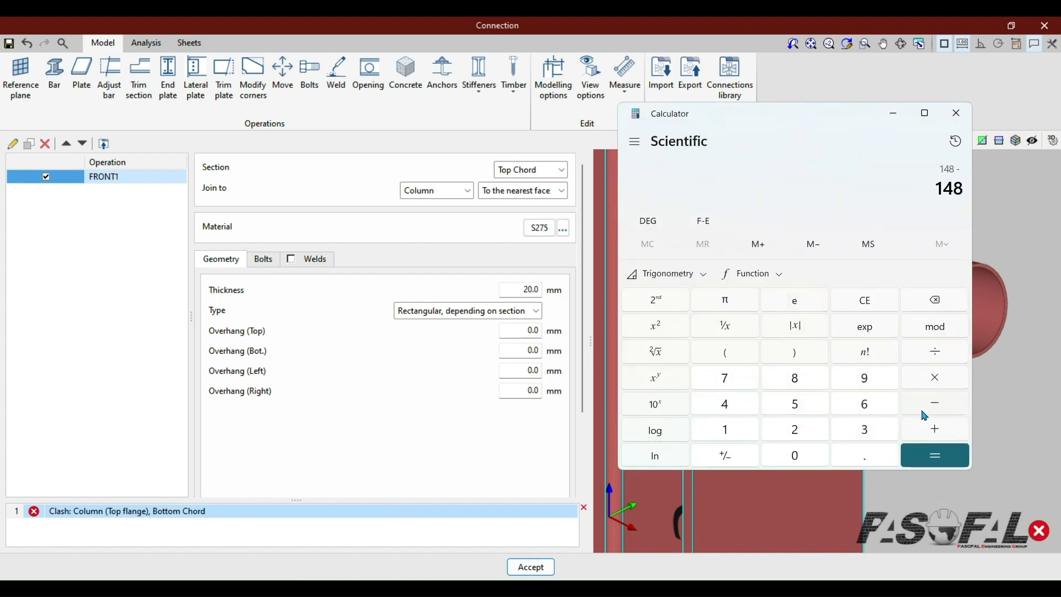
{"action": "left_click", "coordinate": [716, 430]}
{"action": "left_click", "coordinate": [795, 455]}
{"action": "left_click", "coordinate": [724, 430]}
{"action": "left_click", "coordinate": [864, 455]}
{"action": "left_click_drag", "start_coordinate": [847, 121], "coordinate": [392, 184]}
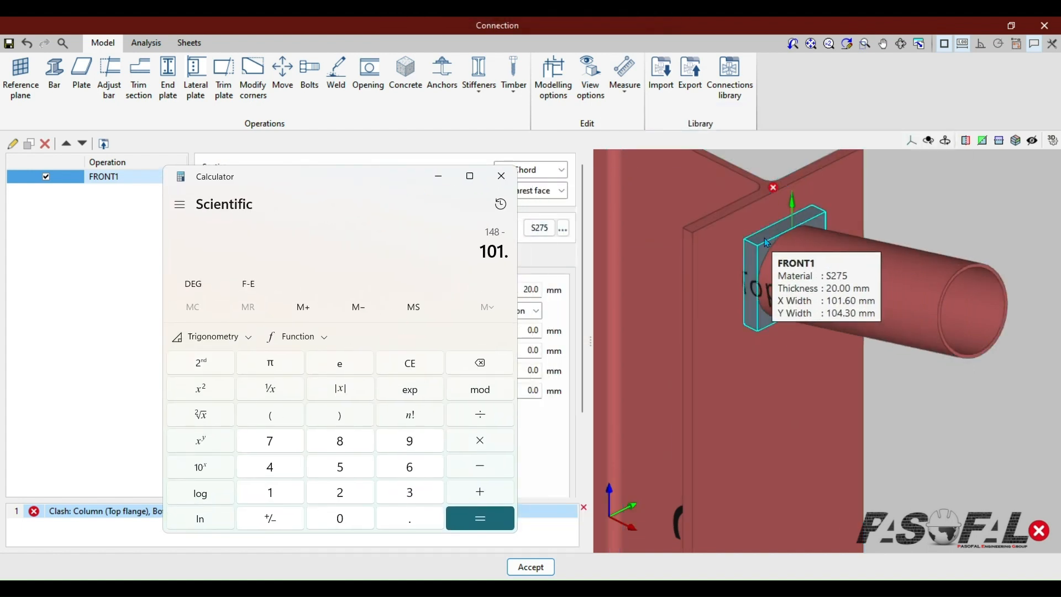
{"action": "left_click", "coordinate": [410, 470]}
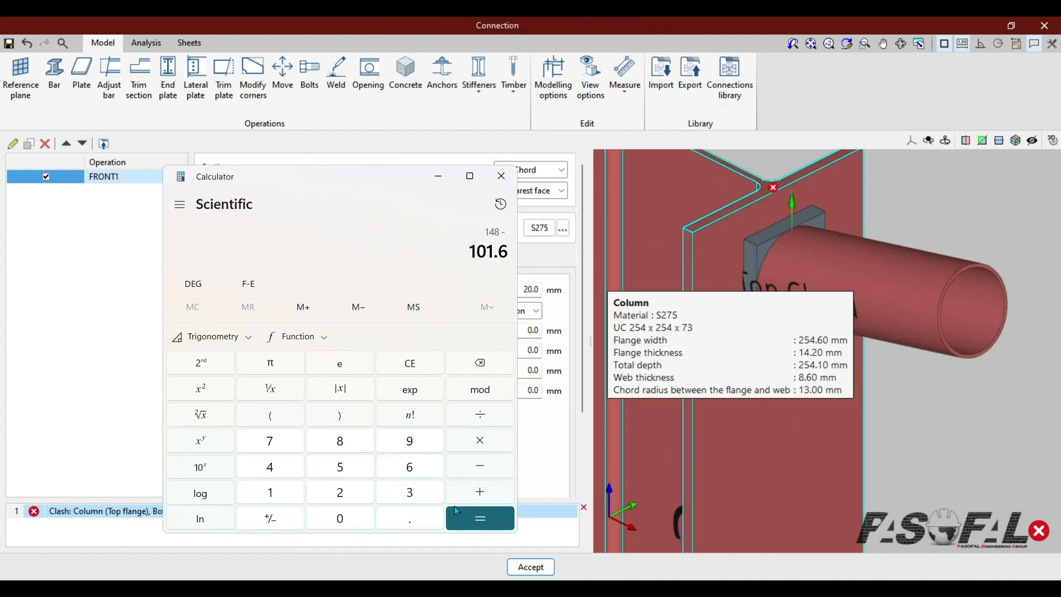
{"action": "left_click", "coordinate": [463, 513]}
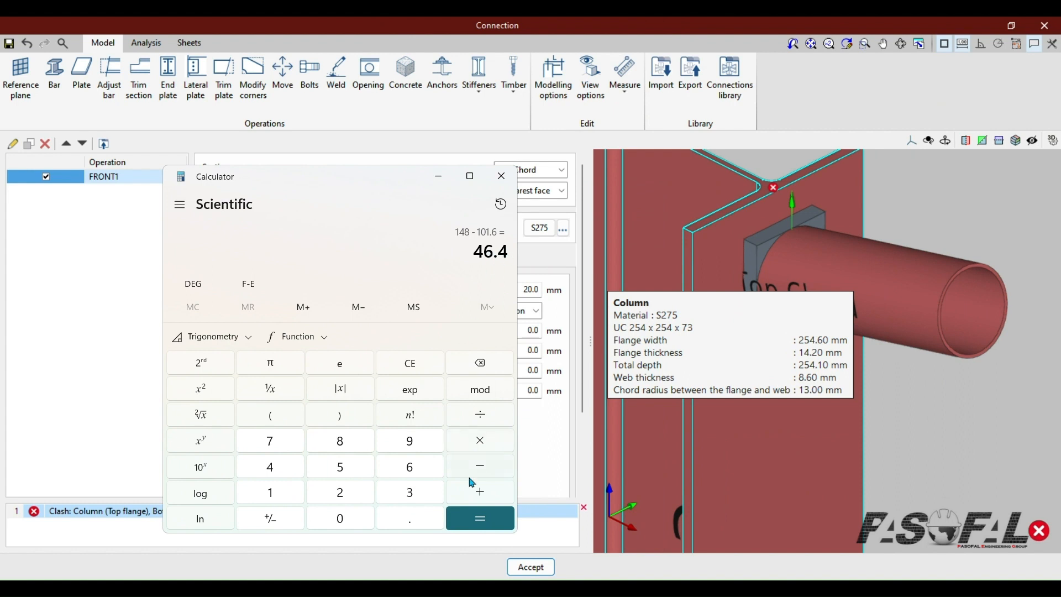
- Divide the width difference by 2 to get the overhang per side, and put the calculator away
{"action": "left_click", "coordinate": [484, 420]}
{"action": "left_click", "coordinate": [340, 492]}
{"action": "left_click", "coordinate": [486, 516]}
{"action": "left_click", "coordinate": [438, 176]}
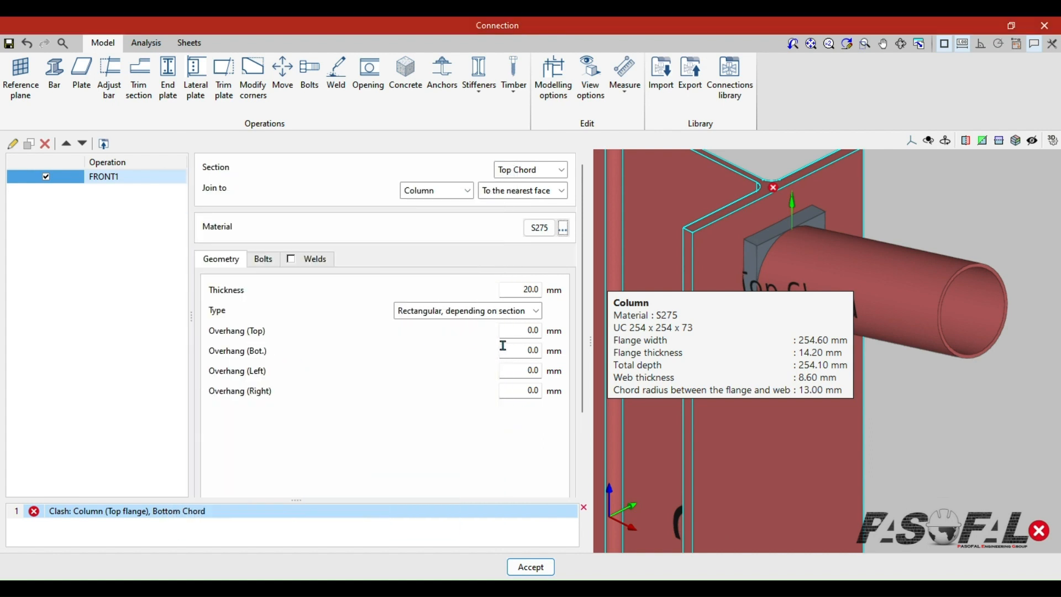
- Set the left and right overhangs of the top chord's end plate to 23.2 mm each
{"action": "left_click", "coordinate": [517, 375]}
{"action": "left_click", "coordinate": [521, 390]}
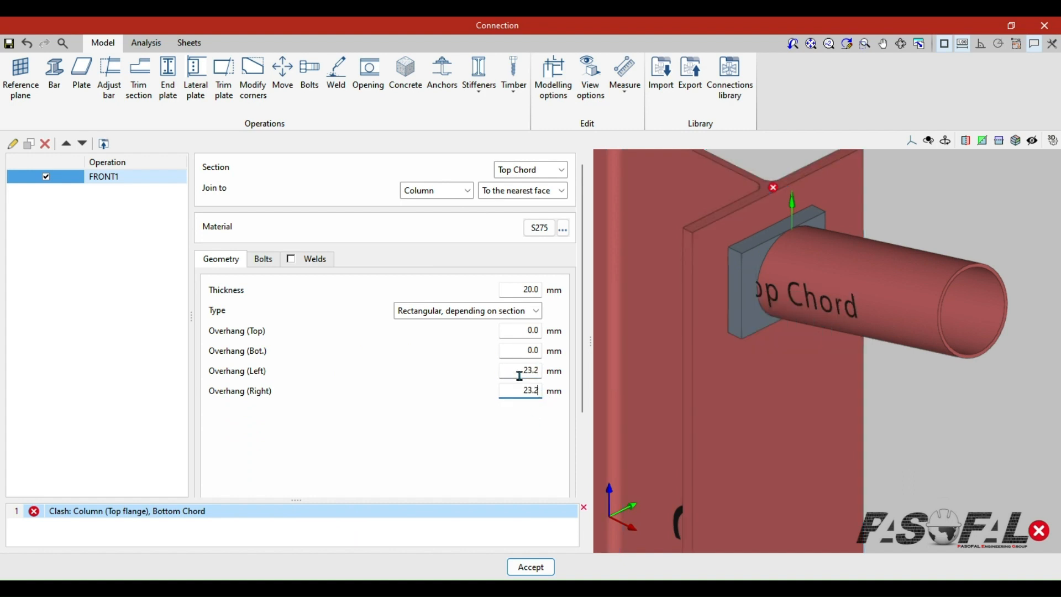
{"action": "left_click", "coordinate": [520, 376]}
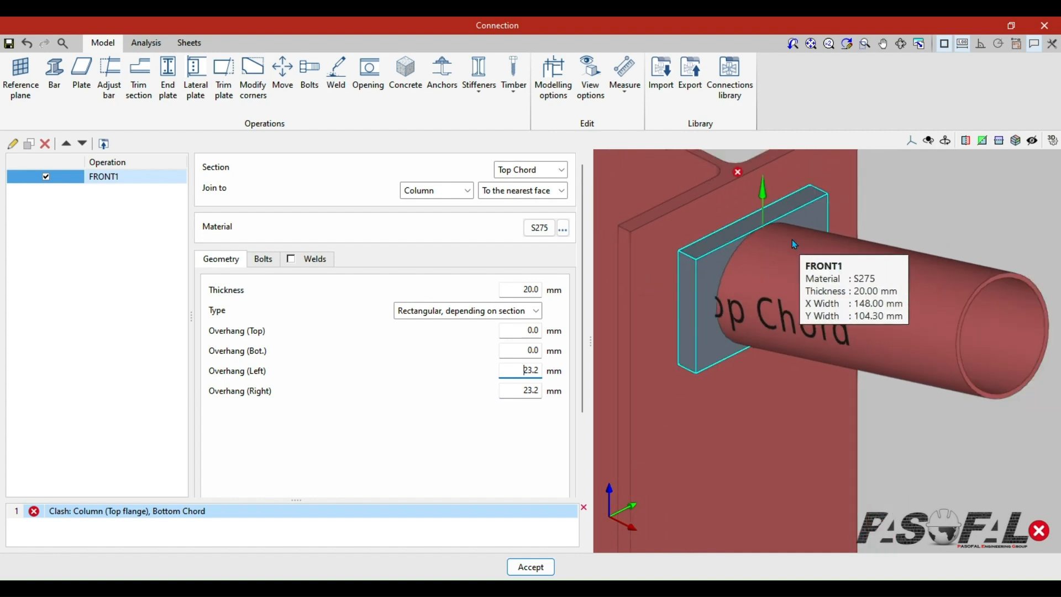
- Examine the widened end plate around the Top Chord and compare it with the plate in Section 1-1 in GstarCAD
{"action": "scroll", "coordinate": [791, 241], "scroll_direction": "down", "scroll_amount": 2}
{"action": "scroll", "coordinate": [746, 301], "scroll_direction": "down", "scroll_amount": 1}
{"action": "scroll", "coordinate": [753, 295], "scroll_direction": "up", "scroll_amount": 2}
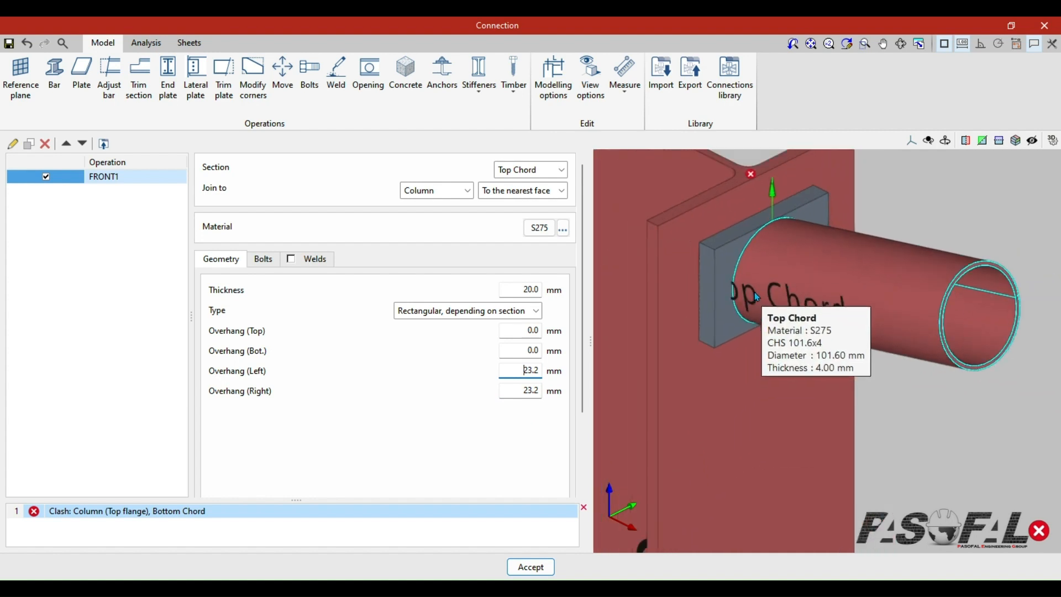
{"action": "scroll", "coordinate": [753, 296], "scroll_direction": "down", "scroll_amount": 2}
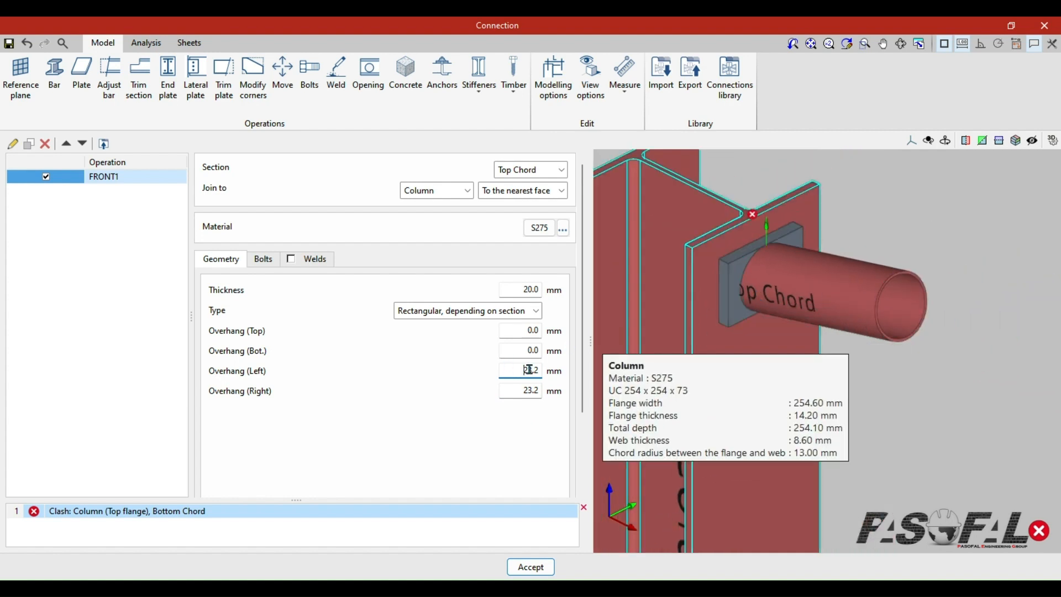
{"action": "scroll", "coordinate": [761, 303], "scroll_direction": "down", "scroll_amount": 1}
{"action": "scroll", "coordinate": [760, 303], "scroll_direction": "up", "scroll_amount": 1}
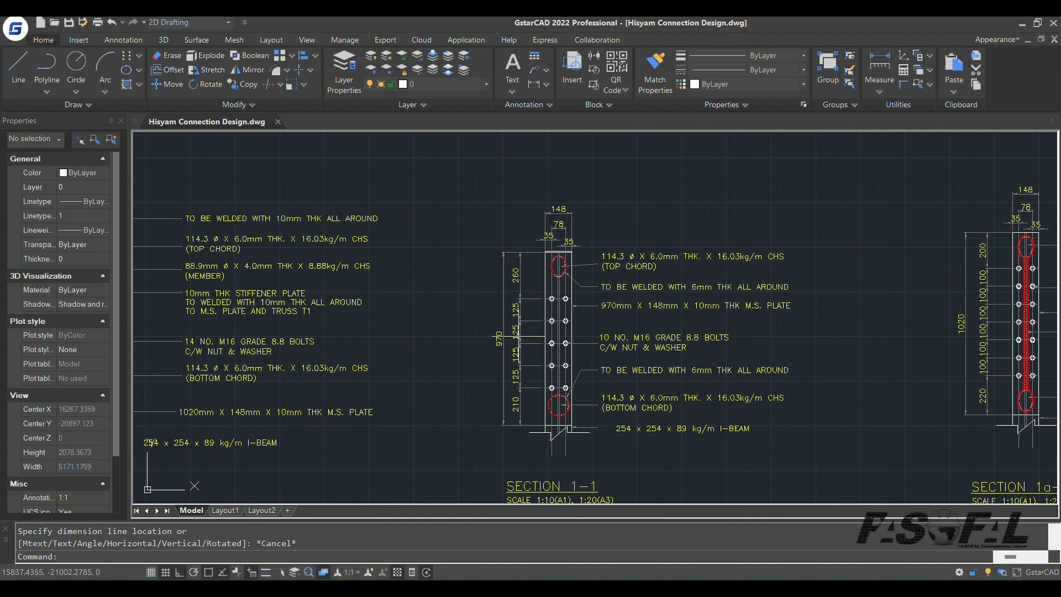
{"action": "scroll", "coordinate": [519, 348], "scroll_direction": "up", "scroll_amount": 3}
{"action": "scroll", "coordinate": [476, 342], "scroll_direction": "down", "scroll_amount": 2}
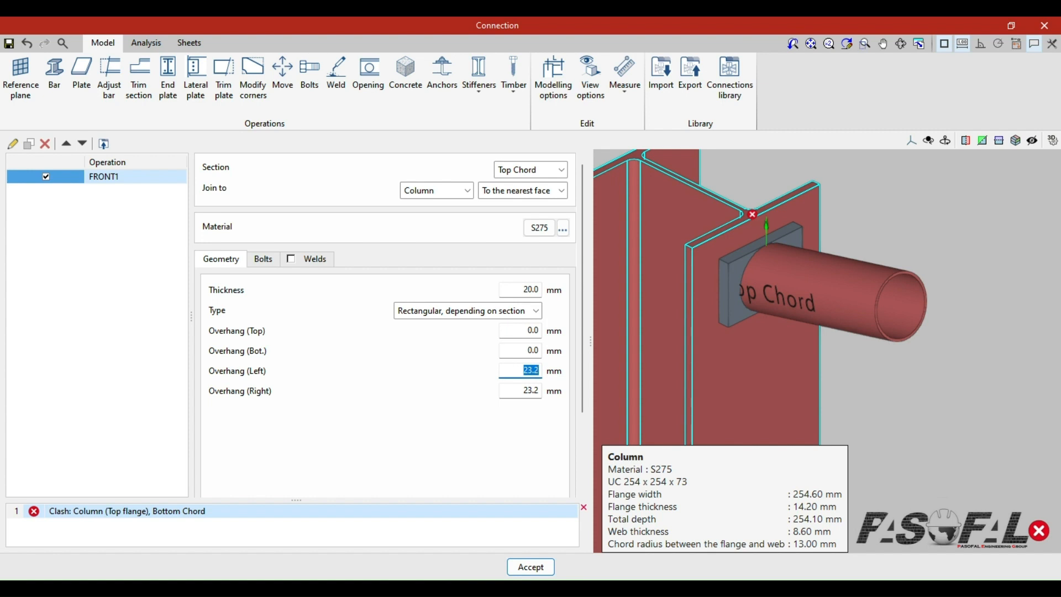
- Switch to Calculator, clear the previous result and subtract 104.3 from the 970 mm plate length
{"action": "key", "text": "alt+Tab"}
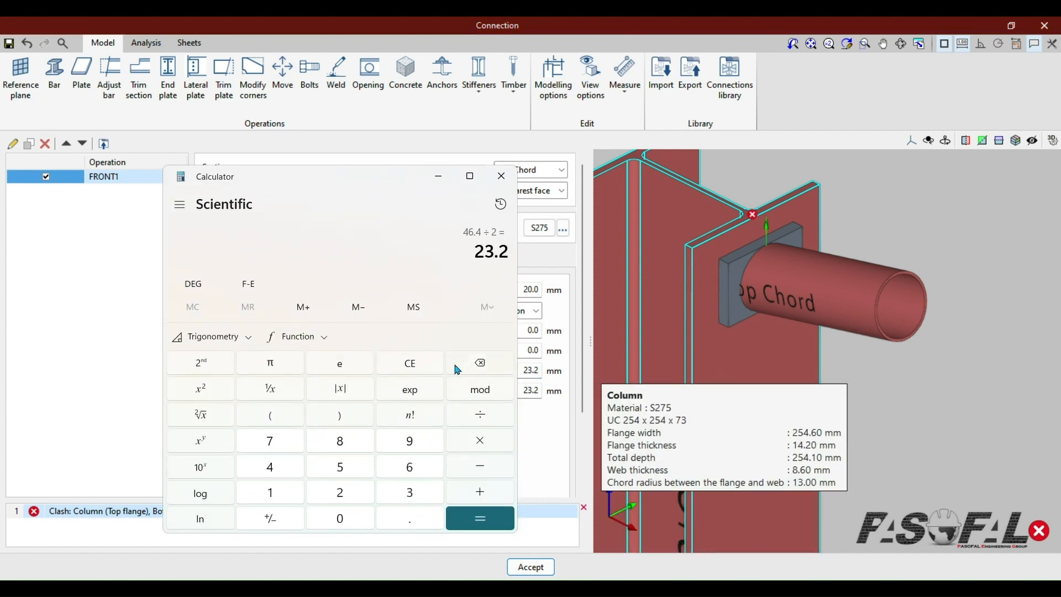
{"action": "left_click", "coordinate": [421, 369]}
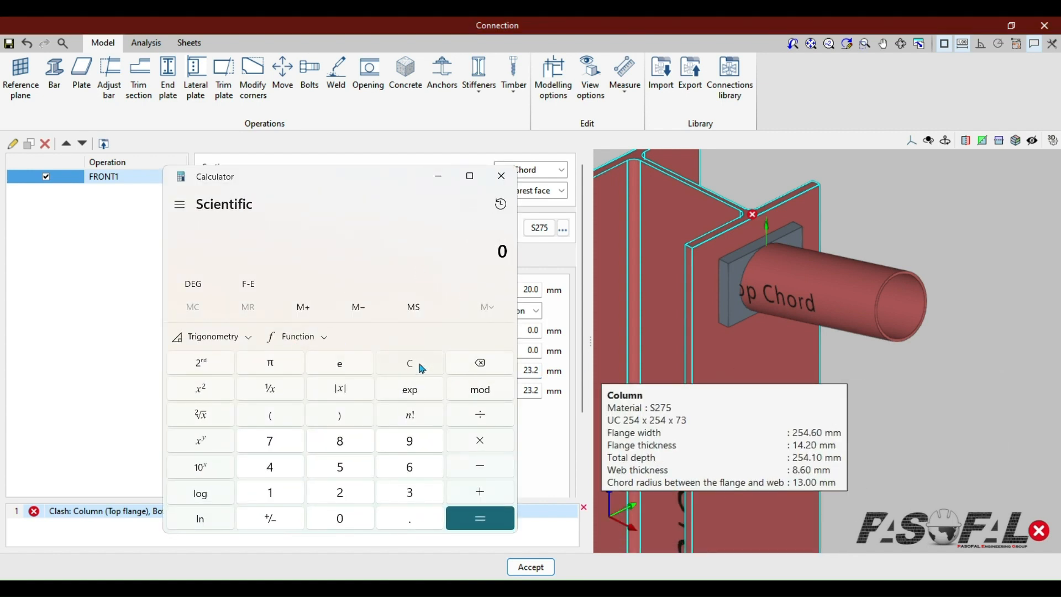
{"action": "left_click", "coordinate": [276, 444]}
{"action": "left_click", "coordinate": [327, 524]}
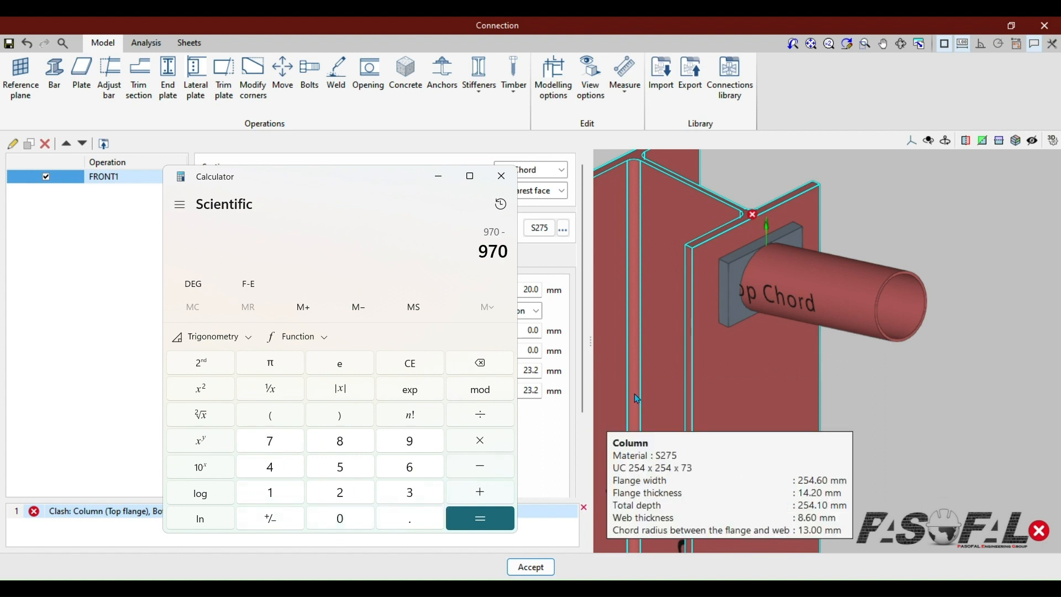
{"action": "mouse_move", "coordinate": [736, 284]}
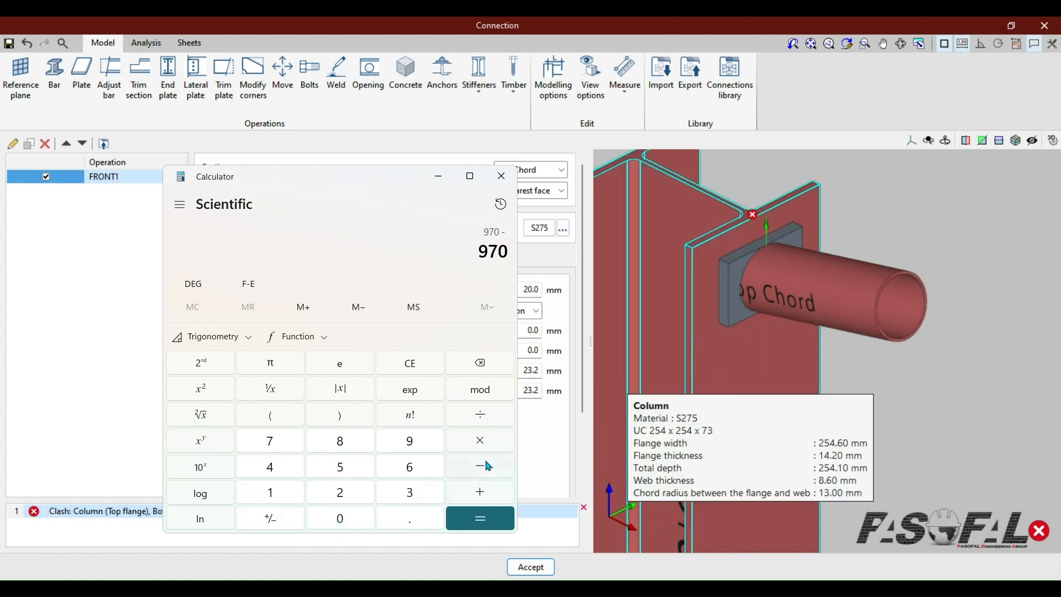
{"action": "left_click", "coordinate": [268, 497]}
{"action": "left_click", "coordinate": [344, 522]}
{"action": "left_click", "coordinate": [285, 474]}
{"action": "left_click", "coordinate": [403, 518]}
{"action": "left_click", "coordinate": [401, 496]}
{"action": "left_click", "coordinate": [471, 526]}
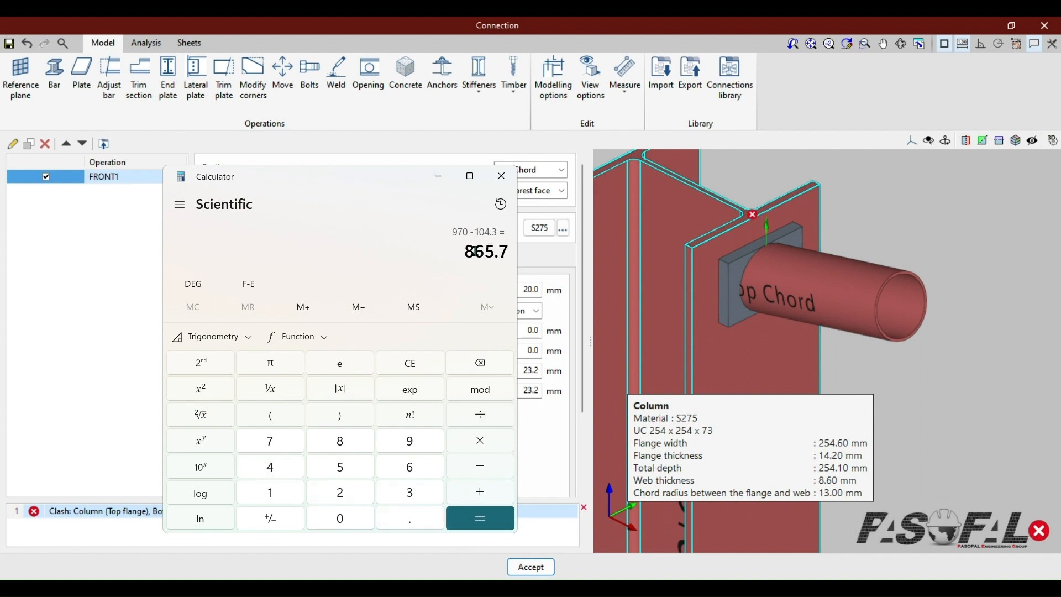
- Copy the calculated 865.7 and set it as the bottom overhang of the top chord's end plate
{"action": "left_click_drag", "start_coordinate": [475, 251], "coordinate": [508, 257]}
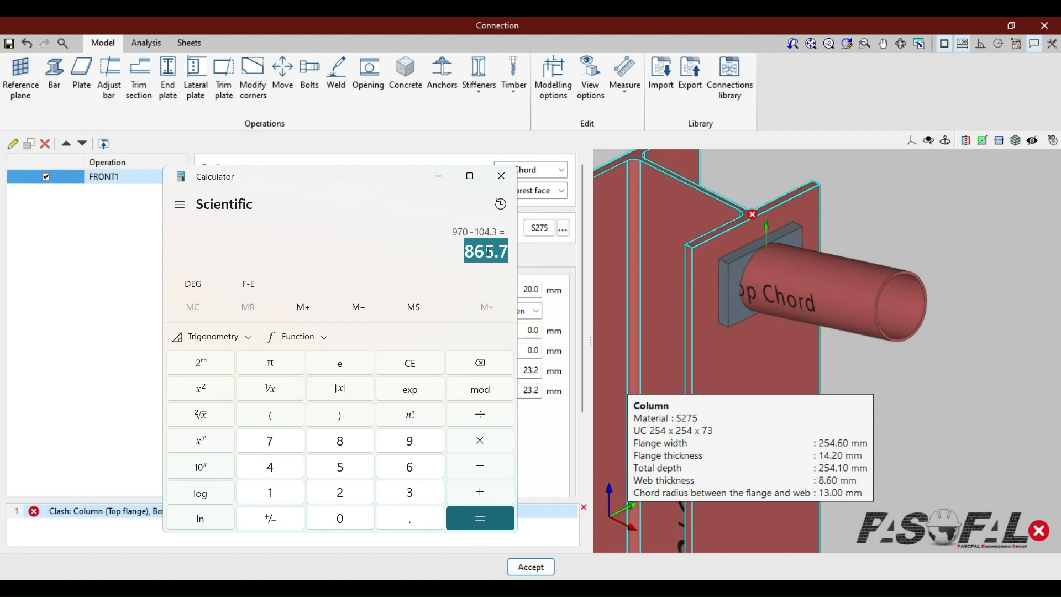
{"action": "right_click", "coordinate": [483, 253]}
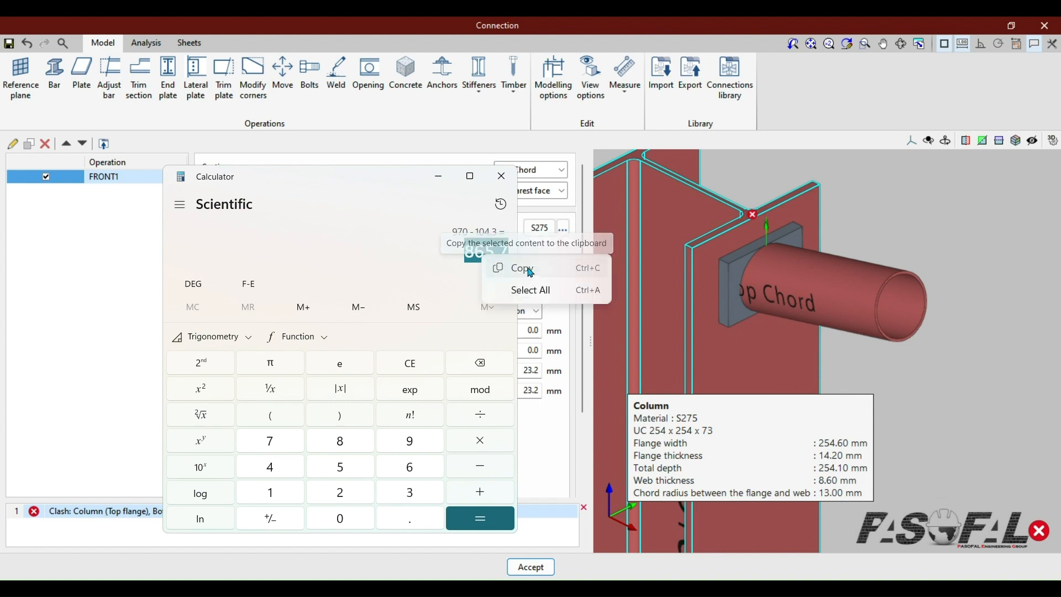
{"action": "left_click", "coordinate": [529, 271]}
{"action": "left_click", "coordinate": [449, 185]}
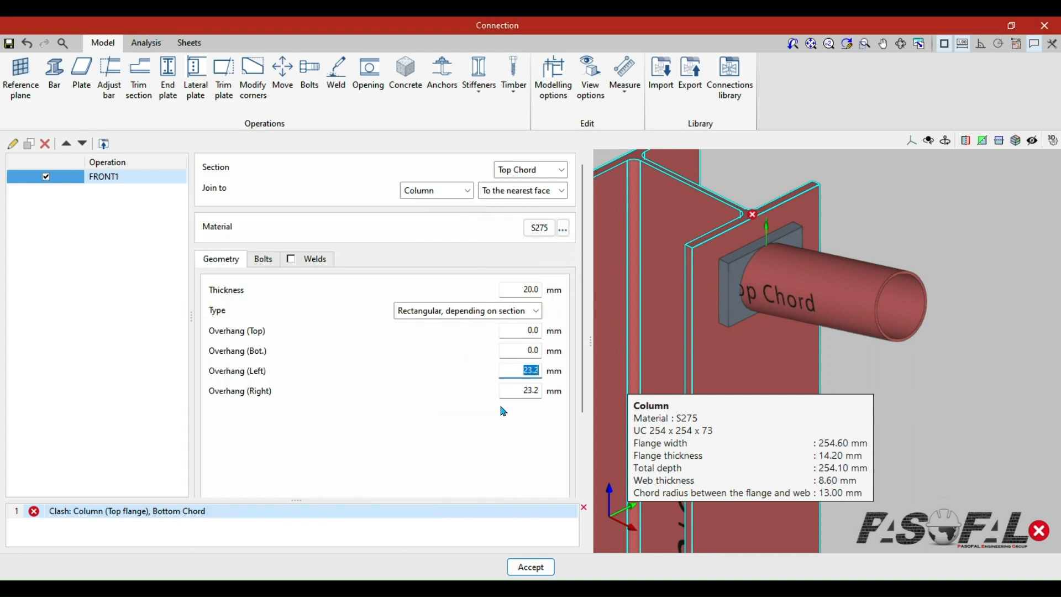
{"action": "left_click", "coordinate": [511, 351]}
{"action": "double_click", "coordinate": [533, 350]}
{"action": "right_click", "coordinate": [523, 351]}
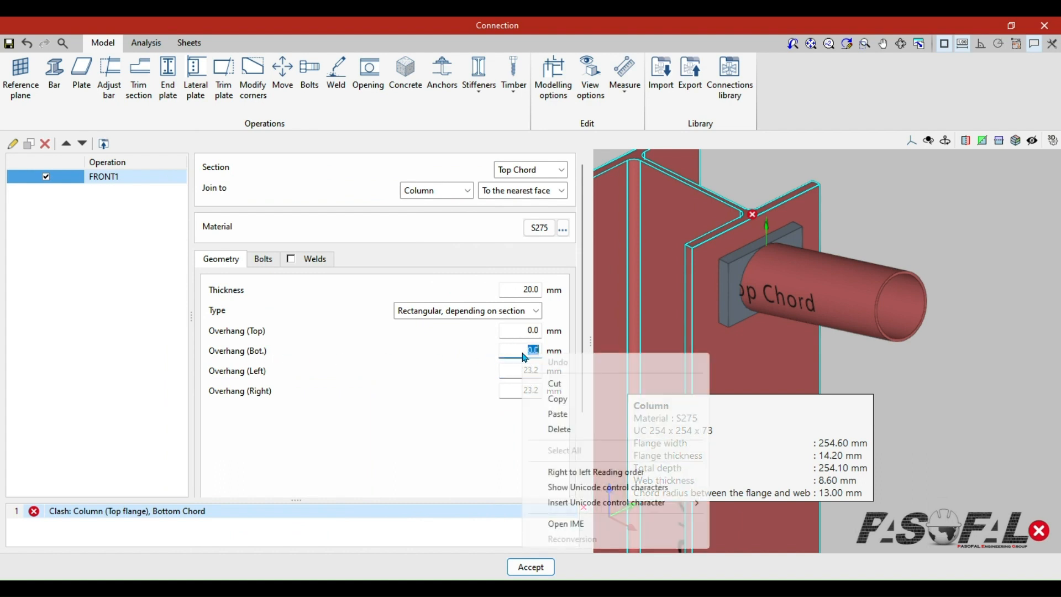
{"action": "left_click", "coordinate": [558, 413]}
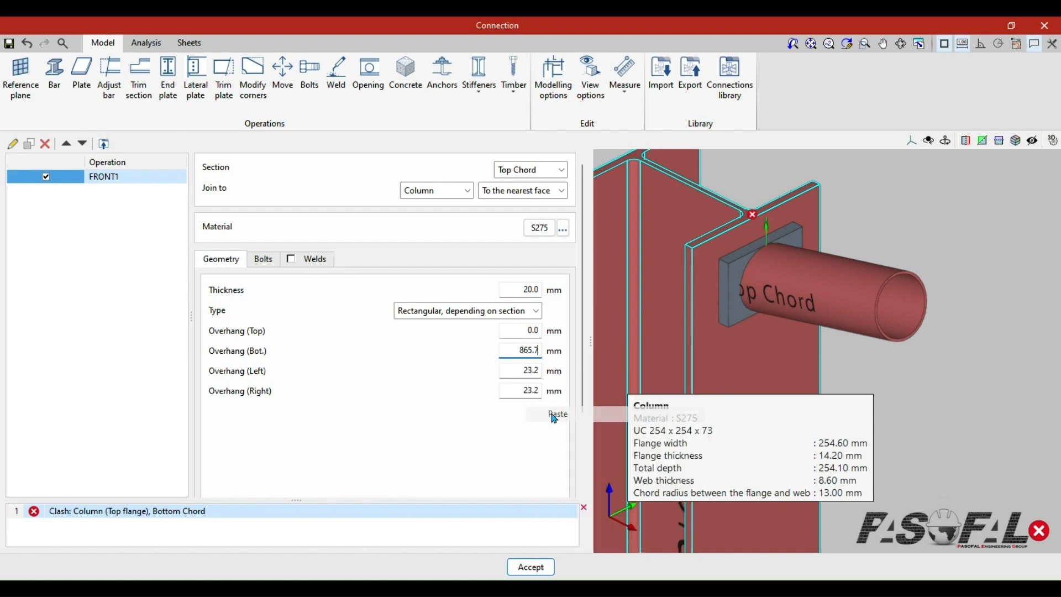
- Examine the lengthened end plate around the top and bottom chords, checking its size and its edge above the Top Chord
{"action": "scroll", "coordinate": [759, 317], "scroll_direction": "down", "scroll_amount": 4}
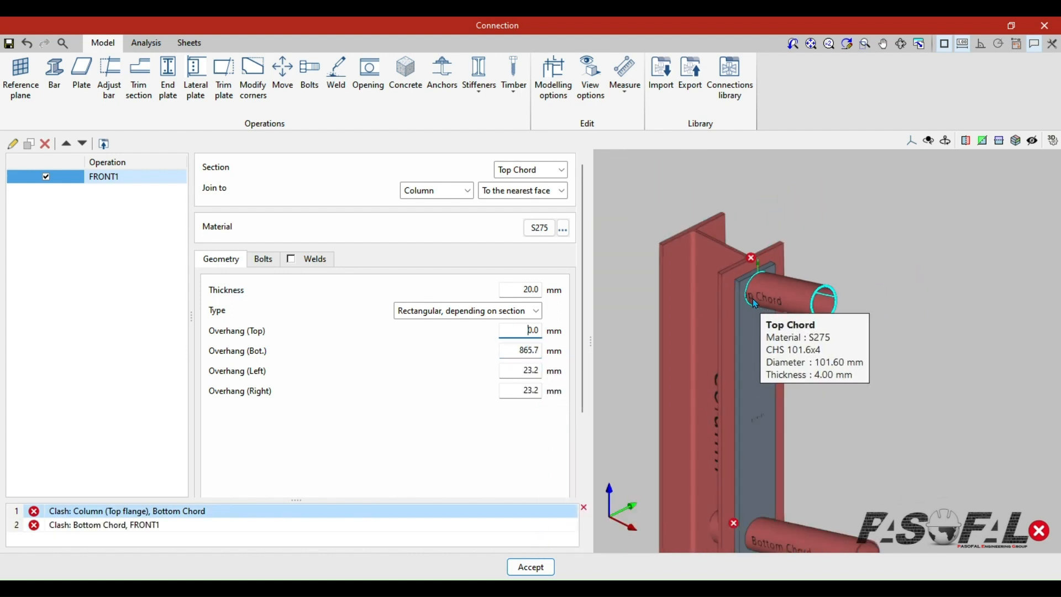
{"action": "scroll", "coordinate": [761, 451], "scroll_direction": "up", "scroll_amount": 5}
{"action": "scroll", "coordinate": [740, 470], "scroll_direction": "down", "scroll_amount": 5}
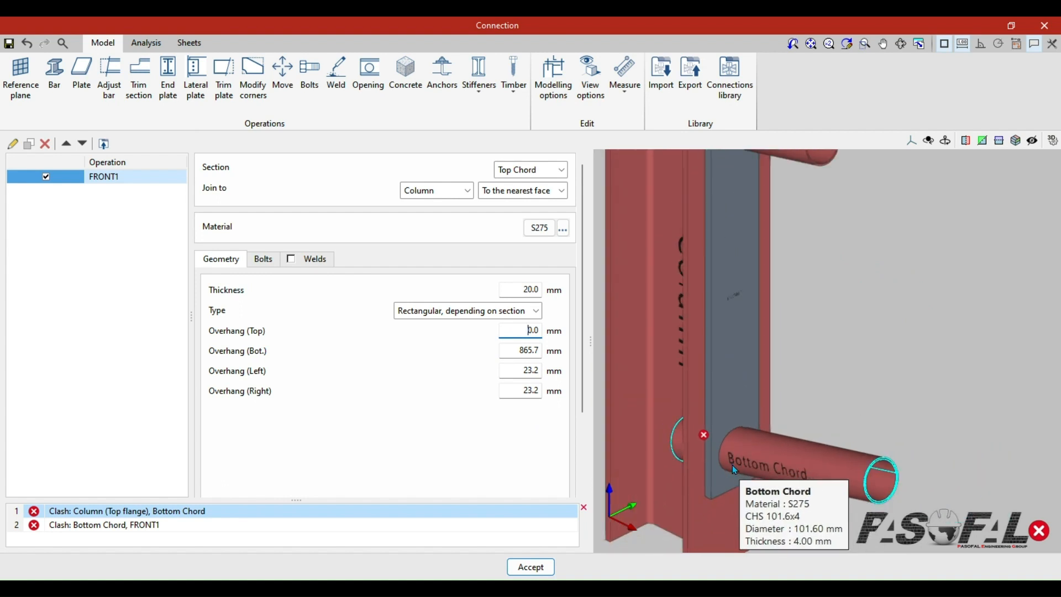
{"action": "scroll", "coordinate": [737, 276], "scroll_direction": "up", "scroll_amount": 4}
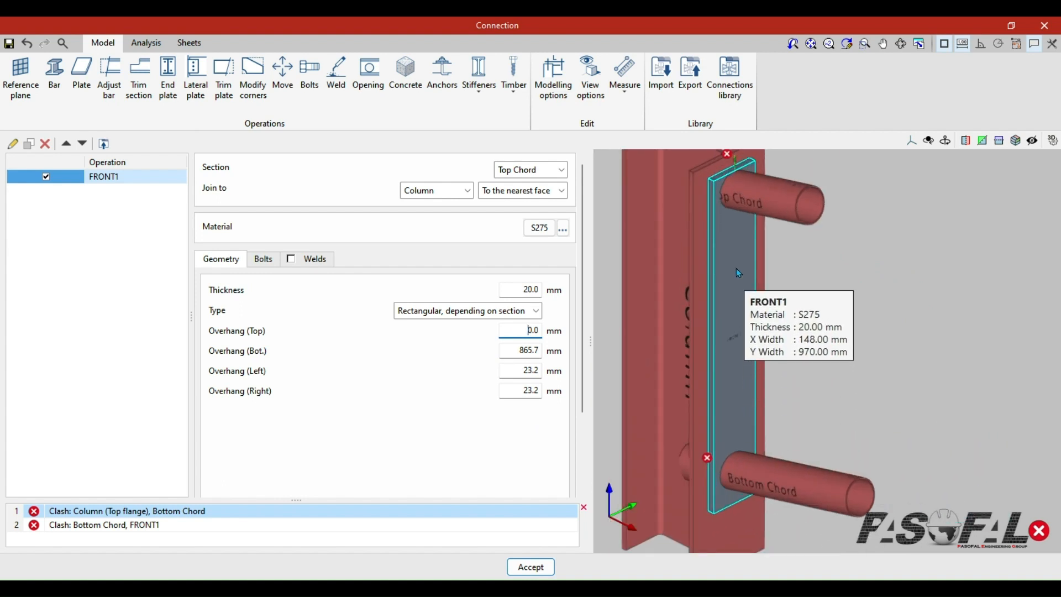
{"action": "scroll", "coordinate": [730, 310], "scroll_direction": "down", "scroll_amount": 4}
{"action": "scroll", "coordinate": [734, 215], "scroll_direction": "up", "scroll_amount": 4}
{"action": "scroll", "coordinate": [734, 213], "scroll_direction": "up", "scroll_amount": 2}
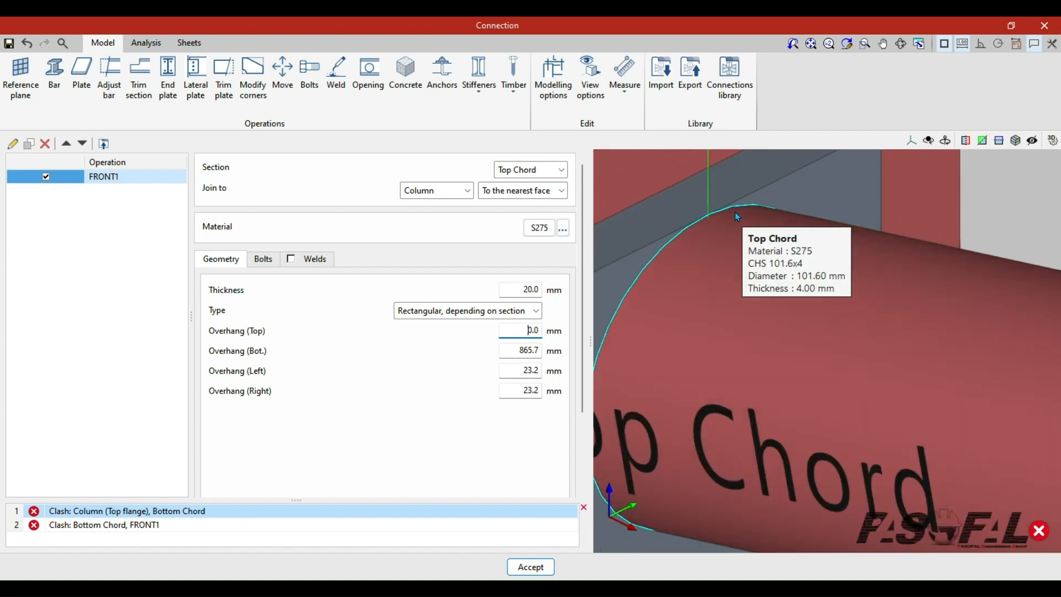
{"action": "scroll", "coordinate": [743, 205], "scroll_direction": "down", "scroll_amount": 4}
{"action": "scroll", "coordinate": [740, 207], "scroll_direction": "up", "scroll_amount": 3}
{"action": "scroll", "coordinate": [740, 218], "scroll_direction": "down", "scroll_amount": 1}
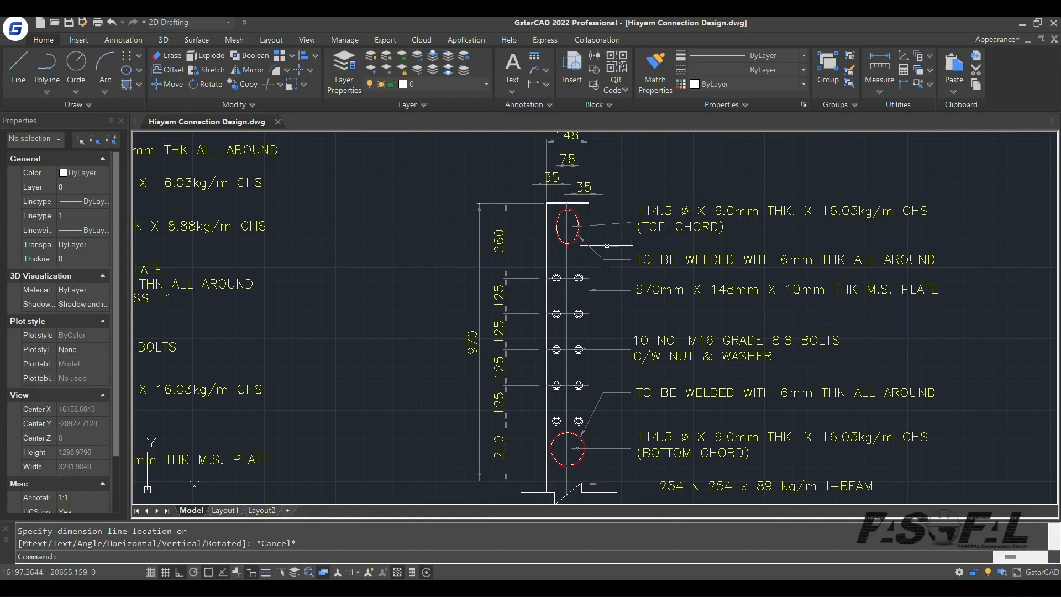
- Switch to GstarCAD and find where the top chord meets the upper end of the plate in the connection detail
{"action": "scroll", "coordinate": [620, 228], "scroll_direction": "down", "scroll_amount": 5}
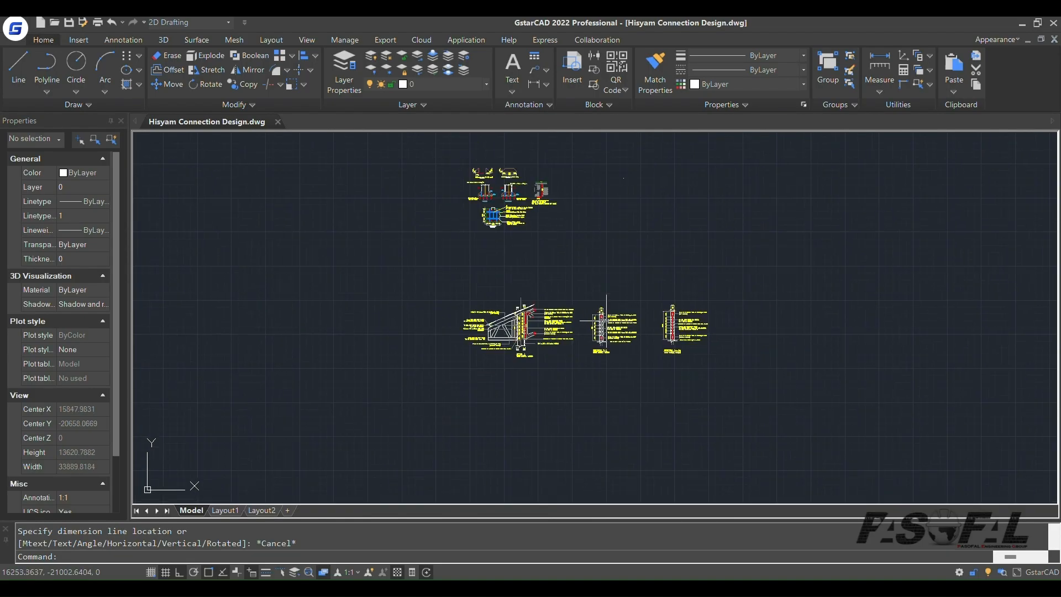
{"action": "scroll", "coordinate": [512, 174], "scroll_direction": "up", "scroll_amount": 3}
{"action": "scroll", "coordinate": [539, 398], "scroll_direction": "down", "scroll_amount": 4}
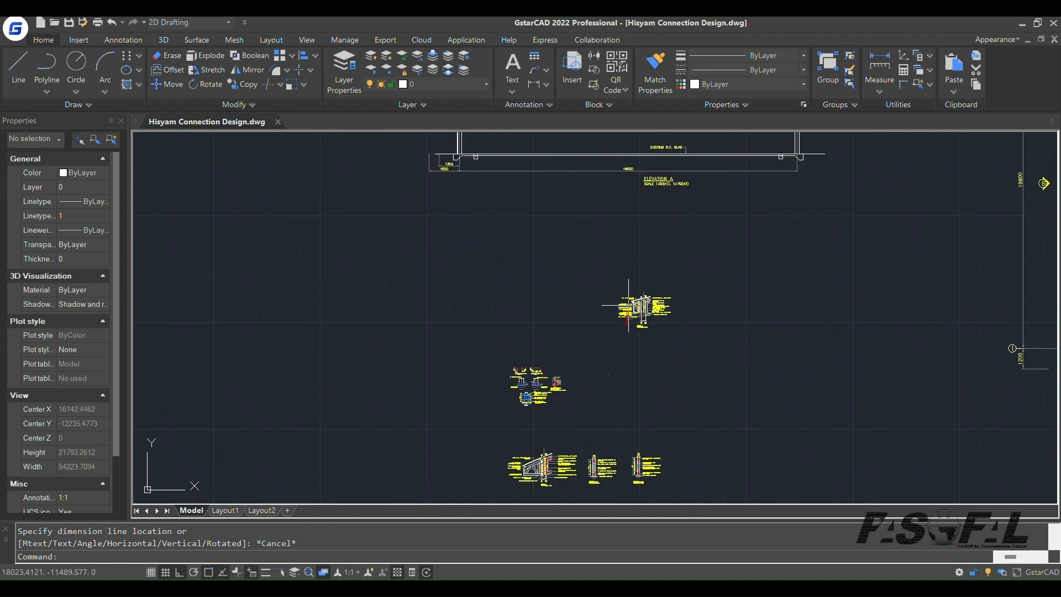
{"action": "scroll", "coordinate": [632, 301], "scroll_direction": "up", "scroll_amount": 4}
{"action": "scroll", "coordinate": [678, 285], "scroll_direction": "up", "scroll_amount": 10}
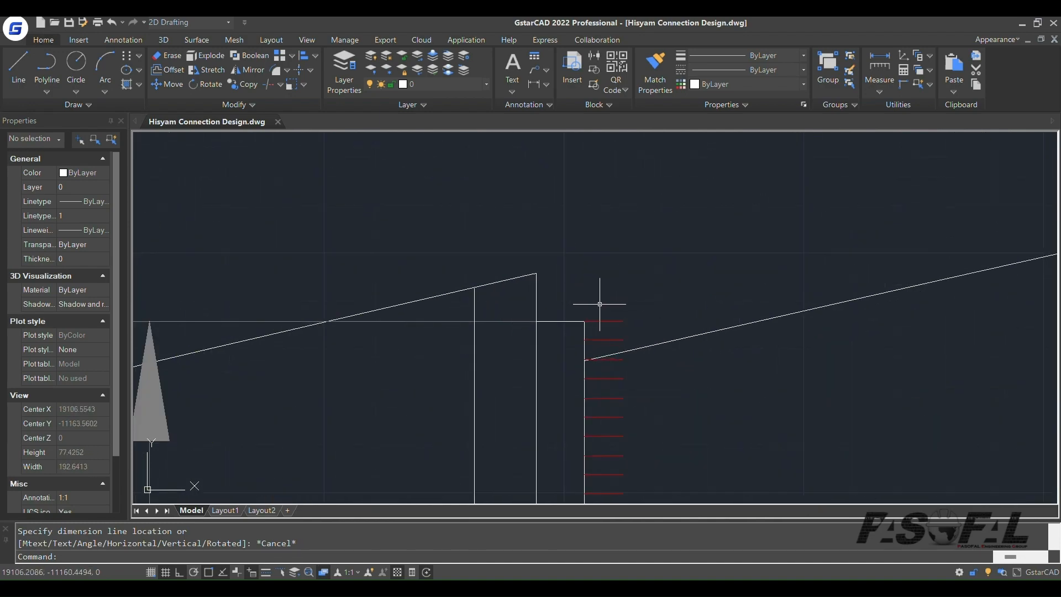
{"action": "scroll", "coordinate": [575, 320], "scroll_direction": "up", "scroll_amount": 3}
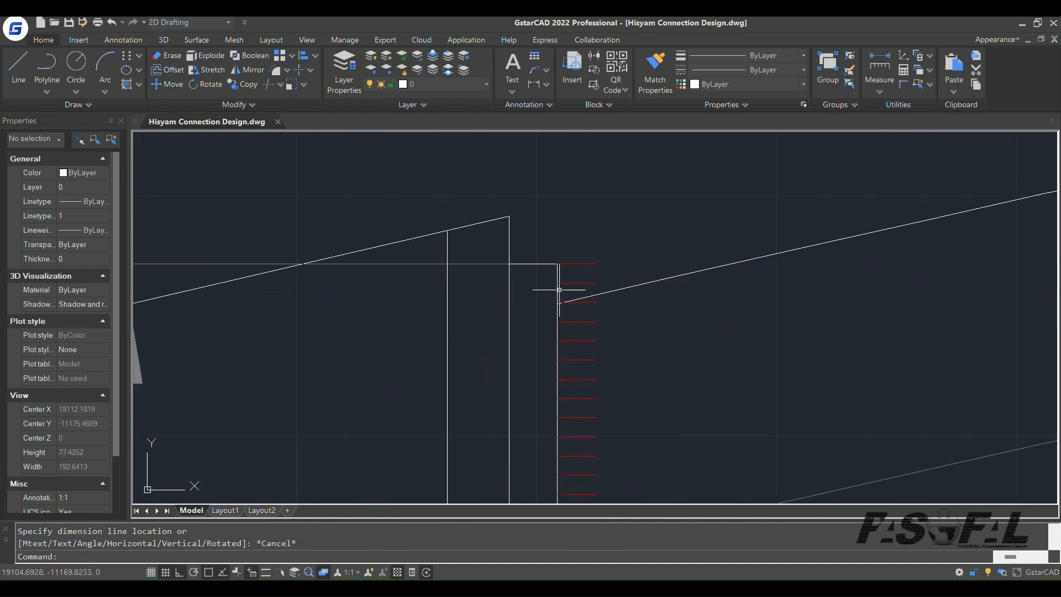
{"action": "scroll", "coordinate": [558, 302], "scroll_direction": "up", "scroll_amount": 2}
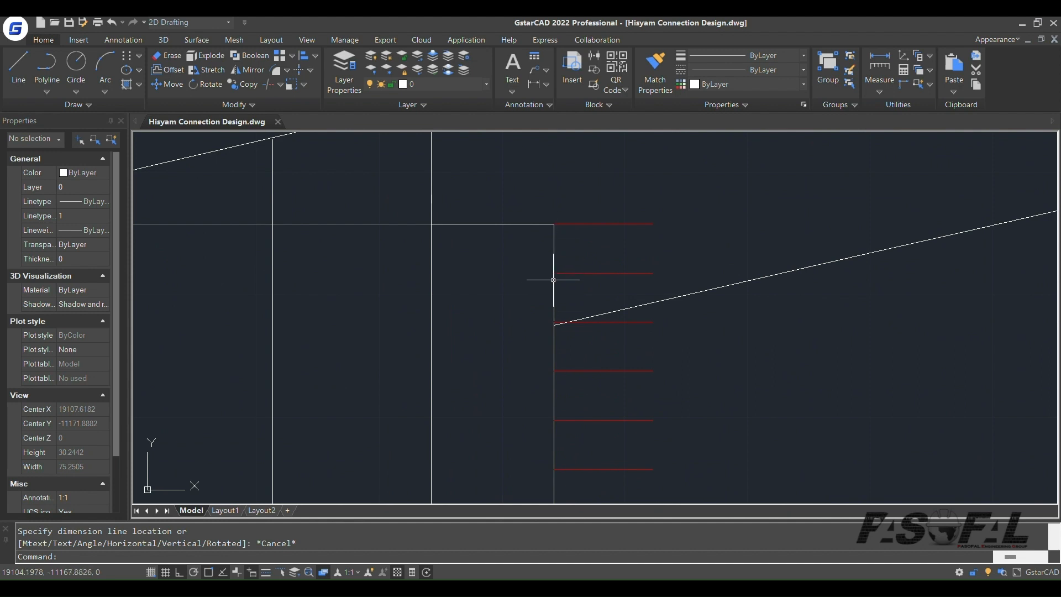
{"action": "scroll", "coordinate": [558, 243], "scroll_direction": "down", "scroll_amount": 2}
{"action": "scroll", "coordinate": [608, 255], "scroll_direction": "down", "scroll_amount": 5}
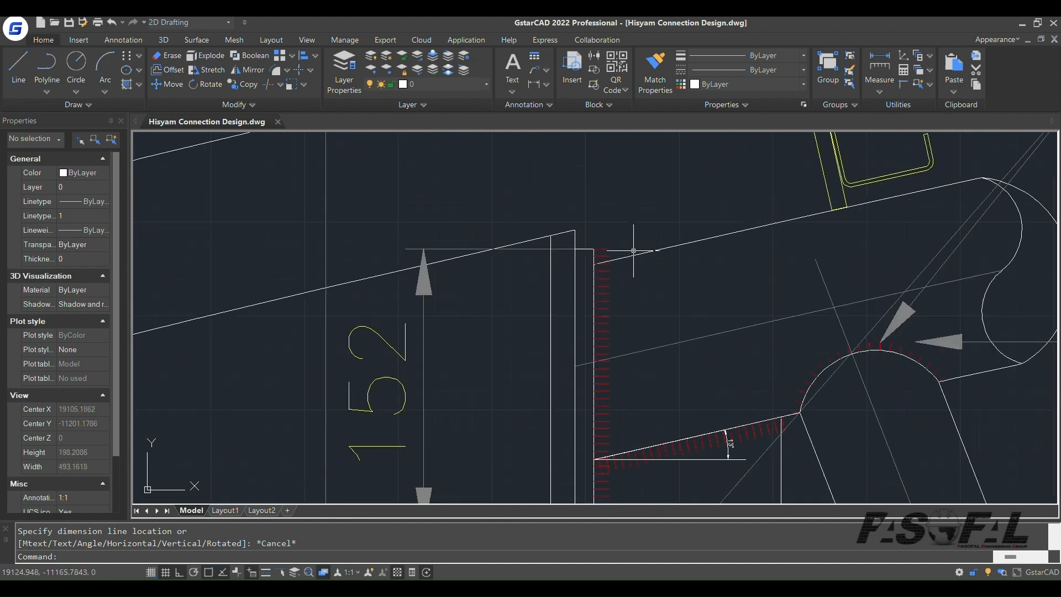
{"action": "scroll", "coordinate": [595, 254], "scroll_direction": "up", "scroll_amount": 2}
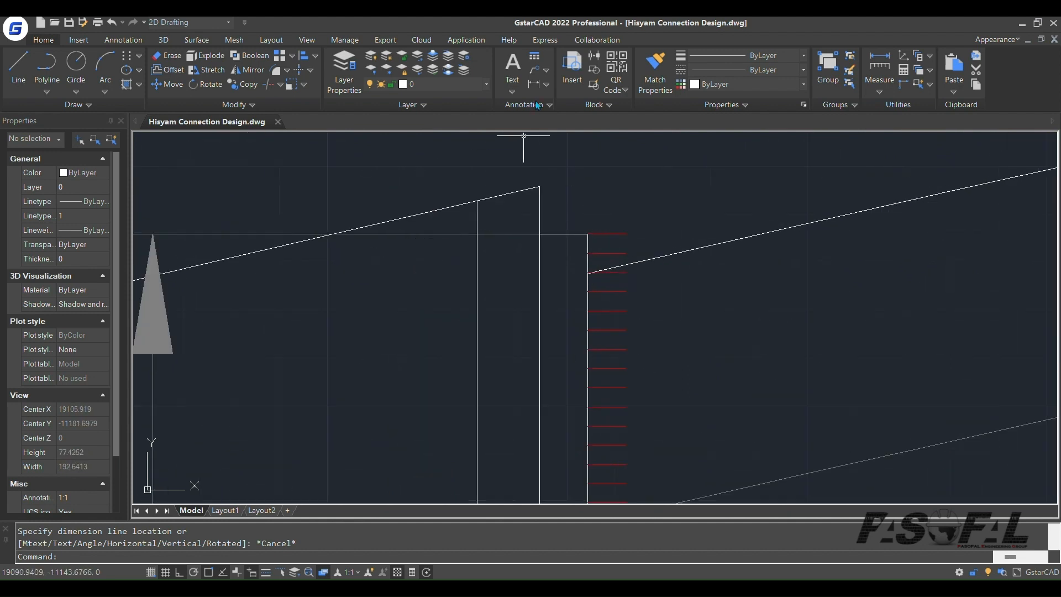
- Measure the vertical distance from the plate's upper corner to the top chord's upper edge with a linear dimension, without placing it
{"action": "left_click", "coordinate": [534, 84]}
{"action": "scroll", "coordinate": [587, 234], "scroll_direction": "up", "scroll_amount": 2}
{"action": "left_click", "coordinate": [586, 228]}
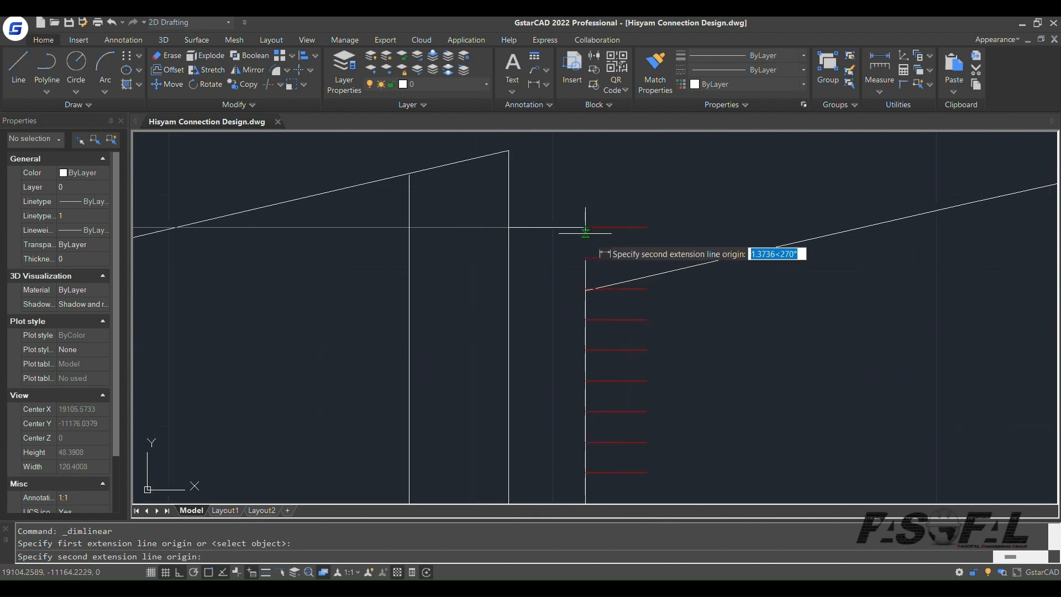
{"action": "left_click", "coordinate": [586, 288]}
{"action": "scroll", "coordinate": [613, 276], "scroll_direction": "up", "scroll_amount": 2}
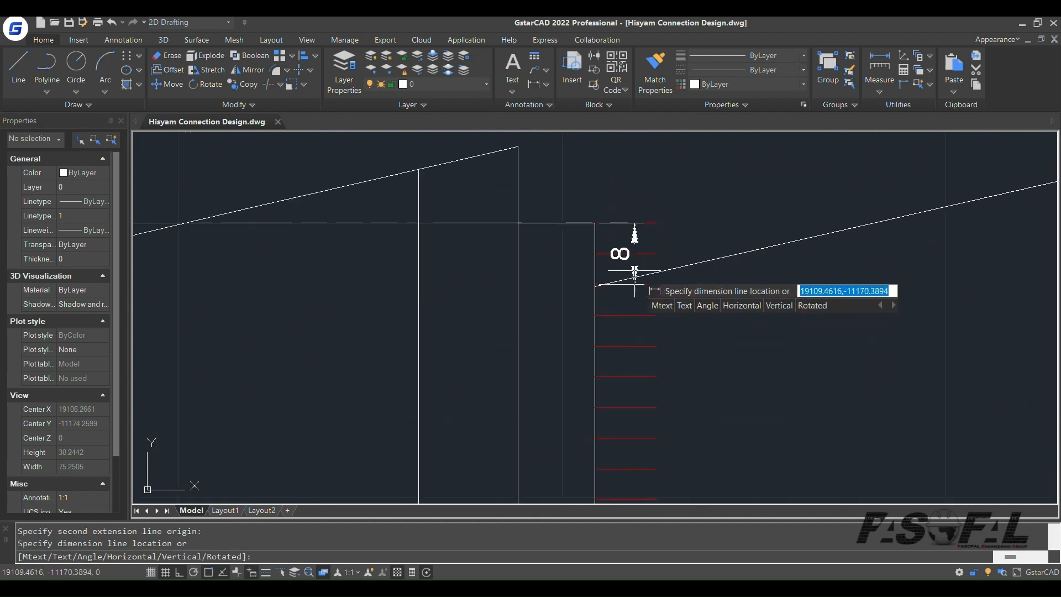
{"action": "key", "text": "Escape"}
{"action": "scroll", "coordinate": [555, 274], "scroll_direction": "down", "scroll_amount": 6}
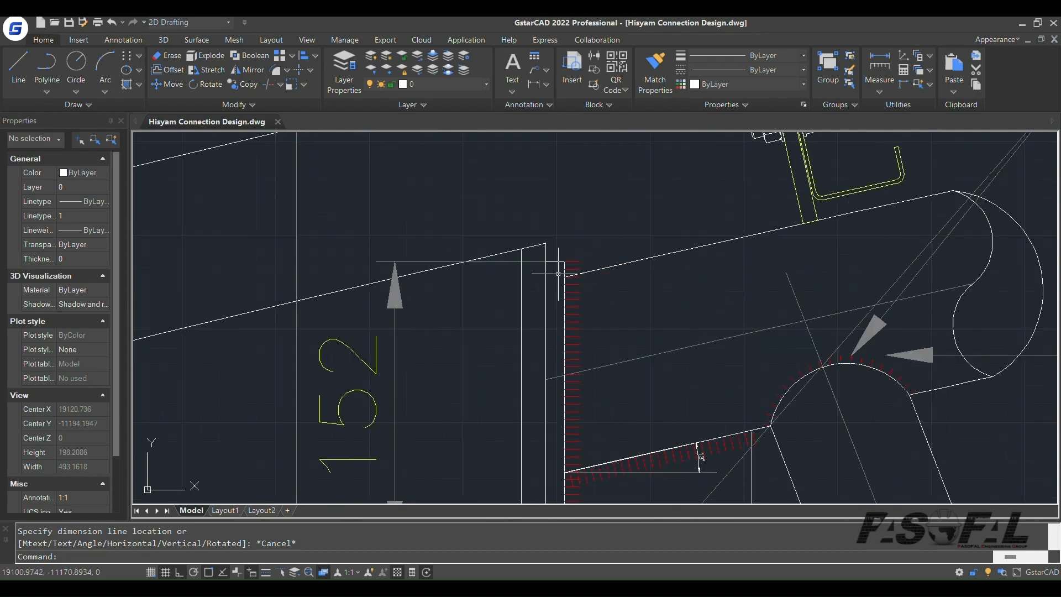
- Switch back to the Connection window and set the end plate's top overhang to 8 mm
{"action": "mouse_move", "coordinate": [451, 588]}
{"action": "left_click", "coordinate": [452, 524]}
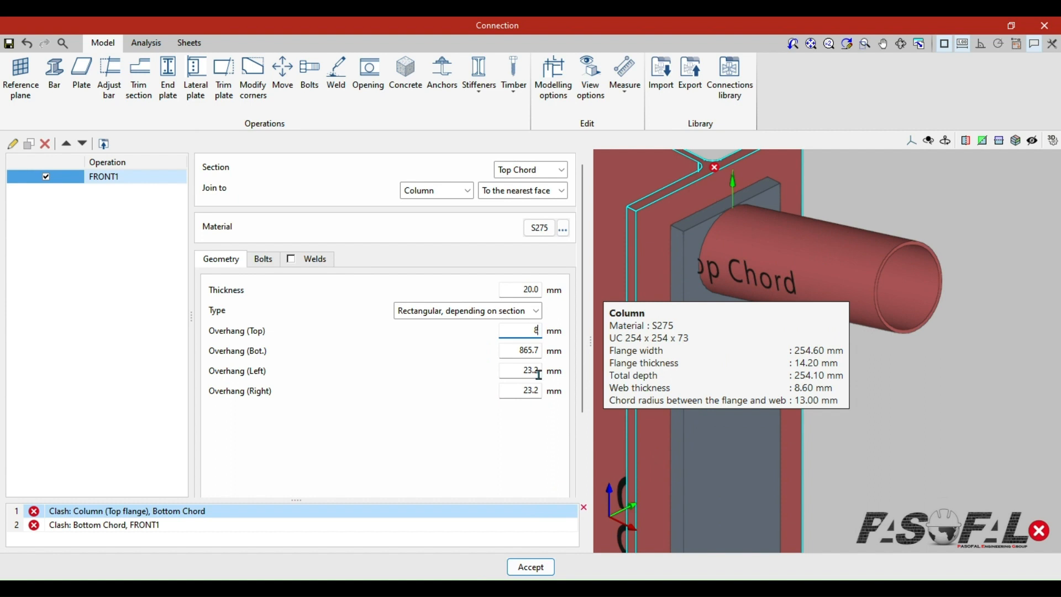
{"action": "left_click", "coordinate": [515, 353]}
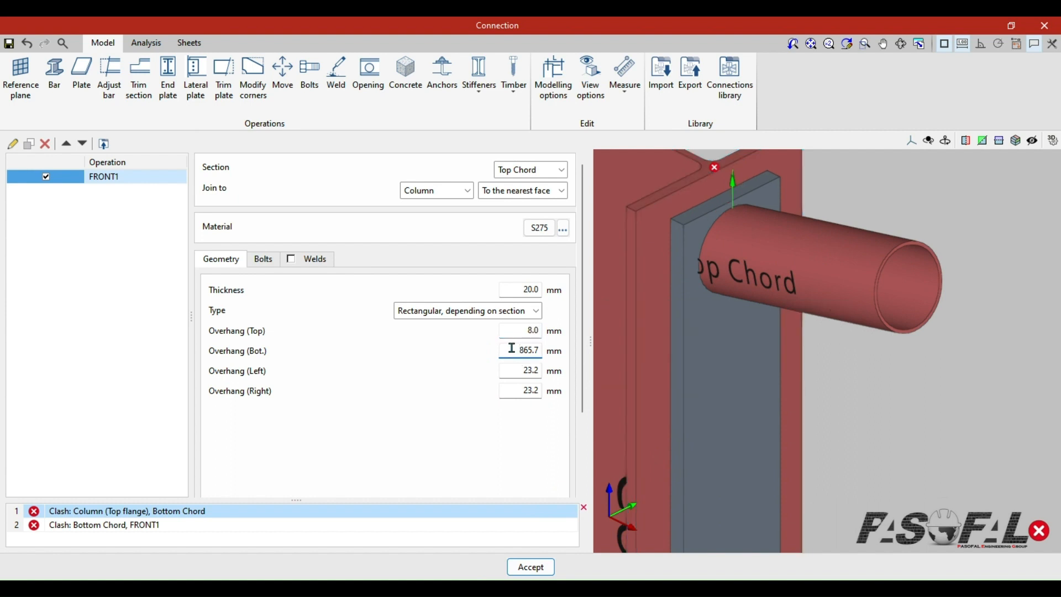
- Set the end plate's bottom overhang to 857.7 mm
{"action": "left_click_drag", "start_coordinate": [511, 351], "coordinate": [540, 353]}
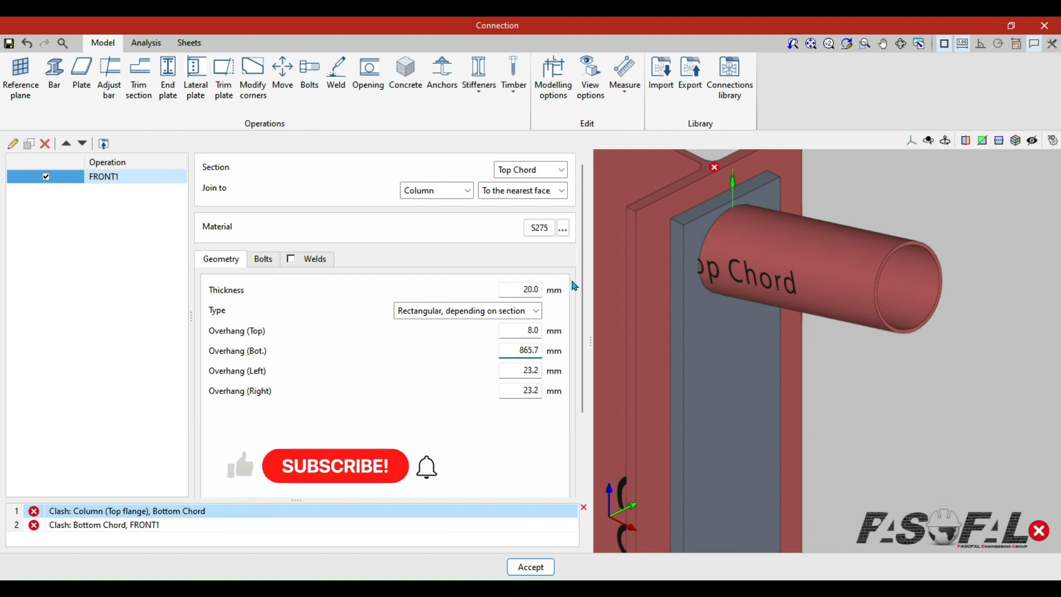
{"action": "left_click", "coordinate": [459, 43]}
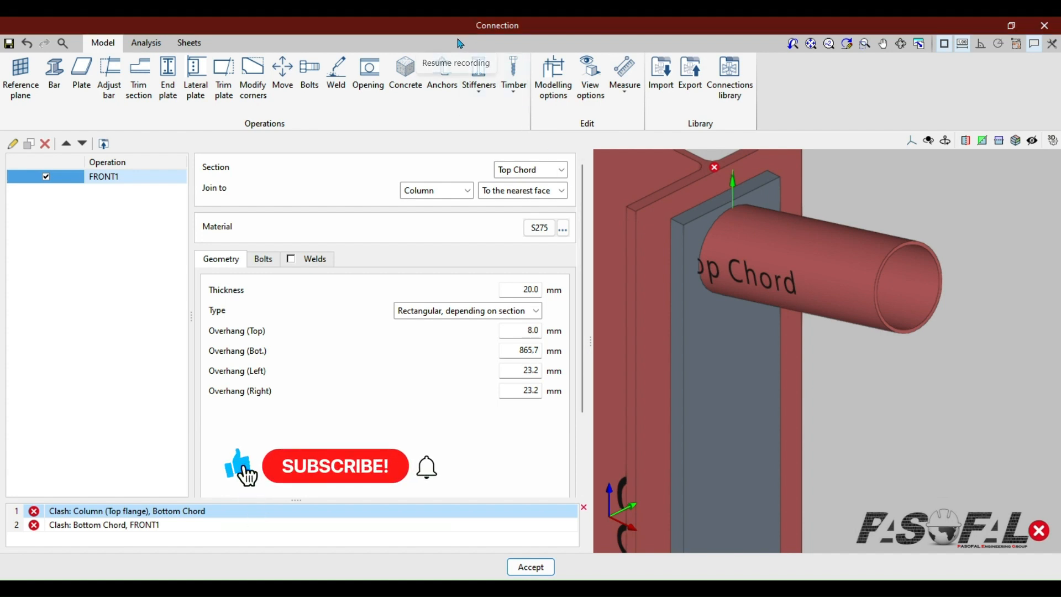
{"action": "left_click", "coordinate": [527, 350]}
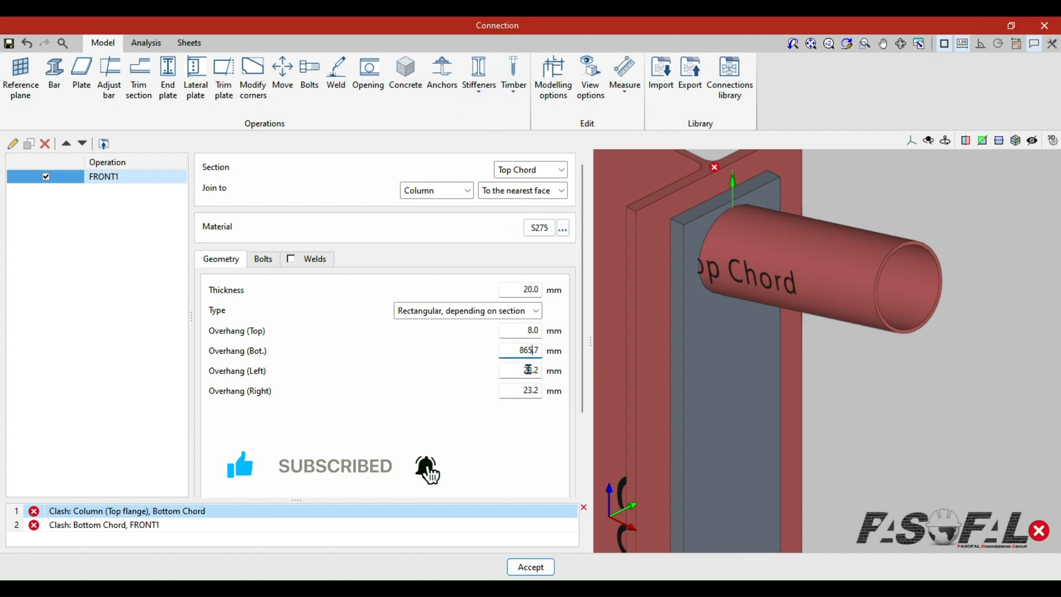
{"action": "key", "text": "BackSpace"}
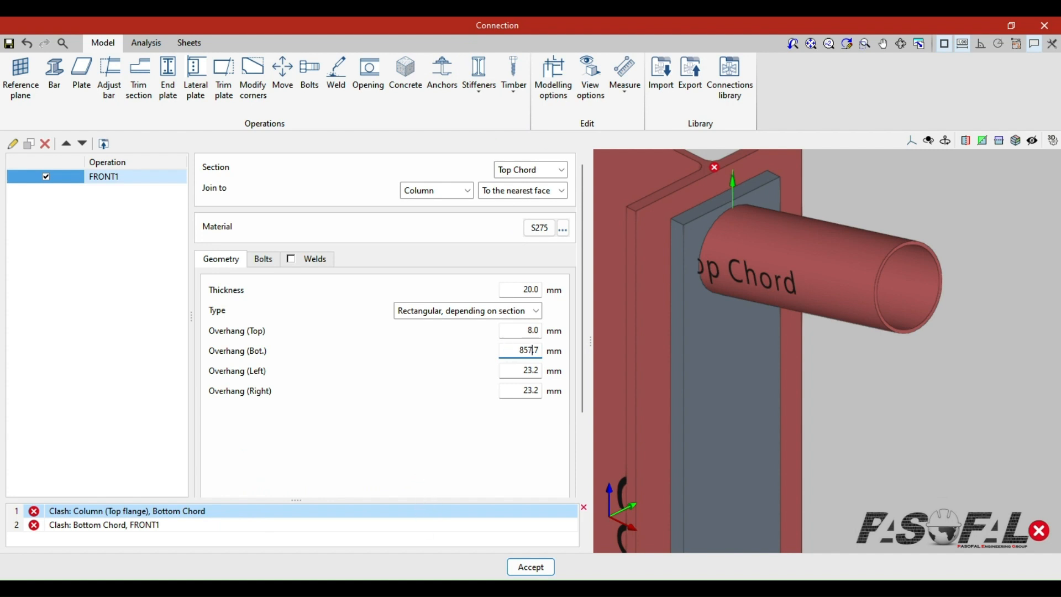
{"action": "left_click", "coordinate": [524, 331]}
- Inspect the adjusted end plate along the column and read its dimensions in the 3D view
{"action": "scroll", "coordinate": [718, 246], "scroll_direction": "down", "scroll_amount": 5}
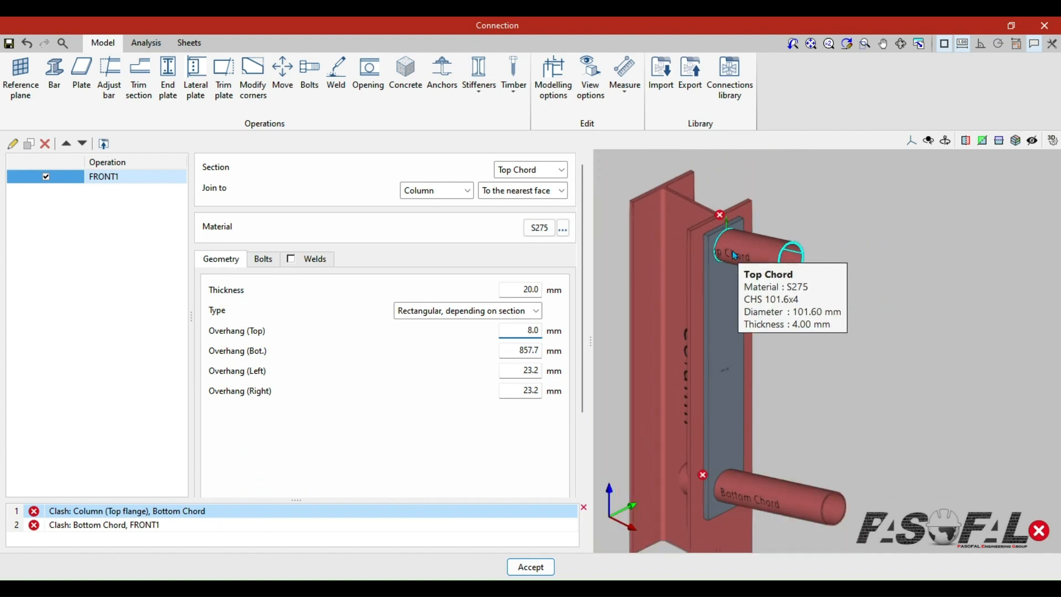
{"action": "scroll", "coordinate": [724, 348], "scroll_direction": "up", "scroll_amount": 2}
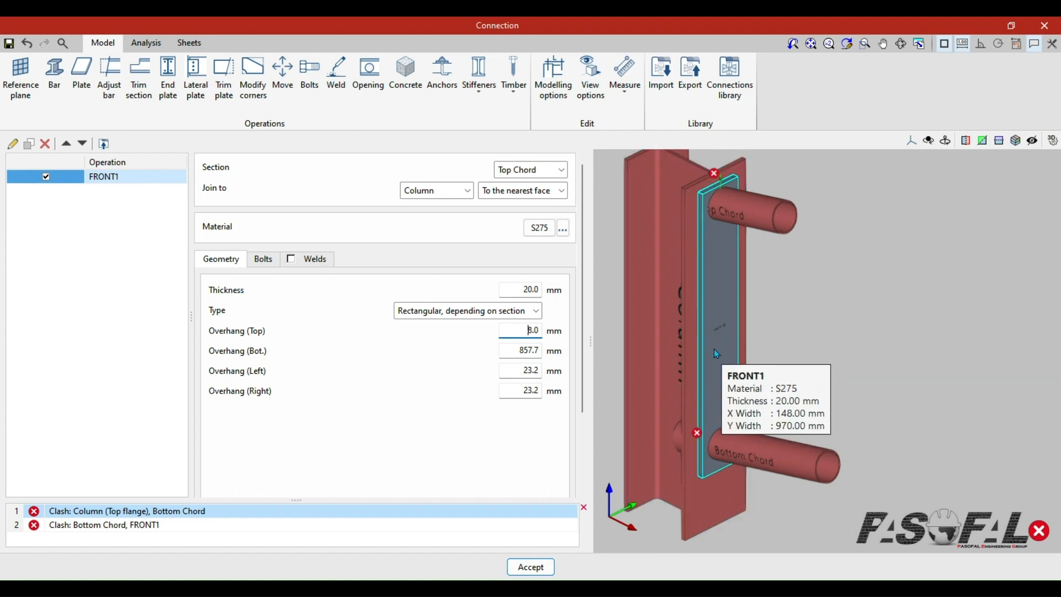
{"action": "scroll", "coordinate": [741, 250], "scroll_direction": "up", "scroll_amount": 4}
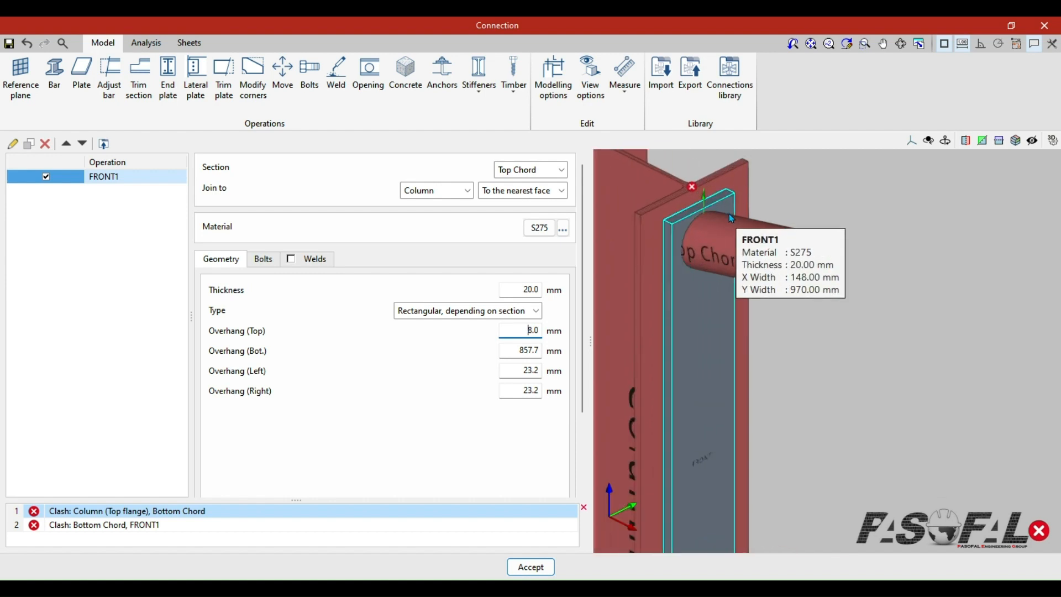
{"action": "scroll", "coordinate": [740, 210], "scroll_direction": "down", "scroll_amount": 4}
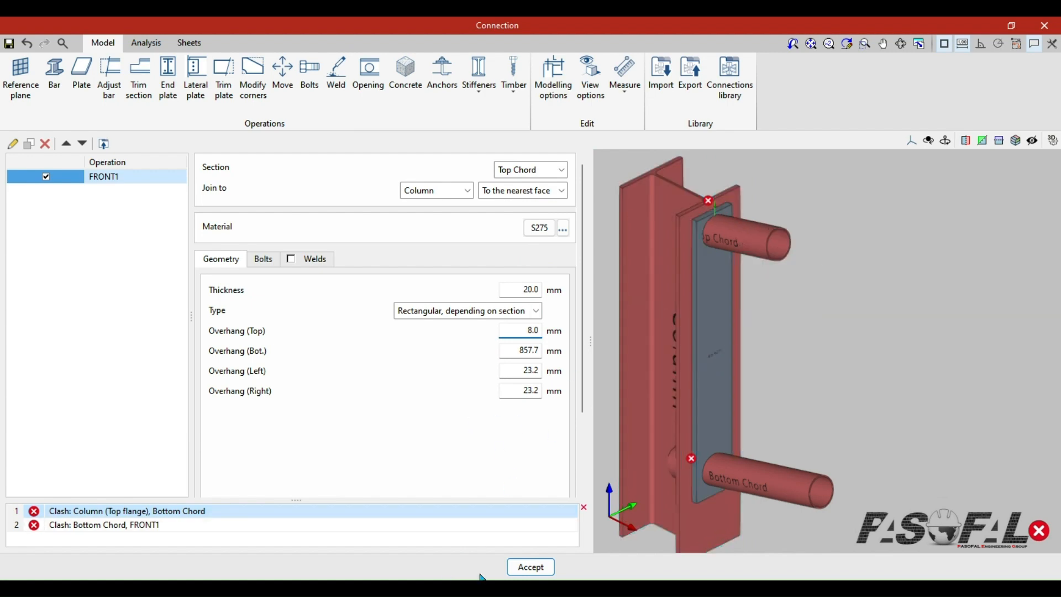
- Switch to the GstarCAD drawing and examine how the chords meet the column plates in the truss connection detail
{"action": "left_click", "coordinate": [390, 530]}
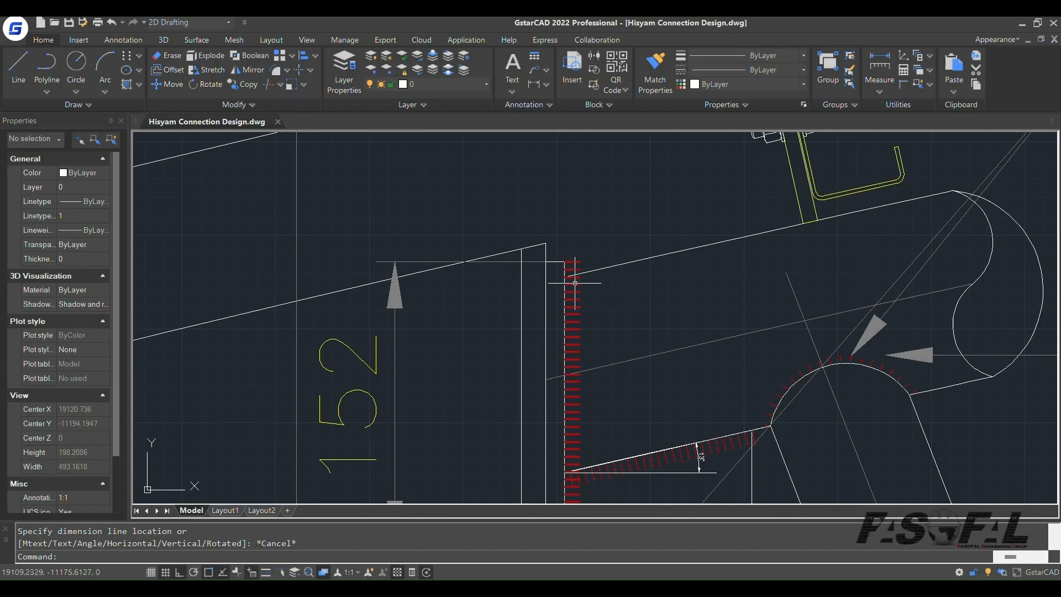
{"action": "scroll", "coordinate": [572, 261], "scroll_direction": "down", "scroll_amount": 6}
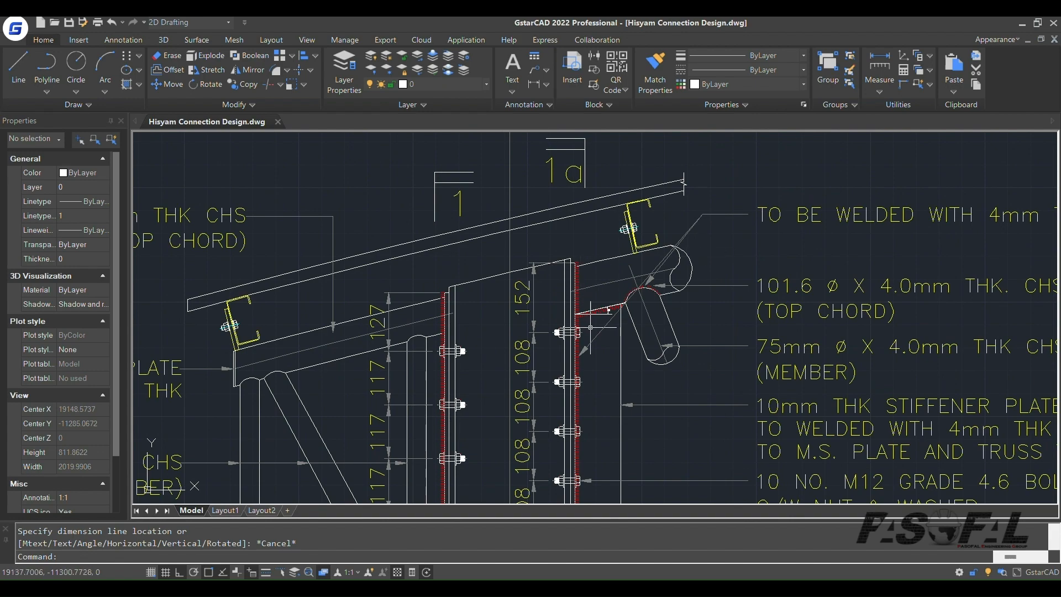
{"action": "scroll", "coordinate": [611, 278], "scroll_direction": "down", "scroll_amount": 2}
{"action": "scroll", "coordinate": [601, 434], "scroll_direction": "up", "scroll_amount": 2}
{"action": "scroll", "coordinate": [599, 402], "scroll_direction": "down", "scroll_amount": 1}
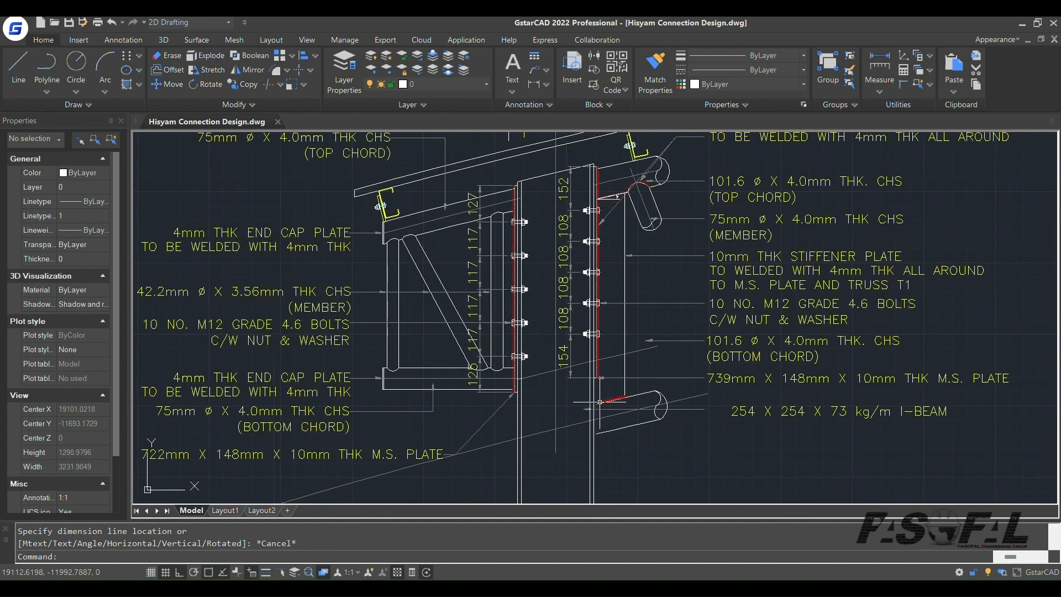
- Switch back to the Connection window and add a bar adjustment operation for the Top Chord
{"action": "left_click", "coordinate": [441, 587]}
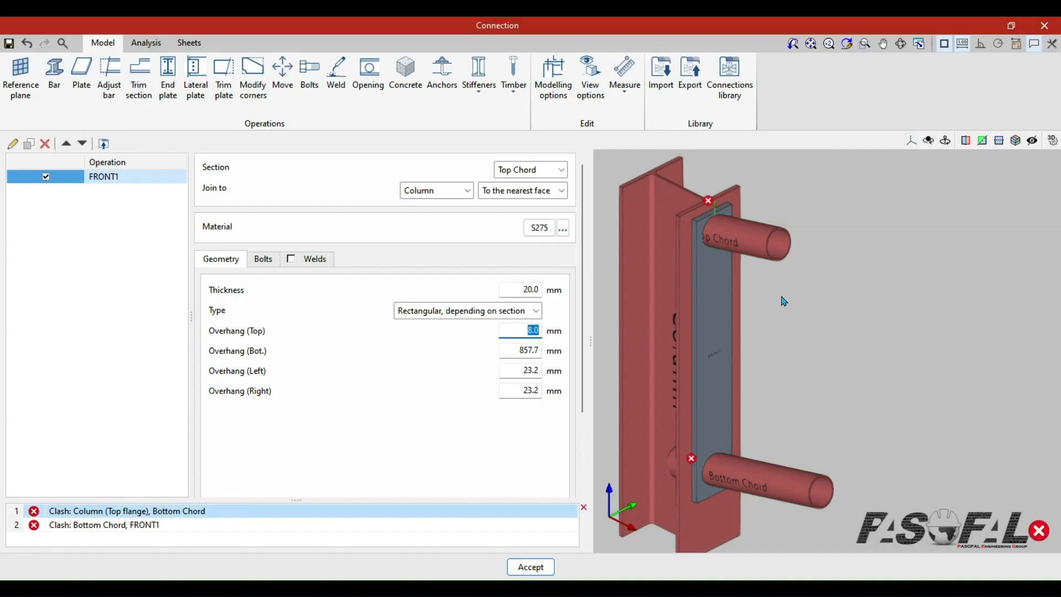
{"action": "scroll", "coordinate": [746, 225], "scroll_direction": "up", "scroll_amount": 4}
{"action": "scroll", "coordinate": [691, 199], "scroll_direction": "up", "scroll_amount": 2}
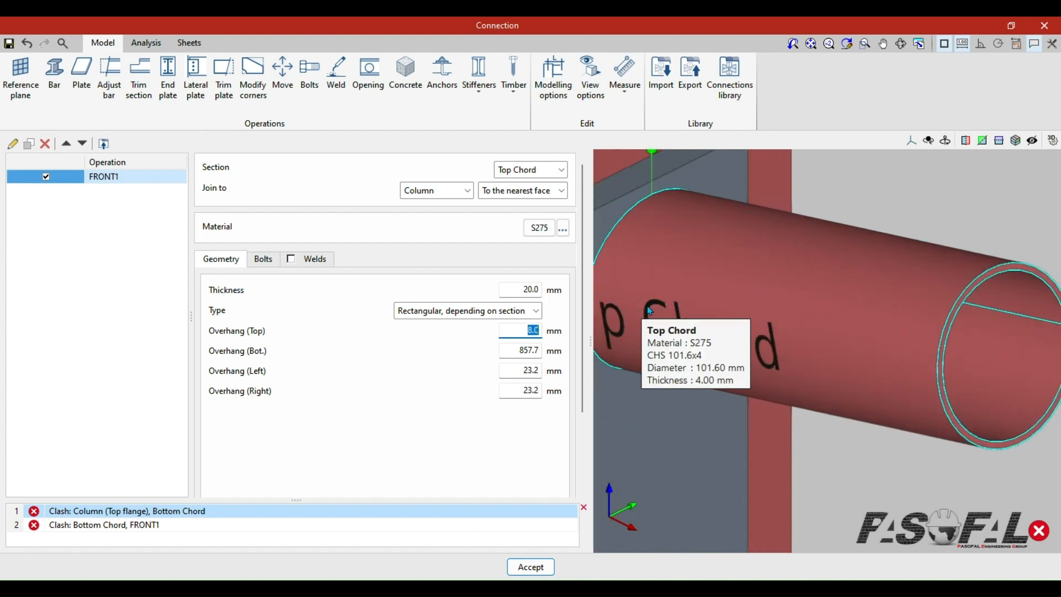
{"action": "scroll", "coordinate": [718, 331], "scroll_direction": "down", "scroll_amount": 2}
{"action": "scroll", "coordinate": [724, 332], "scroll_direction": "down", "scroll_amount": 2}
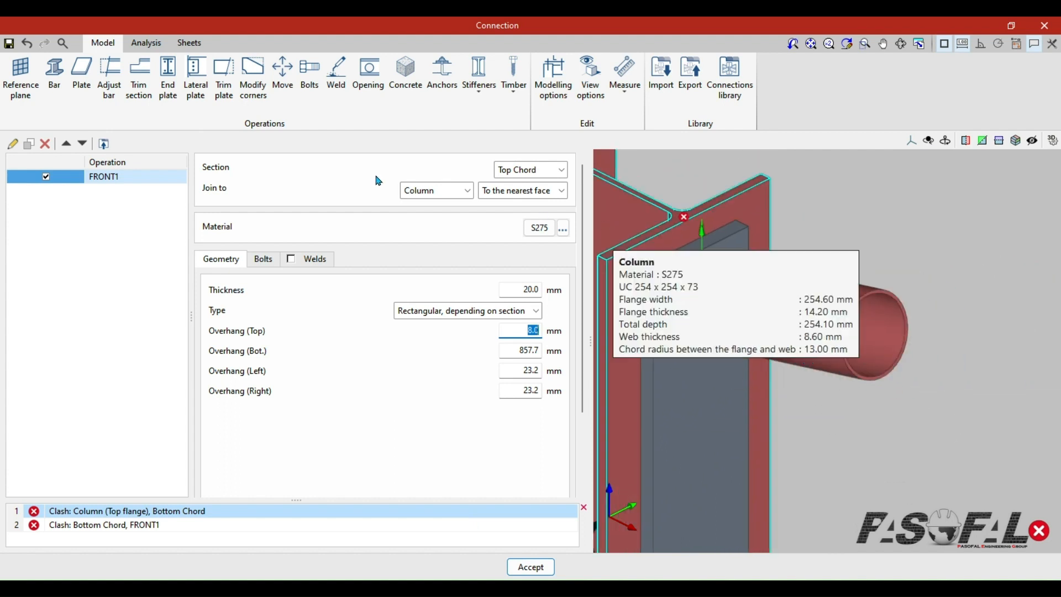
{"action": "left_click", "coordinate": [107, 95]}
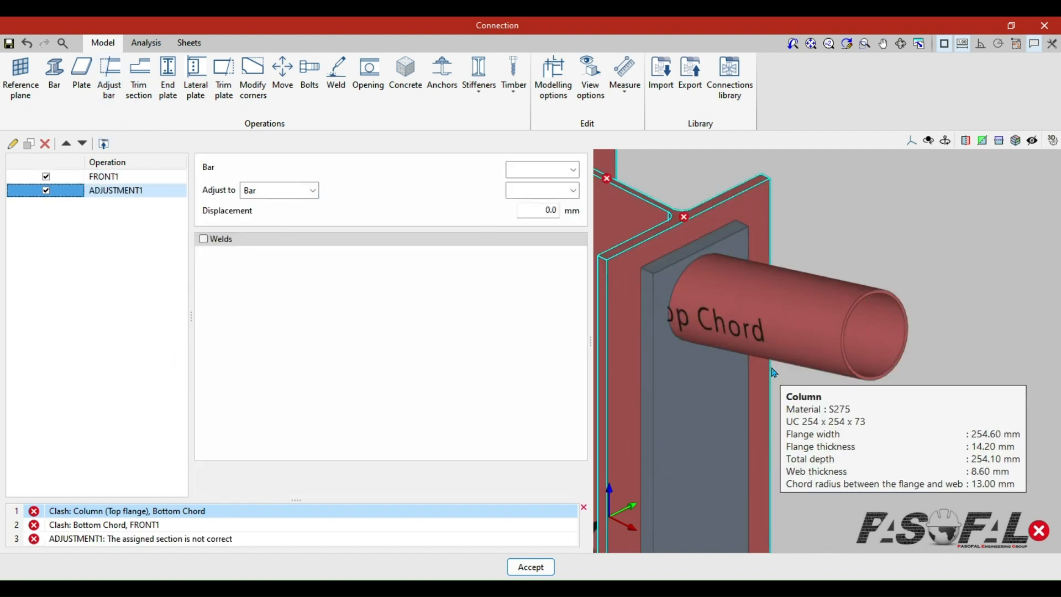
{"action": "scroll", "coordinate": [756, 322], "scroll_direction": "up", "scroll_amount": 2}
{"action": "scroll", "coordinate": [756, 323], "scroll_direction": "down", "scroll_amount": 1}
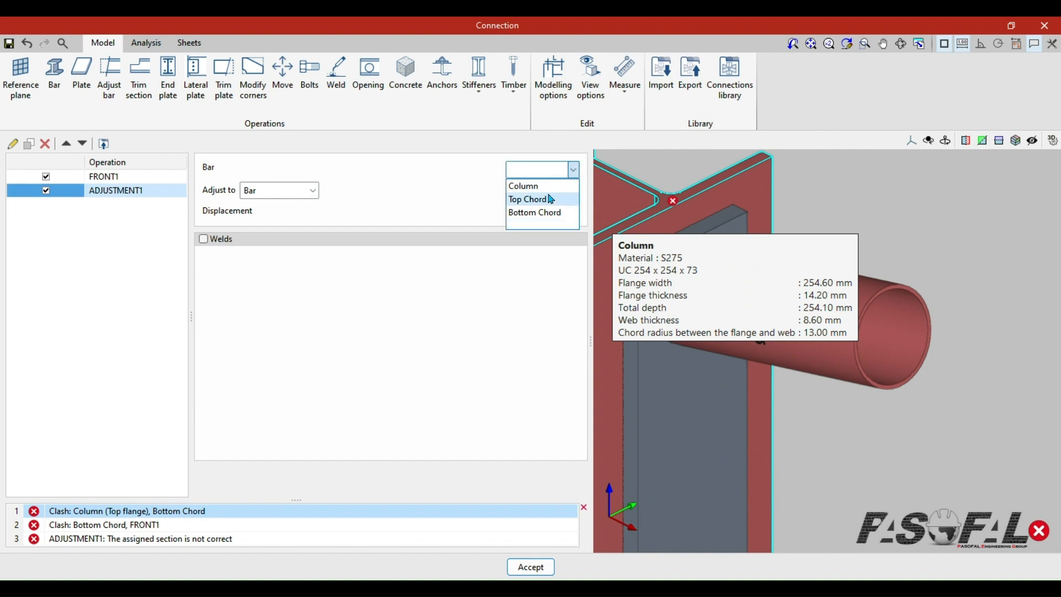
{"action": "left_click", "coordinate": [529, 198]}
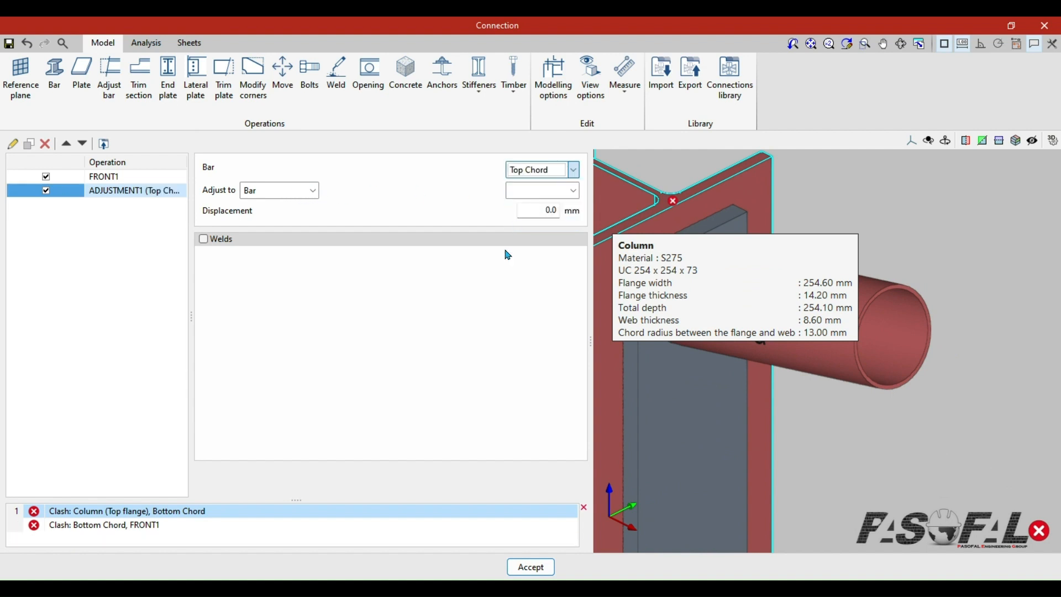
- Set the Top Chord adjustment to fit against the plate FRONT1
{"action": "left_click", "coordinate": [308, 198]}
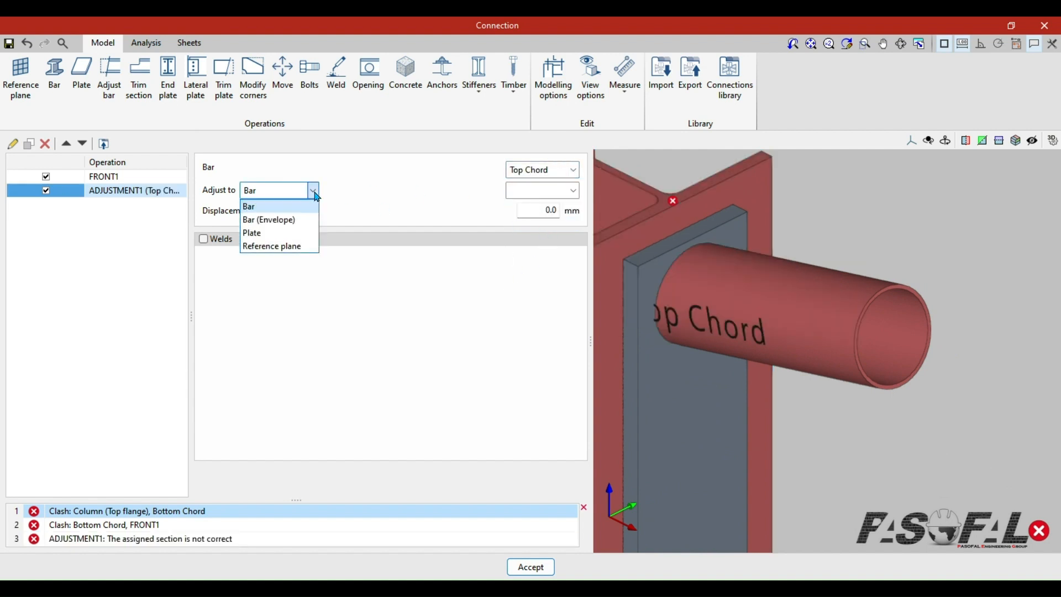
{"action": "left_click", "coordinate": [264, 233]}
{"action": "left_click", "coordinate": [572, 196]}
{"action": "left_click", "coordinate": [546, 203]}
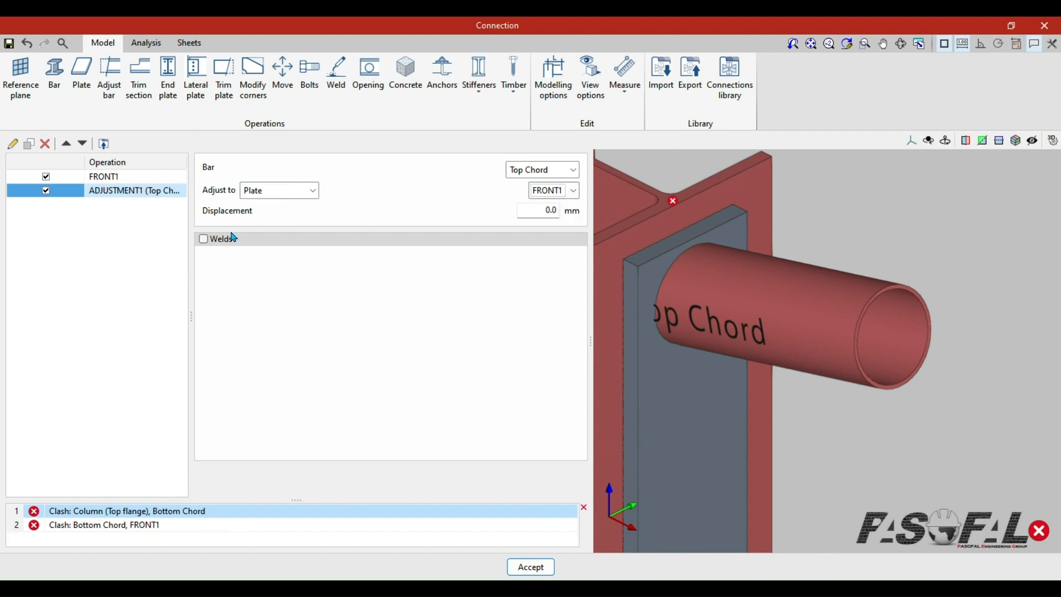
- Enable welds on the Top Chord adjustment and set their position to Perimeter
{"action": "left_click", "coordinate": [203, 239]}
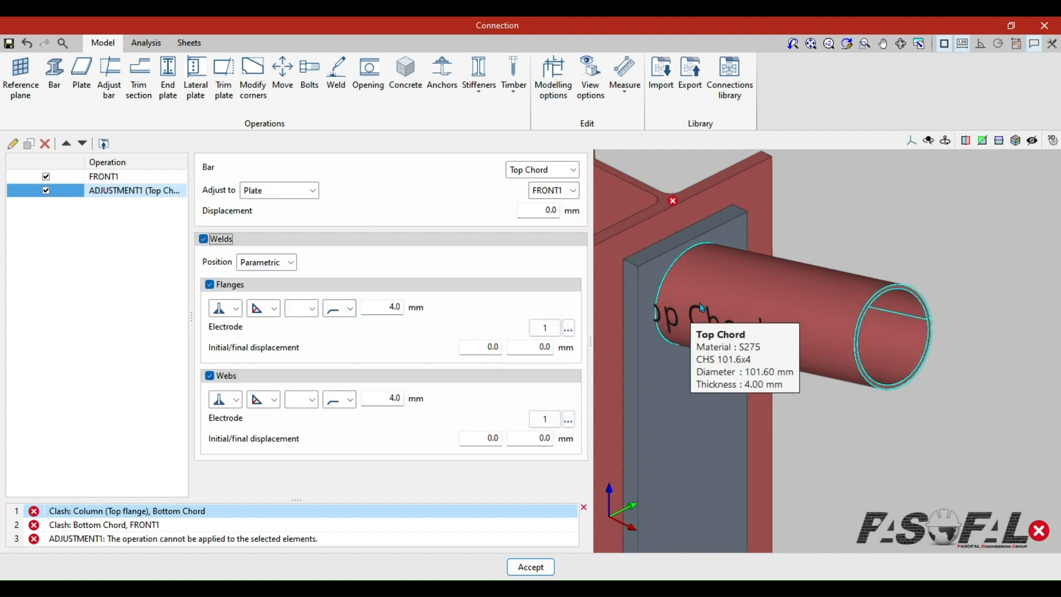
{"action": "scroll", "coordinate": [700, 302], "scroll_direction": "down", "scroll_amount": 3}
{"action": "scroll", "coordinate": [753, 343], "scroll_direction": "up", "scroll_amount": 2}
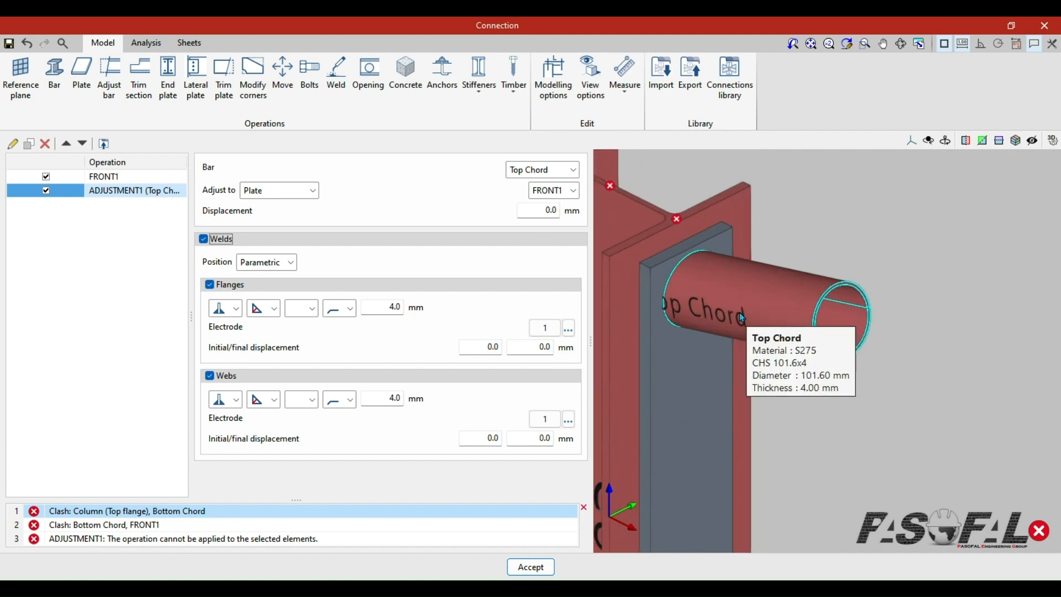
{"action": "mouse_move", "coordinate": [750, 341]}
{"action": "middle_mouse_down"}
{"action": "mouse_move", "coordinate": [749, 398]}
{"action": "mouse_move", "coordinate": [749, 341]}
{"action": "mouse_move", "coordinate": [699, 348]}
{"action": "mouse_move", "coordinate": [748, 345]}
{"action": "middle_mouse_up"}
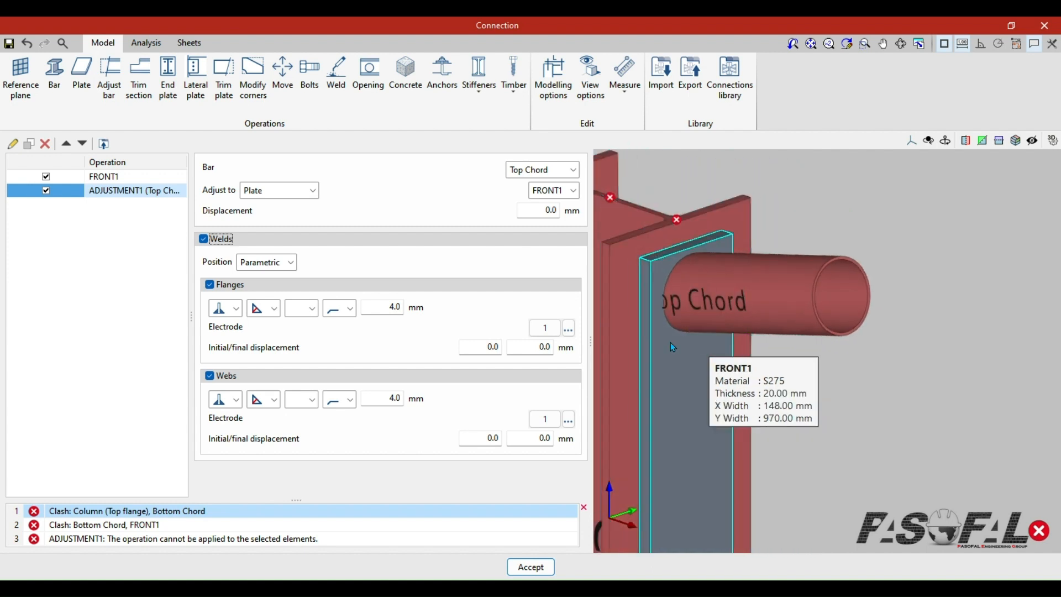
{"action": "left_click", "coordinate": [293, 263]}
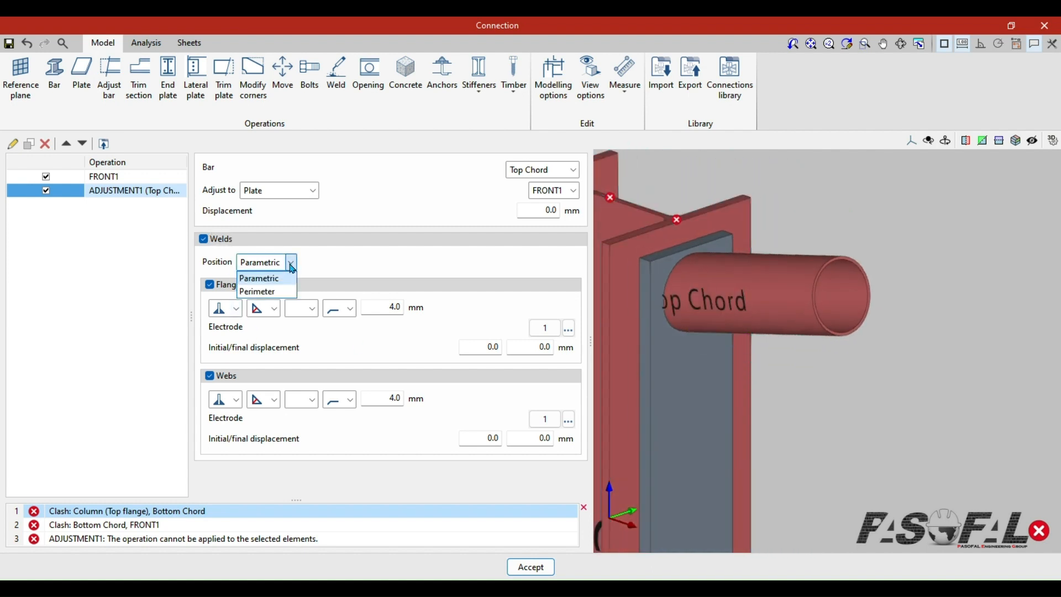
{"action": "left_click", "coordinate": [259, 291]}
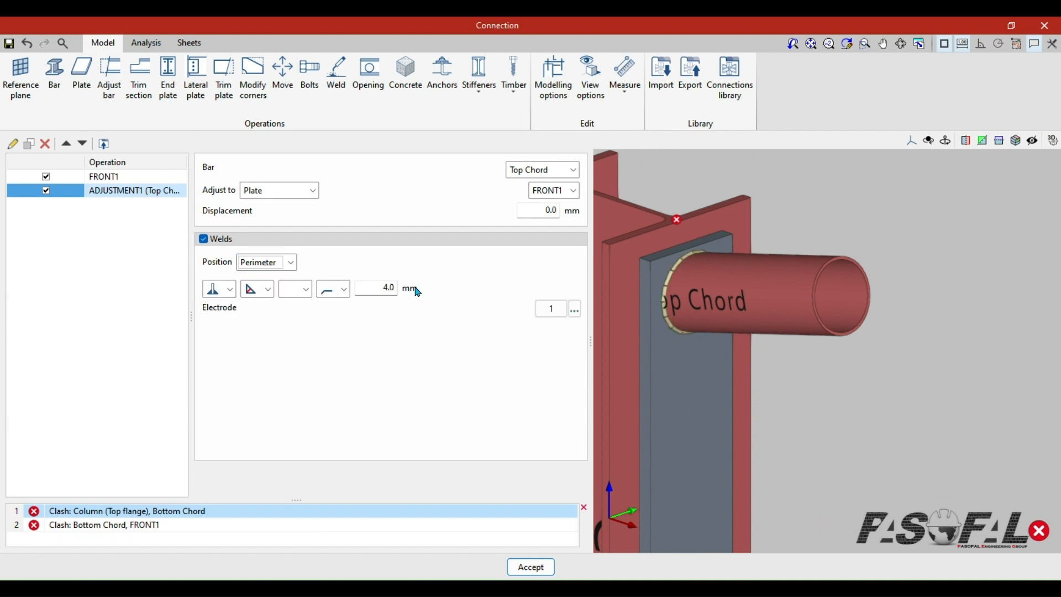
- Restrict the Top Chord's perimeter weld to the outer side of the tube and check it on the end plate
{"action": "scroll", "coordinate": [690, 277], "scroll_direction": "up", "scroll_amount": 5}
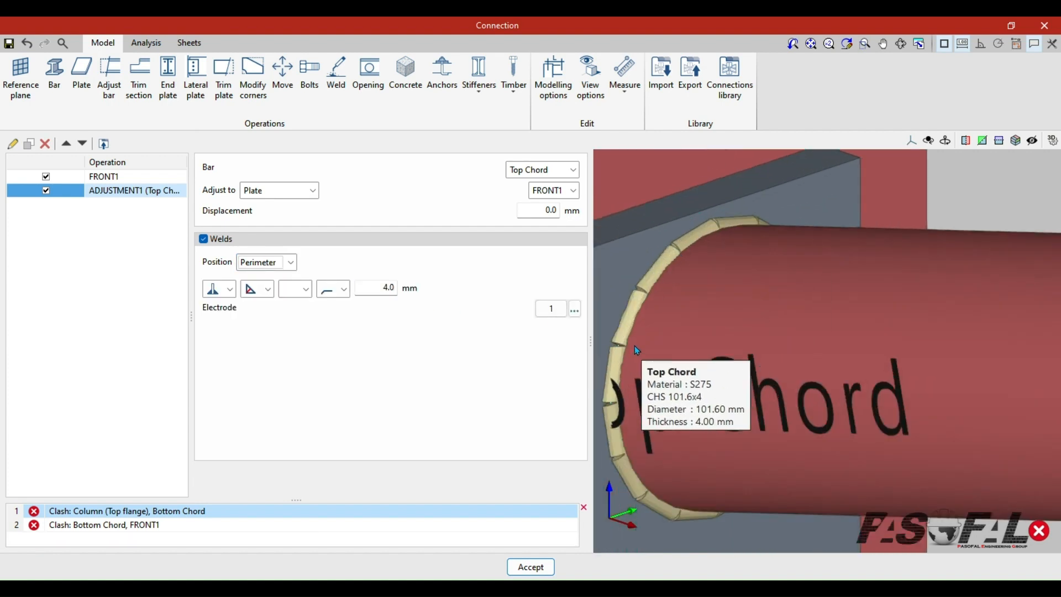
{"action": "scroll", "coordinate": [671, 344], "scroll_direction": "down", "scroll_amount": 2}
{"action": "middle_click_drag", "start_coordinate": [789, 360], "coordinate": [748, 337]}
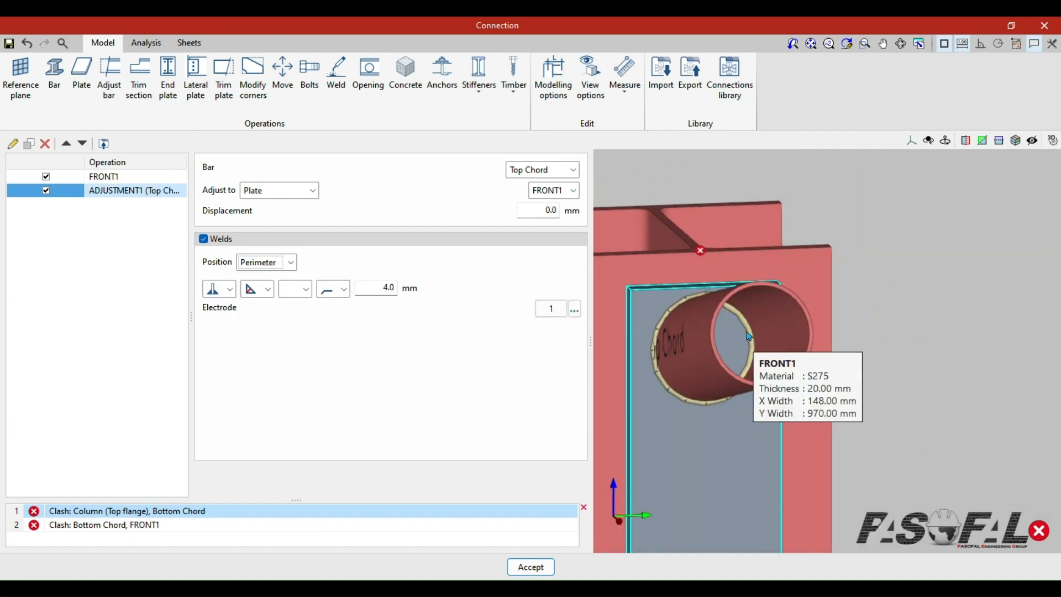
{"action": "scroll", "coordinate": [750, 334], "scroll_direction": "up", "scroll_amount": 2}
{"action": "scroll", "coordinate": [751, 330], "scroll_direction": "up", "scroll_amount": 2}
{"action": "scroll", "coordinate": [741, 329], "scroll_direction": "down", "scroll_amount": 2}
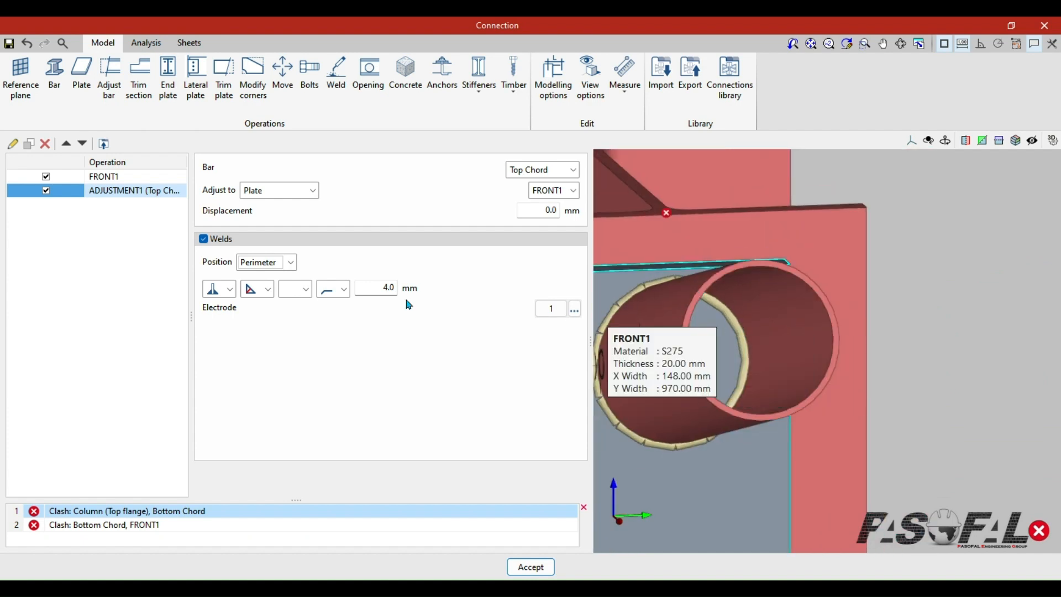
{"action": "left_click", "coordinate": [230, 290]}
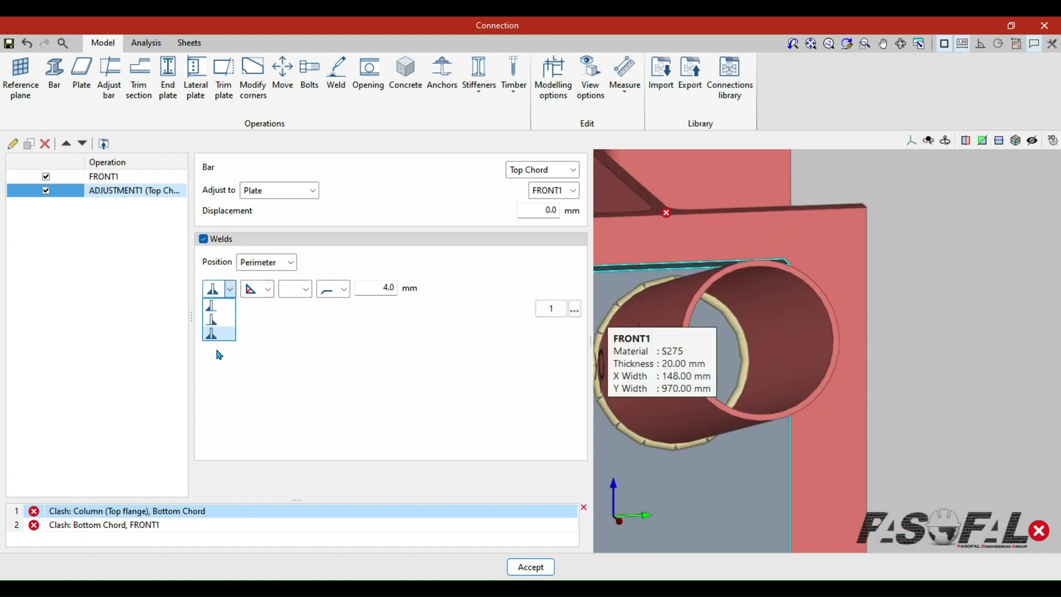
{"action": "left_click", "coordinate": [221, 307]}
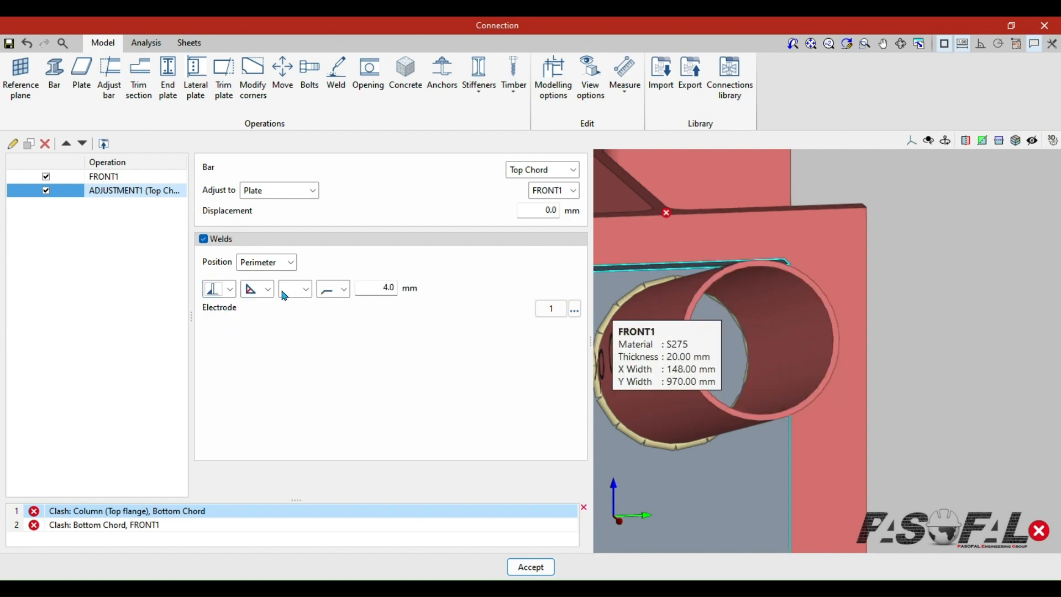
{"action": "scroll", "coordinate": [760, 345], "scroll_direction": "down", "scroll_amount": 3}
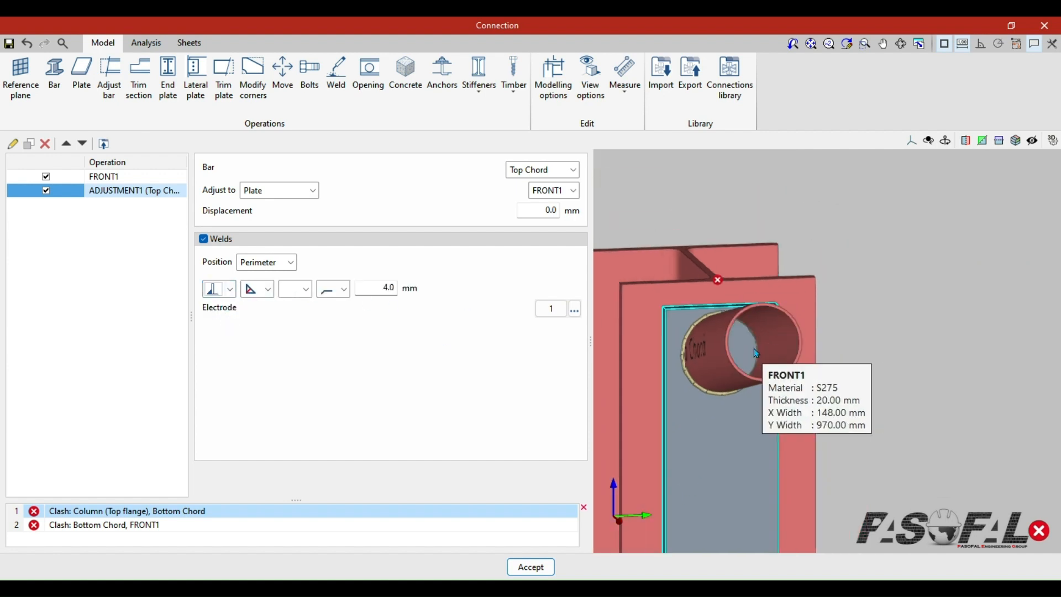
{"action": "scroll", "coordinate": [751, 349], "scroll_direction": "up", "scroll_amount": 3}
{"action": "middle_click_drag", "start_coordinate": [692, 347], "coordinate": [709, 269], "text": "shift"}
- Duplicate the Top Chord adjustment, assign the copy to the Bottom Chord, and check its perimeter weld on the end plate
{"action": "scroll", "coordinate": [710, 271], "scroll_direction": "down", "scroll_amount": 4}
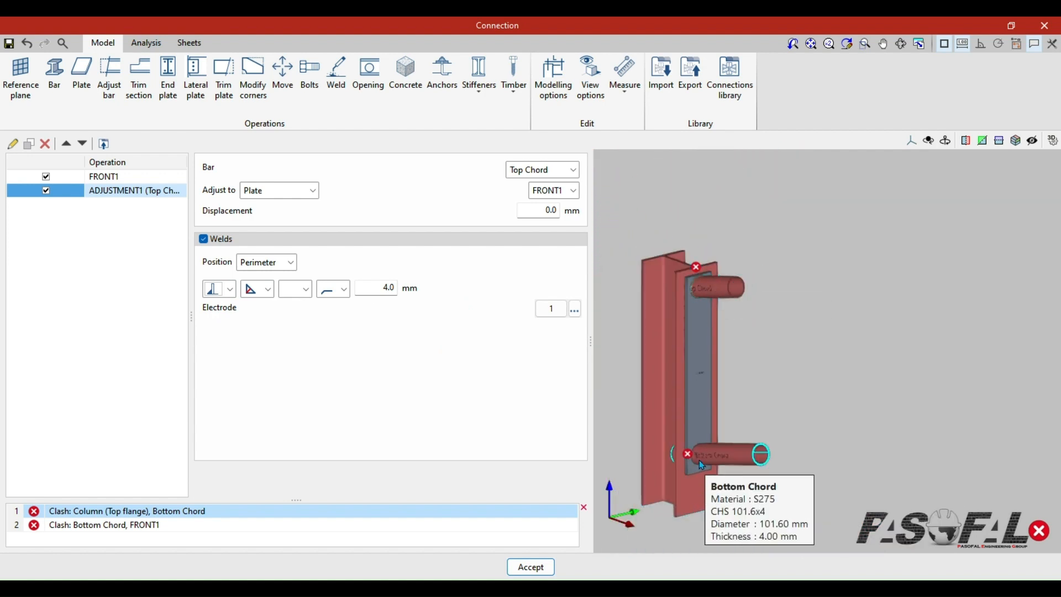
{"action": "scroll", "coordinate": [712, 437], "scroll_direction": "up", "scroll_amount": 5}
{"action": "scroll", "coordinate": [712, 439], "scroll_direction": "down", "scroll_amount": 2}
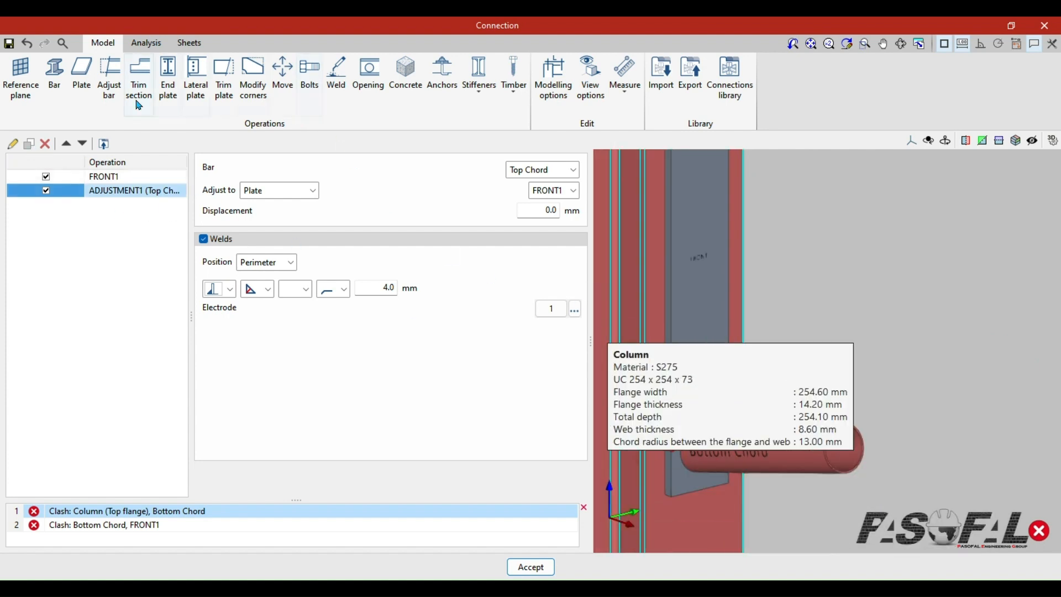
{"action": "left_click", "coordinate": [30, 146]}
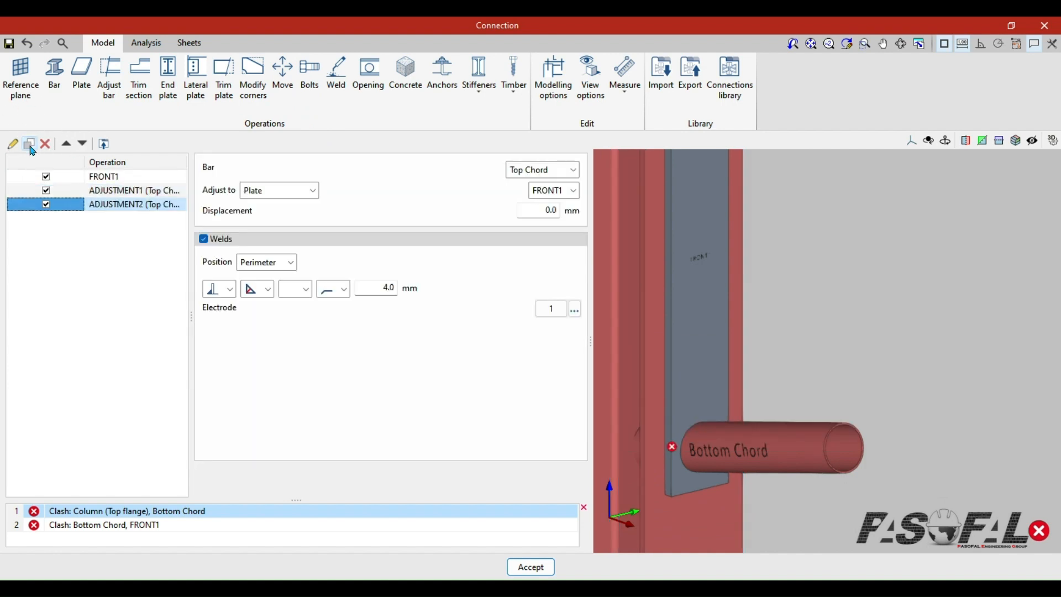
{"action": "left_click", "coordinate": [573, 170]}
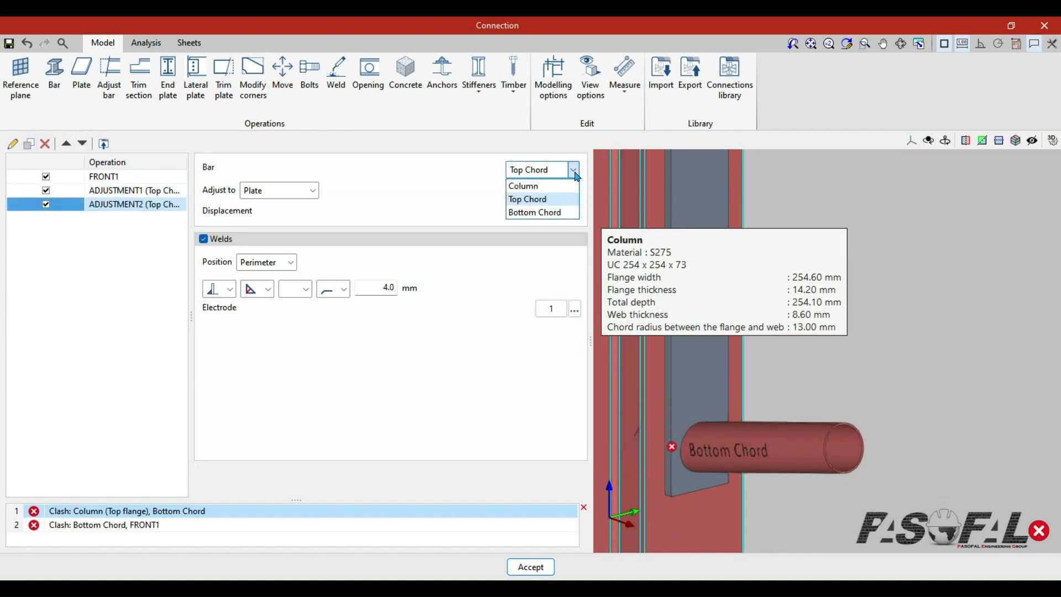
{"action": "left_click", "coordinate": [544, 212]}
{"action": "scroll", "coordinate": [701, 389], "scroll_direction": "up", "scroll_amount": 5}
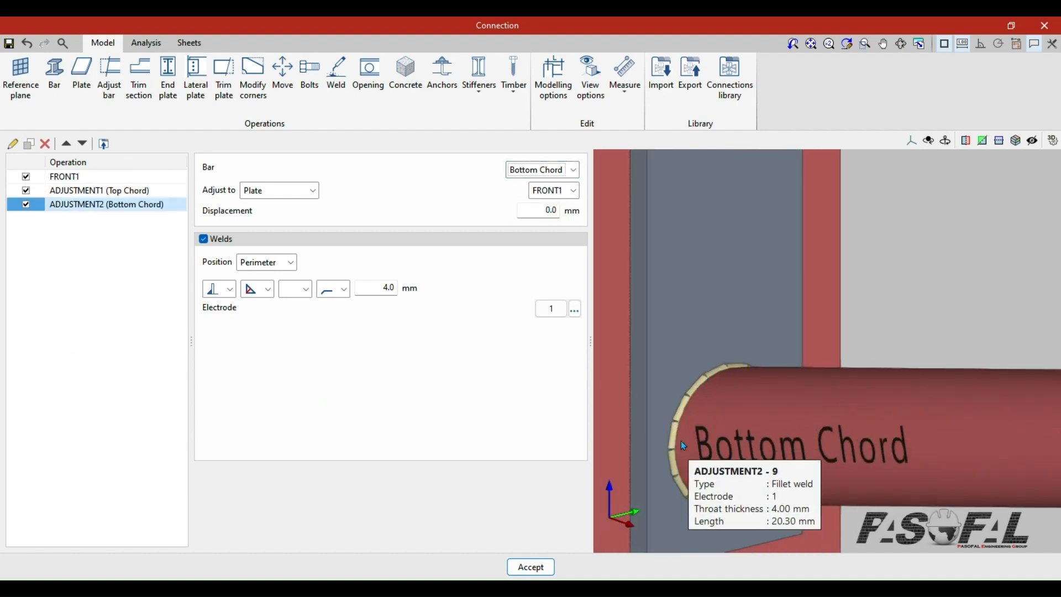
{"action": "scroll", "coordinate": [695, 439], "scroll_direction": "down", "scroll_amount": 2}
{"action": "scroll", "coordinate": [694, 439], "scroll_direction": "down", "scroll_amount": 3}
{"action": "scroll", "coordinate": [704, 327], "scroll_direction": "up", "scroll_amount": 2}
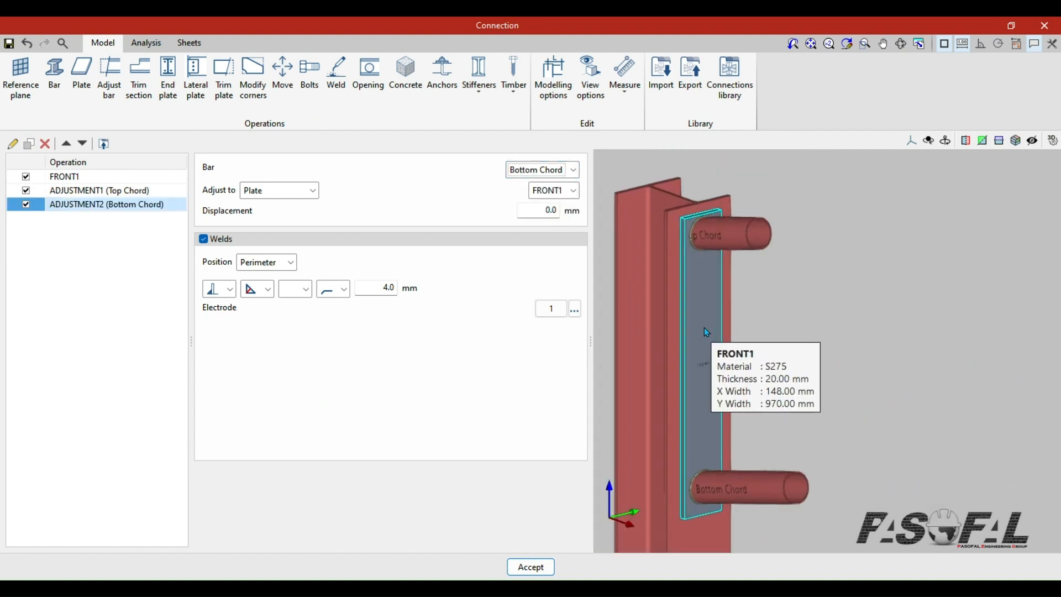
{"action": "scroll", "coordinate": [698, 263], "scroll_direction": "up", "scroll_amount": 4}
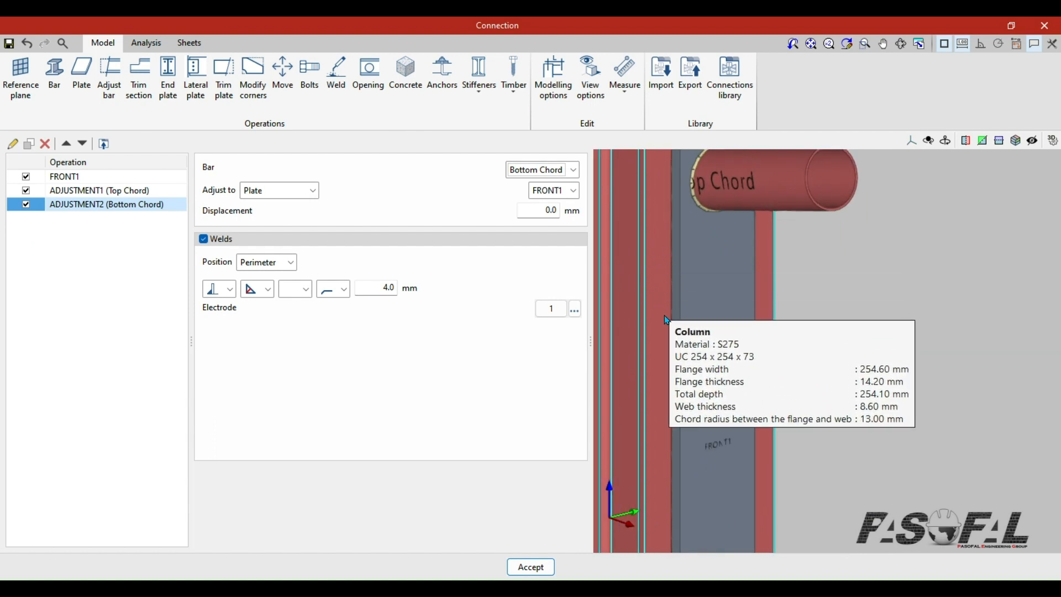
{"action": "scroll", "coordinate": [709, 411], "scroll_direction": "down", "scroll_amount": 2}
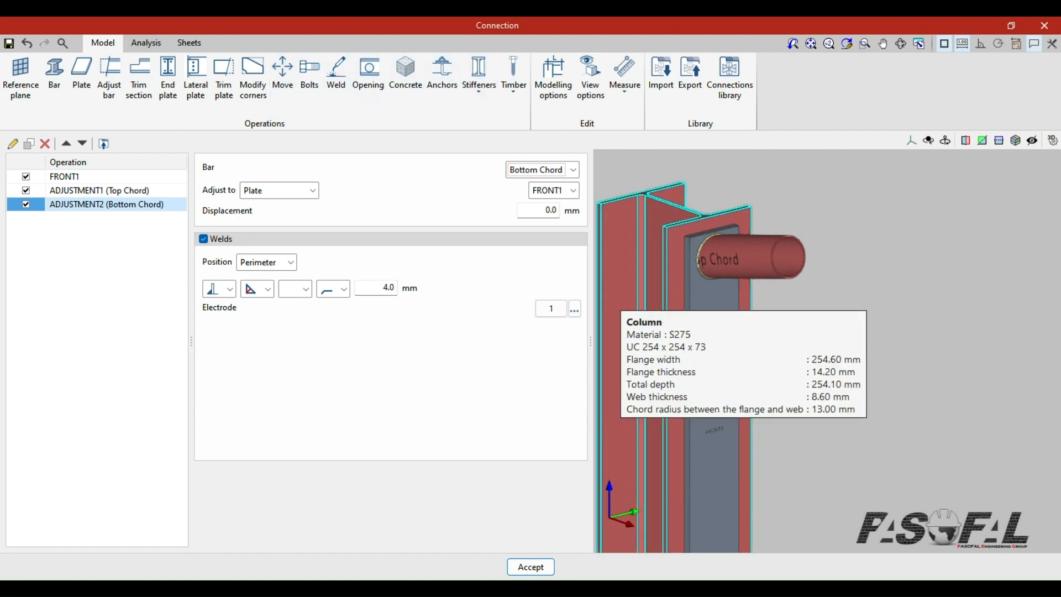
- Switch to the GstarCAD drawing and examine the bolt layout and notes on the 970 x 148 mm plate elevation
{"action": "left_click", "coordinate": [389, 587]}
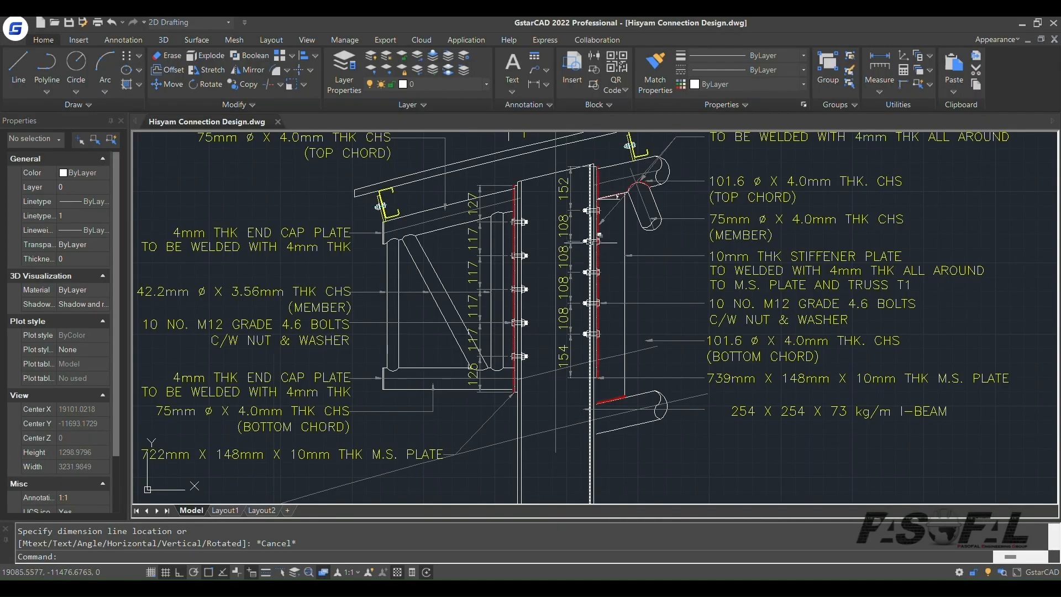
{"action": "scroll", "coordinate": [589, 178], "scroll_direction": "up", "scroll_amount": 2}
{"action": "scroll", "coordinate": [592, 279], "scroll_direction": "down", "scroll_amount": 2}
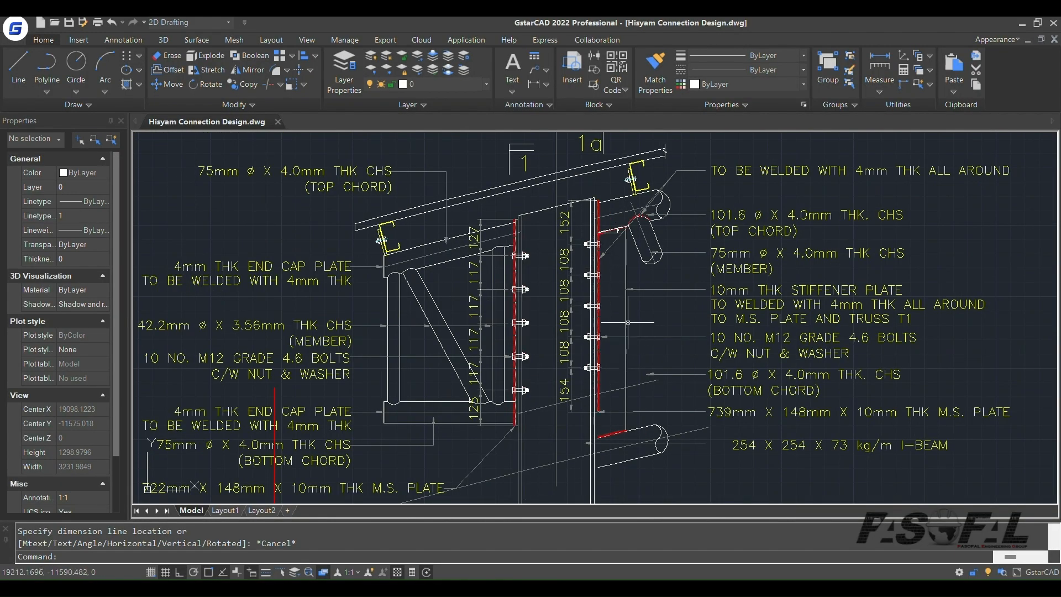
{"action": "scroll", "coordinate": [601, 307], "scroll_direction": "down", "scroll_amount": 5}
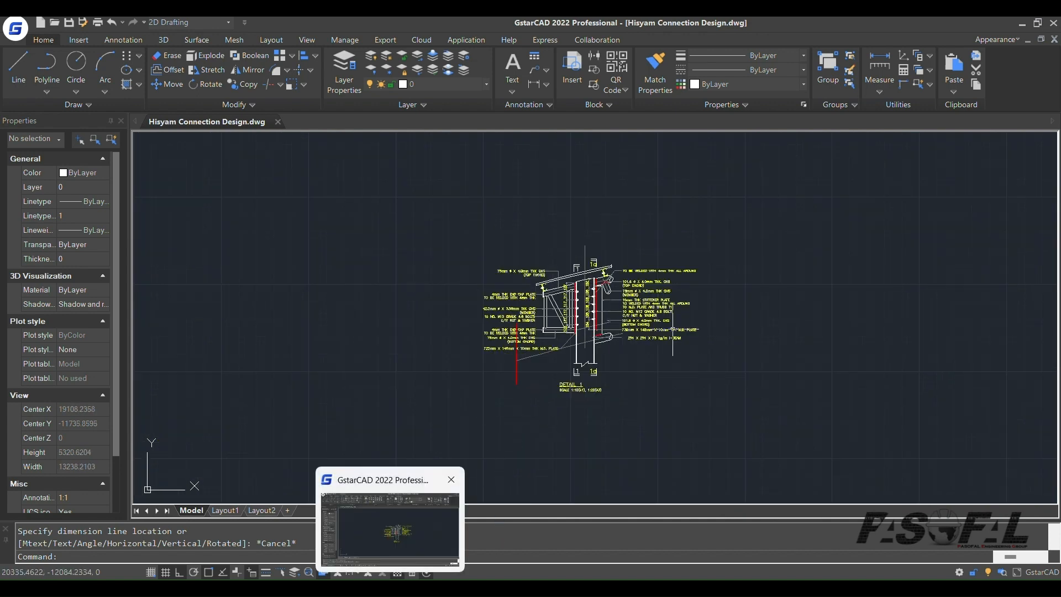
{"action": "scroll", "coordinate": [632, 283], "scroll_direction": "down", "scroll_amount": 4}
{"action": "scroll", "coordinate": [595, 411], "scroll_direction": "up", "scroll_amount": 3}
{"action": "scroll", "coordinate": [607, 326], "scroll_direction": "up", "scroll_amount": 8}
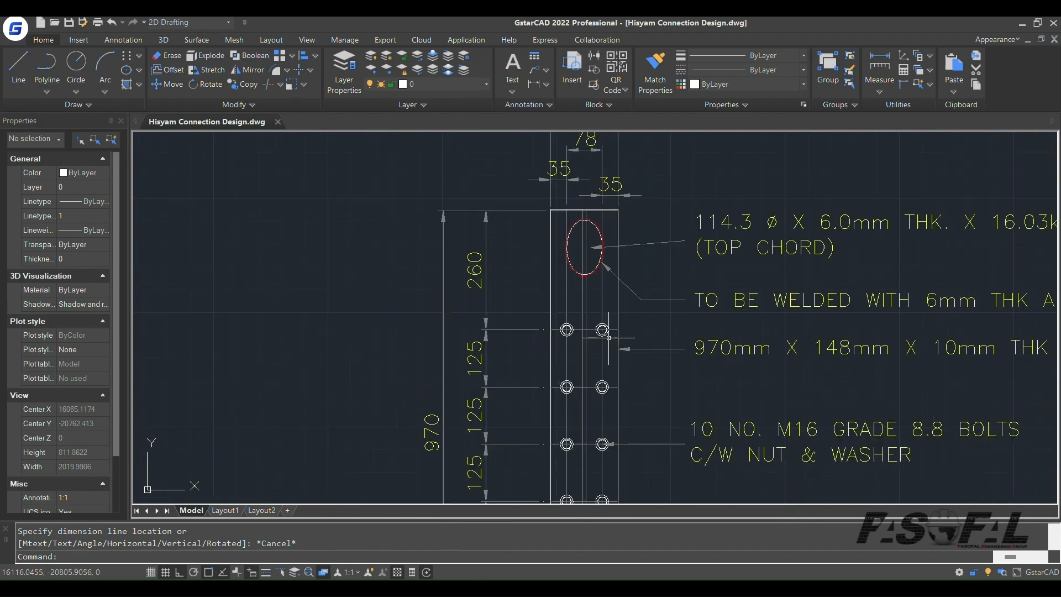
{"action": "scroll", "coordinate": [580, 284], "scroll_direction": "up", "scroll_amount": 2}
{"action": "scroll", "coordinate": [574, 282], "scroll_direction": "down", "scroll_amount": 2}
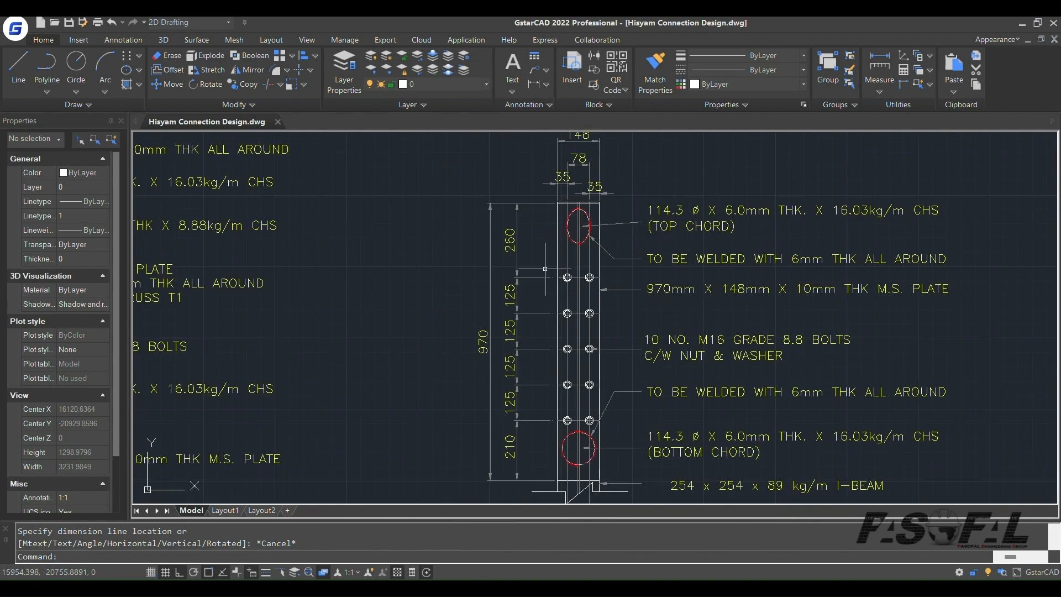
- Examine the bolt row spacings, edge distances and M16 bolt note on the end plate elevation in the drawing
{"action": "scroll", "coordinate": [539, 270], "scroll_direction": "up", "scroll_amount": 2}
{"action": "scroll", "coordinate": [557, 249], "scroll_direction": "down", "scroll_amount": 2}
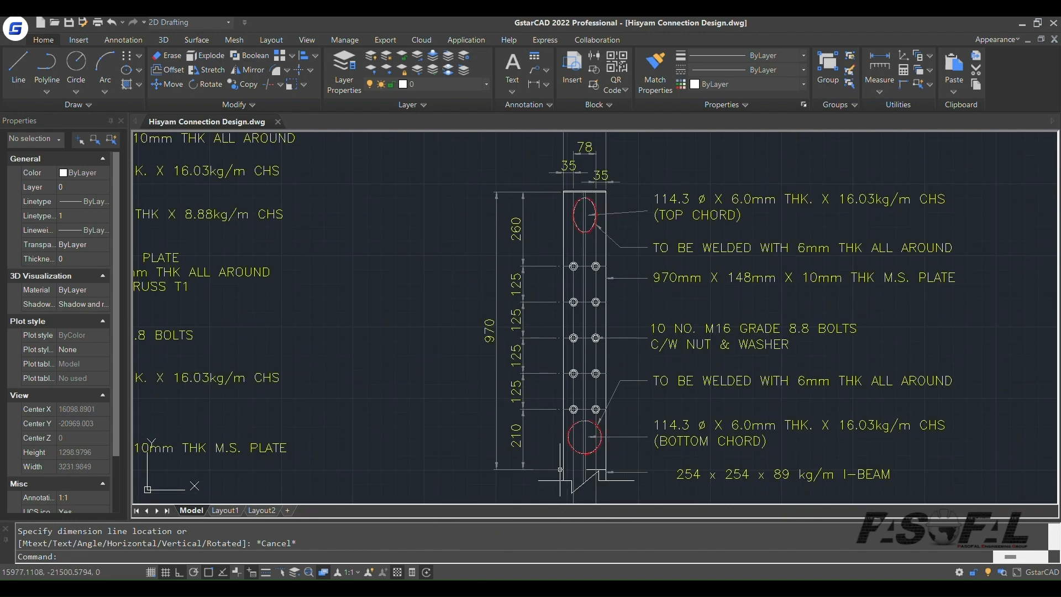
{"action": "scroll", "coordinate": [560, 469], "scroll_direction": "up", "scroll_amount": 2}
{"action": "scroll", "coordinate": [533, 421], "scroll_direction": "down", "scroll_amount": 2}
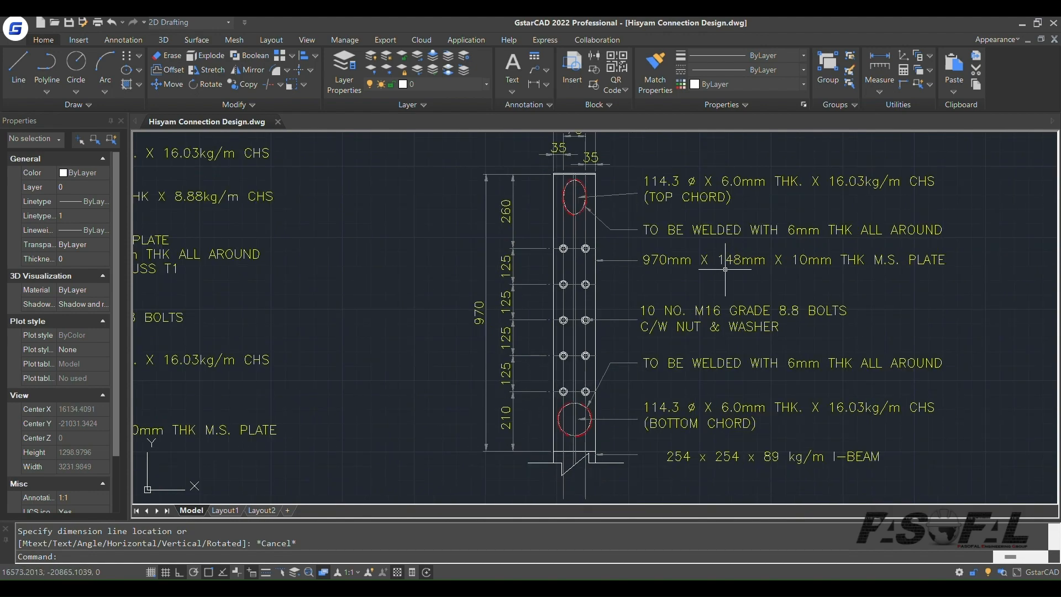
- Switch back to the Connection editor and open the bolt settings of the FRONT1 end plate
{"action": "left_click", "coordinate": [455, 590]}
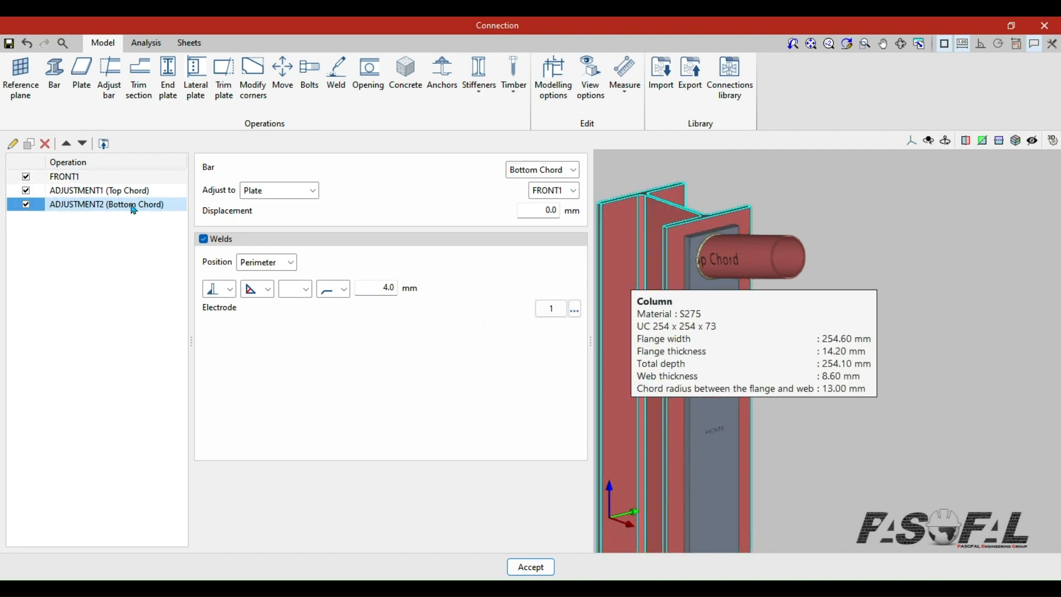
{"action": "left_click", "coordinate": [126, 177]}
{"action": "scroll", "coordinate": [359, 292], "scroll_direction": "down", "scroll_amount": 1}
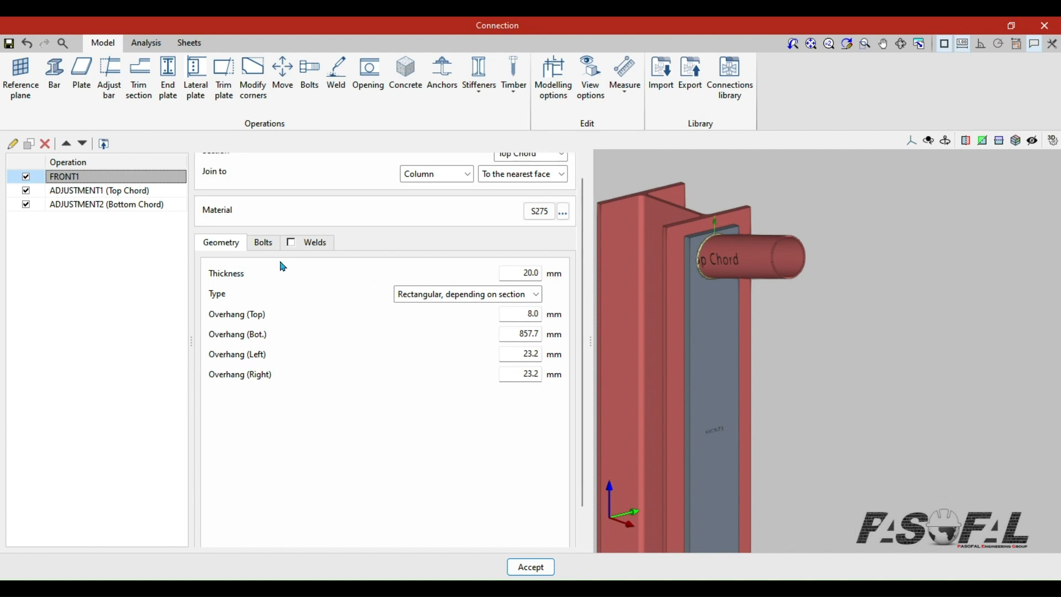
{"action": "left_click", "coordinate": [262, 241]}
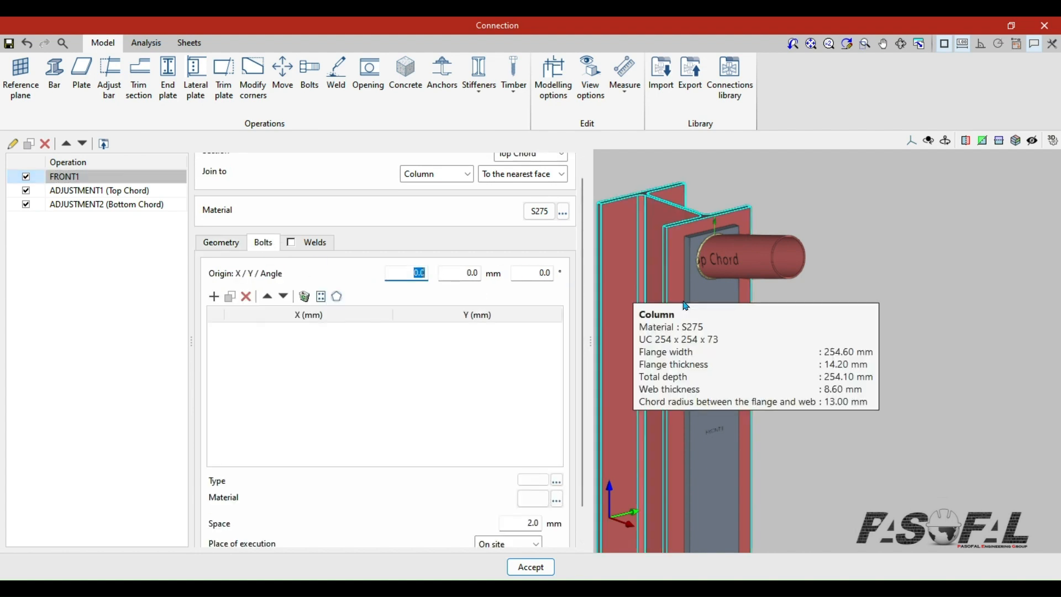
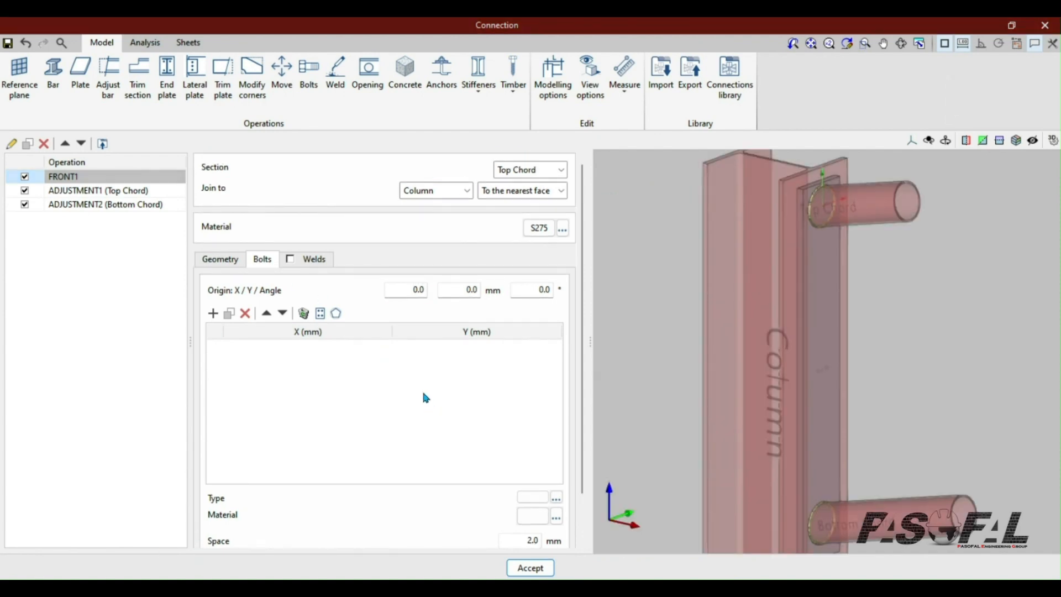
{"action": "left_click", "coordinate": [320, 313]}
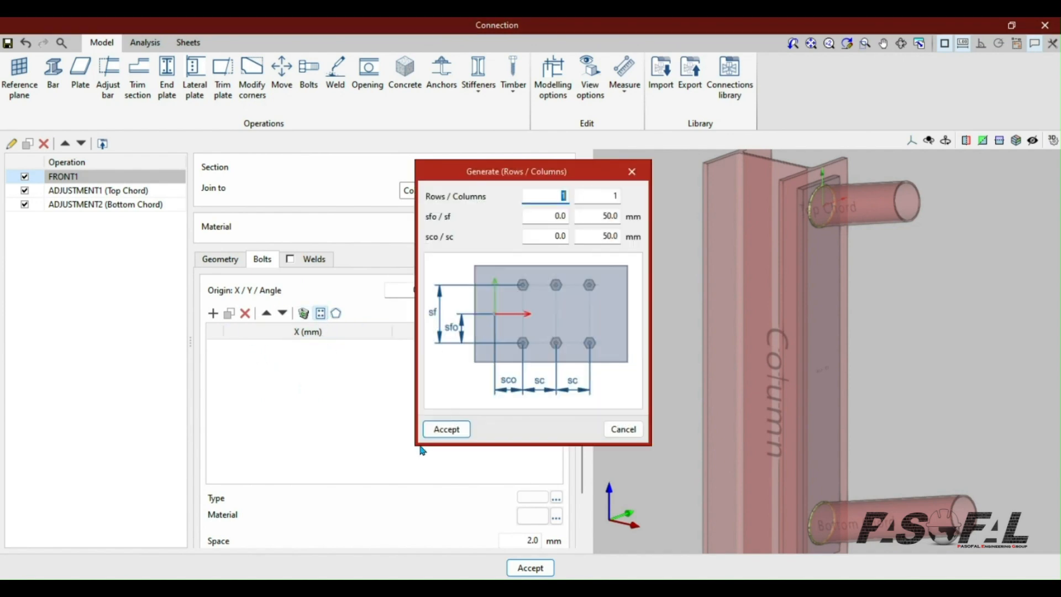
{"action": "left_click_drag", "start_coordinate": [544, 178], "coordinate": [413, 130]}
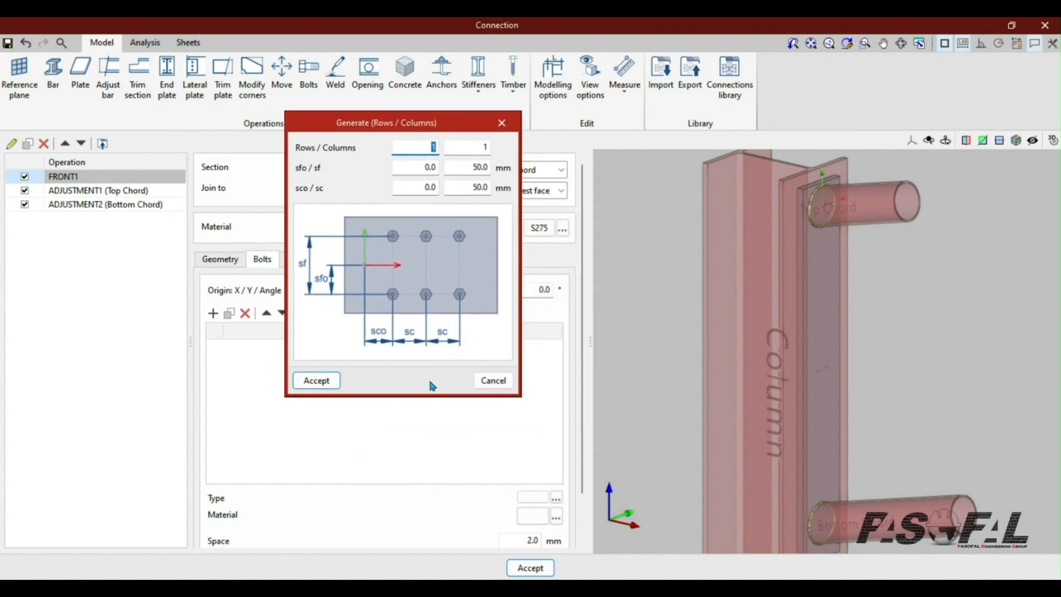
{"action": "key", "text": "alt+Tab"}
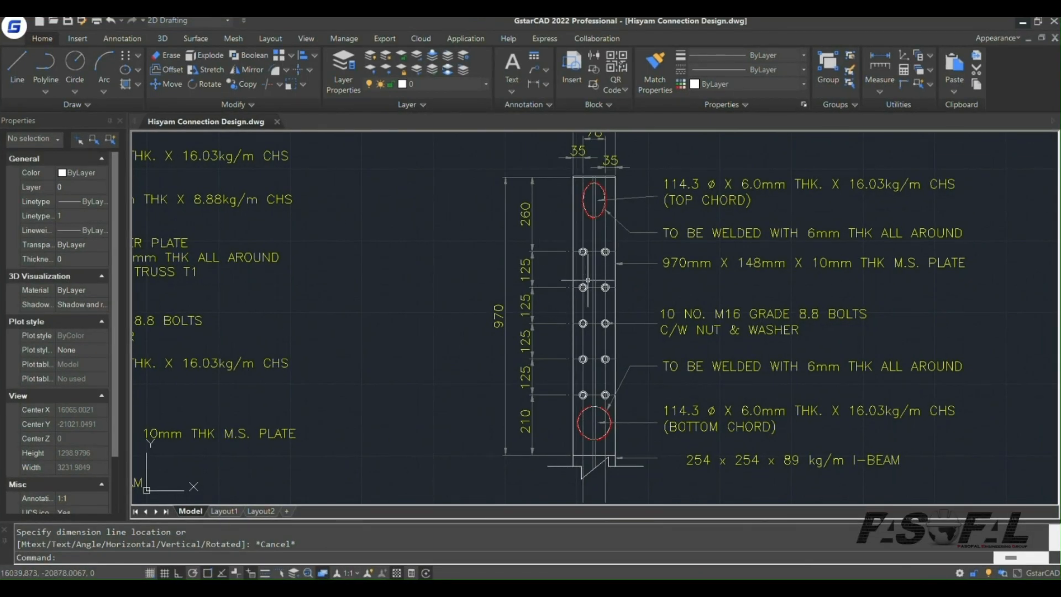
{"action": "scroll", "coordinate": [594, 279], "scroll_direction": "up", "scroll_amount": 3}
{"action": "scroll", "coordinate": [591, 273], "scroll_direction": "down", "scroll_amount": 1}
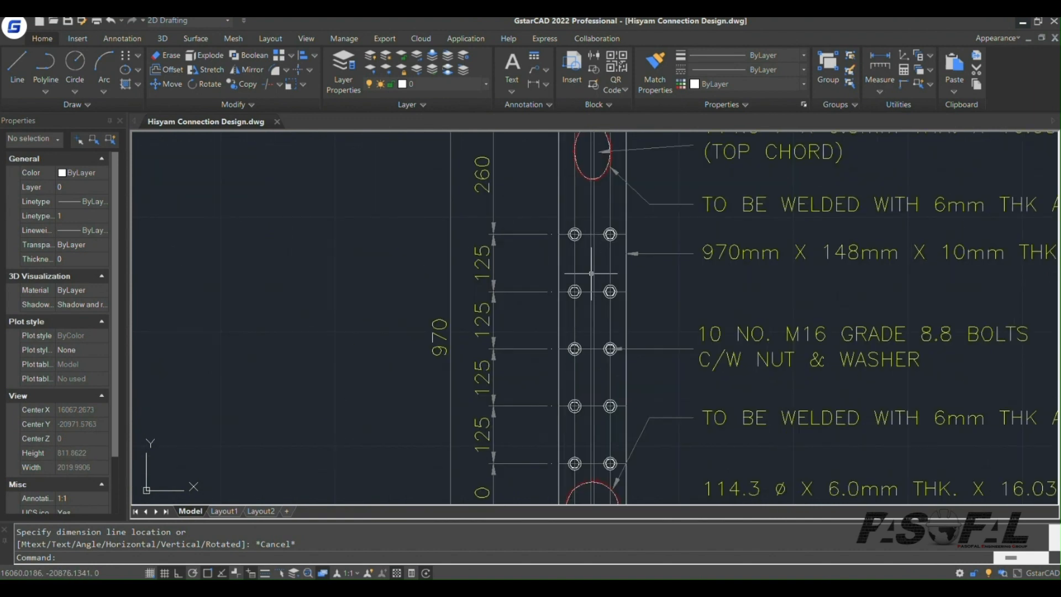
{"action": "scroll", "coordinate": [591, 273], "scroll_direction": "down", "scroll_amount": 2}
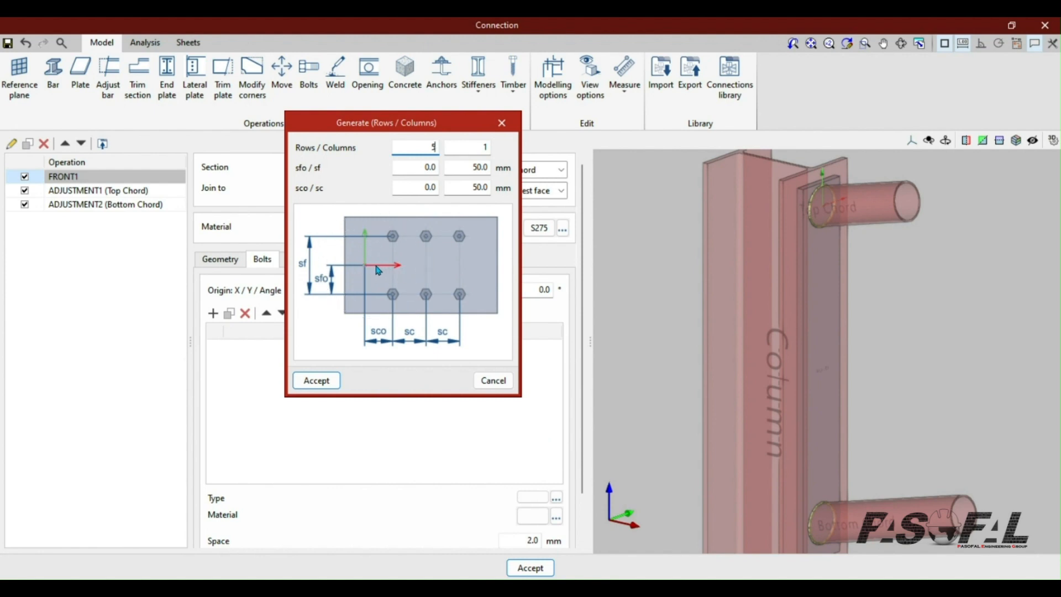
{"action": "left_click", "coordinate": [501, 124]}
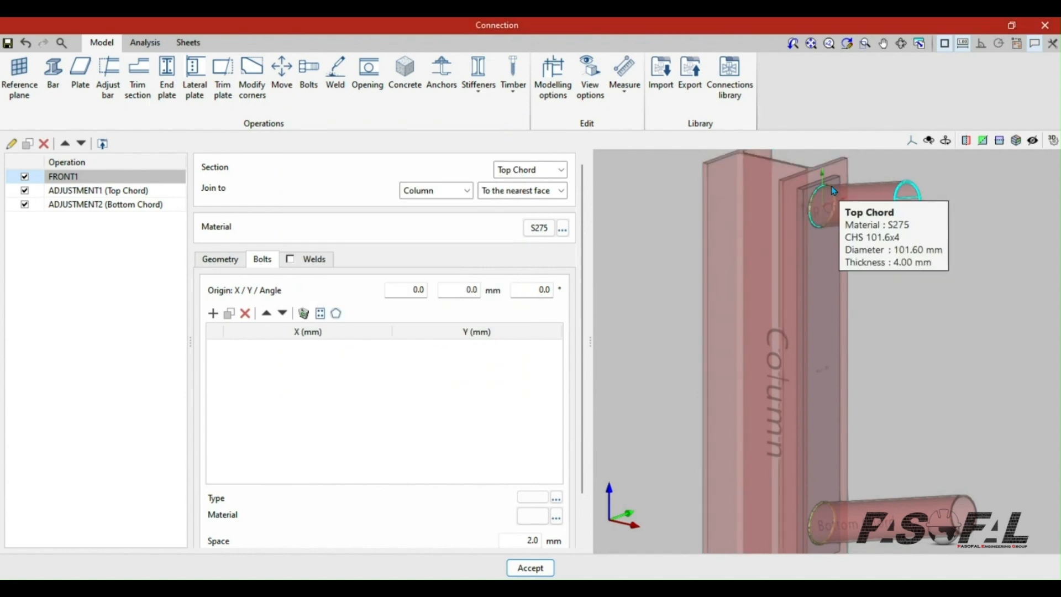
- Inspect the end plate's local axes at the Top Chord and open the view options for the model elements
{"action": "scroll", "coordinate": [831, 186], "scroll_direction": "up", "scroll_amount": 5}
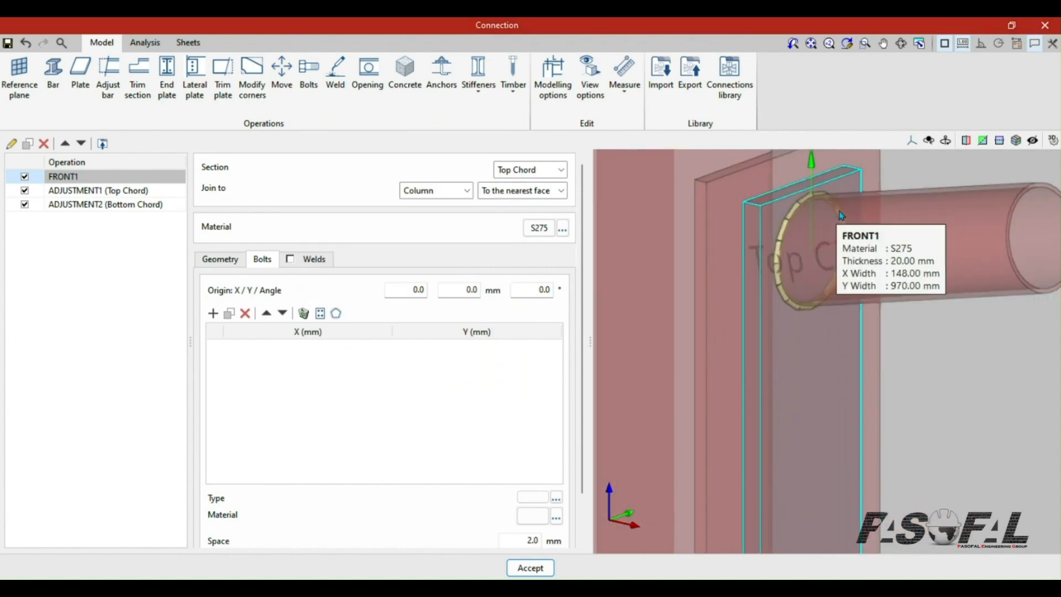
{"action": "scroll", "coordinate": [845, 264], "scroll_direction": "down", "scroll_amount": 3}
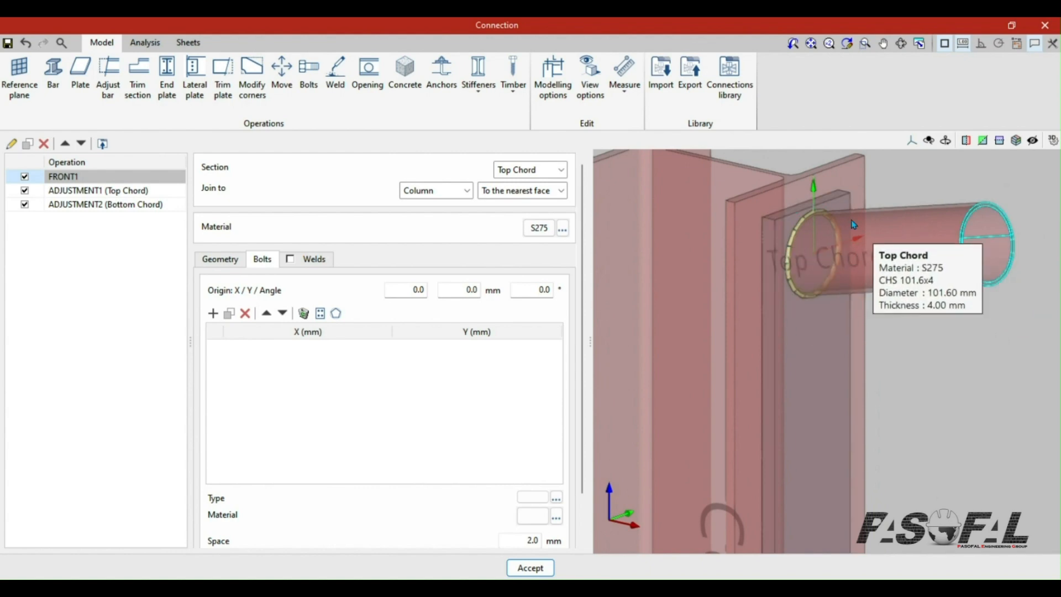
{"action": "left_click", "coordinate": [590, 83]}
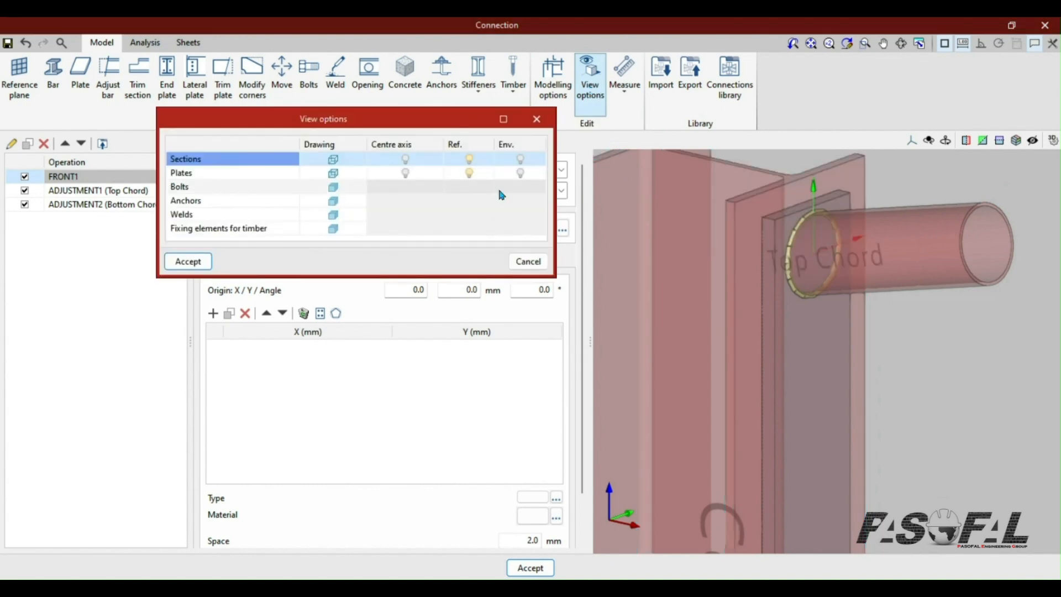
- Set the drawing style of sections and plates to solid in the view options
{"action": "left_click", "coordinate": [336, 174]}
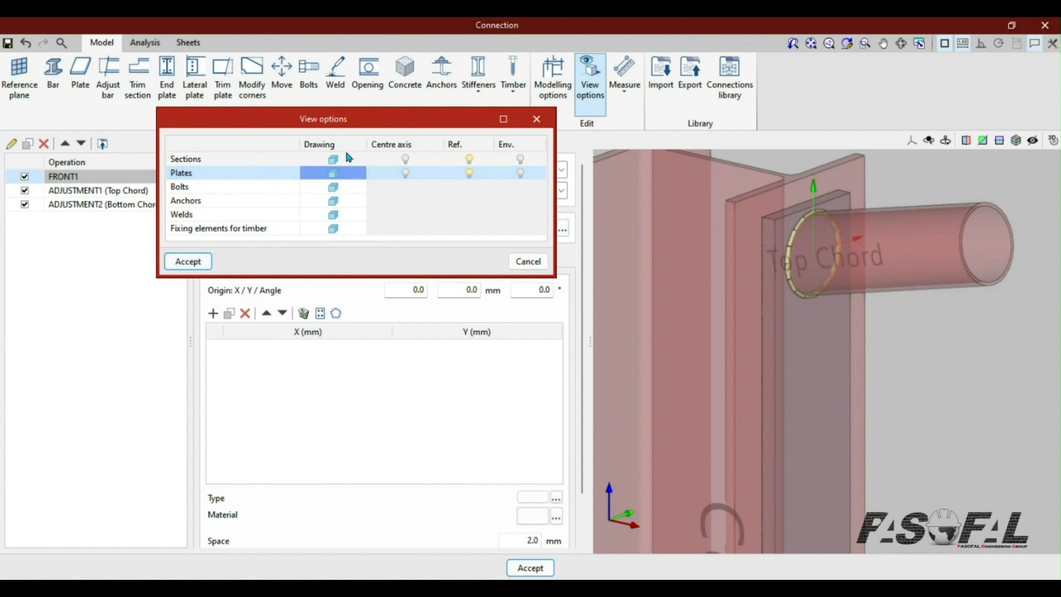
{"action": "left_click", "coordinate": [188, 261]}
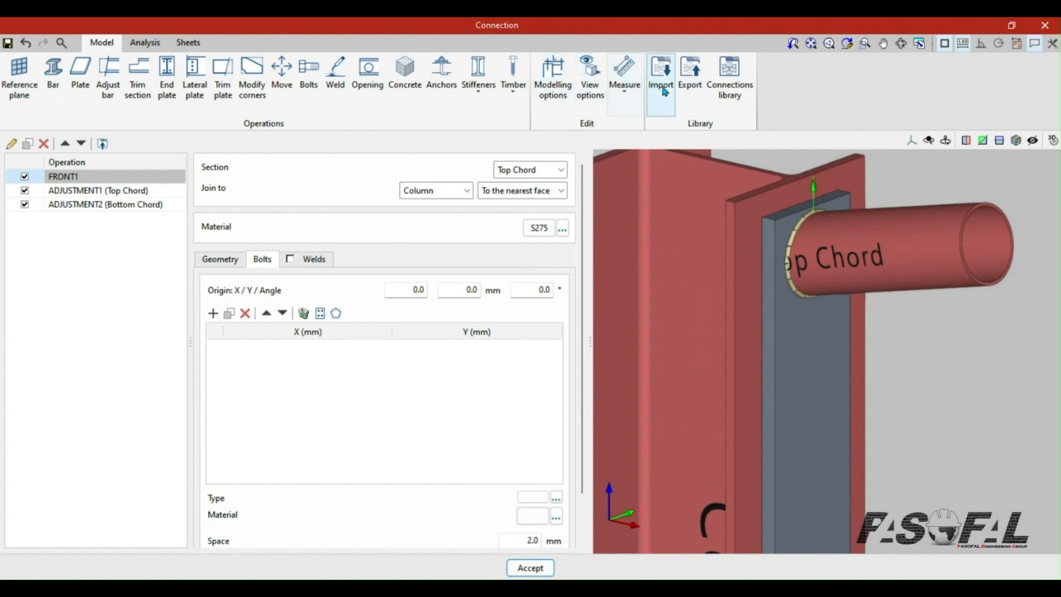
- Set the drawing style of sections and plates to transparent in the view options
{"action": "left_click", "coordinate": [588, 94]}
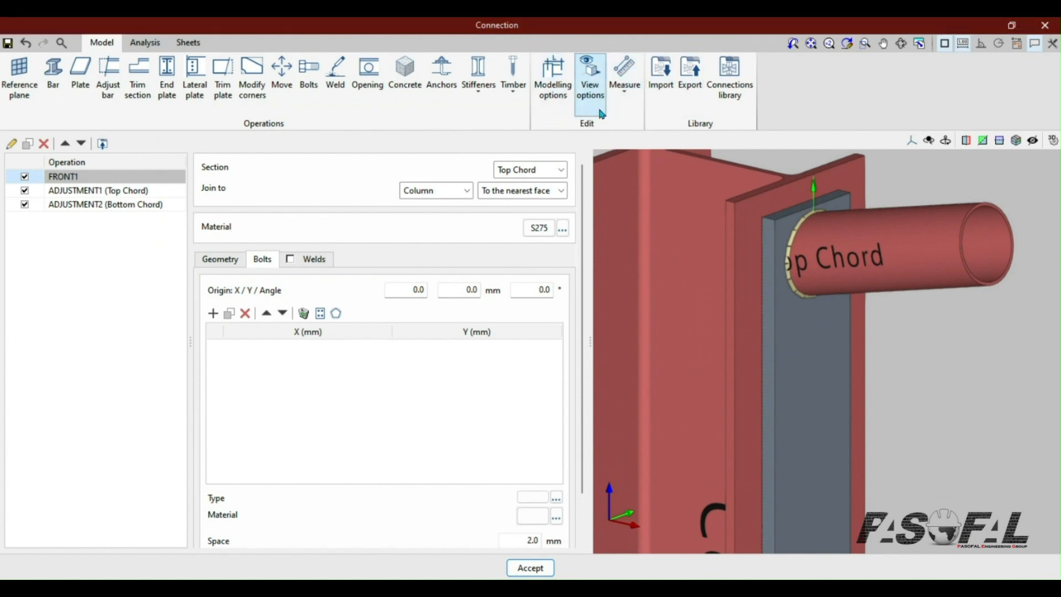
{"action": "left_click", "coordinate": [331, 160]}
{"action": "left_click", "coordinate": [335, 176]}
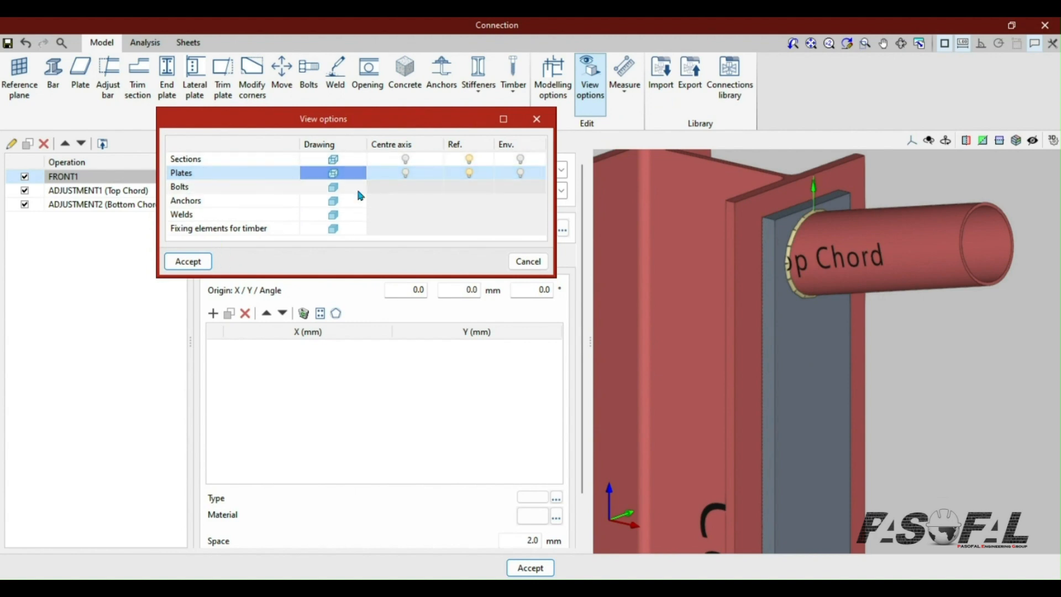
{"action": "left_click", "coordinate": [189, 263]}
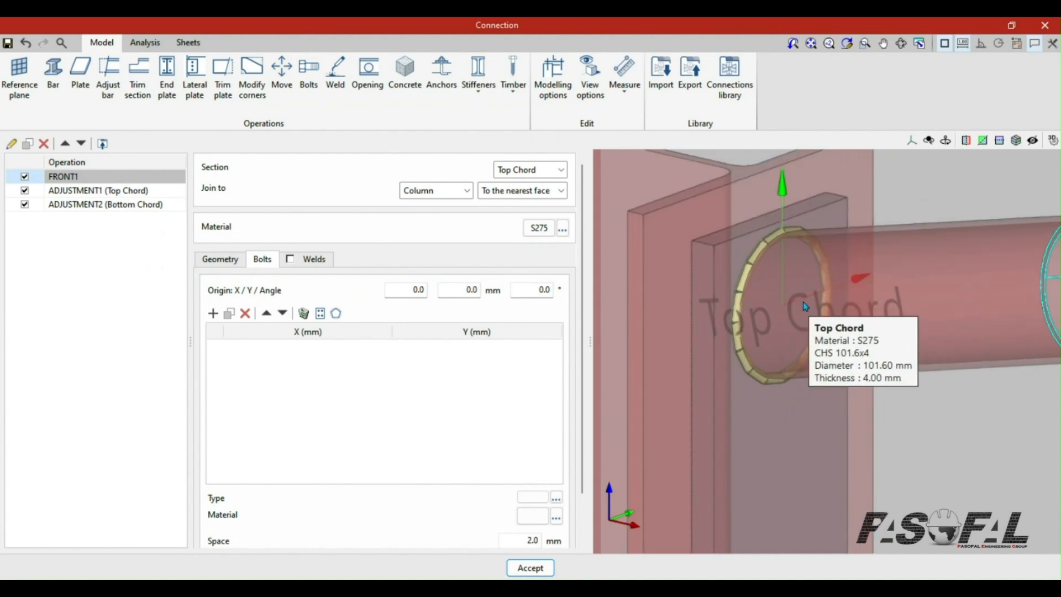
{"action": "scroll", "coordinate": [812, 293], "scroll_direction": "up", "scroll_amount": 2}
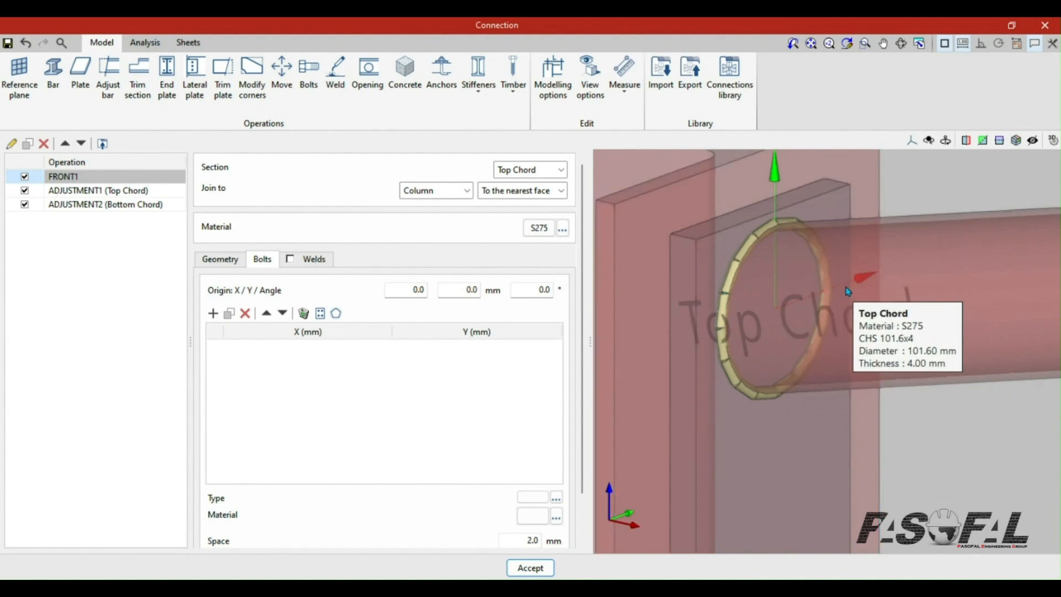
- Start generating a bolt grid for the front plate with 5 rows and 2 columns
{"action": "left_click", "coordinate": [320, 314]}
{"action": "left_click_drag", "start_coordinate": [485, 172], "coordinate": [231, 176]}
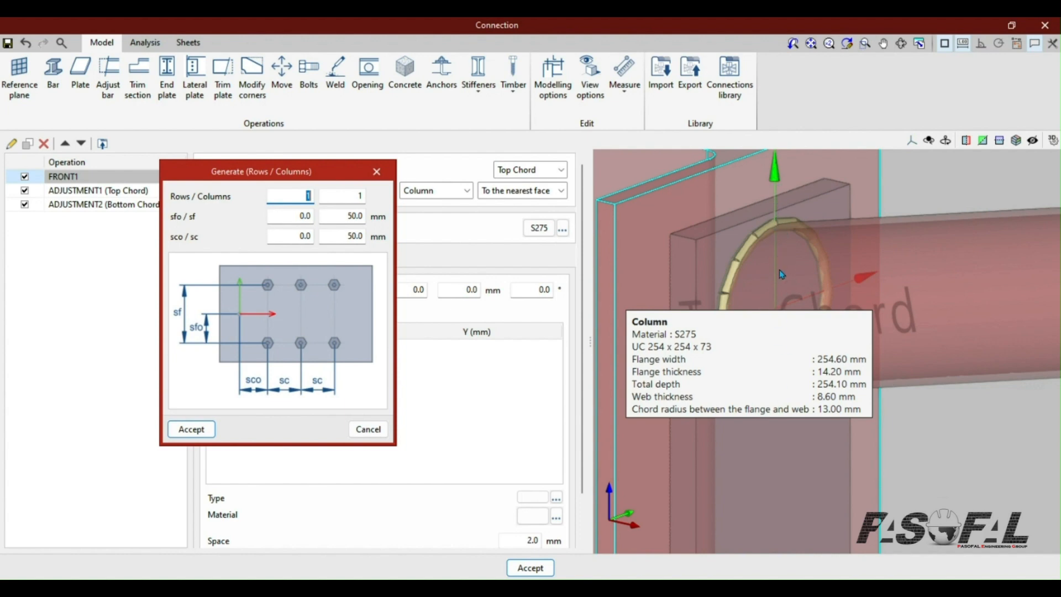
{"action": "key", "text": "alt+Tab"}
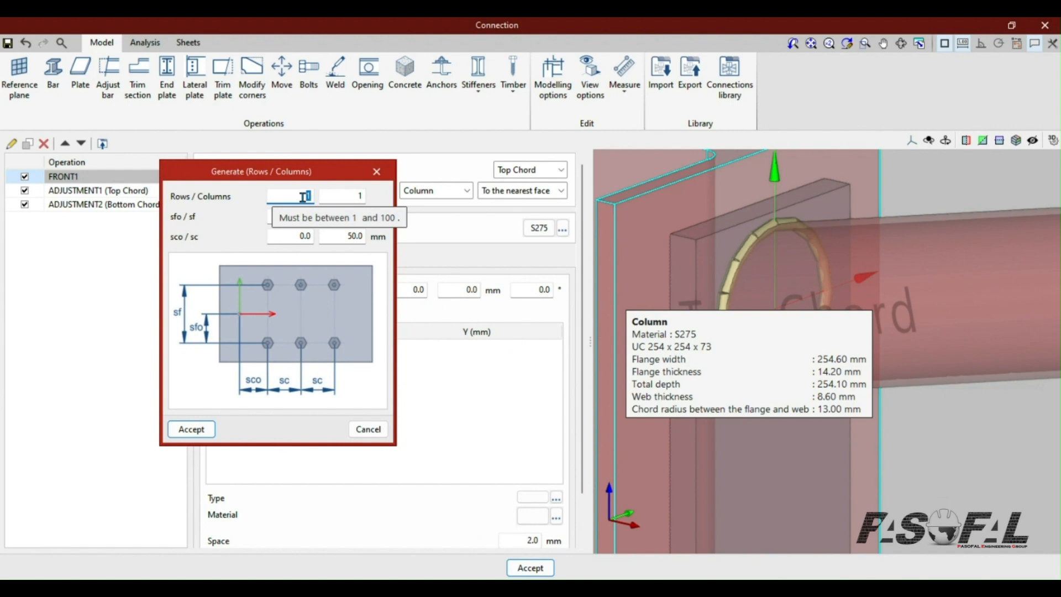
{"action": "type", "text": "5"}
{"action": "left_click", "coordinate": [339, 196]}
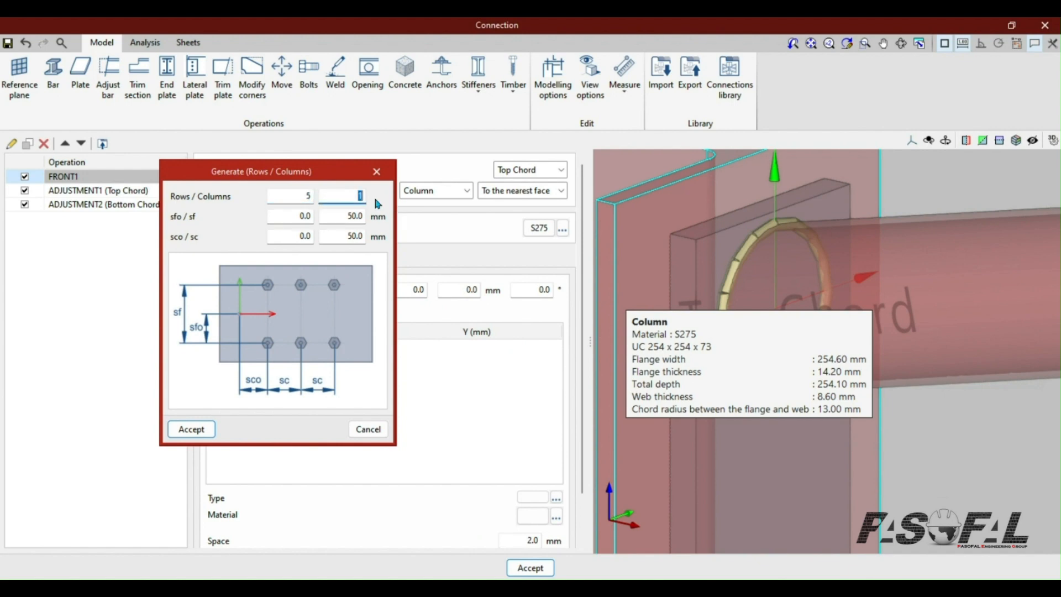
{"action": "type", "text": "2"}
- Consult the plate drawing in GstarCAD for the bolt edge distances, return to the bolt generator and set the column offset sco to -35 mm
{"action": "left_click", "coordinate": [284, 223]}
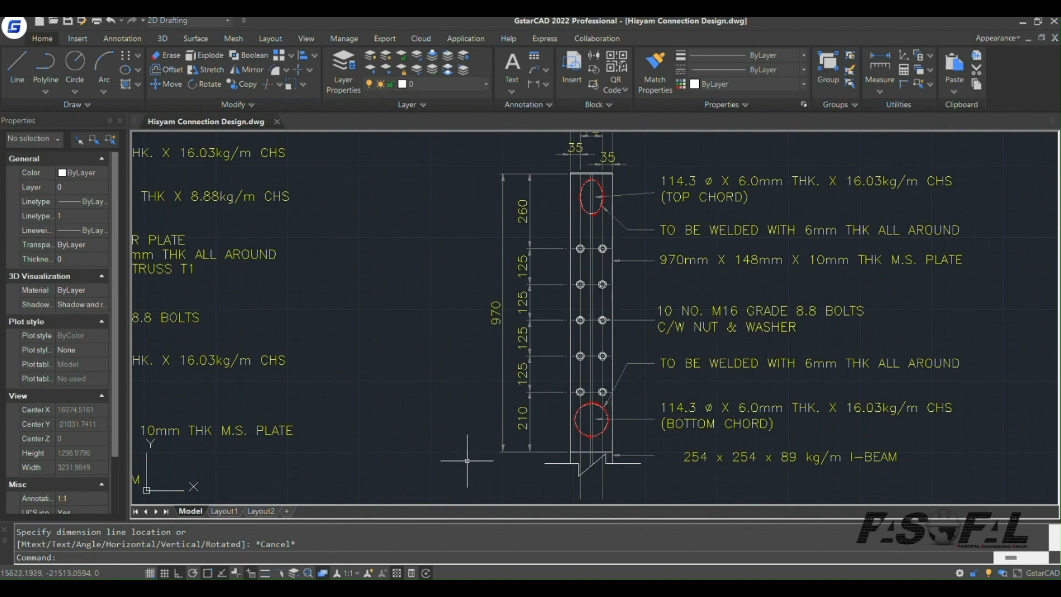
{"action": "scroll", "coordinate": [581, 319], "scroll_direction": "down", "scroll_amount": 2}
{"action": "scroll", "coordinate": [588, 180], "scroll_direction": "up", "scroll_amount": 5}
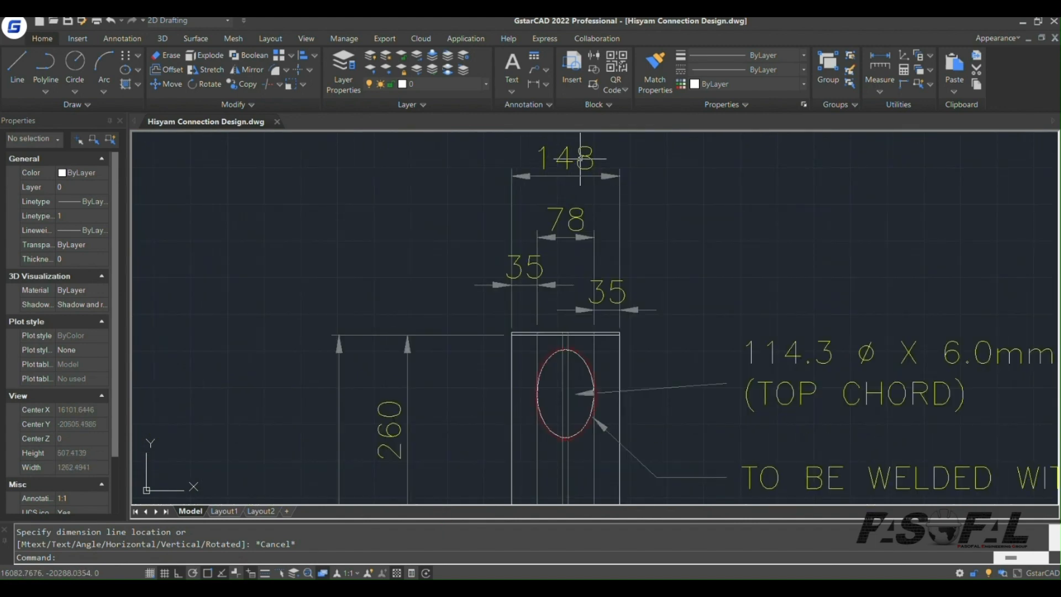
{"action": "scroll", "coordinate": [562, 186], "scroll_direction": "down", "scroll_amount": 2}
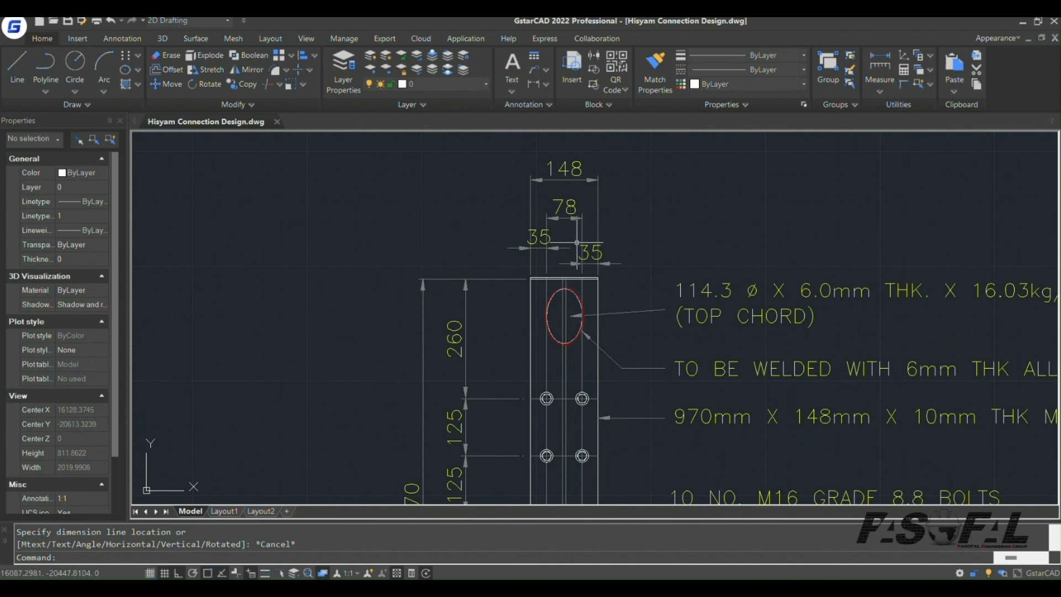
{"action": "scroll", "coordinate": [578, 242], "scroll_direction": "up", "scroll_amount": 2}
{"action": "scroll", "coordinate": [578, 242], "scroll_direction": "down", "scroll_amount": 2}
{"action": "scroll", "coordinate": [573, 218], "scroll_direction": "up", "scroll_amount": 2}
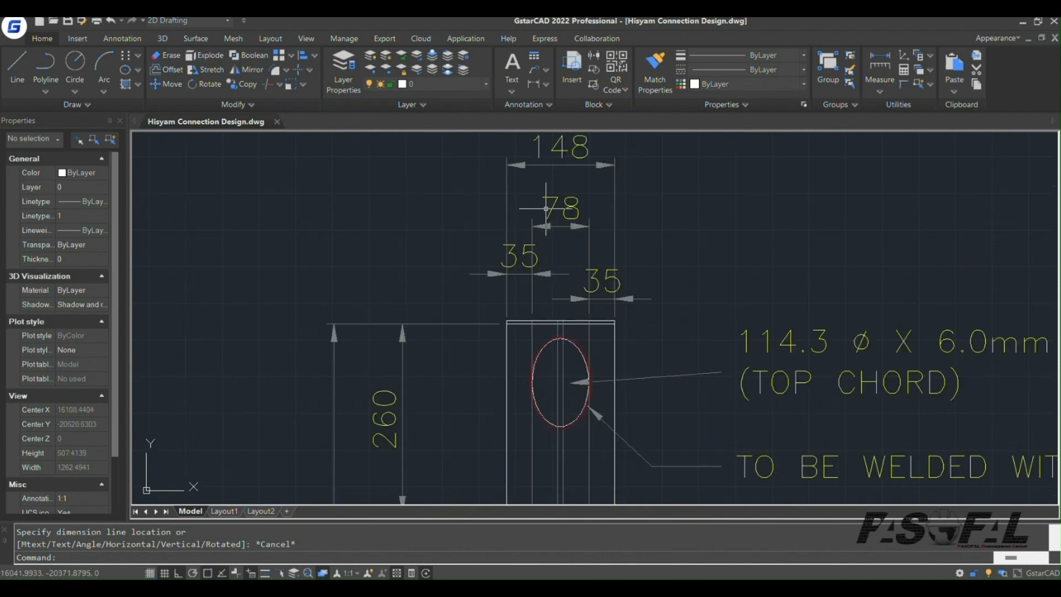
{"action": "scroll", "coordinate": [522, 255], "scroll_direction": "up", "scroll_amount": 2}
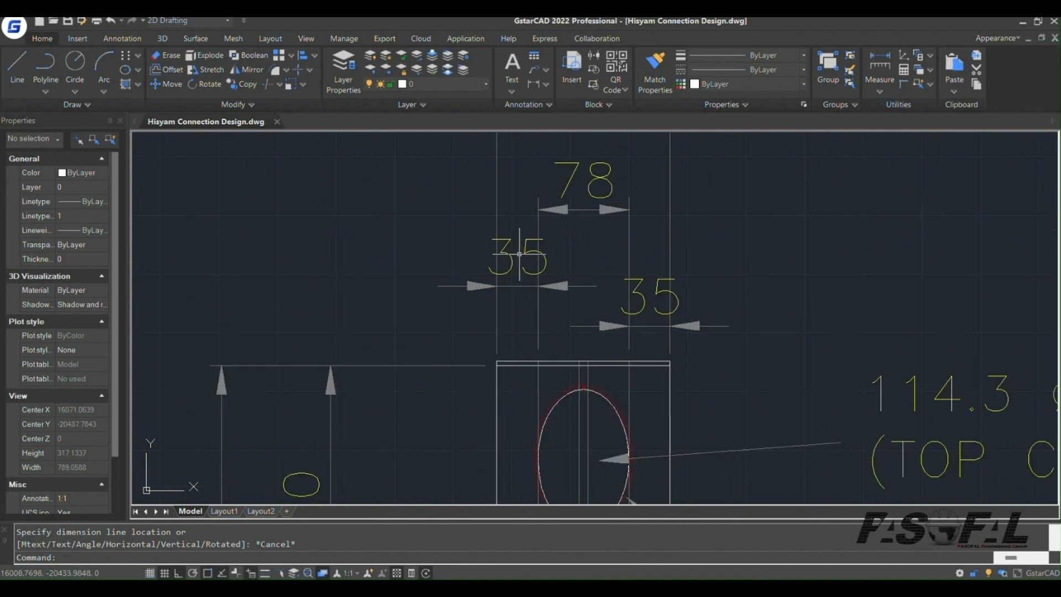
{"action": "scroll", "coordinate": [550, 279], "scroll_direction": "down", "scroll_amount": 1}
{"action": "scroll", "coordinate": [588, 226], "scroll_direction": "down", "scroll_amount": 1}
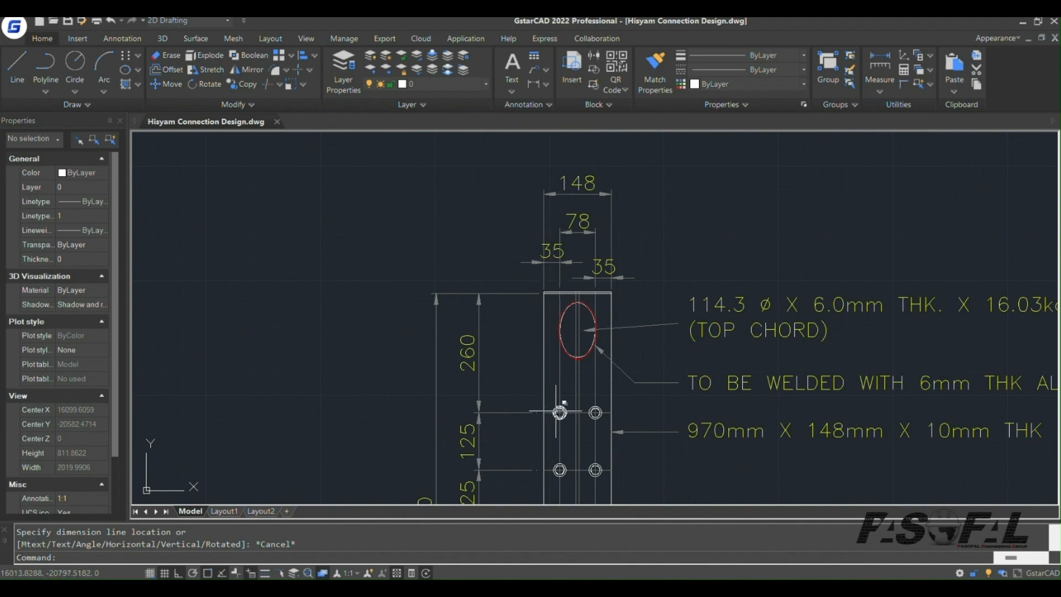
{"action": "scroll", "coordinate": [554, 260], "scroll_direction": "up", "scroll_amount": 2}
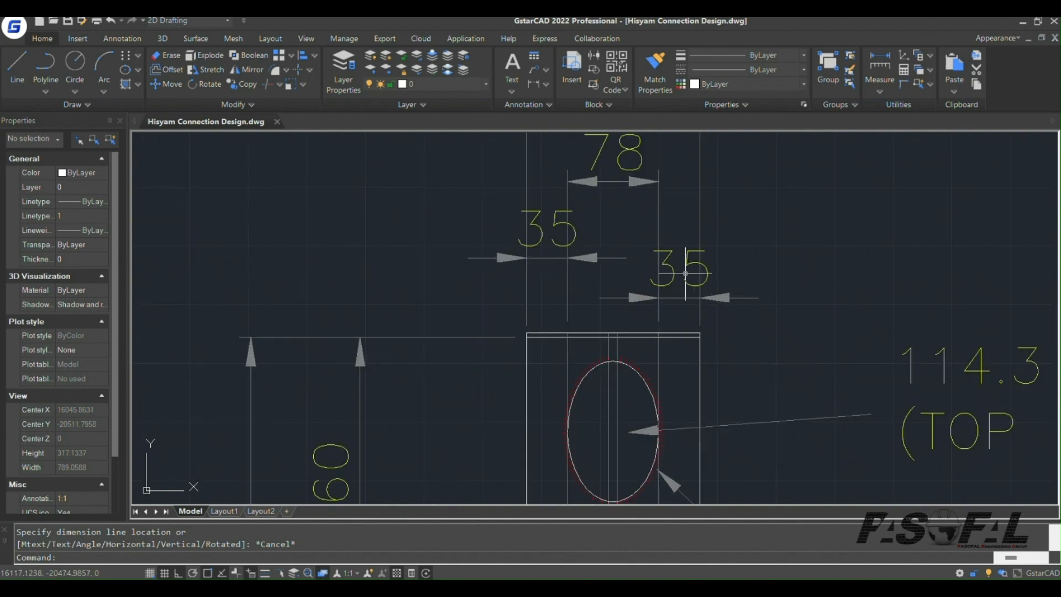
{"action": "scroll", "coordinate": [645, 266], "scroll_direction": "down", "scroll_amount": 2}
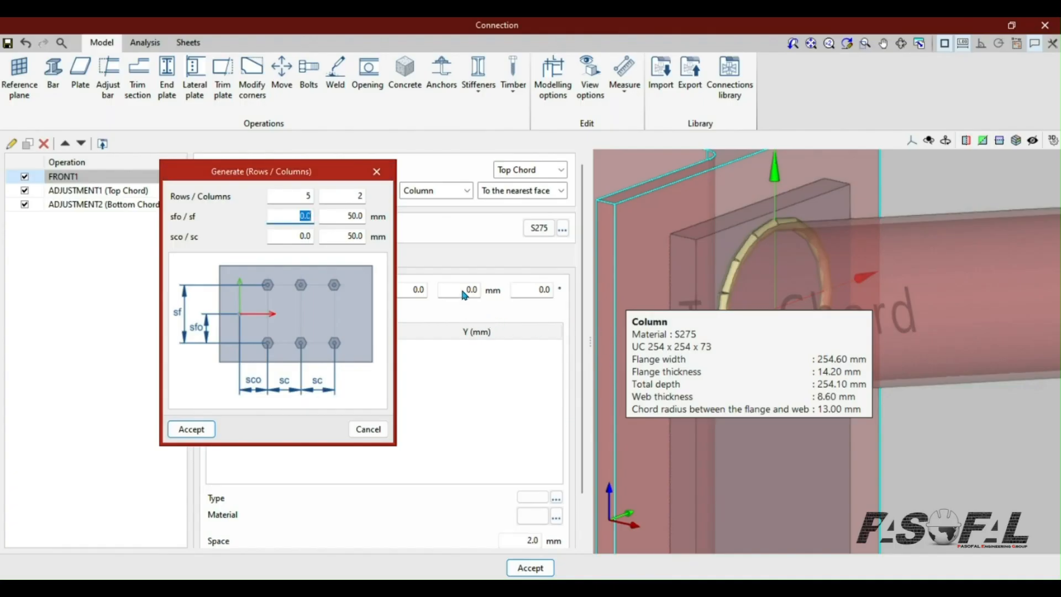
{"action": "left_click", "coordinate": [312, 238]}
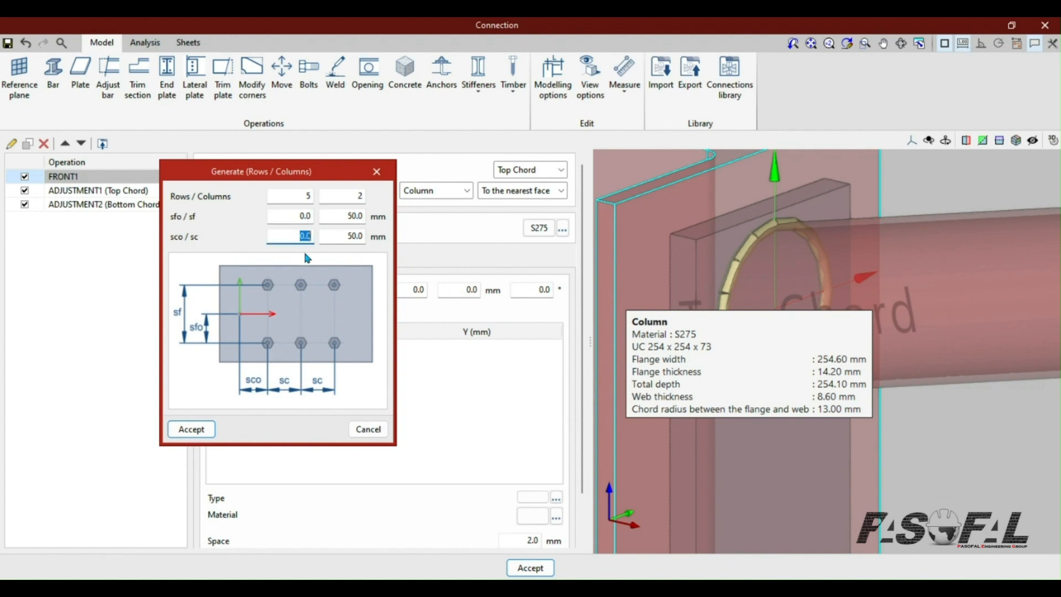
{"action": "type", "text": "-35"}
- Check the horizontal bolt spacing in the GstarCAD drawing and set the column spacing sc to 78 mm in the bolt generator
{"action": "left_click", "coordinate": [300, 216]}
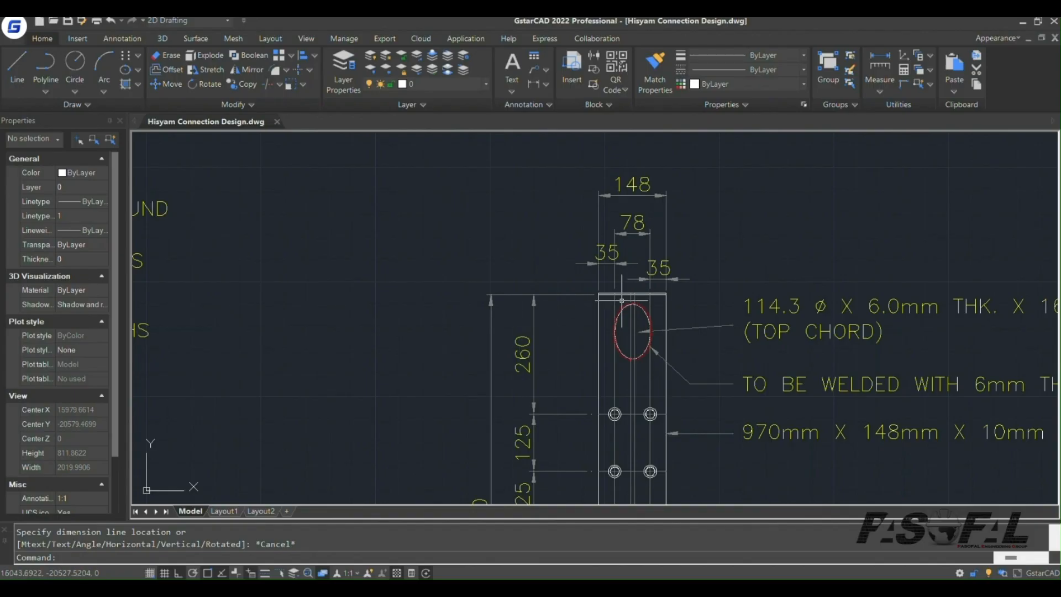
{"action": "scroll", "coordinate": [598, 260], "scroll_direction": "up", "scroll_amount": 2}
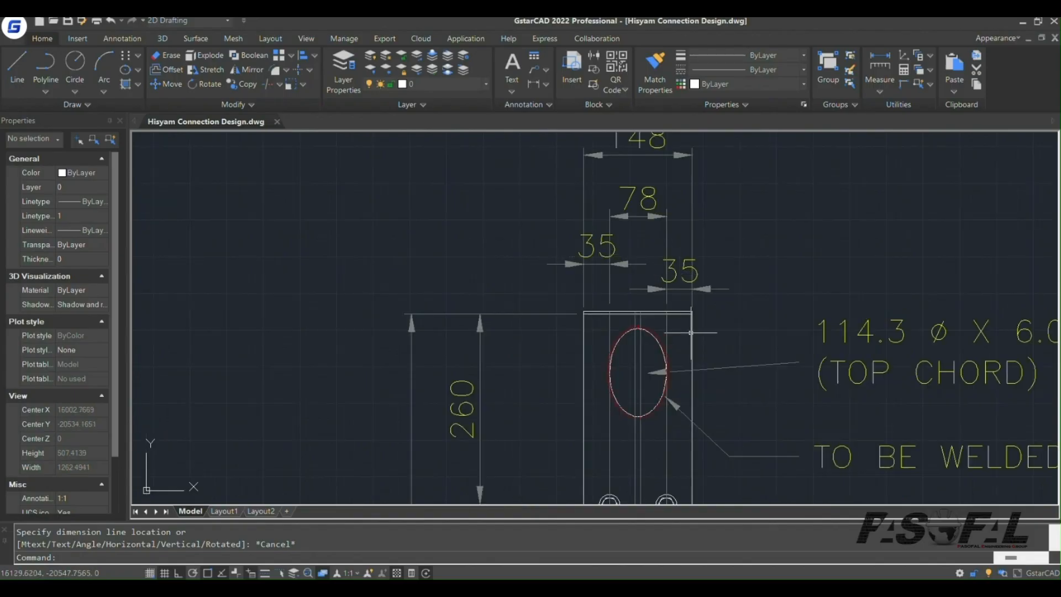
{"action": "scroll", "coordinate": [693, 341], "scroll_direction": "up", "scroll_amount": 2}
{"action": "scroll", "coordinate": [683, 360], "scroll_direction": "up", "scroll_amount": 2}
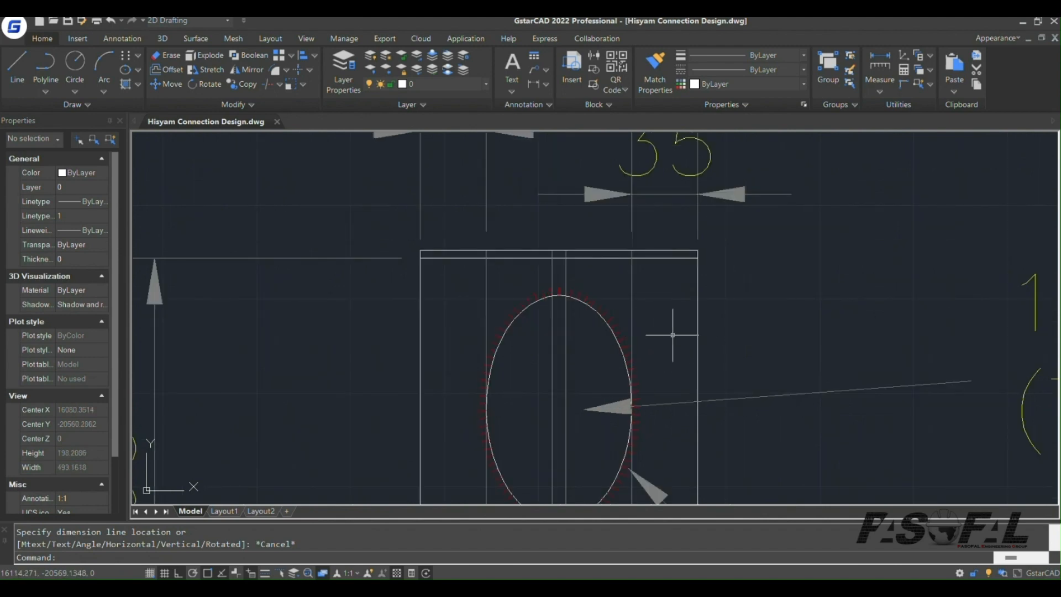
{"action": "scroll", "coordinate": [675, 336], "scroll_direction": "down", "scroll_amount": 2}
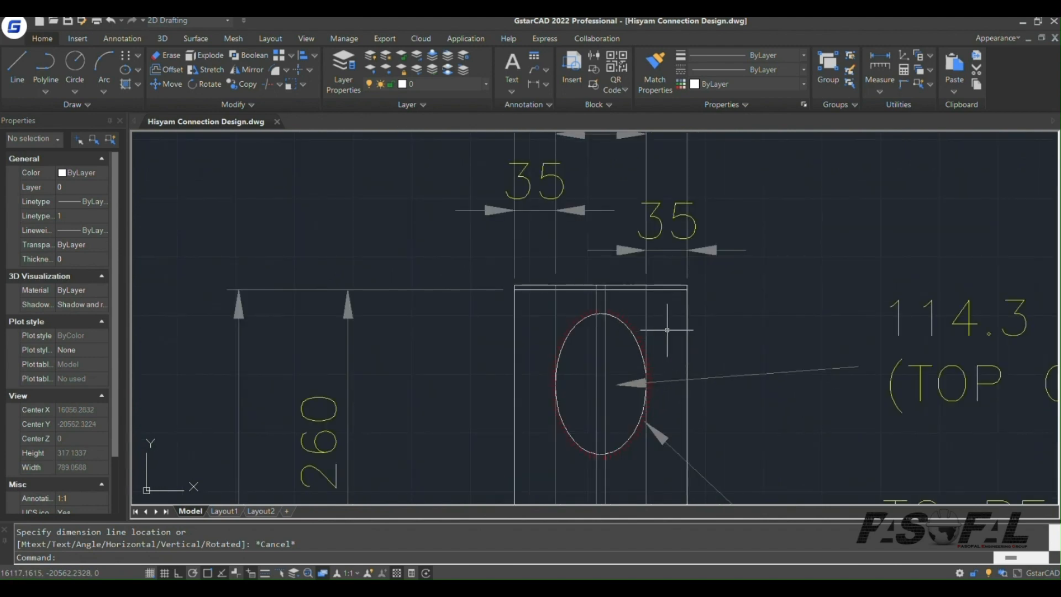
{"action": "scroll", "coordinate": [656, 333], "scroll_direction": "down", "scroll_amount": 2}
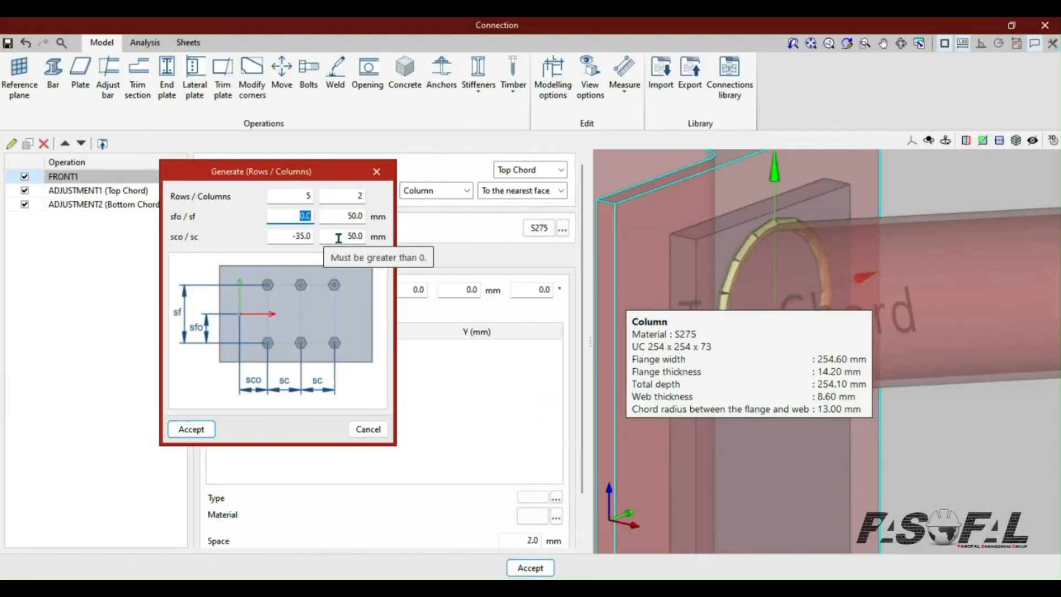
{"action": "left_click_drag", "start_coordinate": [347, 238], "coordinate": [363, 237]}
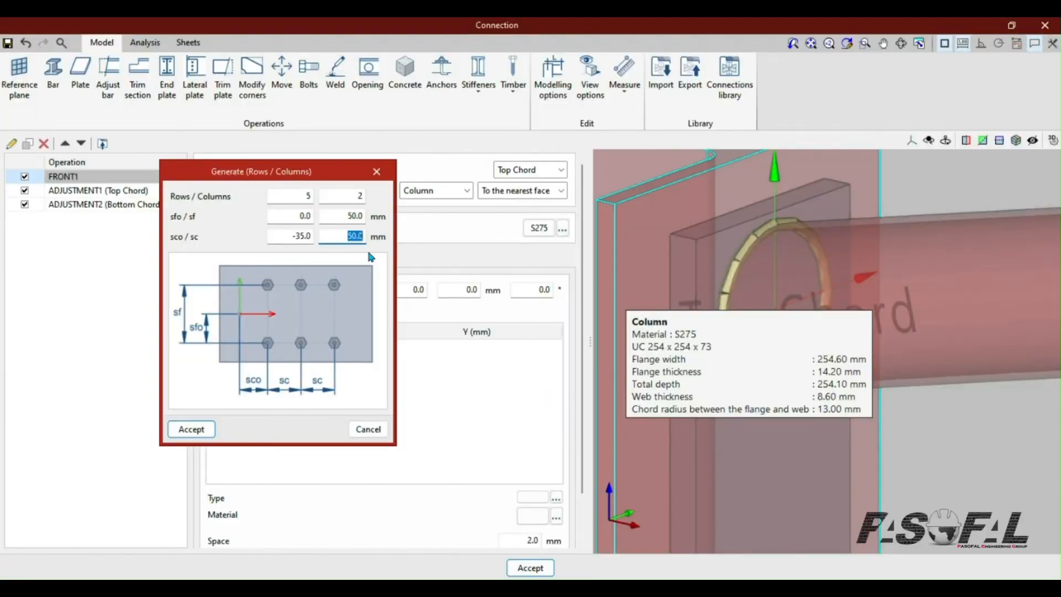
{"action": "left_click", "coordinate": [473, 588]}
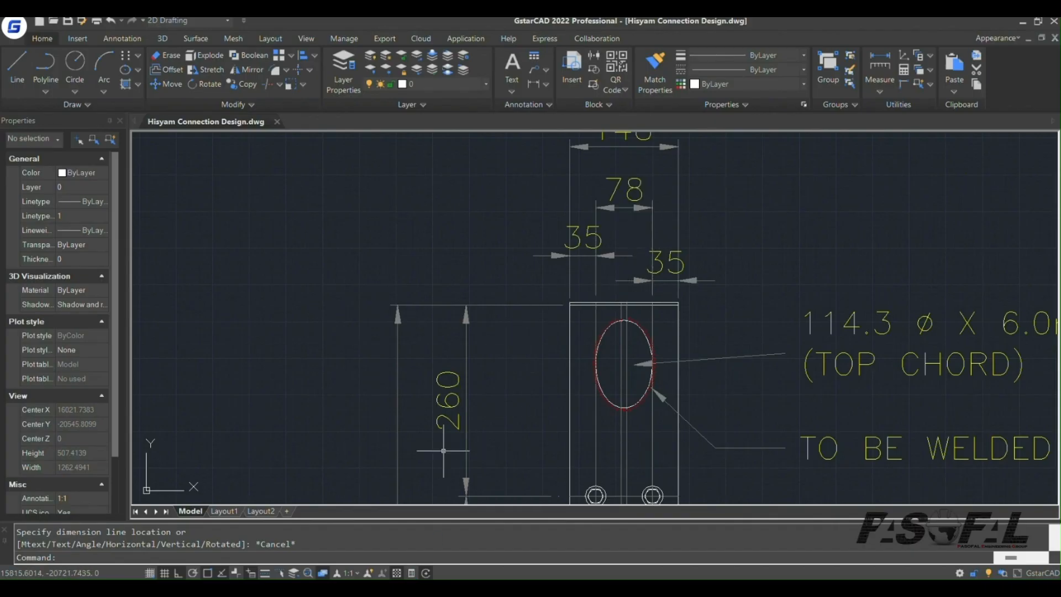
{"action": "left_click", "coordinate": [450, 588]}
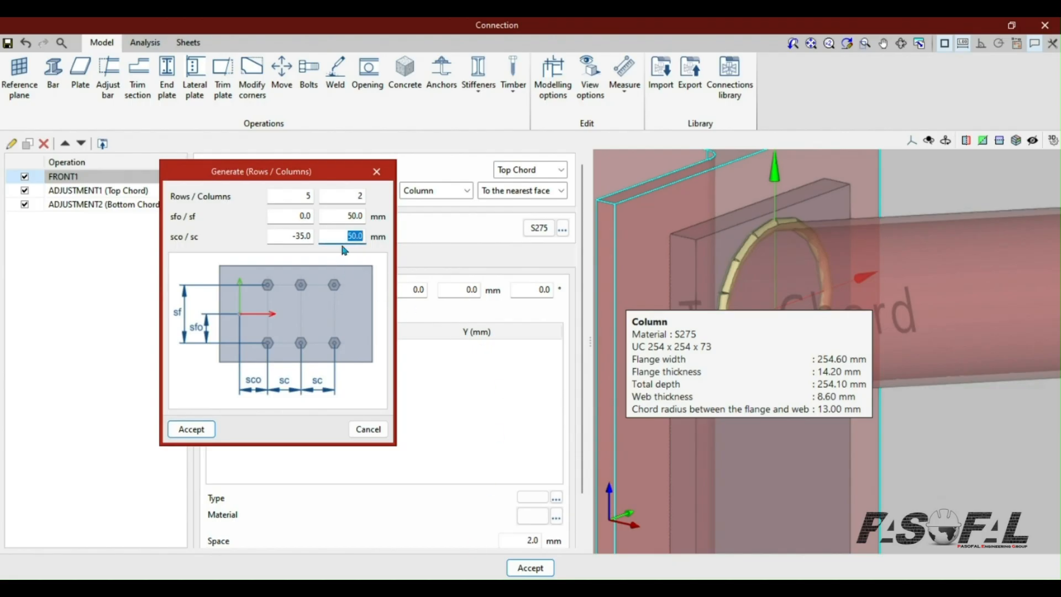
{"action": "type", "text": "78"}
- Check the vertical bolt spacing in the GstarCAD drawing and set the row spacing sf to 125 mm in the bolt generator
{"action": "double_click", "coordinate": [342, 218]}
{"action": "mouse_move", "coordinate": [389, 589]}
{"action": "left_click", "coordinate": [414, 534]}
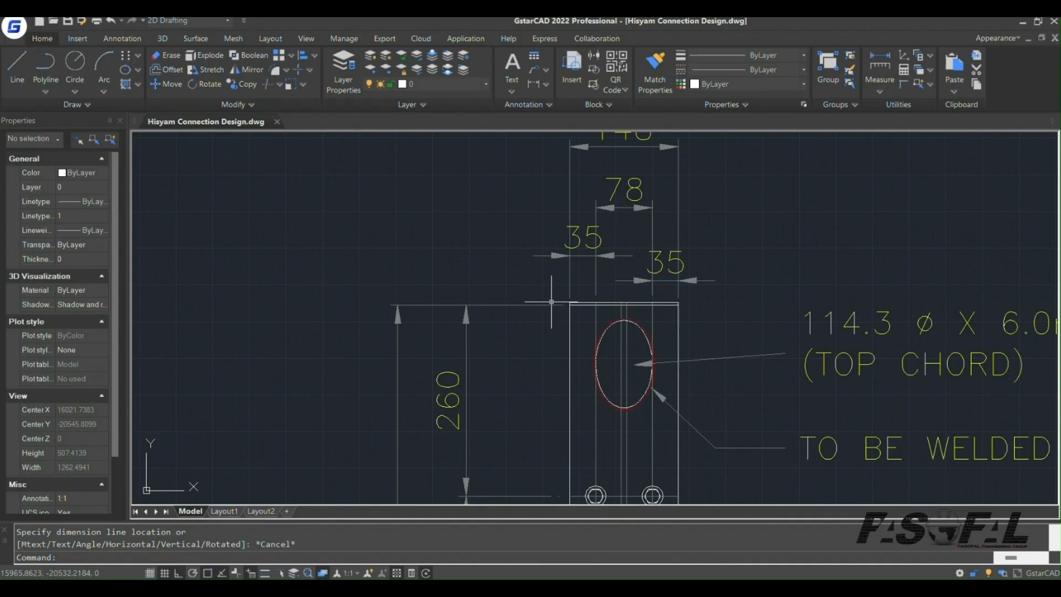
{"action": "scroll", "coordinate": [549, 302], "scroll_direction": "down", "scroll_amount": 8}
{"action": "scroll", "coordinate": [544, 372], "scroll_direction": "up", "scroll_amount": 2}
{"action": "scroll", "coordinate": [545, 372], "scroll_direction": "up", "scroll_amount": 4}
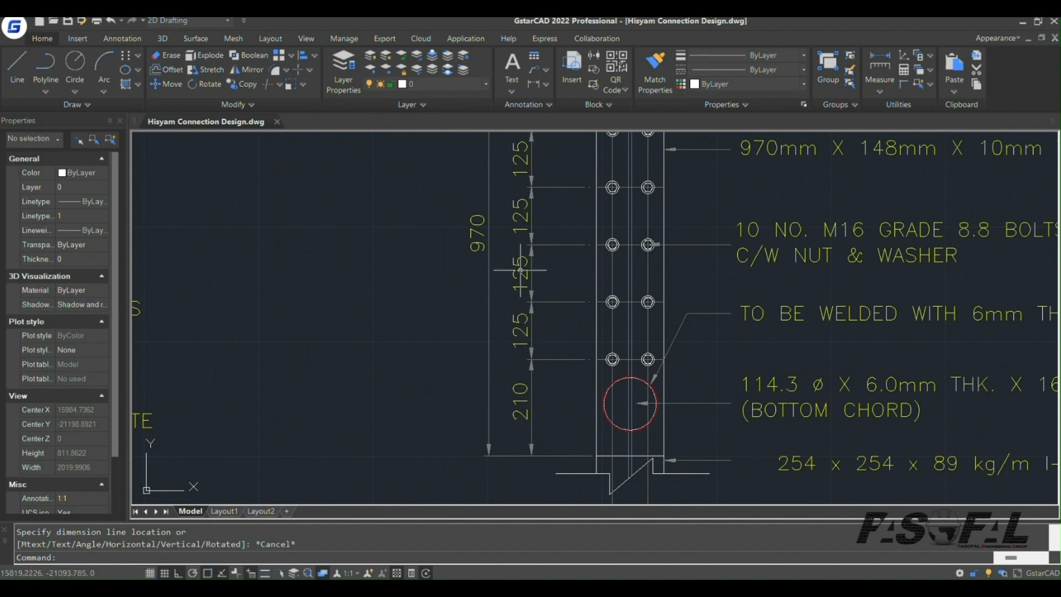
{"action": "scroll", "coordinate": [523, 290], "scroll_direction": "down", "scroll_amount": 3}
{"action": "scroll", "coordinate": [525, 258], "scroll_direction": "up", "scroll_amount": 3}
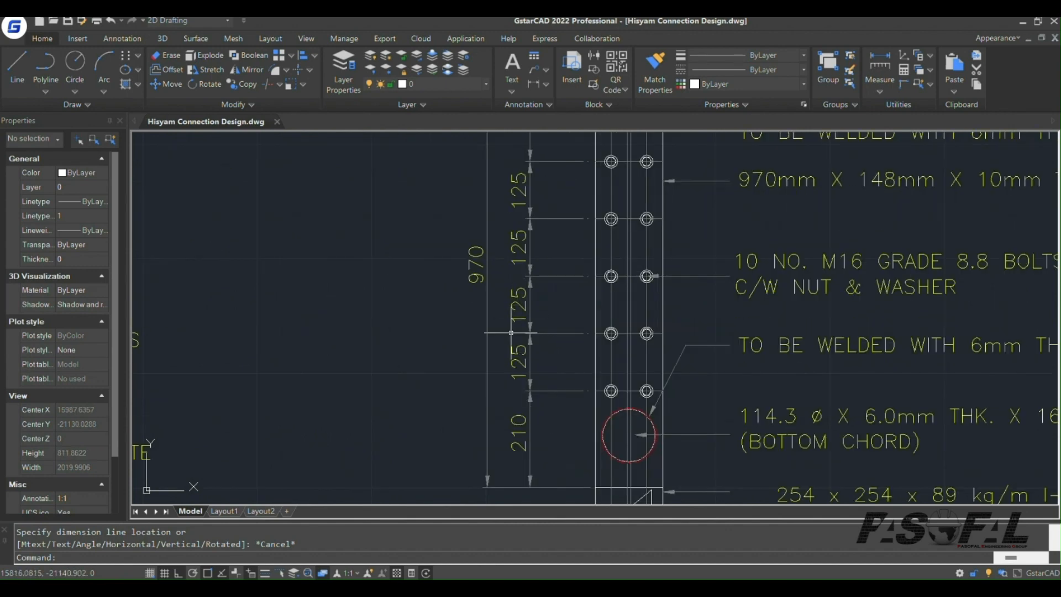
{"action": "mouse_move", "coordinate": [450, 589]}
{"action": "left_click", "coordinate": [450, 527]}
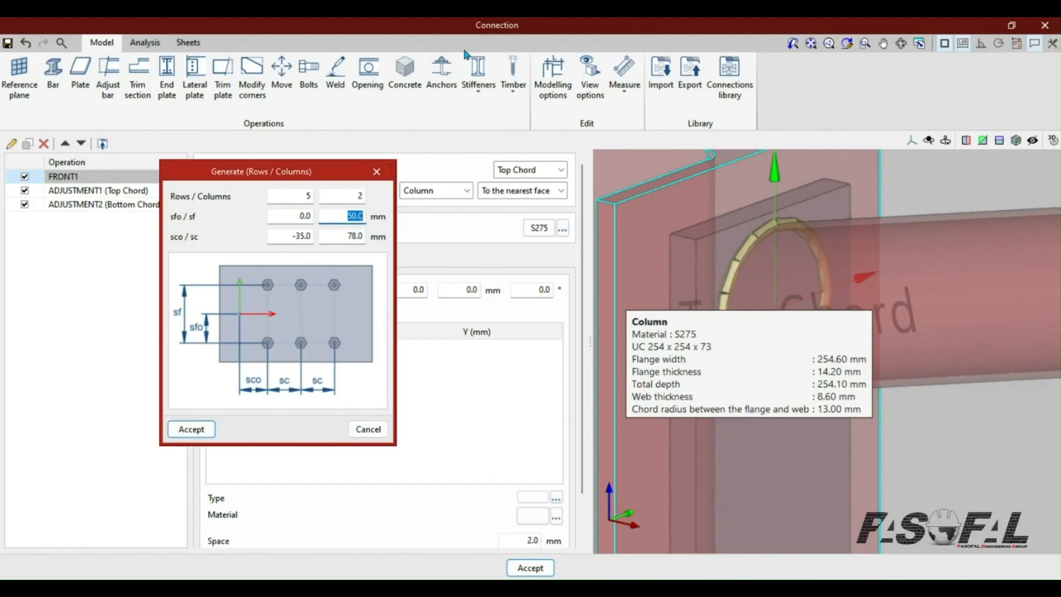
{"action": "double_click", "coordinate": [347, 216]}
{"action": "type", "text": "125"}
- Examine the vertical bolt dimensions of Section 1-1 in GstarCAD and return to the bolt generator
{"action": "left_click", "coordinate": [345, 237]}
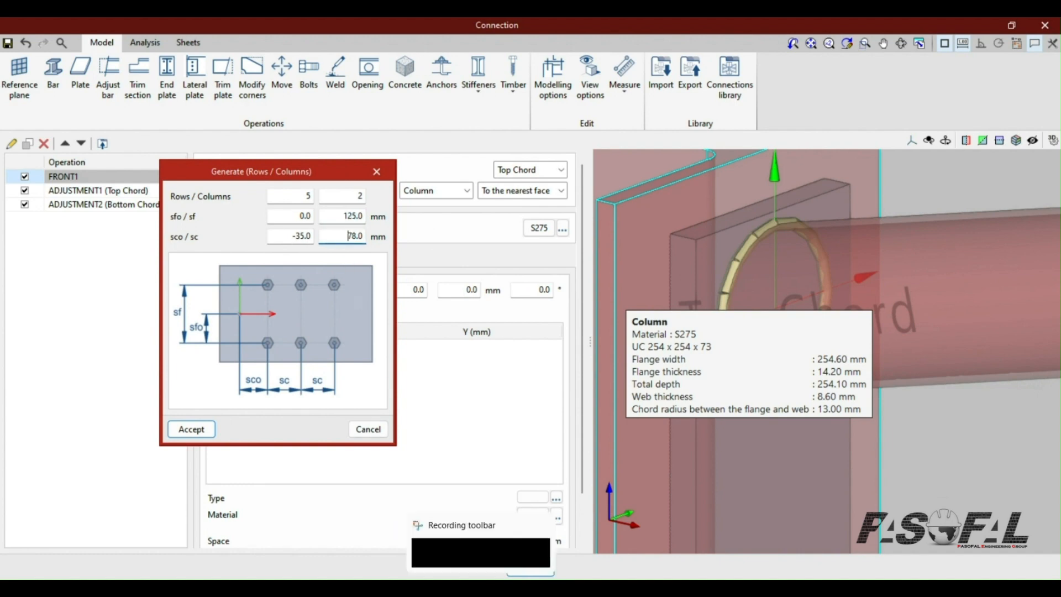
{"action": "left_click", "coordinate": [423, 530]}
{"action": "scroll", "coordinate": [519, 293], "scroll_direction": "down", "scroll_amount": 3}
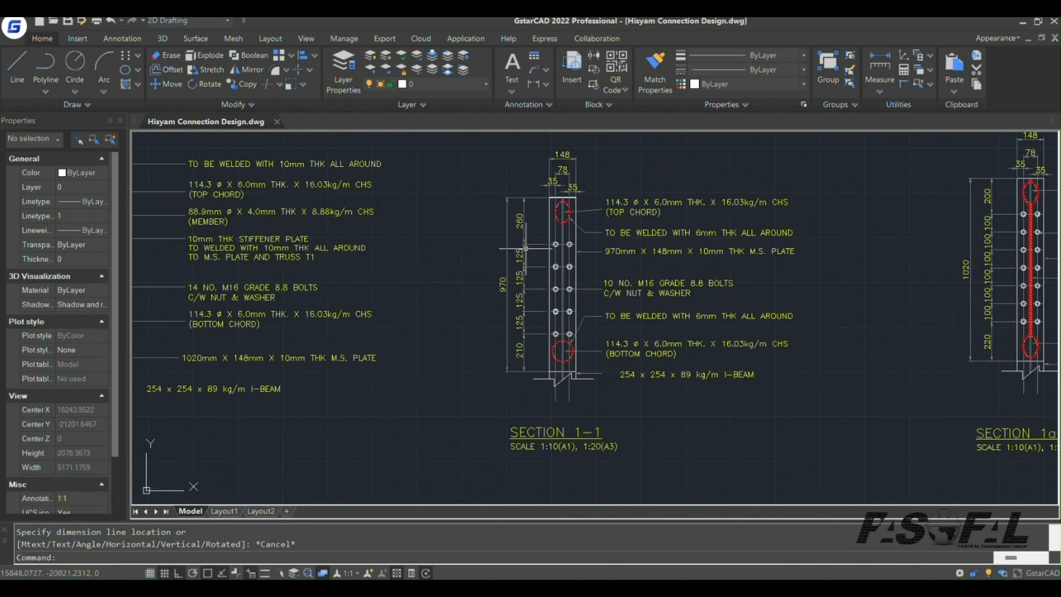
{"action": "scroll", "coordinate": [525, 249], "scroll_direction": "up", "scroll_amount": 4}
{"action": "scroll", "coordinate": [526, 232], "scroll_direction": "down", "scroll_amount": 2}
{"action": "scroll", "coordinate": [528, 223], "scroll_direction": "up", "scroll_amount": 2}
{"action": "scroll", "coordinate": [527, 332], "scroll_direction": "down", "scroll_amount": 2}
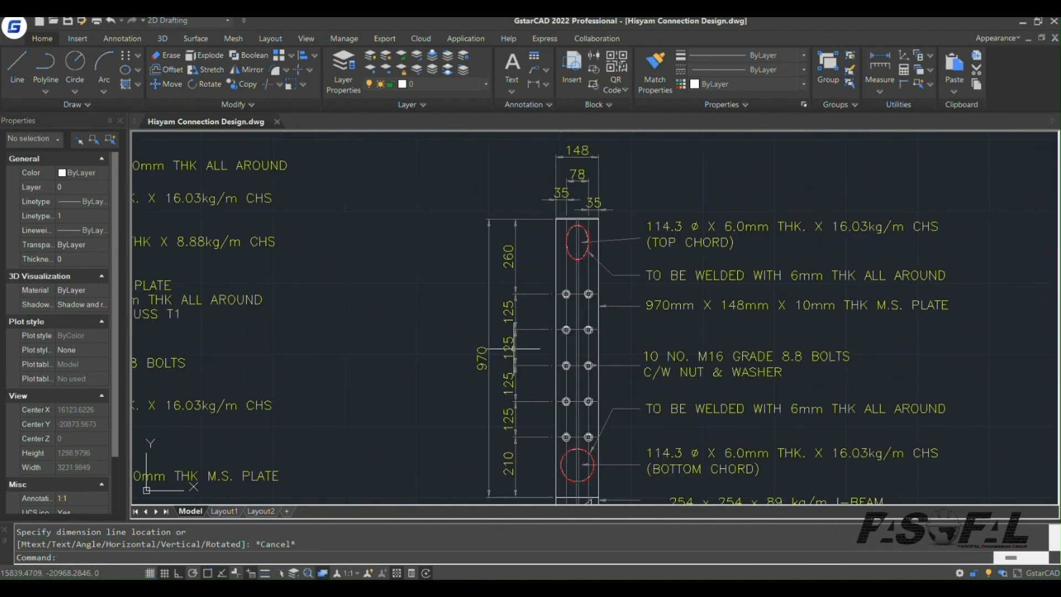
{"action": "scroll", "coordinate": [508, 469], "scroll_direction": "up", "scroll_amount": 4}
{"action": "scroll", "coordinate": [516, 414], "scroll_direction": "down", "scroll_amount": 2}
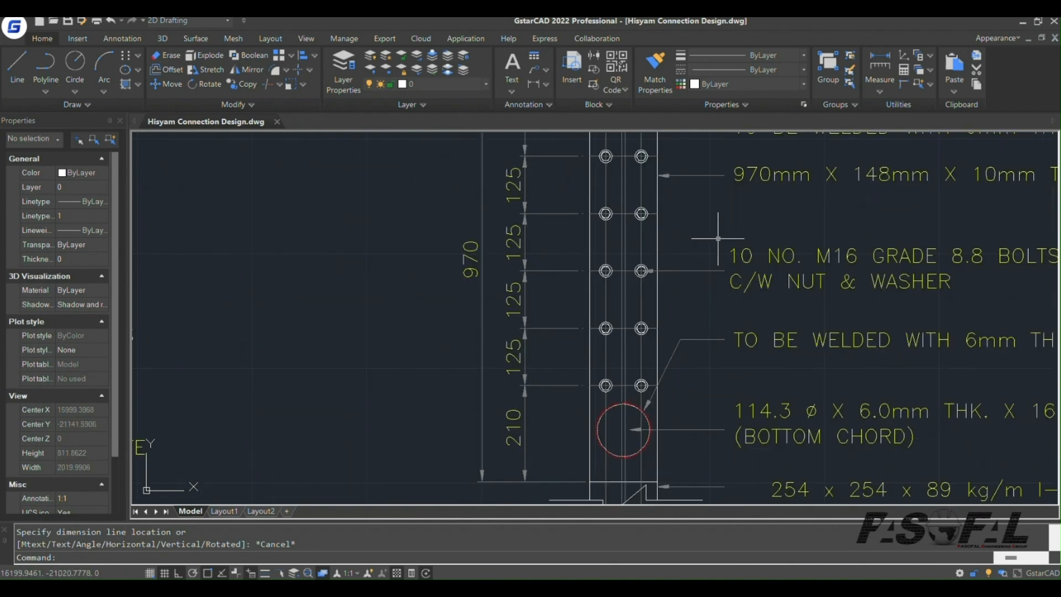
{"action": "left_click", "coordinate": [458, 559]}
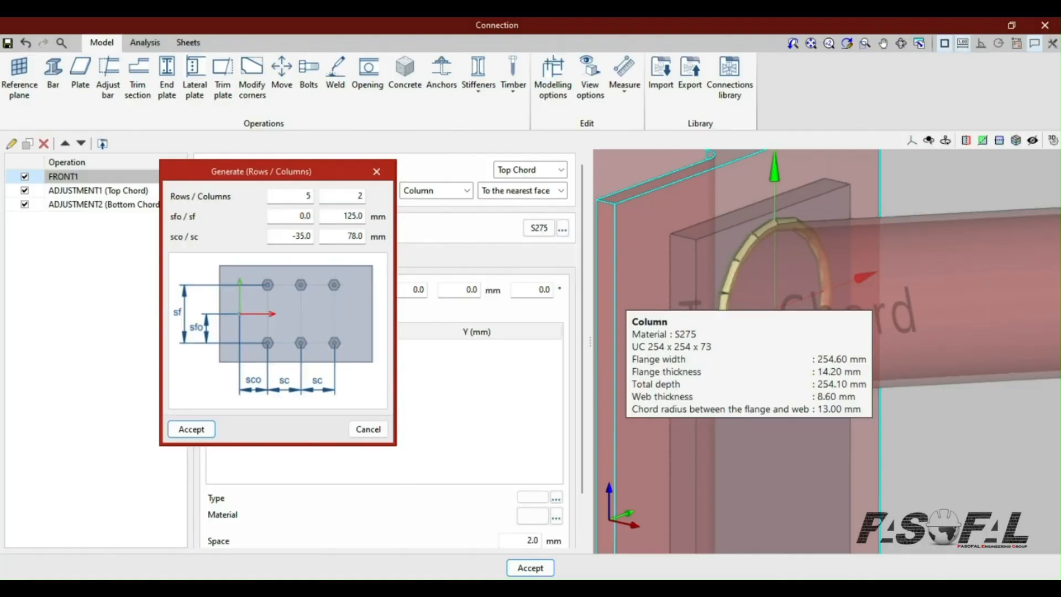
- Generate the 5-by-2 bolt grid with a zero row offset and inspect its position on the front plate
{"action": "left_click", "coordinate": [296, 215]}
{"action": "left_click", "coordinate": [191, 429]}
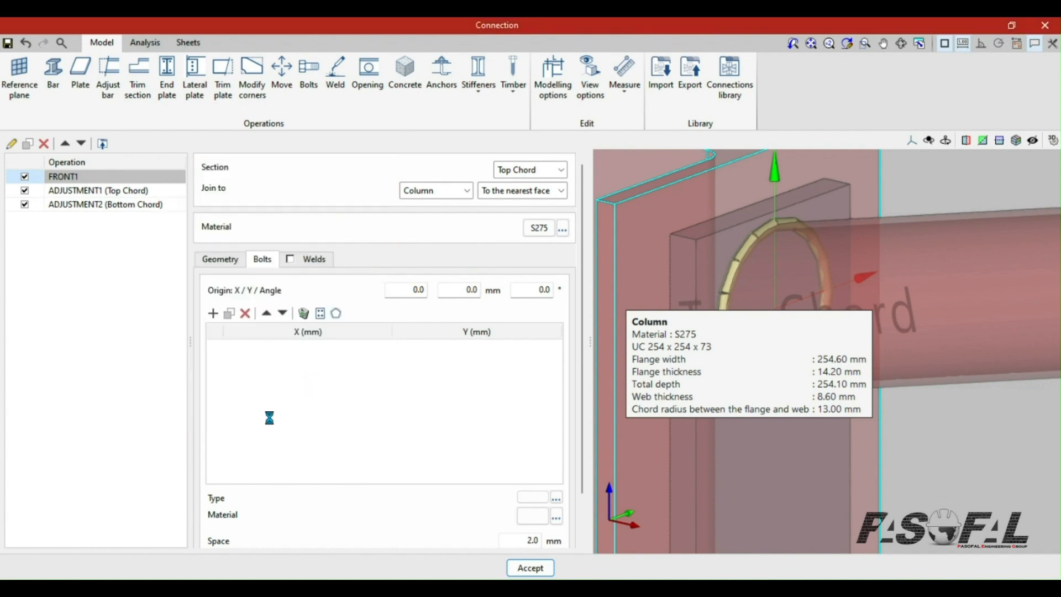
{"action": "scroll", "coordinate": [794, 299], "scroll_direction": "down", "scroll_amount": 5}
{"action": "scroll", "coordinate": [776, 318], "scroll_direction": "down", "scroll_amount": 4}
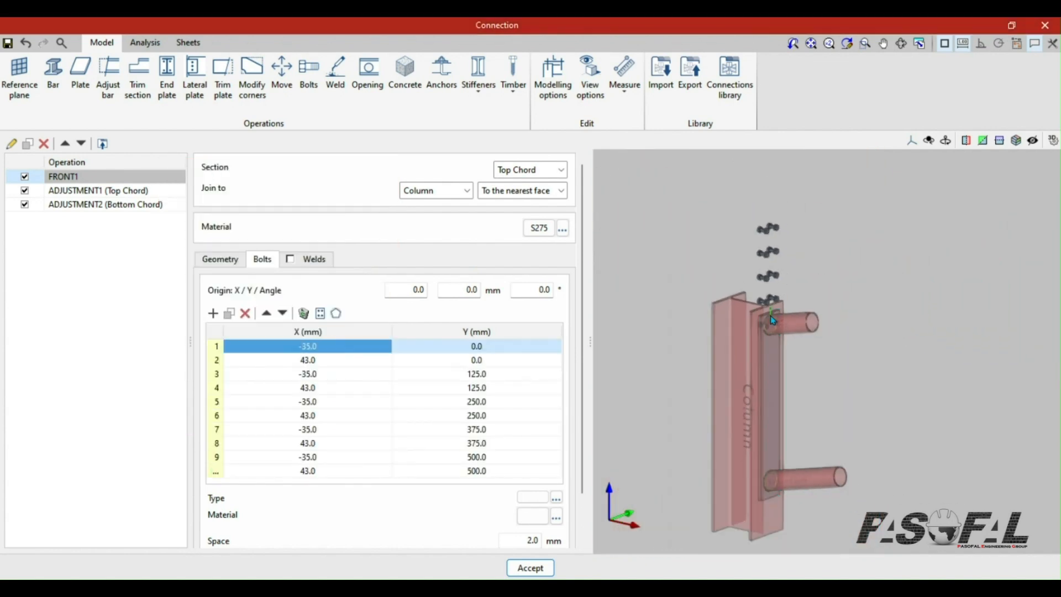
{"action": "scroll", "coordinate": [772, 316], "scroll_direction": "up", "scroll_amount": 3}
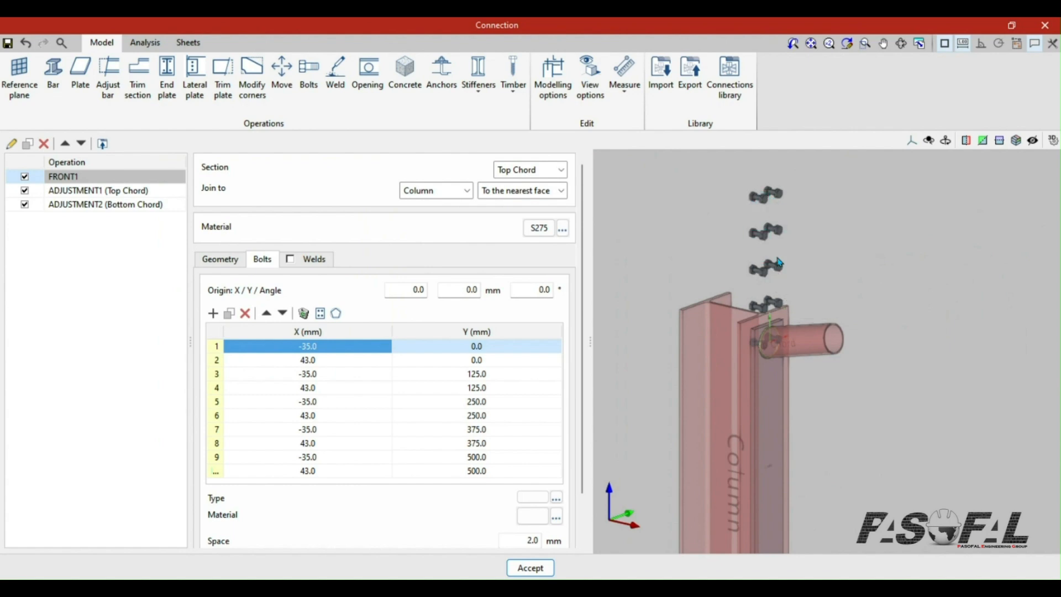
- Reopen and close the bolt generator, then delete all bolts from FRONT1's bolt list
{"action": "left_click", "coordinate": [320, 314]}
{"action": "key", "text": "Tab"}
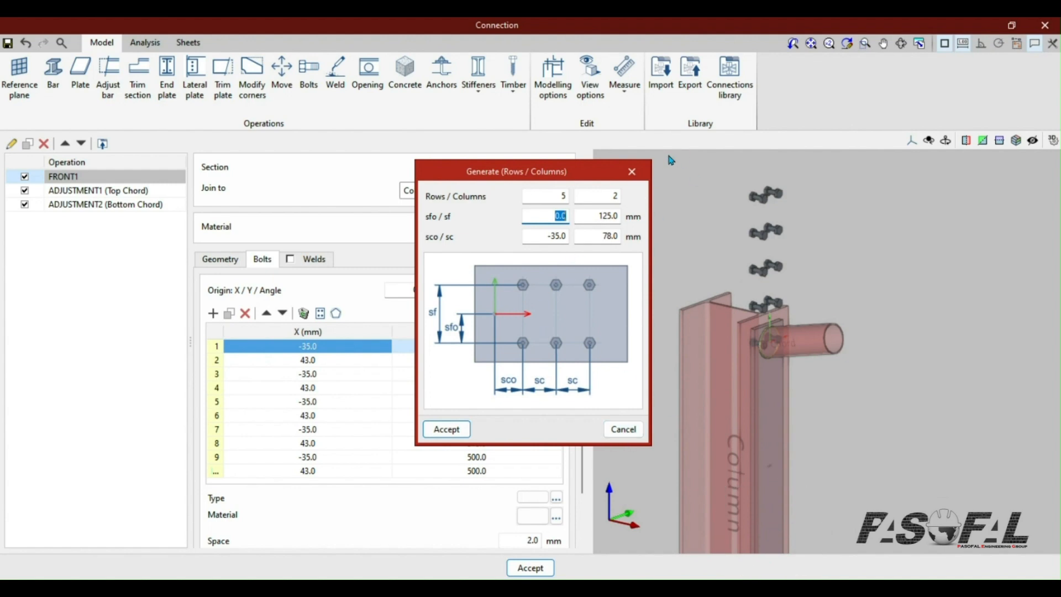
{"action": "left_click", "coordinate": [635, 176]}
{"action": "left_click", "coordinate": [304, 314]}
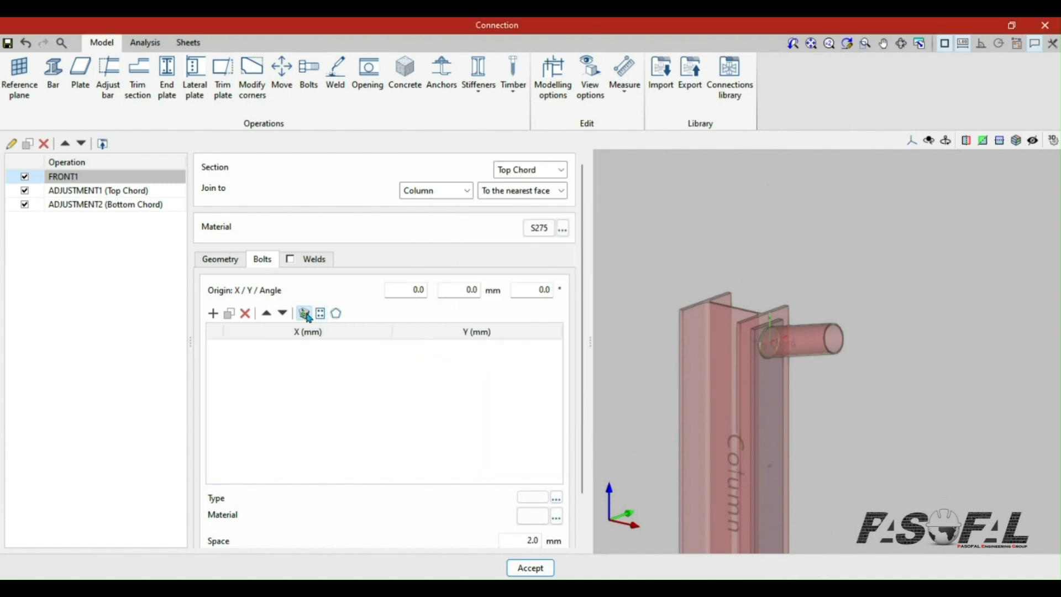
- Reopen the row and column bolt generator and consult the vertical bolt dimensions above the bottom chord in the GstarCAD drawing
{"action": "left_click", "coordinate": [320, 313]}
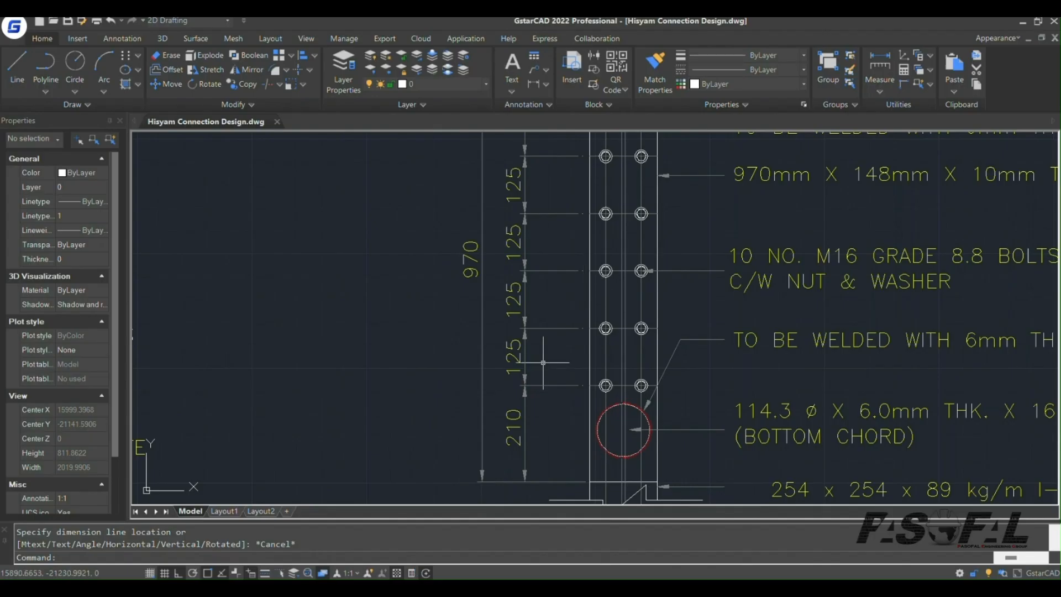
{"action": "scroll", "coordinate": [541, 381], "scroll_direction": "down", "scroll_amount": 2}
{"action": "scroll", "coordinate": [542, 381], "scroll_direction": "up", "scroll_amount": 2}
{"action": "scroll", "coordinate": [541, 381], "scroll_direction": "down", "scroll_amount": 3}
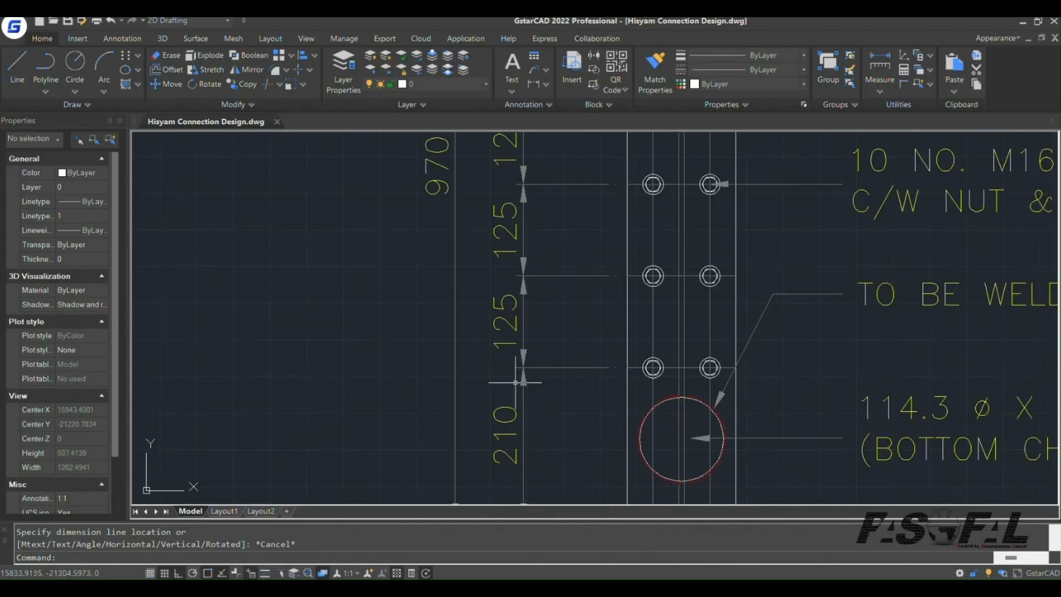
{"action": "scroll", "coordinate": [517, 233], "scroll_direction": "up", "scroll_amount": 2}
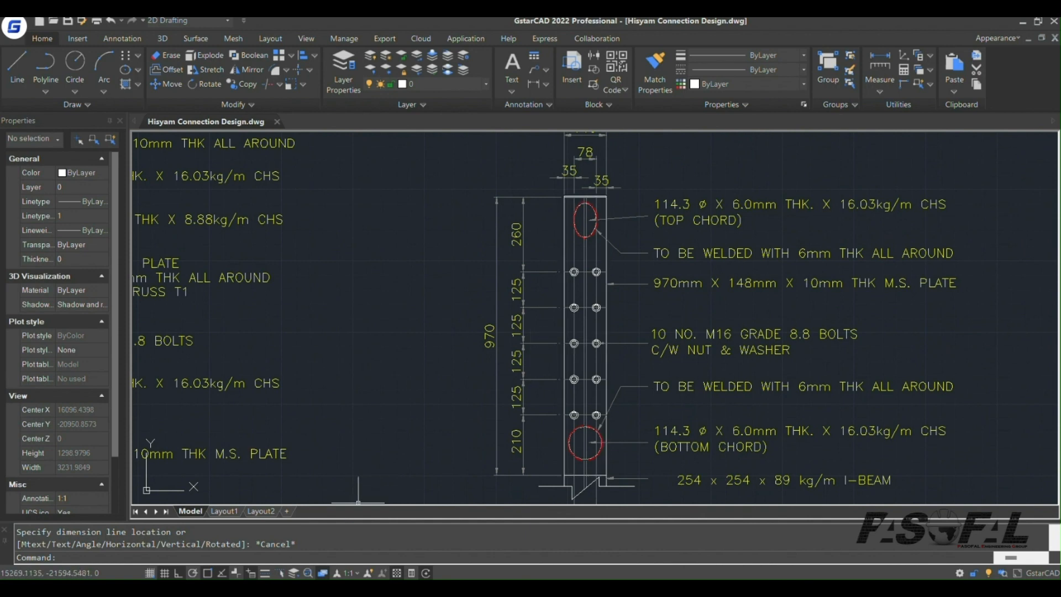
- Calculate 125 × 4 in Calculator for the overall height of the bolt rows, keeping the plate's dimensions in view
{"action": "key", "text": "alt+Tab"}
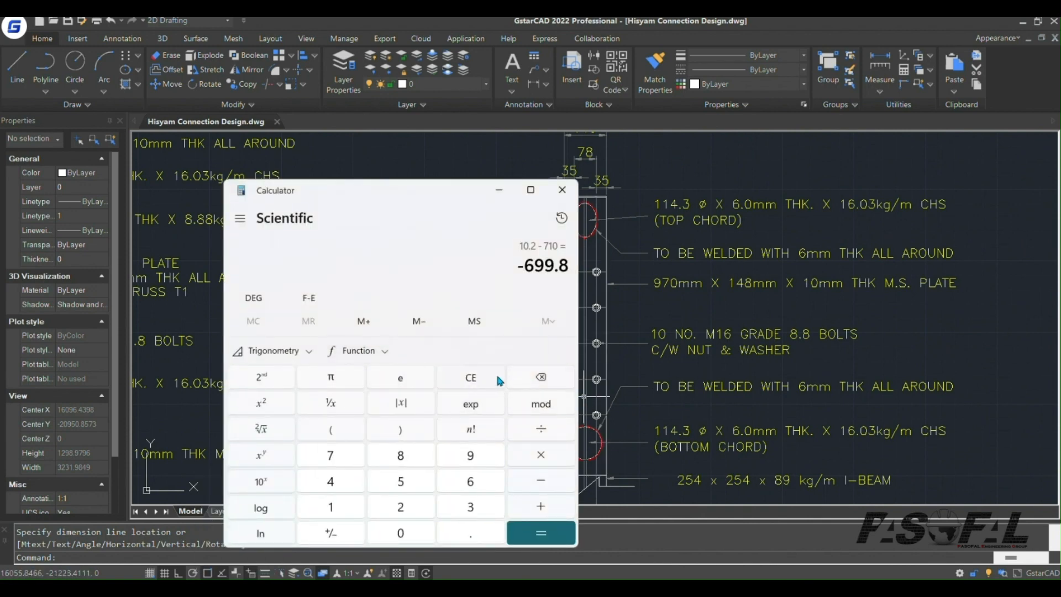
{"action": "left_click", "coordinate": [472, 378]}
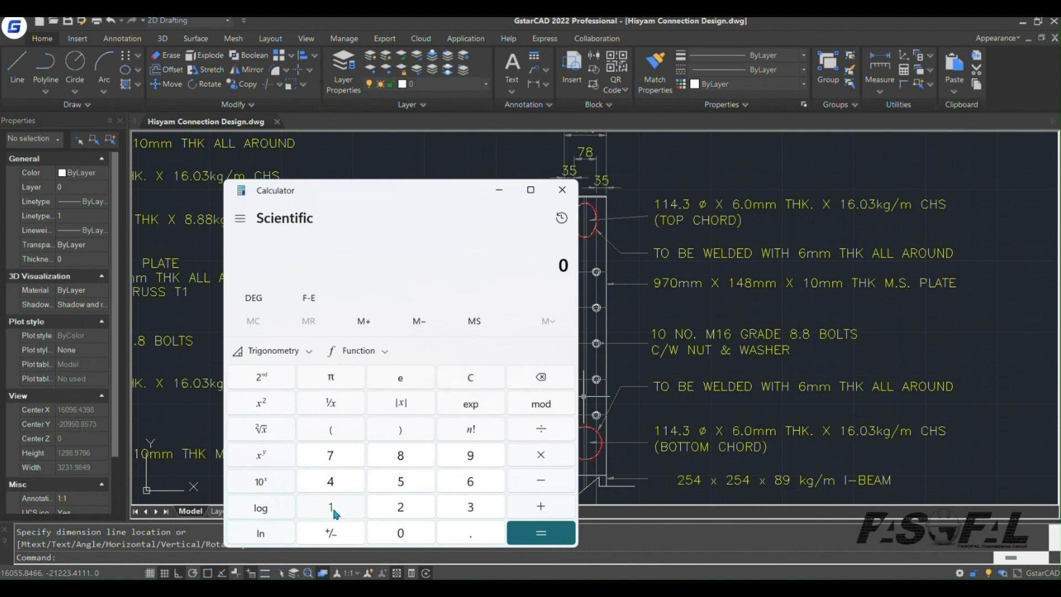
{"action": "left_click", "coordinate": [509, 535]}
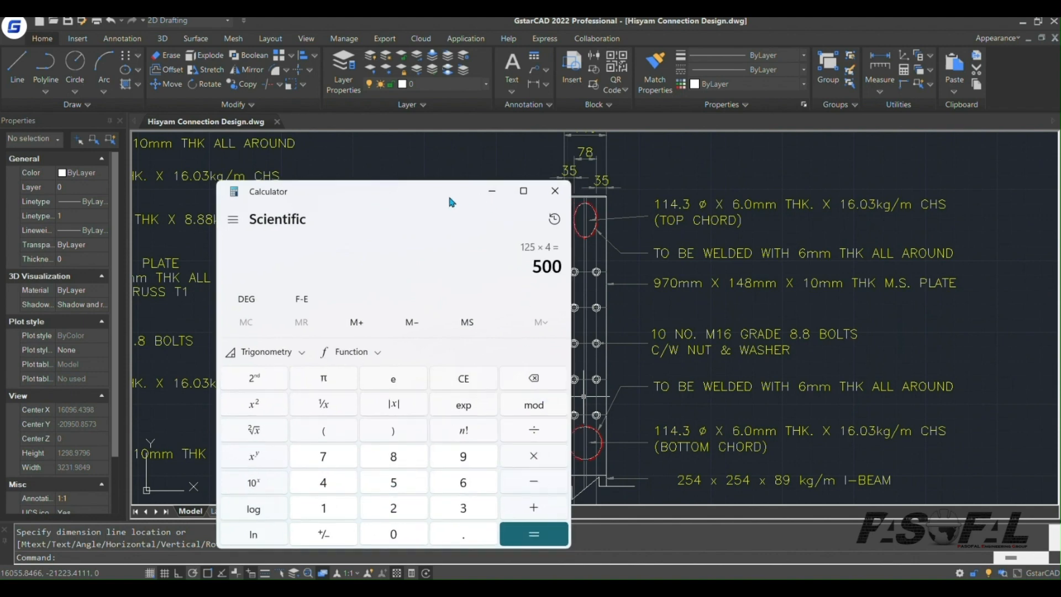
{"action": "left_click_drag", "start_coordinate": [447, 193], "coordinate": [295, 180]}
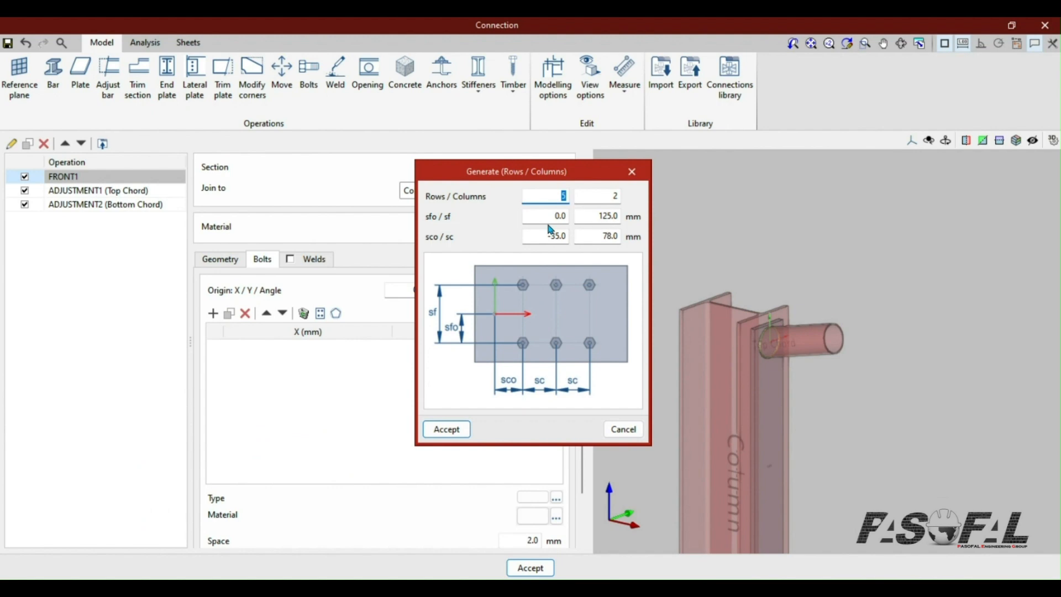
- Set the row offset sfo to -710 mm and generate the bolt grid on the front plate
{"action": "left_click", "coordinate": [568, 219]}
{"action": "type", "text": "-71"}
{"action": "left_click", "coordinate": [446, 429]}
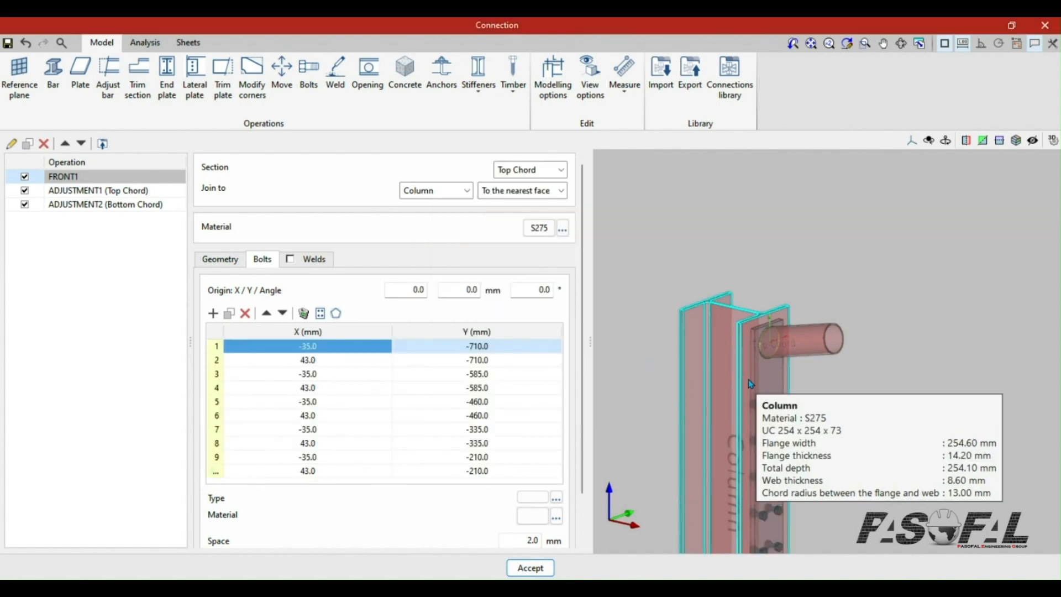
- Examine the generated bolts' position on the front plate between the top and bottom chords in the 3D model
{"action": "scroll", "coordinate": [743, 454], "scroll_direction": "up", "scroll_amount": 4}
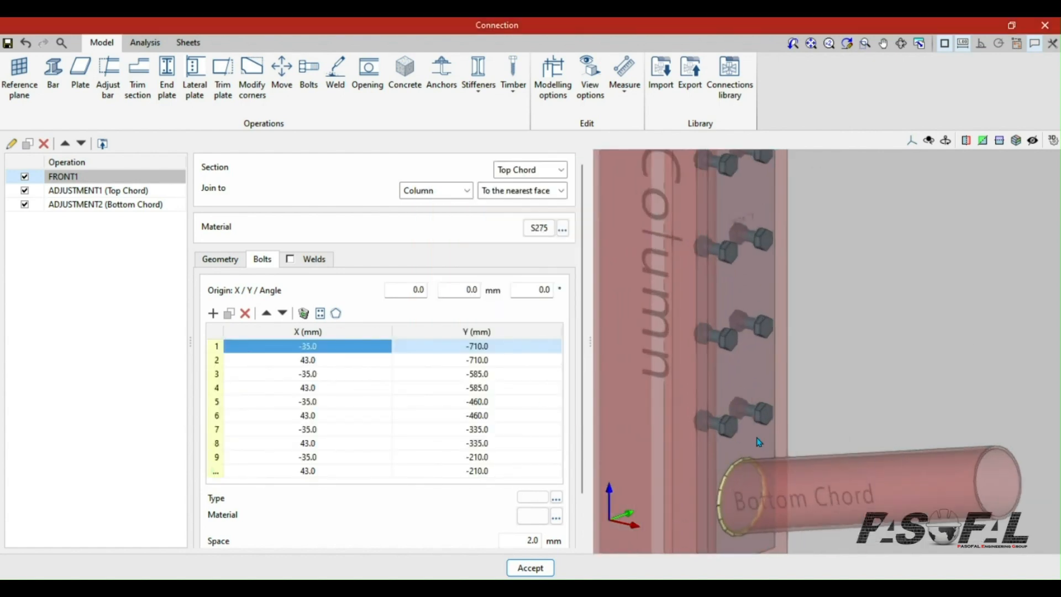
{"action": "scroll", "coordinate": [757, 442], "scroll_direction": "down", "scroll_amount": 1}
{"action": "scroll", "coordinate": [747, 370], "scroll_direction": "down", "scroll_amount": 1}
{"action": "scroll", "coordinate": [746, 369], "scroll_direction": "up", "scroll_amount": 2}
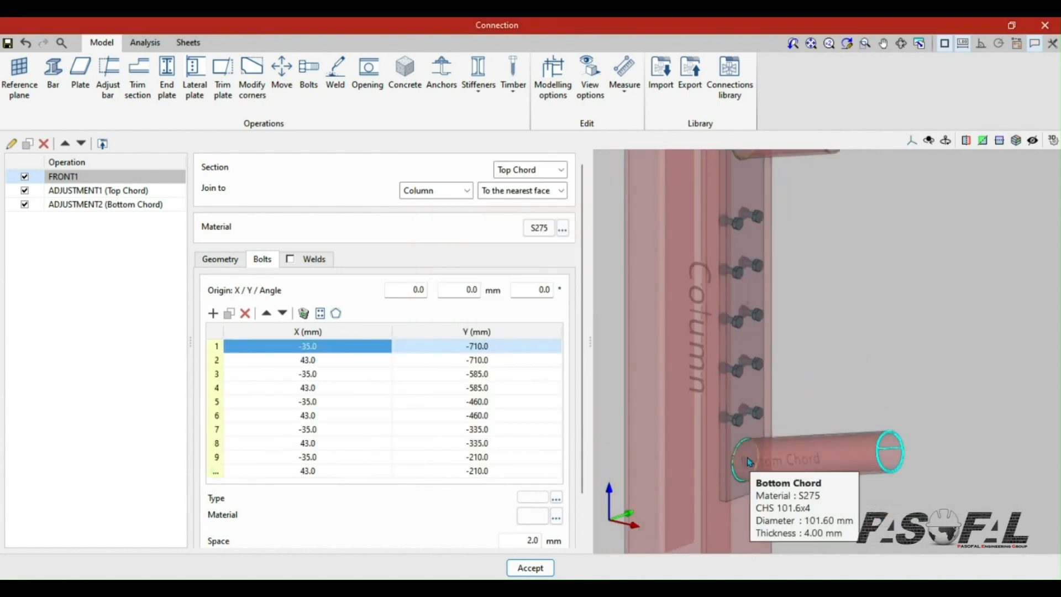
{"action": "scroll", "coordinate": [760, 412], "scroll_direction": "down", "scroll_amount": 1}
{"action": "scroll", "coordinate": [761, 411], "scroll_direction": "up", "scroll_amount": 1}
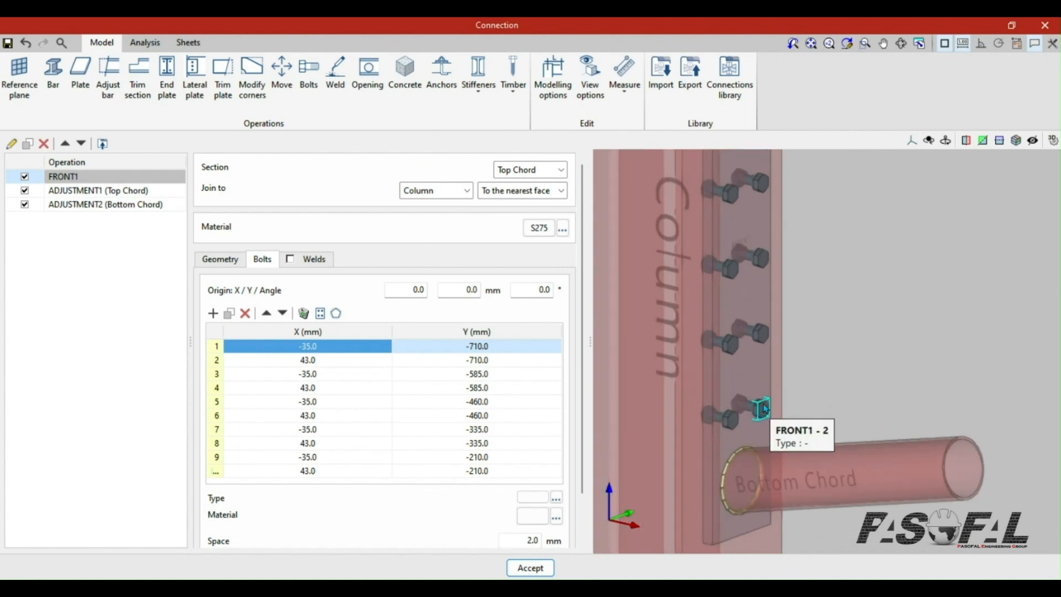
{"action": "scroll", "coordinate": [772, 406], "scroll_direction": "up", "scroll_amount": 3}
{"action": "left_click", "coordinate": [811, 43]}
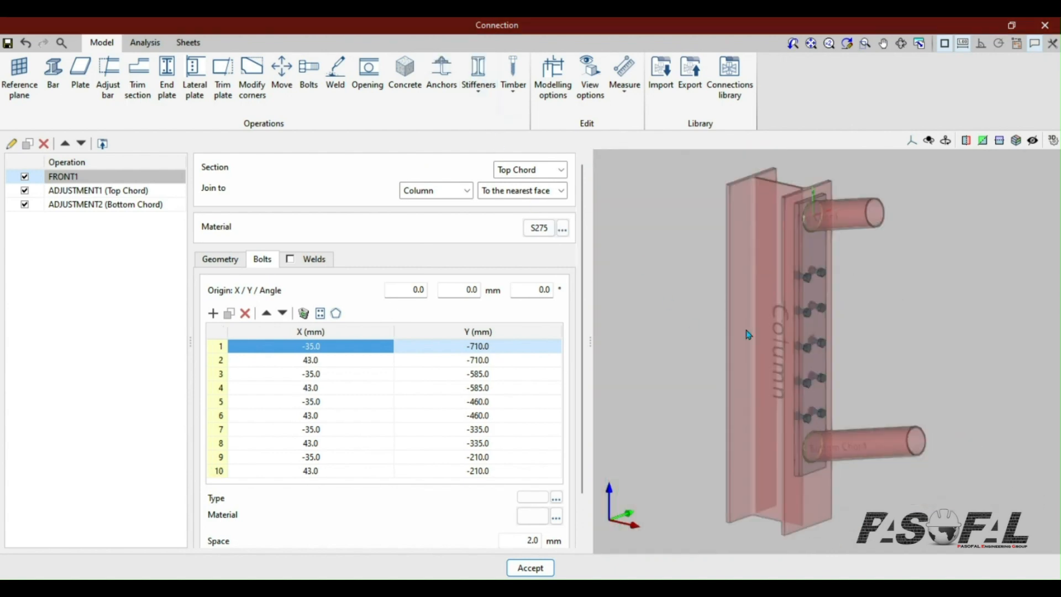
{"action": "scroll", "coordinate": [796, 426], "scroll_direction": "up", "scroll_amount": 5}
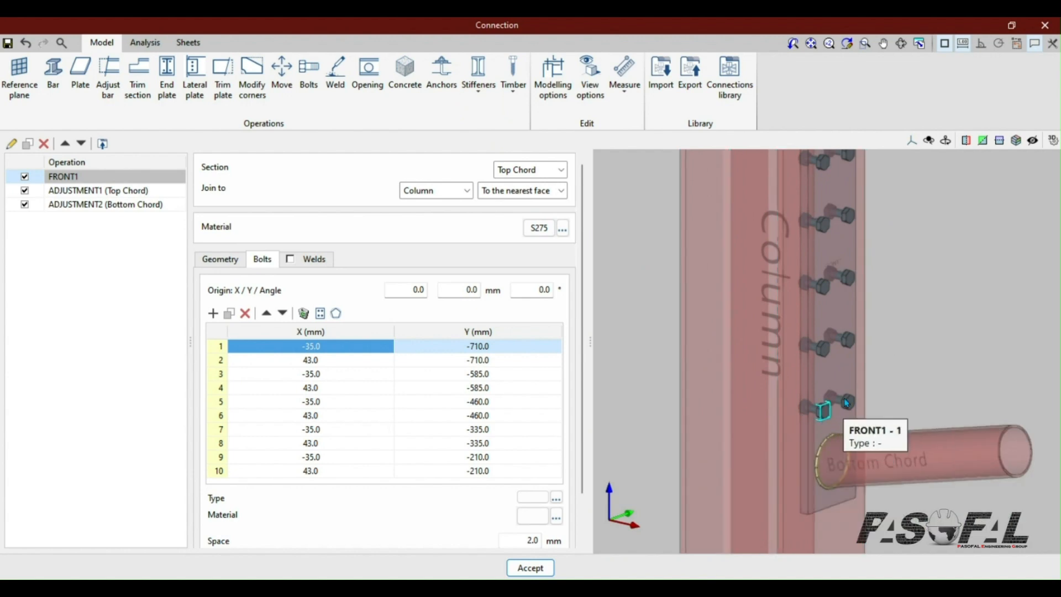
{"action": "scroll", "coordinate": [819, 419], "scroll_direction": "down", "scroll_amount": 2}
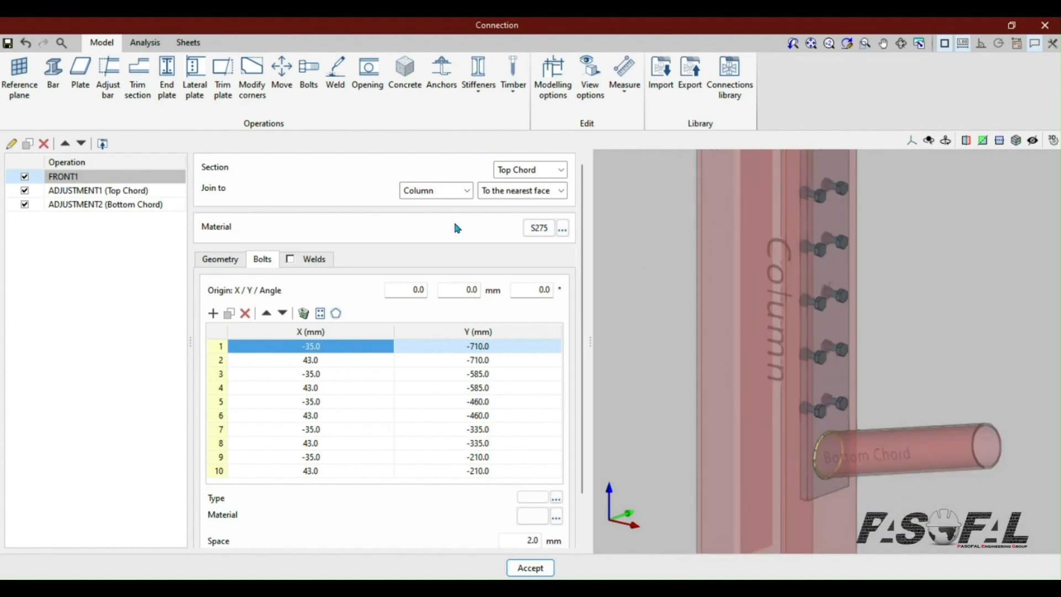
- Insert only the predefined FRONT1 view on the Truss Connection sheet, excluding the 3D View, Front elevation, Side elevation and Plan
{"action": "left_click", "coordinate": [187, 44]}
{"action": "scroll", "coordinate": [468, 323], "scroll_direction": "down", "scroll_amount": 2}
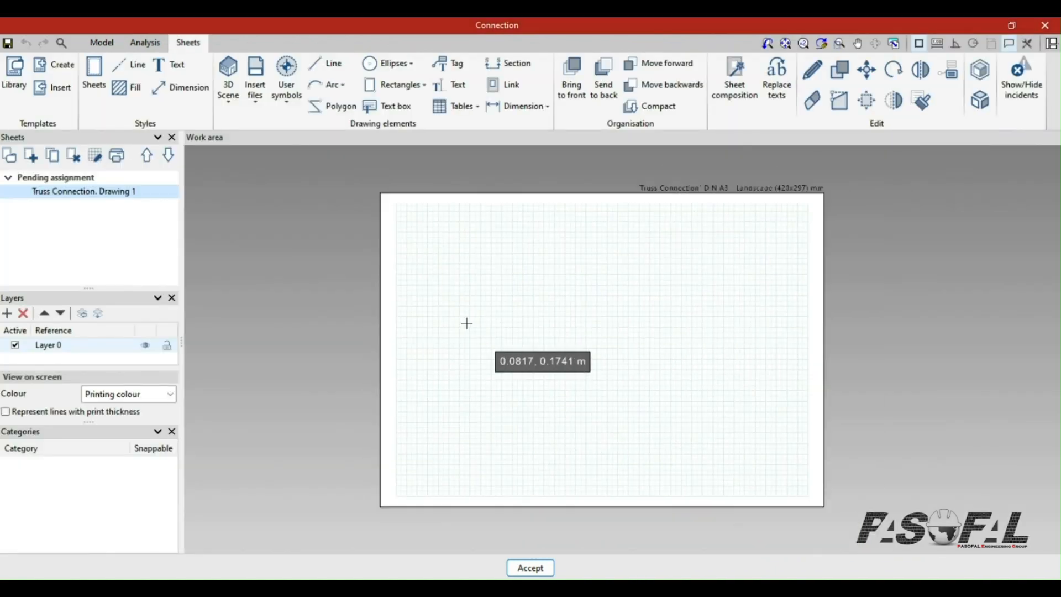
{"action": "scroll", "coordinate": [454, 246], "scroll_direction": "up", "scroll_amount": 1}
{"action": "left_click", "coordinate": [229, 110]}
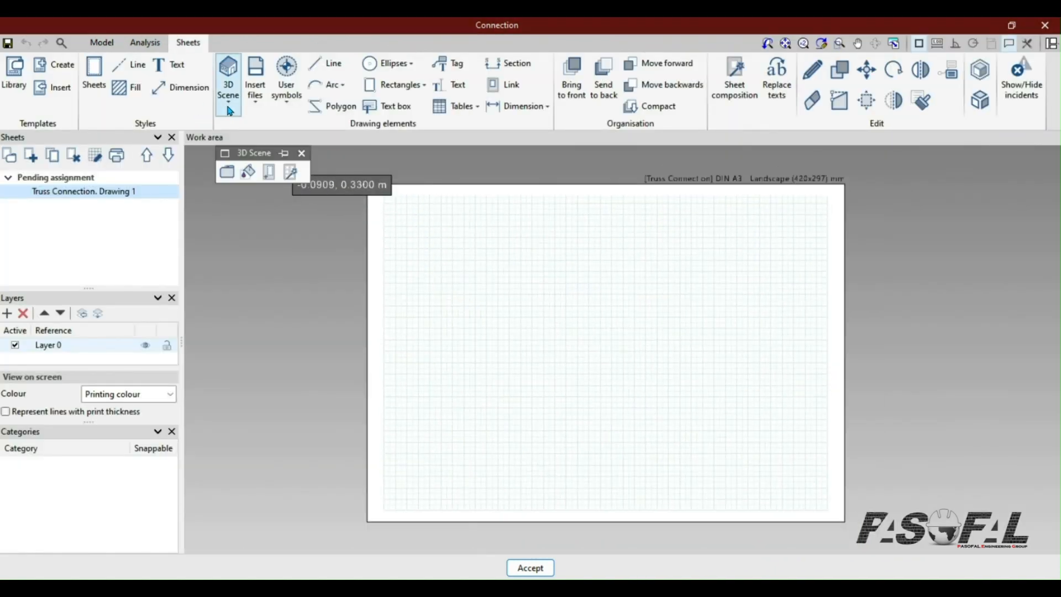
{"action": "left_click", "coordinate": [290, 173]}
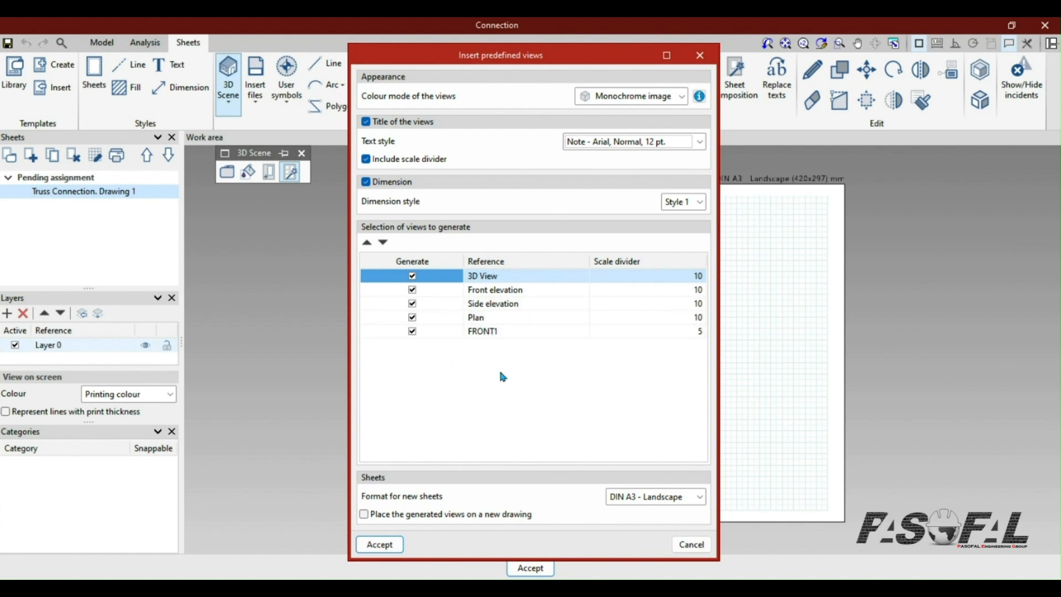
{"action": "left_click", "coordinate": [412, 276]}
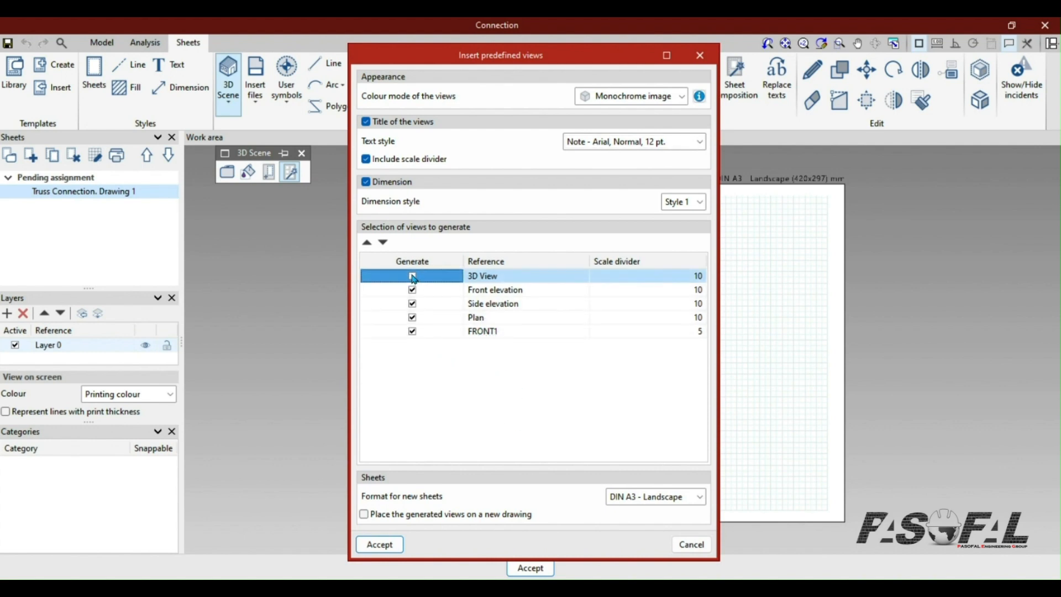
{"action": "left_click", "coordinate": [412, 290]}
{"action": "left_click", "coordinate": [412, 303]}
{"action": "left_click", "coordinate": [412, 317]}
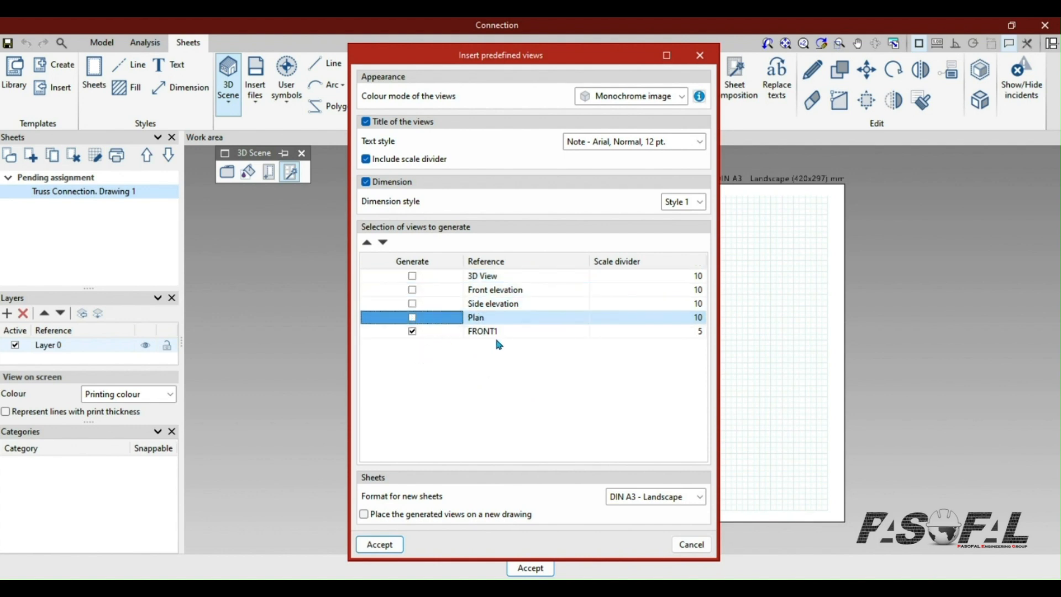
{"action": "left_click", "coordinate": [384, 550]}
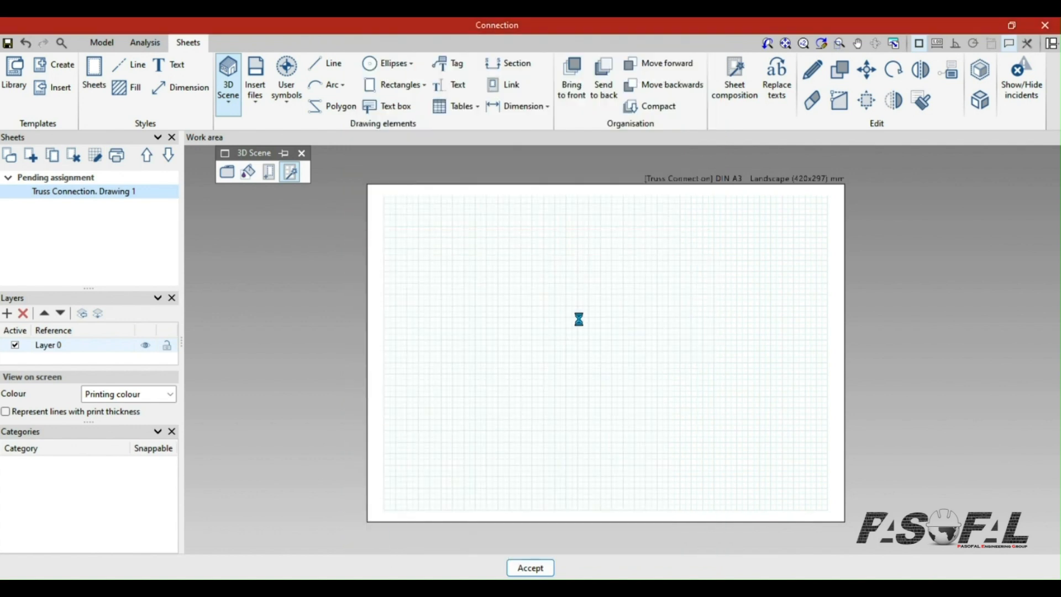
- Examine the bolt spacings and the lower edge distance dimensioned on the FRONT1 plate view
{"action": "scroll", "coordinate": [456, 492], "scroll_direction": "up", "scroll_amount": 4}
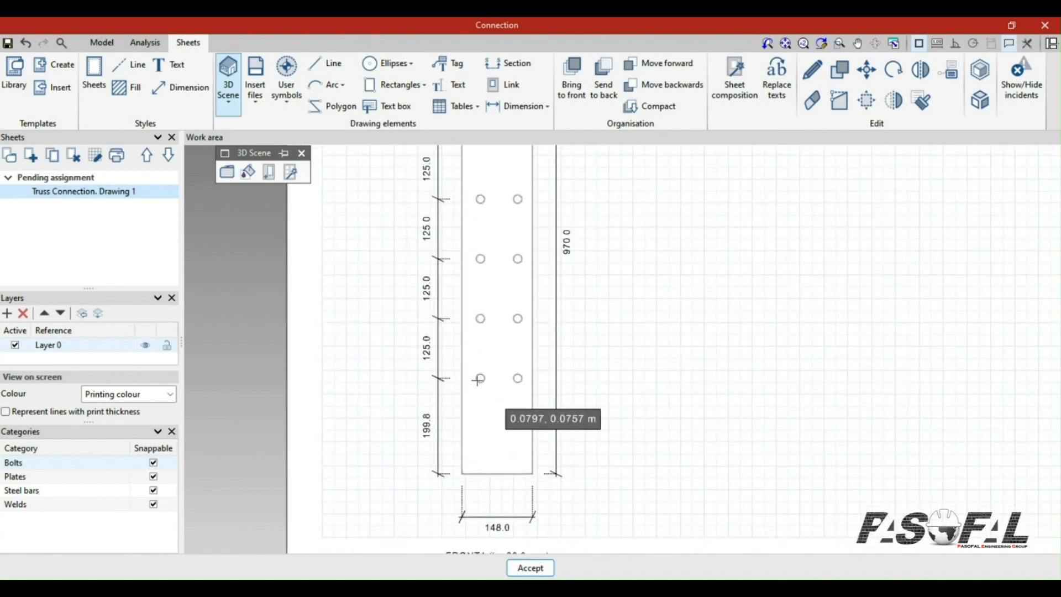
{"action": "scroll", "coordinate": [475, 374], "scroll_direction": "down", "scroll_amount": 2}
{"action": "scroll", "coordinate": [474, 456], "scroll_direction": "up", "scroll_amount": 2}
{"action": "scroll", "coordinate": [476, 407], "scroll_direction": "up", "scroll_amount": 3}
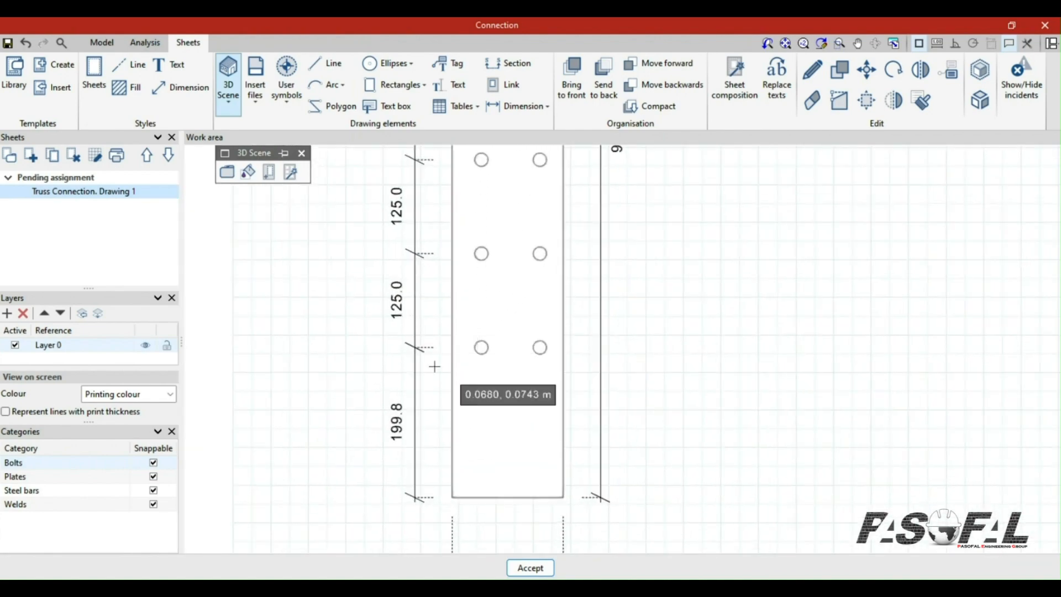
{"action": "scroll", "coordinate": [434, 365], "scroll_direction": "down", "scroll_amount": 2}
{"action": "scroll", "coordinate": [420, 326], "scroll_direction": "up", "scroll_amount": 2}
{"action": "scroll", "coordinate": [422, 358], "scroll_direction": "down", "scroll_amount": 1}
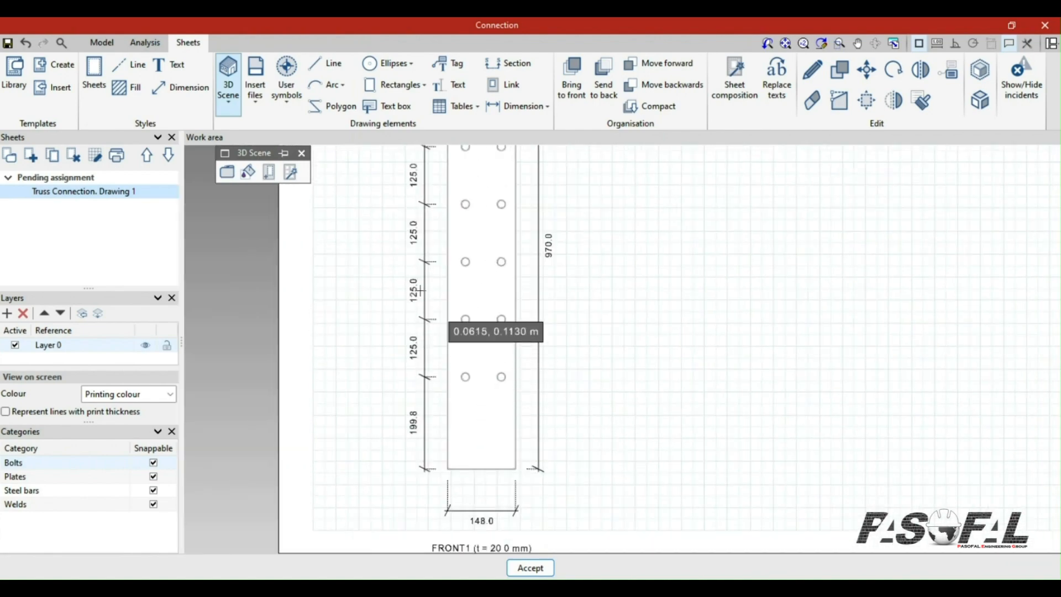
{"action": "scroll", "coordinate": [438, 351], "scroll_direction": "down", "scroll_amount": 1}
{"action": "scroll", "coordinate": [431, 417], "scroll_direction": "up", "scroll_amount": 4}
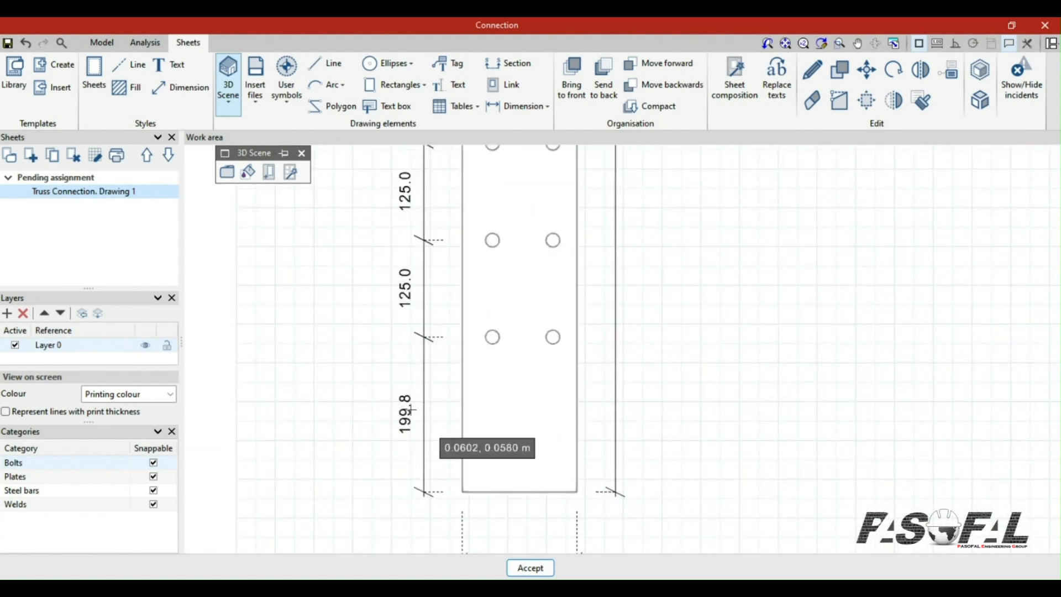
- Compare the lowest bolt row's distance from the plate's bottom edge with the GstarCAD drawing
{"action": "left_click", "coordinate": [409, 587]}
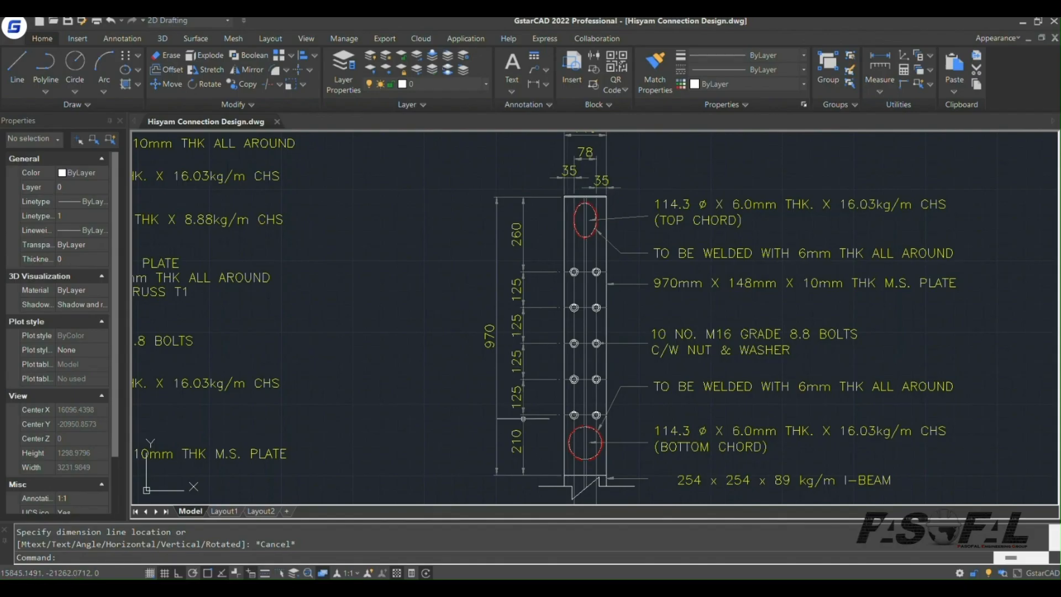
{"action": "scroll", "coordinate": [523, 419], "scroll_direction": "up", "scroll_amount": 2}
{"action": "scroll", "coordinate": [540, 445], "scroll_direction": "down", "scroll_amount": 3}
{"action": "scroll", "coordinate": [533, 426], "scroll_direction": "up", "scroll_amount": 5}
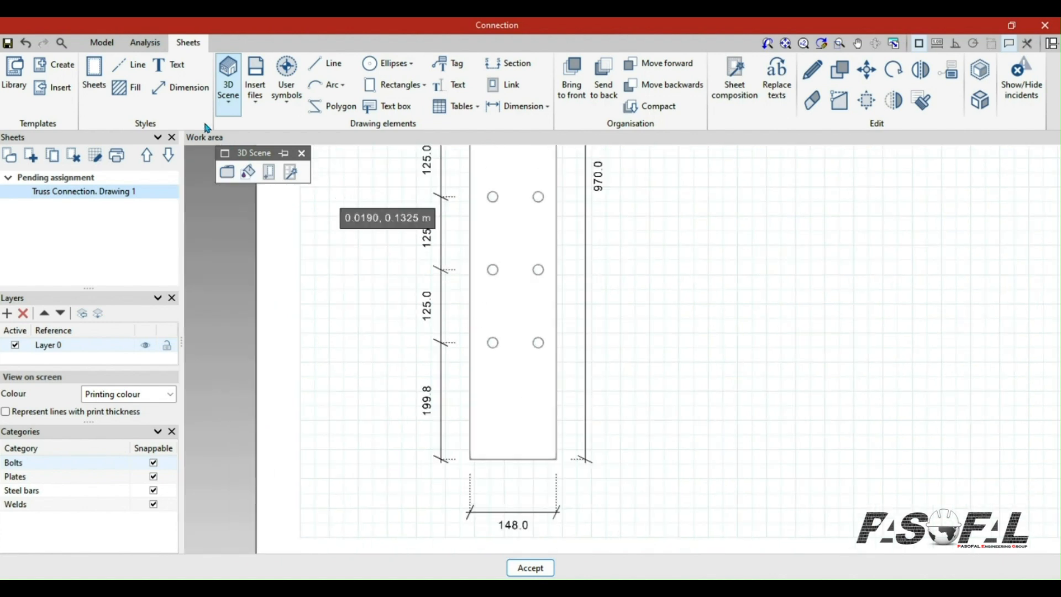
- Review the row offset sfo in the bolt generator without changing it, and recheck the lower edge distance on the FRONT1 sheet
{"action": "left_click", "coordinate": [110, 44]}
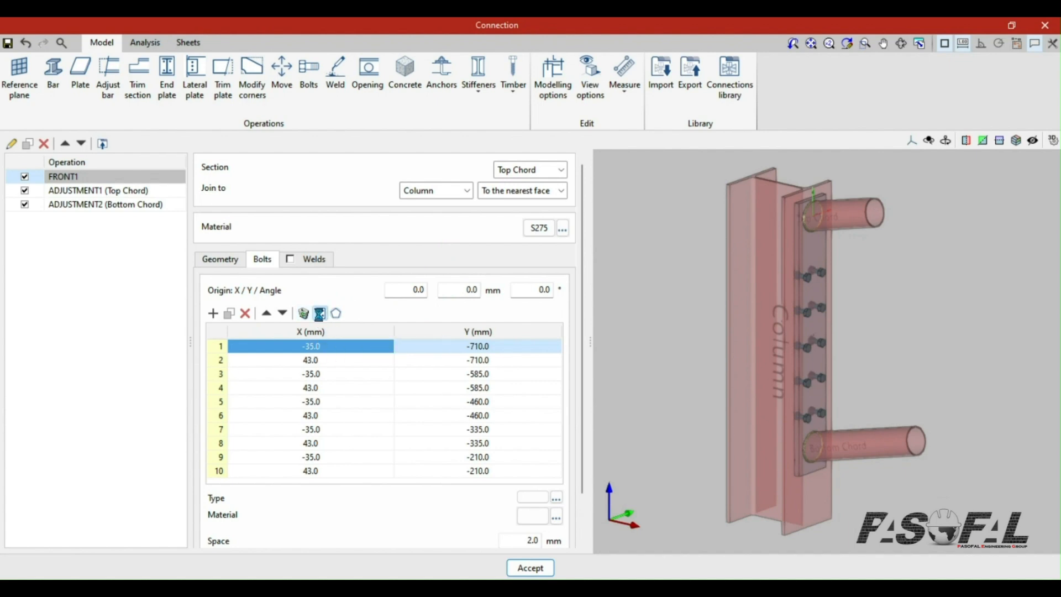
{"action": "left_click", "coordinate": [319, 314]}
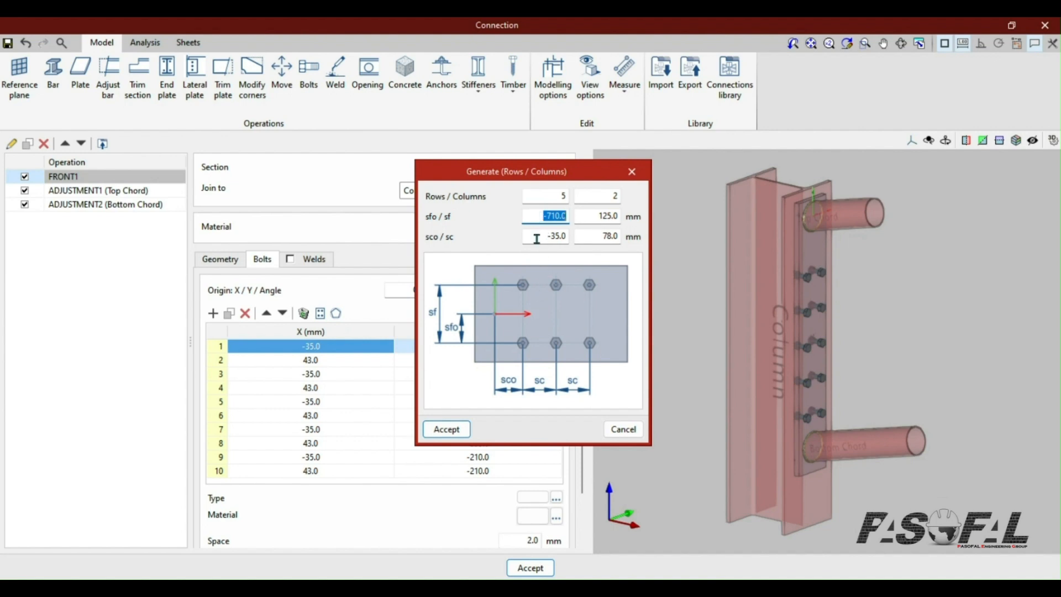
{"action": "left_click", "coordinate": [632, 172]}
{"action": "left_click", "coordinate": [189, 43]}
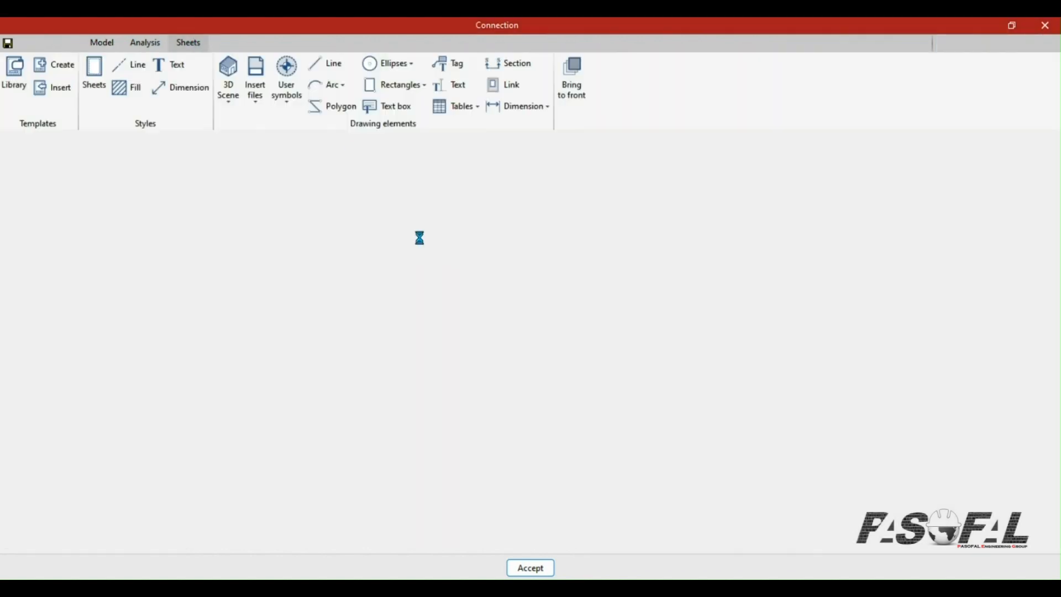
{"action": "scroll", "coordinate": [444, 473], "scroll_direction": "up", "scroll_amount": 5}
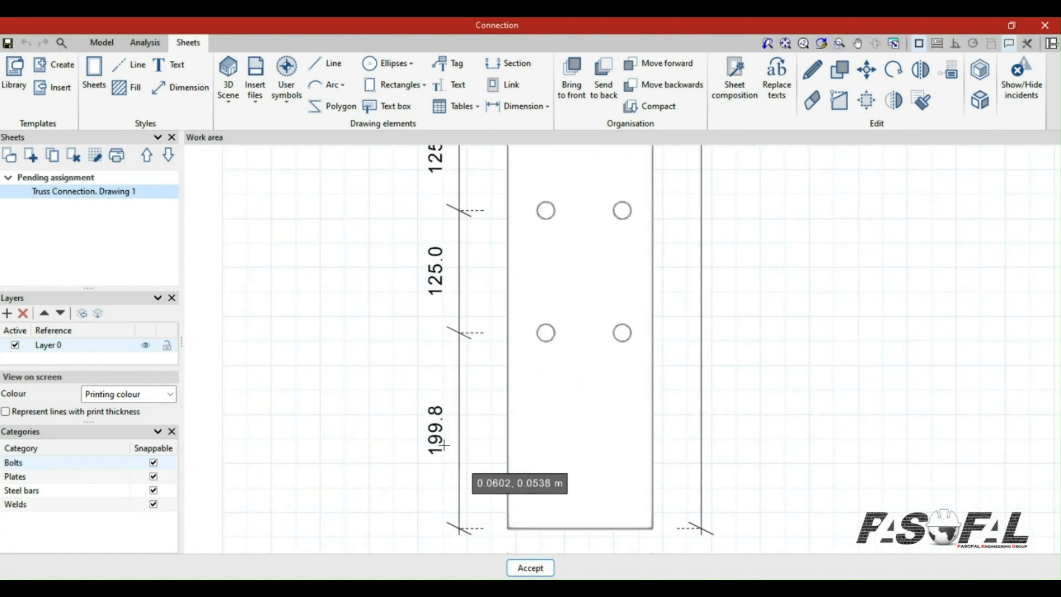
- Calculate the corrected row offset sfo in the Calculator by subtracting 199.8 from 210 and 710 from that difference, and copy the result
{"action": "left_click", "coordinate": [575, 588]}
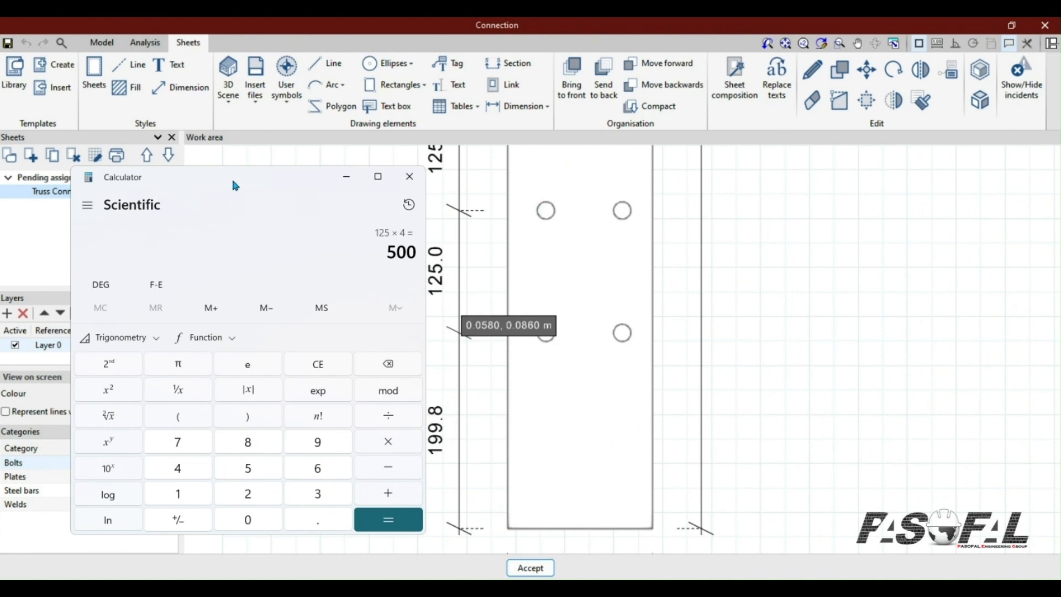
{"action": "left_click_drag", "start_coordinate": [232, 181], "coordinate": [779, 190]}
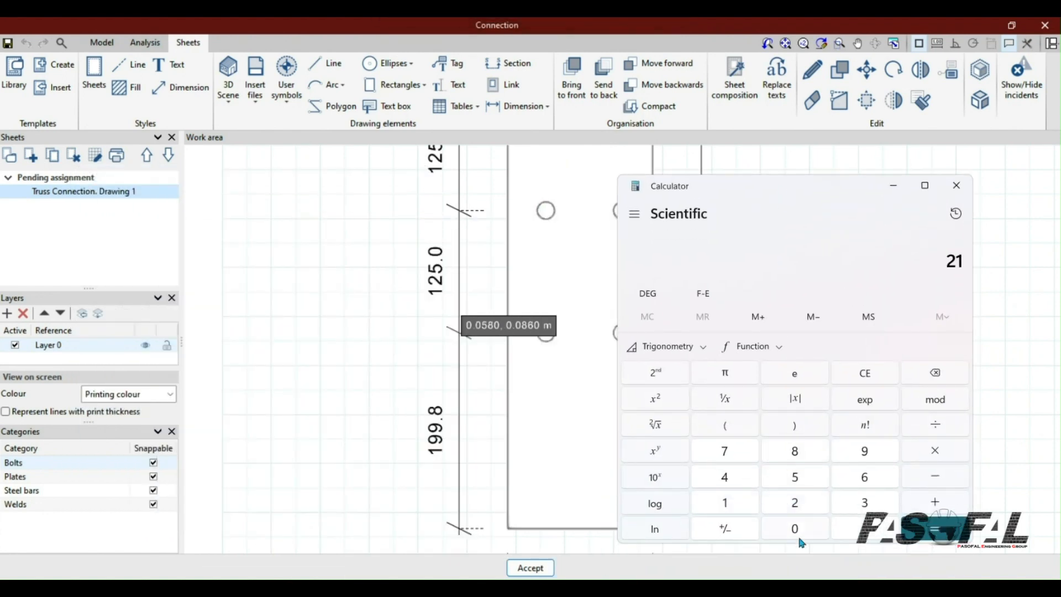
{"action": "left_click", "coordinate": [743, 498]}
{"action": "left_click", "coordinate": [806, 452]}
{"action": "left_click", "coordinate": [933, 528]}
{"action": "left_click", "coordinate": [934, 528]}
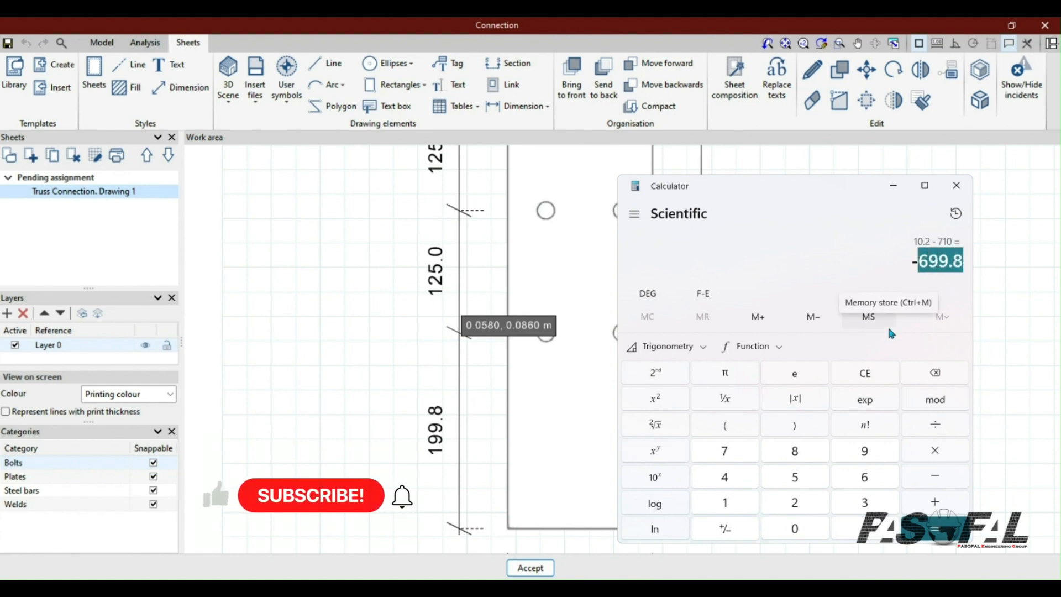
{"action": "left_click", "coordinate": [893, 188]}
- Regenerate the FRONT1 plate's bolt grid in the connection model with the row offset sfo set to -699.8 mm
{"action": "left_click", "coordinate": [102, 45]}
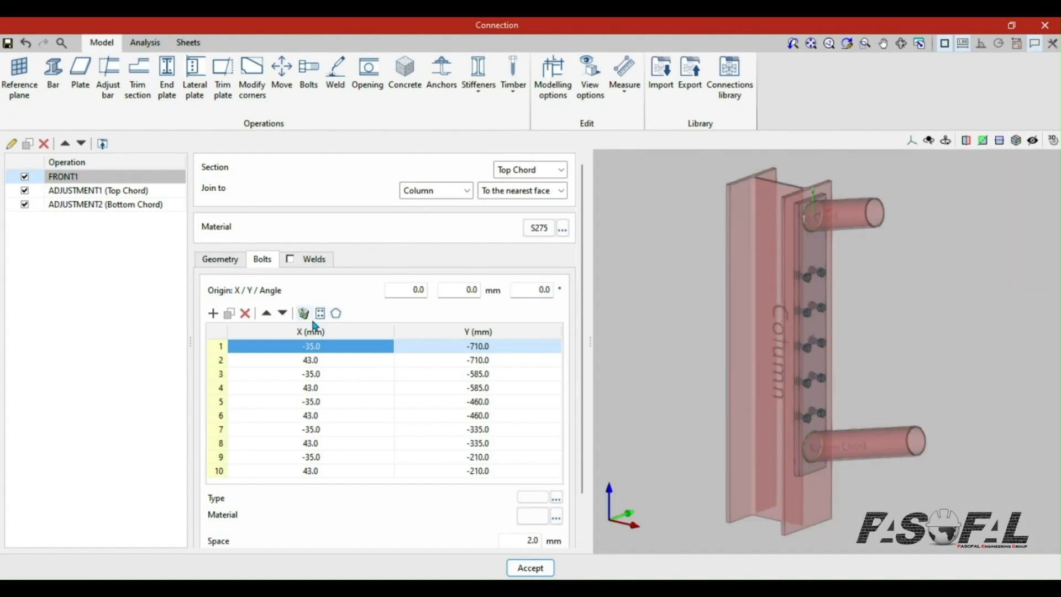
{"action": "left_click", "coordinate": [320, 314]}
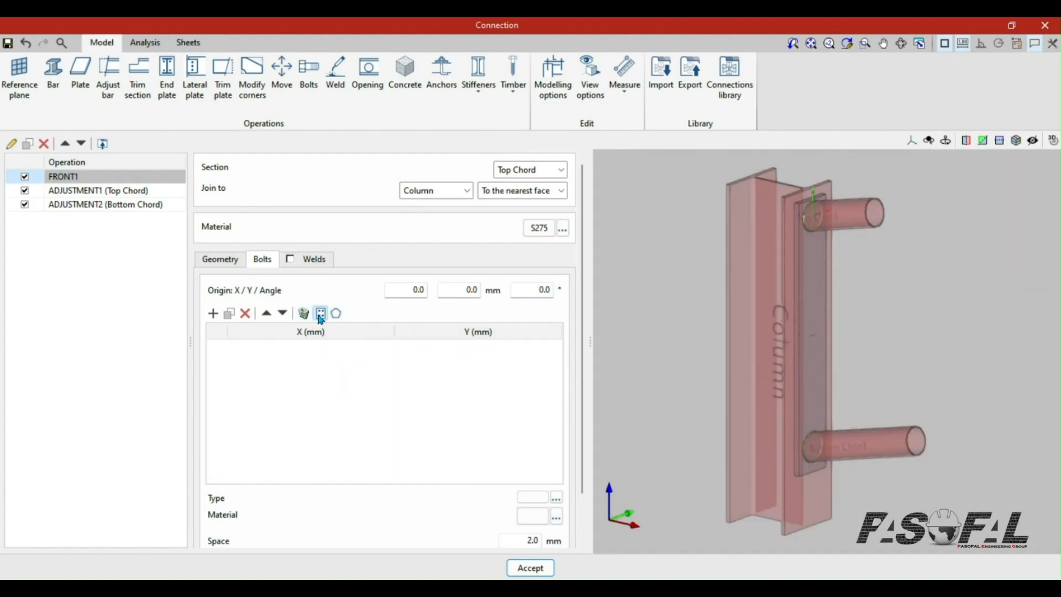
{"action": "left_click", "coordinate": [319, 313]}
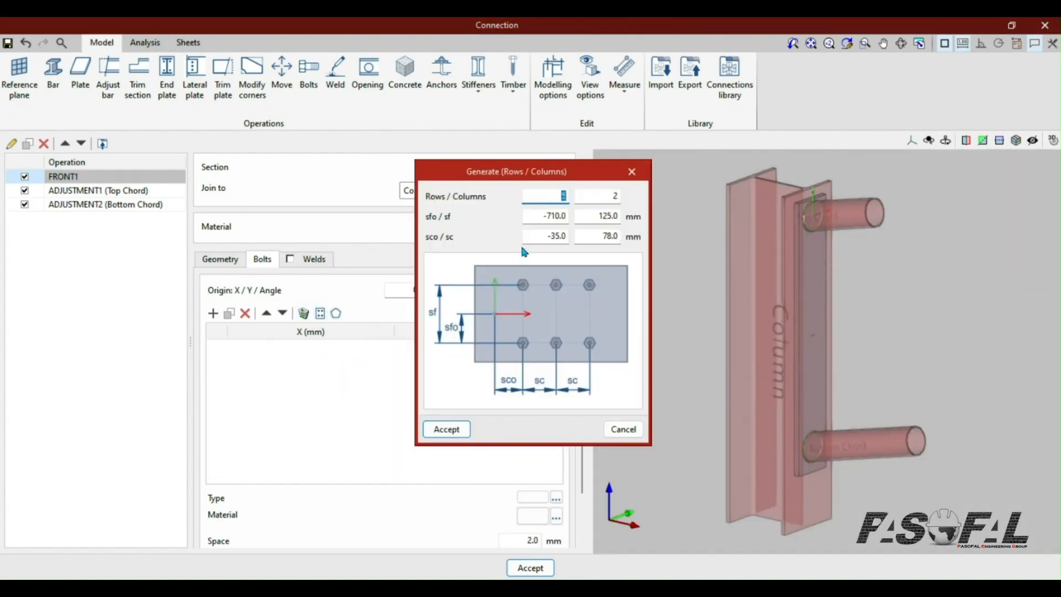
{"action": "right_click", "coordinate": [554, 216]}
{"action": "left_click", "coordinate": [598, 281]}
{"action": "left_click", "coordinate": [447, 429]}
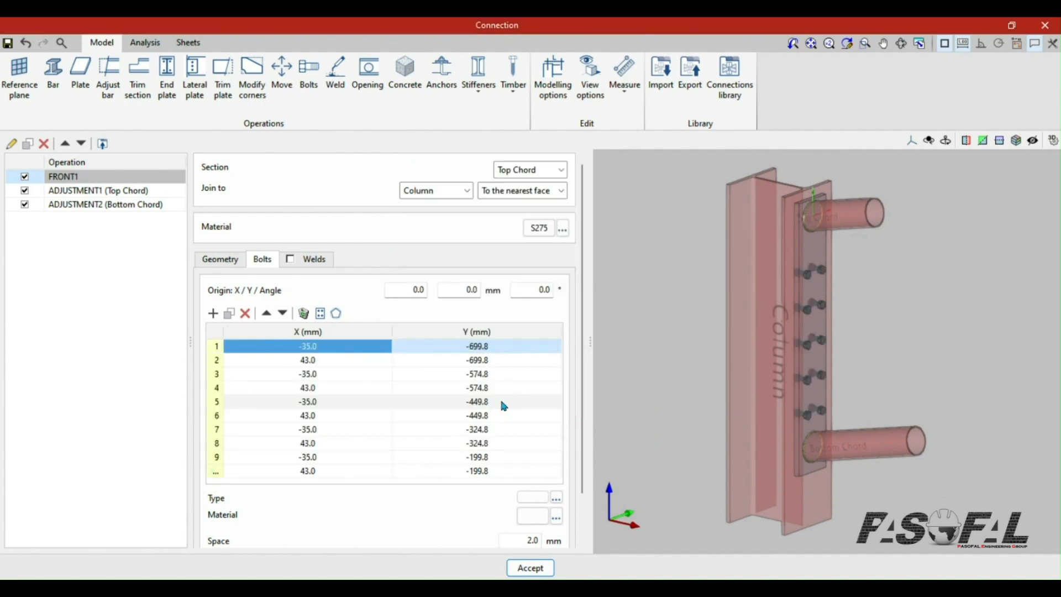
- Check the regenerated bolts' lower and upper edge distances and row spacings on the FRONT1 sheet view
{"action": "scroll", "coordinate": [812, 419], "scroll_direction": "up", "scroll_amount": 5}
{"action": "scroll", "coordinate": [816, 394], "scroll_direction": "down", "scroll_amount": 3}
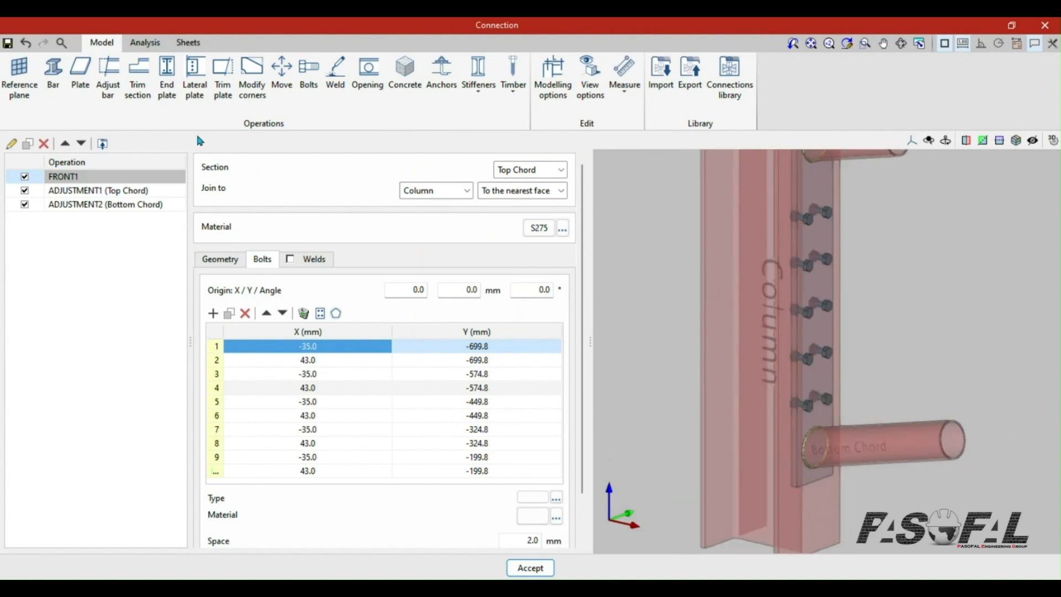
{"action": "left_click", "coordinate": [190, 44]}
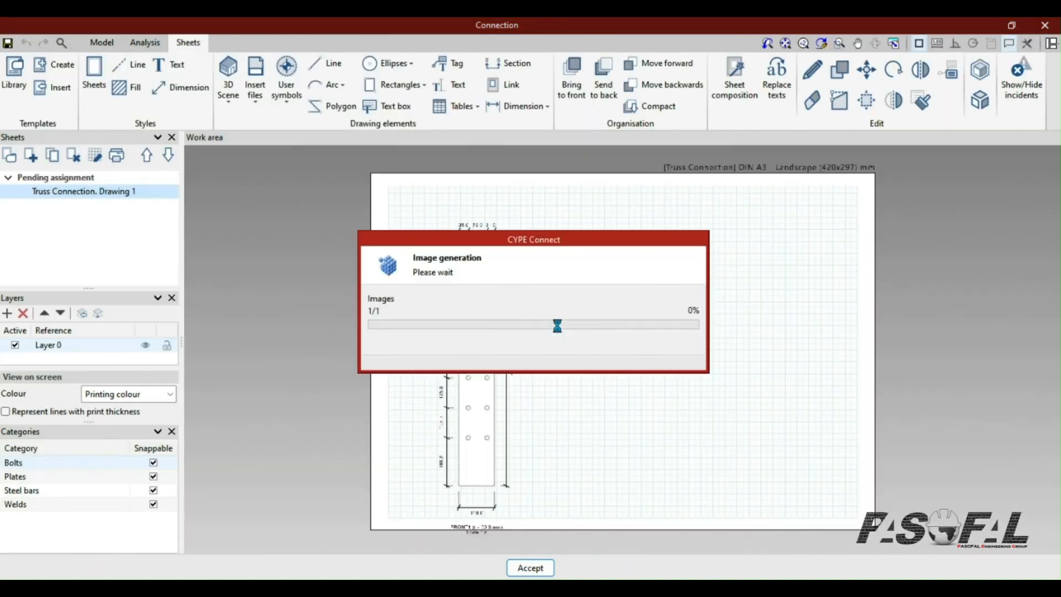
{"action": "scroll", "coordinate": [456, 478], "scroll_direction": "up", "scroll_amount": 6}
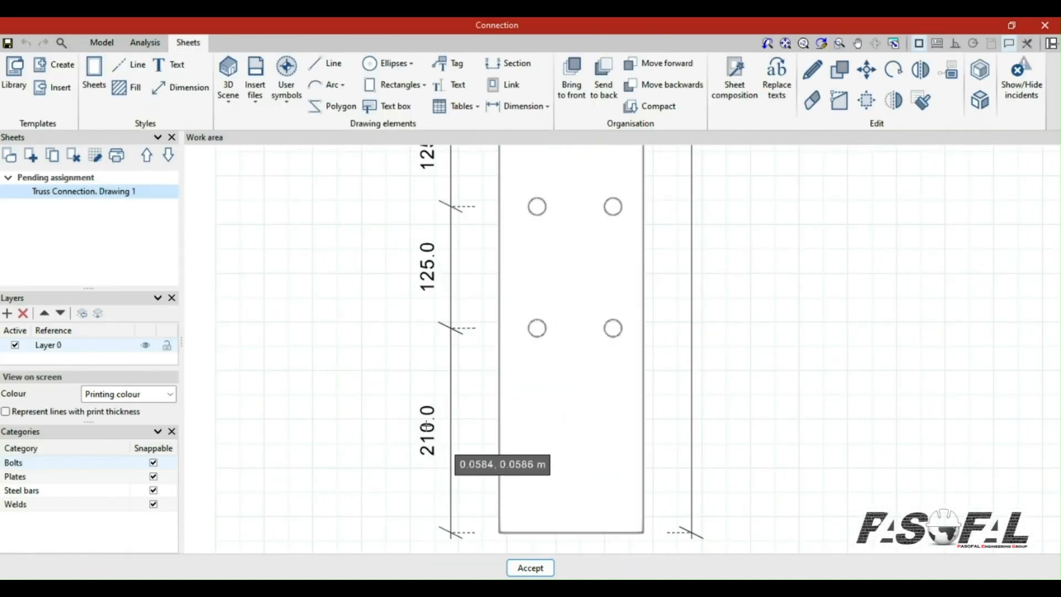
{"action": "scroll", "coordinate": [437, 428], "scroll_direction": "down", "scroll_amount": 5}
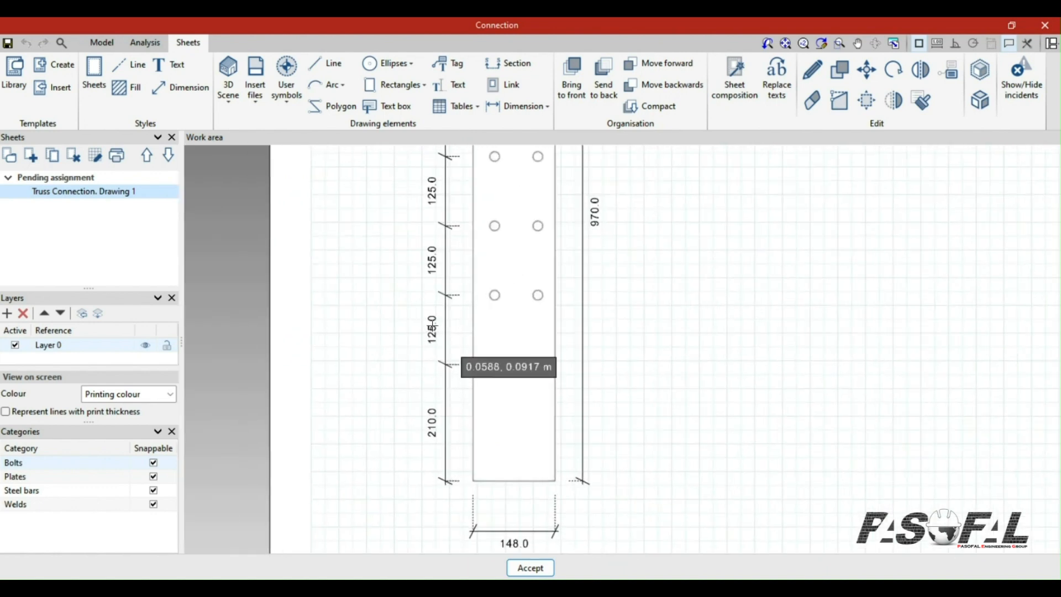
{"action": "scroll", "coordinate": [439, 257], "scroll_direction": "up", "scroll_amount": 3}
{"action": "scroll", "coordinate": [440, 265], "scroll_direction": "down", "scroll_amount": 3}
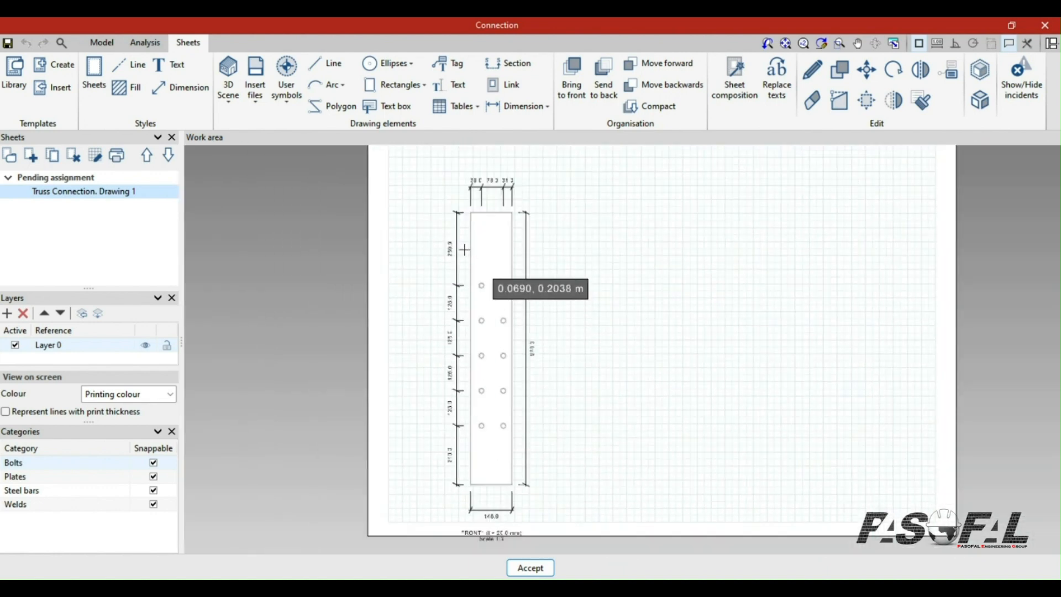
{"action": "scroll", "coordinate": [440, 274], "scroll_direction": "up", "scroll_amount": 3}
{"action": "scroll", "coordinate": [441, 274], "scroll_direction": "up", "scroll_amount": 2}
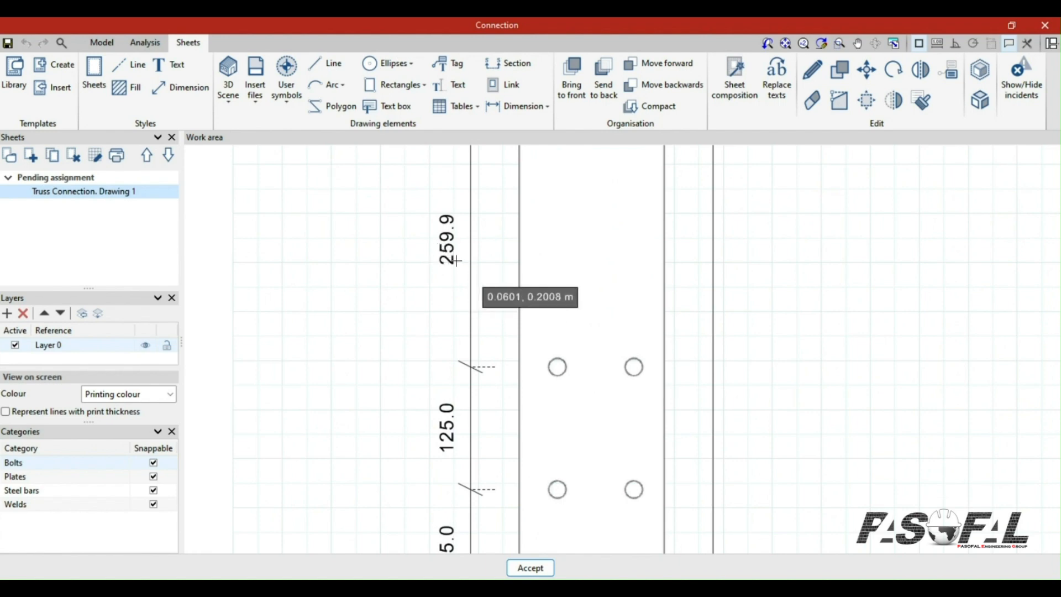
{"action": "scroll", "coordinate": [462, 293], "scroll_direction": "down", "scroll_amount": 1}
- Compare the lower and upper bolt edge distances with Section 1-1 of the GstarCAD connection drawing
{"action": "mouse_move", "coordinate": [391, 587]}
{"action": "left_click", "coordinate": [411, 535]}
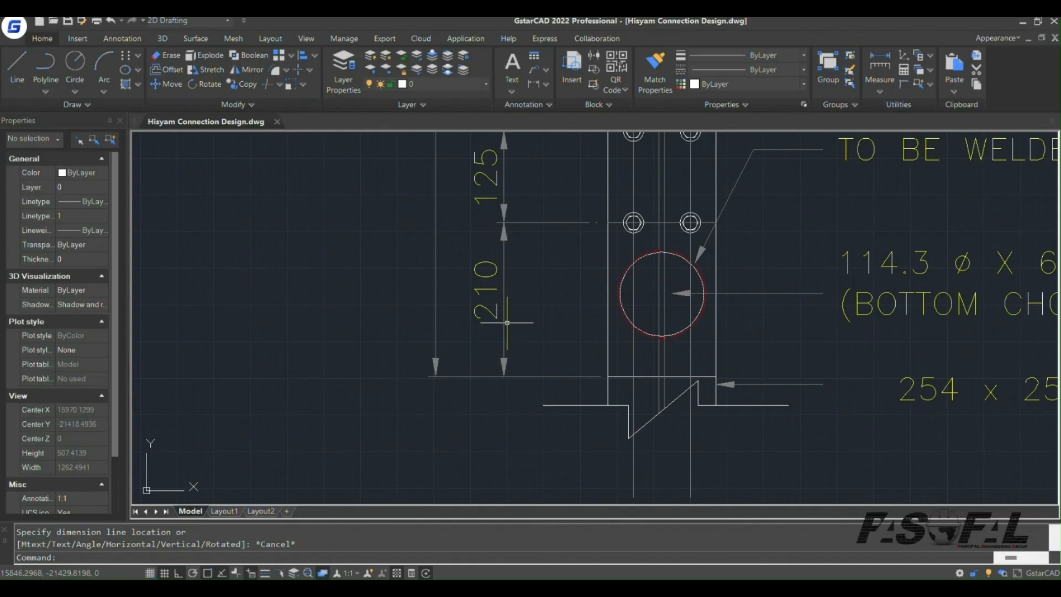
{"action": "scroll", "coordinate": [525, 381], "scroll_direction": "down", "scroll_amount": 6}
{"action": "scroll", "coordinate": [517, 290], "scroll_direction": "up", "scroll_amount": 10}
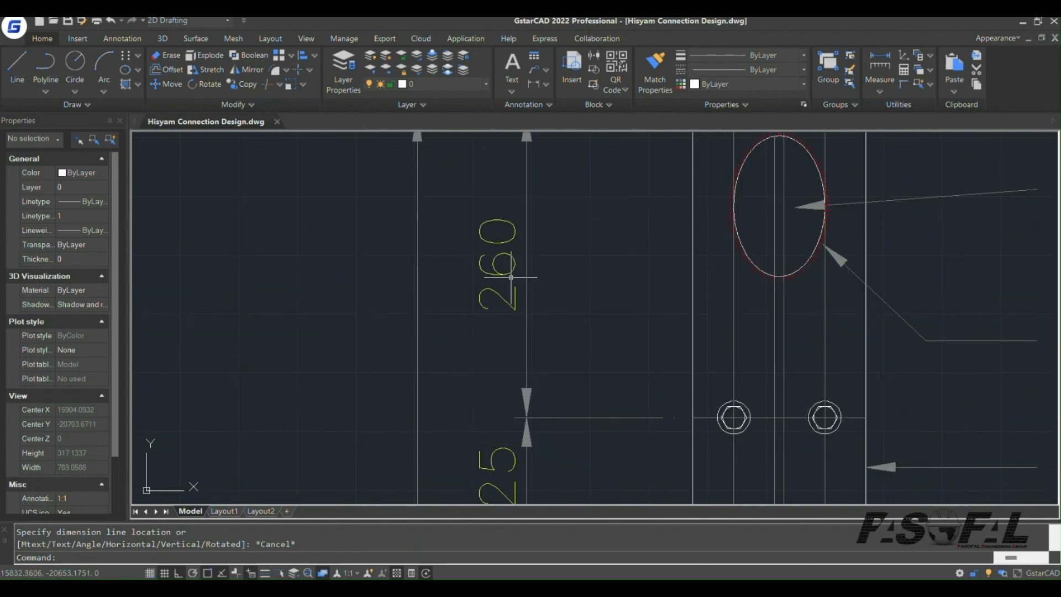
{"action": "scroll", "coordinate": [513, 264], "scroll_direction": "down", "scroll_amount": 8}
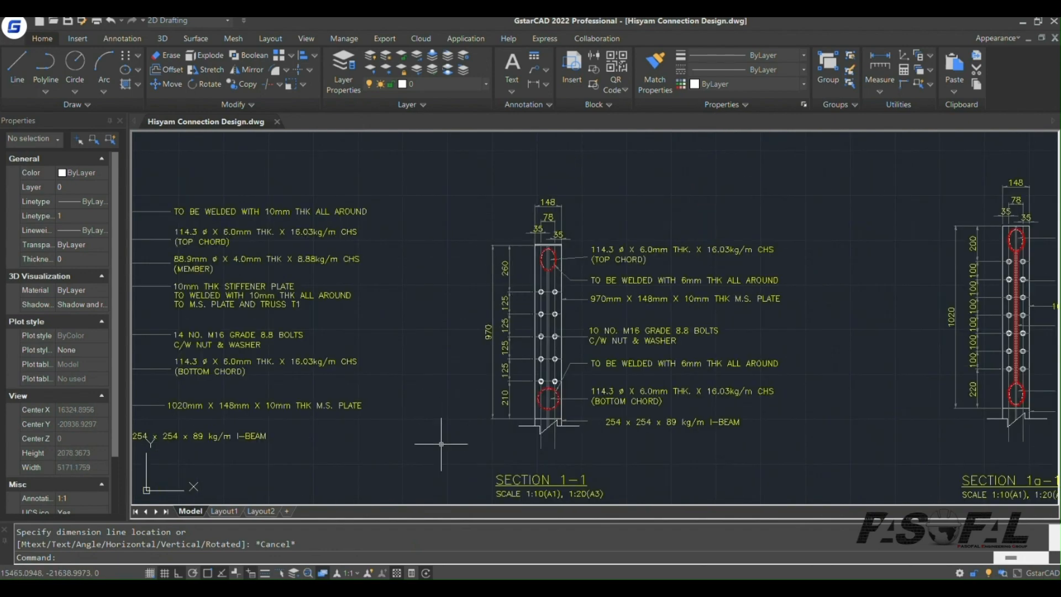
{"action": "mouse_move", "coordinate": [450, 586]}
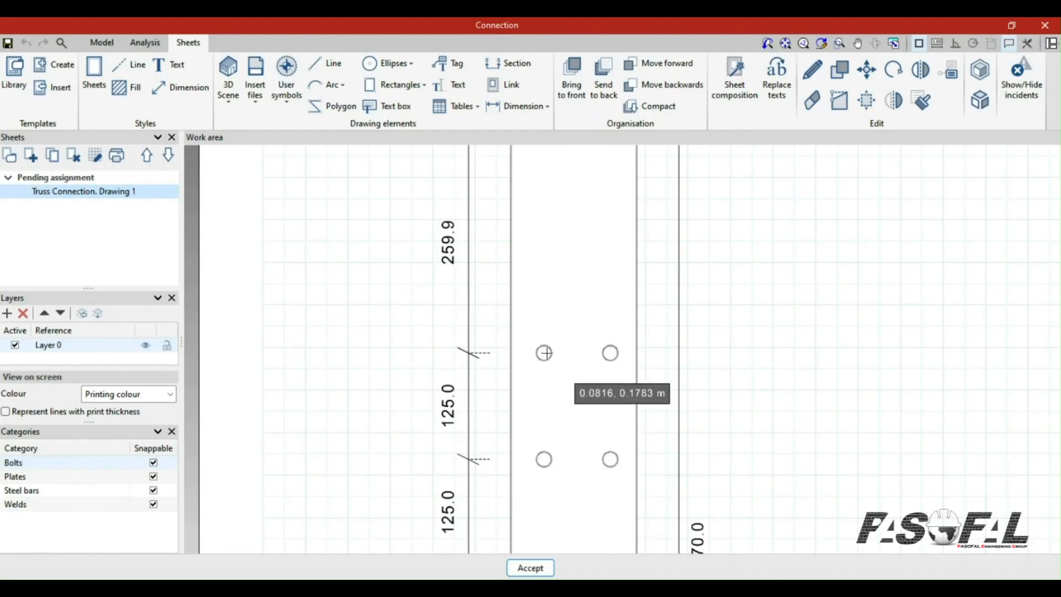
- Review the whole dimensioned FRONT1 plate on the sheet and inspect its bolts in the 3D connection model
{"action": "scroll", "coordinate": [577, 354], "scroll_direction": "down", "scroll_amount": 5}
{"action": "scroll", "coordinate": [579, 395], "scroll_direction": "up", "scroll_amount": 3}
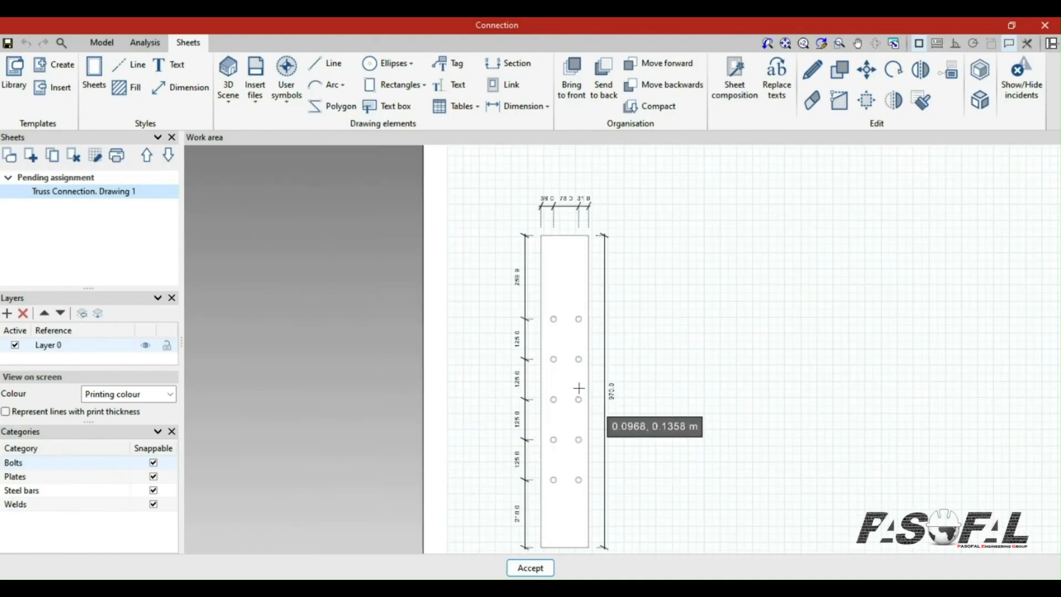
{"action": "scroll", "coordinate": [578, 388], "scroll_direction": "down", "scroll_amount": 1}
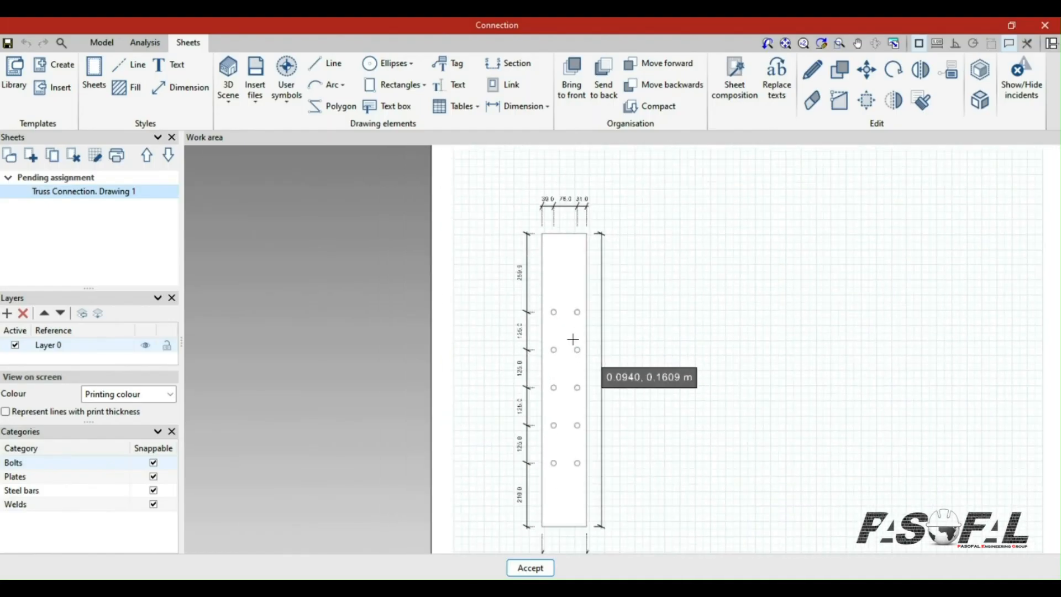
{"action": "left_click", "coordinate": [105, 48]}
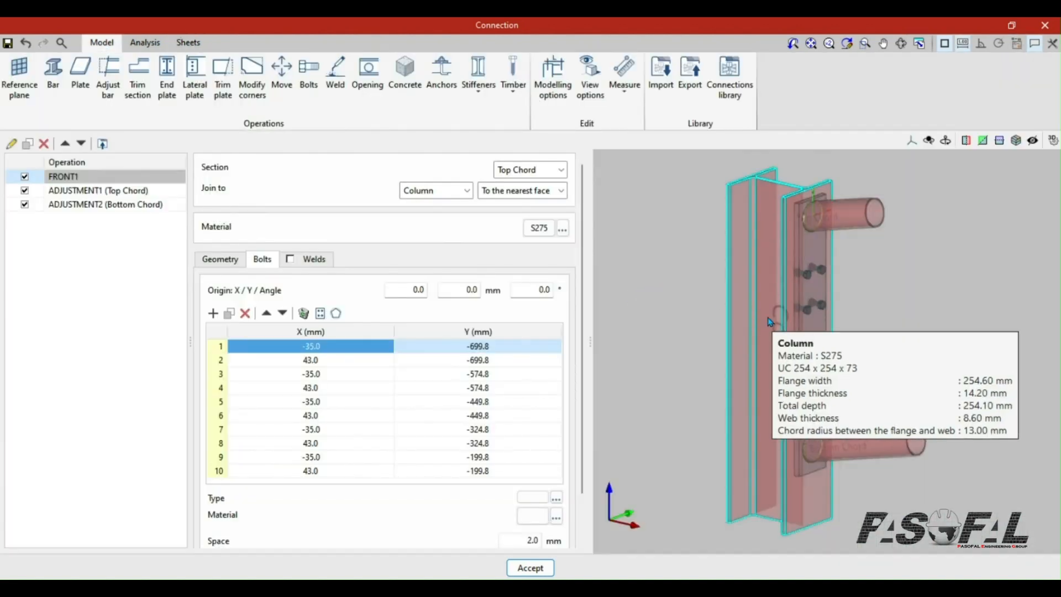
{"action": "scroll", "coordinate": [770, 322], "scroll_direction": "up", "scroll_amount": 3}
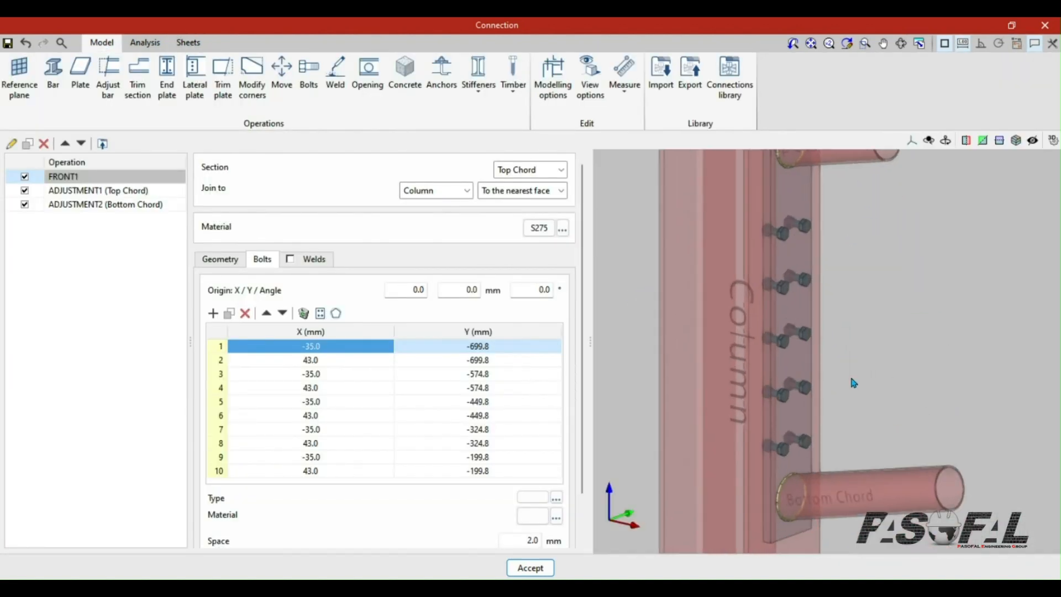
{"action": "scroll", "coordinate": [769, 351], "scroll_direction": "down", "scroll_amount": 4}
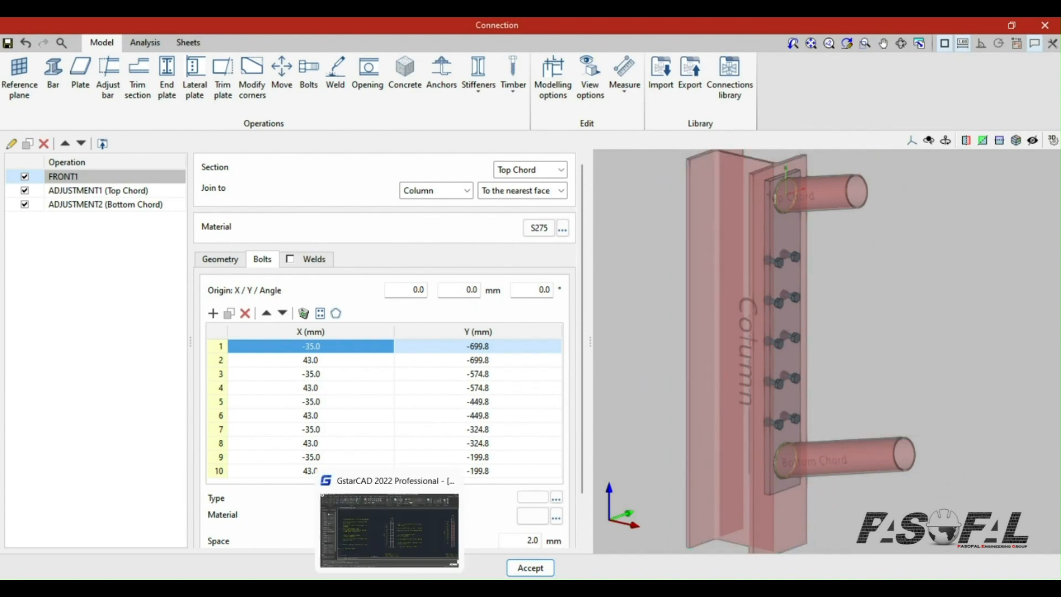
- Examine the truss-to-column details in the GstarCAD drawing for the stiffener plate between the chords and the end plate
{"action": "left_click", "coordinate": [389, 587]}
{"action": "scroll", "coordinate": [563, 312], "scroll_direction": "down", "scroll_amount": 3}
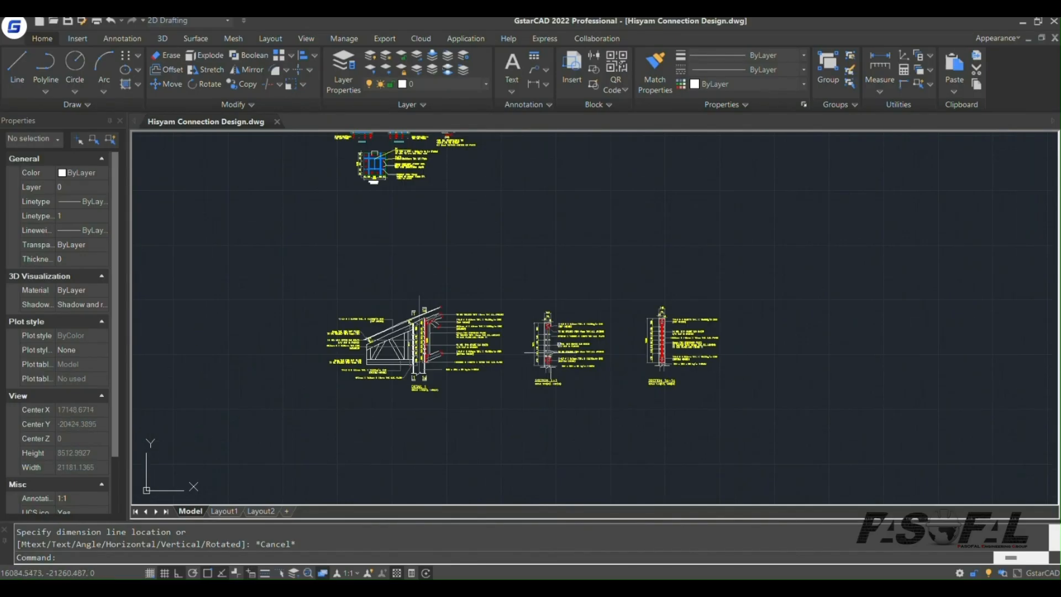
{"action": "scroll", "coordinate": [597, 183], "scroll_direction": "up", "scroll_amount": 6}
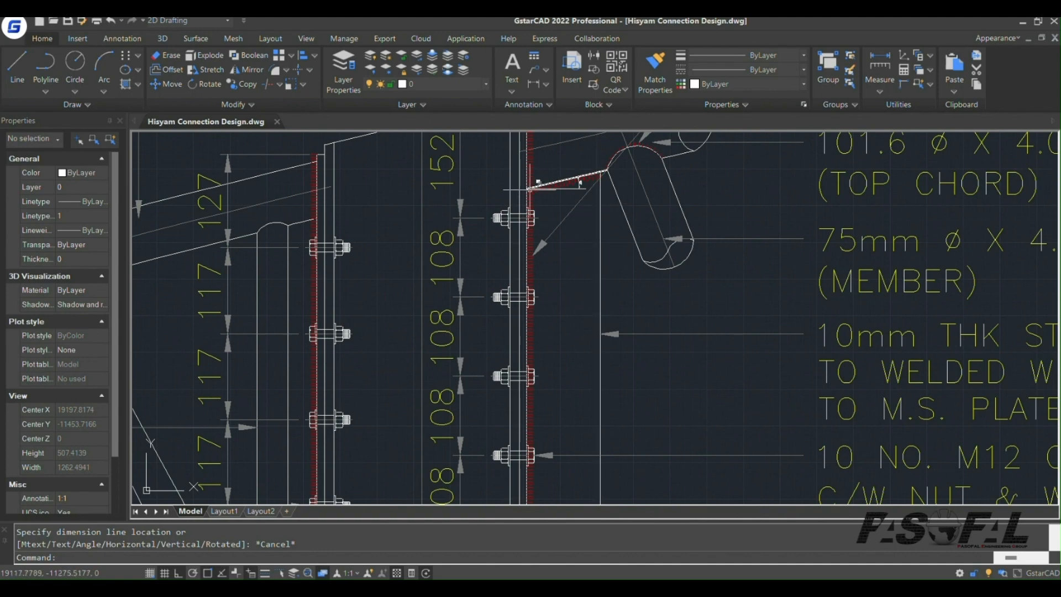
{"action": "scroll", "coordinate": [527, 279], "scroll_direction": "down", "scroll_amount": 5}
{"action": "scroll", "coordinate": [528, 319], "scroll_direction": "up", "scroll_amount": 4}
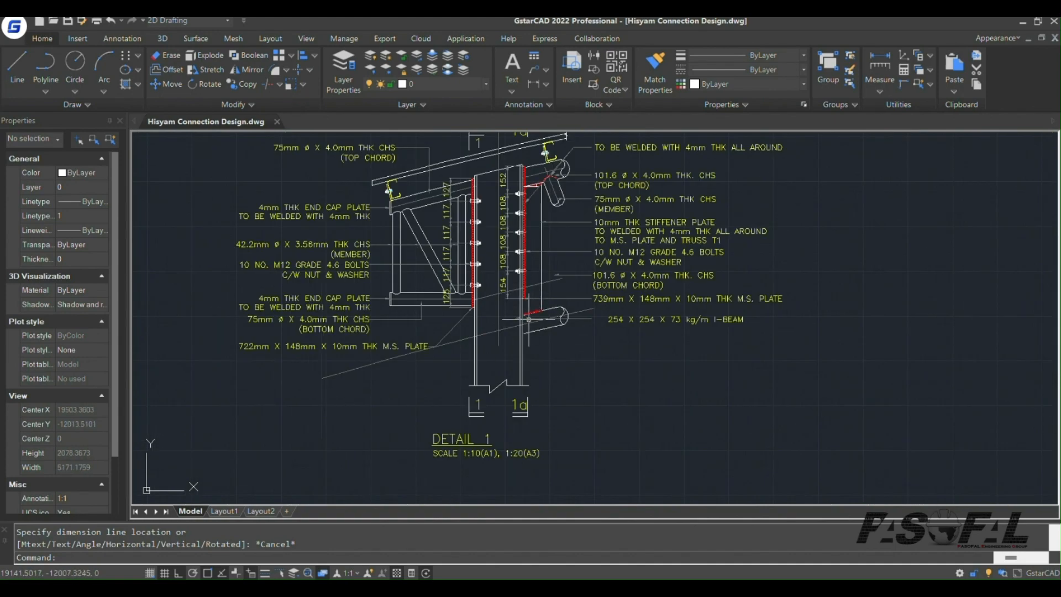
{"action": "scroll", "coordinate": [537, 283], "scroll_direction": "up", "scroll_amount": 4}
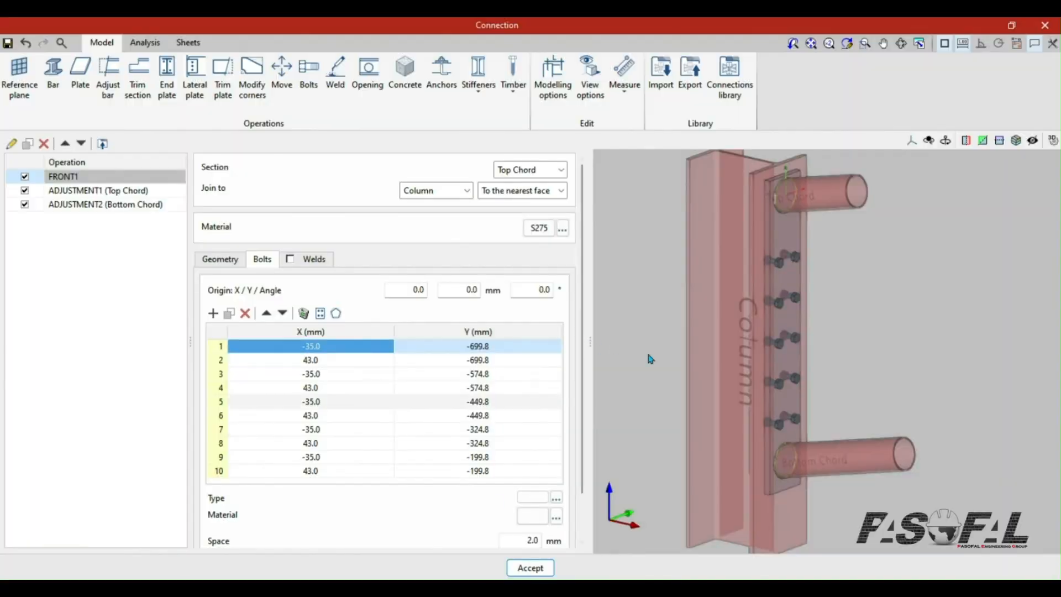
- Add a new plate operation after the bottom chord adjustment and assign it material S275
{"action": "left_click", "coordinate": [911, 140]}
{"action": "left_click", "coordinate": [941, 255]}
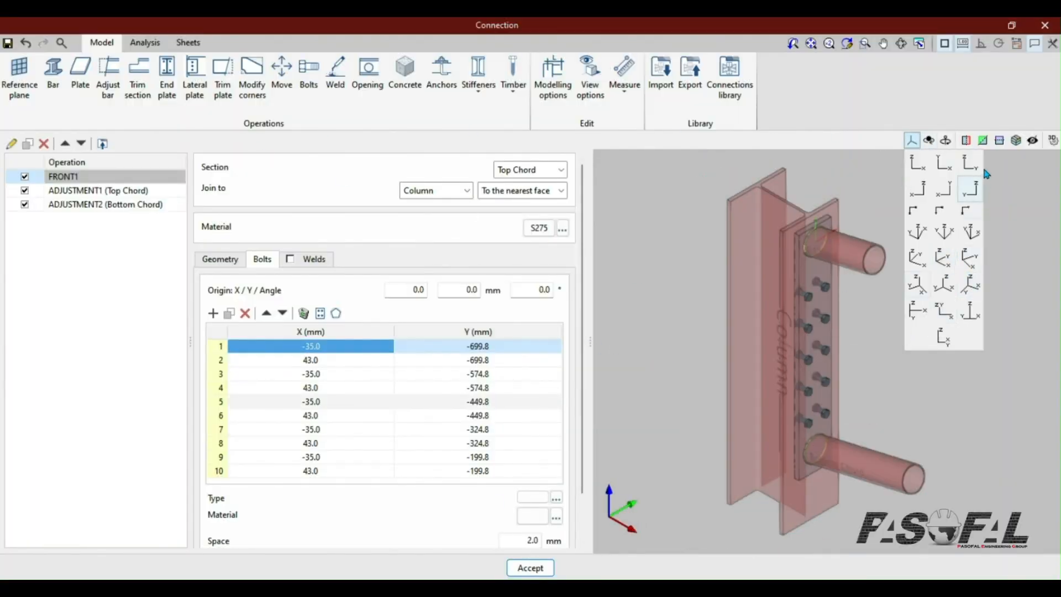
{"action": "left_click", "coordinate": [915, 142]}
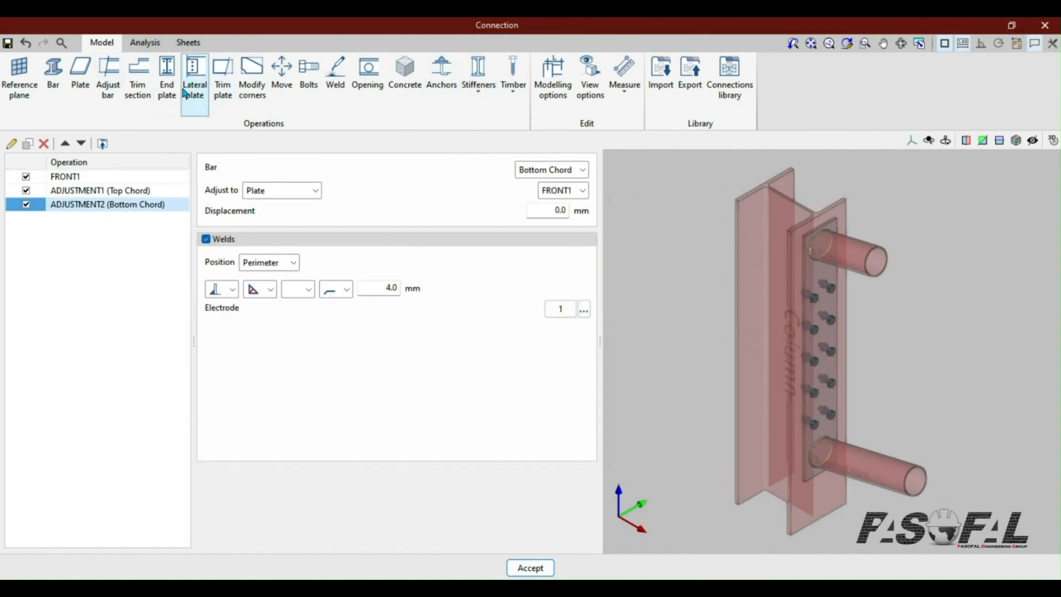
{"action": "left_click", "coordinate": [80, 83]}
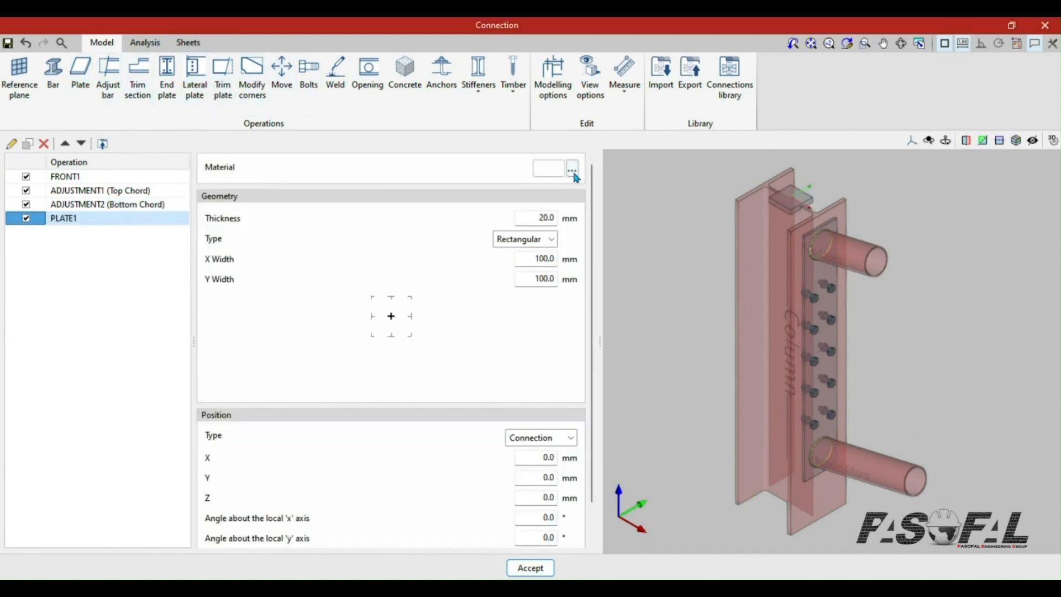
{"action": "left_click", "coordinate": [572, 170]}
{"action": "left_click", "coordinate": [594, 298]}
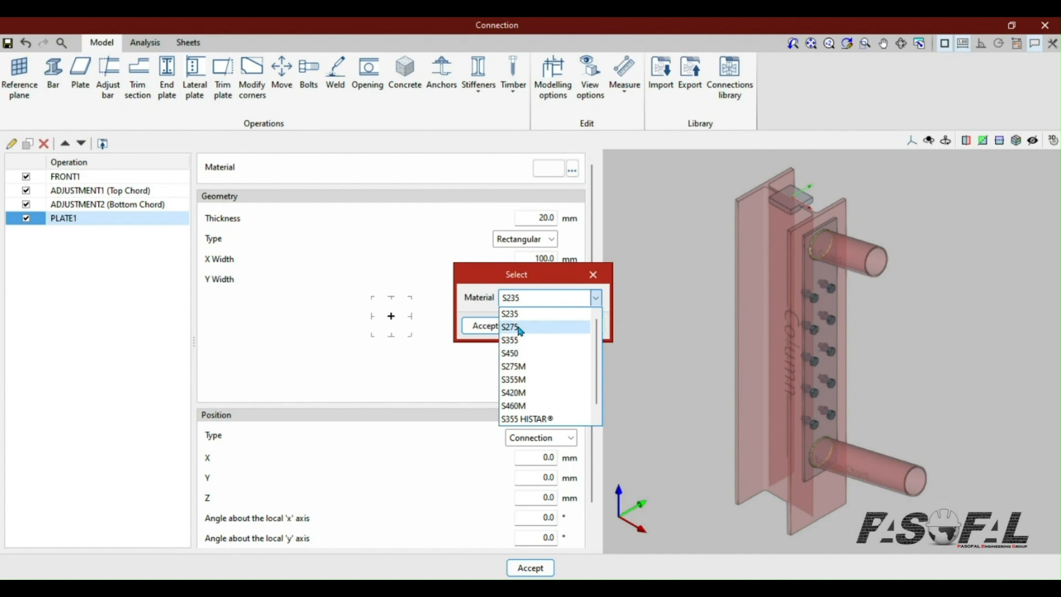
{"action": "left_click", "coordinate": [520, 327]}
{"action": "left_click", "coordinate": [485, 325]}
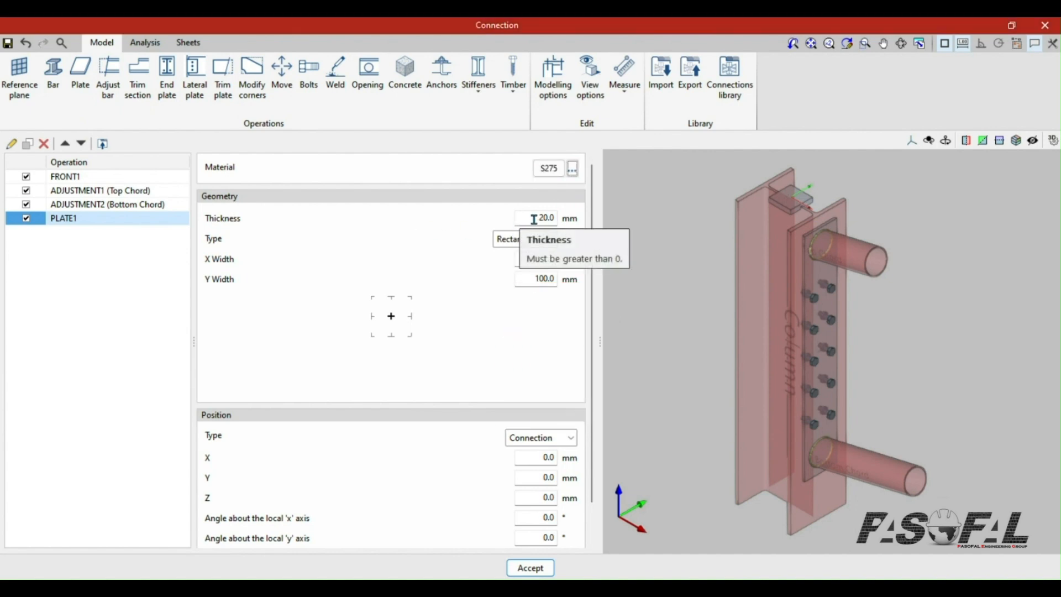
- Set the new plate's thickness to 10 mm, following the stiffener plate note in the GstarCAD connection drawing
{"action": "left_click_drag", "start_coordinate": [534, 219], "coordinate": [554, 219]}
{"action": "key", "text": "alt+Tab"}
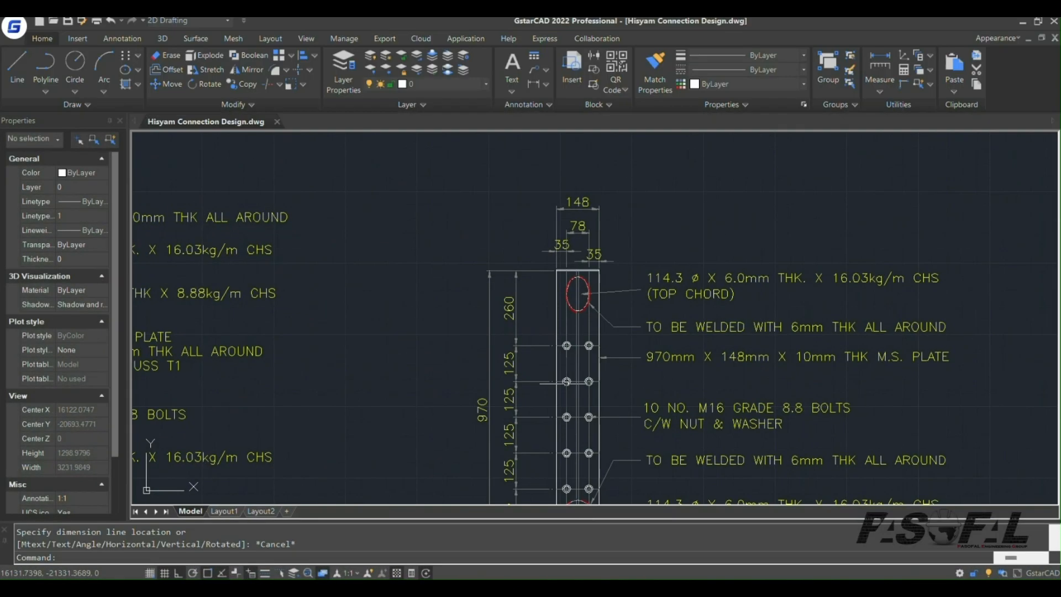
{"action": "scroll", "coordinate": [637, 293], "scroll_direction": "down", "scroll_amount": 5}
{"action": "scroll", "coordinate": [569, 277], "scroll_direction": "up", "scroll_amount": 5}
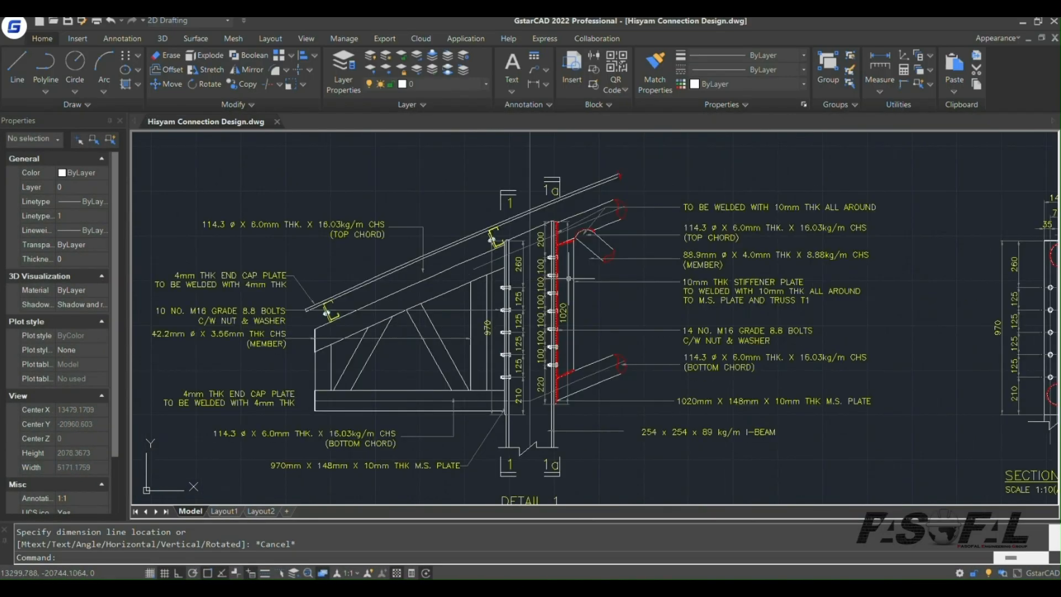
{"action": "scroll", "coordinate": [608, 276], "scroll_direction": "up", "scroll_amount": 2}
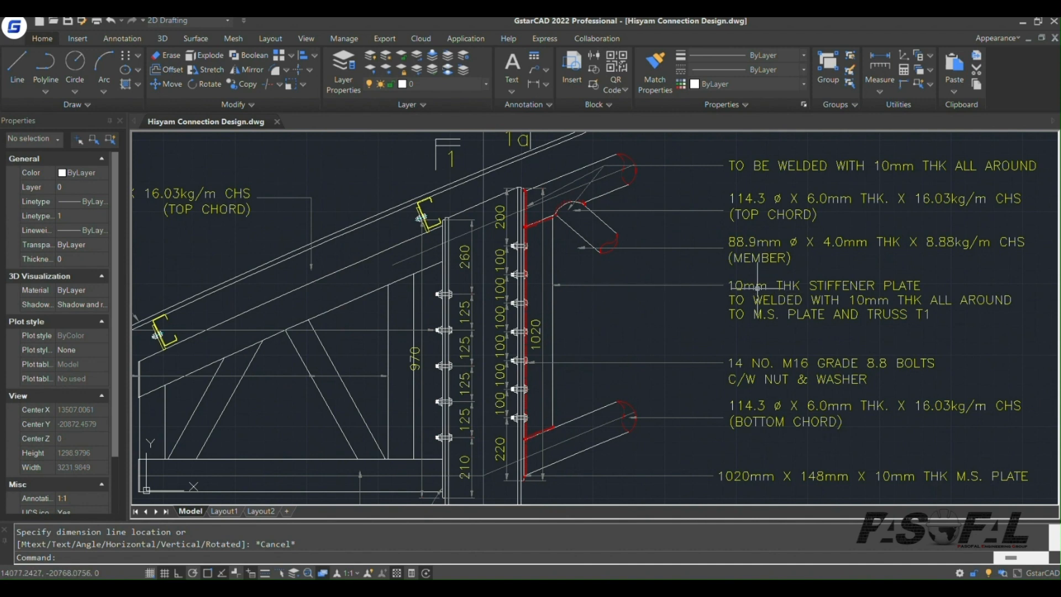
{"action": "scroll", "coordinate": [635, 339], "scroll_direction": "down", "scroll_amount": 2}
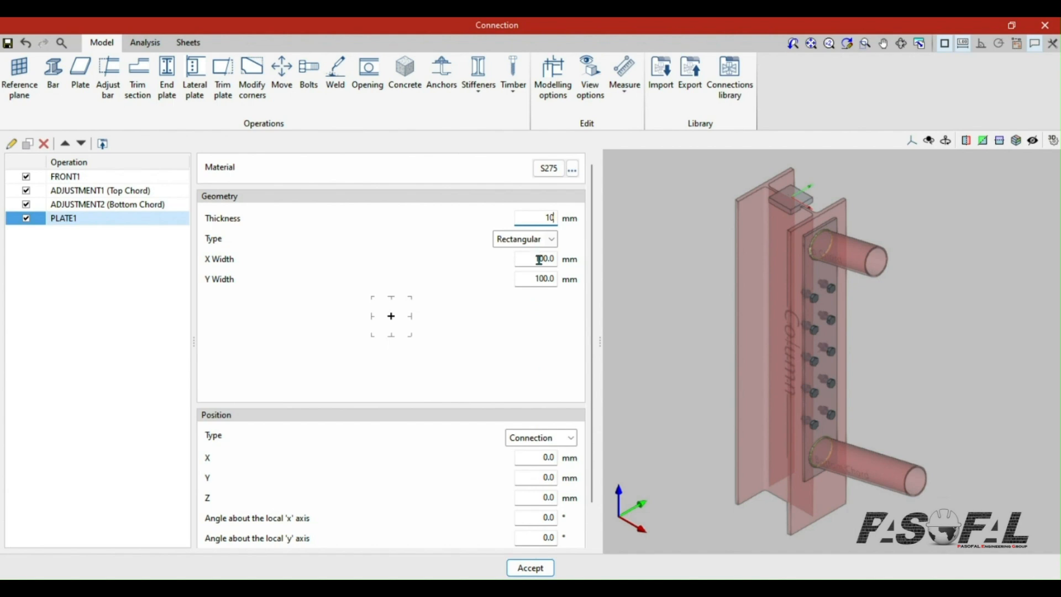
- Change PLATE1's position type to Perpendicular and reference it to the plate FRONT1
{"action": "scroll", "coordinate": [717, 232], "scroll_direction": "up", "scroll_amount": 1}
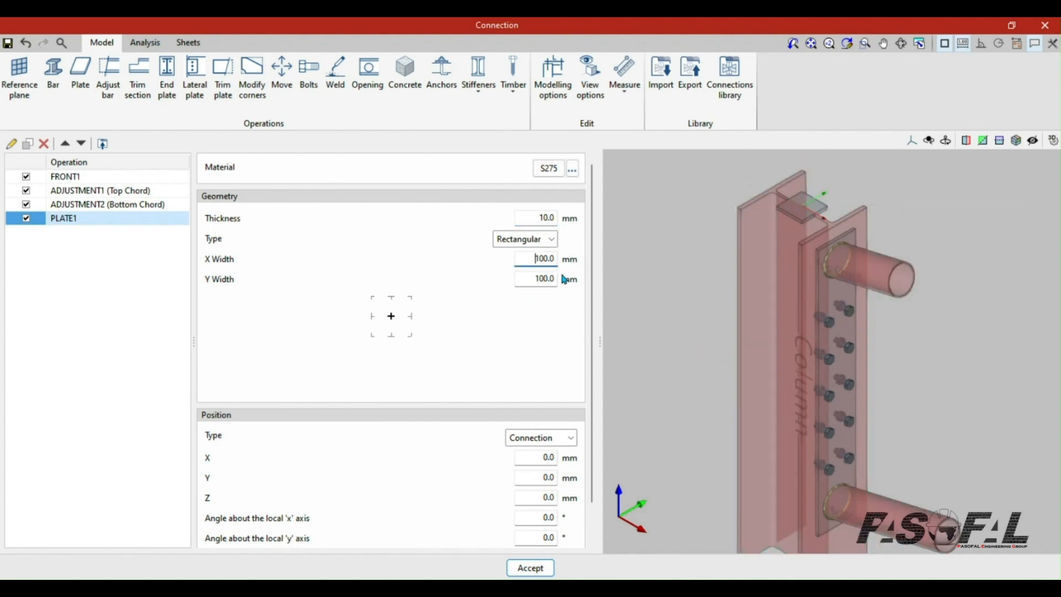
{"action": "scroll", "coordinate": [536, 356], "scroll_direction": "down", "scroll_amount": 1}
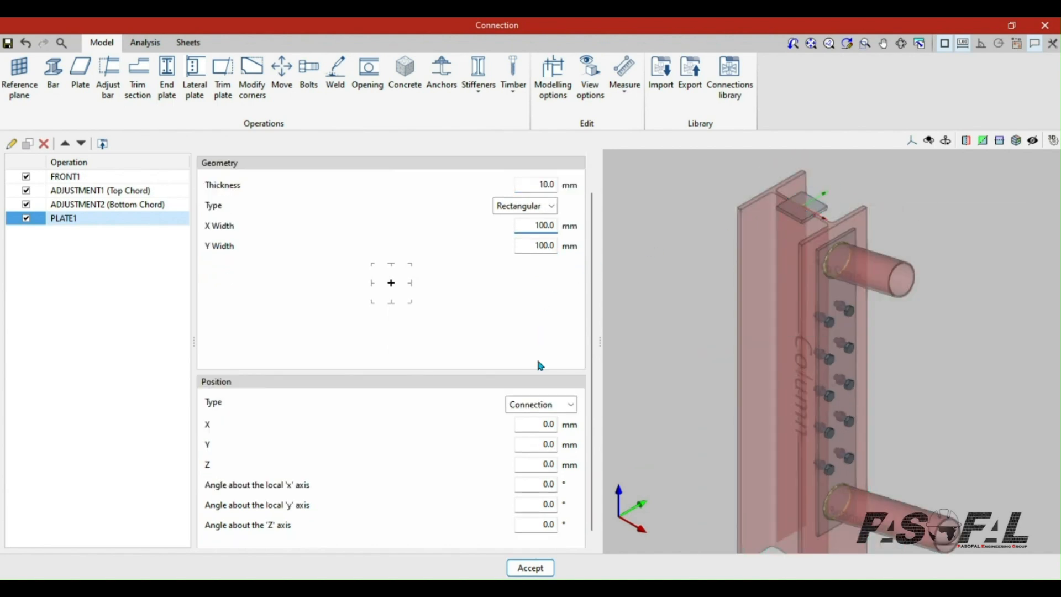
{"action": "left_click", "coordinate": [565, 402]}
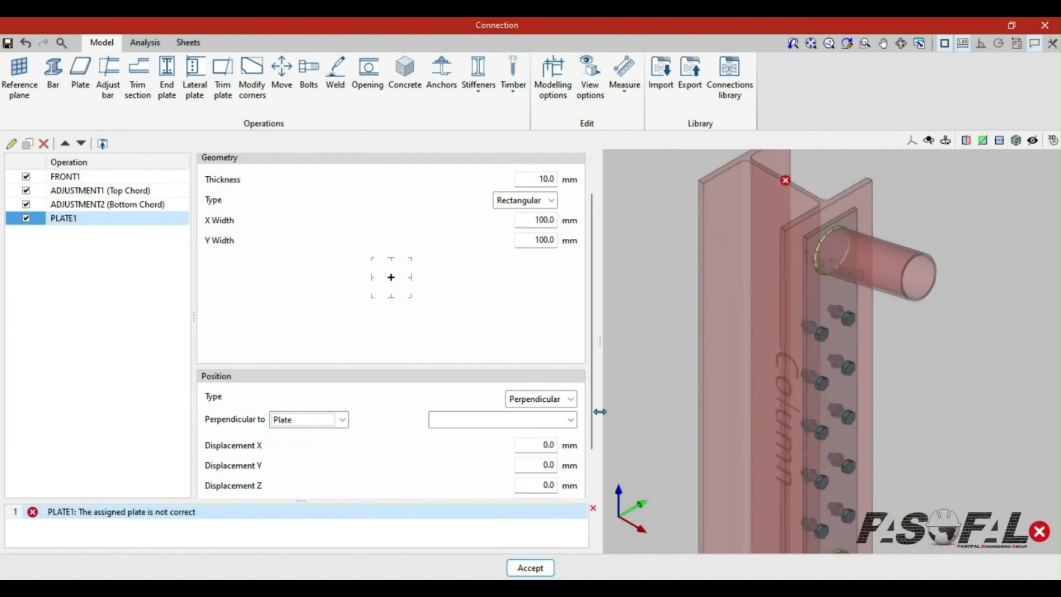
{"action": "left_click", "coordinate": [570, 419]}
{"action": "left_click", "coordinate": [558, 435]}
- Rotate PLATE1 to an angle of 90° about its local 'y' axis, keeping it on the front face of FRONT1
{"action": "scroll", "coordinate": [845, 266], "scroll_direction": "up", "scroll_amount": 5}
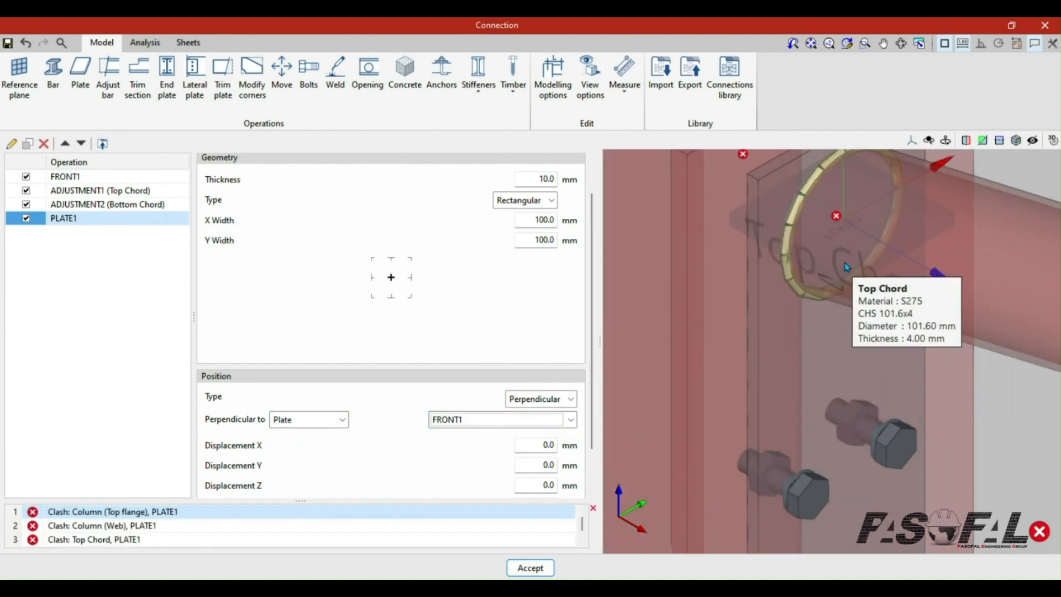
{"action": "scroll", "coordinate": [849, 267], "scroll_direction": "down", "scroll_amount": 4}
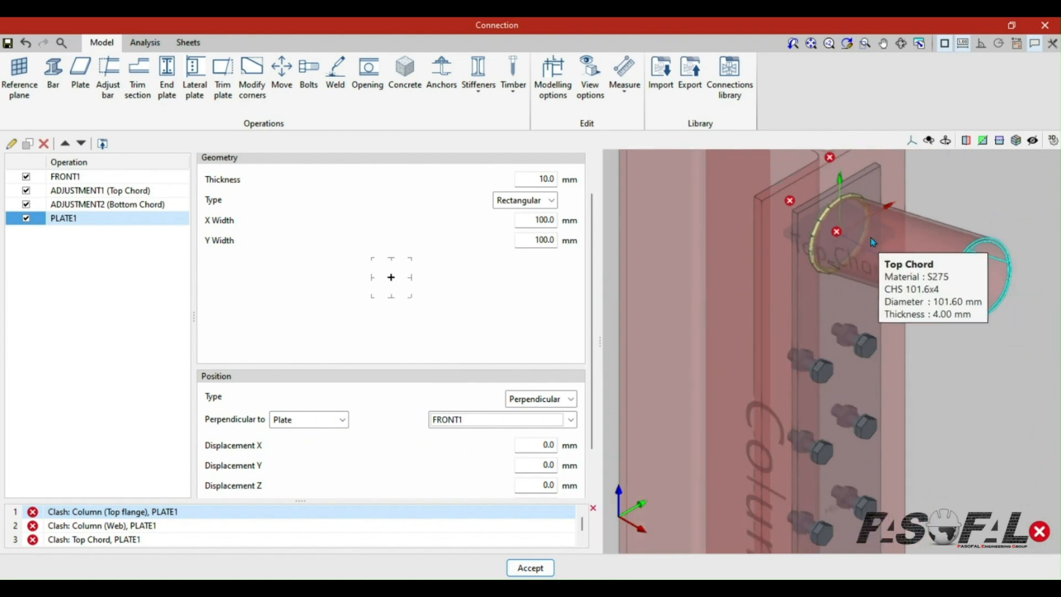
{"action": "scroll", "coordinate": [860, 231], "scroll_direction": "up", "scroll_amount": 4}
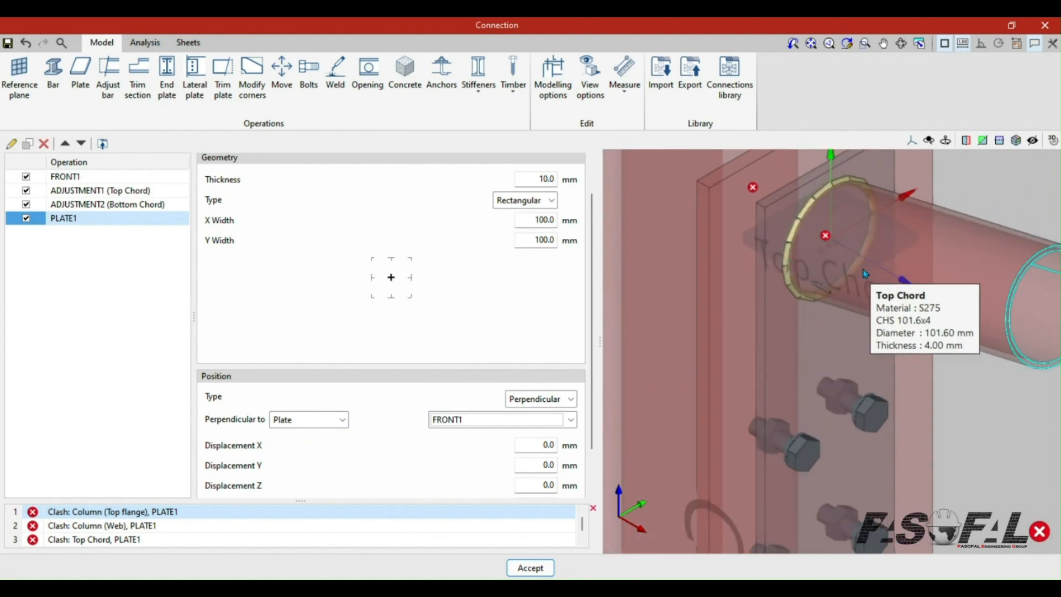
{"action": "scroll", "coordinate": [865, 271], "scroll_direction": "down", "scroll_amount": 2}
{"action": "scroll", "coordinate": [567, 453], "scroll_direction": "down", "scroll_amount": 1}
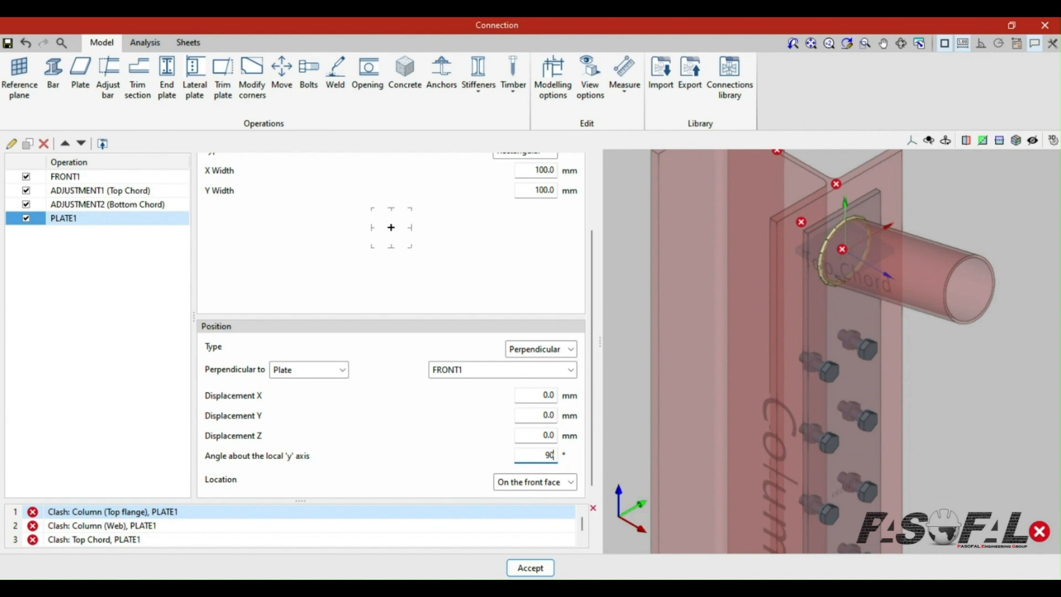
{"action": "key", "text": "Return"}
{"action": "scroll", "coordinate": [854, 251], "scroll_direction": "down", "scroll_amount": 2}
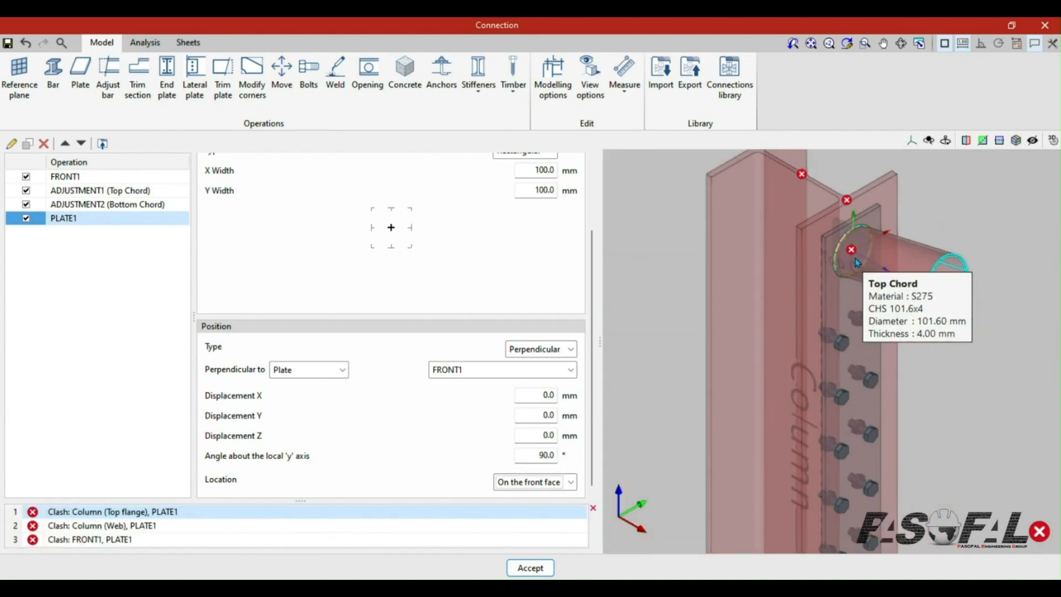
- Show the connection in the XZ elevation and examine PLATE1's extents and width values against the column flange and top chord
{"action": "left_click", "coordinate": [912, 141]}
{"action": "left_click", "coordinate": [920, 169]}
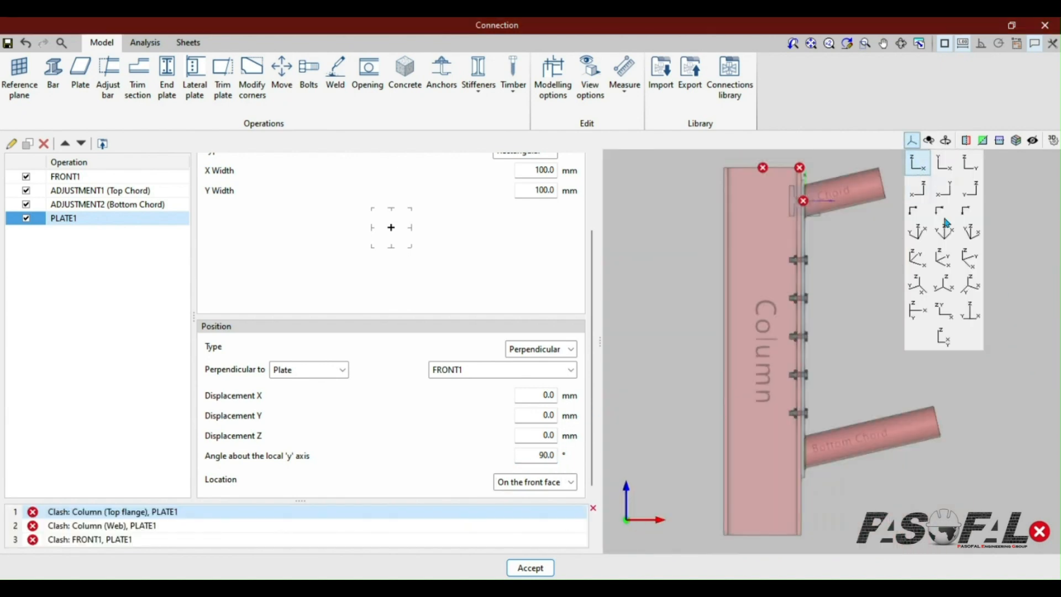
{"action": "scroll", "coordinate": [876, 296], "scroll_direction": "down", "scroll_amount": 2}
{"action": "scroll", "coordinate": [859, 240], "scroll_direction": "up", "scroll_amount": 3}
{"action": "scroll", "coordinate": [859, 241], "scroll_direction": "up", "scroll_amount": 4}
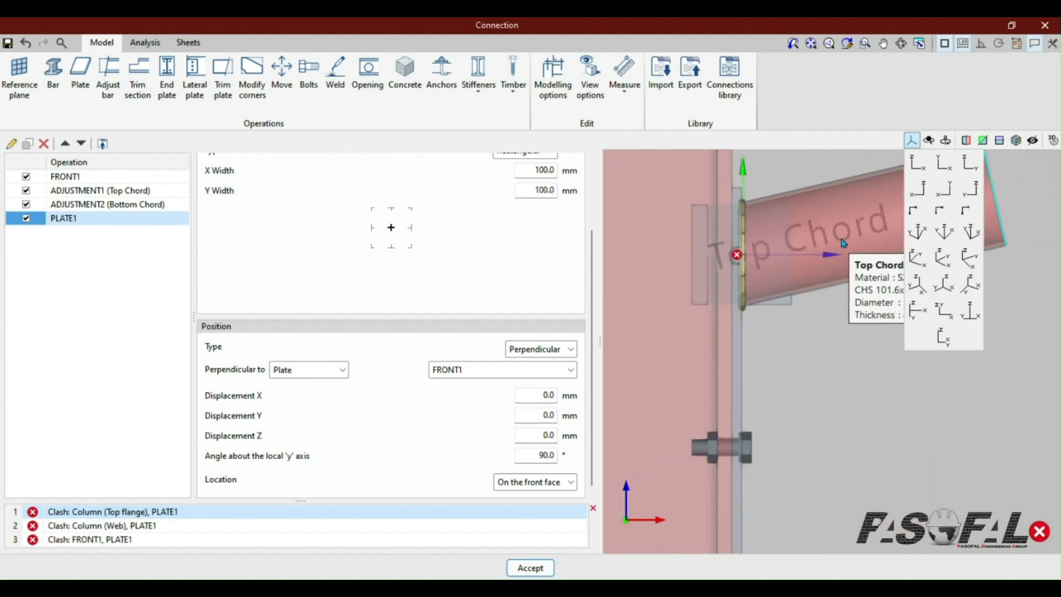
{"action": "scroll", "coordinate": [526, 258], "scroll_direction": "up", "scroll_amount": 2}
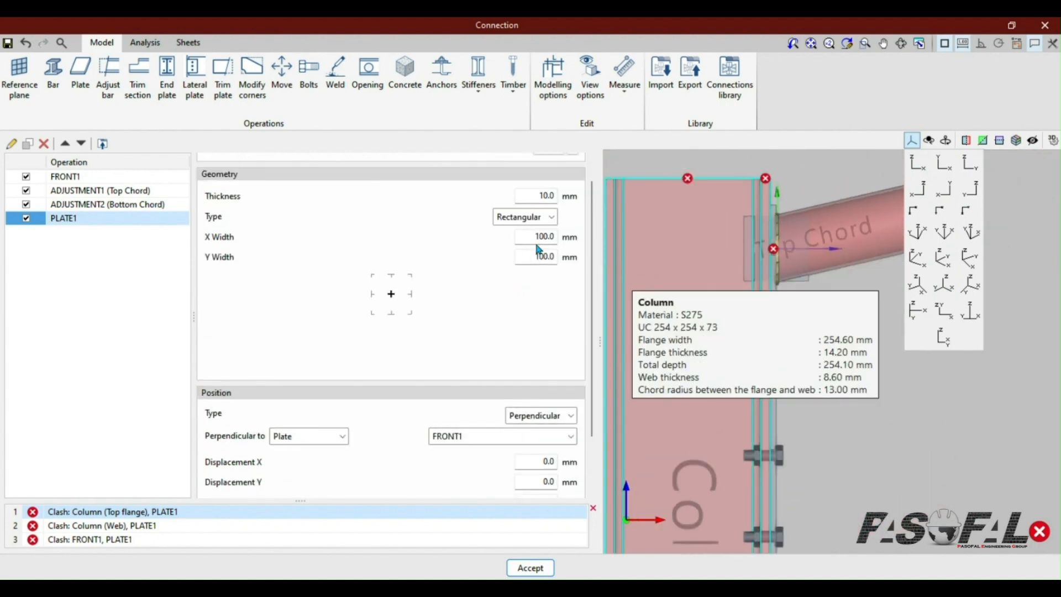
{"action": "left_click", "coordinate": [533, 237]}
{"action": "scroll", "coordinate": [537, 224], "scroll_direction": "down", "scroll_amount": 2}
{"action": "scroll", "coordinate": [536, 254], "scroll_direction": "up", "scroll_amount": 3}
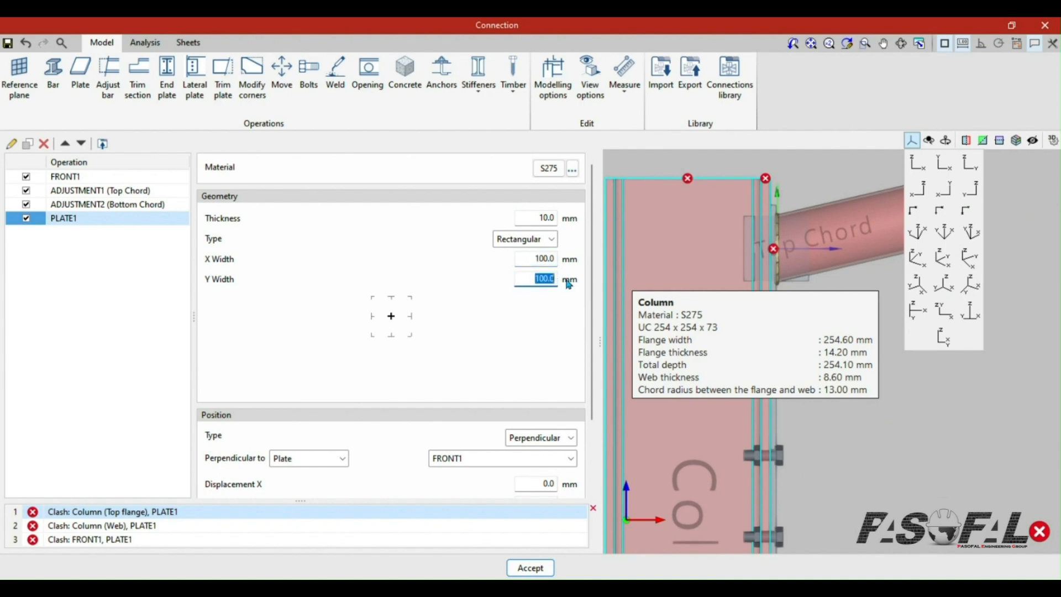
{"action": "scroll", "coordinate": [806, 287], "scroll_direction": "up", "scroll_amount": 3}
{"action": "scroll", "coordinate": [807, 287], "scroll_direction": "up", "scroll_amount": 1}
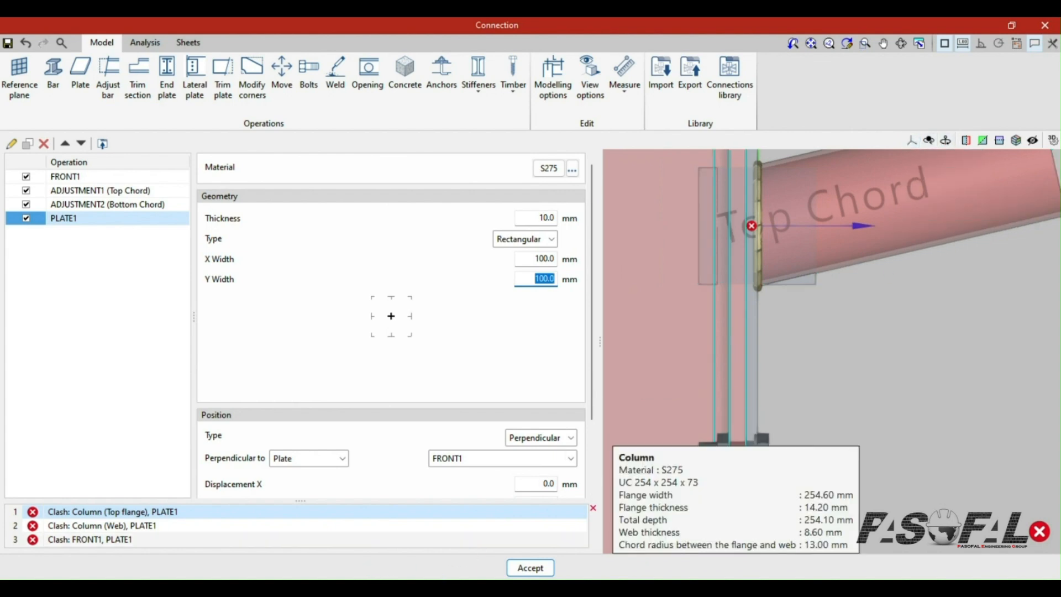
- Switch to GstarCAD and examine the stiffener plate beside the M.S. plate in Detail 1 for its width
{"action": "key", "text": "alt+Tab"}
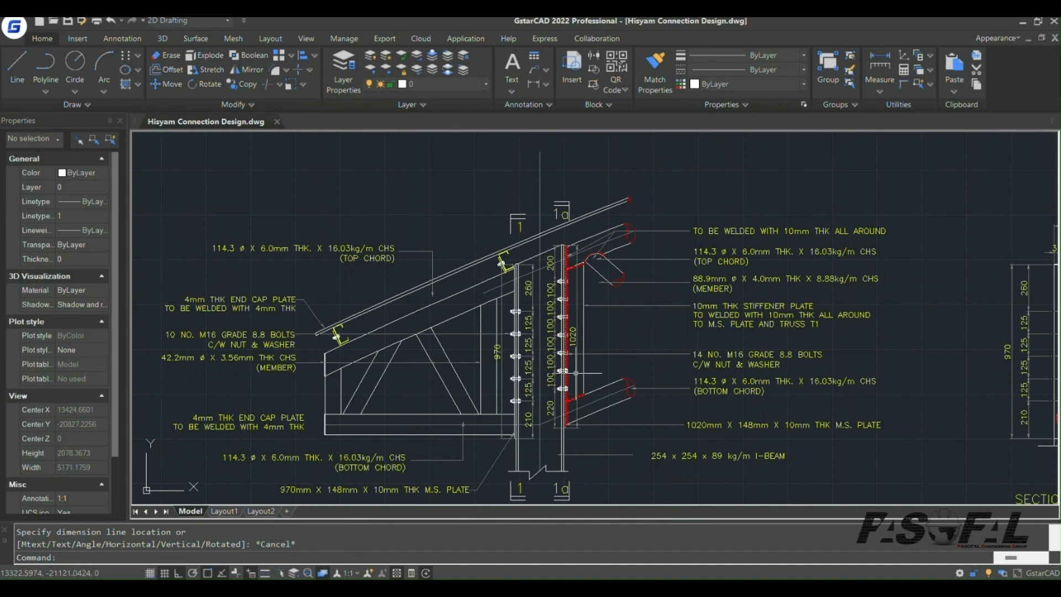
{"action": "scroll", "coordinate": [575, 372], "scroll_direction": "up", "scroll_amount": 5}
{"action": "scroll", "coordinate": [592, 348], "scroll_direction": "down", "scroll_amount": 3}
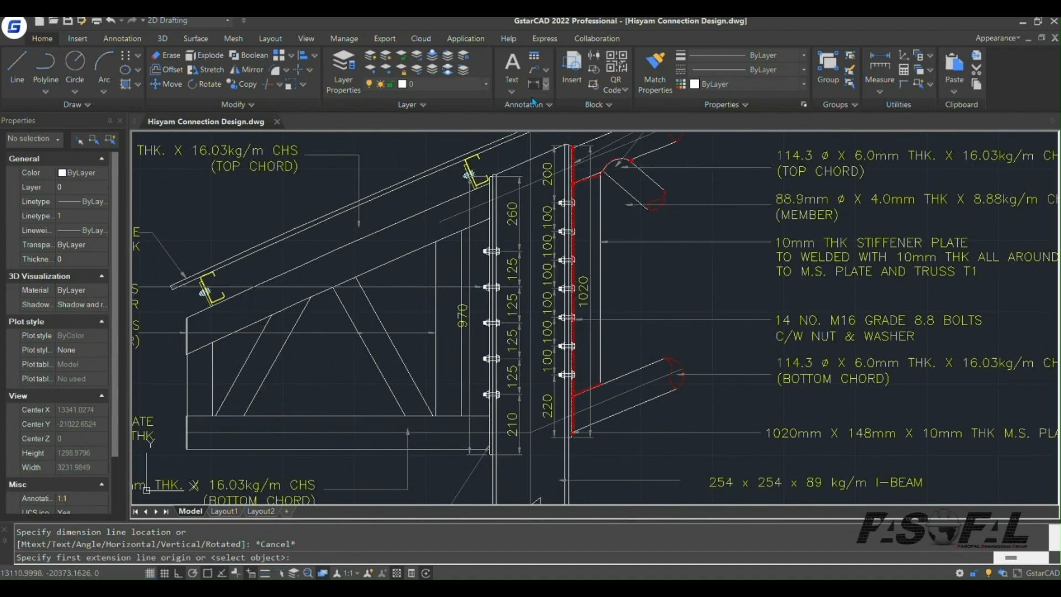
{"action": "scroll", "coordinate": [611, 367], "scroll_direction": "up", "scroll_amount": 6}
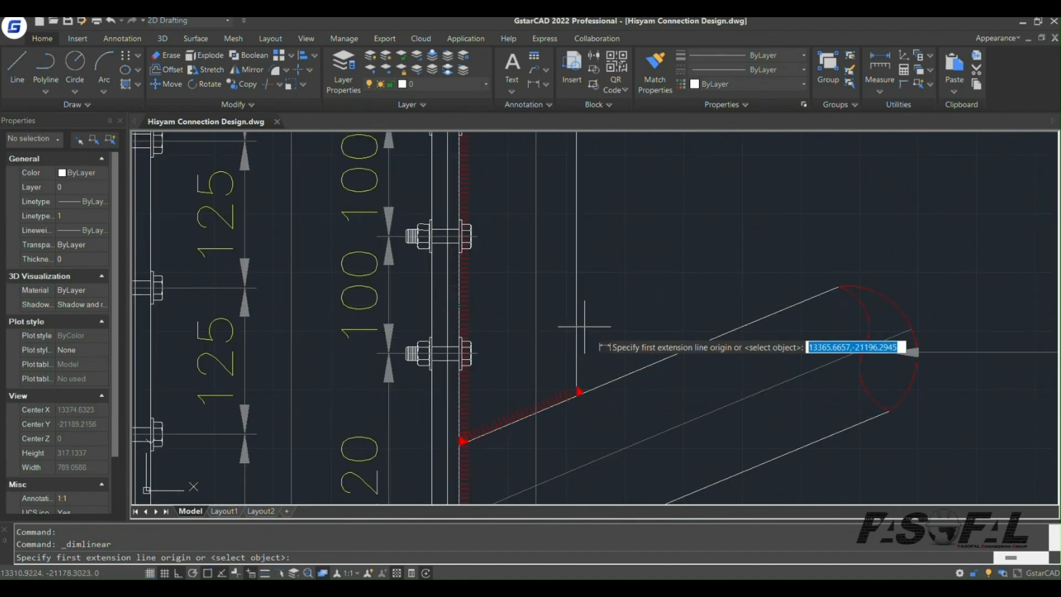
{"action": "scroll", "coordinate": [584, 332], "scroll_direction": "down", "scroll_amount": 6}
{"action": "scroll", "coordinate": [602, 309], "scroll_direction": "up", "scroll_amount": 10}
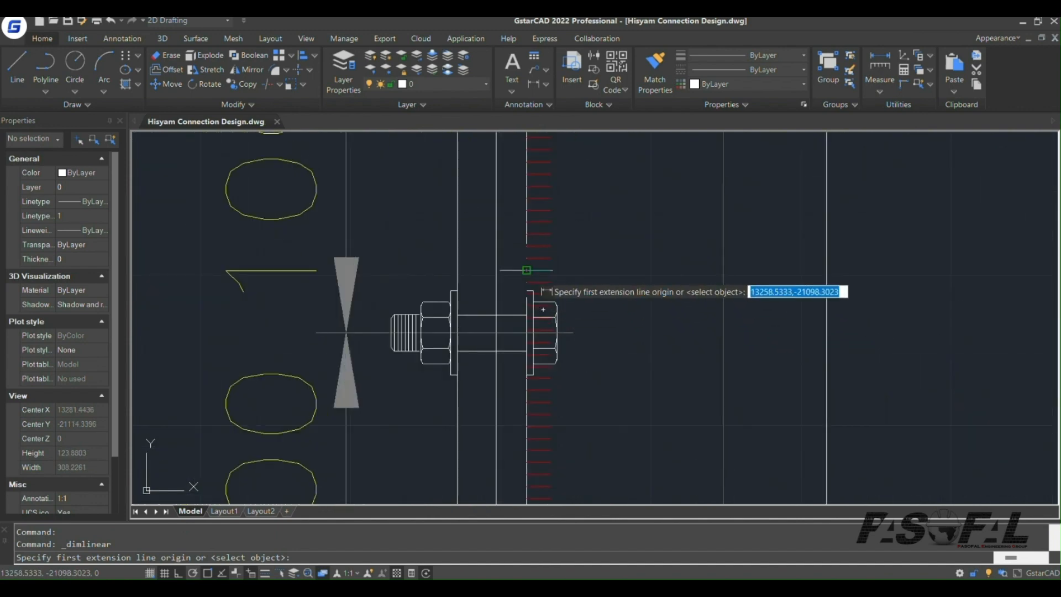
- Try to dimension the stiffener plate's width from the M.S. plate face in Detail 1, and undo the misplaced dimension
{"action": "left_click", "coordinate": [526, 270]}
{"action": "scroll", "coordinate": [680, 298], "scroll_direction": "down", "scroll_amount": 5}
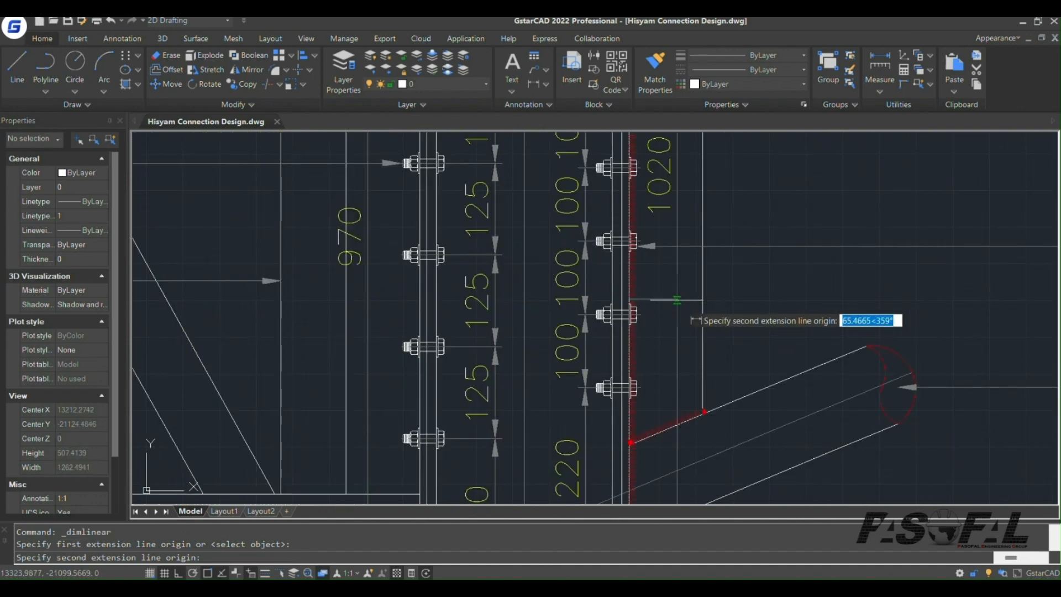
{"action": "left_click", "coordinate": [676, 300]}
{"action": "scroll", "coordinate": [680, 303], "scroll_direction": "up", "scroll_amount": 4}
{"action": "scroll", "coordinate": [668, 386], "scroll_direction": "down", "scroll_amount": 8}
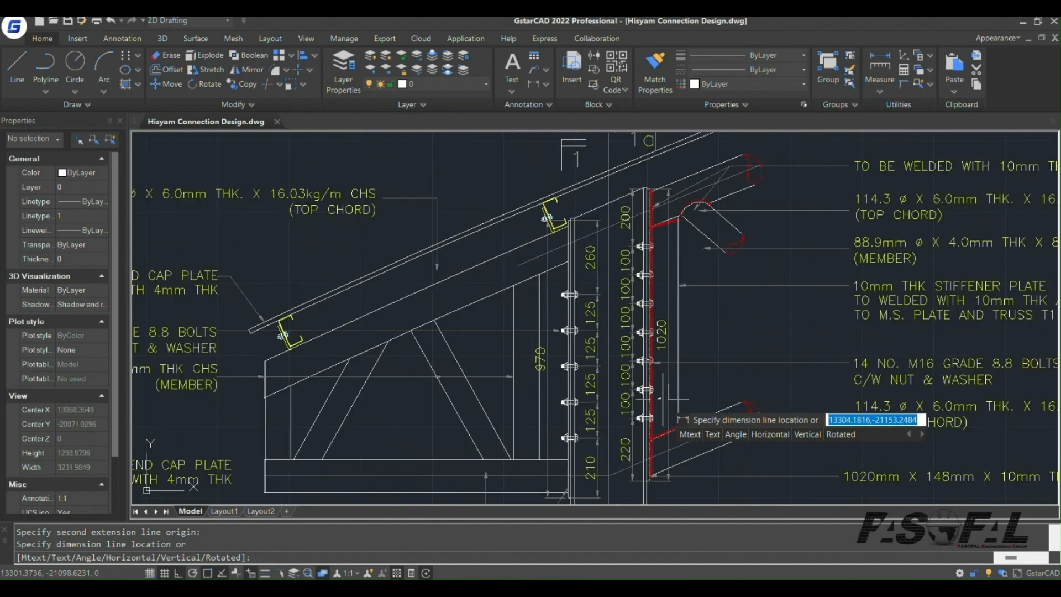
{"action": "scroll", "coordinate": [685, 375], "scroll_direction": "up", "scroll_amount": 4}
{"action": "scroll", "coordinate": [710, 380], "scroll_direction": "down", "scroll_amount": 4}
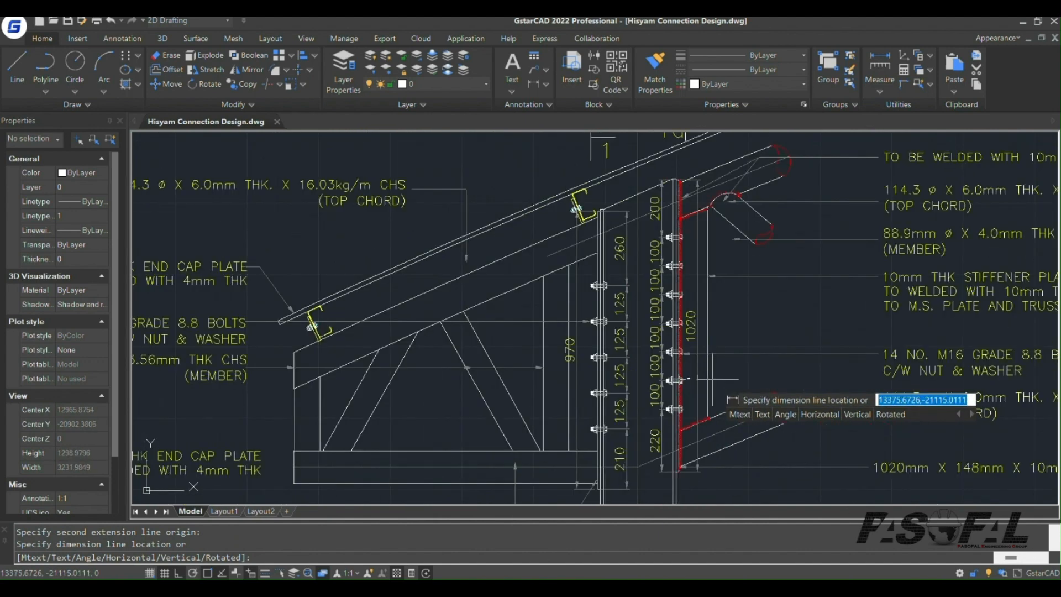
{"action": "right_click", "coordinate": [704, 380]}
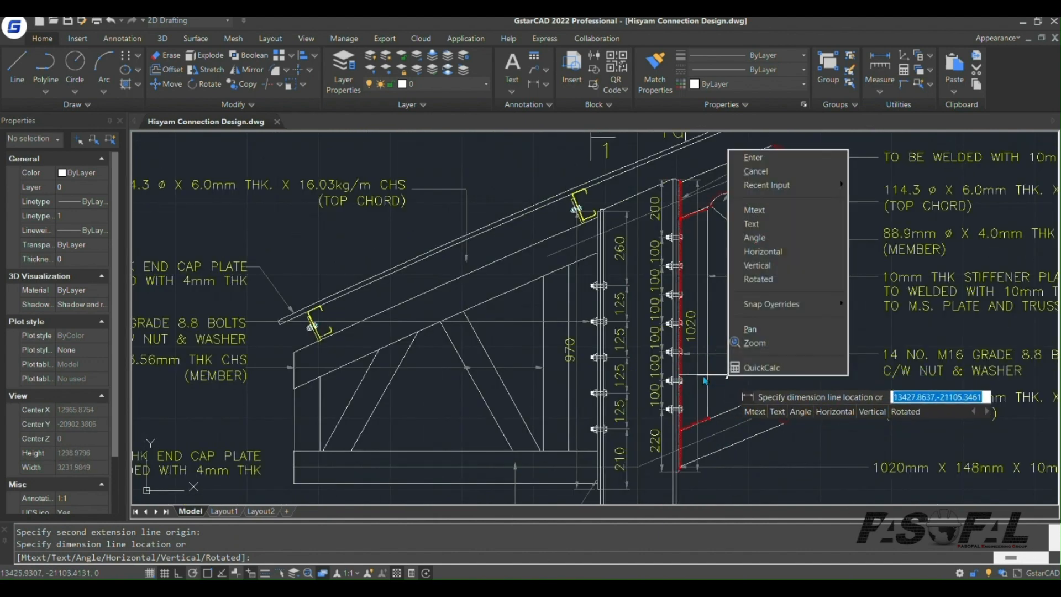
{"action": "left_click", "coordinate": [864, 338]}
{"action": "key", "text": "Escape"}
{"action": "scroll", "coordinate": [742, 379], "scroll_direction": "up", "scroll_amount": 4}
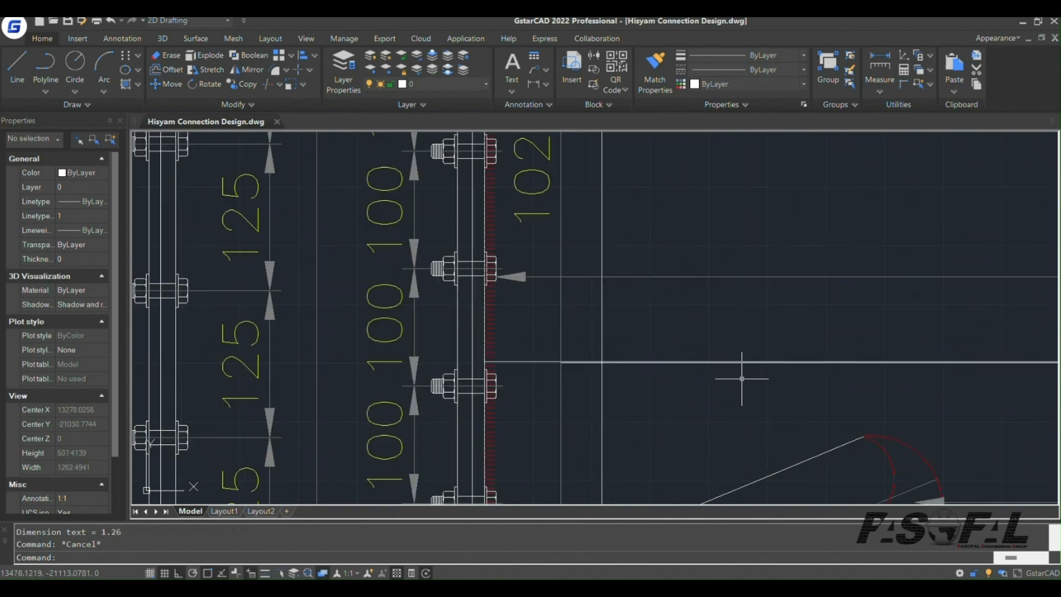
{"action": "scroll", "coordinate": [664, 335], "scroll_direction": "up", "scroll_amount": 4}
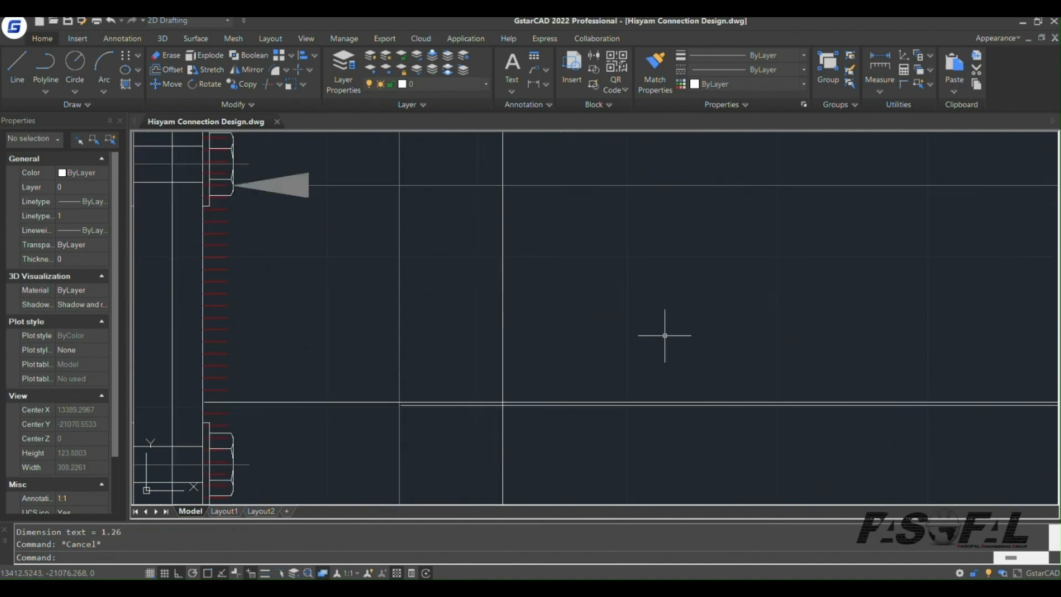
{"action": "key", "text": "ctrl+z"}
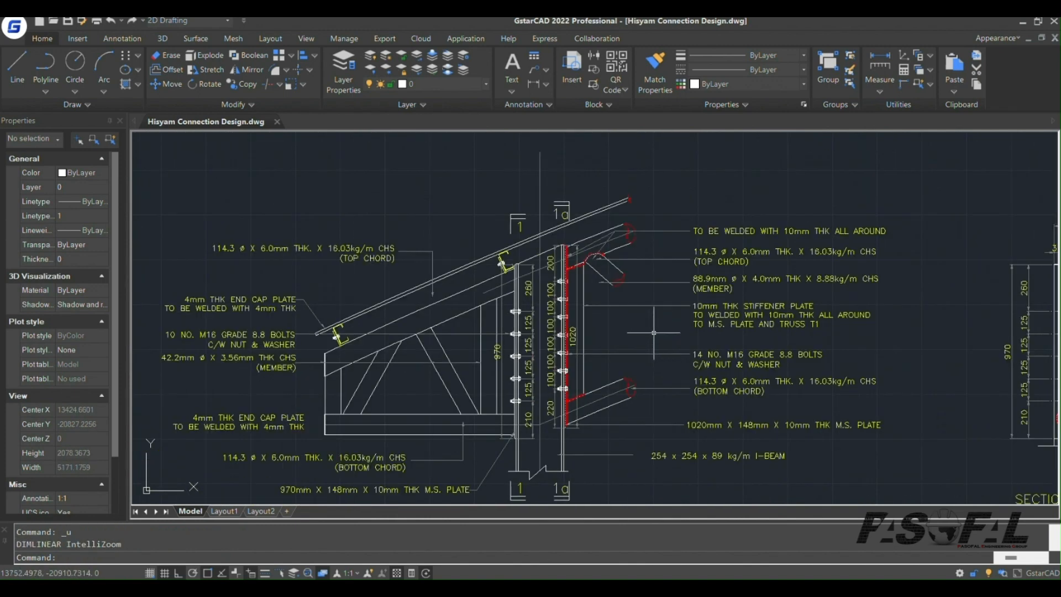
- Measure the stiffener plate's width with a linear dimension from its outer edge to the M.S. plate face, without placing it
{"action": "scroll", "coordinate": [550, 387], "scroll_direction": "up", "scroll_amount": 8}
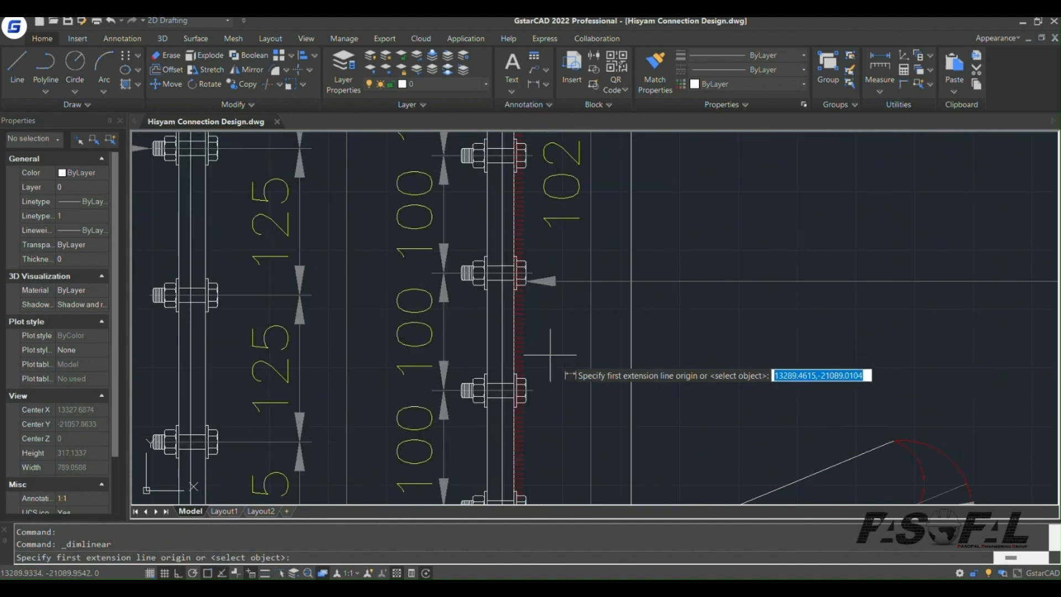
{"action": "left_click", "coordinate": [631, 357]}
{"action": "scroll", "coordinate": [523, 372], "scroll_direction": "up", "scroll_amount": 2}
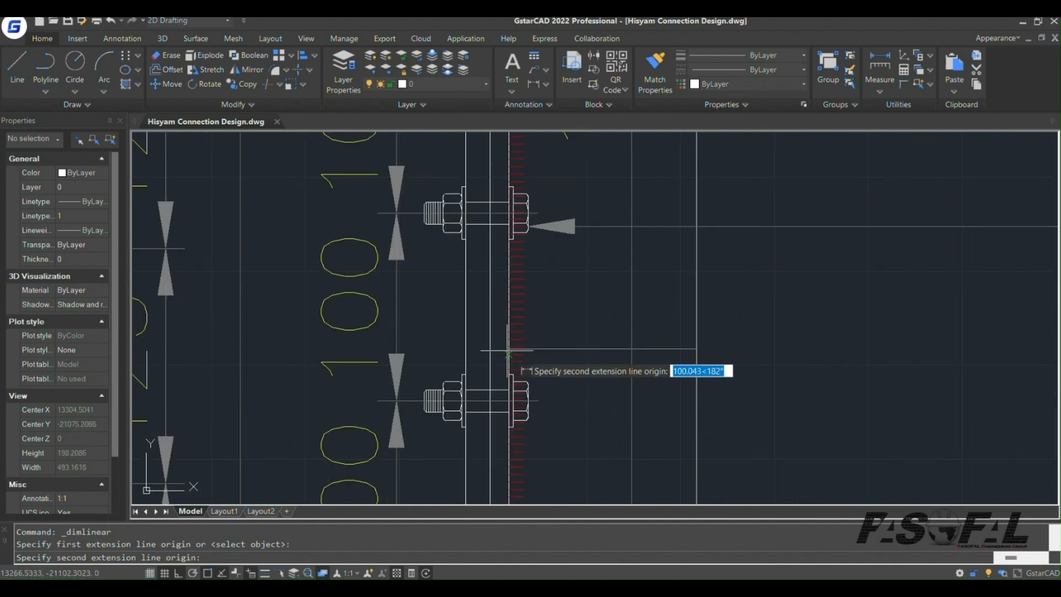
{"action": "left_click", "coordinate": [514, 356]}
{"action": "scroll", "coordinate": [569, 354], "scroll_direction": "up", "scroll_amount": 4}
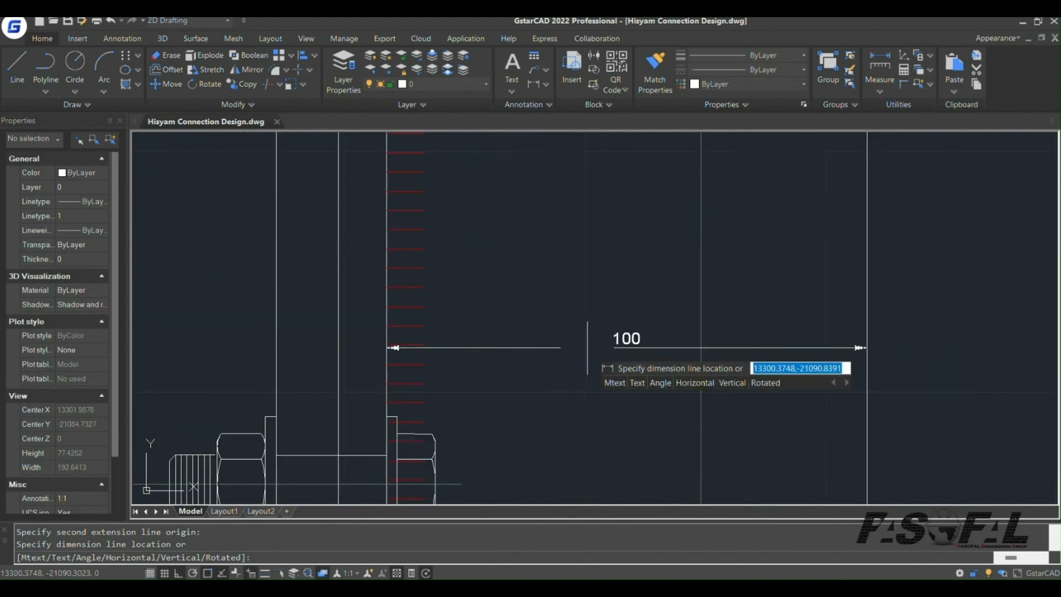
{"action": "scroll", "coordinate": [617, 343], "scroll_direction": "down", "scroll_amount": 18}
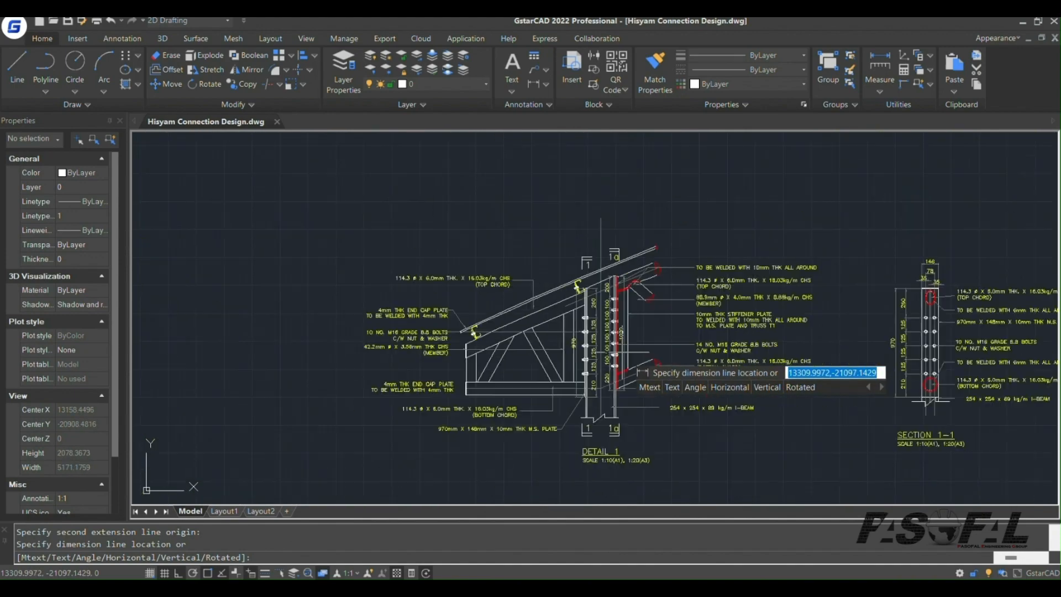
{"action": "scroll", "coordinate": [627, 390], "scroll_direction": "down", "scroll_amount": 2}
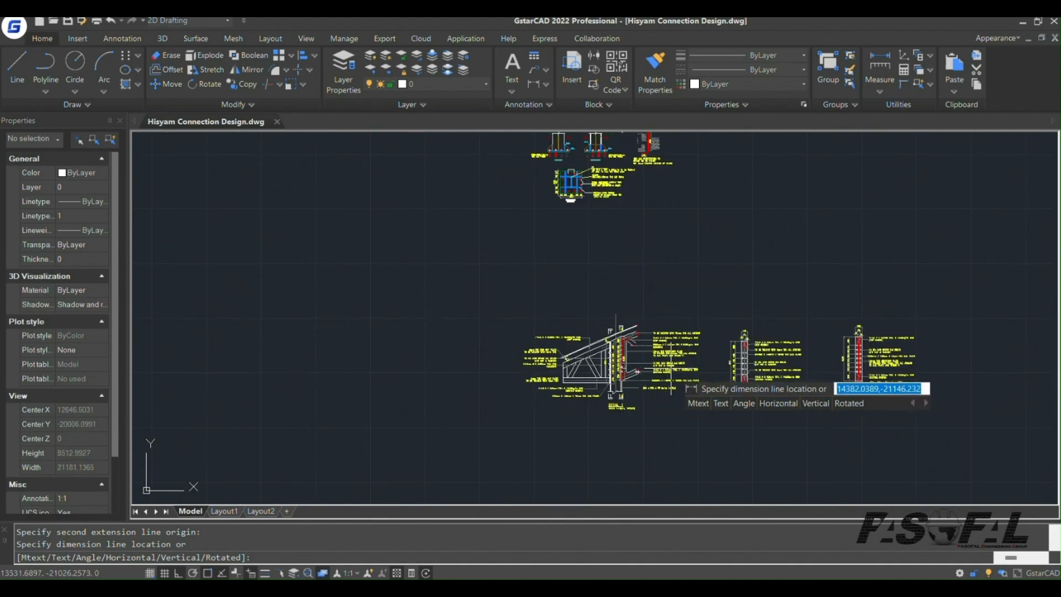
{"action": "key", "text": "Escape"}
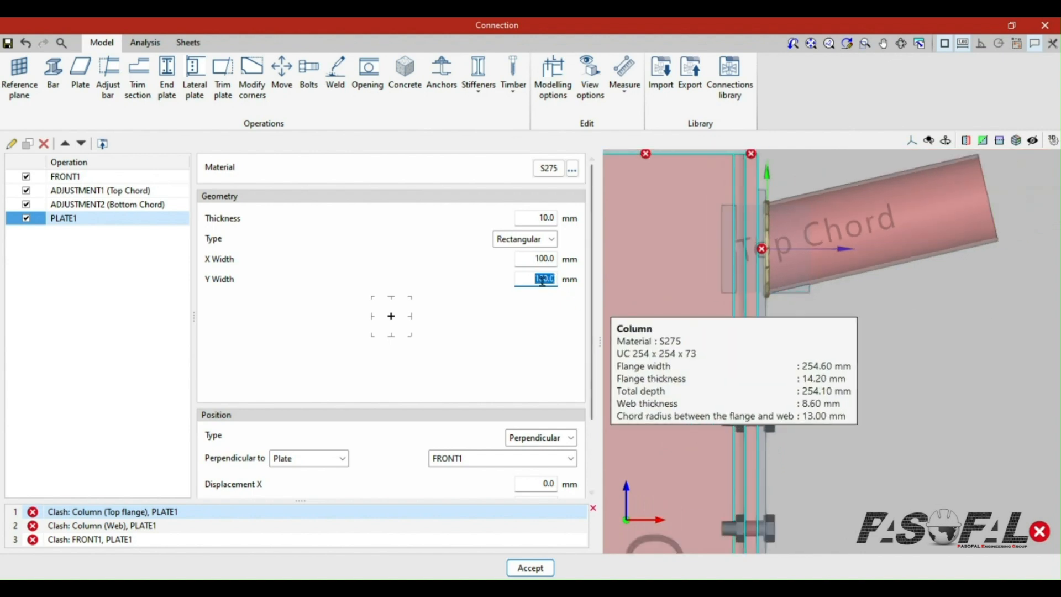
- Switch back to the Connection window, set PLATE1's X width to 700 mm, and check the plate along the column and top chord
{"action": "scroll", "coordinate": [534, 378], "scroll_direction": "down", "scroll_amount": 1}
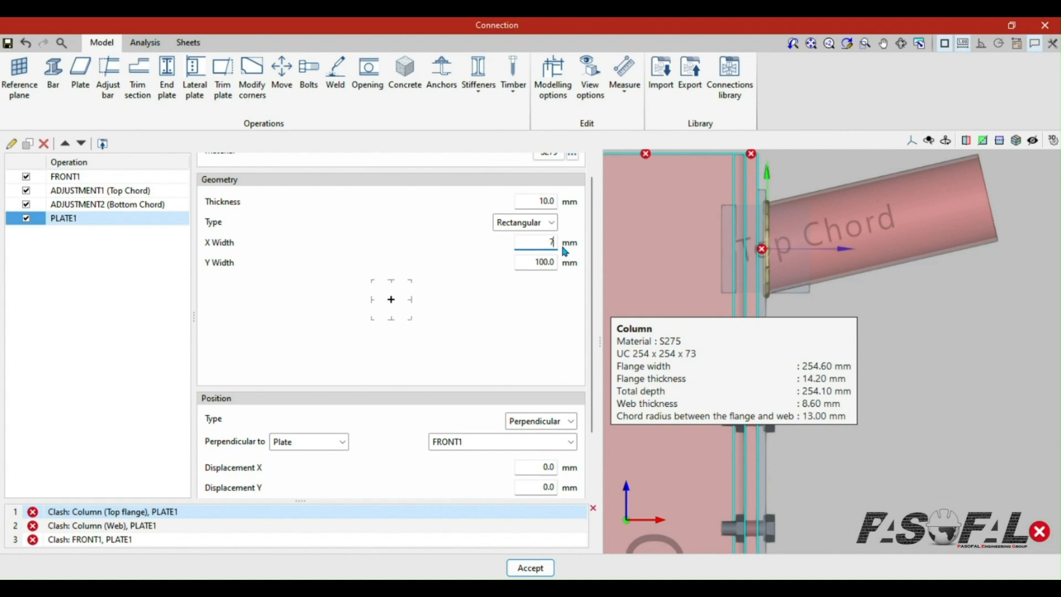
{"action": "key", "text": "Tab"}
{"action": "scroll", "coordinate": [805, 438], "scroll_direction": "down", "scroll_amount": 3}
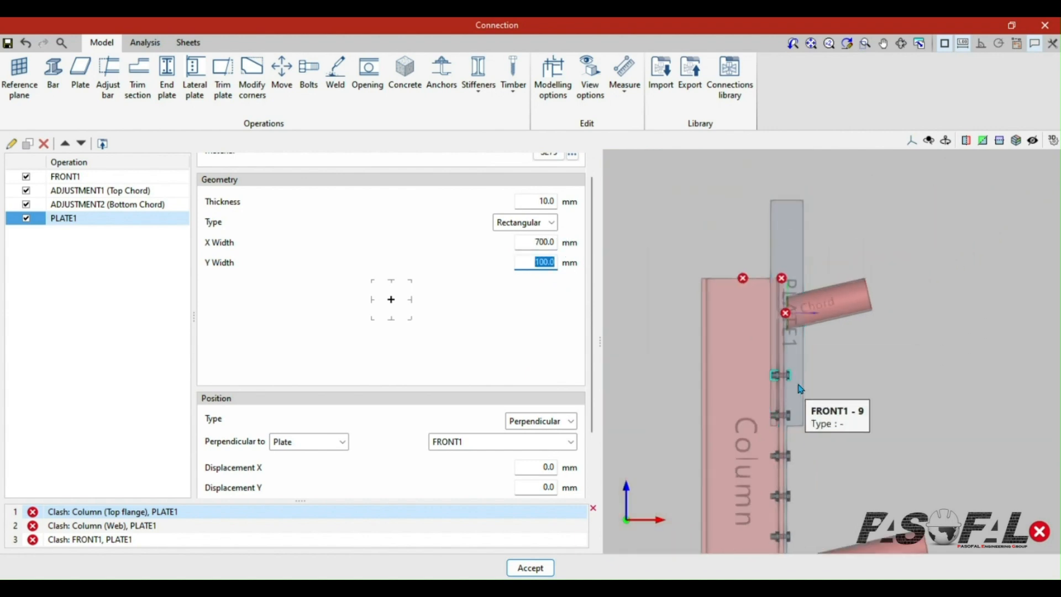
{"action": "scroll", "coordinate": [795, 268], "scroll_direction": "down", "scroll_amount": 2}
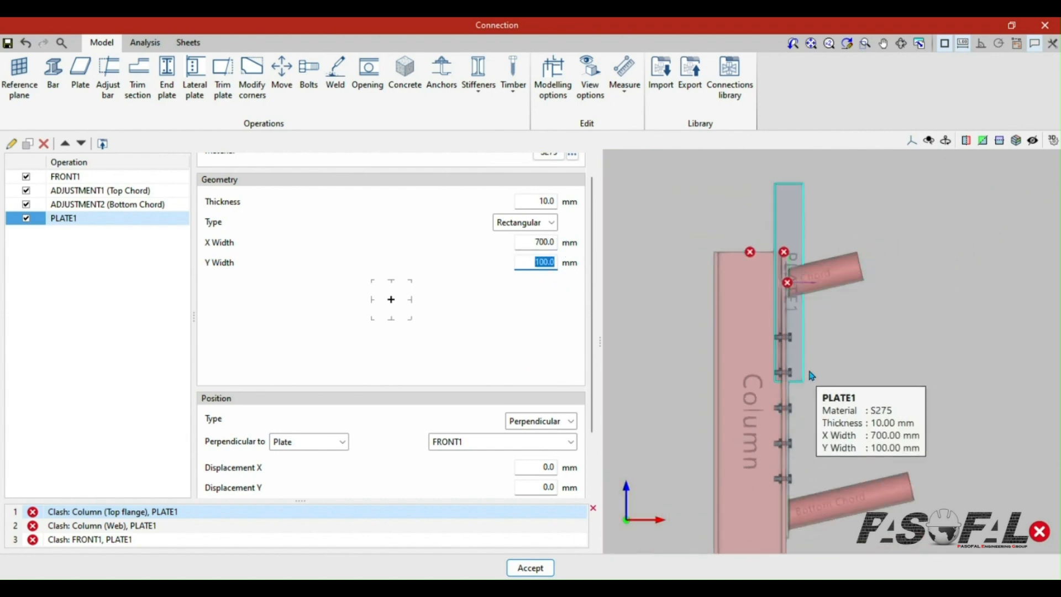
{"action": "scroll", "coordinate": [772, 271], "scroll_direction": "up", "scroll_amount": 5}
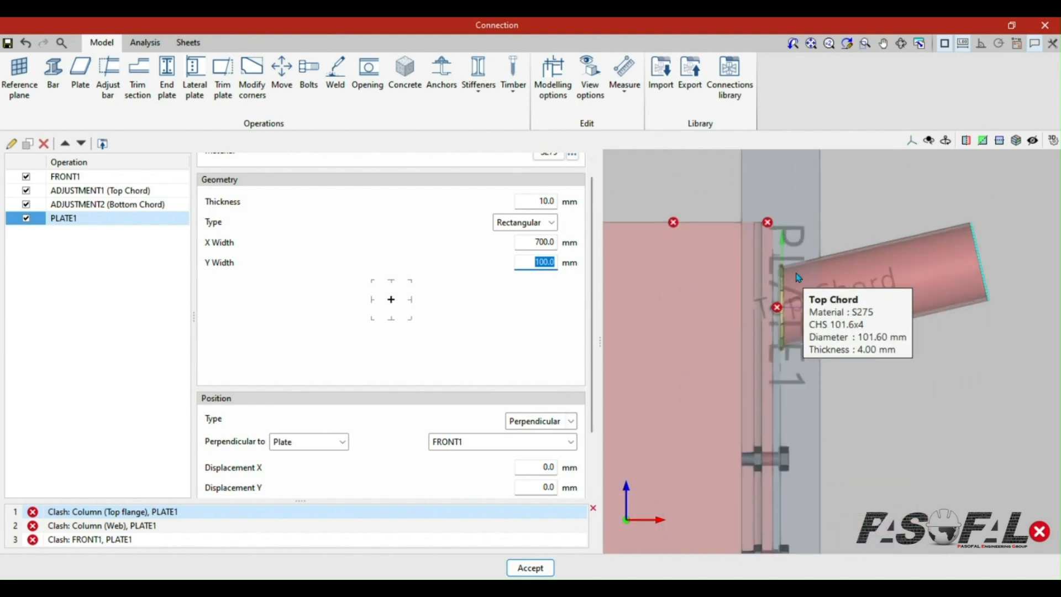
{"action": "scroll", "coordinate": [772, 272], "scroll_direction": "up", "scroll_amount": 2}
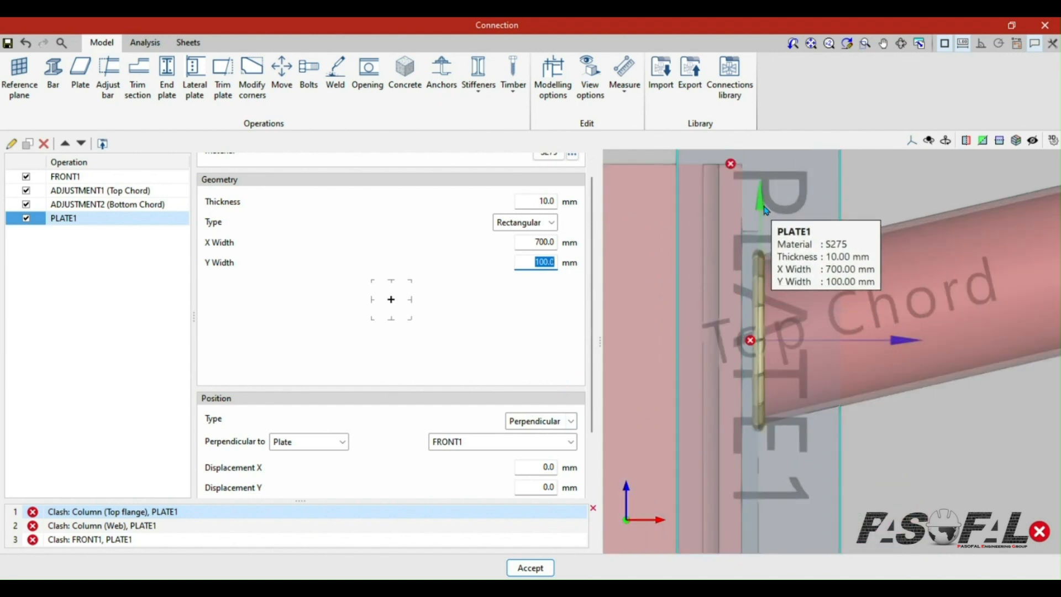
- Set PLATE1's displacement Y to -350 mm and check its extent between the top and bottom chords
{"action": "scroll", "coordinate": [853, 226], "scroll_direction": "down", "scroll_amount": 5}
{"action": "scroll", "coordinate": [571, 308], "scroll_direction": "down", "scroll_amount": 2}
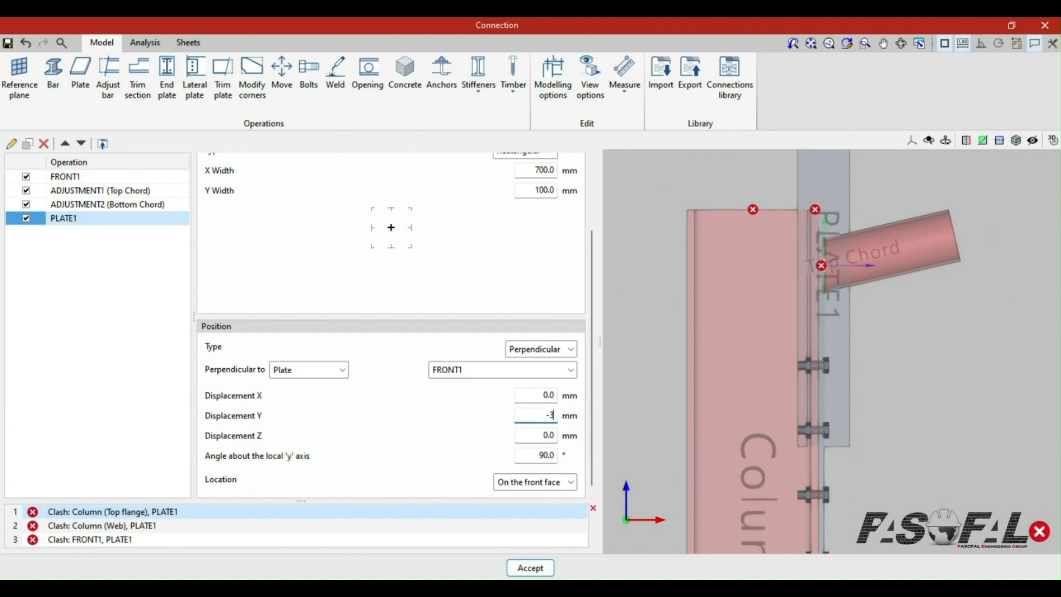
{"action": "key", "text": "Tab"}
{"action": "scroll", "coordinate": [865, 309], "scroll_direction": "down", "scroll_amount": 2}
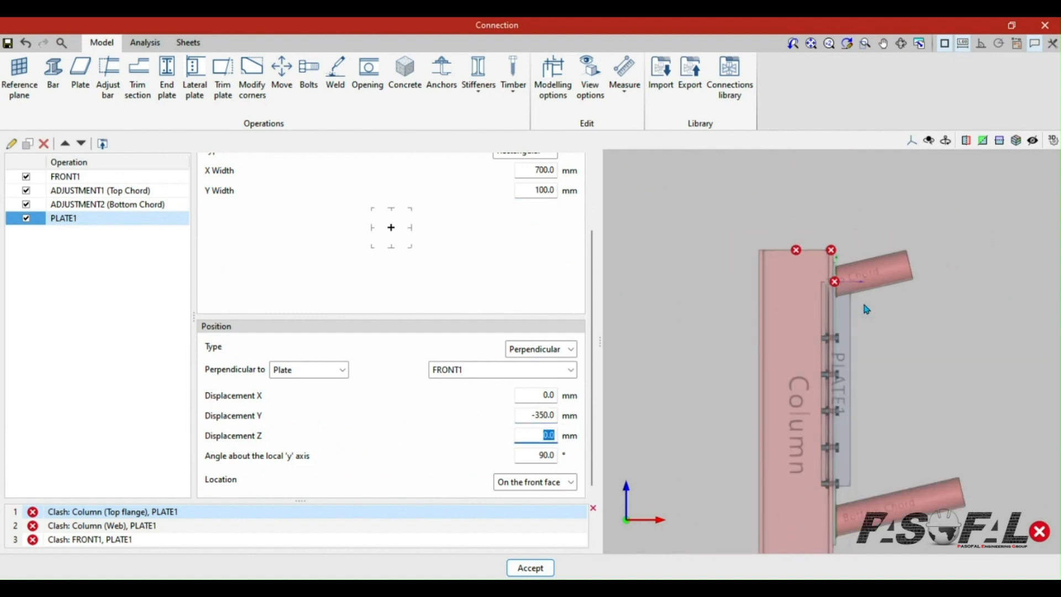
{"action": "scroll", "coordinate": [862, 466], "scroll_direction": "up", "scroll_amount": 2}
{"action": "scroll", "coordinate": [862, 464], "scroll_direction": "down", "scroll_amount": 2}
{"action": "scroll", "coordinate": [846, 398], "scroll_direction": "up", "scroll_amount": 3}
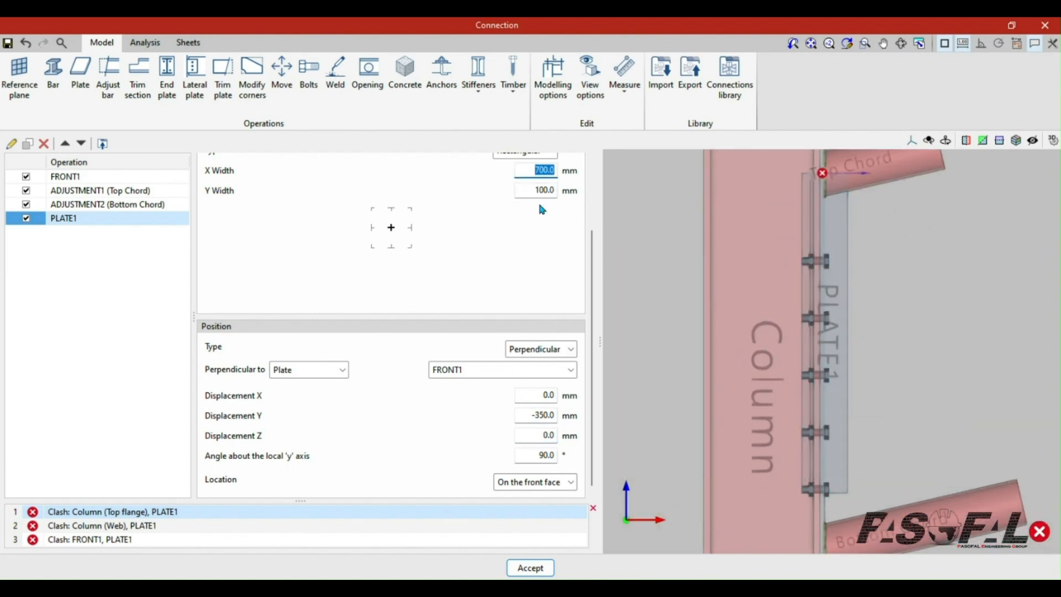
- Try an X width of 800 mm for PLATE1 and check its ends against both chords
{"action": "type", "text": "800"}
{"action": "key", "text": "Tab"}
{"action": "scroll", "coordinate": [879, 398], "scroll_direction": "down", "scroll_amount": 3}
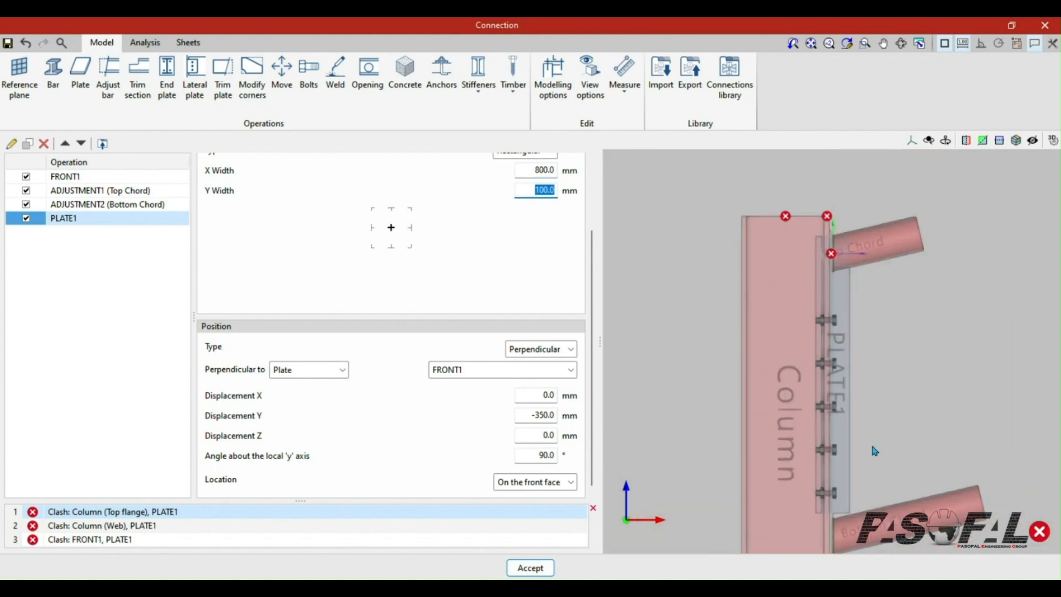
{"action": "scroll", "coordinate": [832, 251], "scroll_direction": "up", "scroll_amount": 2}
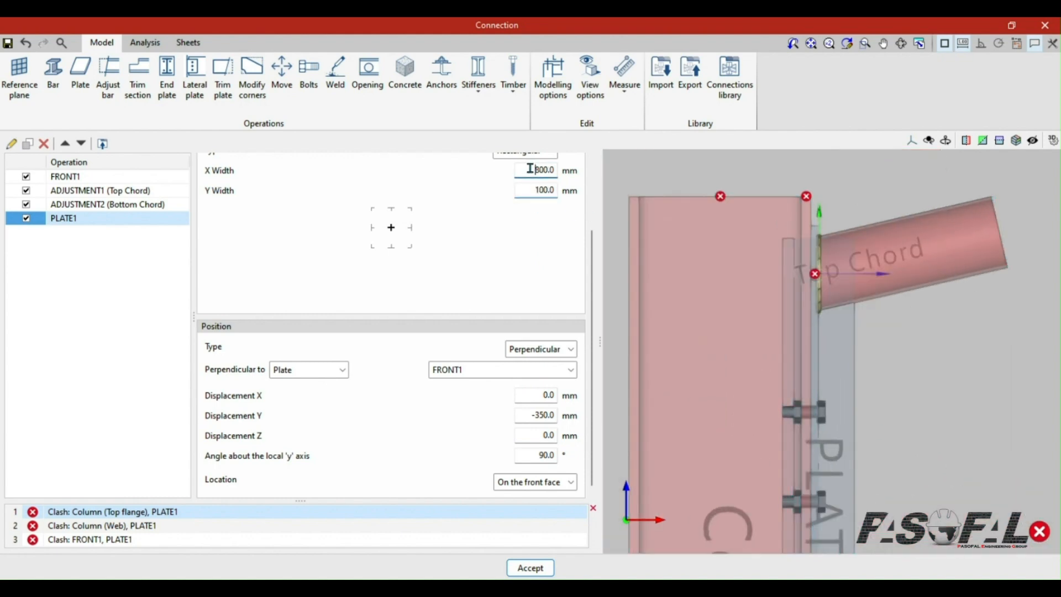
- Set PLATE1's X width to 900 mm and check its lower end at the bottom chord
{"action": "type", "text": "900"}
{"action": "scroll", "coordinate": [857, 285], "scroll_direction": "down", "scroll_amount": 2}
{"action": "scroll", "coordinate": [869, 491], "scroll_direction": "up", "scroll_amount": 5}
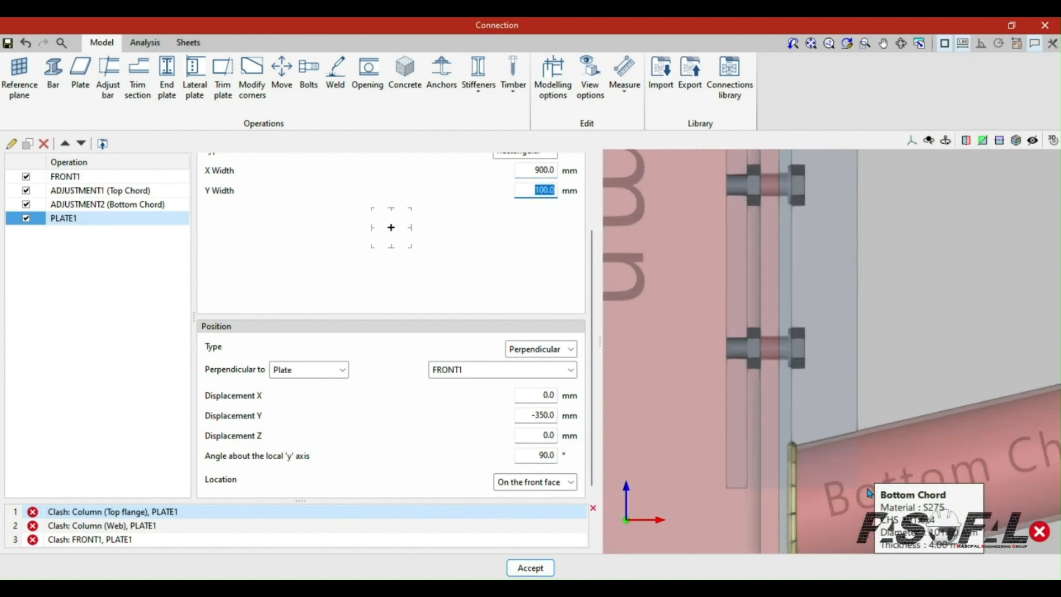
{"action": "scroll", "coordinate": [836, 450], "scroll_direction": "down", "scroll_amount": 3}
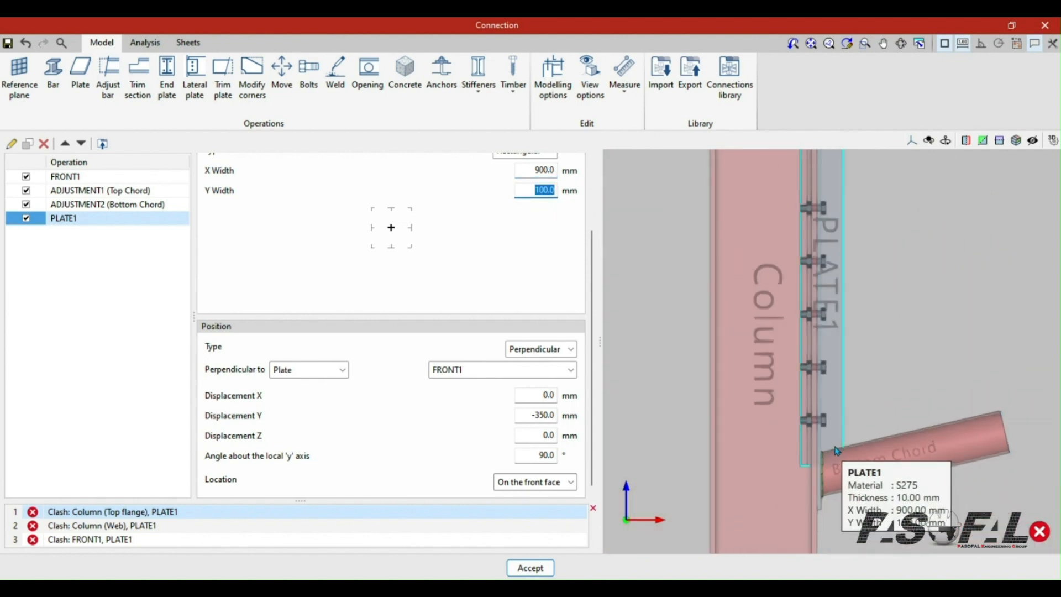
{"action": "scroll", "coordinate": [835, 451], "scroll_direction": "down", "scroll_amount": 1}
- Check PLATE1's offset from the FRONT1 face at the top chord, and set its displacement Z to 50 mm
{"action": "scroll", "coordinate": [842, 174], "scroll_direction": "up", "scroll_amount": 5}
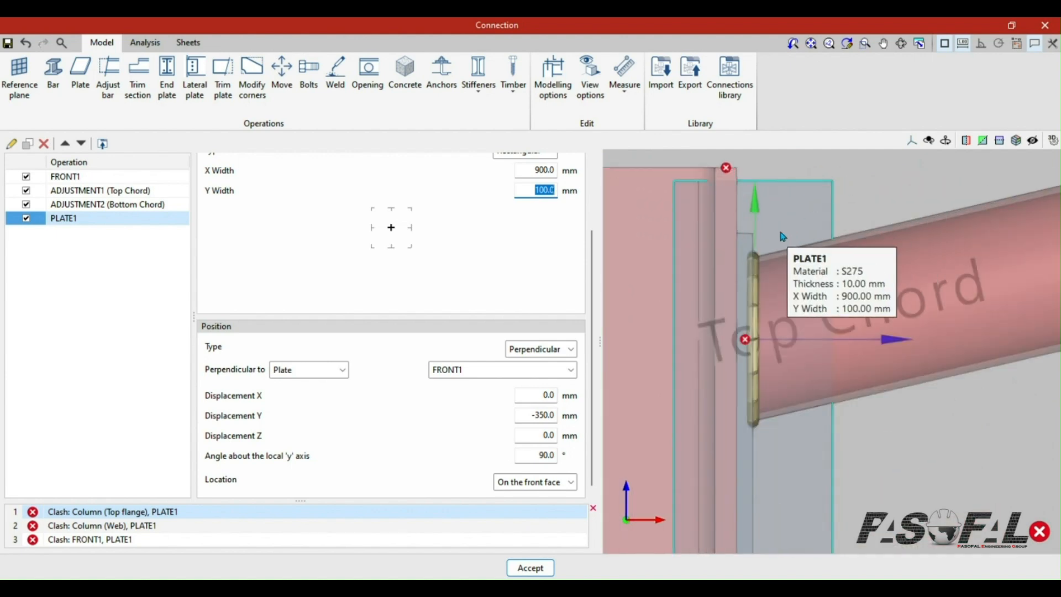
{"action": "scroll", "coordinate": [771, 245], "scroll_direction": "up", "scroll_amount": 4}
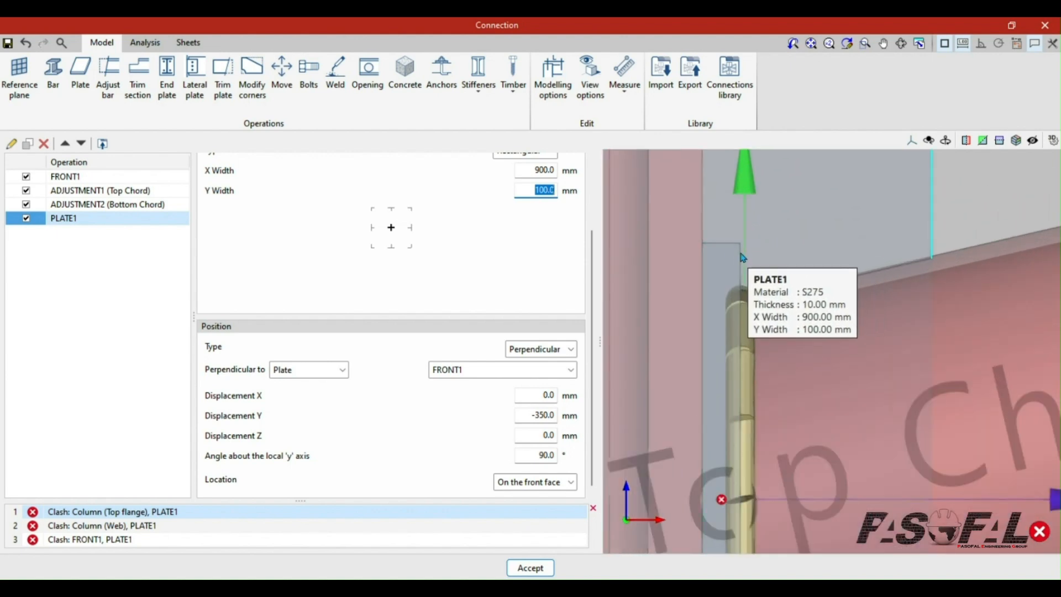
{"action": "scroll", "coordinate": [743, 277], "scroll_direction": "down", "scroll_amount": 2}
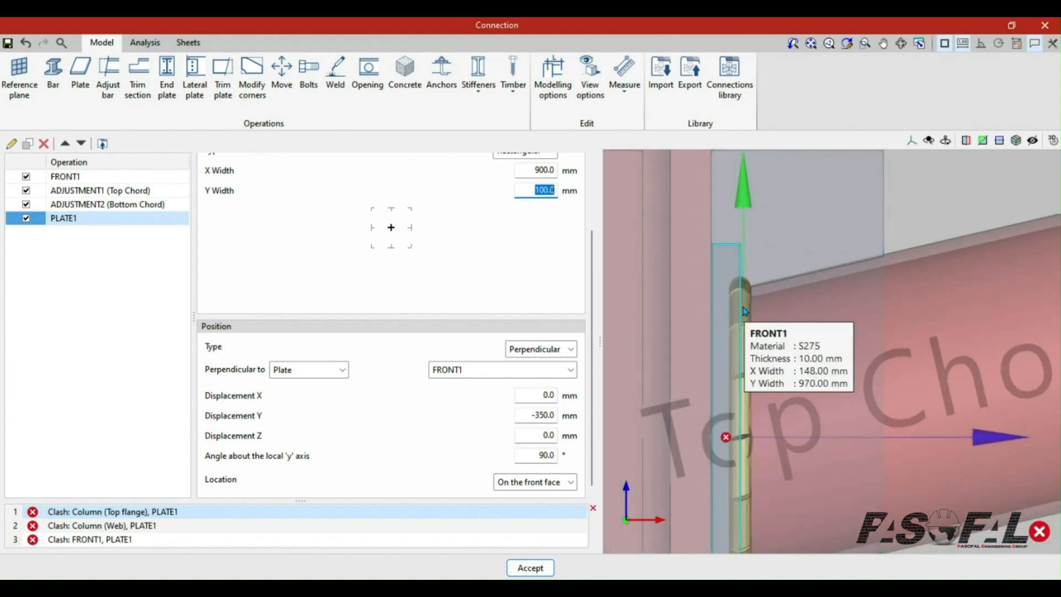
{"action": "scroll", "coordinate": [751, 387], "scroll_direction": "down", "scroll_amount": 3}
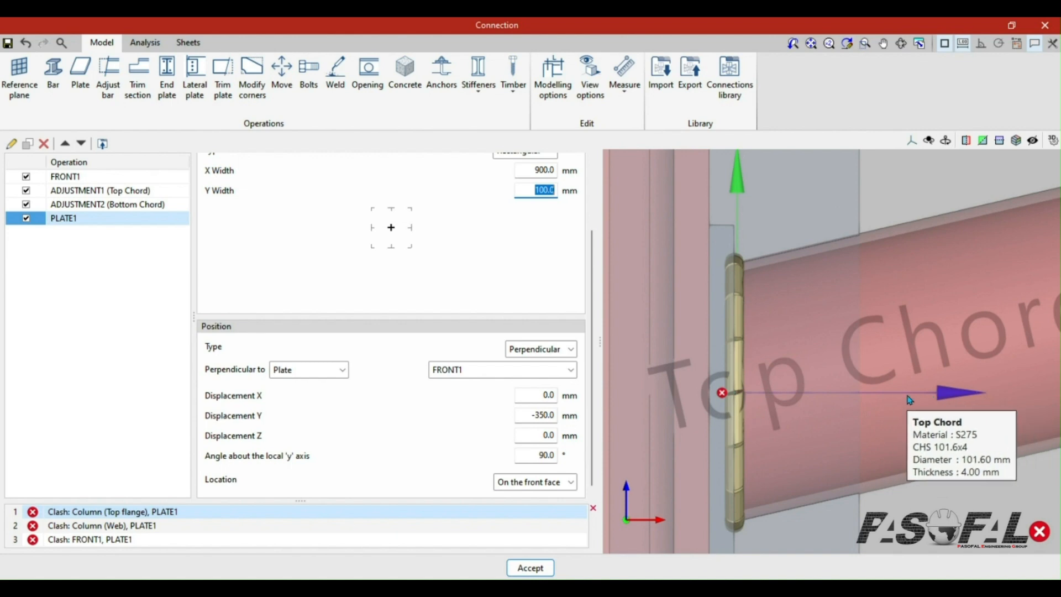
{"action": "scroll", "coordinate": [875, 381], "scroll_direction": "down", "scroll_amount": 2}
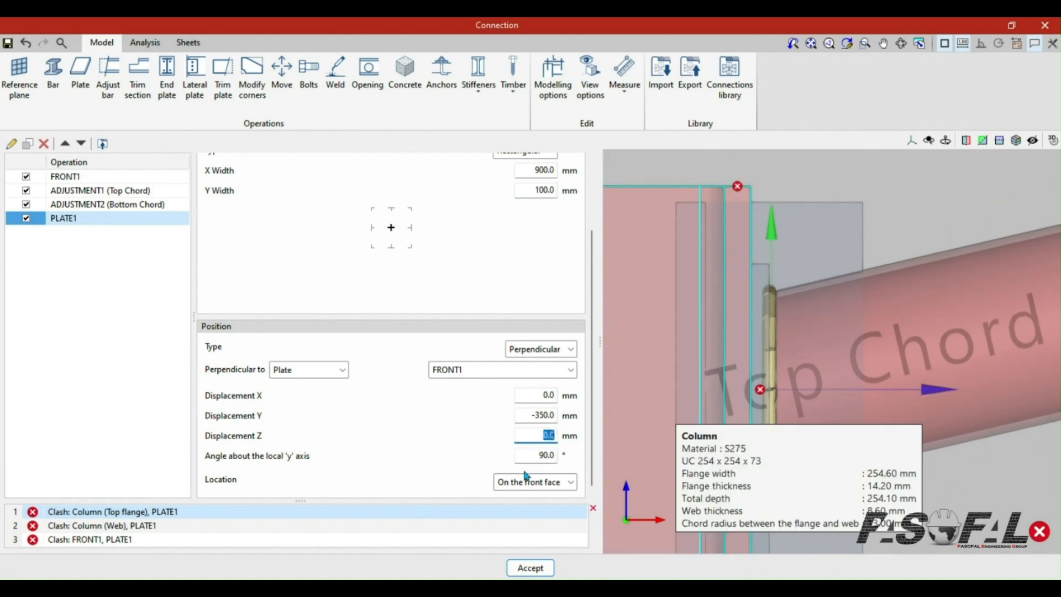
{"action": "type", "text": "0"}
{"action": "key", "text": "Tab"}
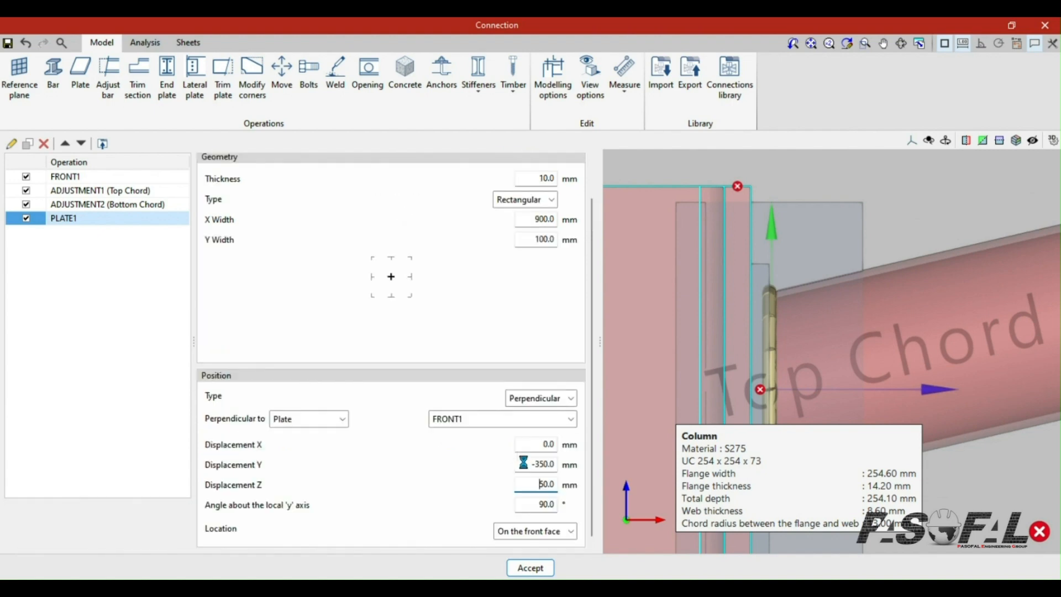
- Examine PLATE1's alignment with the FRONT1 face and its overlap with the top and bottom chords
{"action": "scroll", "coordinate": [771, 265], "scroll_direction": "up", "scroll_amount": 4}
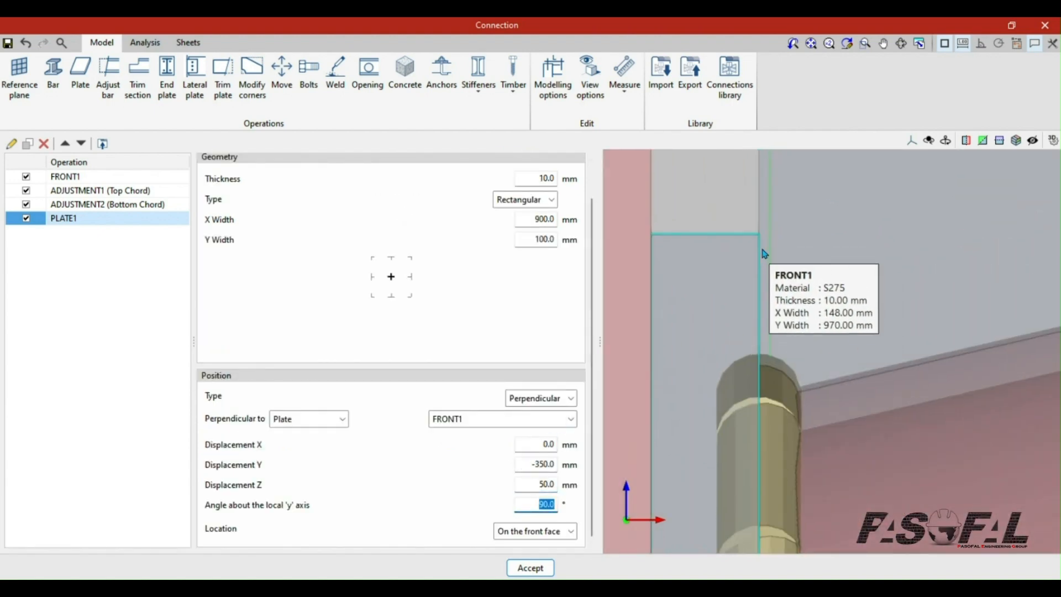
{"action": "scroll", "coordinate": [771, 262], "scroll_direction": "down", "scroll_amount": 4}
{"action": "scroll", "coordinate": [772, 262], "scroll_direction": "down", "scroll_amount": 4}
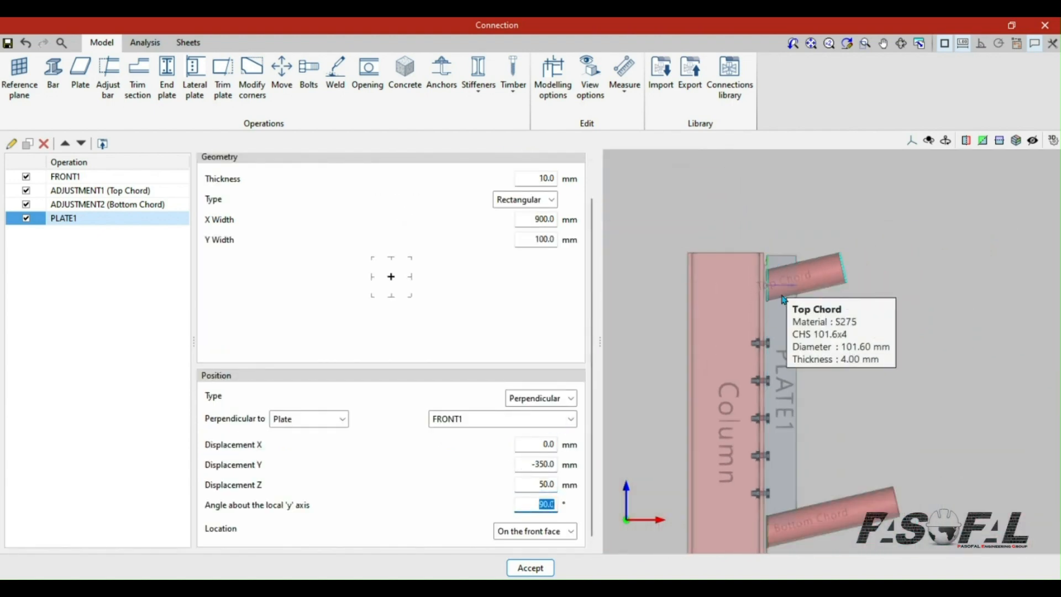
{"action": "scroll", "coordinate": [789, 518], "scroll_direction": "up", "scroll_amount": 6}
{"action": "scroll", "coordinate": [774, 489], "scroll_direction": "down", "scroll_amount": 3}
{"action": "scroll", "coordinate": [775, 490], "scroll_direction": "down", "scroll_amount": 4}
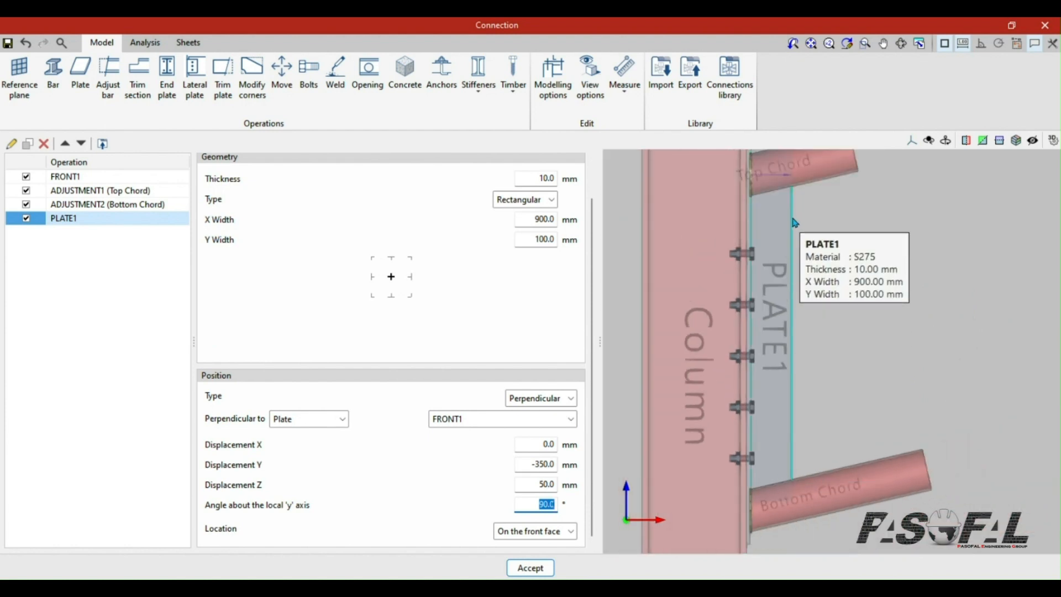
{"action": "scroll", "coordinate": [786, 194], "scroll_direction": "up", "scroll_amount": 3}
{"action": "scroll", "coordinate": [772, 176], "scroll_direction": "down", "scroll_amount": 1}
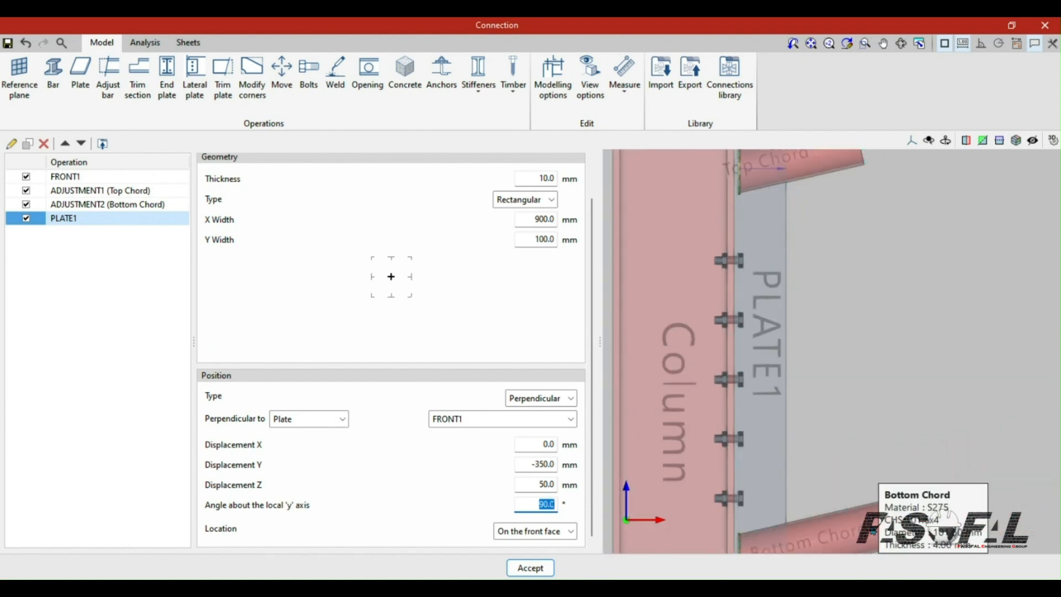
{"action": "scroll", "coordinate": [841, 424], "scroll_direction": "down", "scroll_amount": 3}
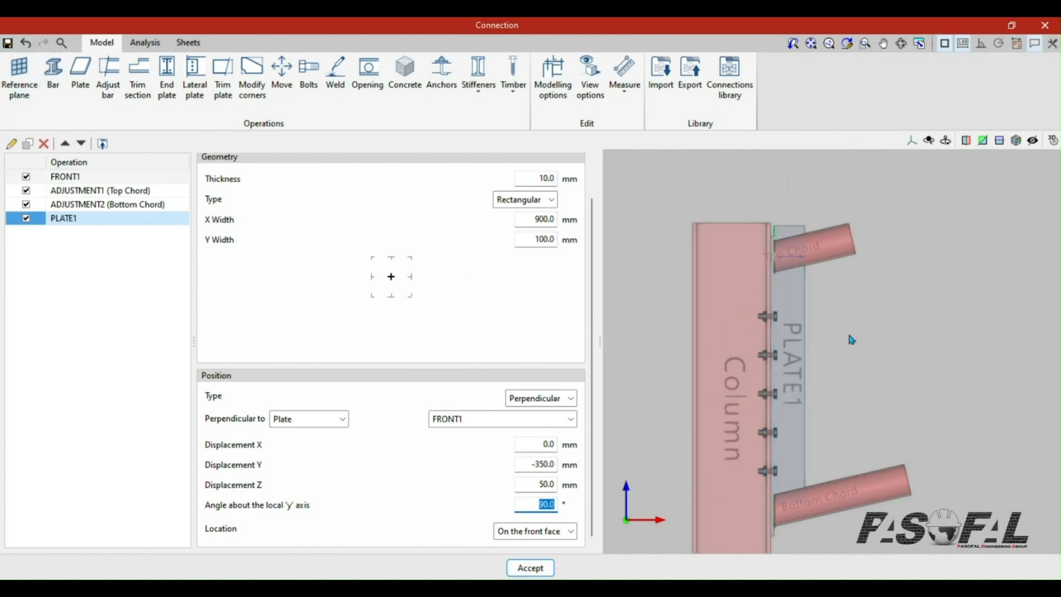
{"action": "scroll", "coordinate": [847, 331], "scroll_direction": "up", "scroll_amount": 1}
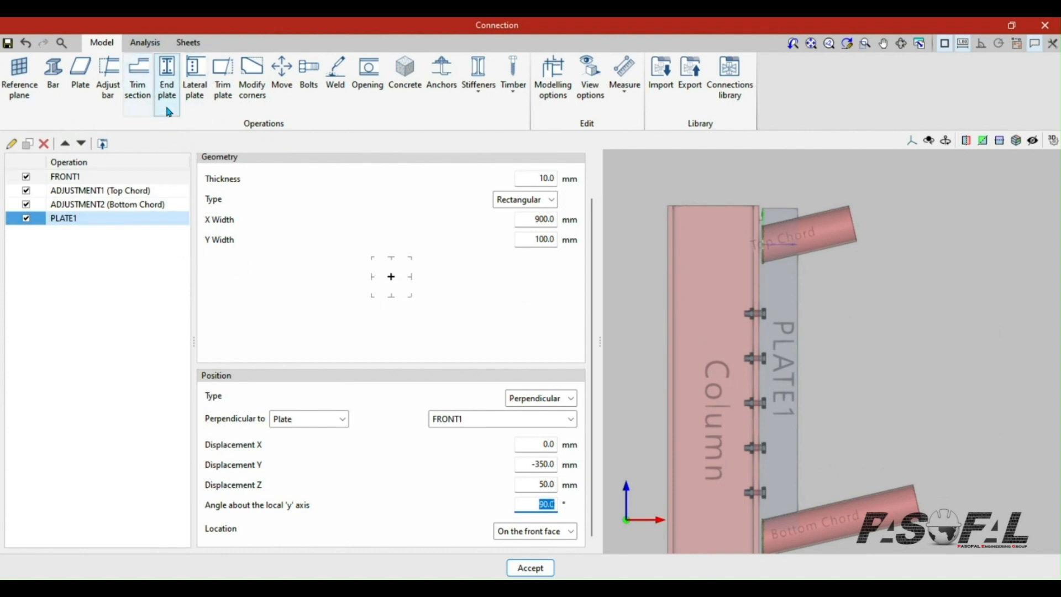
- Add a Trim plate operation that slices PLATE1 with the Top Chord bar
{"action": "left_click", "coordinate": [223, 85]}
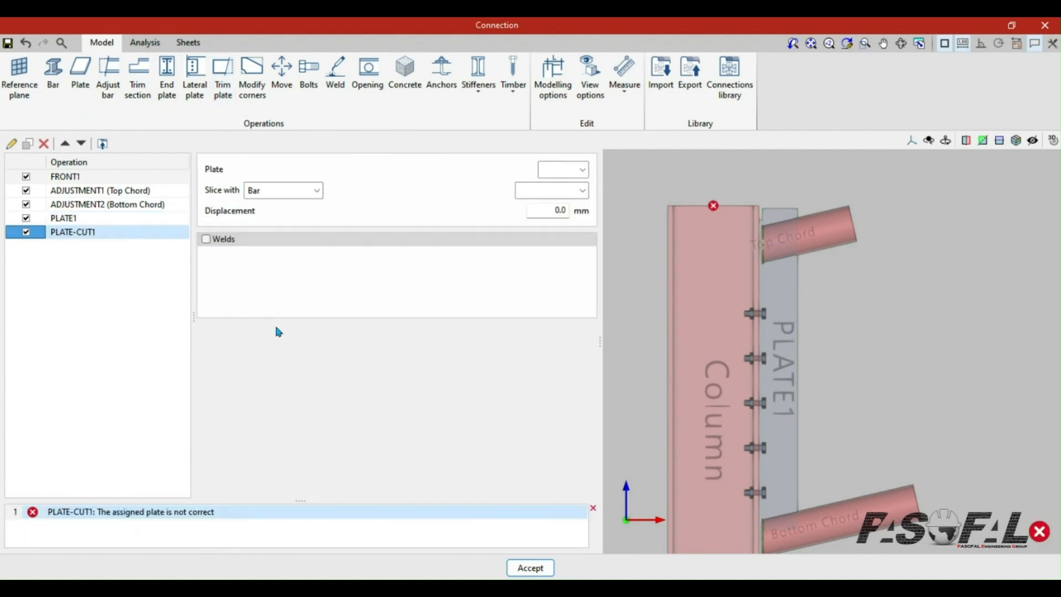
{"action": "scroll", "coordinate": [796, 301], "scroll_direction": "up", "scroll_amount": 2}
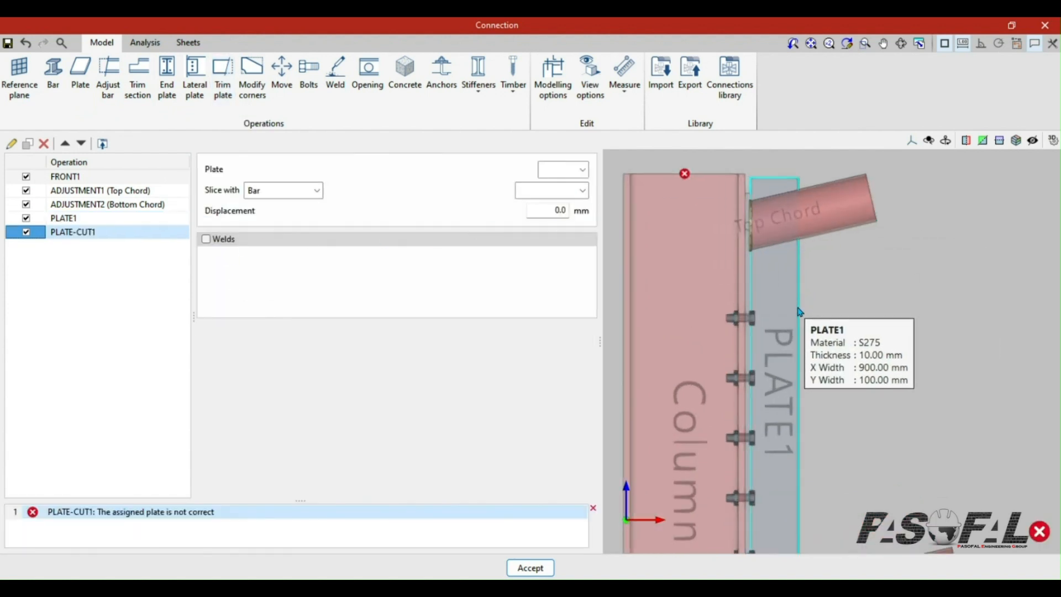
{"action": "scroll", "coordinate": [779, 373], "scroll_direction": "down", "scroll_amount": 1}
{"action": "left_click", "coordinate": [582, 170]}
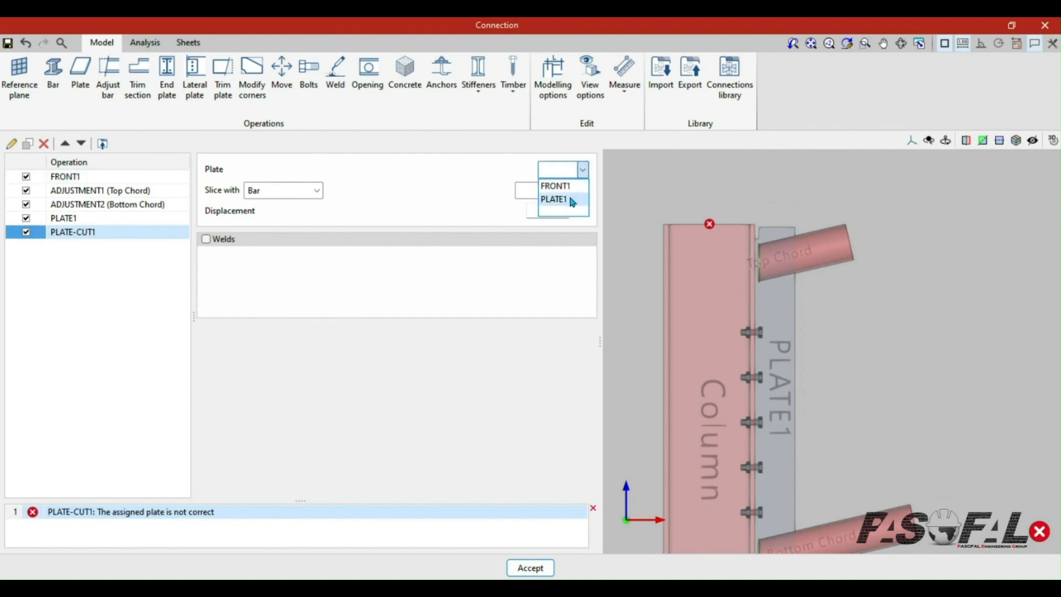
{"action": "left_click", "coordinate": [557, 200]}
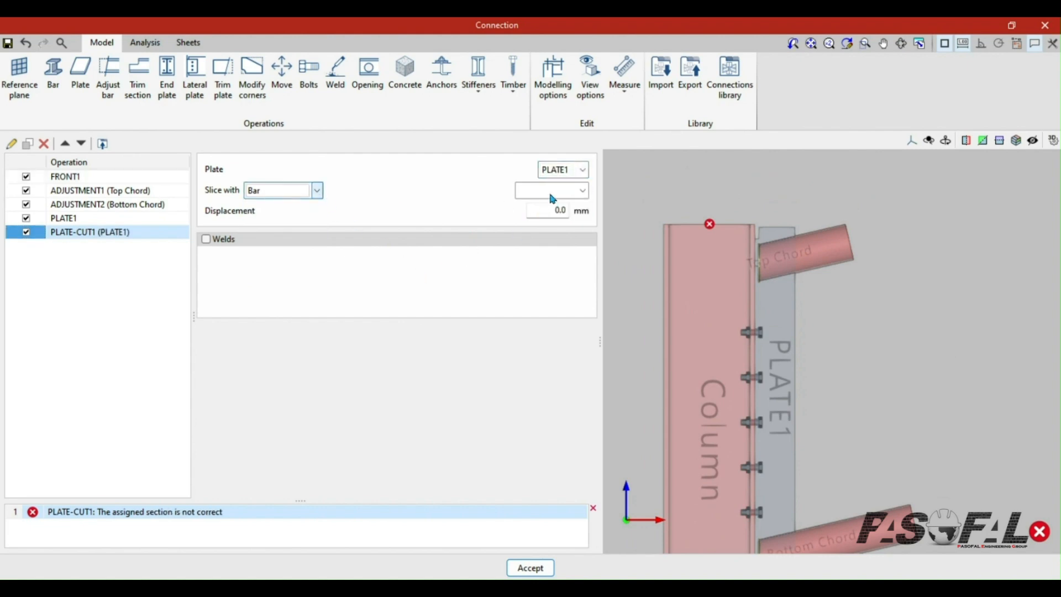
{"action": "left_click", "coordinate": [582, 192]}
{"action": "left_click", "coordinate": [553, 221]}
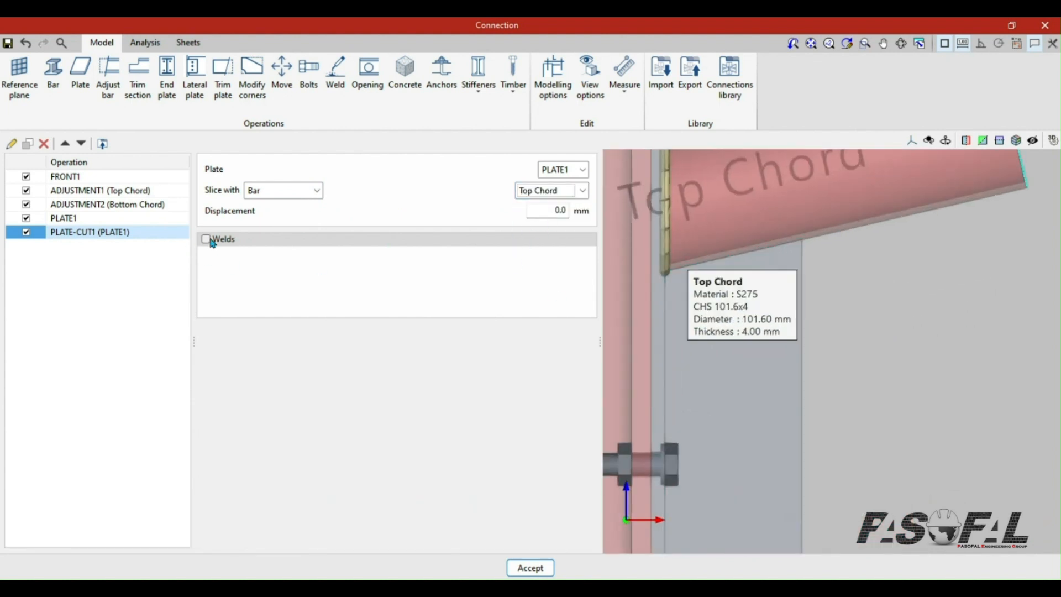
- Enable welds for the cut between PLATE1 and the top chord, and inspect the plate above and below the chord
{"action": "scroll", "coordinate": [762, 247], "scroll_direction": "up", "scroll_amount": 3}
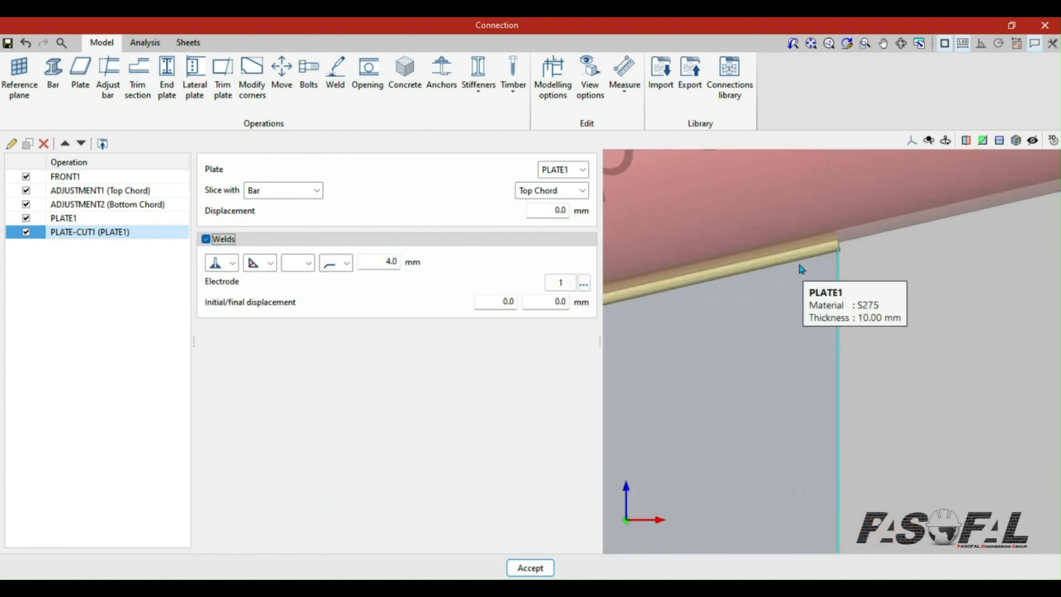
{"action": "scroll", "coordinate": [819, 289], "scroll_direction": "down", "scroll_amount": 3}
{"action": "scroll", "coordinate": [818, 294], "scroll_direction": "down", "scroll_amount": 3}
{"action": "scroll", "coordinate": [778, 200], "scroll_direction": "up", "scroll_amount": 2}
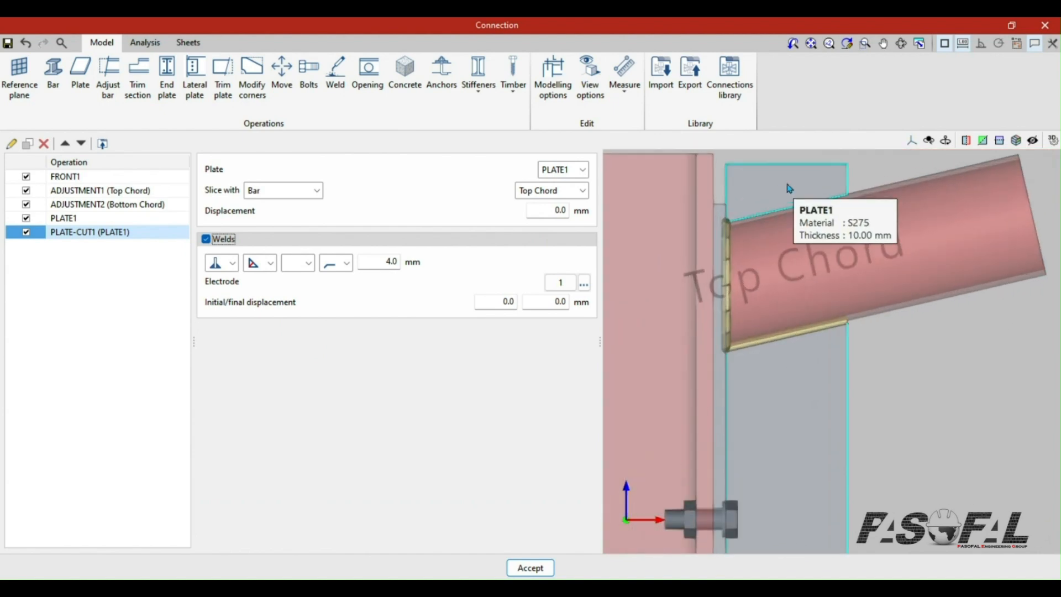
{"action": "scroll", "coordinate": [774, 198], "scroll_direction": "up", "scroll_amount": 1}
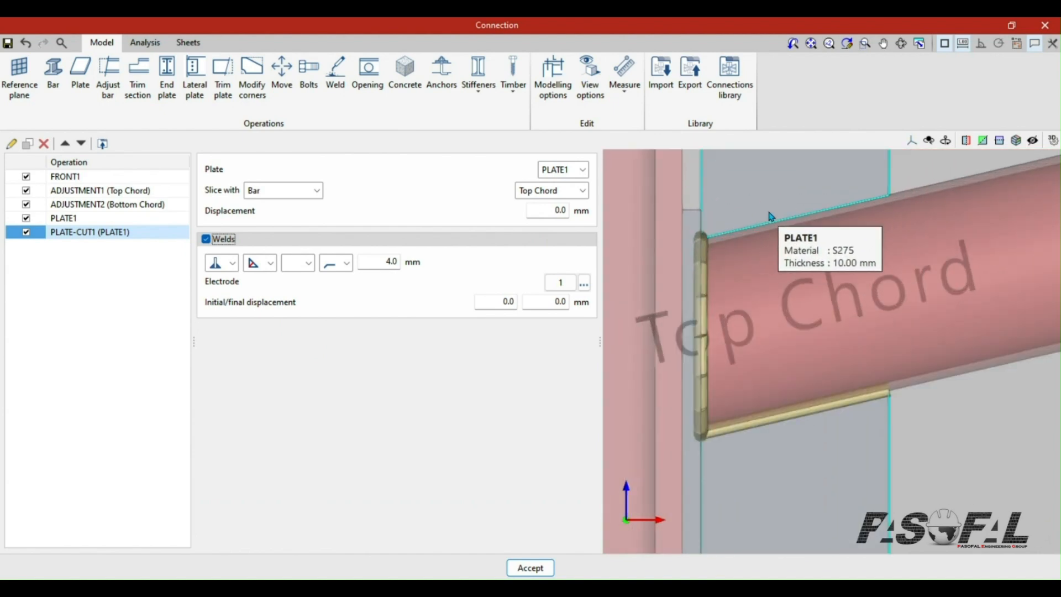
{"action": "scroll", "coordinate": [773, 202], "scroll_direction": "down", "scroll_amount": 3}
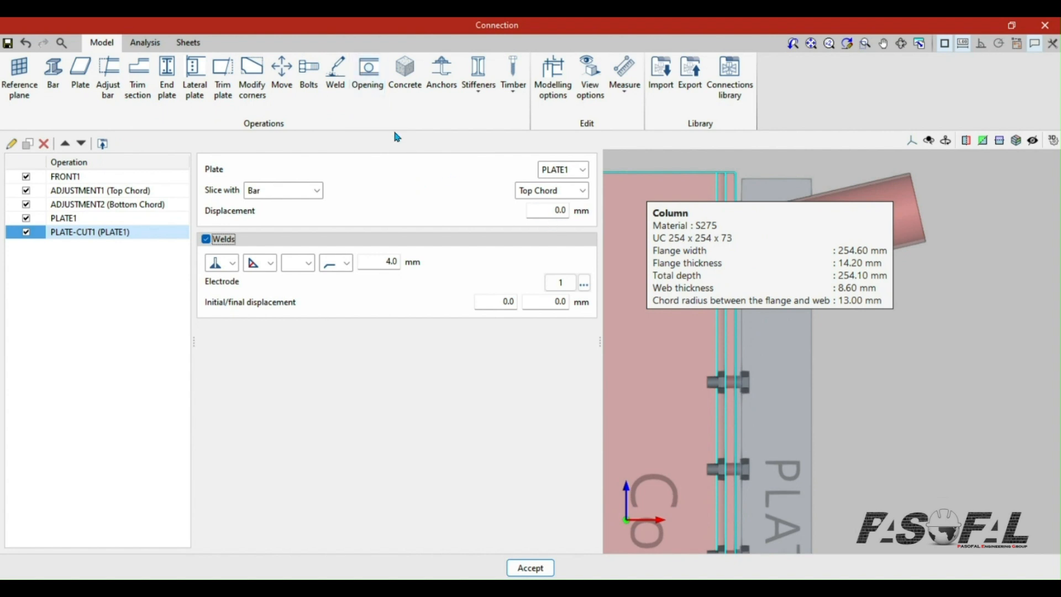
- Add an Opening operation for a plate element and make its shape rectangular
{"action": "left_click", "coordinate": [368, 72]}
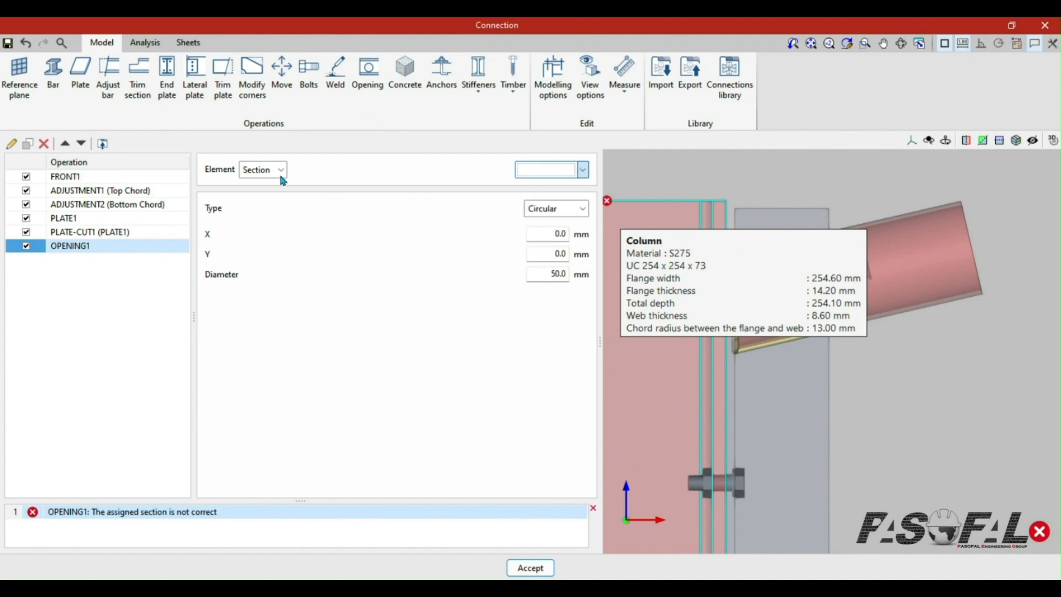
{"action": "left_click", "coordinate": [262, 202]}
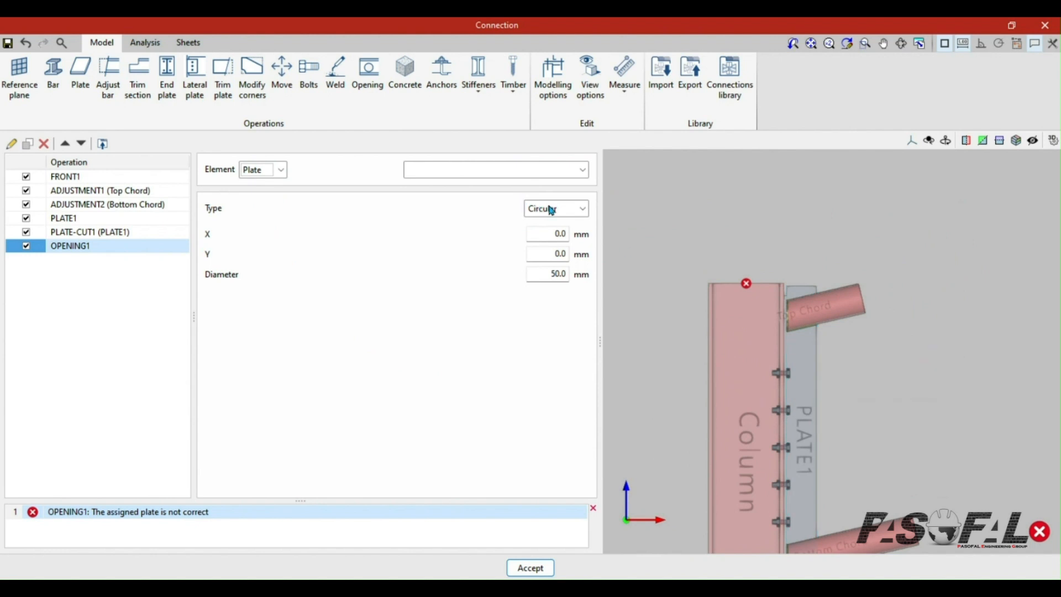
{"action": "left_click", "coordinate": [553, 241]}
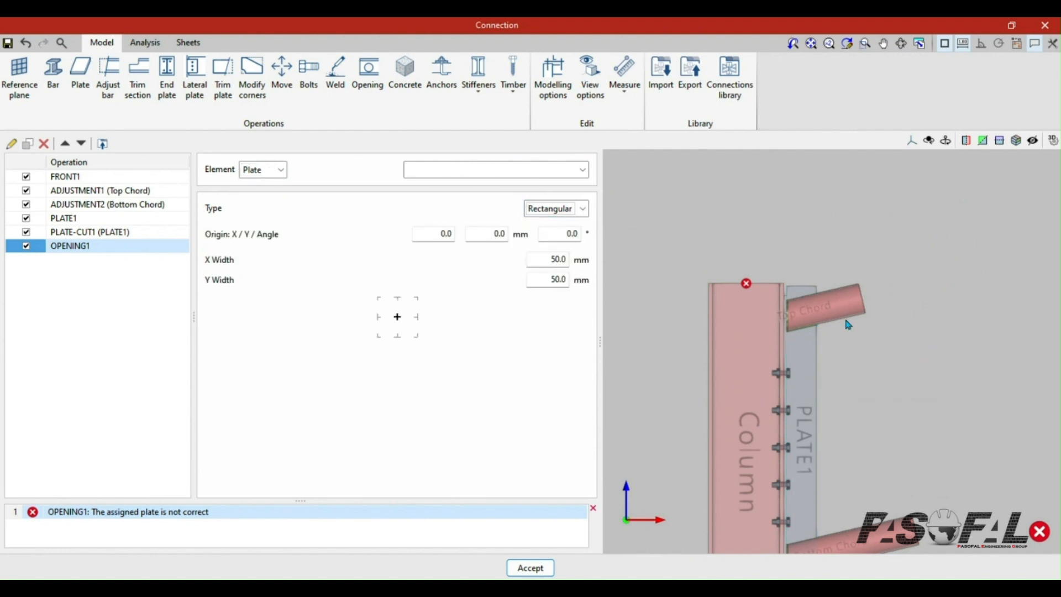
{"action": "scroll", "coordinate": [862, 331], "scroll_direction": "up", "scroll_amount": 2}
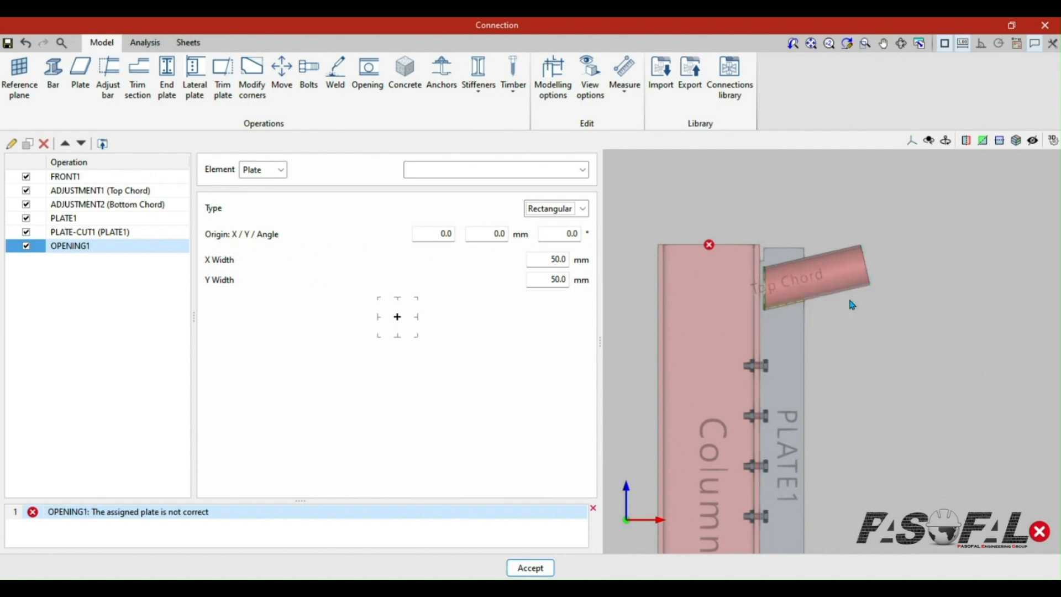
{"action": "scroll", "coordinate": [784, 297], "scroll_direction": "up", "scroll_amount": 3}
{"action": "scroll", "coordinate": [784, 296], "scroll_direction": "down", "scroll_amount": 4}
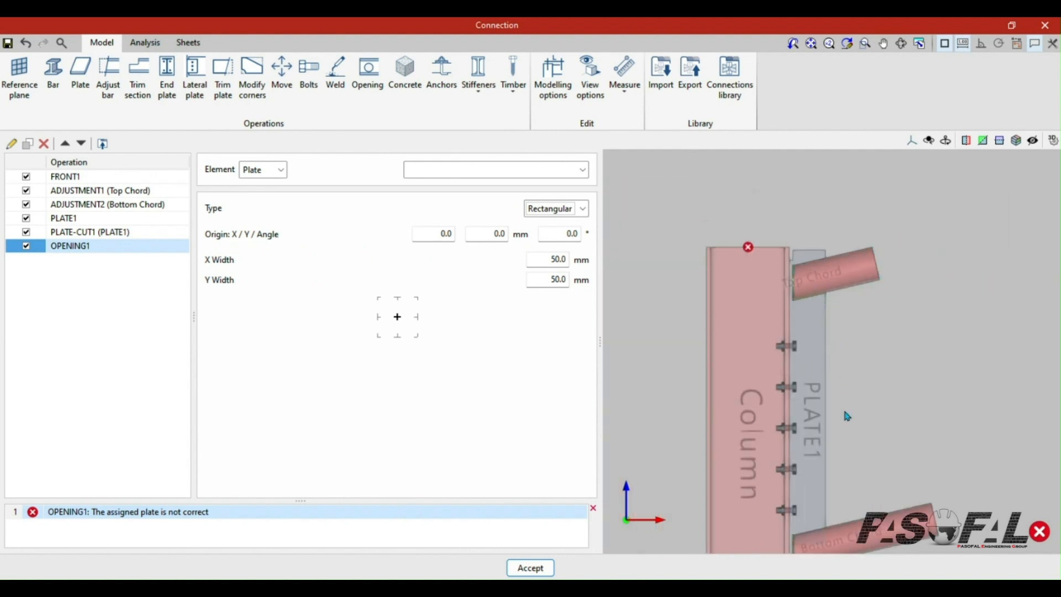
{"action": "scroll", "coordinate": [845, 358], "scroll_direction": "up", "scroll_amount": 5}
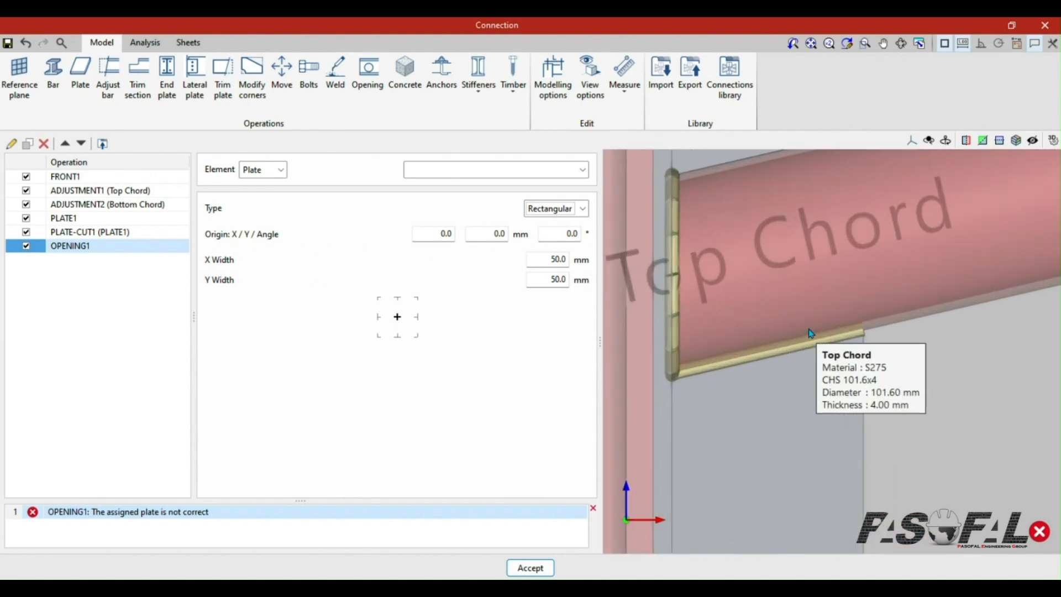
{"action": "scroll", "coordinate": [765, 323], "scroll_direction": "up", "scroll_amount": 3}
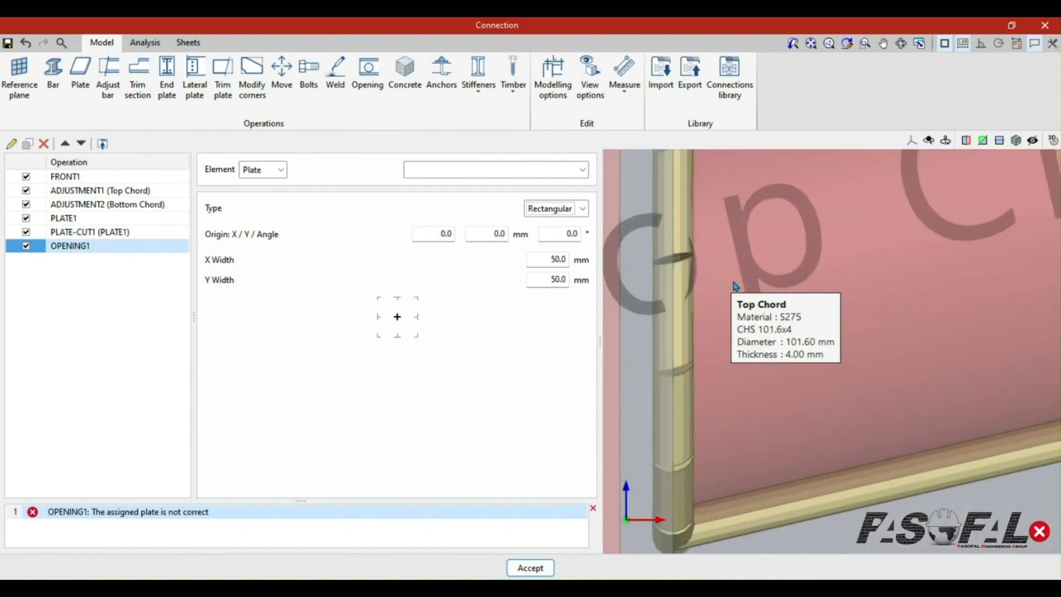
{"action": "scroll", "coordinate": [735, 286], "scroll_direction": "down", "scroll_amount": 5}
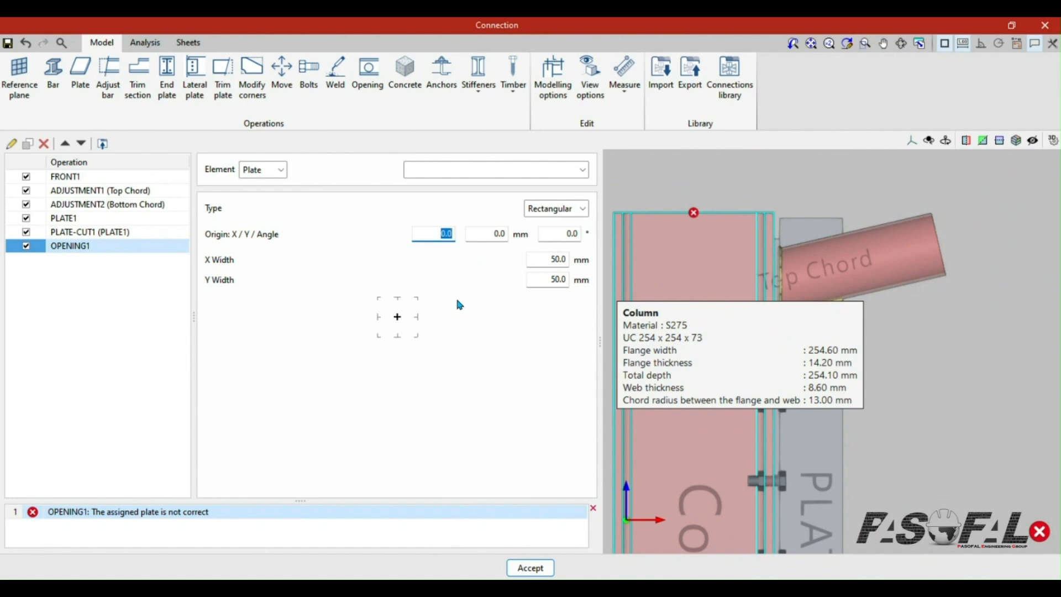
- Set the opening's origin to X 400 mm and Y 400 mm
{"action": "type", "text": "400"}
{"action": "key", "text": "Tab"}
{"action": "scroll", "coordinate": [821, 274], "scroll_direction": "down", "scroll_amount": 2}
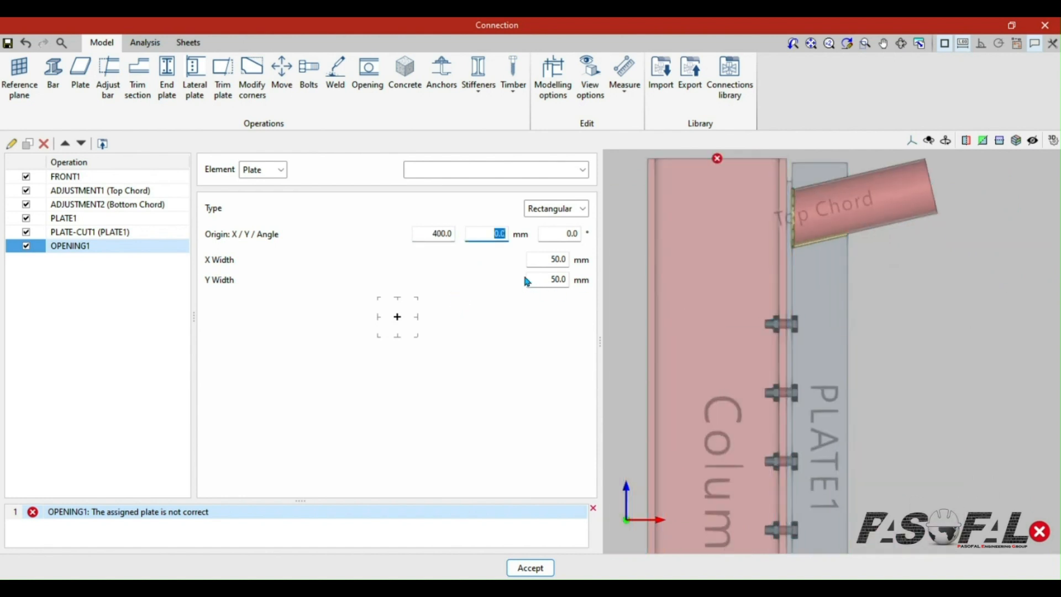
{"action": "scroll", "coordinate": [938, 377], "scroll_direction": "down", "scroll_amount": 3}
{"action": "scroll", "coordinate": [909, 395], "scroll_direction": "up", "scroll_amount": 5}
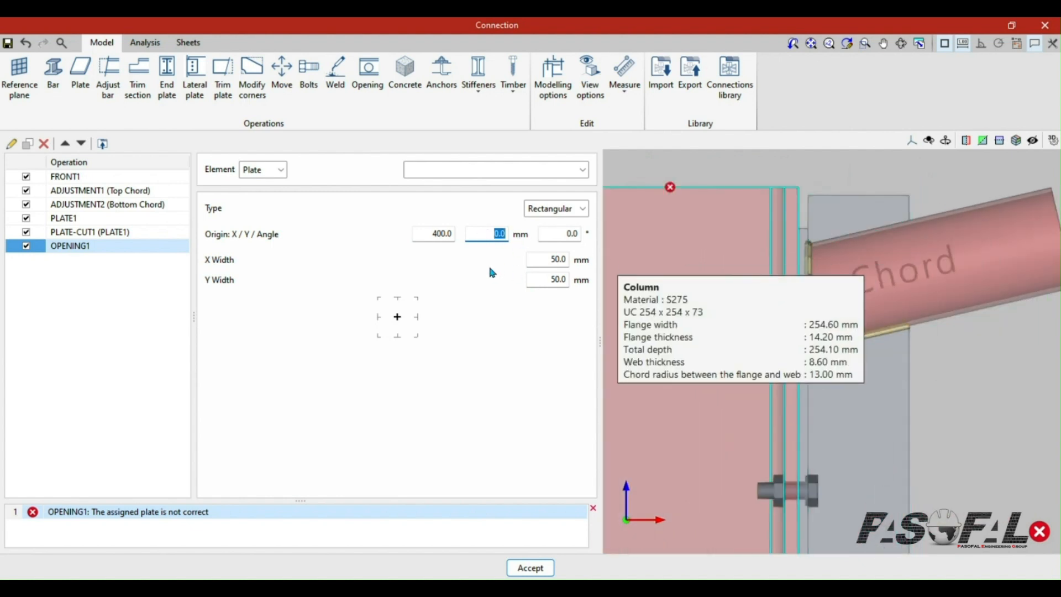
{"action": "type", "text": "400"}
{"action": "key", "text": "Tab"}
{"action": "scroll", "coordinate": [889, 330], "scroll_direction": "down", "scroll_amount": 3}
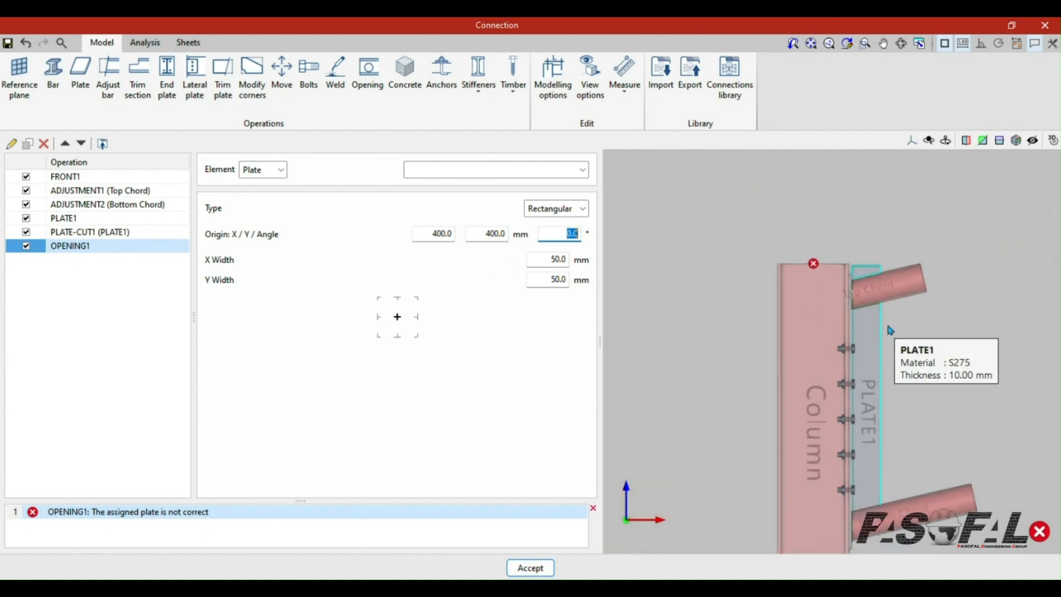
{"action": "scroll", "coordinate": [897, 408], "scroll_direction": "up", "scroll_amount": 3}
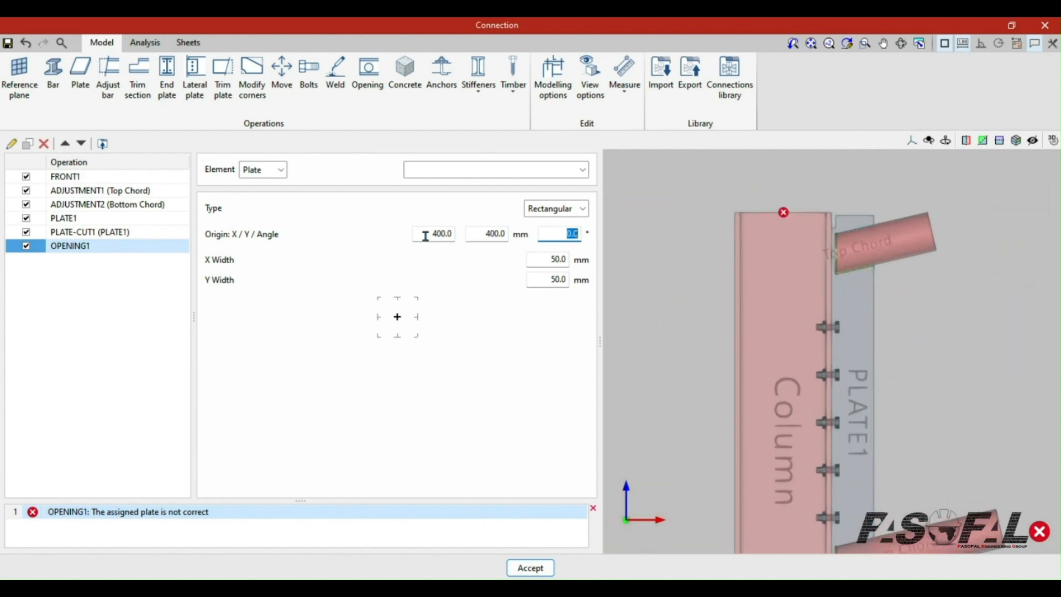
- Assign the rectangular opening to PLATE1
{"action": "left_click", "coordinate": [507, 173]}
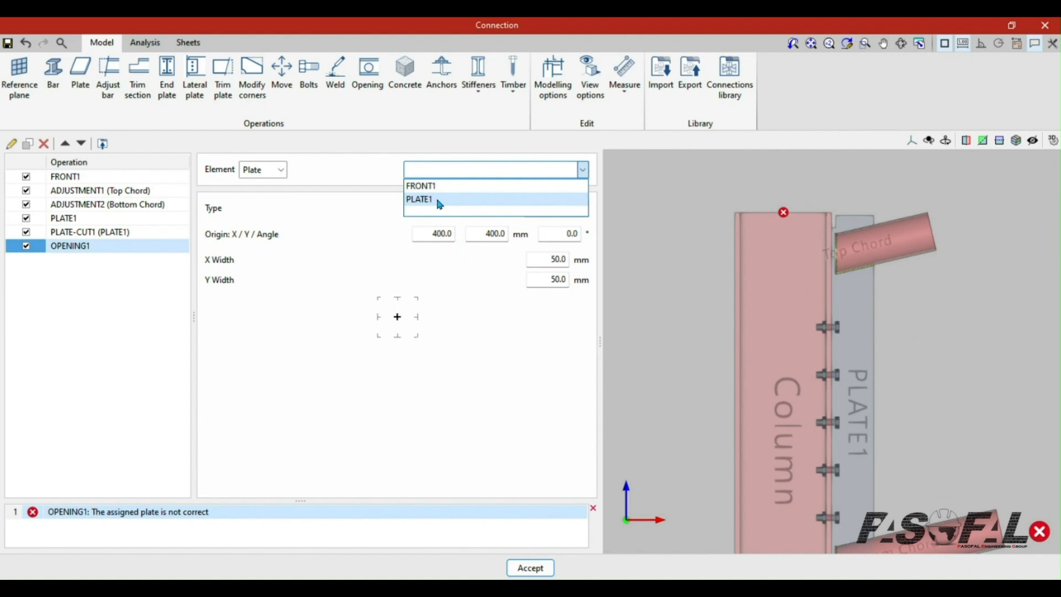
{"action": "left_click", "coordinate": [440, 200]}
{"action": "scroll", "coordinate": [906, 354], "scroll_direction": "down", "scroll_amount": 2}
{"action": "scroll", "coordinate": [902, 397], "scroll_direction": "up", "scroll_amount": 1}
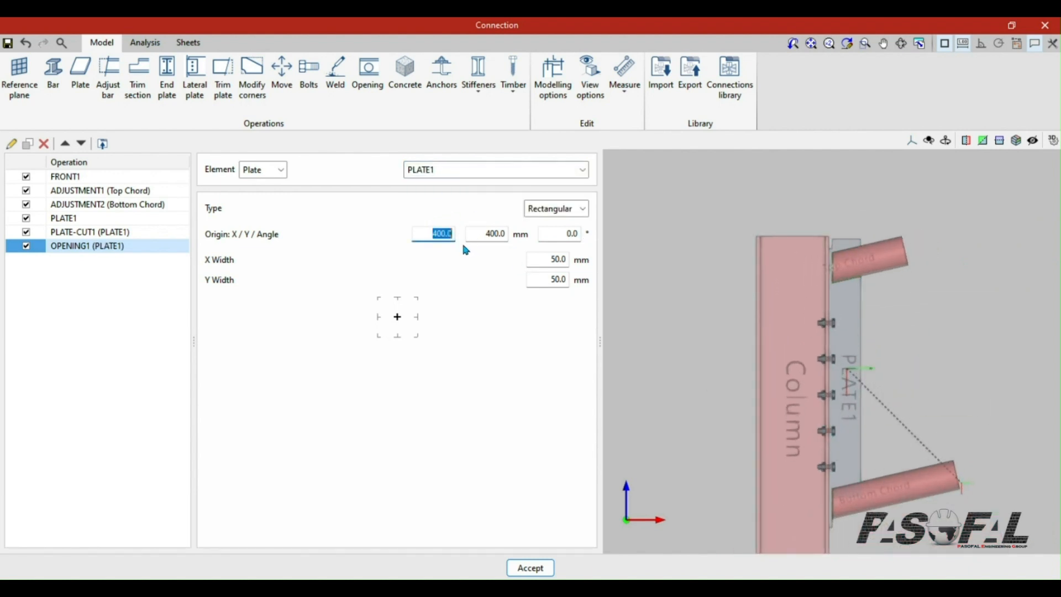
- Set the opening's origin to X 200 mm and Y 100 mm on PLATE1
{"action": "key", "text": "Tab"}
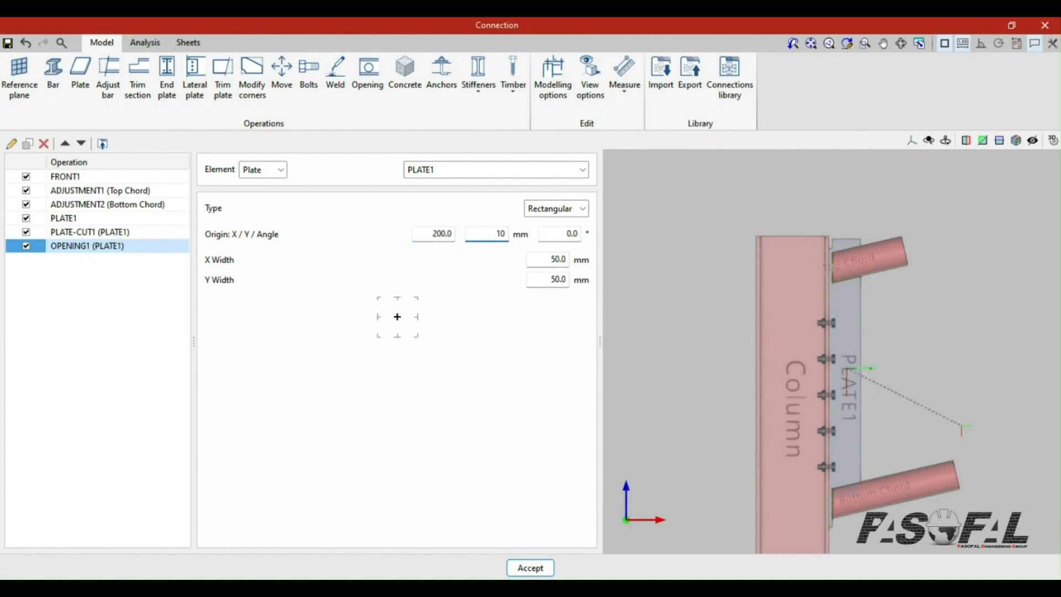
{"action": "type", "text": "100"}
{"action": "key", "text": "Tab"}
{"action": "scroll", "coordinate": [873, 342], "scroll_direction": "up", "scroll_amount": 2}
{"action": "scroll", "coordinate": [919, 374], "scroll_direction": "down", "scroll_amount": 1}
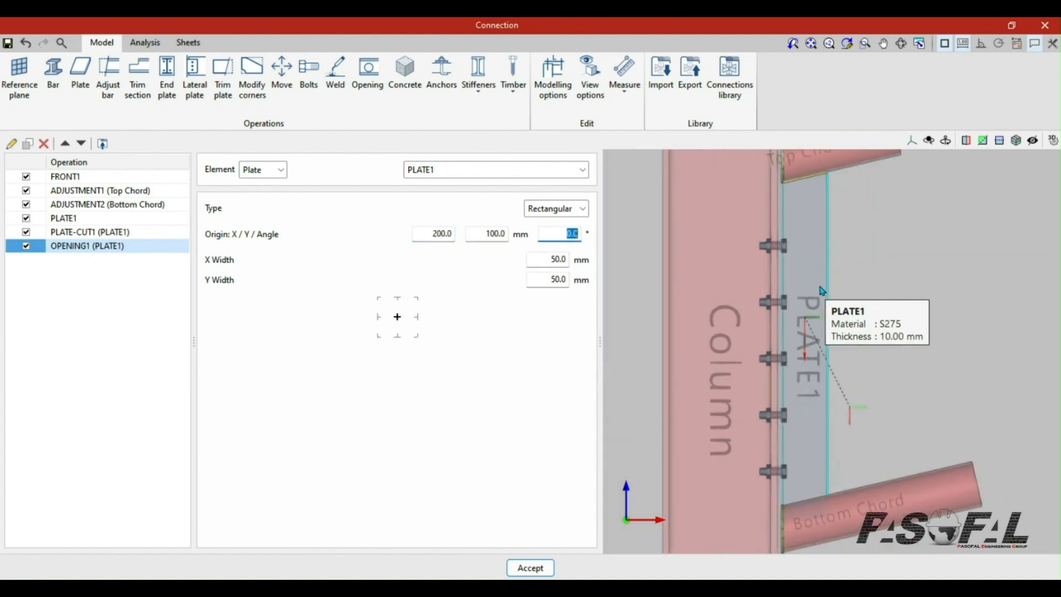
- Reset the opening's origin to X 0 and Y 0 mm, and check its location relative to the top chord
{"action": "scroll", "coordinate": [829, 309], "scroll_direction": "up", "scroll_amount": 1}
{"action": "scroll", "coordinate": [864, 452], "scroll_direction": "up", "scroll_amount": 3}
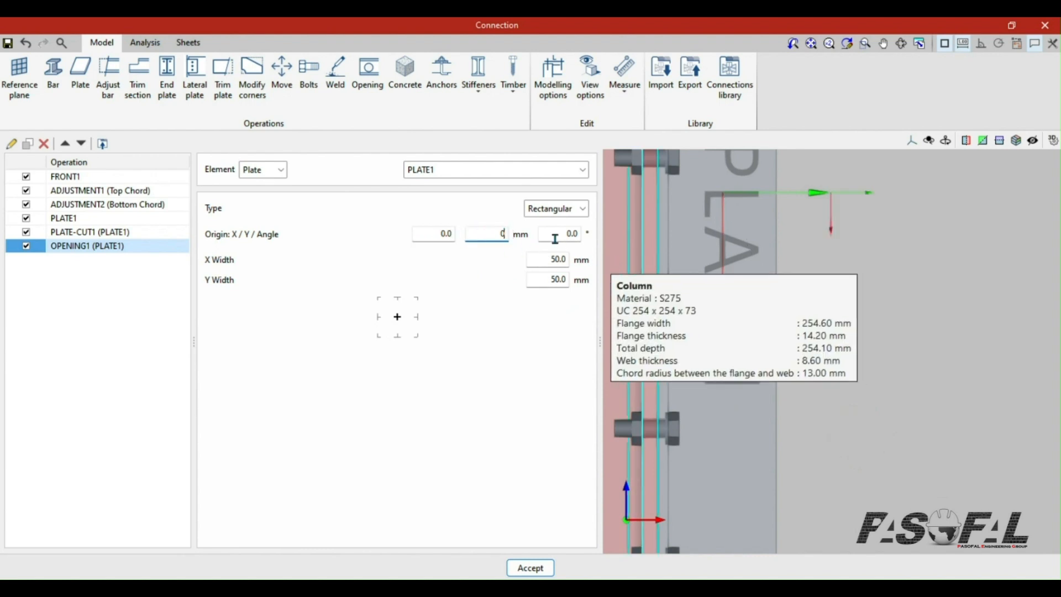
{"action": "left_click", "coordinate": [441, 235]}
{"action": "scroll", "coordinate": [726, 243], "scroll_direction": "up", "scroll_amount": 3}
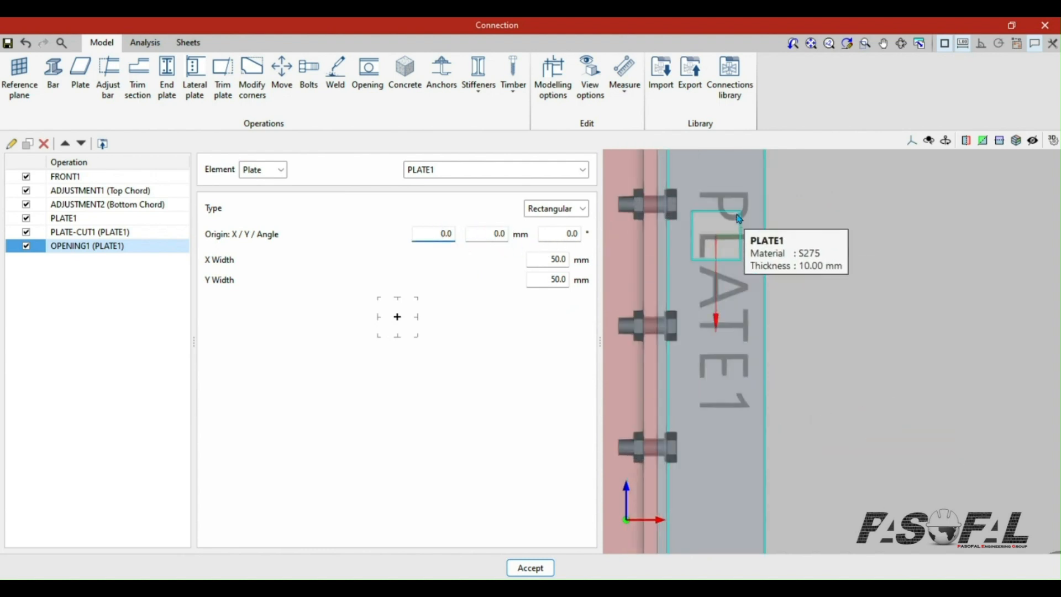
{"action": "scroll", "coordinate": [711, 289], "scroll_direction": "down", "scroll_amount": 5}
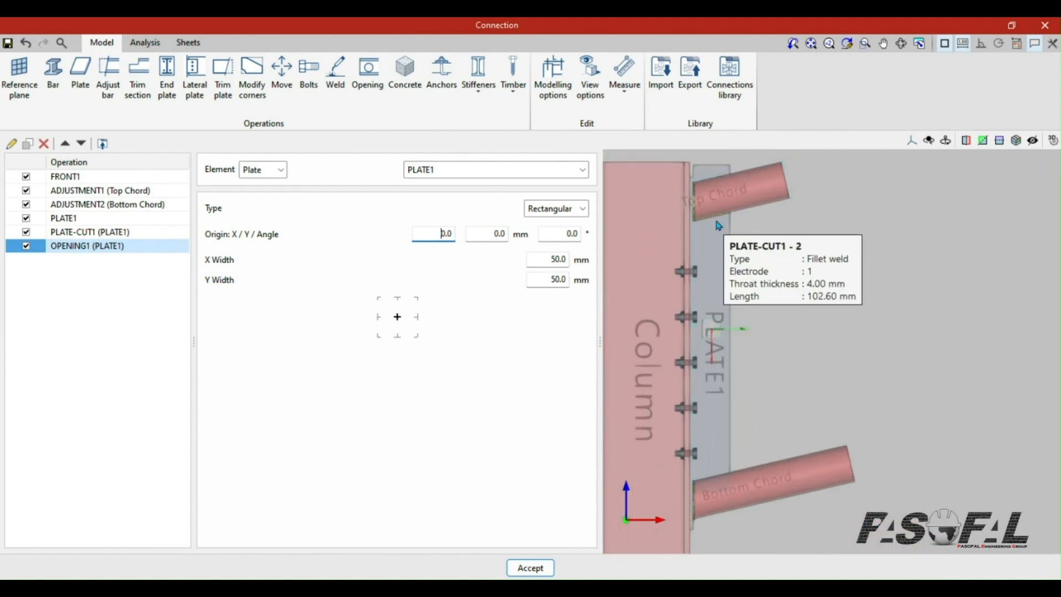
{"action": "scroll", "coordinate": [711, 365], "scroll_direction": "up", "scroll_amount": 2}
{"action": "scroll", "coordinate": [711, 364], "scroll_direction": "up", "scroll_amount": 2}
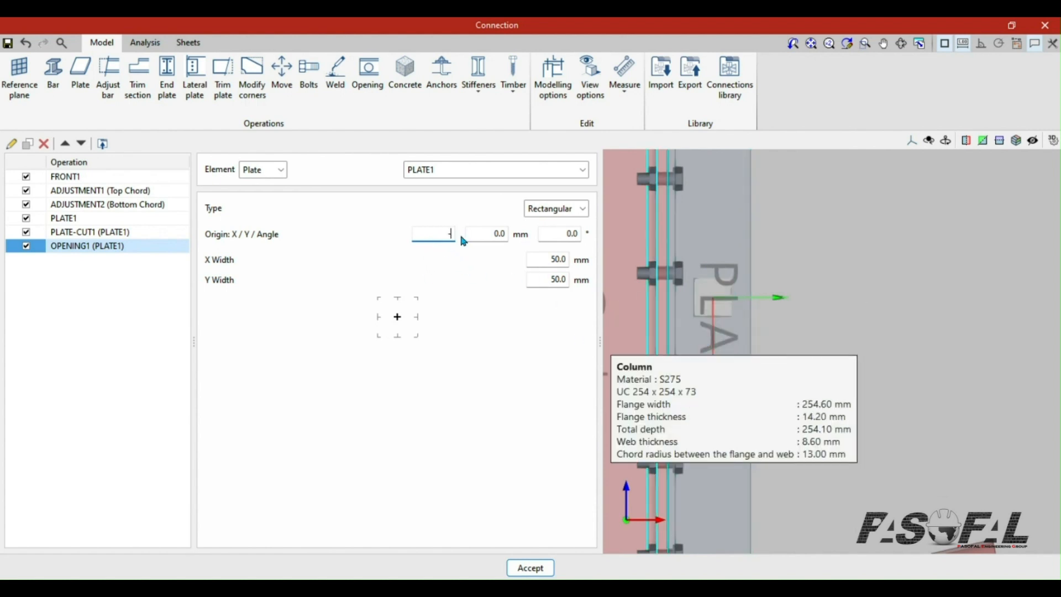
- Try origin X values of -600 mm and -700 mm to shift the opening up towards the plate's top end
{"action": "type", "text": "-600"}
{"action": "key", "text": "Tab"}
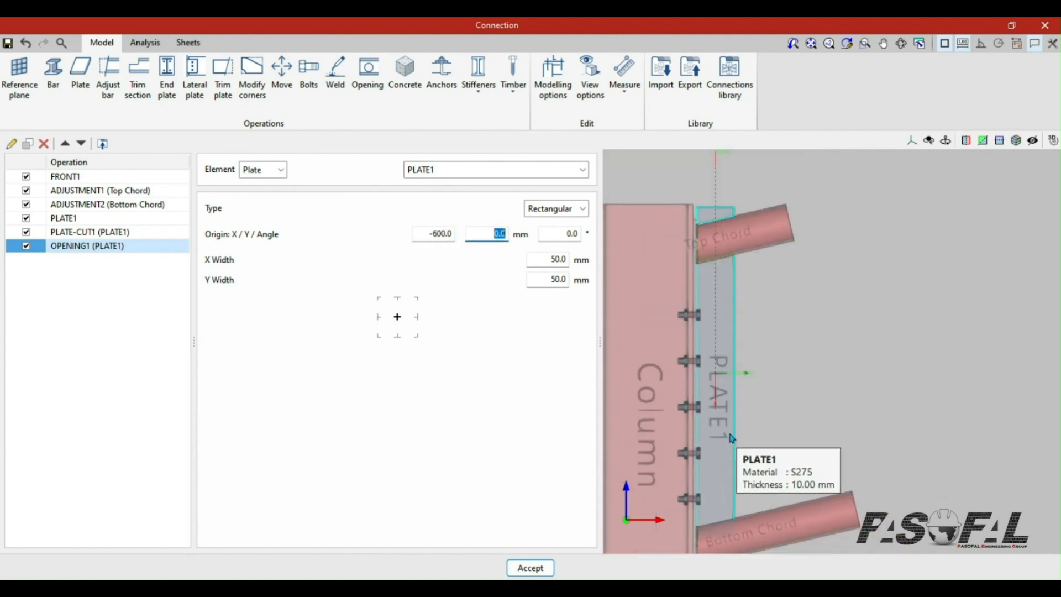
{"action": "scroll", "coordinate": [718, 309], "scroll_direction": "up", "scroll_amount": 5}
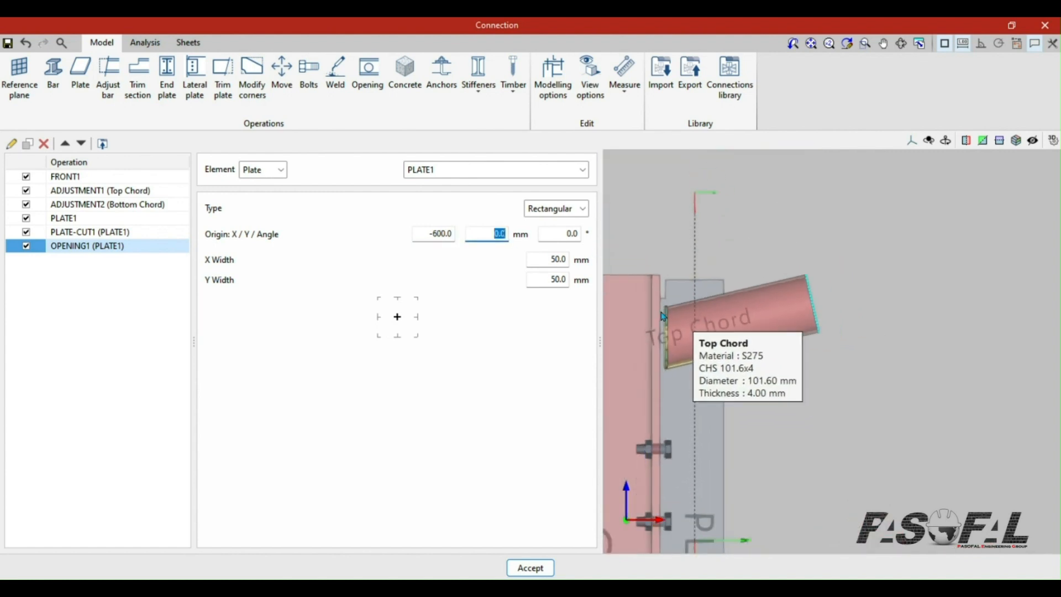
{"action": "left_click", "coordinate": [447, 235]}
{"action": "type", "text": "-700"}
{"action": "key", "text": "Tab"}
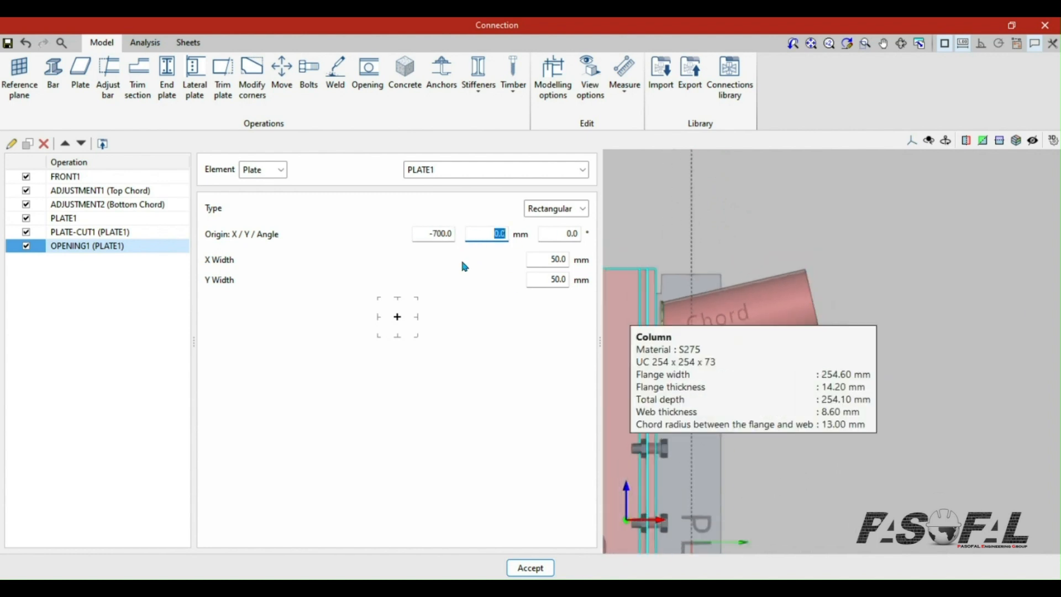
- Set the opening's origin X to -400 mm so it sits at the top chord
{"action": "type", "text": "8"}
{"action": "scroll", "coordinate": [746, 398], "scroll_direction": "down", "scroll_amount": 4}
{"action": "scroll", "coordinate": [732, 346], "scroll_direction": "up", "scroll_amount": 5}
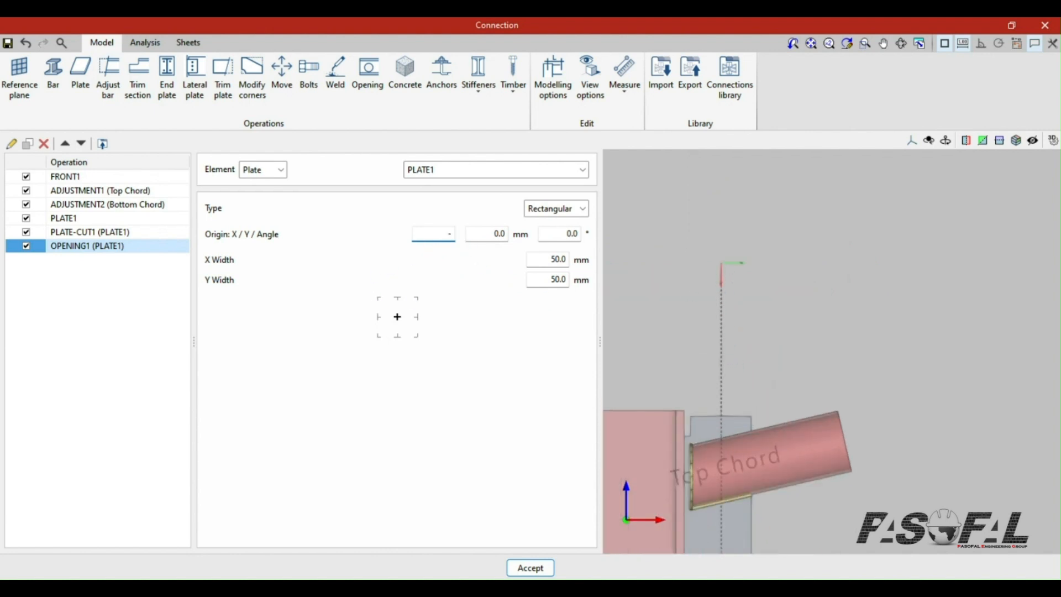
{"action": "key", "text": "Tab"}
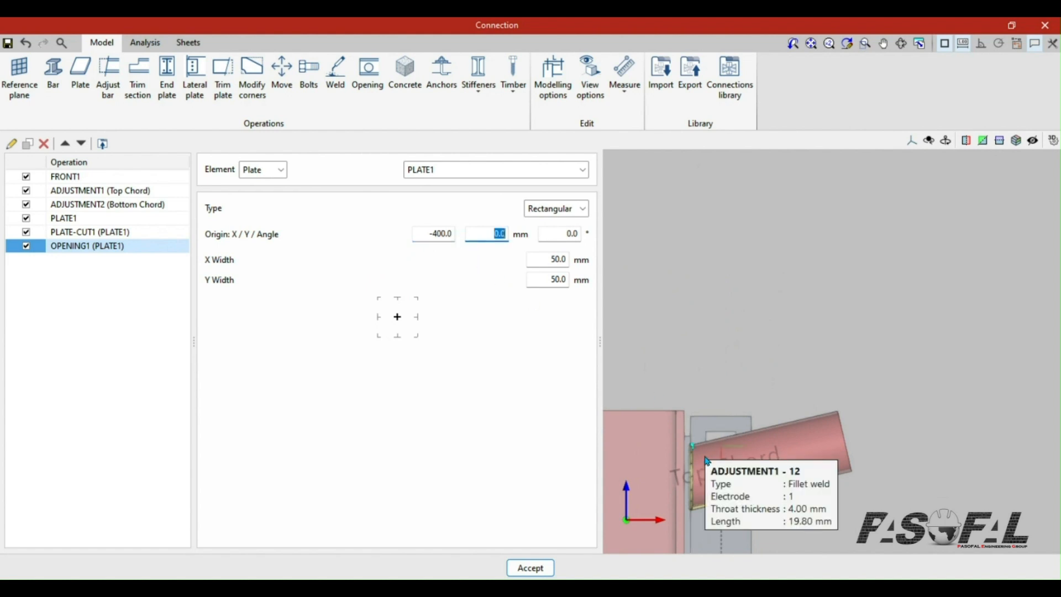
- Set the opening's X Width and Y Width to 100 mm to remove the part of PLATE1 above the top chord
{"action": "scroll", "coordinate": [710, 342], "scroll_direction": "up", "scroll_amount": 5}
{"action": "scroll", "coordinate": [718, 348], "scroll_direction": "up", "scroll_amount": 3}
{"action": "scroll", "coordinate": [751, 334], "scroll_direction": "down", "scroll_amount": 4}
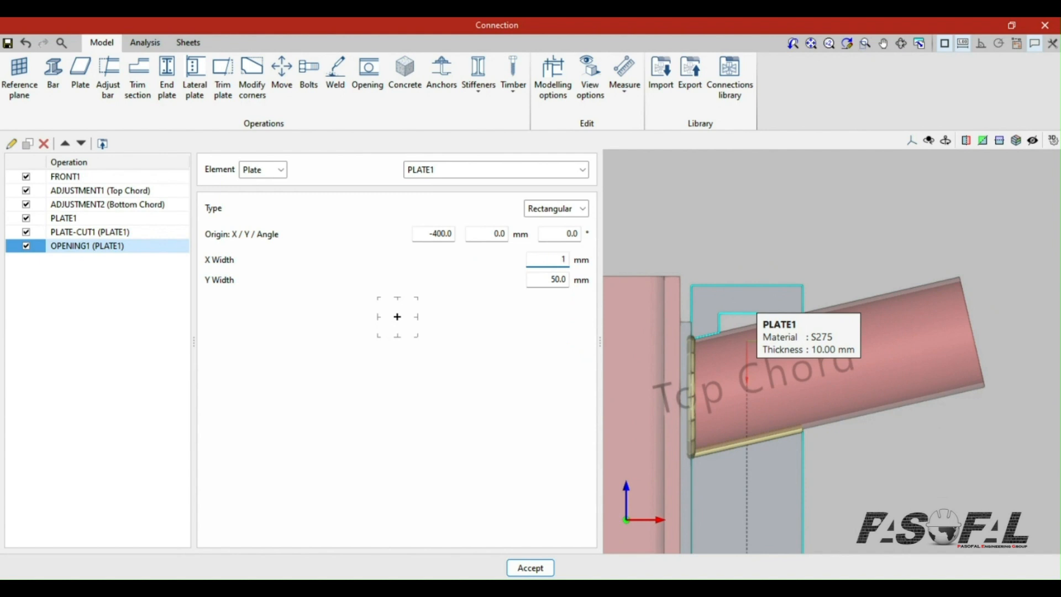
{"action": "key", "text": "Tab"}
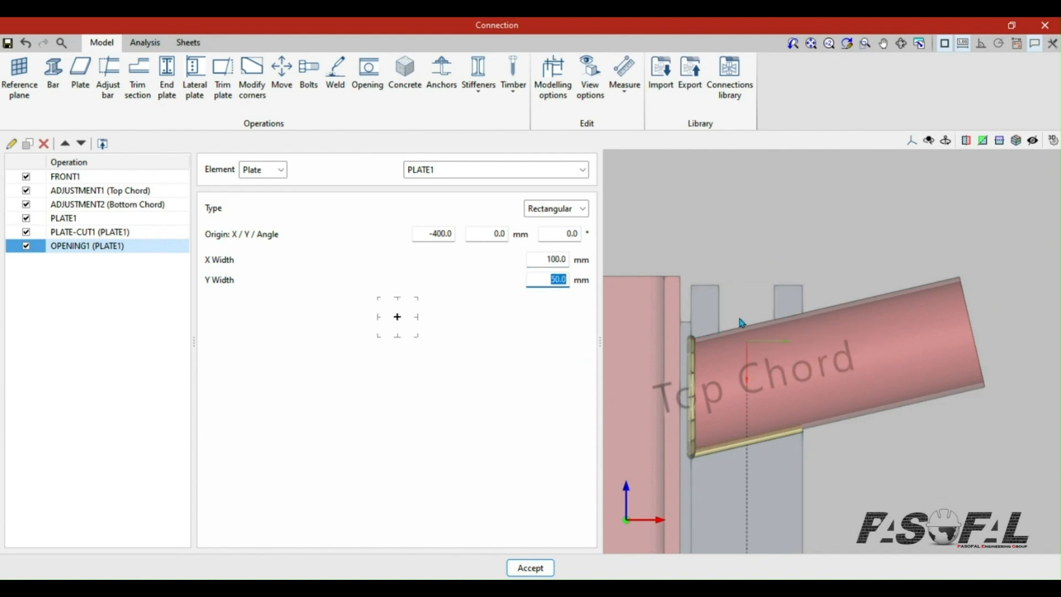
{"action": "scroll", "coordinate": [638, 312], "scroll_direction": "up", "scroll_amount": 2}
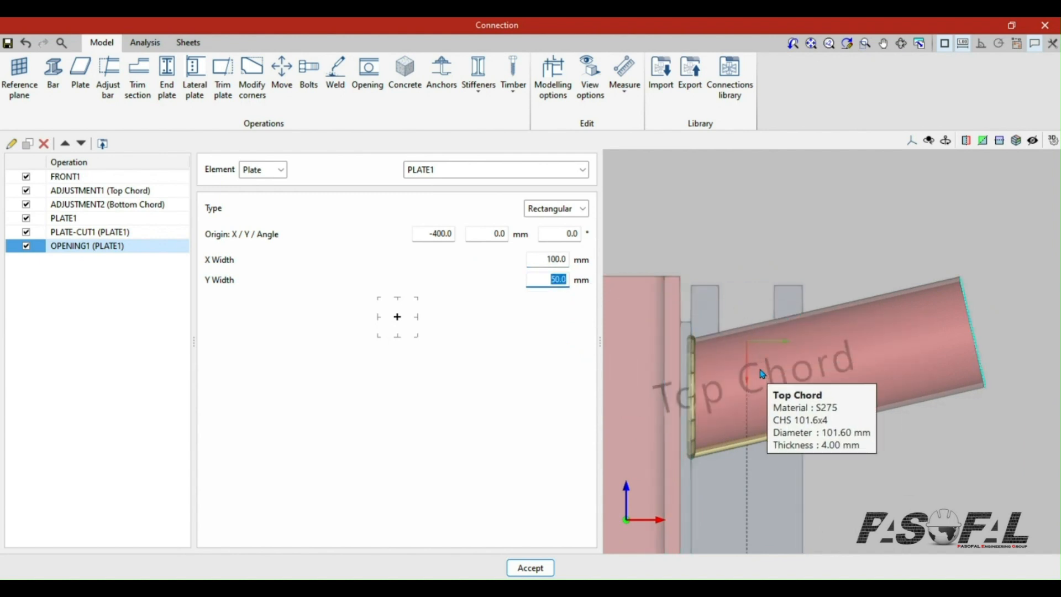
{"action": "scroll", "coordinate": [735, 367], "scroll_direction": "up", "scroll_amount": 3}
{"action": "scroll", "coordinate": [736, 367], "scroll_direction": "up", "scroll_amount": 2}
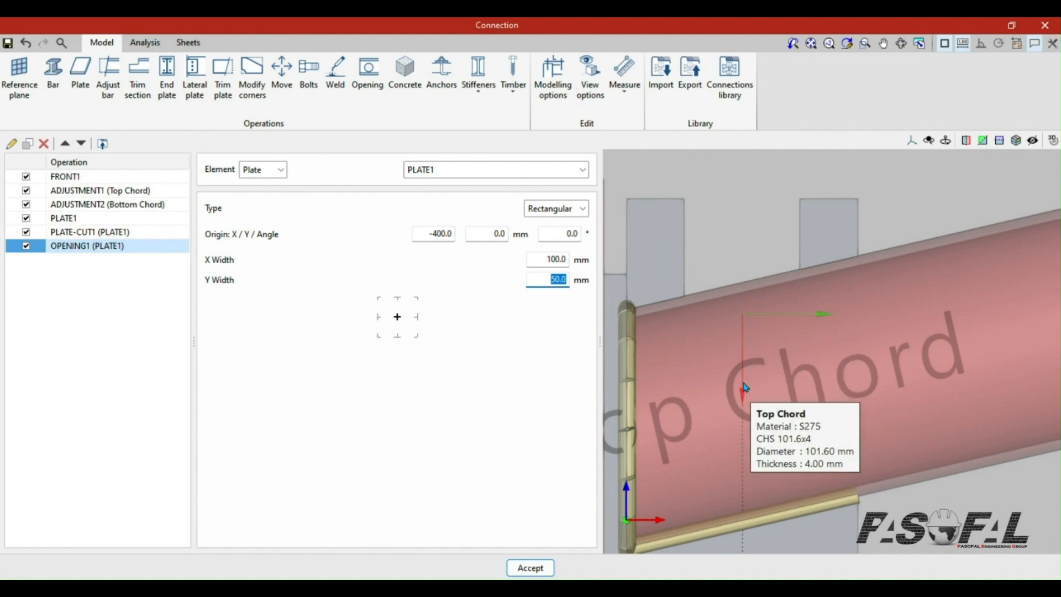
{"action": "scroll", "coordinate": [752, 255], "scroll_direction": "down", "scroll_amount": 1}
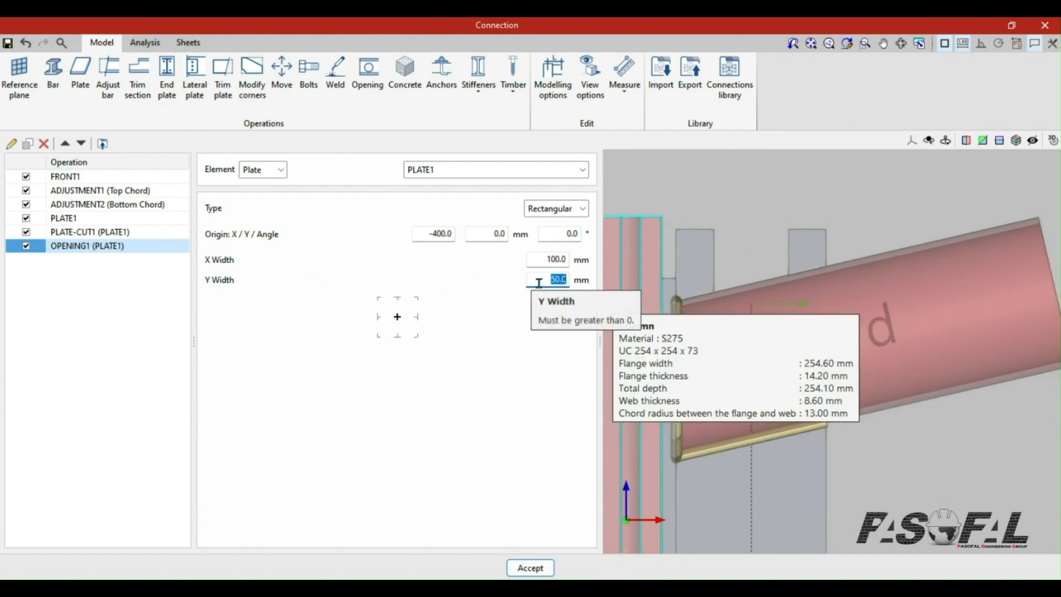
{"action": "key", "text": "Tab"}
{"action": "scroll", "coordinate": [809, 305], "scroll_direction": "up", "scroll_amount": 5}
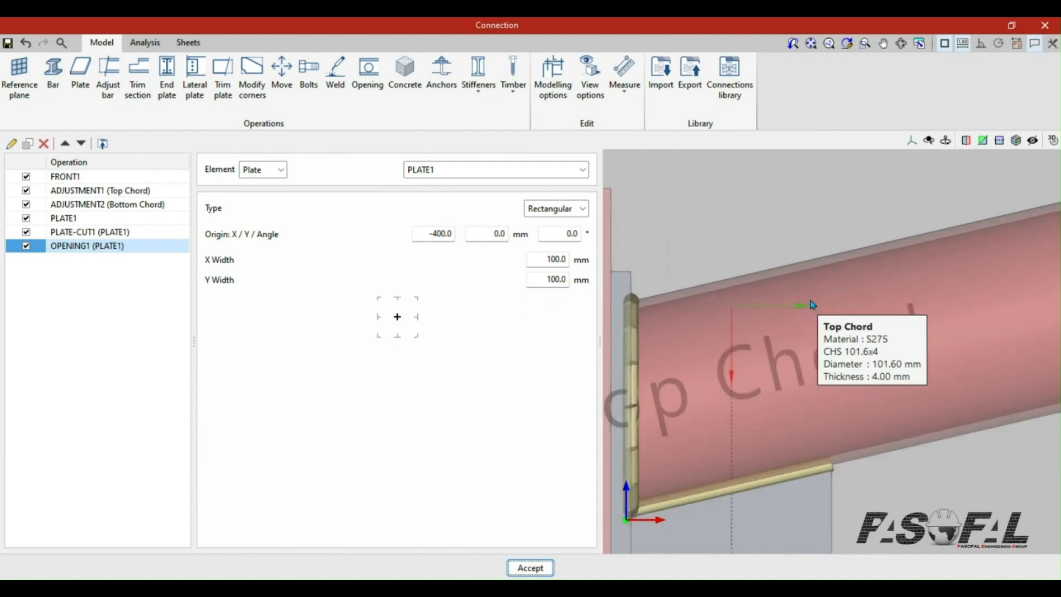
- Inspect PLATE1's trimmed end at the top chord and its intersection with the bottom chord
{"action": "scroll", "coordinate": [802, 296], "scroll_direction": "down", "scroll_amount": 6}
{"action": "scroll", "coordinate": [777, 439], "scroll_direction": "up", "scroll_amount": 3}
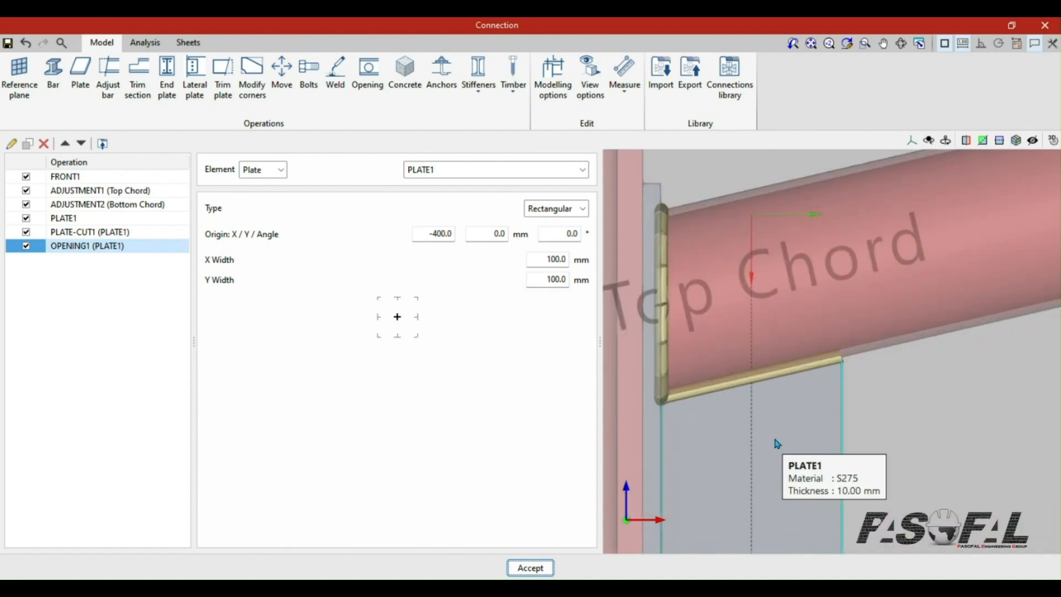
{"action": "scroll", "coordinate": [797, 412], "scroll_direction": "down", "scroll_amount": 2}
{"action": "scroll", "coordinate": [798, 413], "scroll_direction": "down", "scroll_amount": 3}
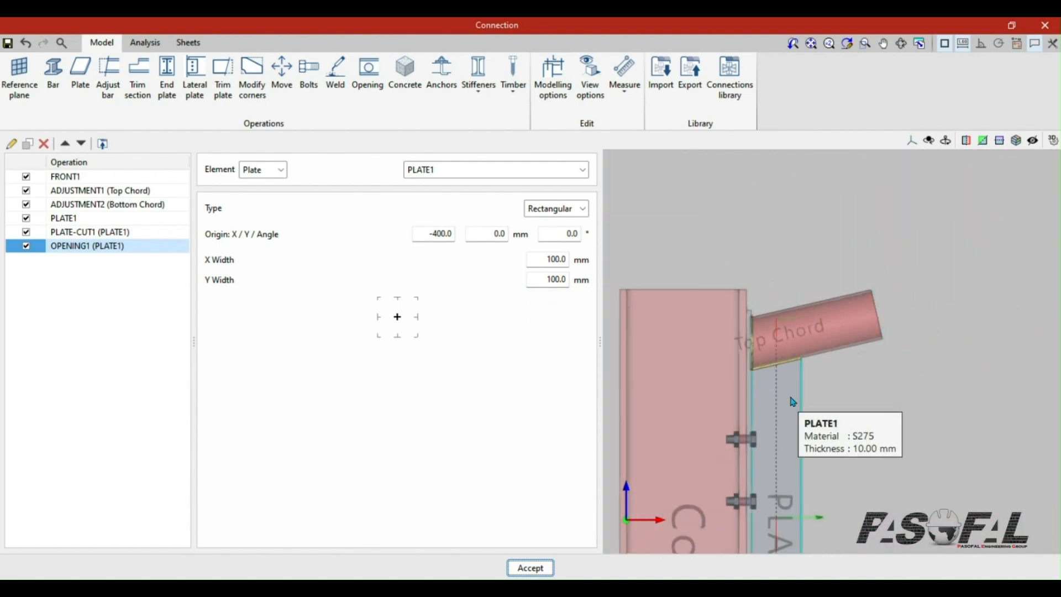
{"action": "scroll", "coordinate": [781, 356], "scroll_direction": "down", "scroll_amount": 4}
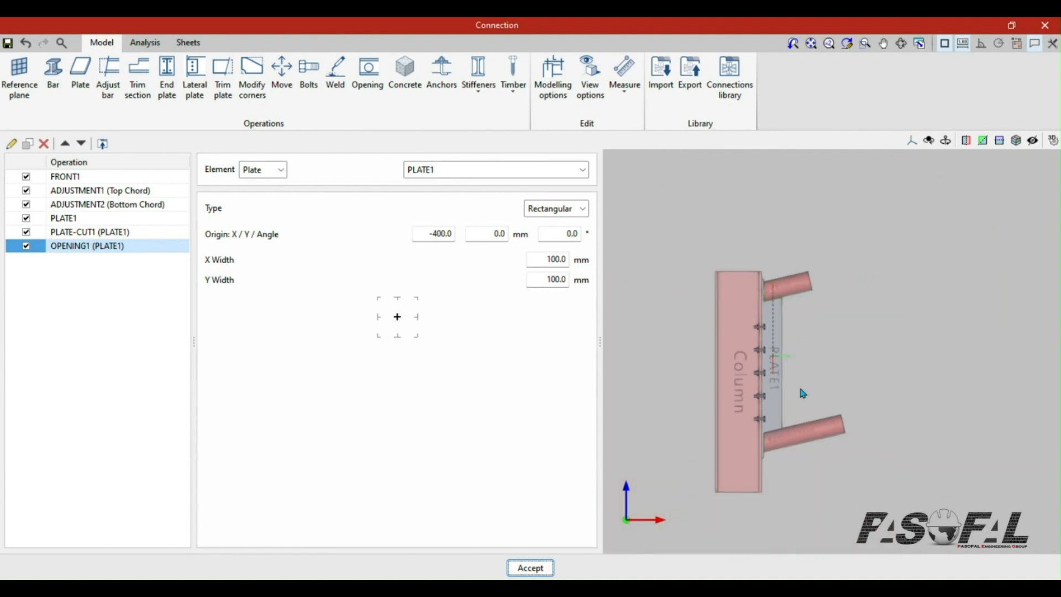
{"action": "scroll", "coordinate": [797, 386], "scroll_direction": "up", "scroll_amount": 5}
{"action": "scroll", "coordinate": [740, 428], "scroll_direction": "up", "scroll_amount": 2}
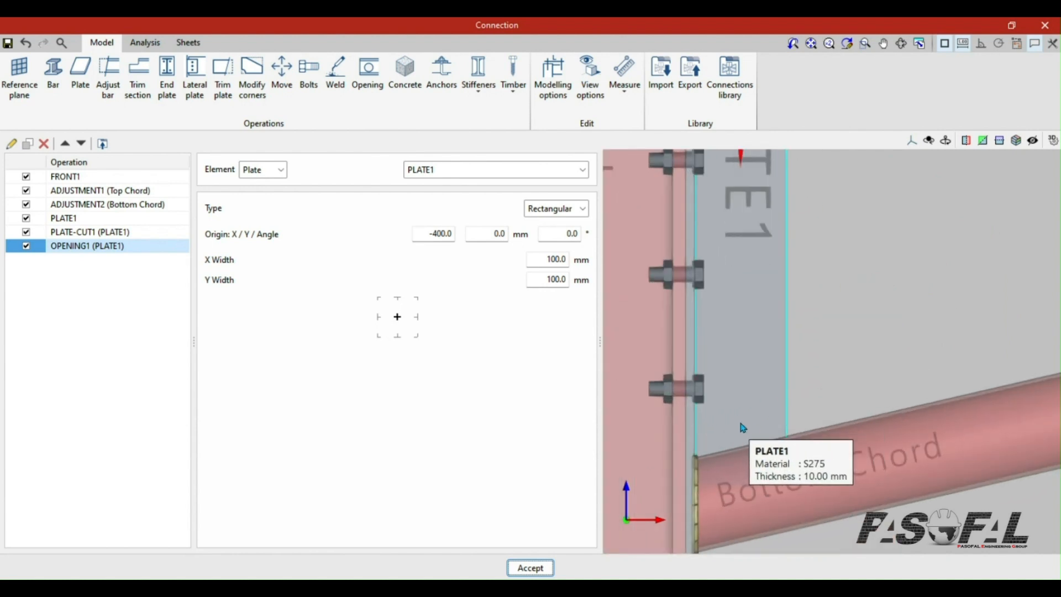
- Duplicate the PLATE-CUT1 operation and set the copy to slice PLATE1 with the Bottom Chord
{"action": "scroll", "coordinate": [750, 424], "scroll_direction": "down", "scroll_amount": 2}
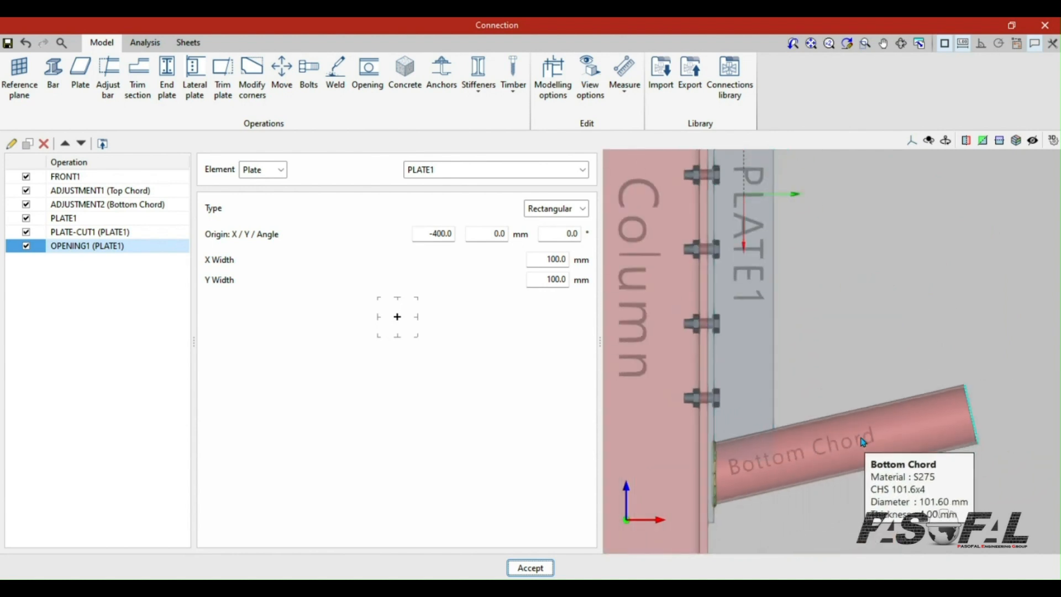
{"action": "left_click", "coordinate": [83, 235]}
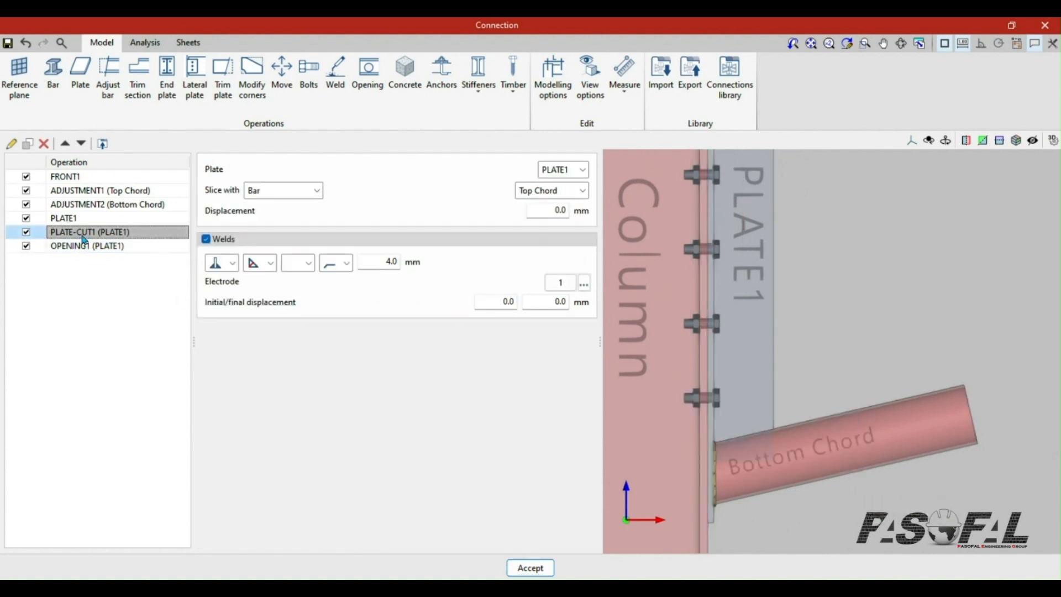
{"action": "left_click", "coordinate": [29, 144]}
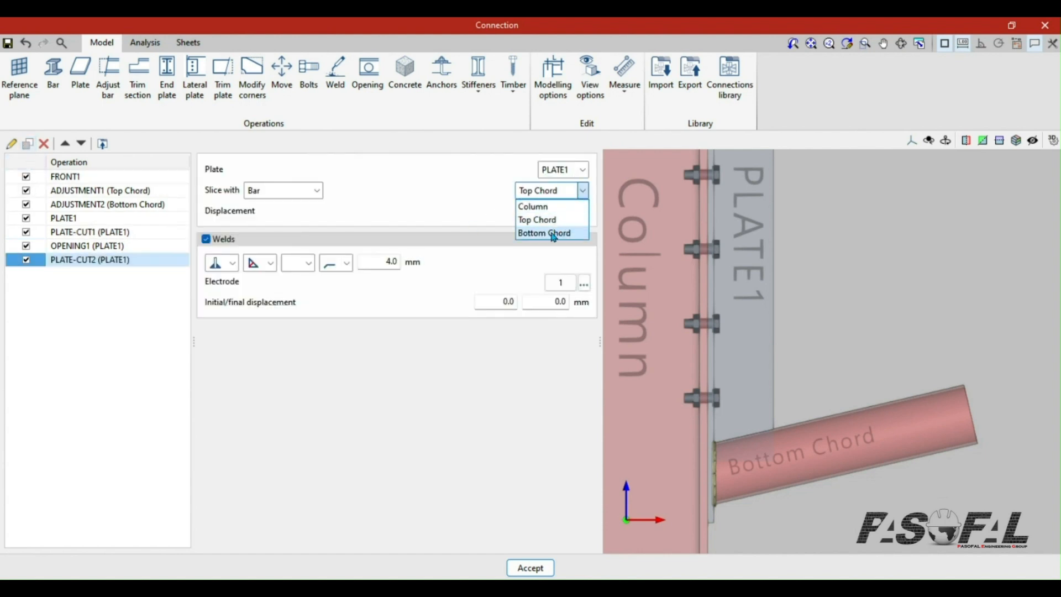
{"action": "left_click", "coordinate": [553, 234]}
- Inspect PLATE1's cut and weld at the Bottom Chord, and its fit between both chords
{"action": "scroll", "coordinate": [778, 428], "scroll_direction": "up", "scroll_amount": 4}
{"action": "scroll", "coordinate": [800, 353], "scroll_direction": "down", "scroll_amount": 5}
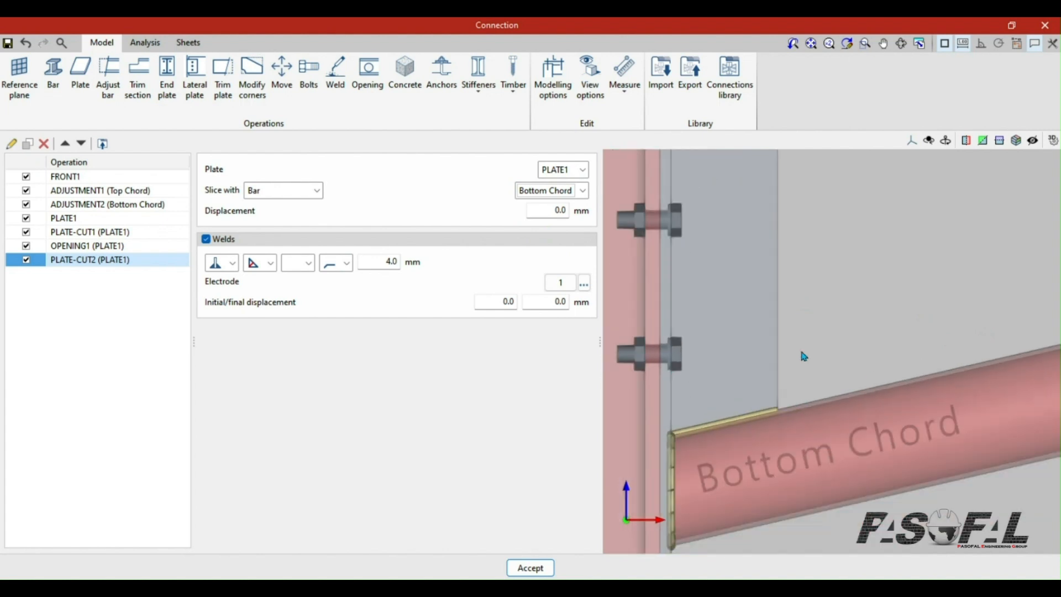
{"action": "scroll", "coordinate": [767, 437], "scroll_direction": "up", "scroll_amount": 3}
{"action": "scroll", "coordinate": [764, 458], "scroll_direction": "up", "scroll_amount": 3}
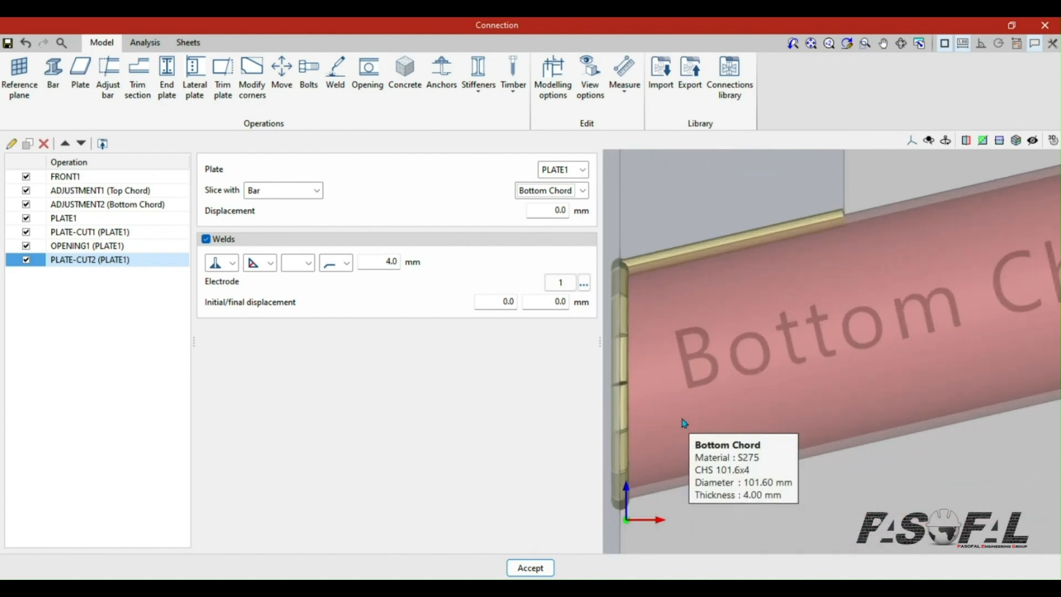
{"action": "scroll", "coordinate": [797, 374], "scroll_direction": "down", "scroll_amount": 6}
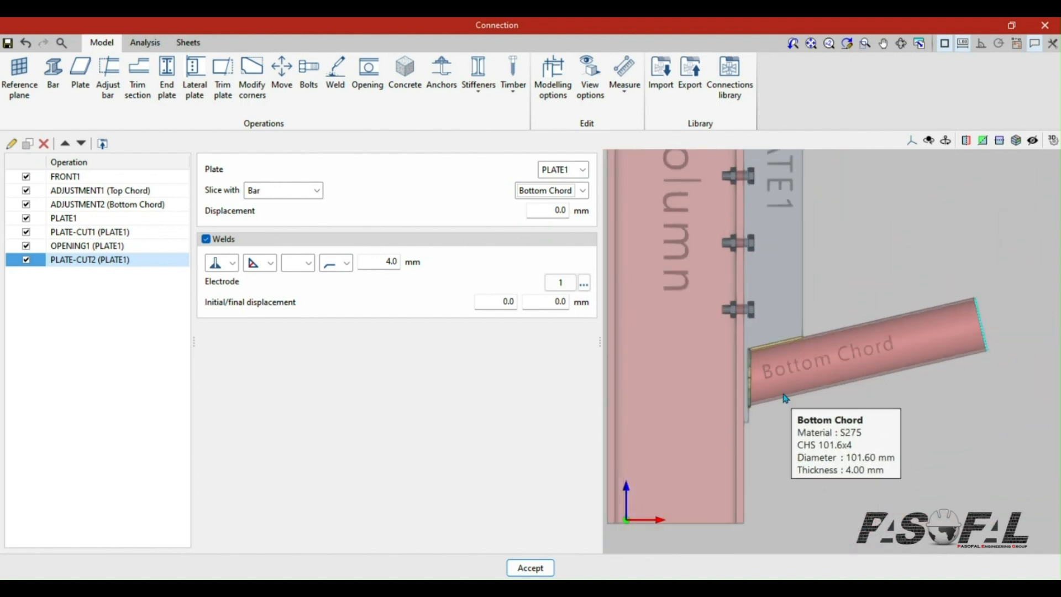
{"action": "scroll", "coordinate": [788, 330], "scroll_direction": "up", "scroll_amount": 3}
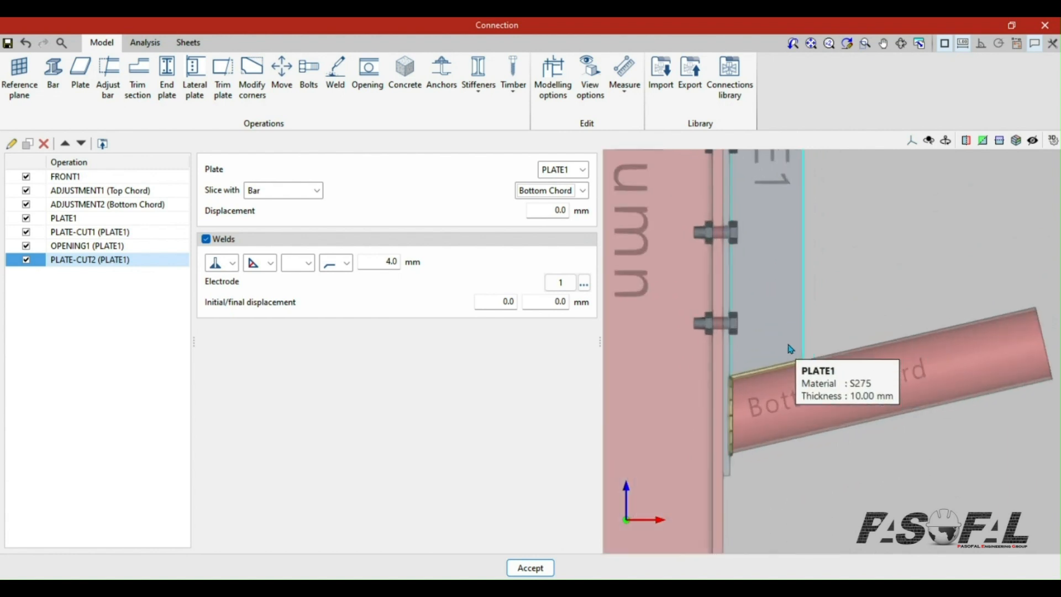
{"action": "scroll", "coordinate": [774, 434], "scroll_direction": "down", "scroll_amount": 8}
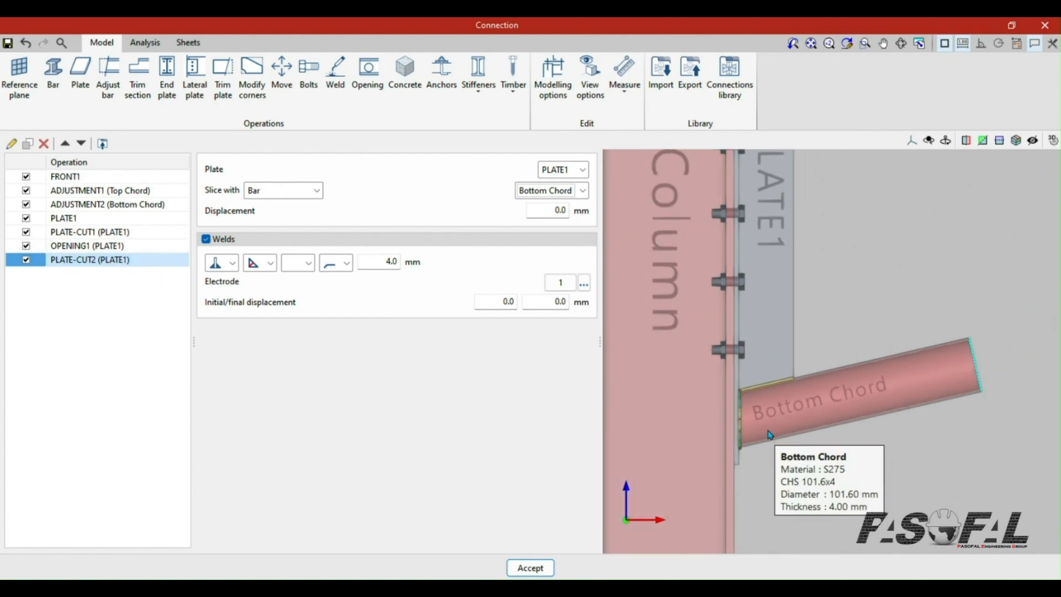
{"action": "scroll", "coordinate": [779, 240], "scroll_direction": "up", "scroll_amount": 2}
{"action": "scroll", "coordinate": [796, 244], "scroll_direction": "up", "scroll_amount": 1}
{"action": "scroll", "coordinate": [809, 323], "scroll_direction": "down", "scroll_amount": 3}
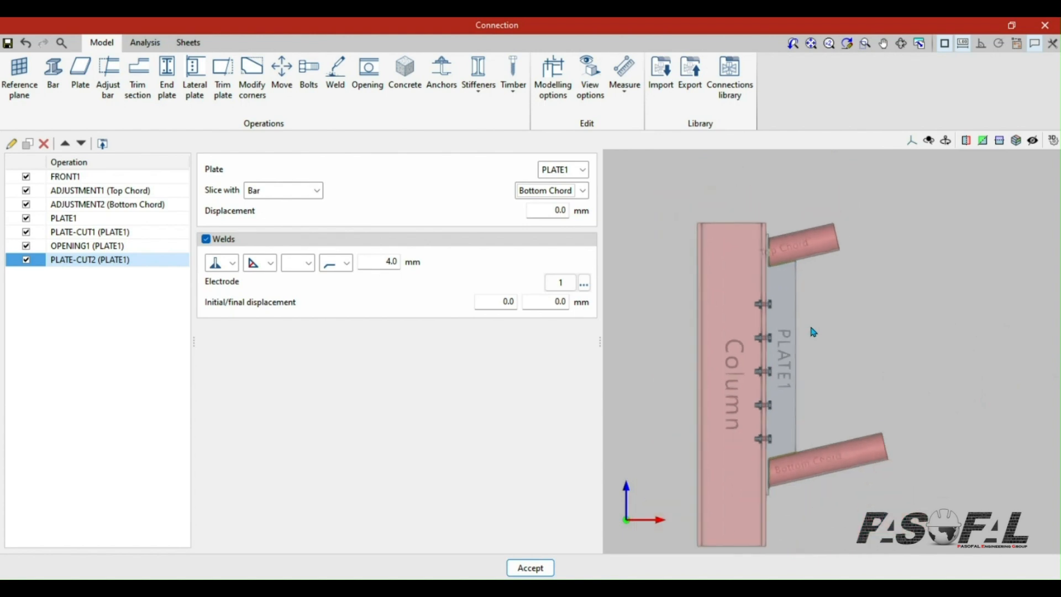
{"action": "scroll", "coordinate": [814, 333], "scroll_direction": "up", "scroll_amount": 2}
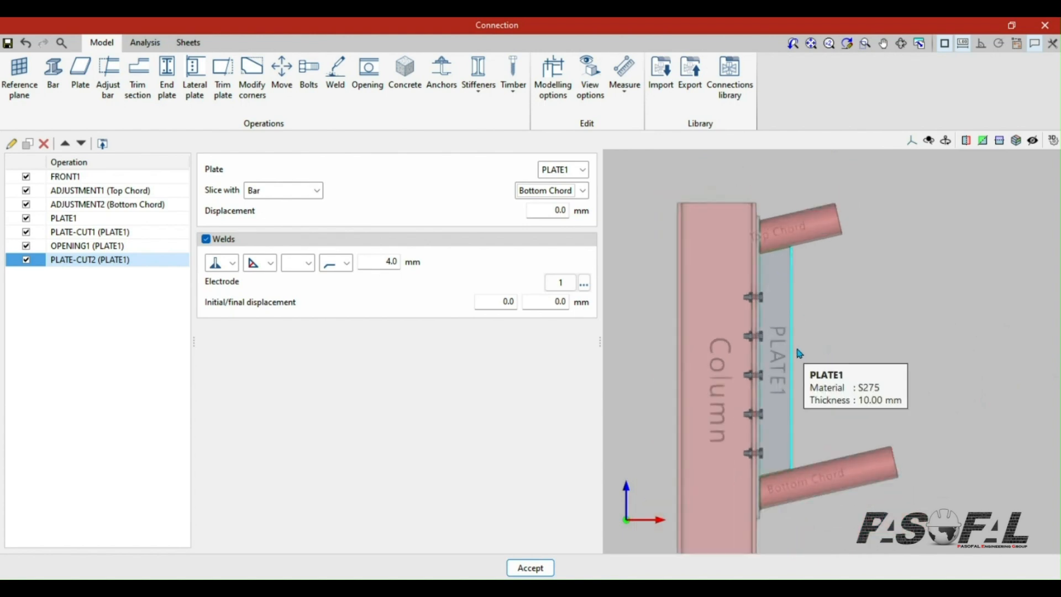
{"action": "mouse_move", "coordinate": [829, 363]}
{"action": "right_mouse_down"}
{"action": "mouse_move", "coordinate": [745, 363]}
{"action": "mouse_move", "coordinate": [814, 429]}
{"action": "mouse_move", "coordinate": [767, 364]}
{"action": "mouse_move", "coordinate": [800, 376]}
{"action": "right_mouse_up"}
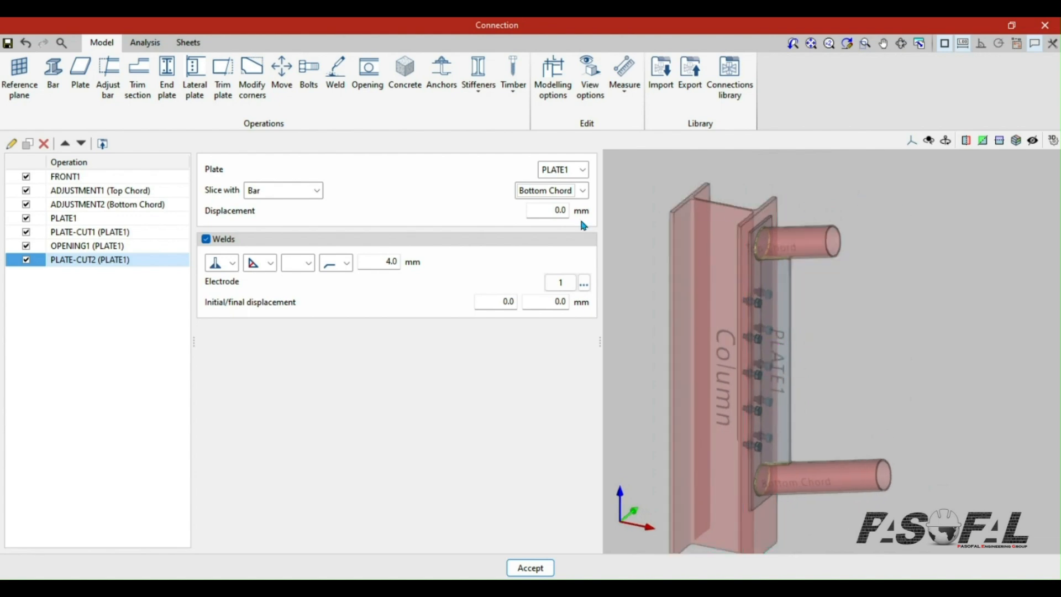
- Set the drawing style of sections and plates to opaque solids in the view options
{"action": "left_click", "coordinate": [590, 88]}
{"action": "left_click", "coordinate": [333, 173]}
{"action": "left_click", "coordinate": [333, 159]}
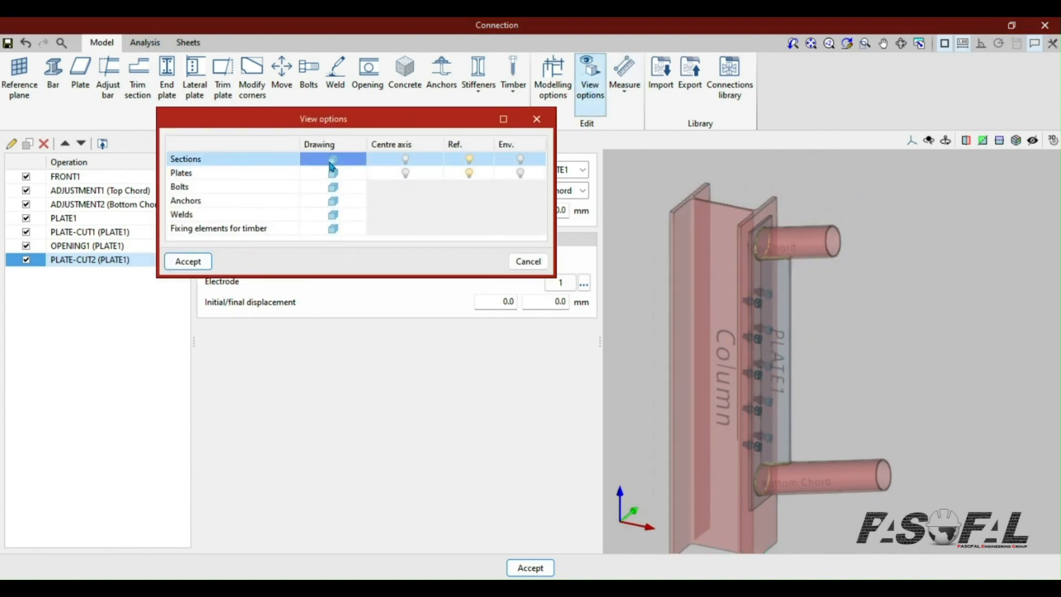
{"action": "left_click", "coordinate": [198, 262]}
- Examine PLATE1's weld at the Top Chord and its edge against the bolted FRONT1 plate
{"action": "scroll", "coordinate": [851, 335], "scroll_direction": "up", "scroll_amount": 3}
{"action": "scroll", "coordinate": [851, 336], "scroll_direction": "down", "scroll_amount": 3}
{"action": "right_click_drag", "start_coordinate": [851, 336], "coordinate": [829, 279]}
{"action": "scroll", "coordinate": [773, 259], "scroll_direction": "up", "scroll_amount": 3}
{"action": "scroll", "coordinate": [787, 247], "scroll_direction": "down", "scroll_amount": 5}
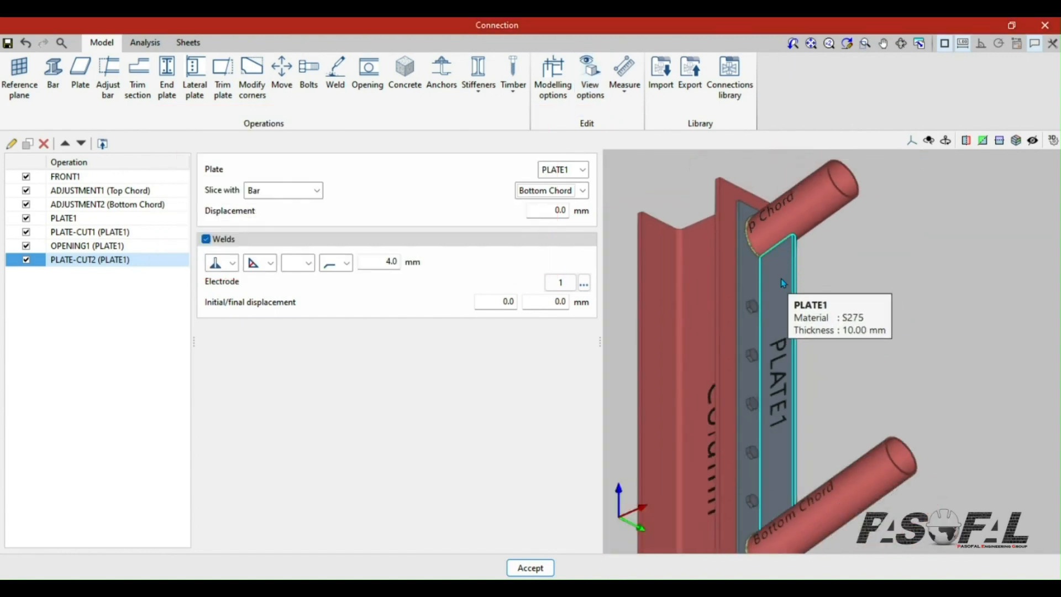
{"action": "scroll", "coordinate": [774, 276], "scroll_direction": "up", "scroll_amount": 6}
{"action": "scroll", "coordinate": [774, 276], "scroll_direction": "up", "scroll_amount": 1}
{"action": "scroll", "coordinate": [745, 231], "scroll_direction": "up", "scroll_amount": 6}
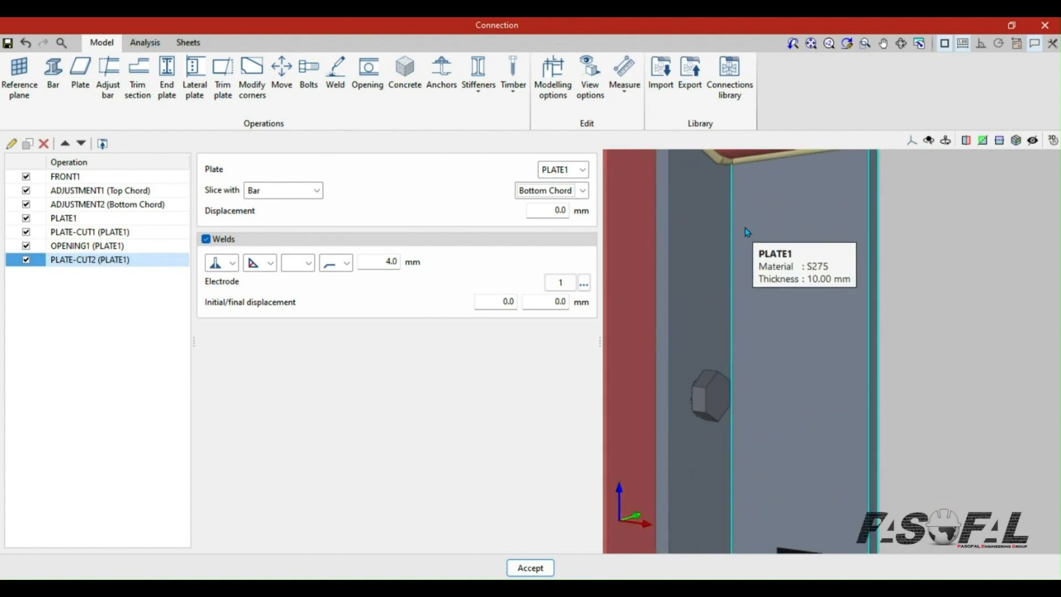
{"action": "scroll", "coordinate": [827, 324], "scroll_direction": "down", "scroll_amount": 4}
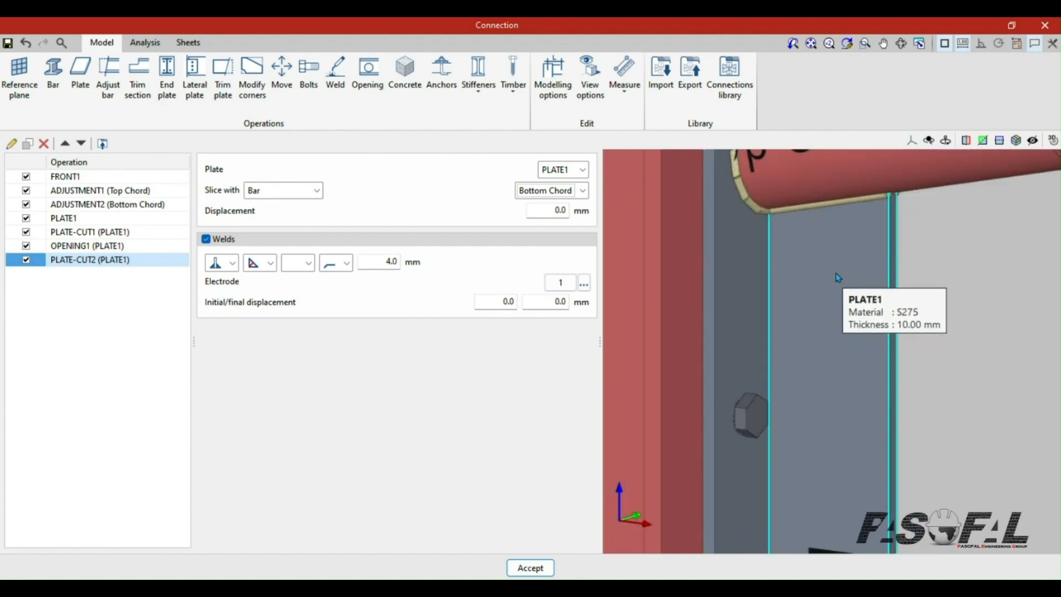
{"action": "scroll", "coordinate": [827, 290], "scroll_direction": "down", "scroll_amount": 2}
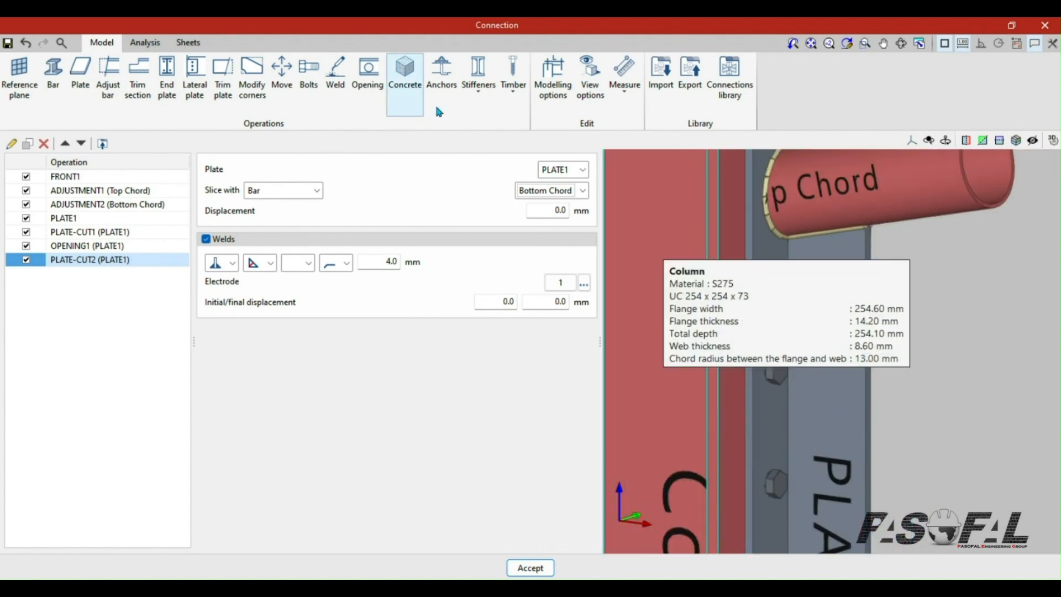
- Add a fillet weld joining PLATE1 to the FRONT1 plate
{"action": "left_click", "coordinate": [335, 83]}
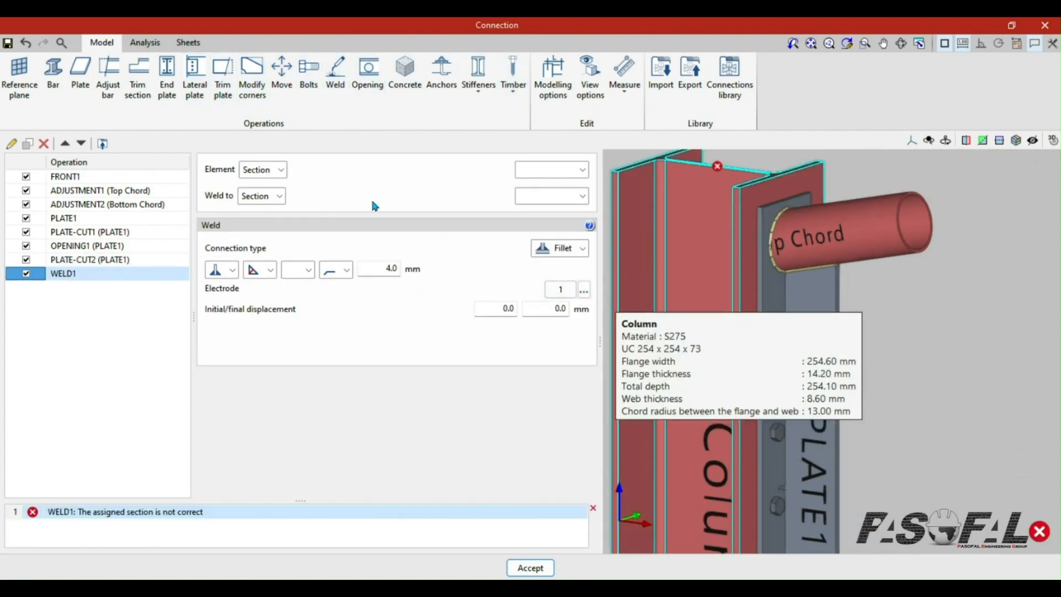
{"action": "left_click", "coordinate": [281, 170]}
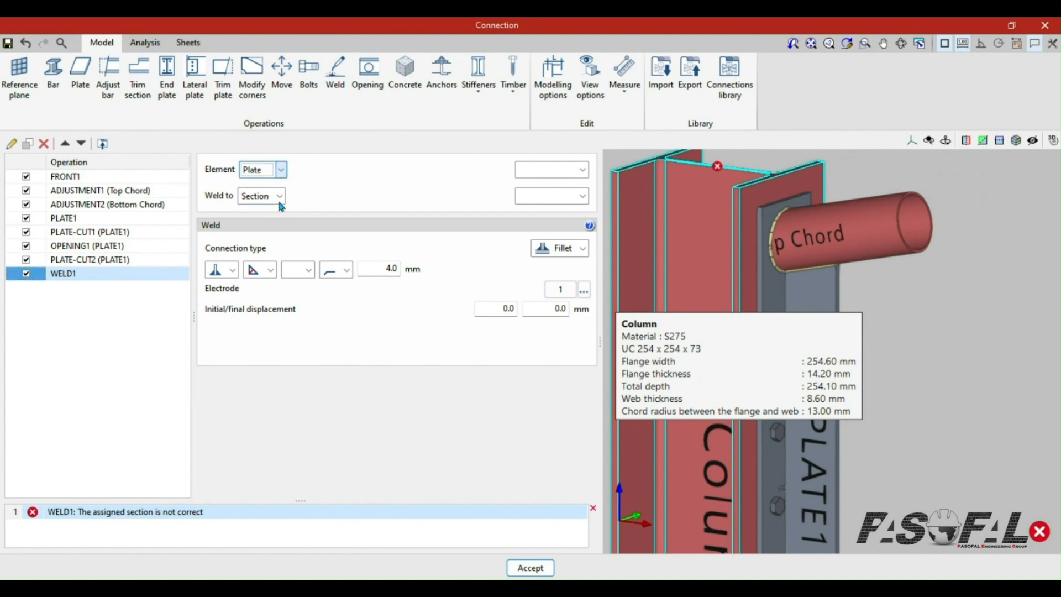
{"action": "left_click", "coordinate": [549, 171]}
{"action": "left_click", "coordinate": [442, 197]}
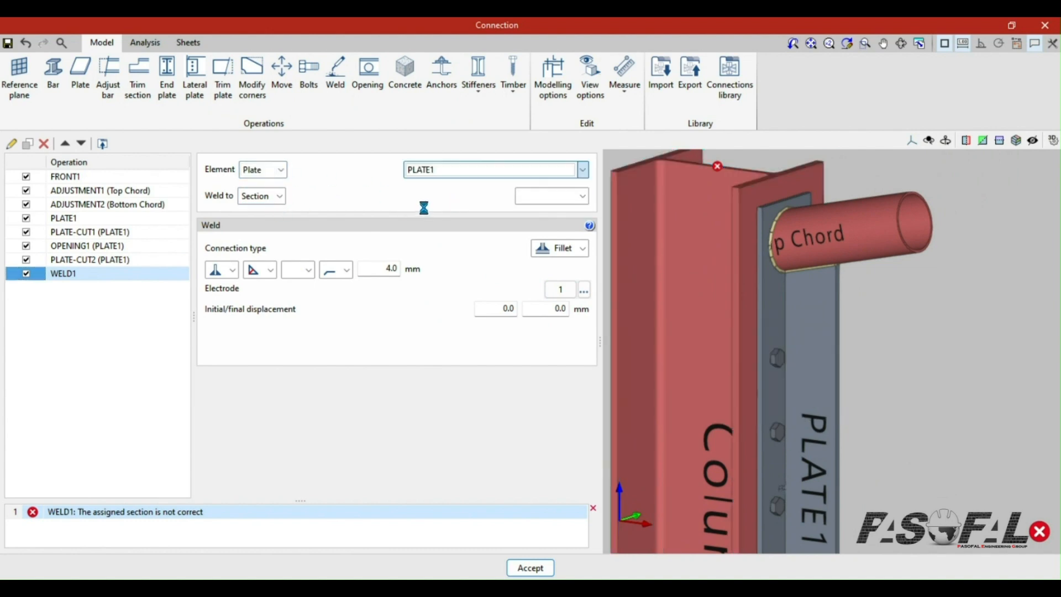
{"action": "left_click", "coordinate": [280, 196]}
{"action": "left_click", "coordinate": [258, 225]}
{"action": "left_click", "coordinate": [503, 197]}
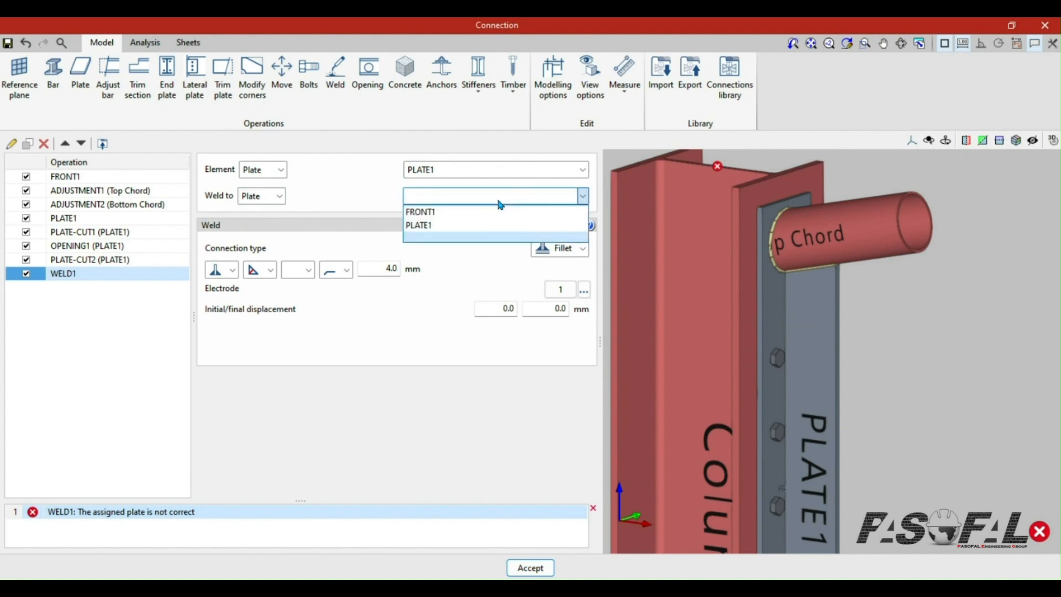
{"action": "left_click", "coordinate": [426, 211]}
- Inspect the weld between PLATE1 and FRONT1 from both sides of the connection
{"action": "scroll", "coordinate": [790, 317], "scroll_direction": "up", "scroll_amount": 2}
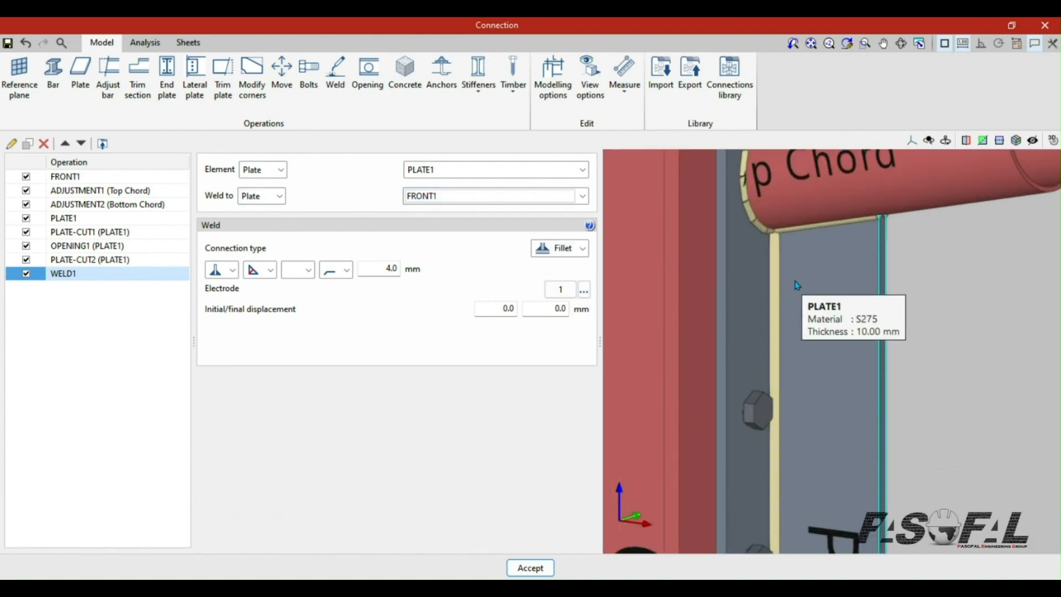
{"action": "scroll", "coordinate": [790, 265], "scroll_direction": "down", "scroll_amount": 2}
{"action": "right_click_drag", "start_coordinate": [852, 320], "coordinate": [710, 316]}
{"action": "scroll", "coordinate": [807, 303], "scroll_direction": "up", "scroll_amount": 2}
{"action": "scroll", "coordinate": [811, 300], "scroll_direction": "down", "scroll_amount": 2}
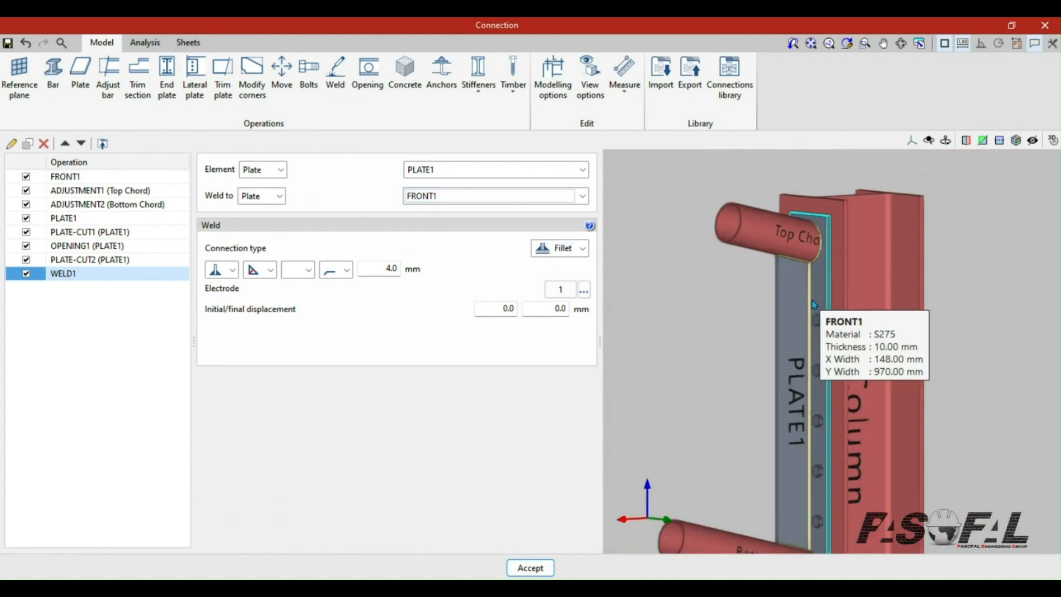
{"action": "right_click_drag", "start_coordinate": [810, 300], "coordinate": [935, 332]}
{"action": "scroll", "coordinate": [849, 272], "scroll_direction": "down", "scroll_amount": 3}
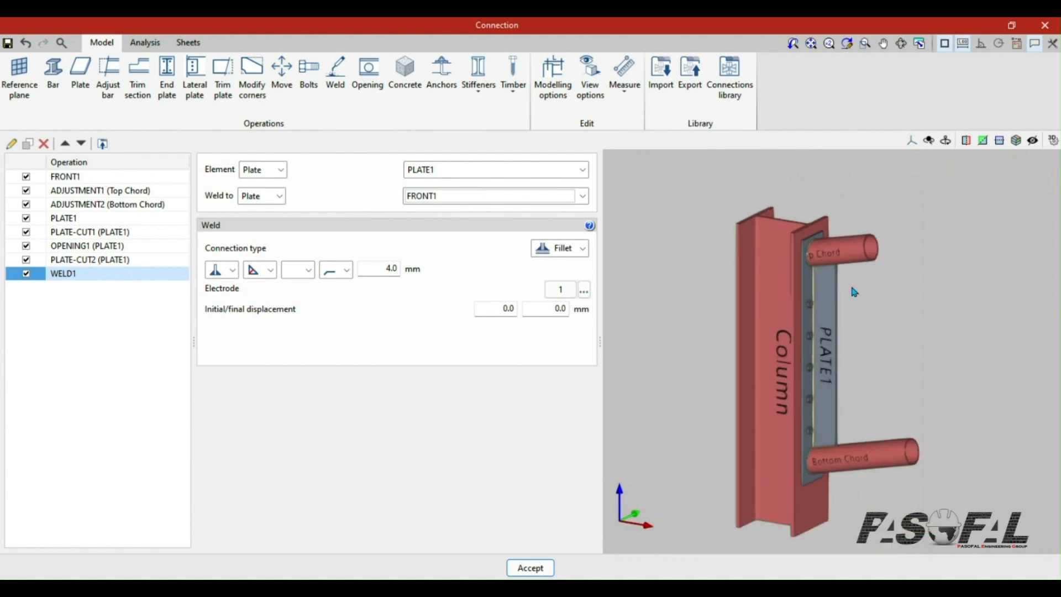
{"action": "scroll", "coordinate": [830, 309], "scroll_direction": "down", "scroll_amount": 1}
{"action": "scroll", "coordinate": [838, 320], "scroll_direction": "up", "scroll_amount": 2}
- Switch to the GstarCAD drawing and compare its truss-to-column connection detail with the modelled connection
{"action": "scroll", "coordinate": [839, 318], "scroll_direction": "down", "scroll_amount": 2}
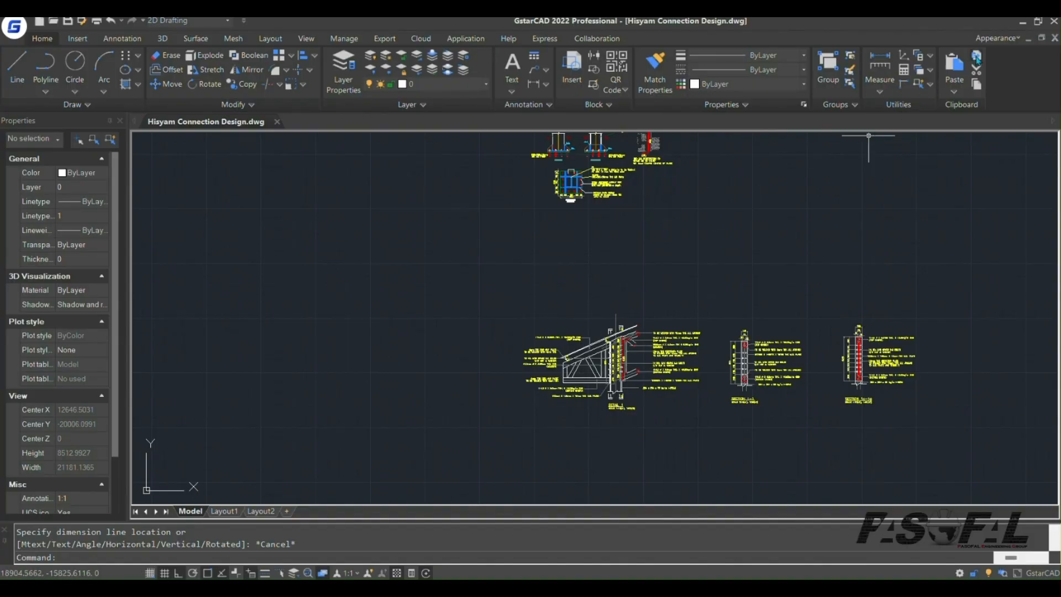
{"action": "scroll", "coordinate": [608, 346], "scroll_direction": "up", "scroll_amount": 6}
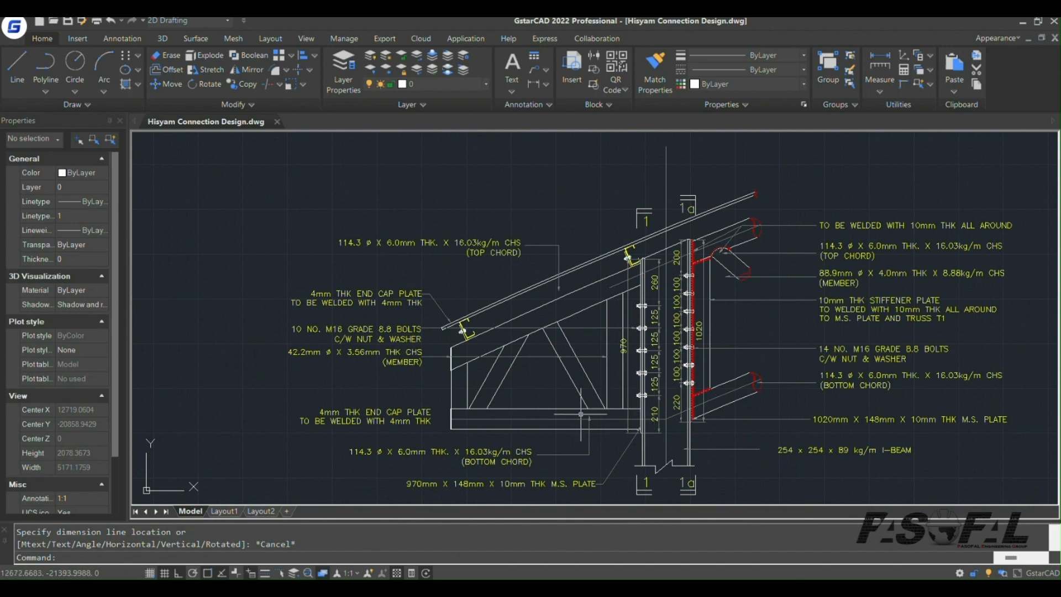
{"action": "scroll", "coordinate": [615, 419], "scroll_direction": "up", "scroll_amount": 7}
{"action": "scroll", "coordinate": [734, 376], "scroll_direction": "down", "scroll_amount": 3}
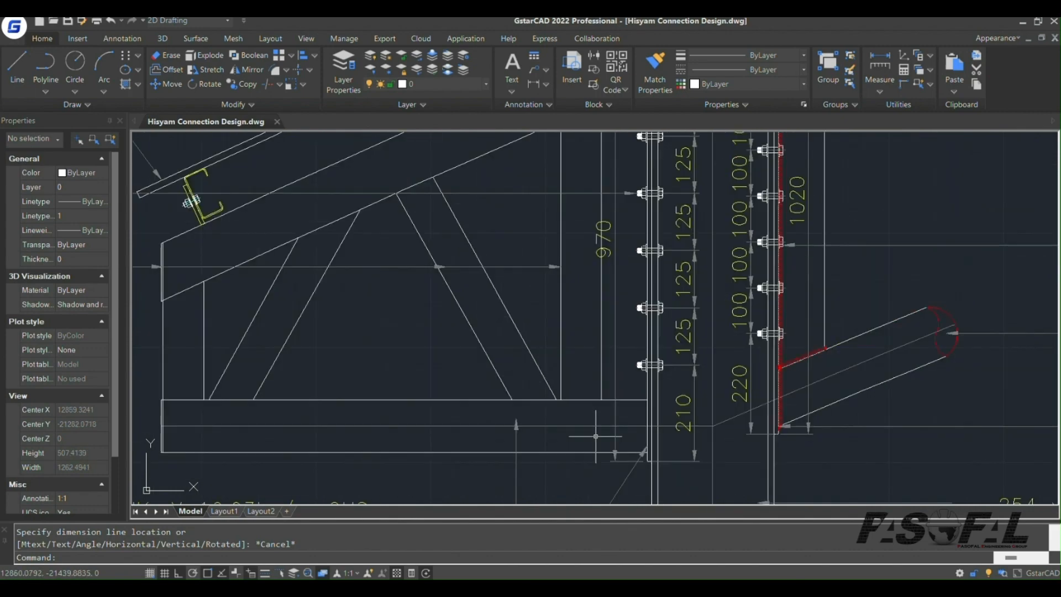
{"action": "scroll", "coordinate": [636, 359], "scroll_direction": "up", "scroll_amount": 3}
{"action": "scroll", "coordinate": [636, 360], "scroll_direction": "down", "scroll_amount": 7}
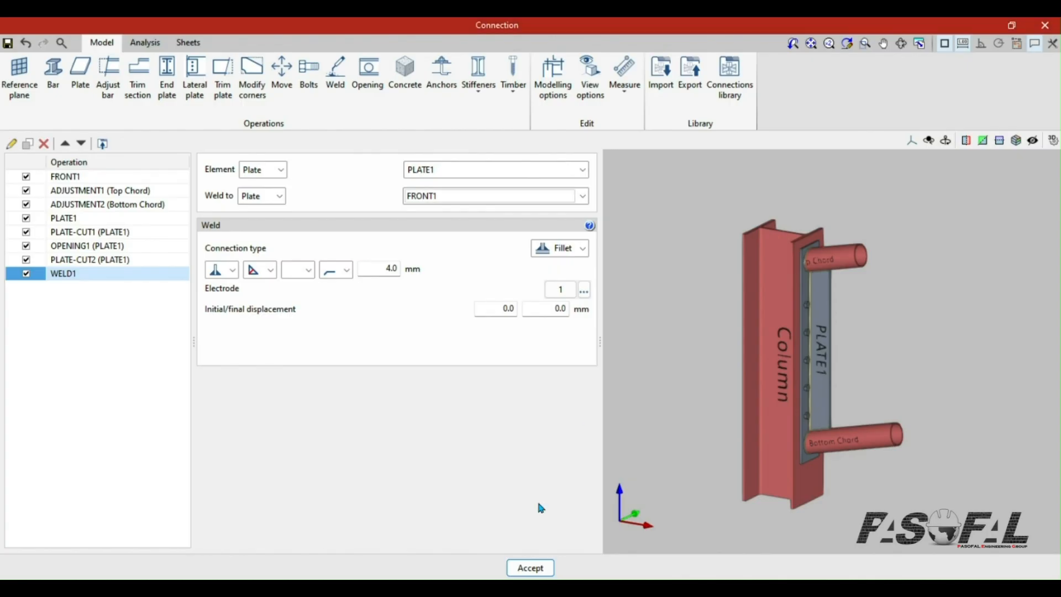
{"action": "scroll", "coordinate": [818, 309], "scroll_direction": "up", "scroll_amount": 2}
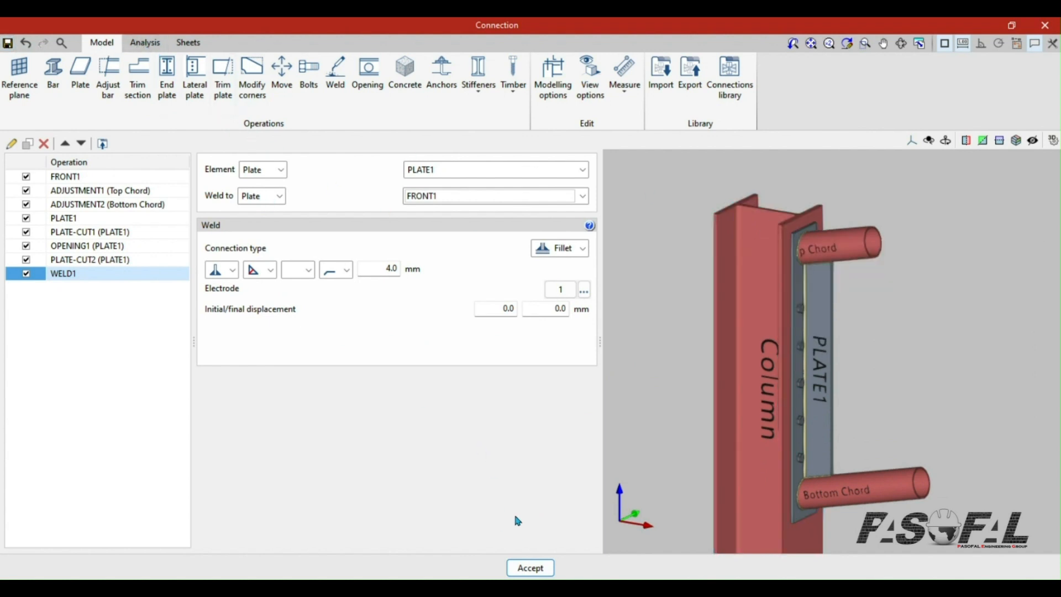
- Open the load definitions for the connection's bars in the analysis
{"action": "left_click", "coordinate": [145, 42]}
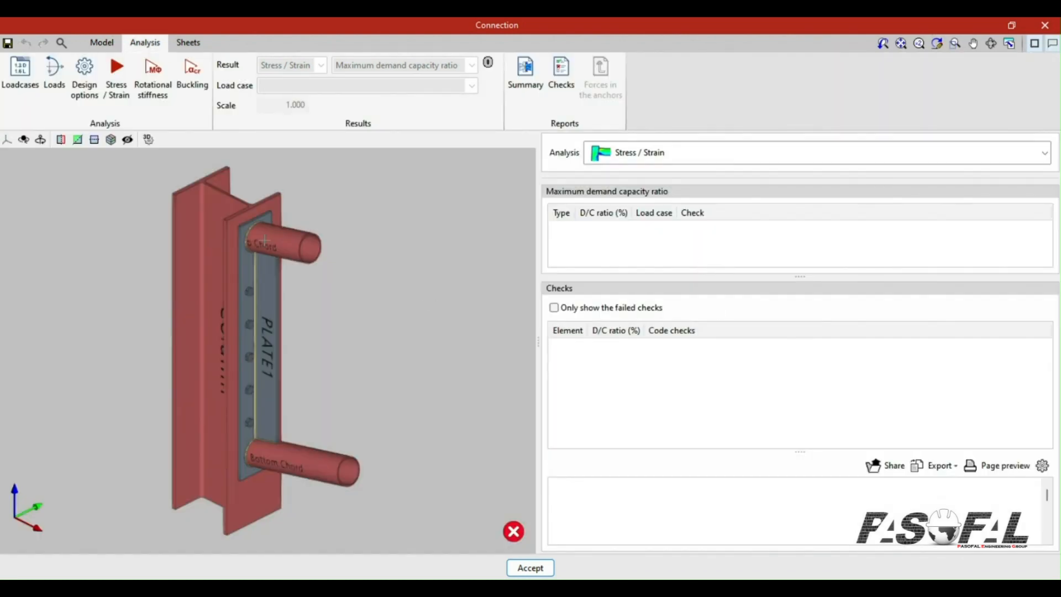
{"action": "scroll", "coordinate": [264, 240], "scroll_direction": "up", "scroll_amount": 5}
{"action": "scroll", "coordinate": [346, 419], "scroll_direction": "down", "scroll_amount": 7}
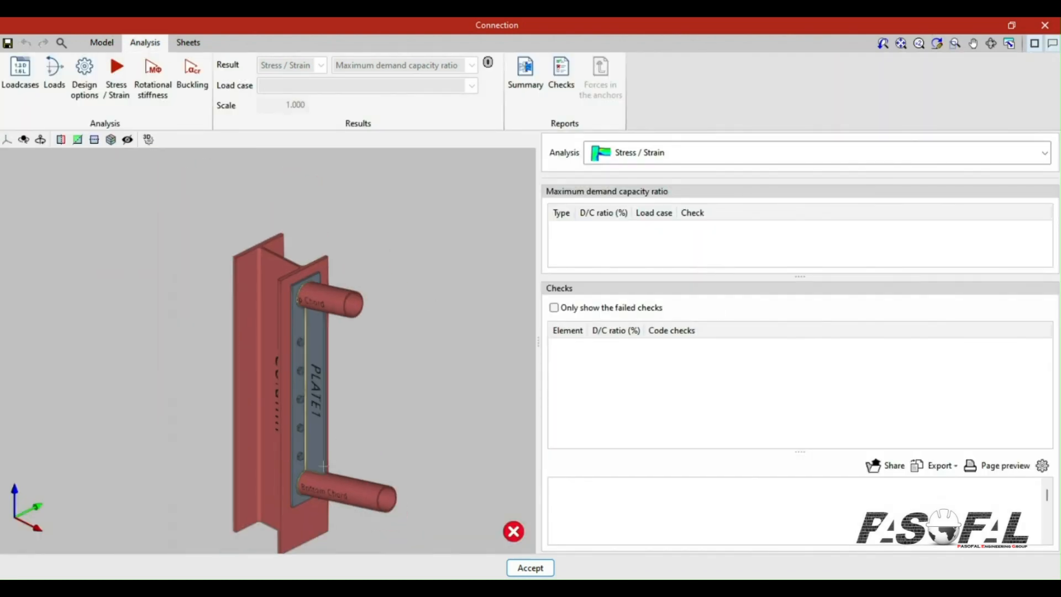
{"action": "scroll", "coordinate": [353, 415], "scroll_direction": "down", "scroll_amount": 1}
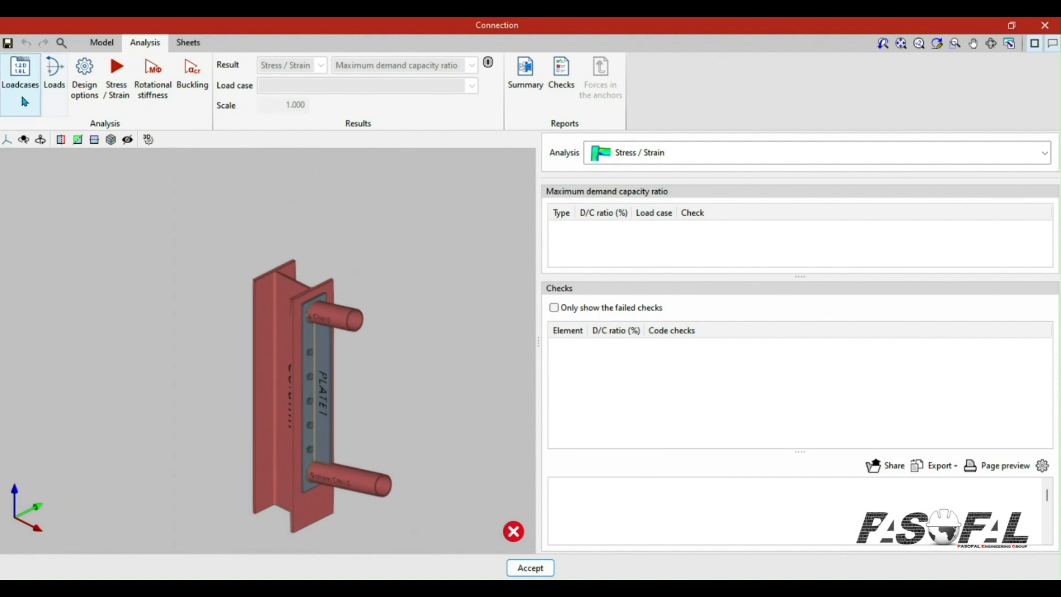
{"action": "left_click", "coordinate": [55, 83]}
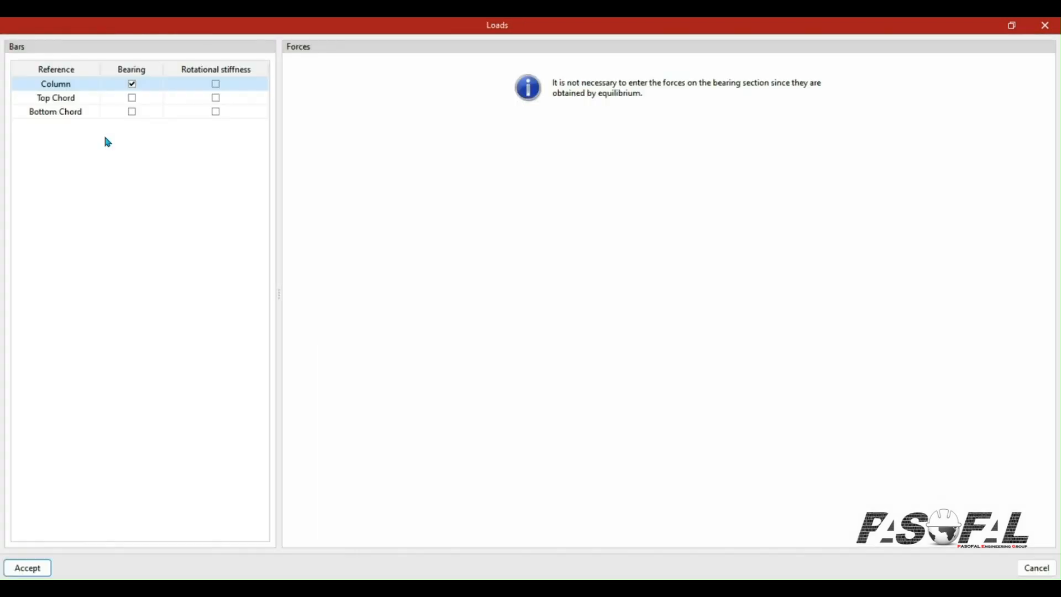
- Enter 10 and 20 kN while defining the Top Chord's axial force N for load case LC1, and display the Bottom Chord's forces
{"action": "left_click", "coordinate": [137, 95]}
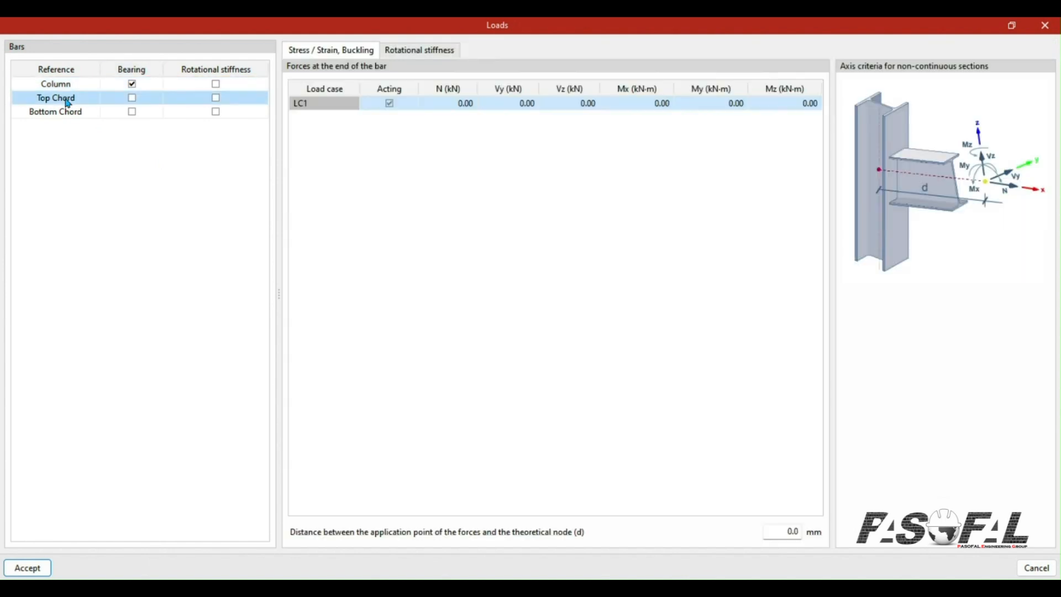
{"action": "left_click", "coordinate": [471, 107]}
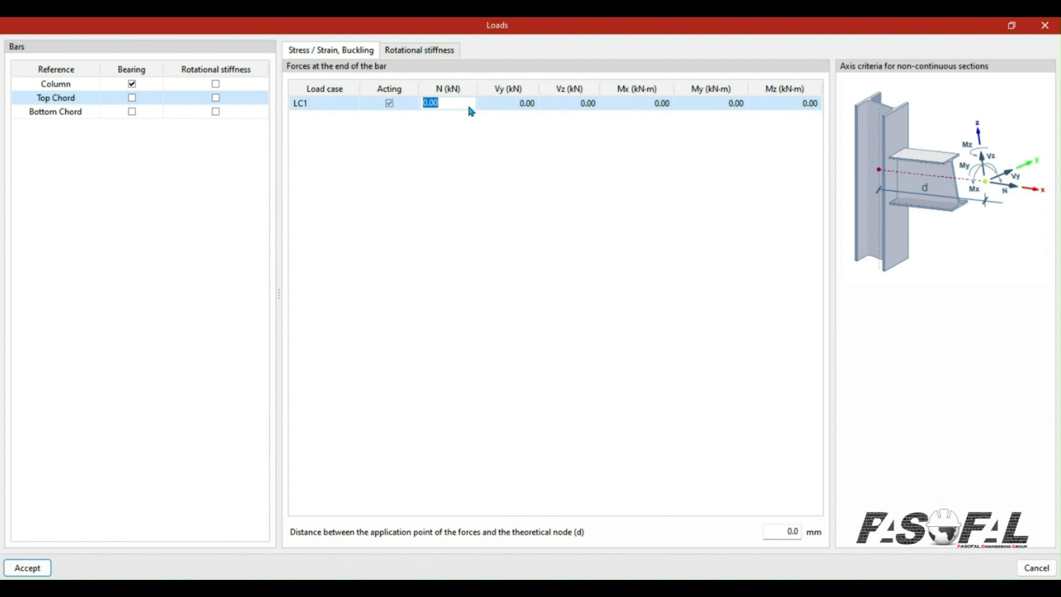
{"action": "type", "text": "10"}
{"action": "type", "text": "20"}
{"action": "key", "text": "Return"}
{"action": "left_click", "coordinate": [457, 106]}
{"action": "left_click", "coordinate": [482, 175]}
{"action": "left_click", "coordinate": [74, 111]}
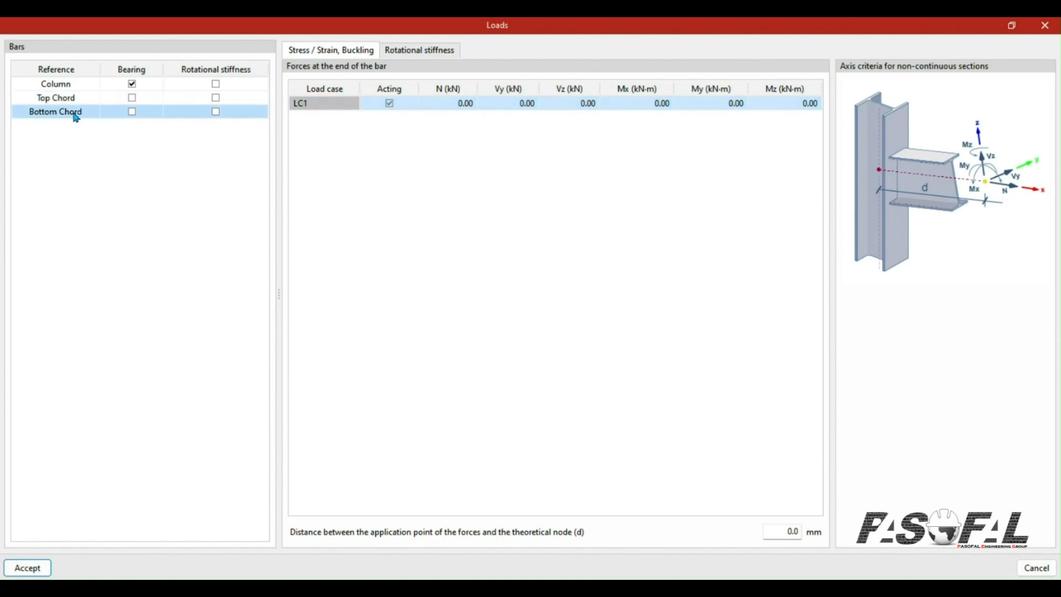
- Set the Bottom Chord's axial force N to 20 kN for load case LC1, then run the Stress / Strain analysis
{"action": "left_click", "coordinate": [454, 107]}
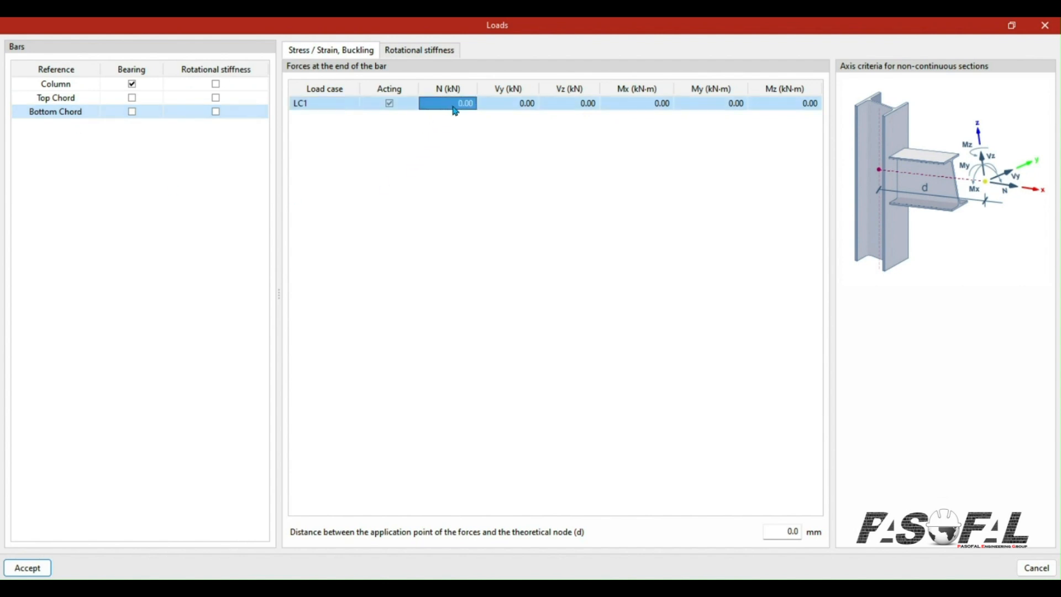
{"action": "type", "text": "20"}
{"action": "left_click", "coordinate": [497, 104]}
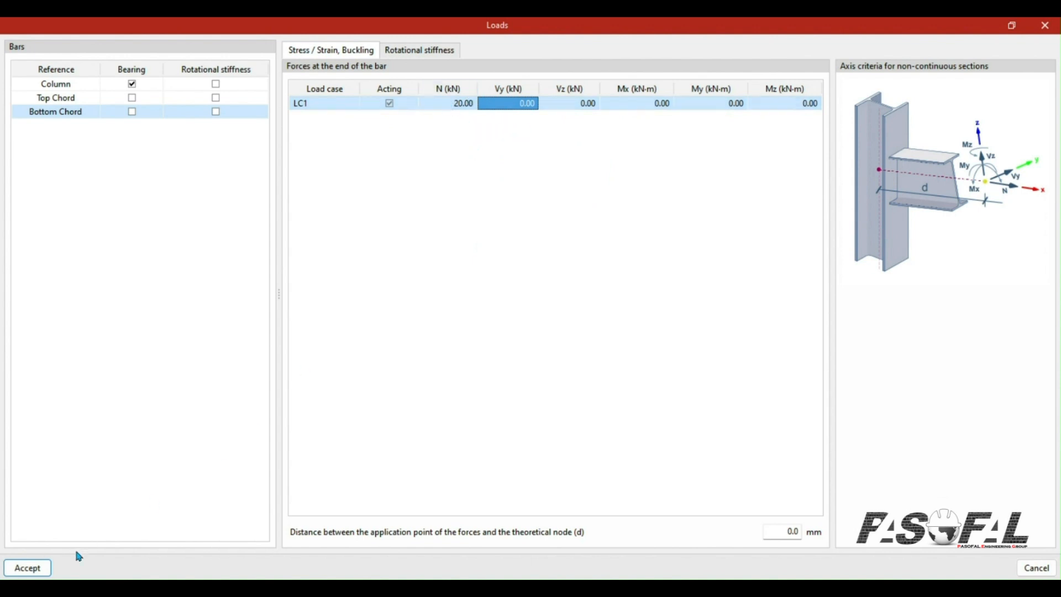
{"action": "left_click", "coordinate": [28, 568]}
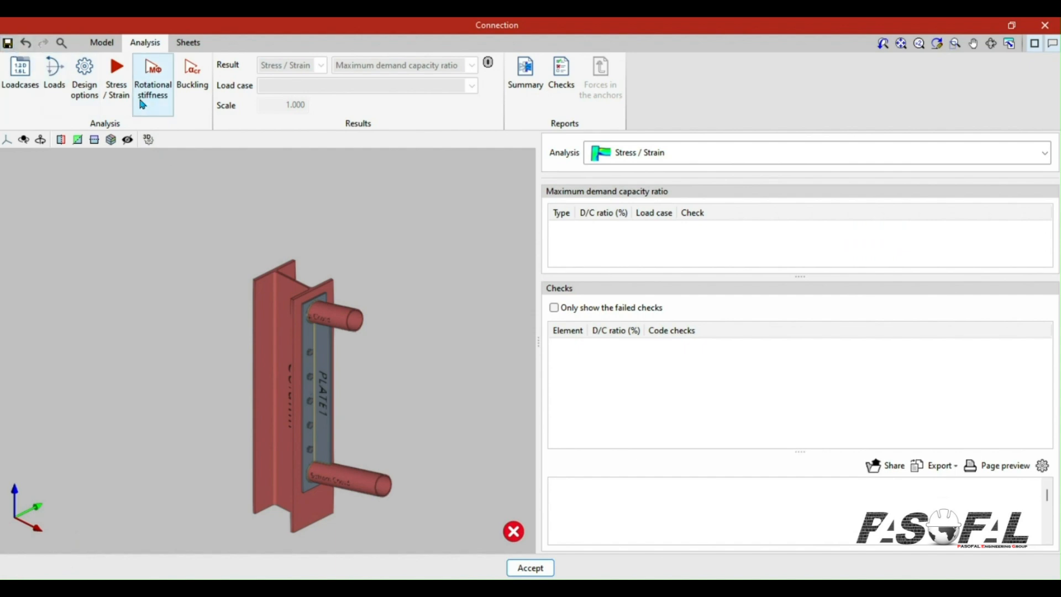
{"action": "left_click", "coordinate": [113, 100]}
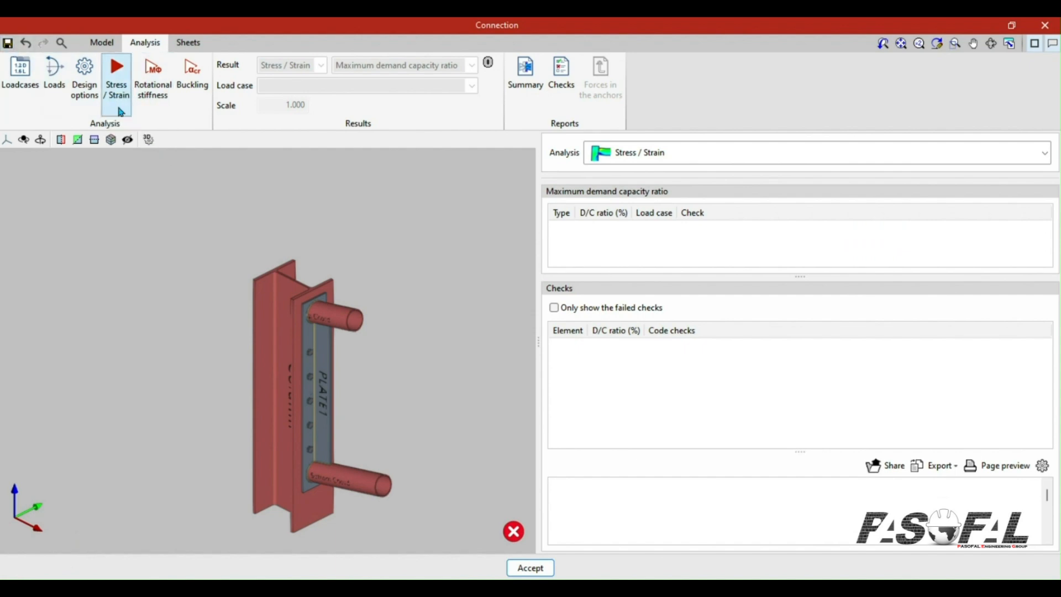
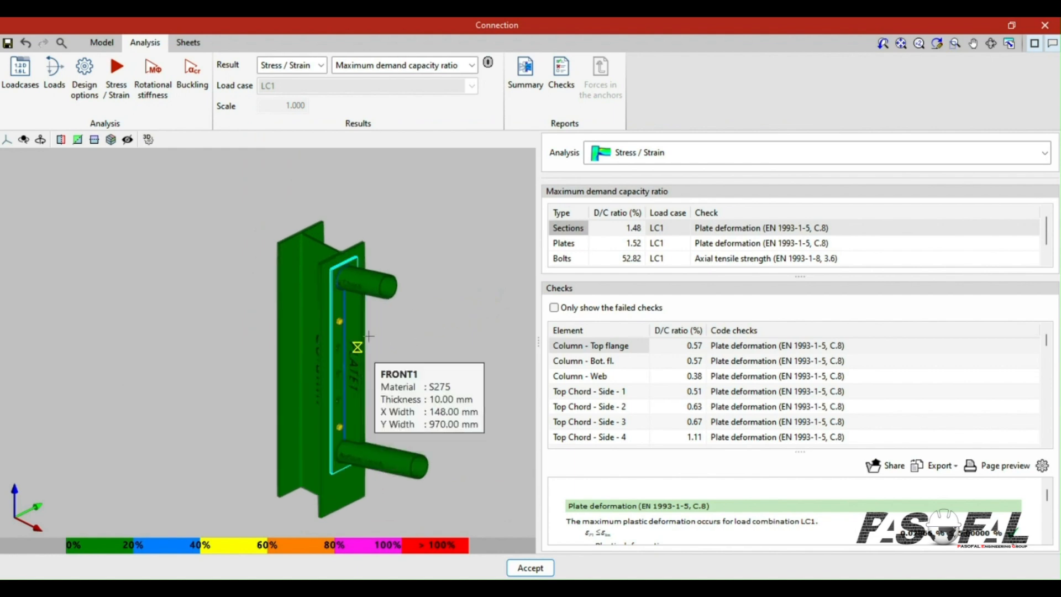
- Examine the maximum demand capacity ratio colours on the bolts, PLATE1 and FRONT1 near the Top Chord
{"action": "scroll", "coordinate": [356, 472], "scroll_direction": "up", "scroll_amount": 5}
{"action": "scroll", "coordinate": [359, 476], "scroll_direction": "down", "scroll_amount": 2}
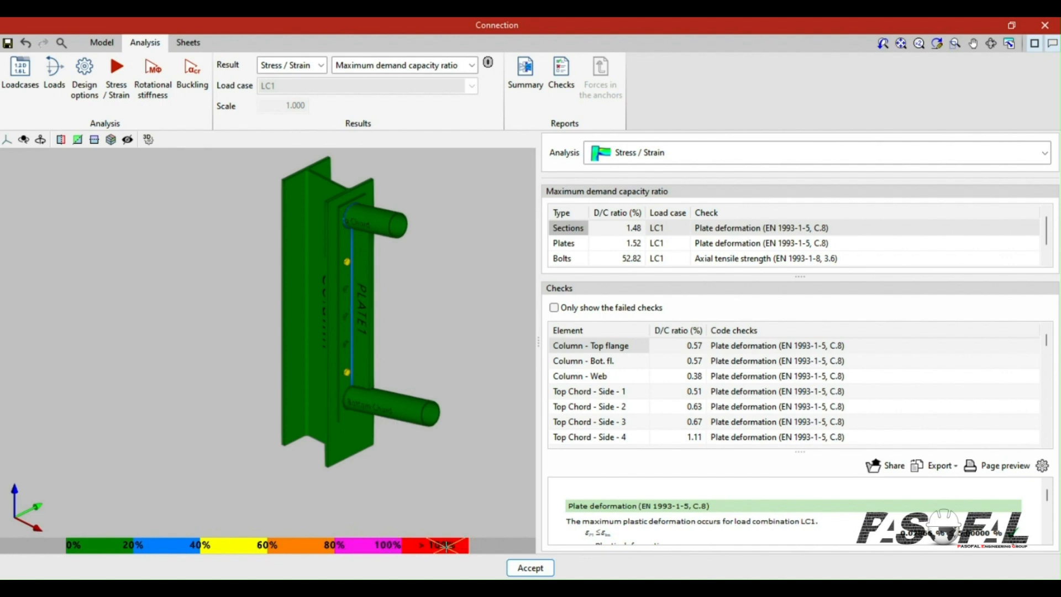
{"action": "scroll", "coordinate": [331, 237], "scroll_direction": "up", "scroll_amount": 5}
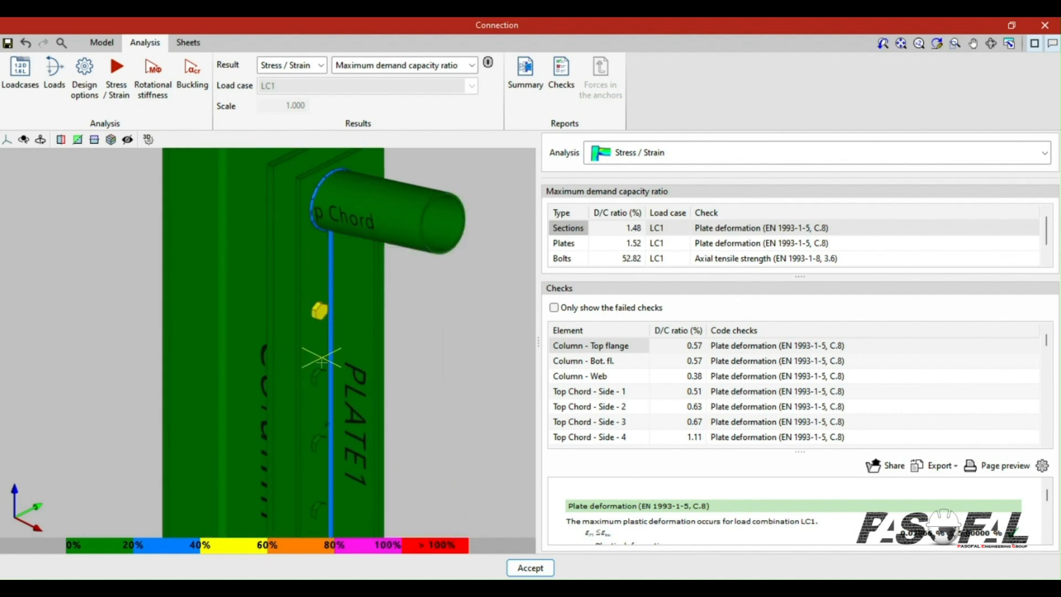
{"action": "scroll", "coordinate": [331, 285], "scroll_direction": "up", "scroll_amount": 3}
{"action": "scroll", "coordinate": [348, 316], "scroll_direction": "up", "scroll_amount": 3}
{"action": "scroll", "coordinate": [414, 299], "scroll_direction": "down", "scroll_amount": 7}
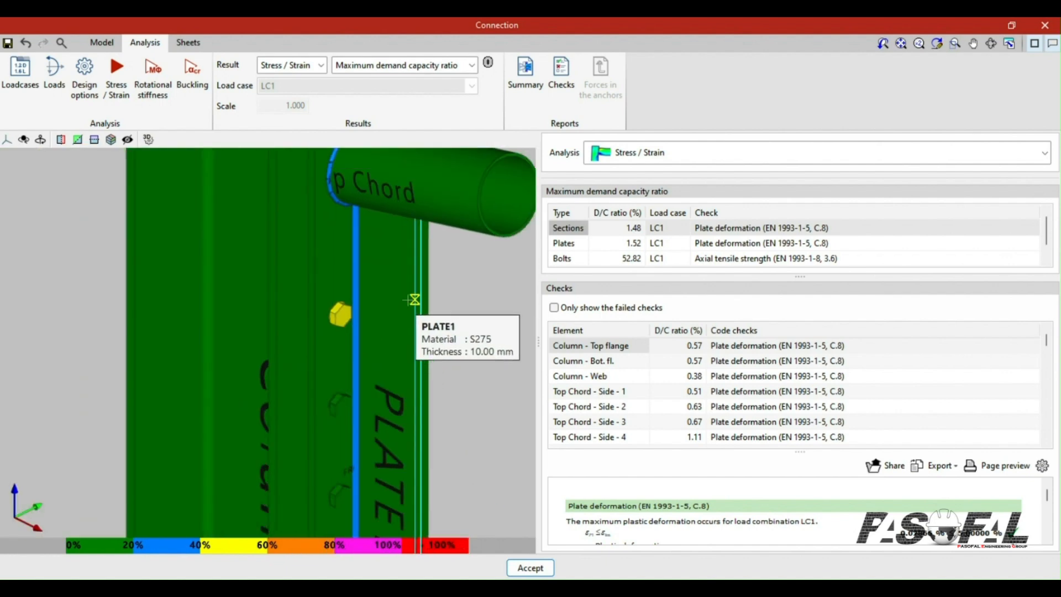
{"action": "scroll", "coordinate": [372, 396], "scroll_direction": "down", "scroll_amount": 3}
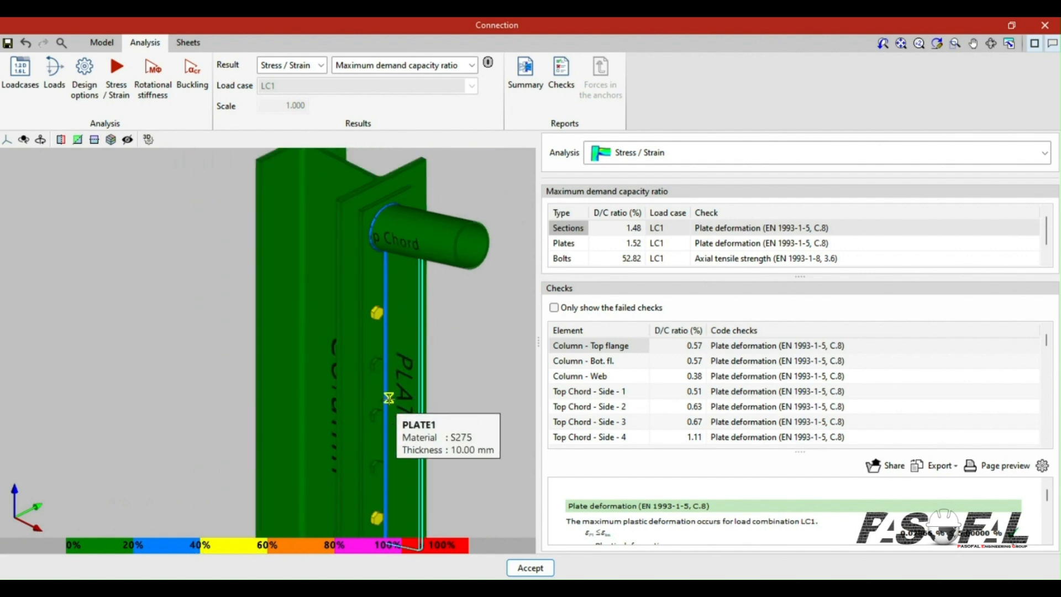
{"action": "scroll", "coordinate": [356, 353], "scroll_direction": "up", "scroll_amount": 6}
{"action": "scroll", "coordinate": [358, 318], "scroll_direction": "up", "scroll_amount": 5}
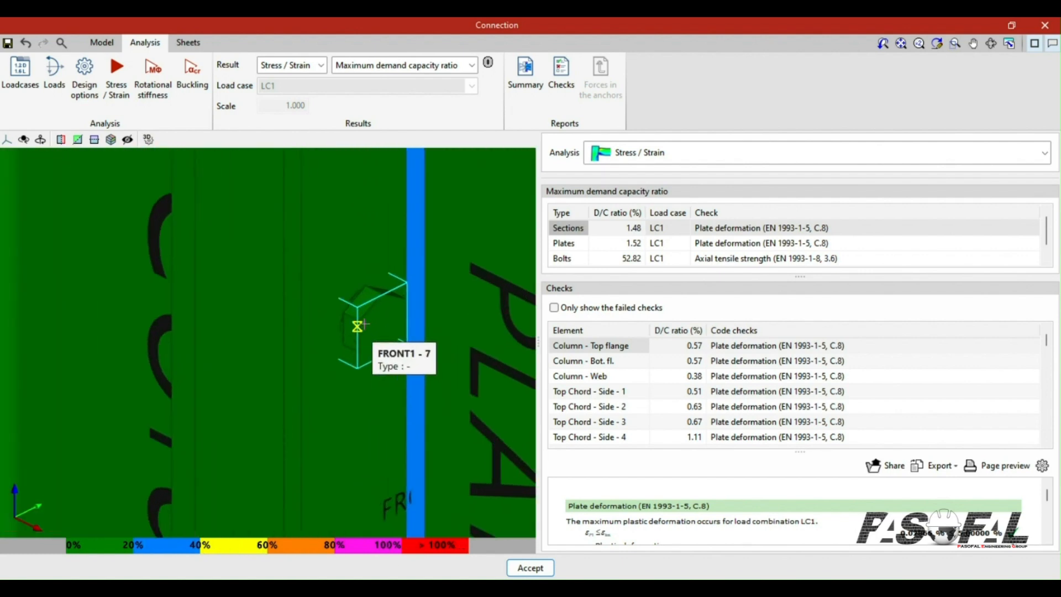
{"action": "scroll", "coordinate": [369, 319], "scroll_direction": "down", "scroll_amount": 4}
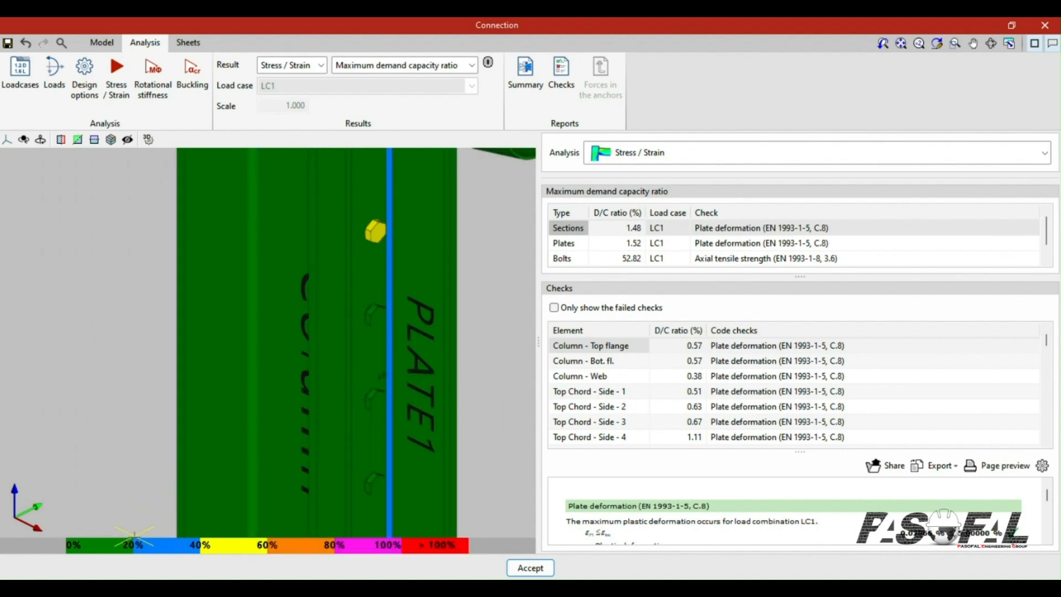
{"action": "scroll", "coordinate": [375, 230], "scroll_direction": "up", "scroll_amount": 2}
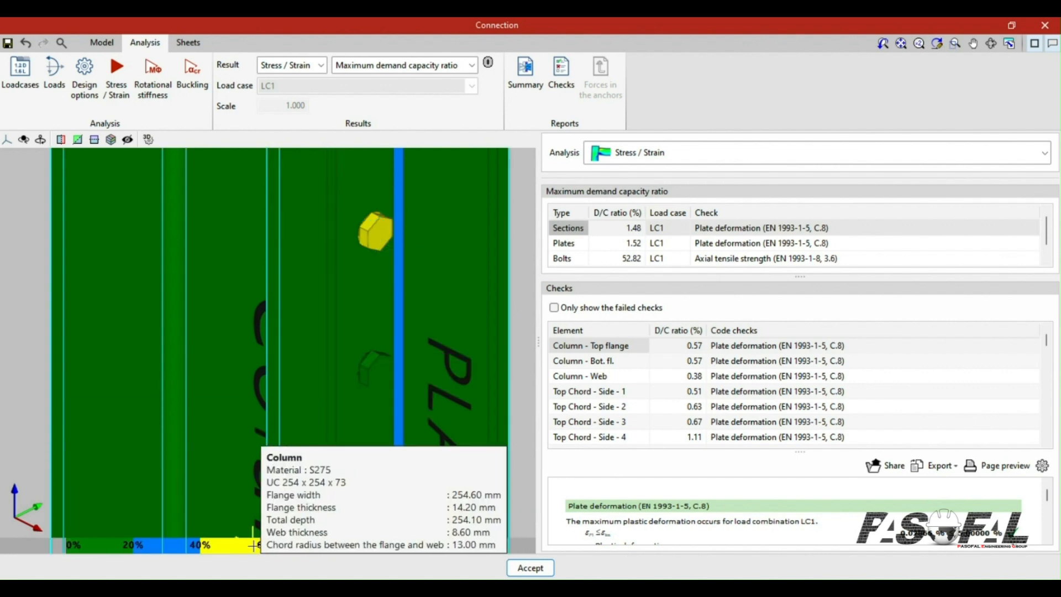
{"action": "scroll", "coordinate": [390, 225], "scroll_direction": "down", "scroll_amount": 2}
{"action": "scroll", "coordinate": [392, 232], "scroll_direction": "down", "scroll_amount": 3}
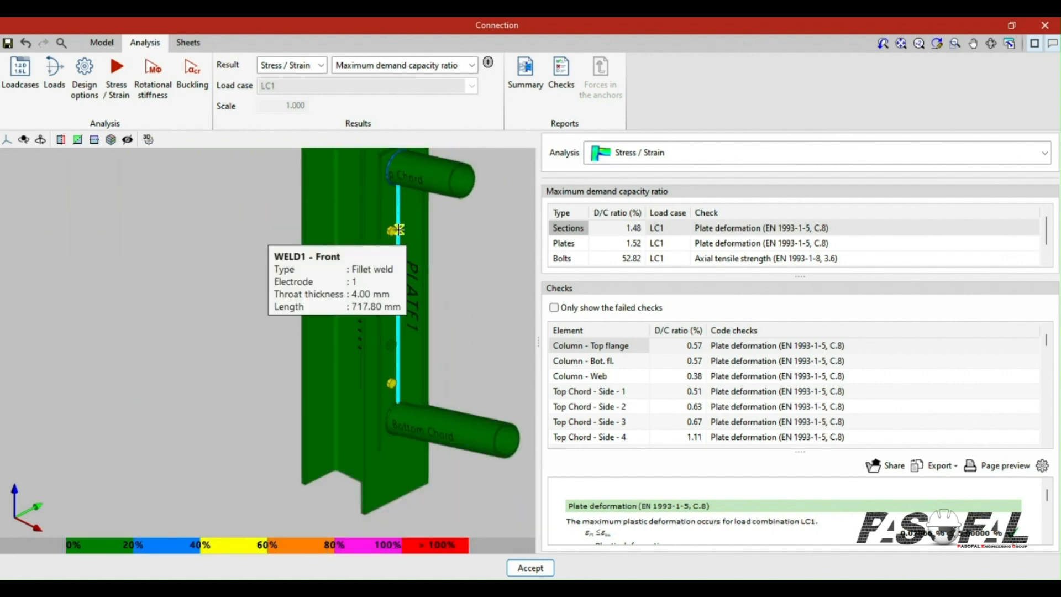
- Examine the demand capacity ratio colours along WELD1 and on the chord-end welds at the Top Chord and Bottom Chord
{"action": "scroll", "coordinate": [393, 287], "scroll_direction": "up", "scroll_amount": 5}
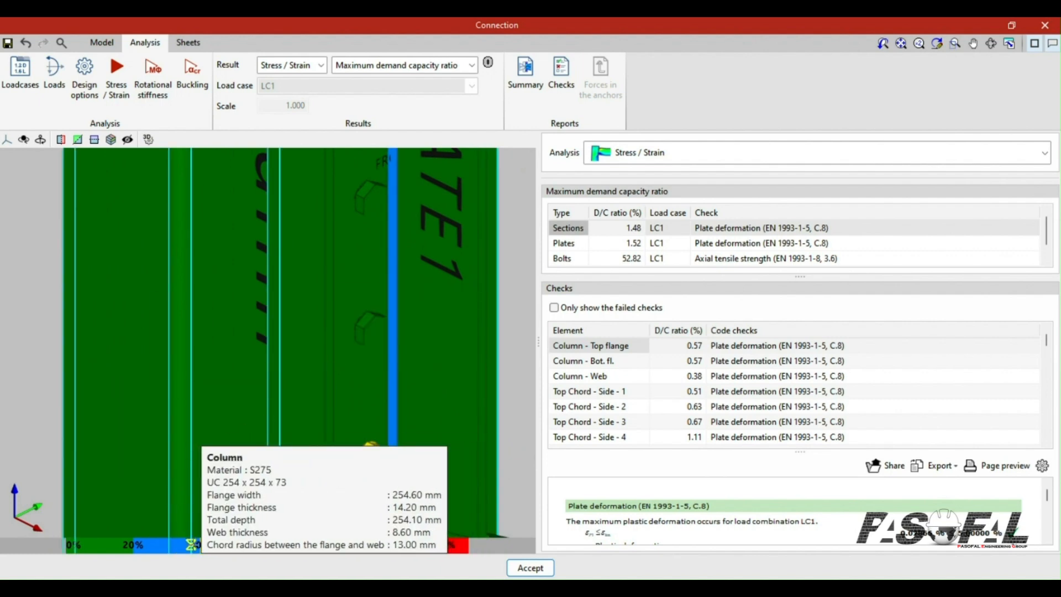
{"action": "scroll", "coordinate": [381, 321], "scroll_direction": "up", "scroll_amount": 2}
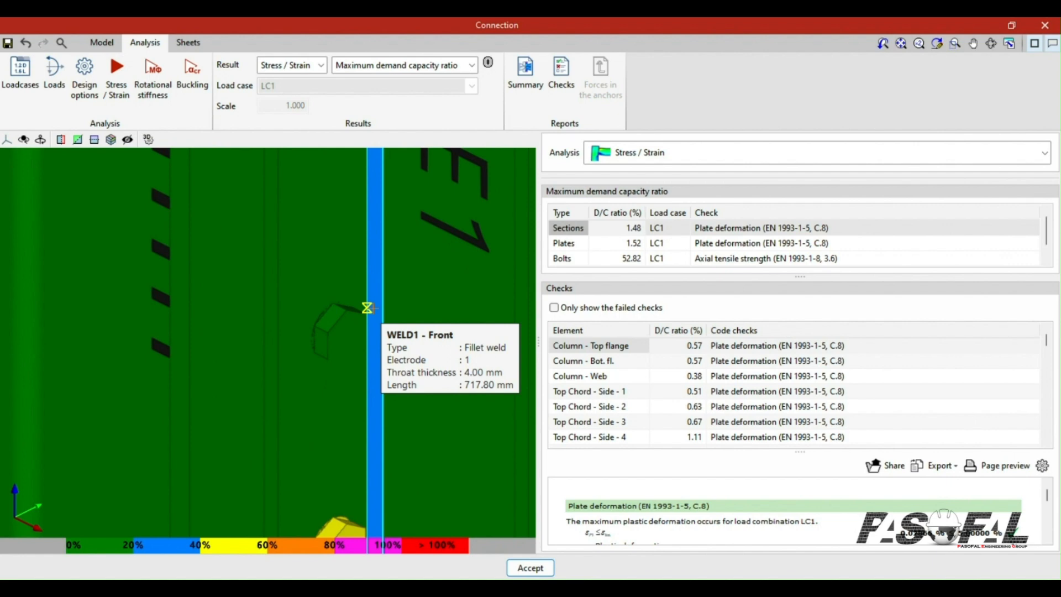
{"action": "scroll", "coordinate": [379, 320], "scroll_direction": "down", "scroll_amount": 4}
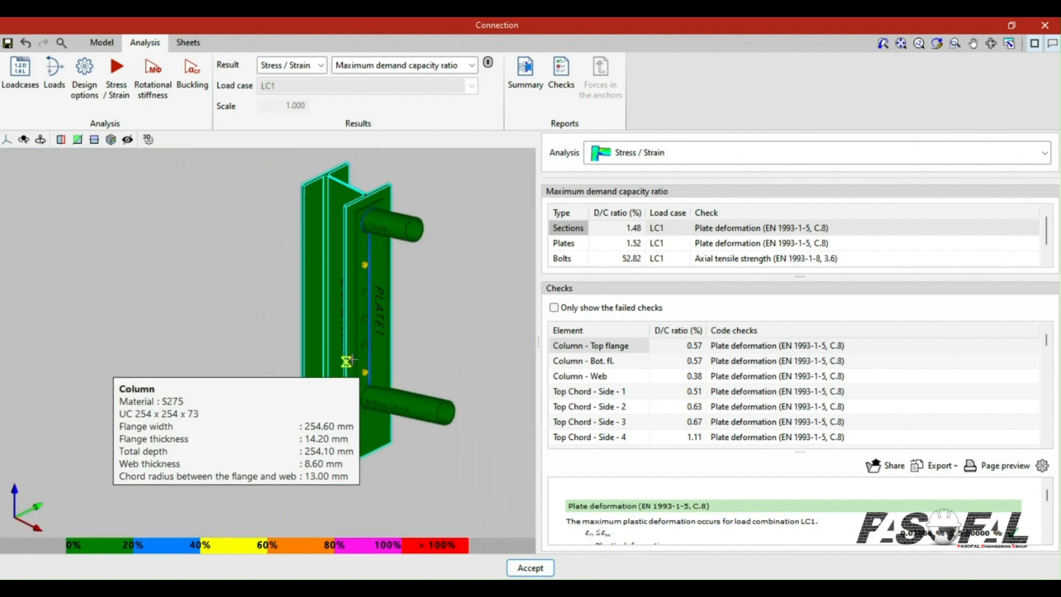
{"action": "scroll", "coordinate": [433, 270], "scroll_direction": "up", "scroll_amount": 2}
{"action": "scroll", "coordinate": [361, 185], "scroll_direction": "up", "scroll_amount": 3}
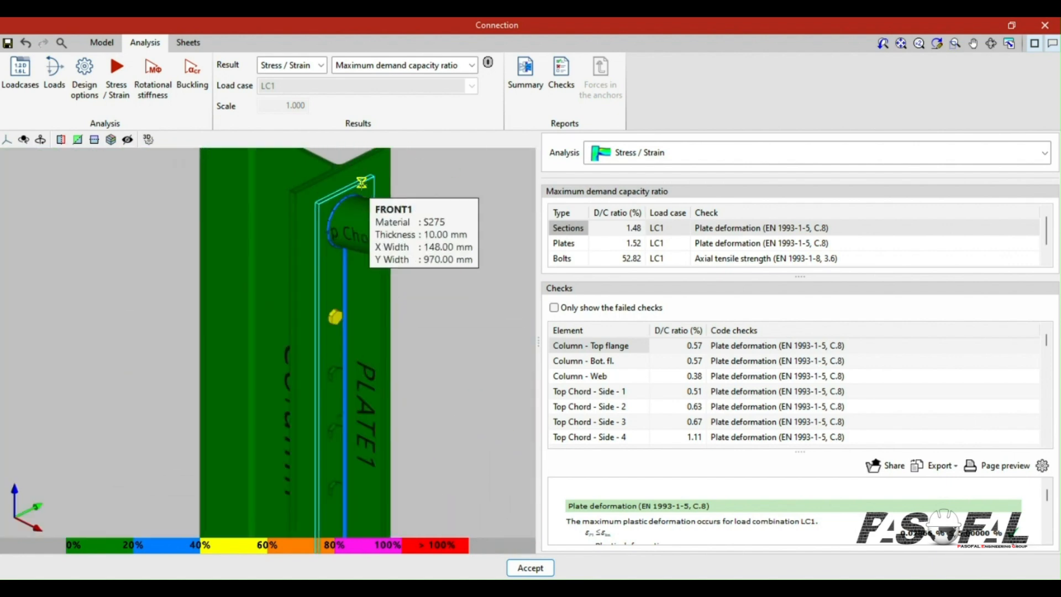
{"action": "scroll", "coordinate": [361, 182], "scroll_direction": "up", "scroll_amount": 2}
{"action": "scroll", "coordinate": [364, 191], "scroll_direction": "down", "scroll_amount": 3}
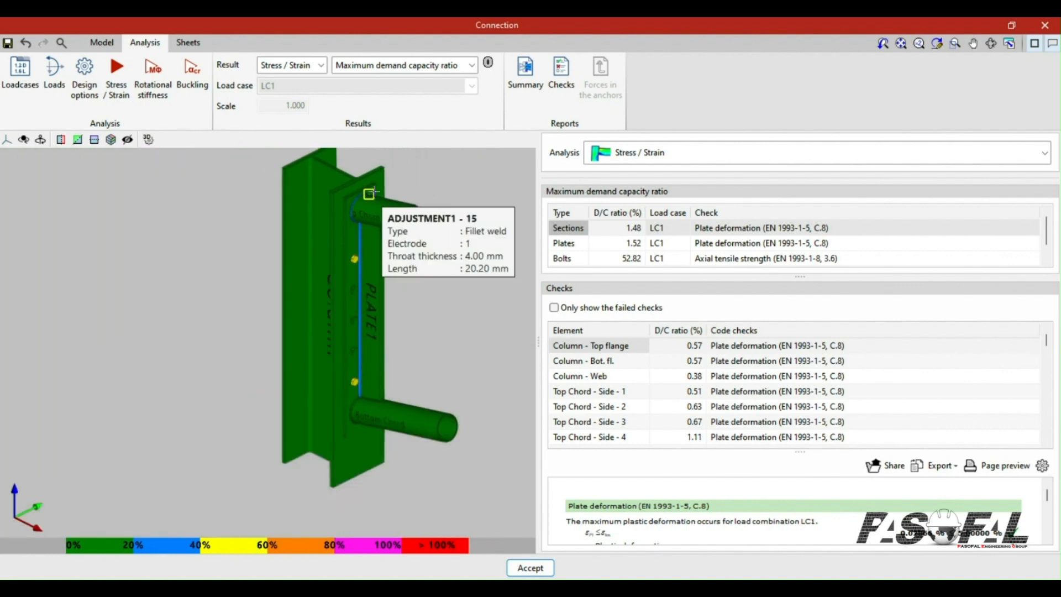
{"action": "scroll", "coordinate": [372, 395], "scroll_direction": "up", "scroll_amount": 5}
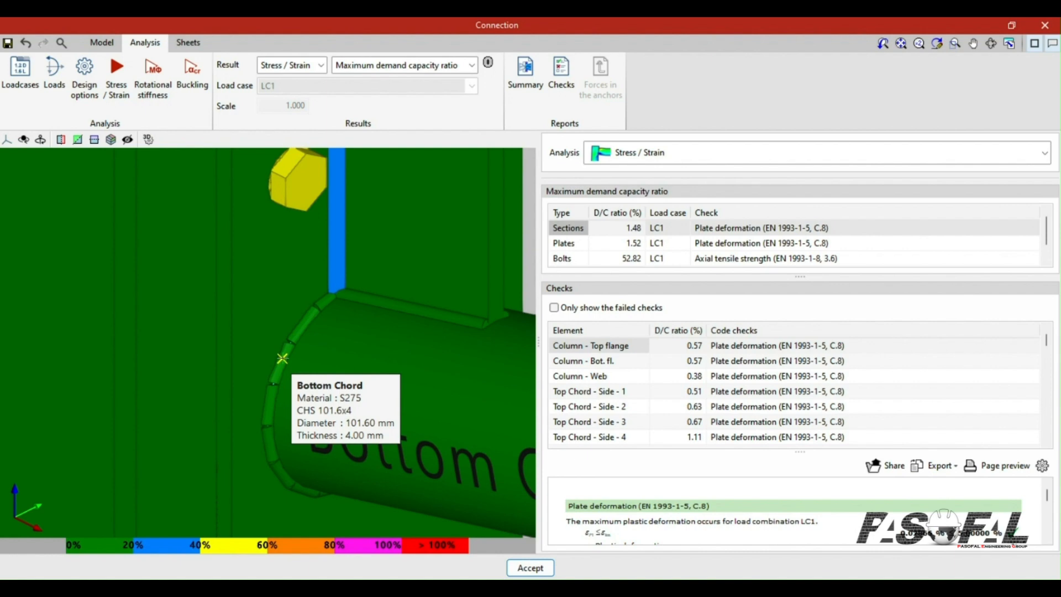
{"action": "scroll", "coordinate": [327, 366], "scroll_direction": "down", "scroll_amount": 10}
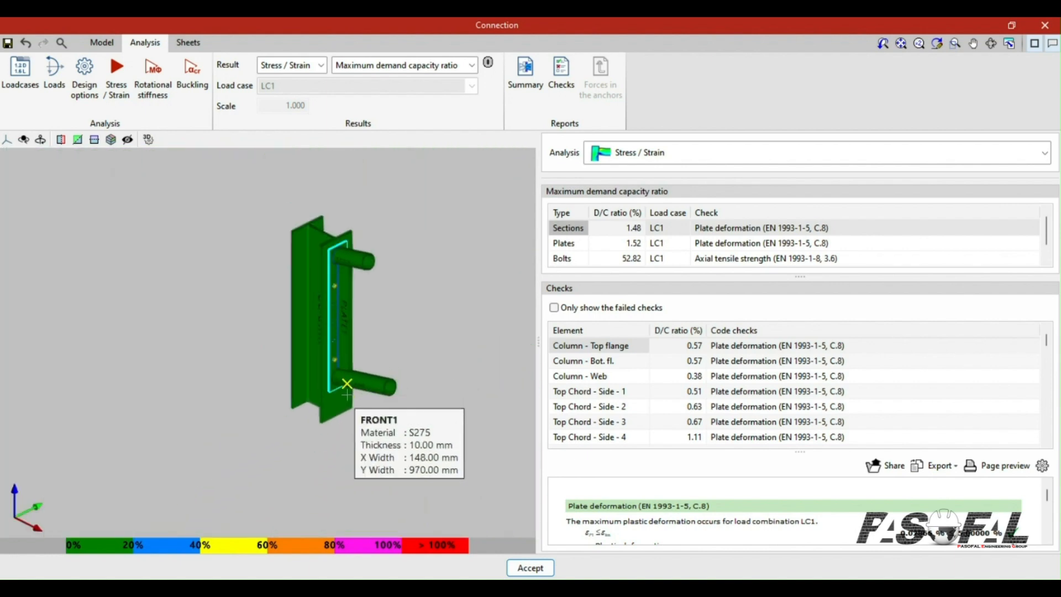
{"action": "scroll", "coordinate": [395, 317], "scroll_direction": "up", "scroll_amount": 4}
{"action": "scroll", "coordinate": [395, 316], "scroll_direction": "down", "scroll_amount": 2}
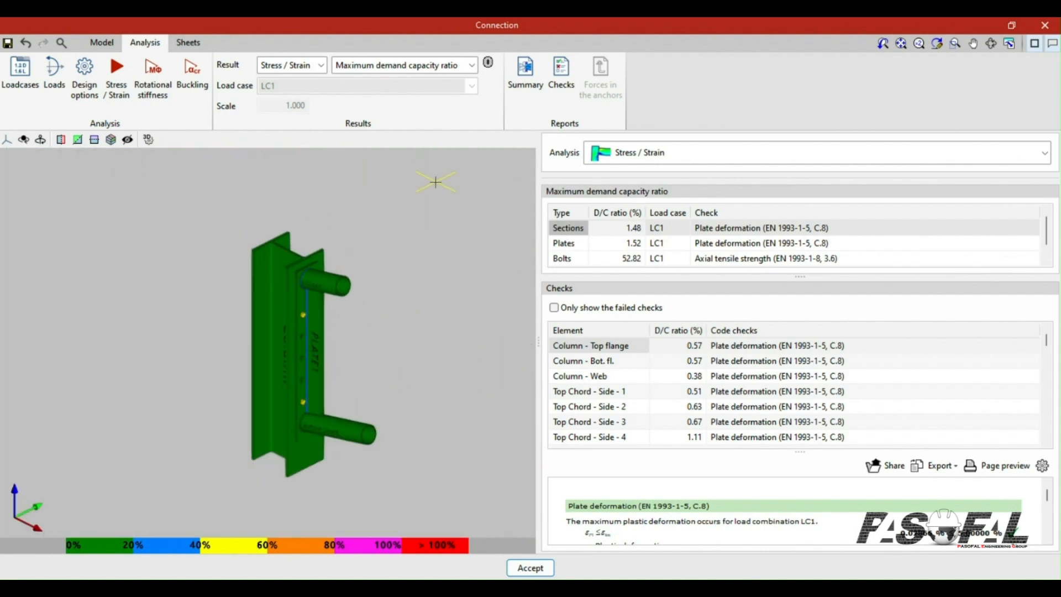
- Display the Stress / Strain results as Von Mises stress for load case LC1
{"action": "left_click", "coordinate": [323, 67]}
{"action": "left_click", "coordinate": [323, 66]}
{"action": "left_click", "coordinate": [418, 65]}
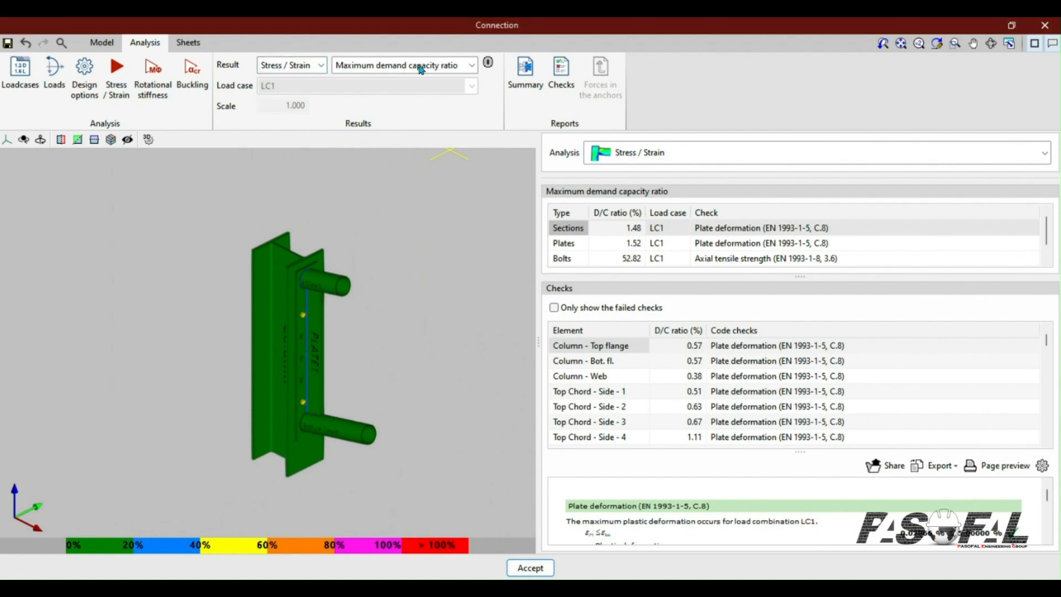
{"action": "left_click", "coordinate": [450, 69]}
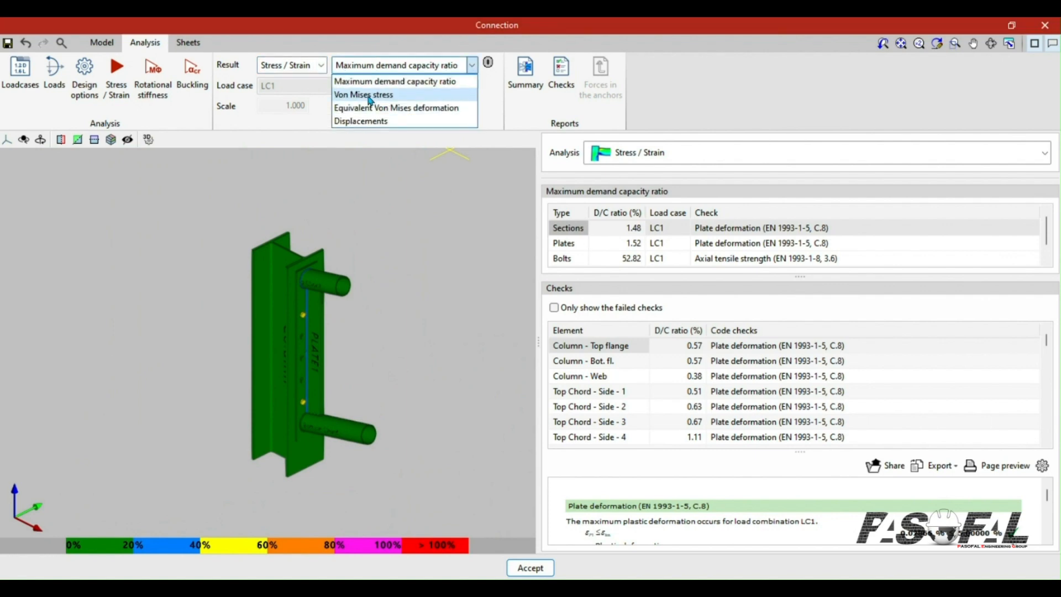
{"action": "left_click", "coordinate": [369, 97]}
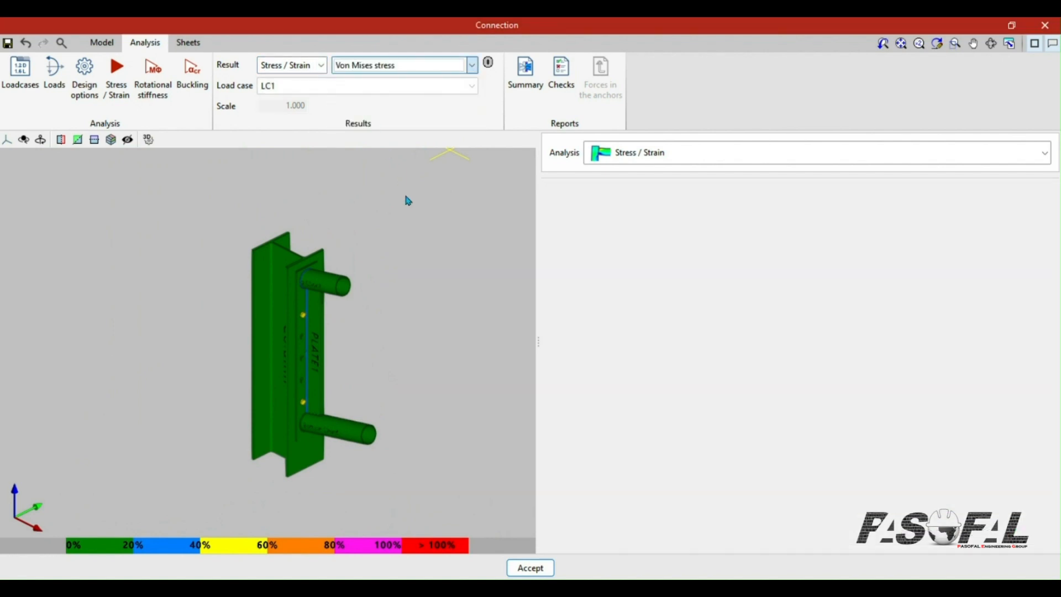
{"action": "scroll", "coordinate": [416, 247], "scroll_direction": "up", "scroll_amount": 4}
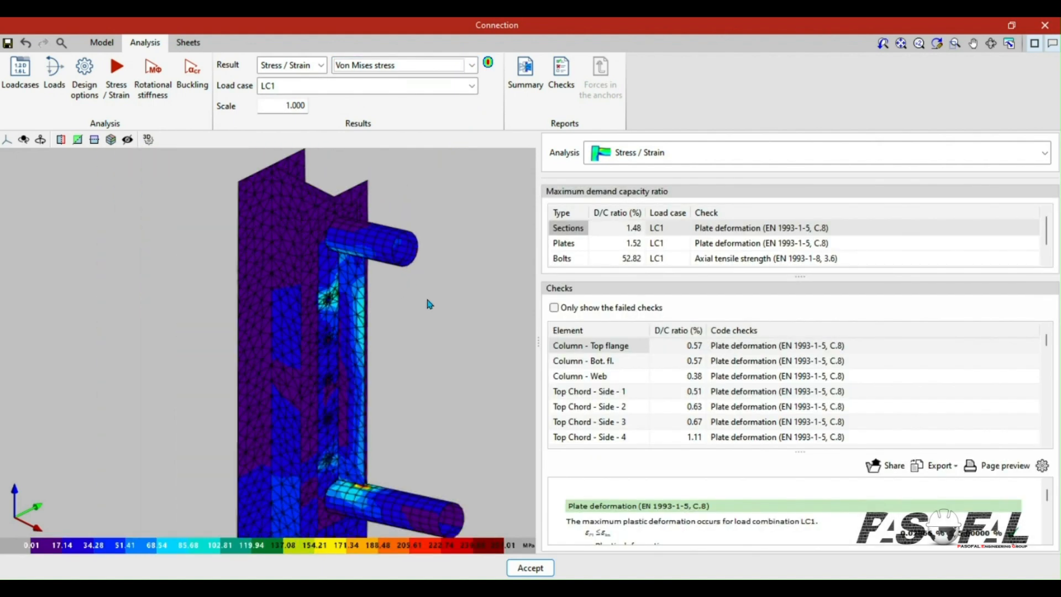
{"action": "left_click", "coordinate": [417, 86]}
{"action": "left_click", "coordinate": [307, 99]}
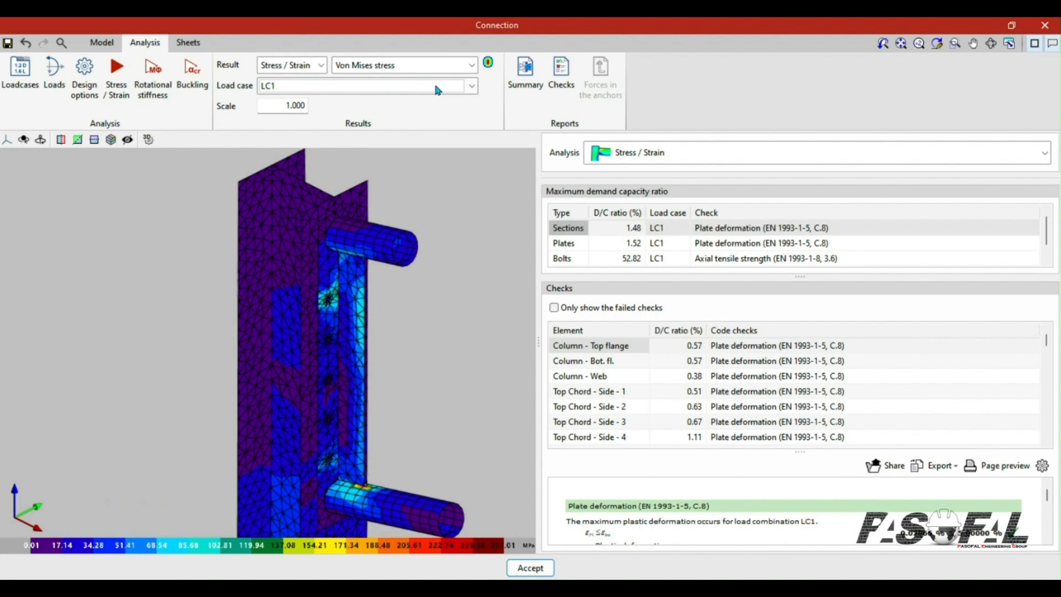
{"action": "left_click", "coordinate": [437, 87]}
{"action": "left_click", "coordinate": [437, 102]}
- Display the Equivalent Von Mises deformation and examine its distribution over the plates and chords
{"action": "left_click", "coordinate": [426, 66]}
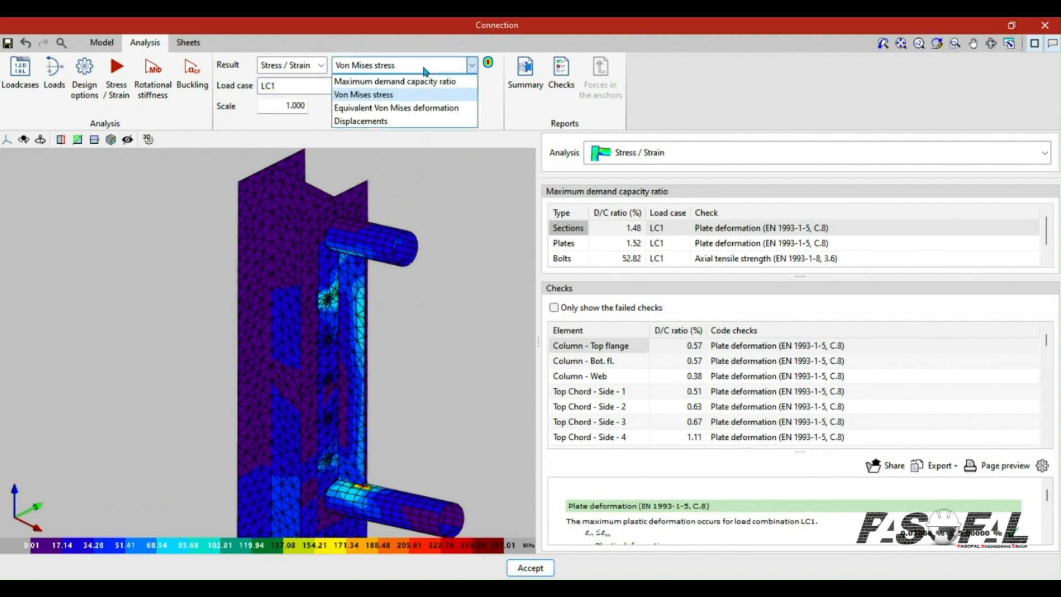
{"action": "left_click", "coordinate": [370, 109]}
{"action": "scroll", "coordinate": [391, 276], "scroll_direction": "up", "scroll_amount": 2}
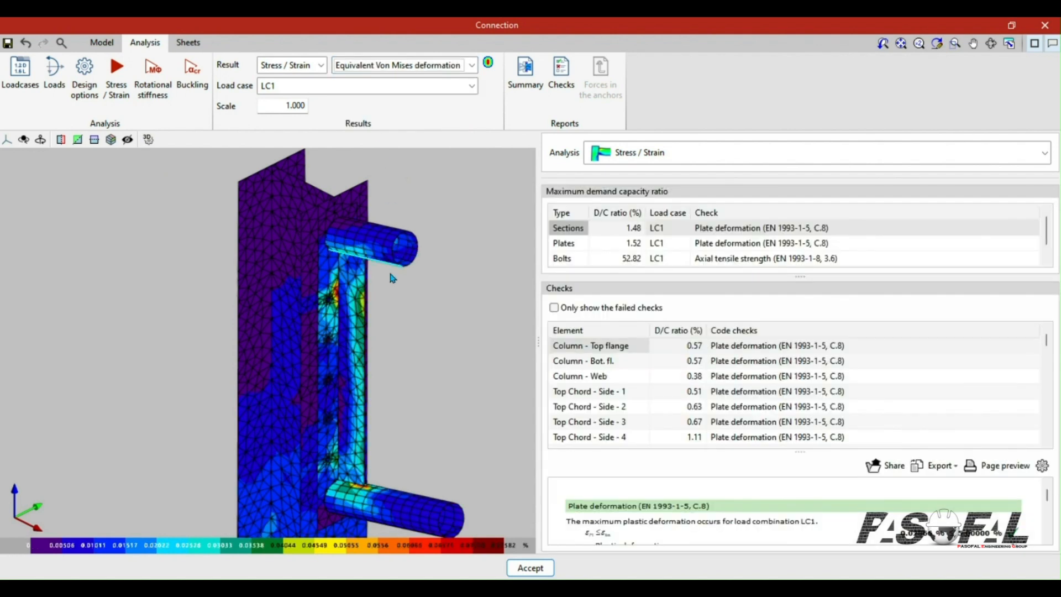
{"action": "scroll", "coordinate": [391, 304], "scroll_direction": "down", "scroll_amount": 4}
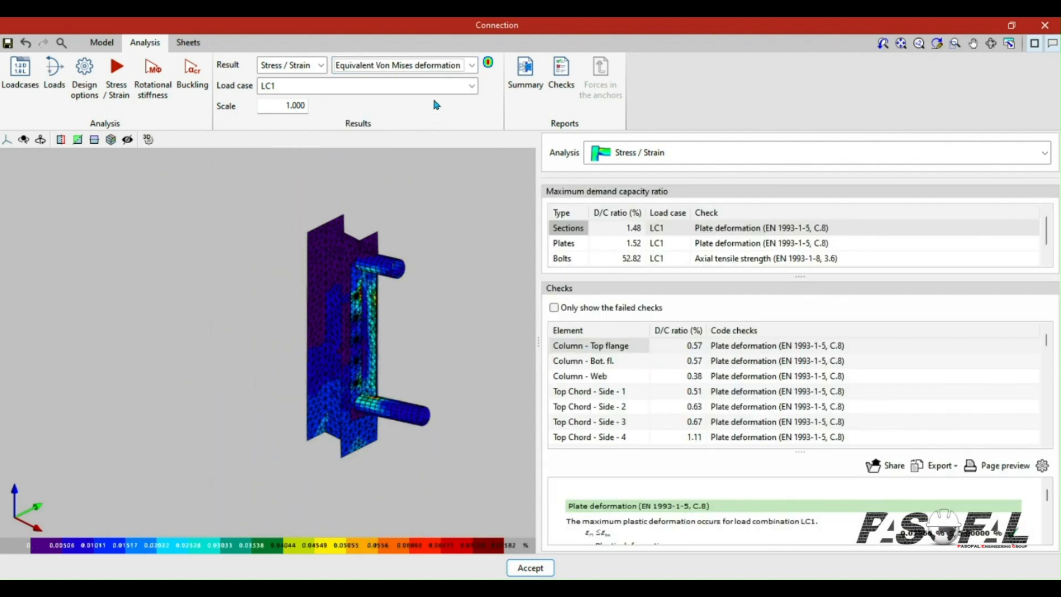
- Display the connection's displacements for LC1 at a scale of 40 and examine the deformed shape in the XZ view
{"action": "left_click", "coordinate": [428, 66]}
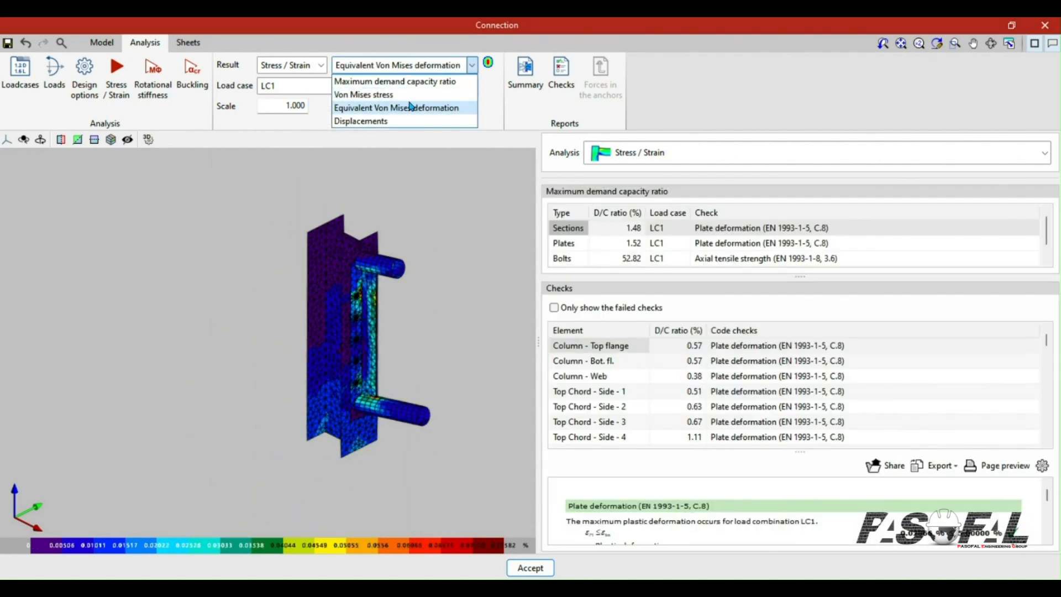
{"action": "left_click", "coordinate": [379, 121]}
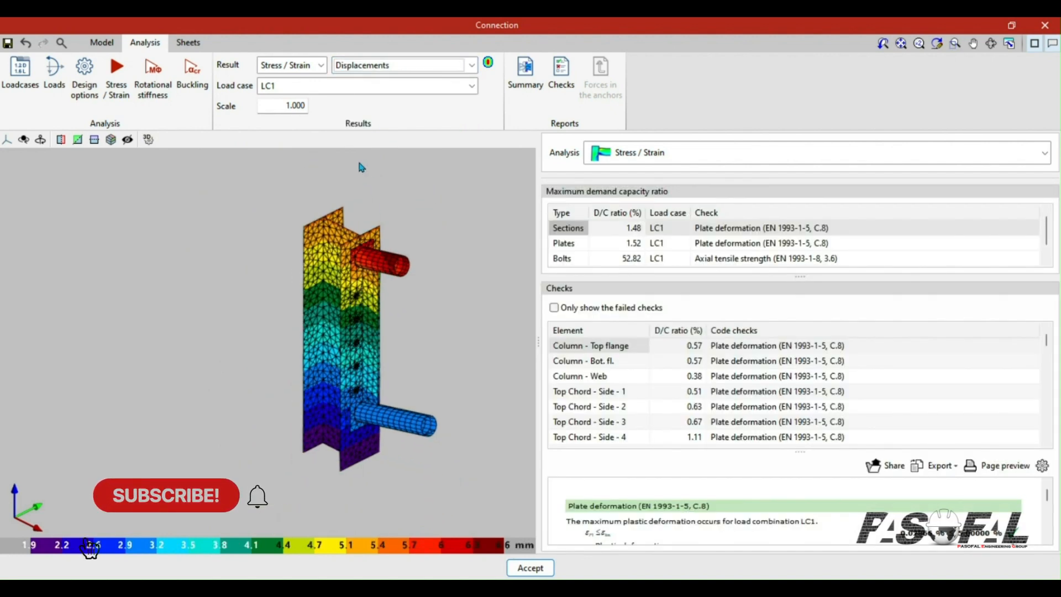
{"action": "left_click", "coordinate": [296, 106]}
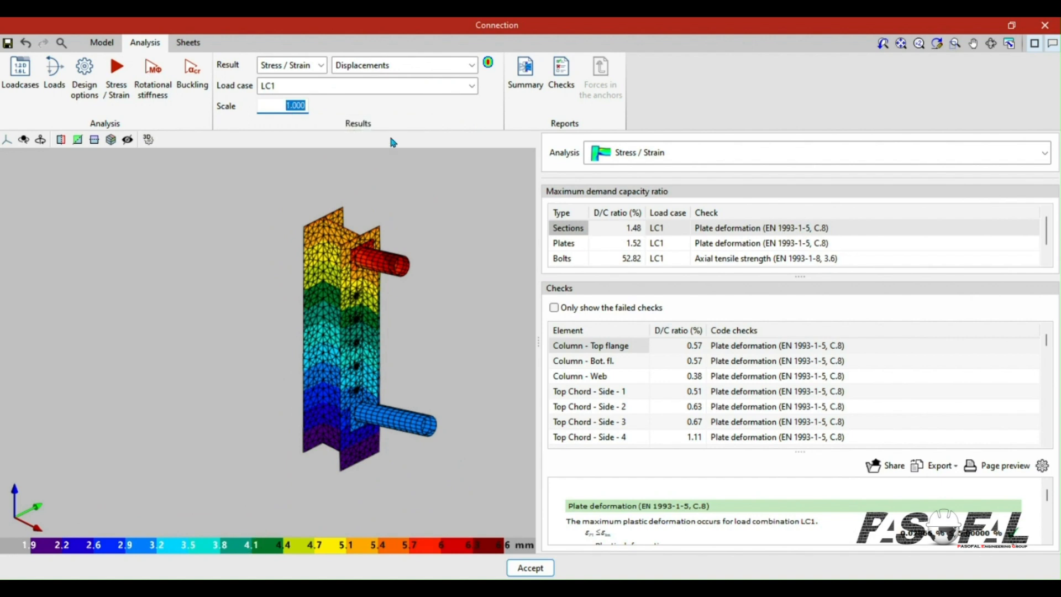
{"action": "type", "text": "40"}
{"action": "key", "text": "Return"}
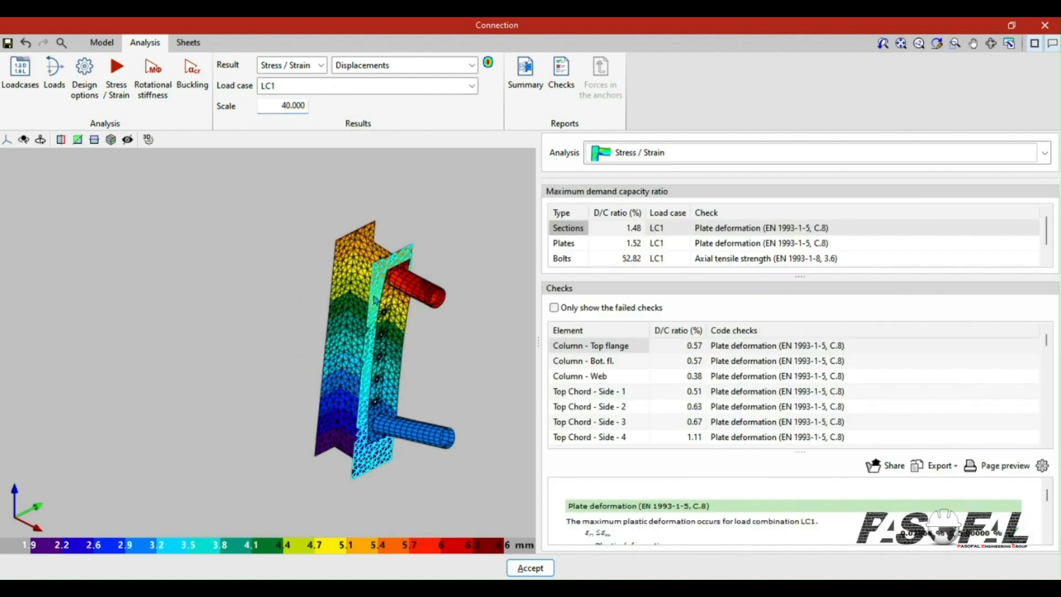
{"action": "scroll", "coordinate": [359, 298], "scroll_direction": "down", "scroll_amount": 2}
{"action": "scroll", "coordinate": [360, 295], "scroll_direction": "up", "scroll_amount": 5}
{"action": "scroll", "coordinate": [361, 290], "scroll_direction": "down", "scroll_amount": 3}
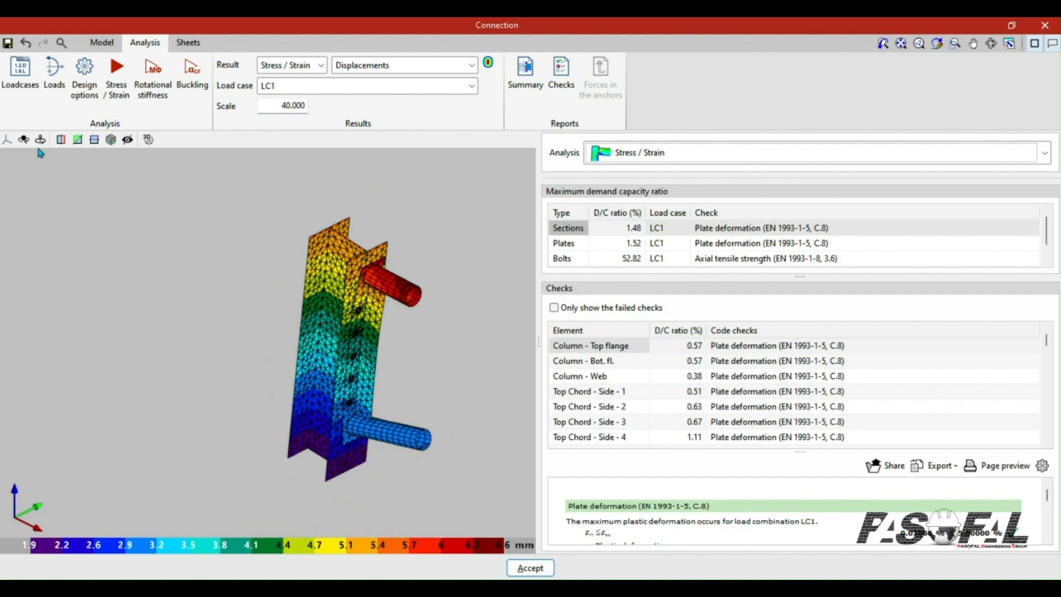
{"action": "left_click", "coordinate": [7, 139]}
{"action": "left_click", "coordinate": [12, 162]}
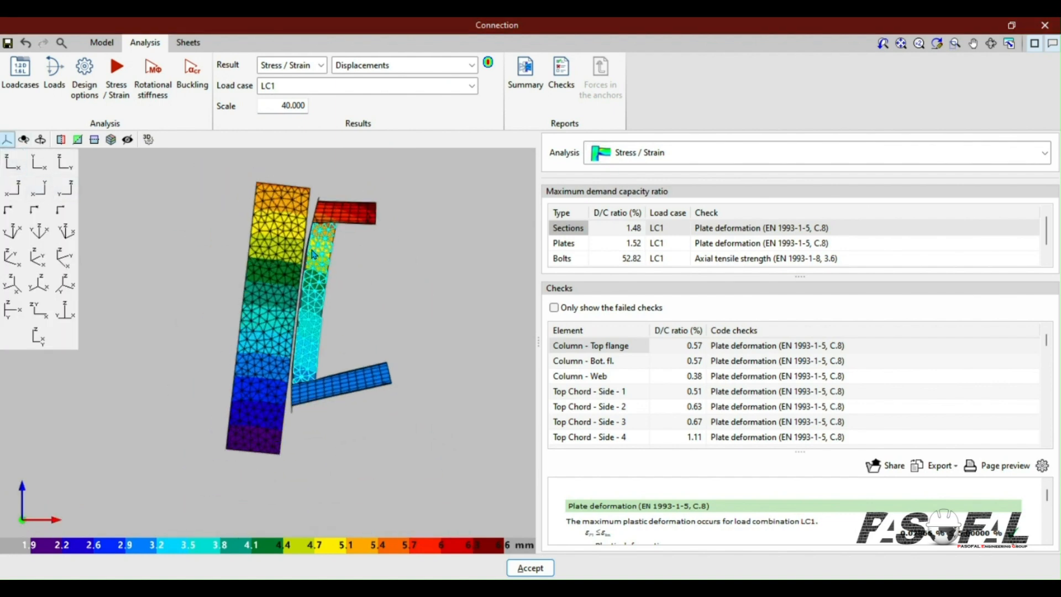
- Display the deformed connection's Von Mises stress for LC1, followed by its Equivalent Von Mises deformation
{"action": "scroll", "coordinate": [332, 249], "scroll_direction": "up", "scroll_amount": 3}
{"action": "scroll", "coordinate": [374, 239], "scroll_direction": "down", "scroll_amount": 3}
{"action": "scroll", "coordinate": [407, 322], "scroll_direction": "up", "scroll_amount": 3}
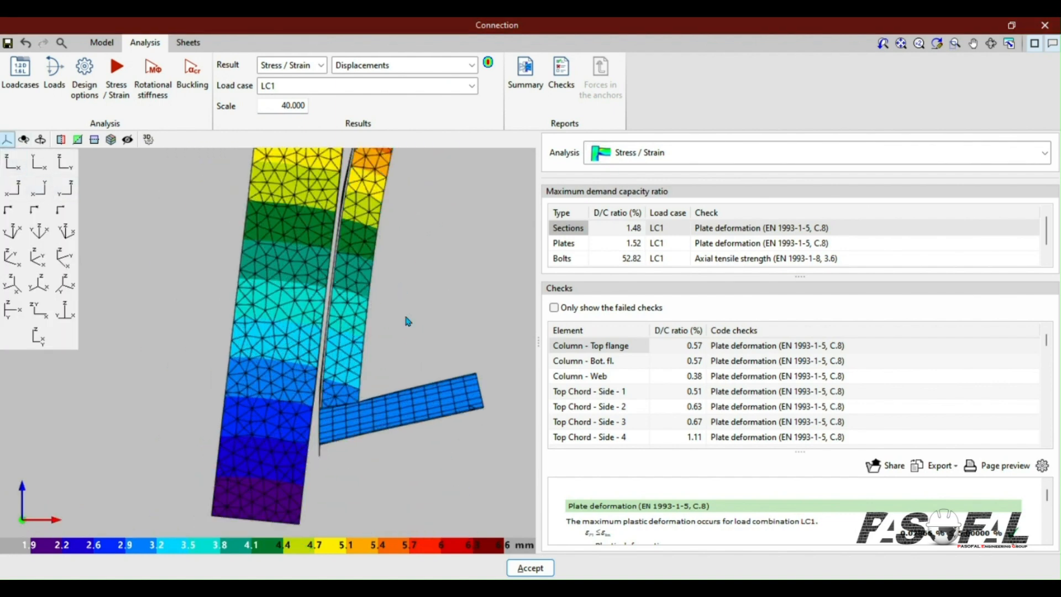
{"action": "scroll", "coordinate": [383, 292], "scroll_direction": "down", "scroll_amount": 2}
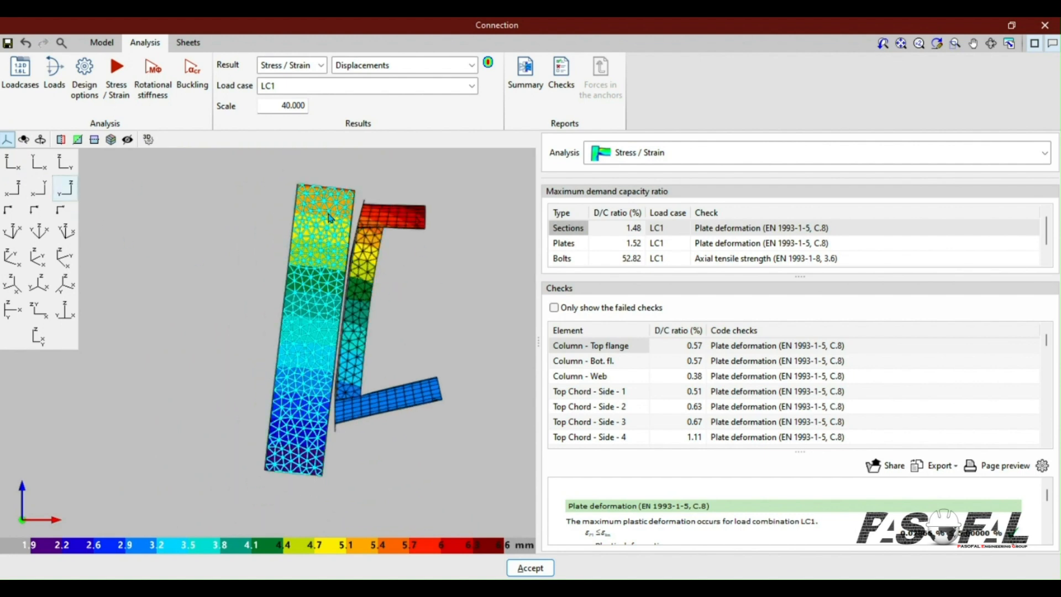
{"action": "left_click", "coordinate": [392, 65]}
{"action": "left_click", "coordinate": [383, 95]}
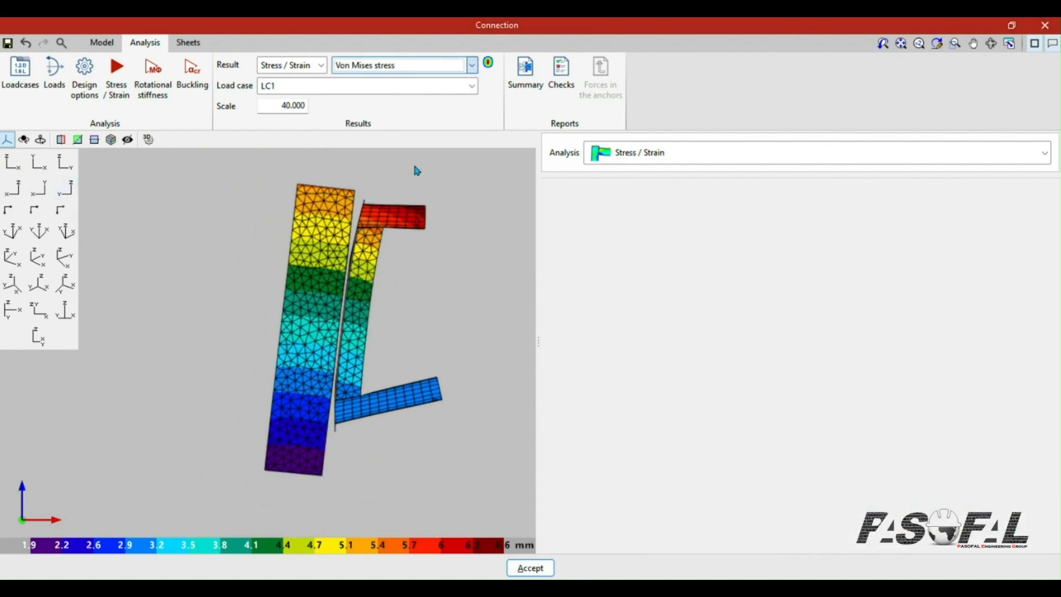
{"action": "left_click", "coordinate": [405, 71]}
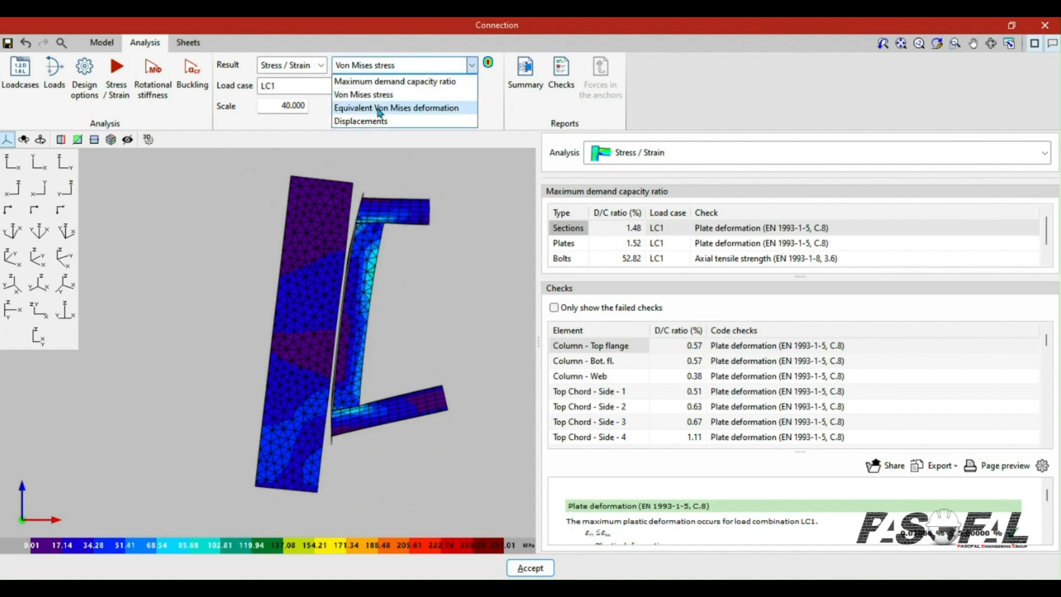
{"action": "left_click", "coordinate": [360, 108]}
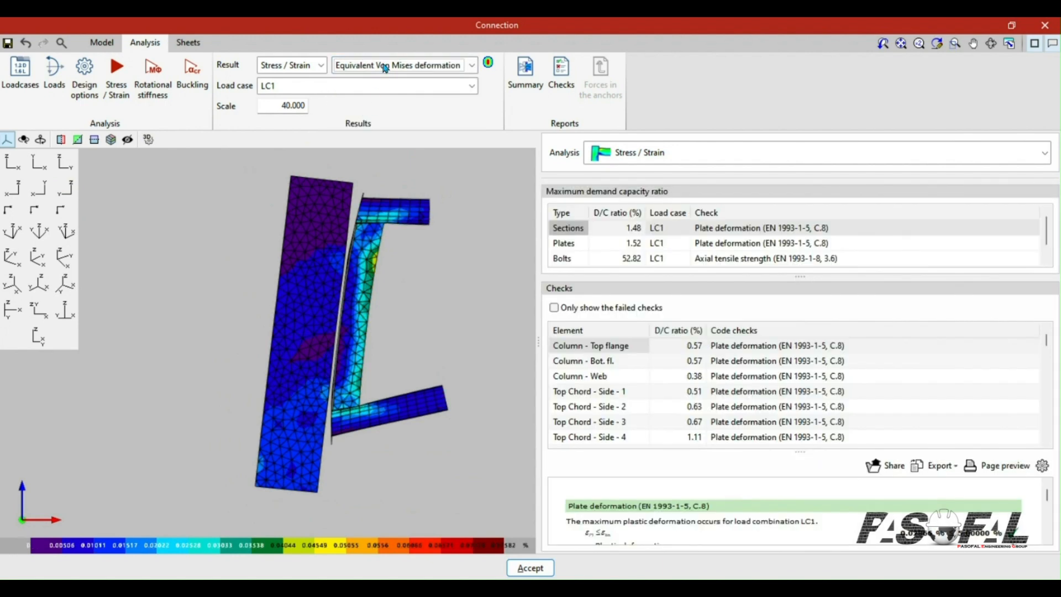
- Display the maximum demand capacity ratio and examine its colours on the column, PLATE1, bolts and chords from the side and in 3D
{"action": "left_click", "coordinate": [385, 68]}
{"action": "left_click", "coordinate": [381, 81]}
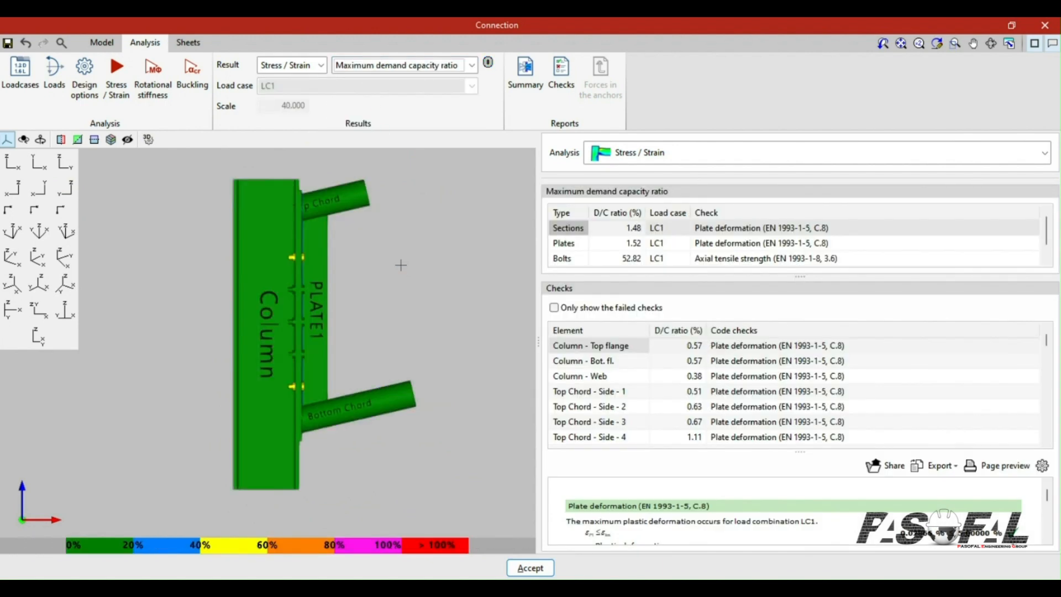
{"action": "scroll", "coordinate": [380, 292], "scroll_direction": "down", "scroll_amount": 2}
{"action": "scroll", "coordinate": [308, 265], "scroll_direction": "up", "scroll_amount": 7}
{"action": "scroll", "coordinate": [358, 334], "scroll_direction": "down", "scroll_amount": 6}
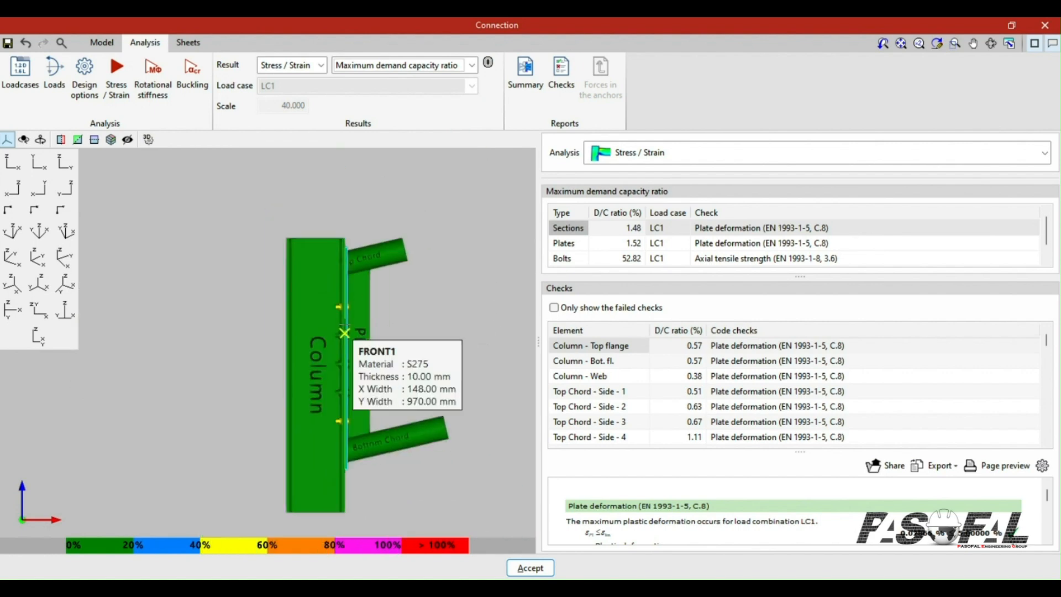
{"action": "scroll", "coordinate": [344, 333], "scroll_direction": "down", "scroll_amount": 1}
{"action": "right_click_drag", "start_coordinate": [402, 335], "coordinate": [364, 366]}
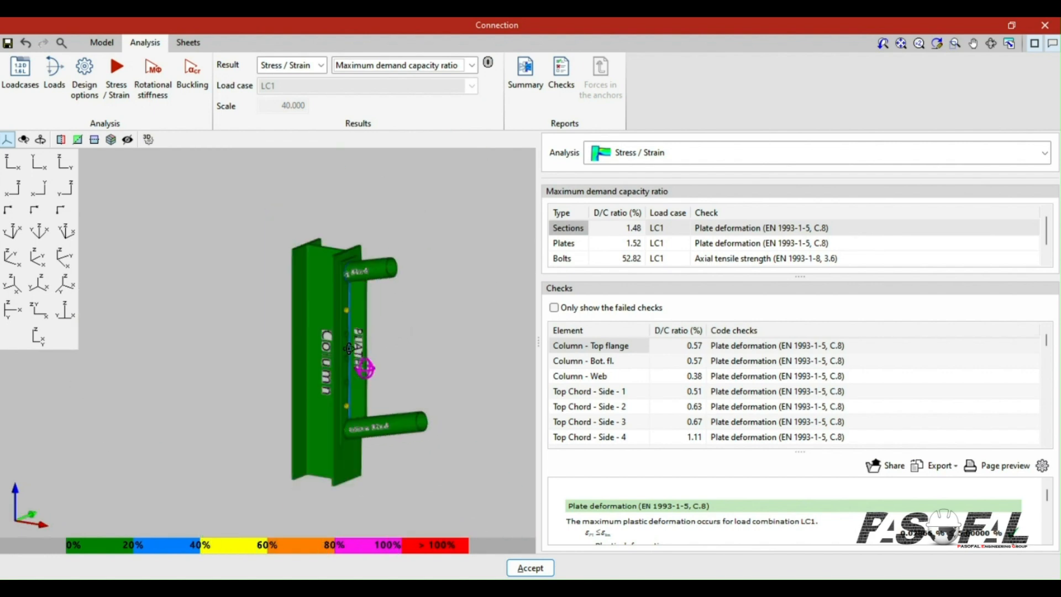
{"action": "scroll", "coordinate": [354, 321], "scroll_direction": "up", "scroll_amount": 4}
{"action": "scroll", "coordinate": [366, 295], "scroll_direction": "down", "scroll_amount": 1}
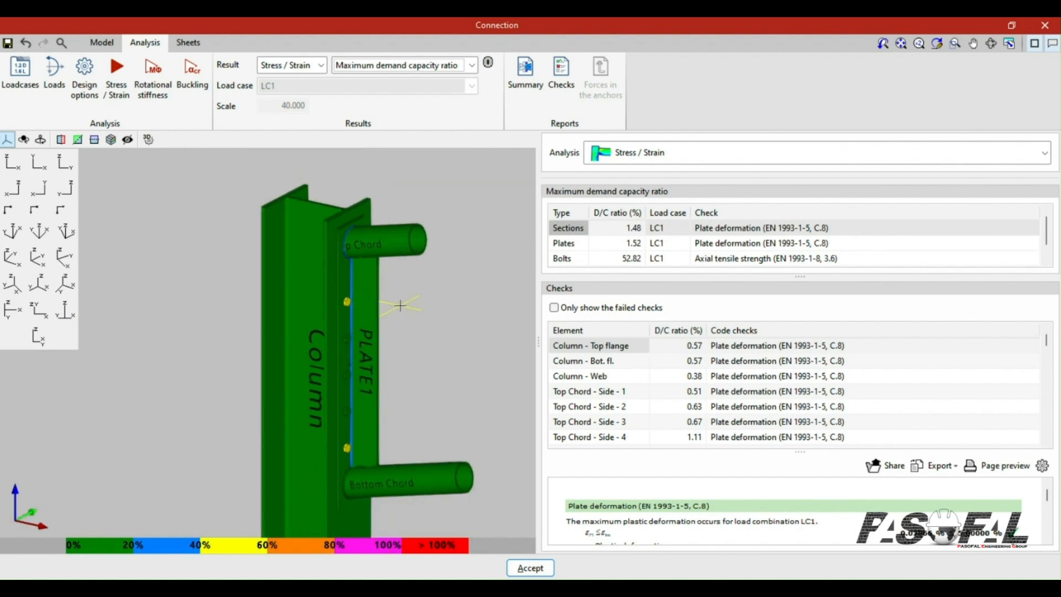
{"action": "right_click_drag", "start_coordinate": [398, 303], "coordinate": [379, 306]}
{"action": "scroll", "coordinate": [386, 295], "scroll_direction": "down", "scroll_amount": 4}
{"action": "scroll", "coordinate": [387, 296], "scroll_direction": "up", "scroll_amount": 5}
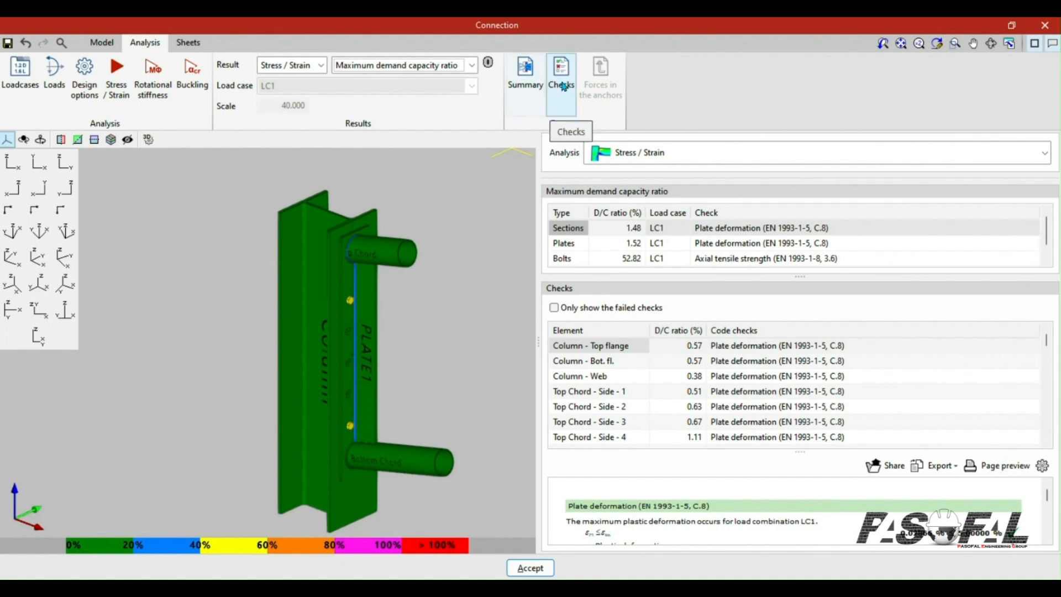
{"action": "scroll", "coordinate": [398, 225], "scroll_direction": "down", "scroll_amount": 3}
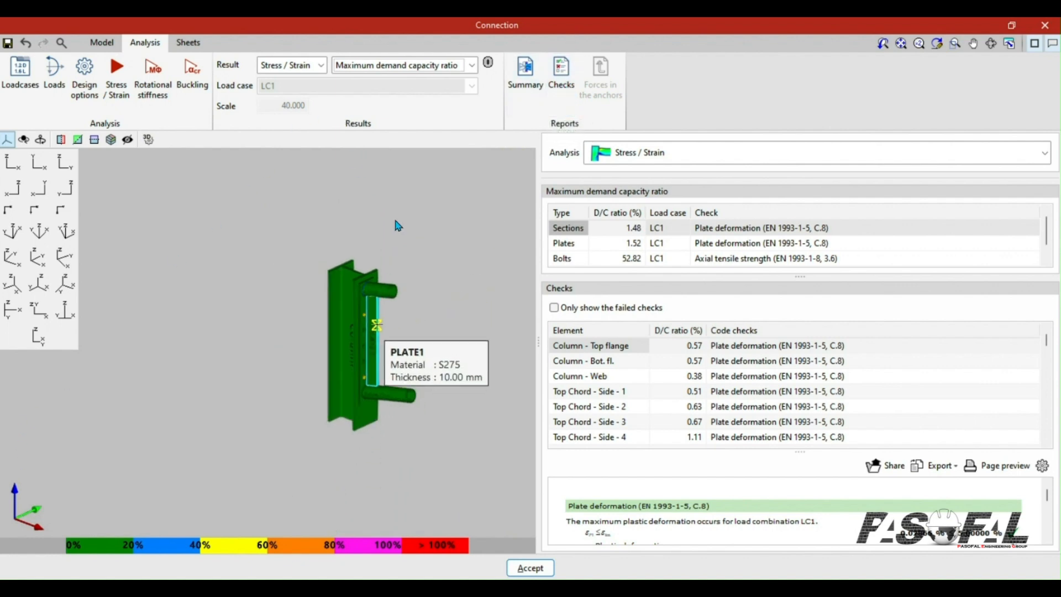
{"action": "scroll", "coordinate": [450, 240], "scroll_direction": "up", "scroll_amount": 3}
{"action": "scroll", "coordinate": [402, 323], "scroll_direction": "down", "scroll_amount": 2}
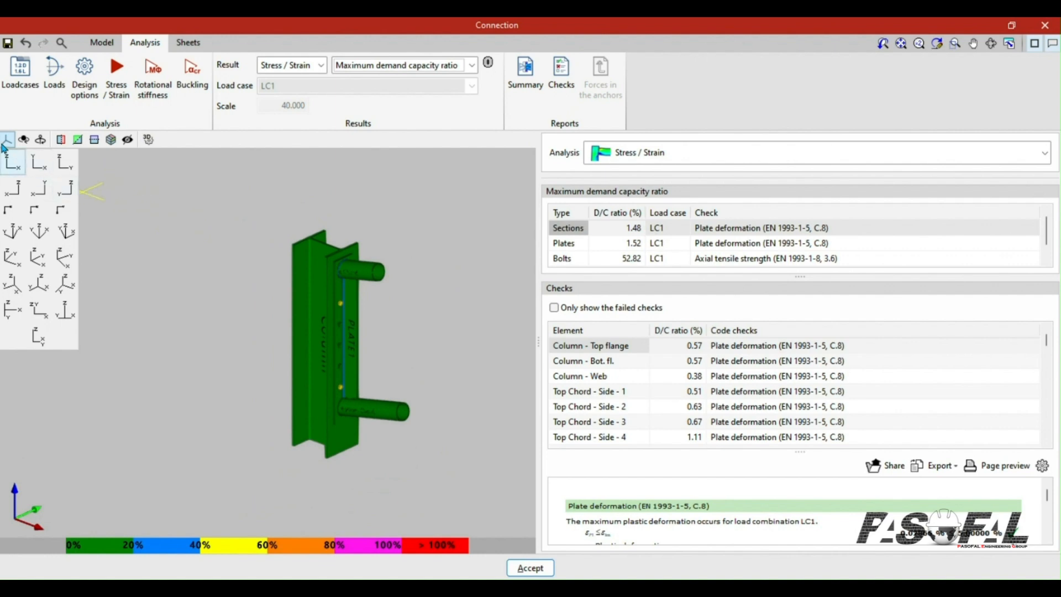
{"action": "scroll", "coordinate": [354, 323], "scroll_direction": "up", "scroll_amount": 3}
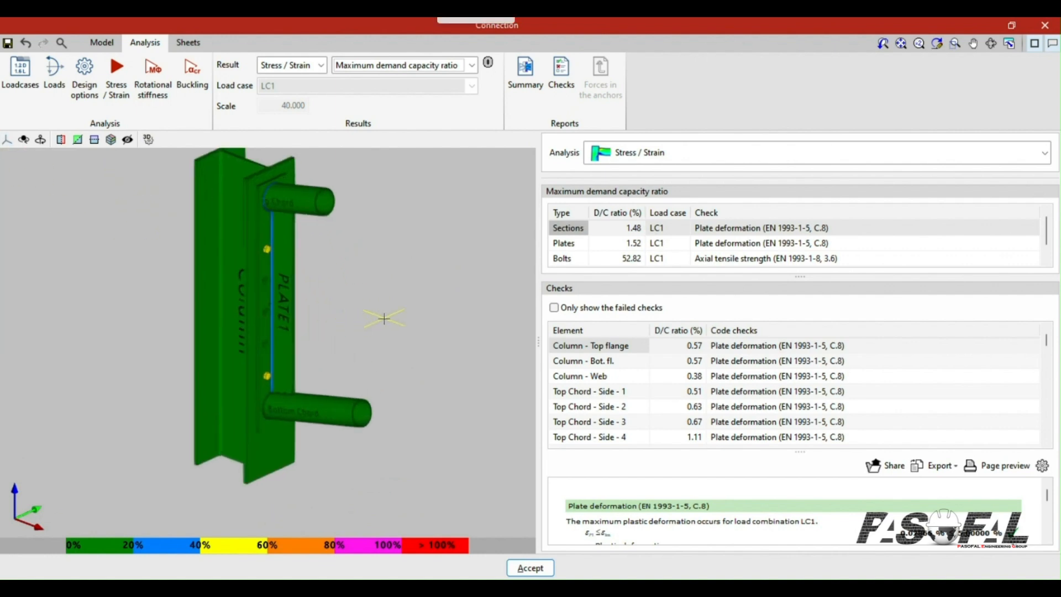
{"action": "scroll", "coordinate": [359, 266], "scroll_direction": "down", "scroll_amount": 2}
{"action": "scroll", "coordinate": [365, 332], "scroll_direction": "down", "scroll_amount": 1}
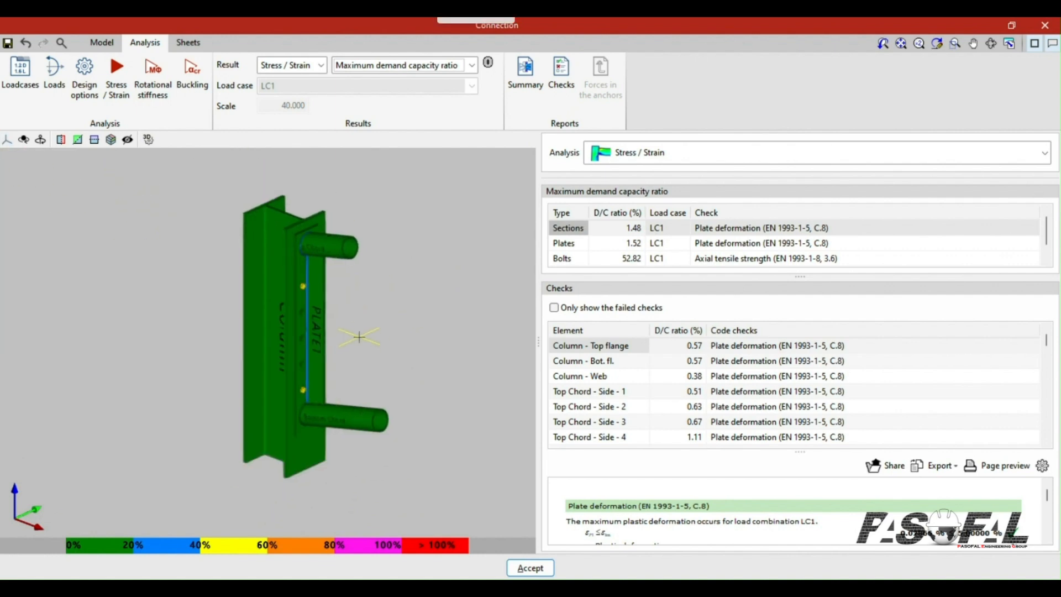